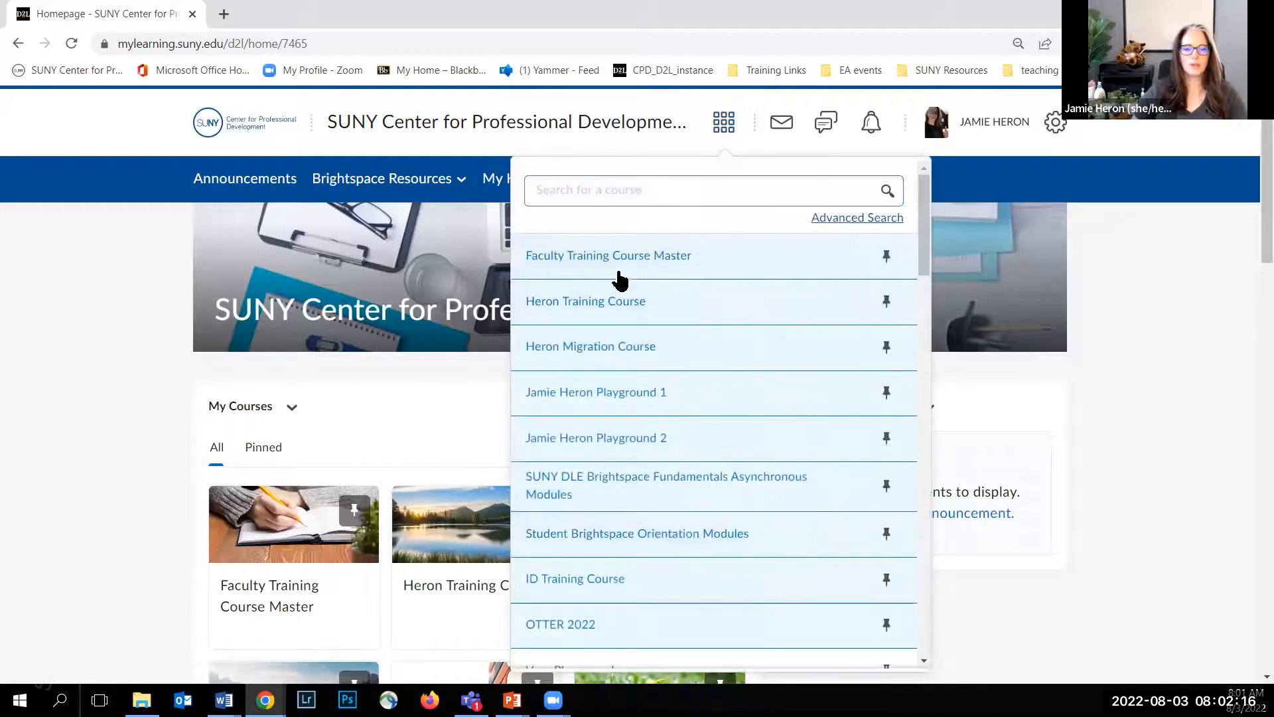
# Step: Open the Heron Training Course and go to its Discussions area
pyautogui.click(601, 309)
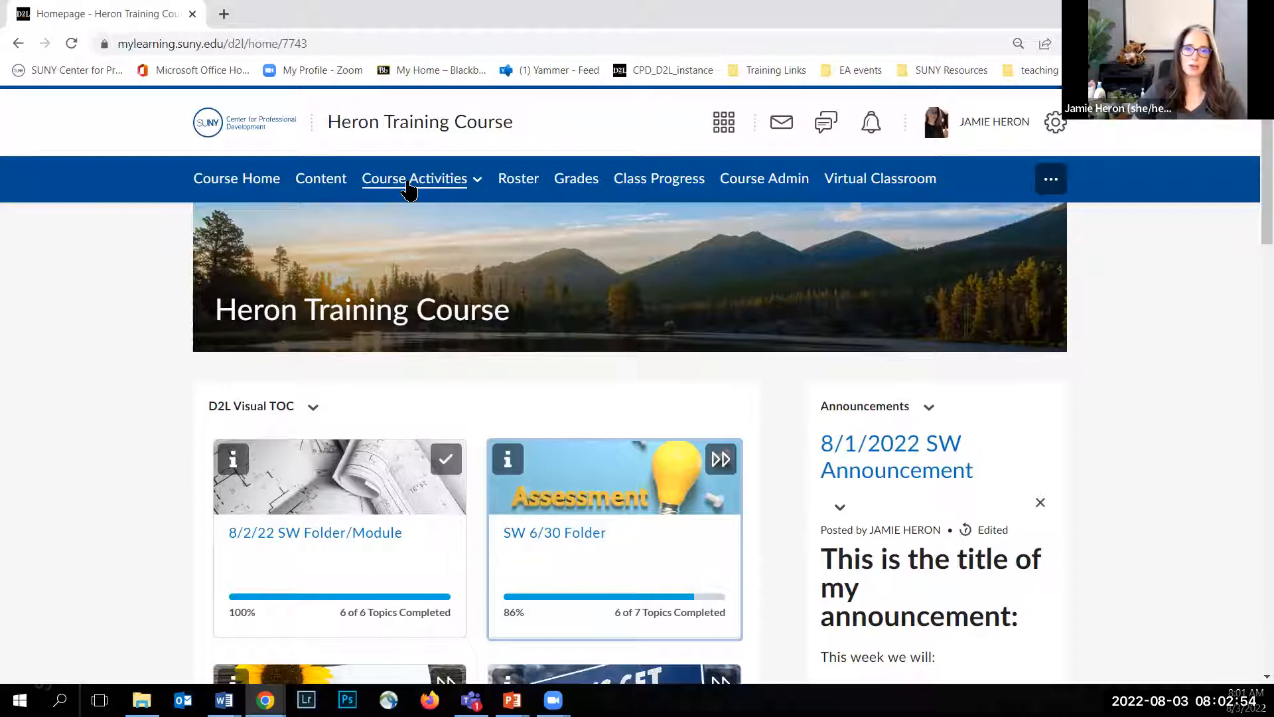
pyautogui.click(411, 192)
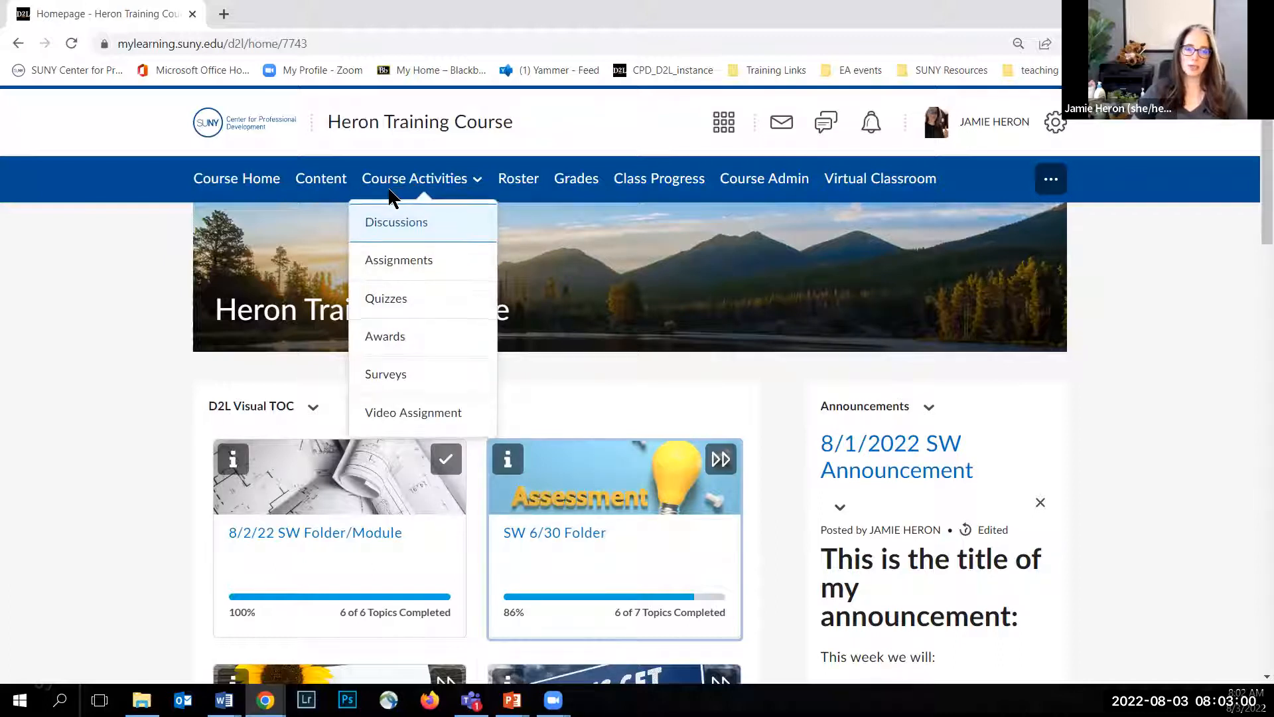
pyautogui.click(381, 225)
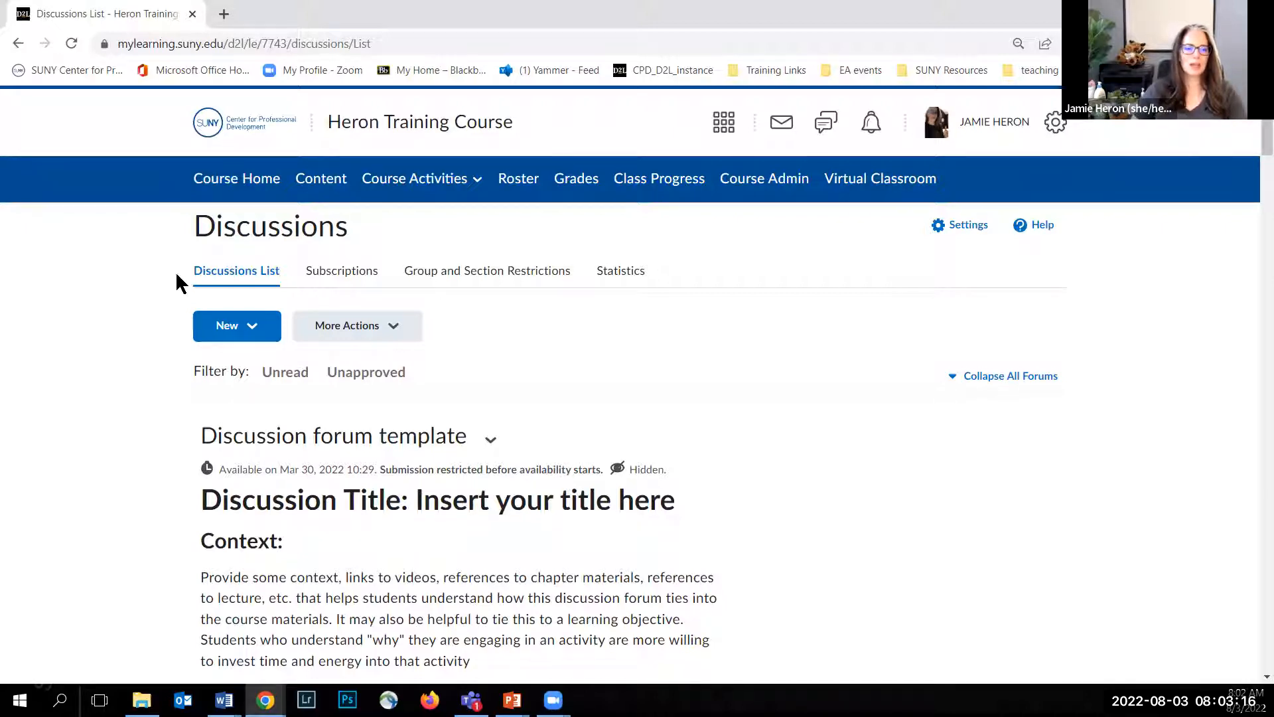
# Step: Review the discussion statistics by user and by forums and topics
pyautogui.click(354, 279)
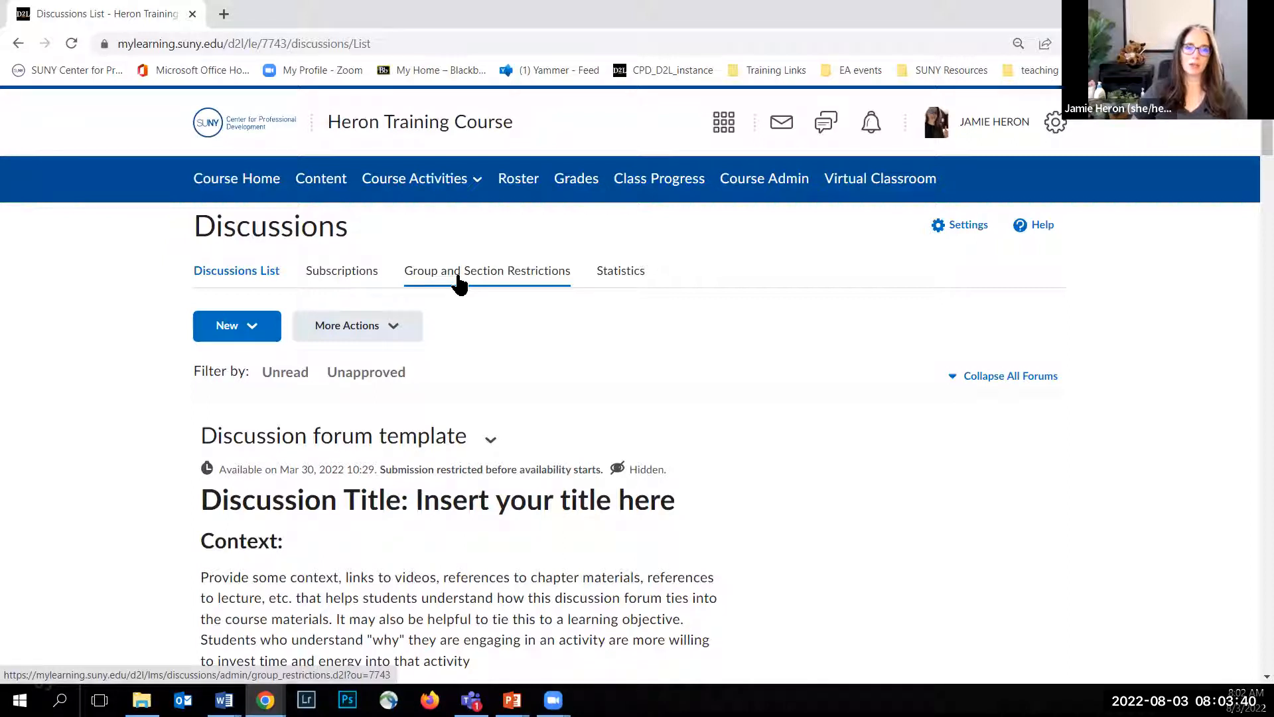
pyautogui.click(606, 278)
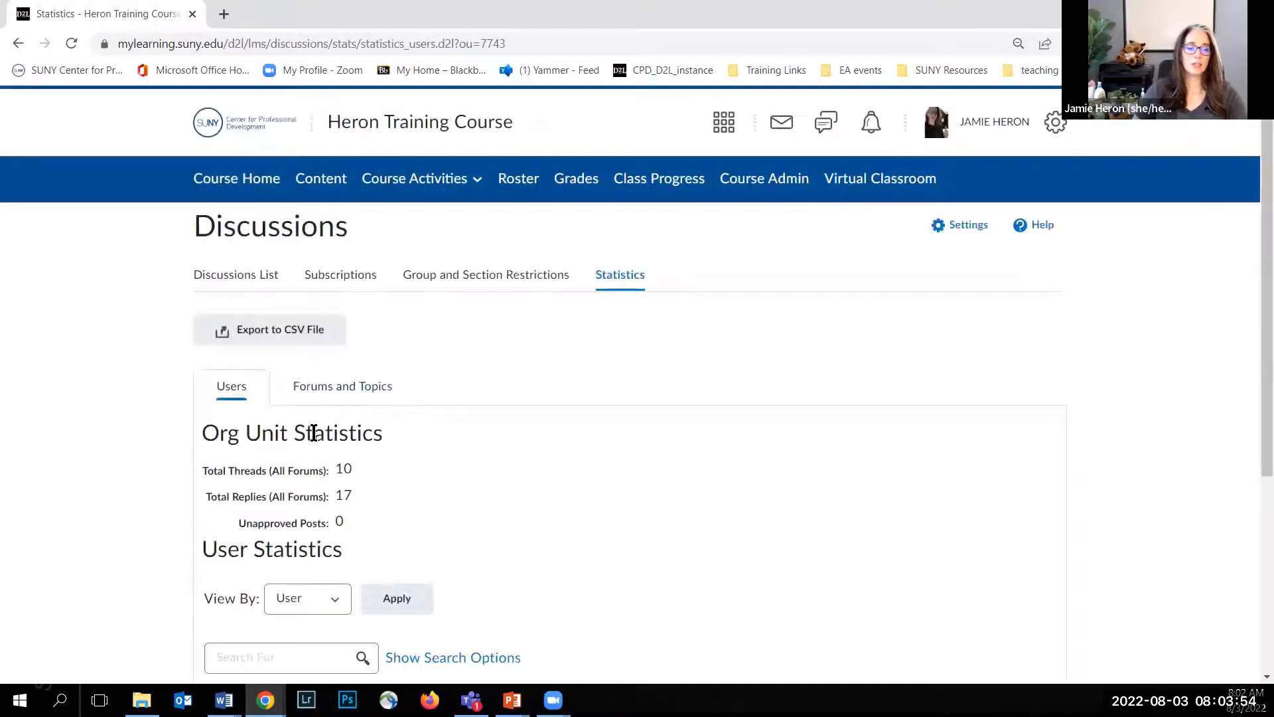
pyautogui.scroll(-5, 313, 432)
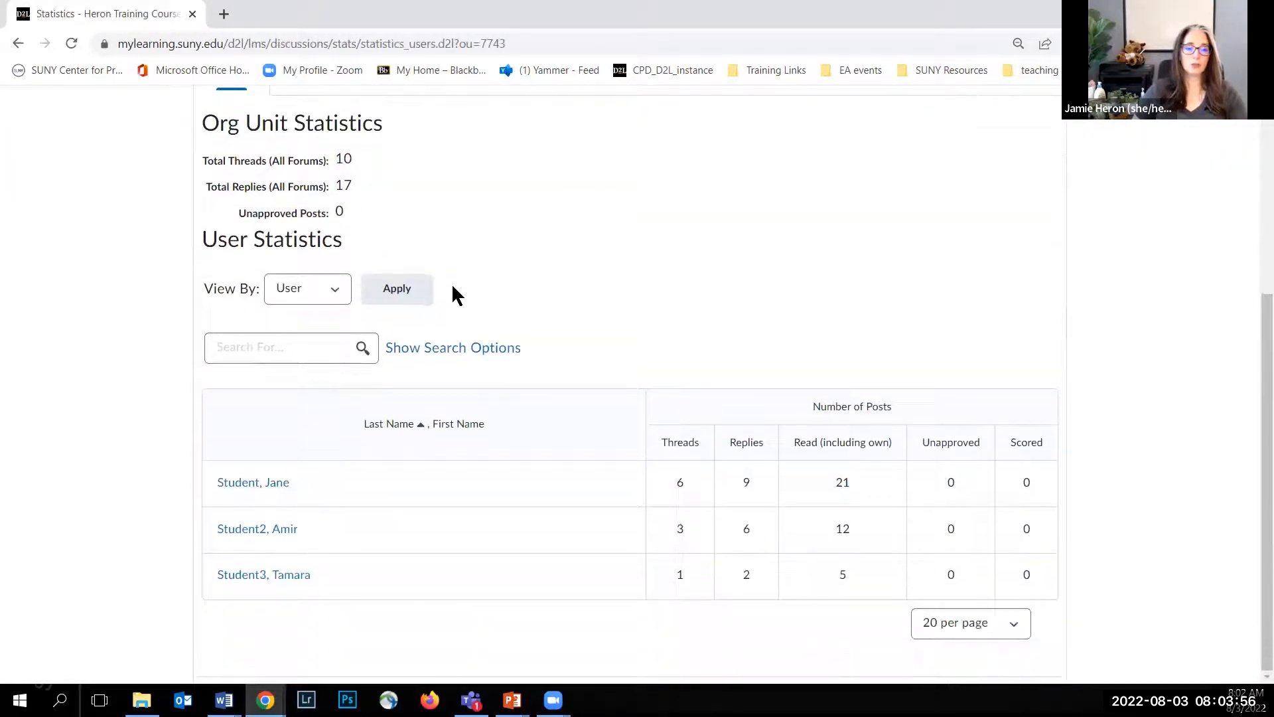
pyautogui.scroll(3, 452, 283)
pyautogui.click(324, 244)
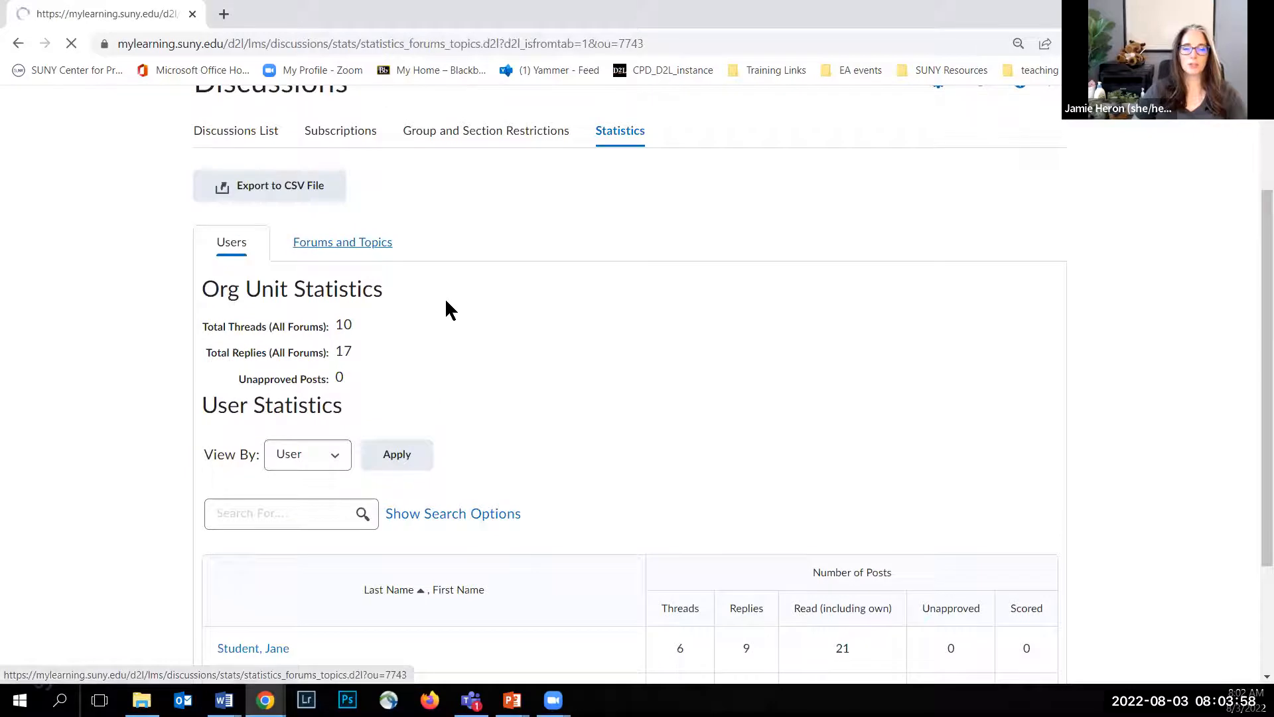
pyautogui.scroll(-1, 441, 336)
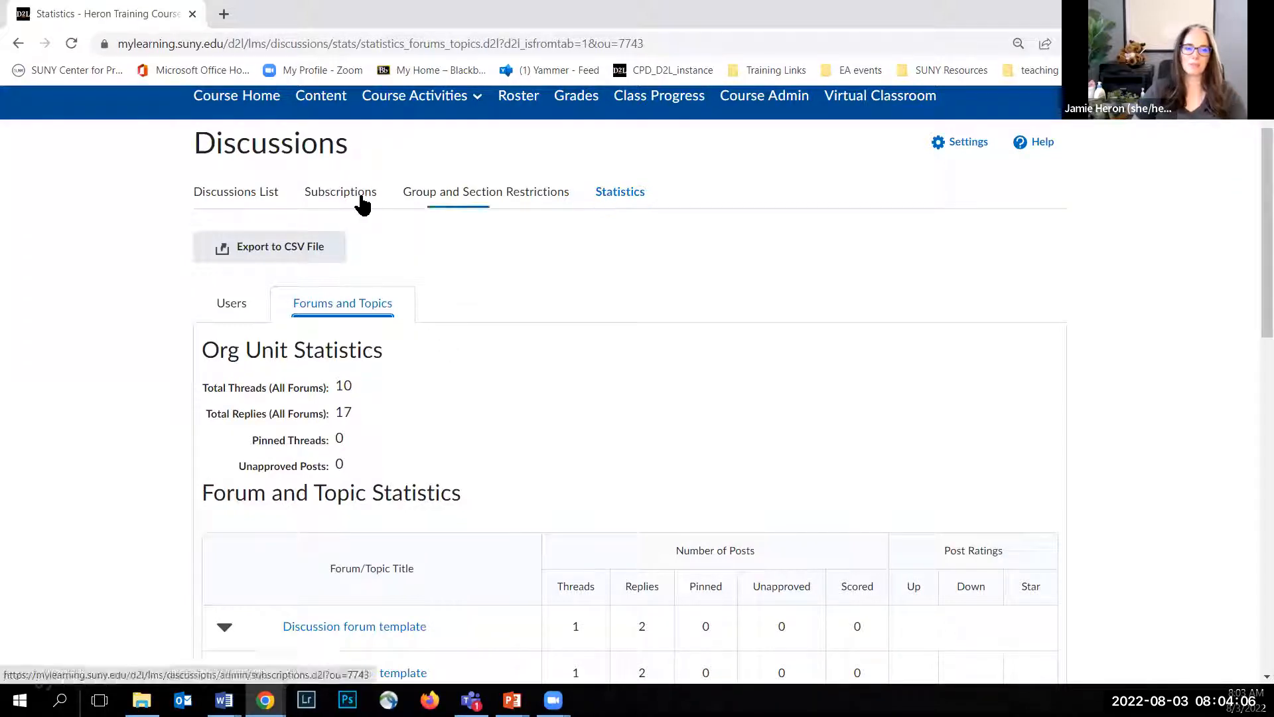
# Step: Return to the discussions list and read through the Discussion forum template and its Topic template
pyautogui.click(241, 200)
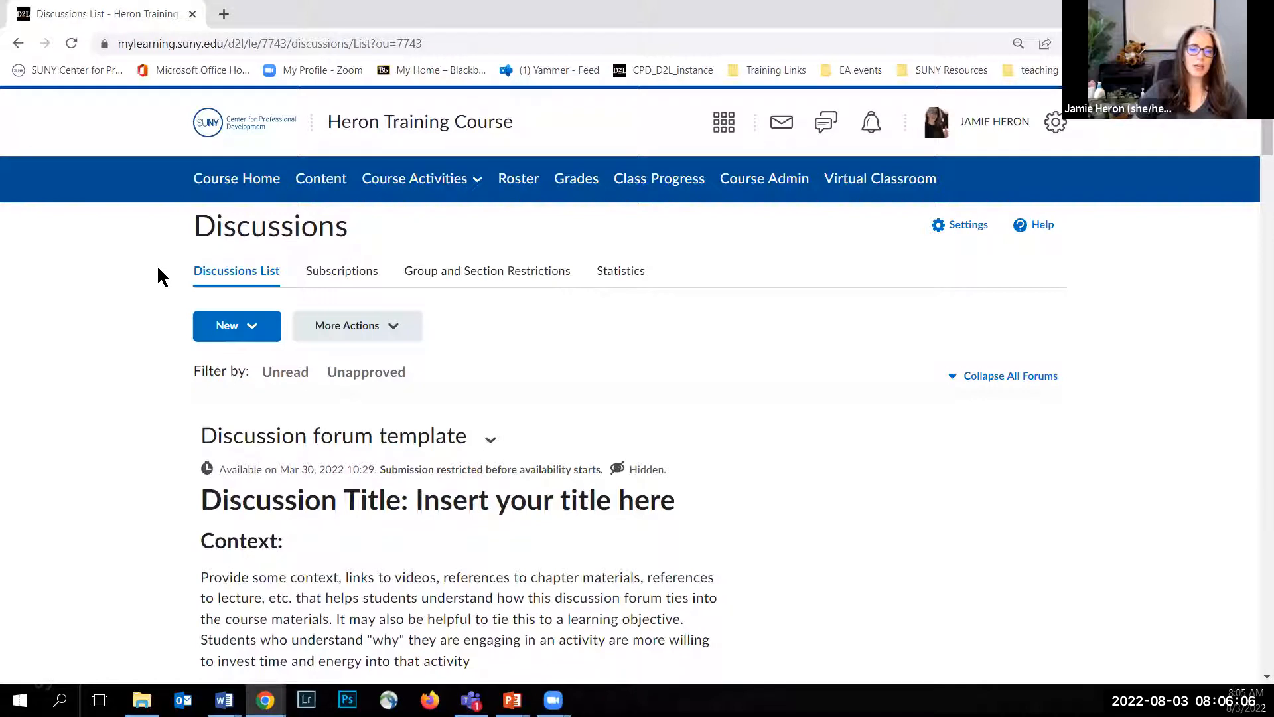
pyautogui.scroll(-1, 158, 305)
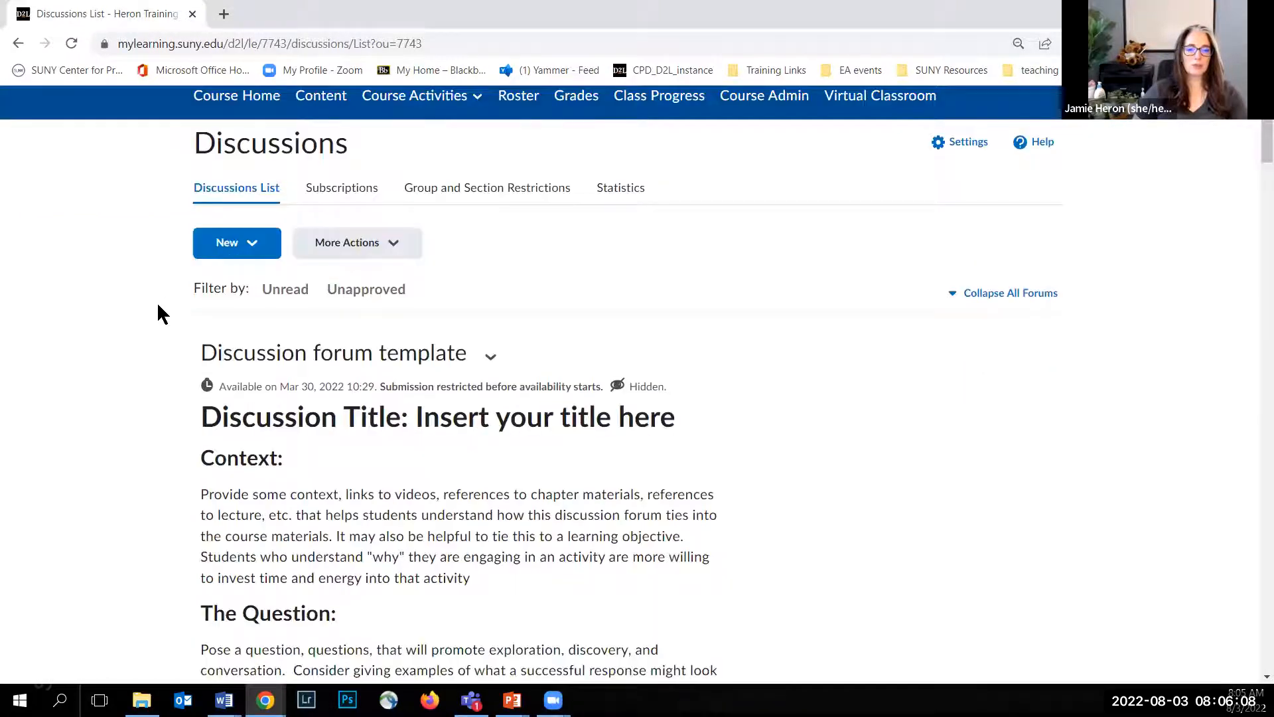
pyautogui.scroll(-3, 156, 302)
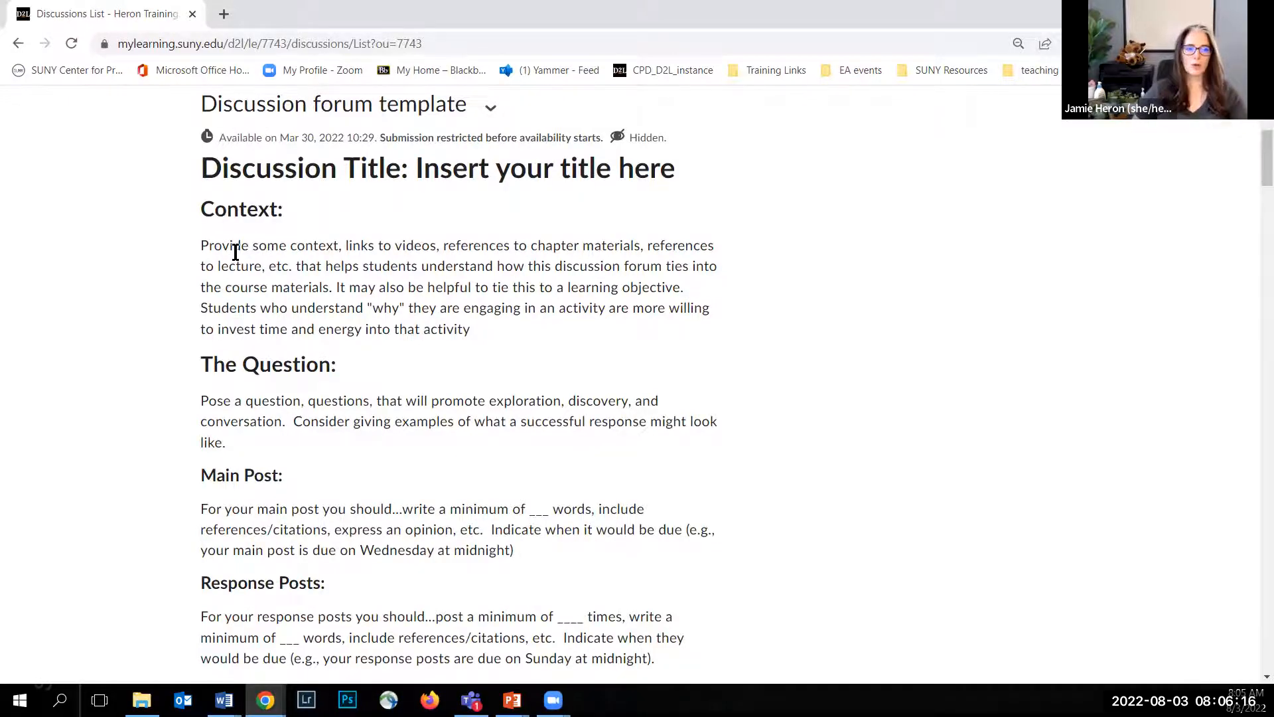
pyautogui.scroll(-1, 275, 196)
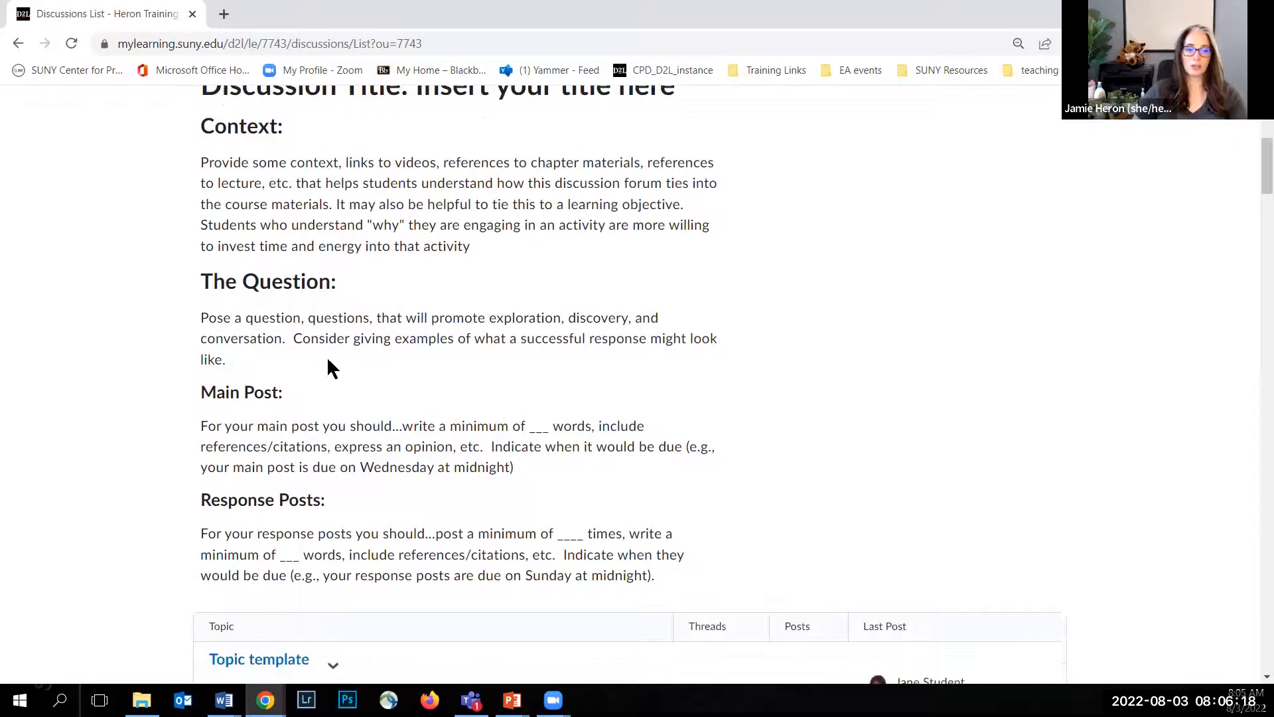
pyautogui.scroll(-2, 321, 379)
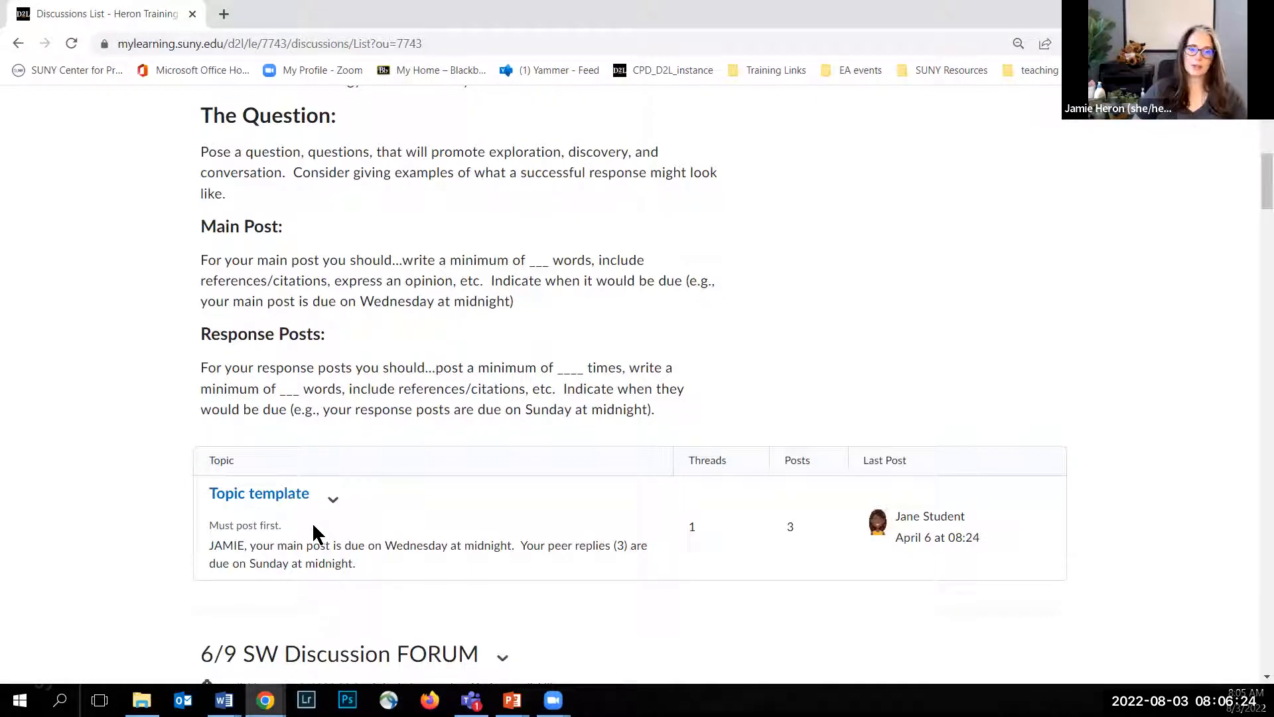
pyautogui.doubleClick(226, 546)
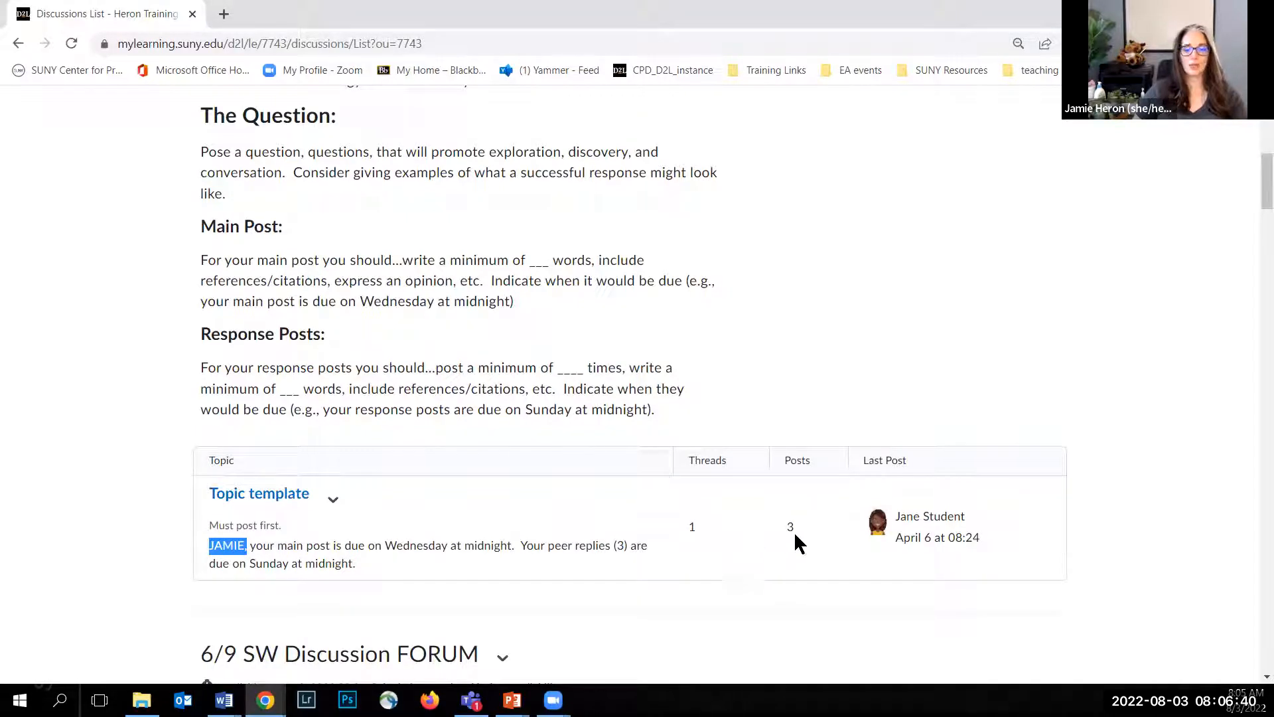
# Step: Start a new discussion forum and open the course's discussions list in a separate browser tab
pyautogui.scroll(9, 425, 489)
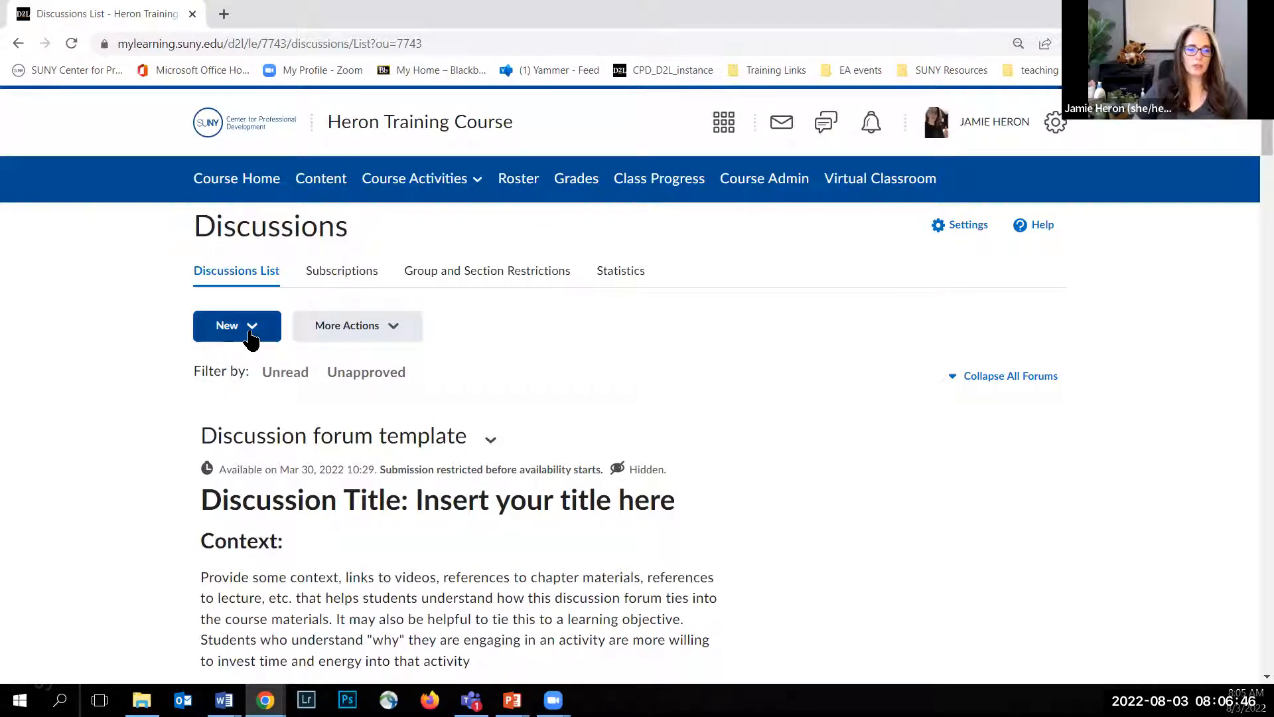
pyautogui.click(248, 328)
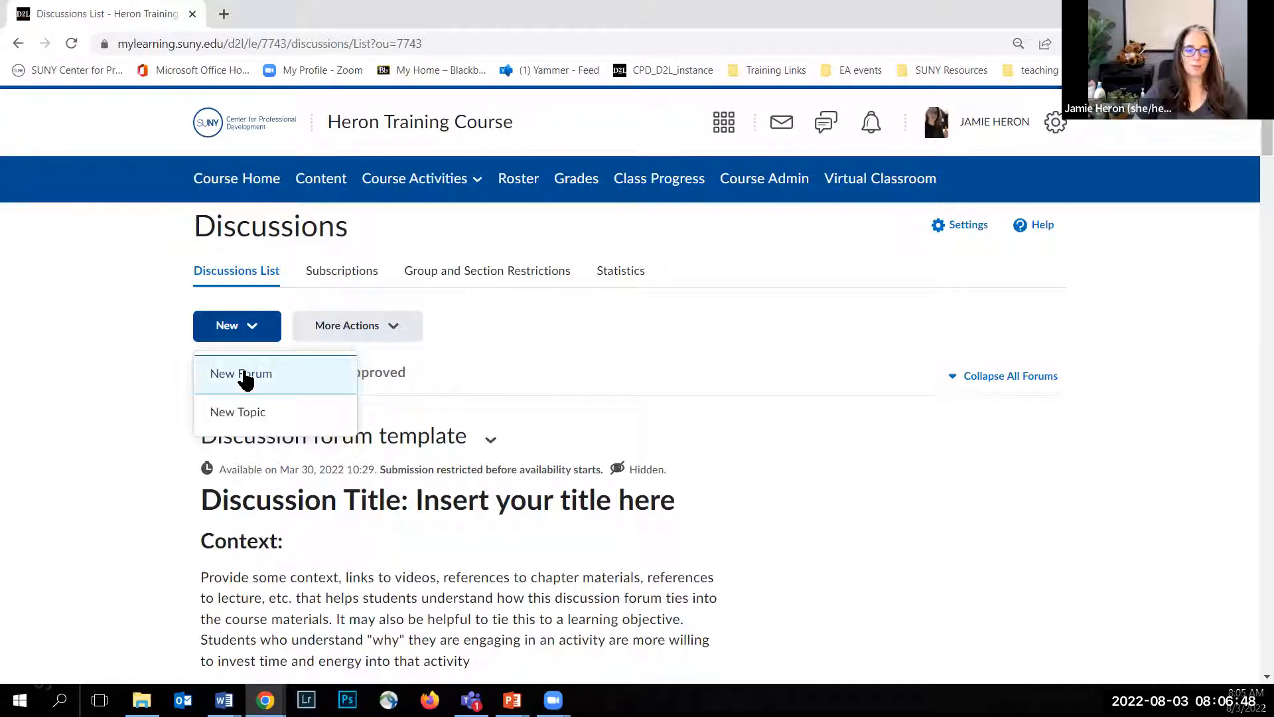
pyautogui.click(246, 375)
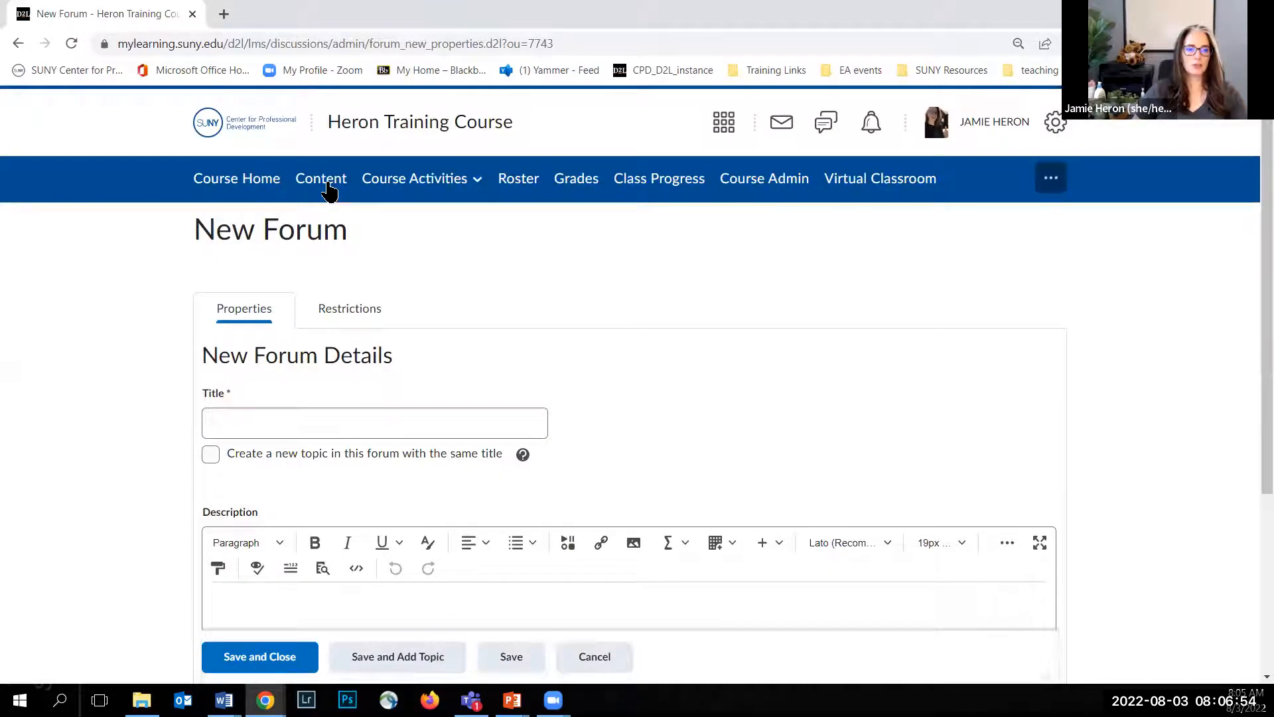
pyautogui.rightClick(330, 184)
pyautogui.click(362, 198)
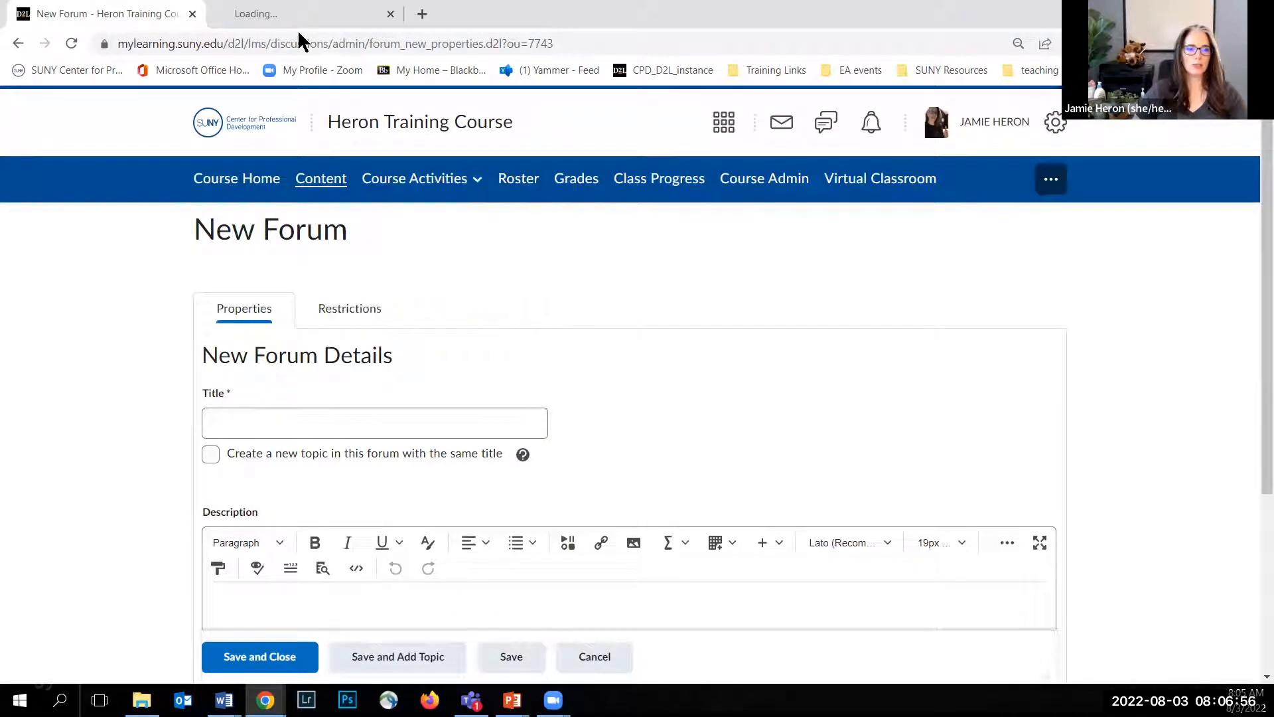
pyautogui.click(278, 16)
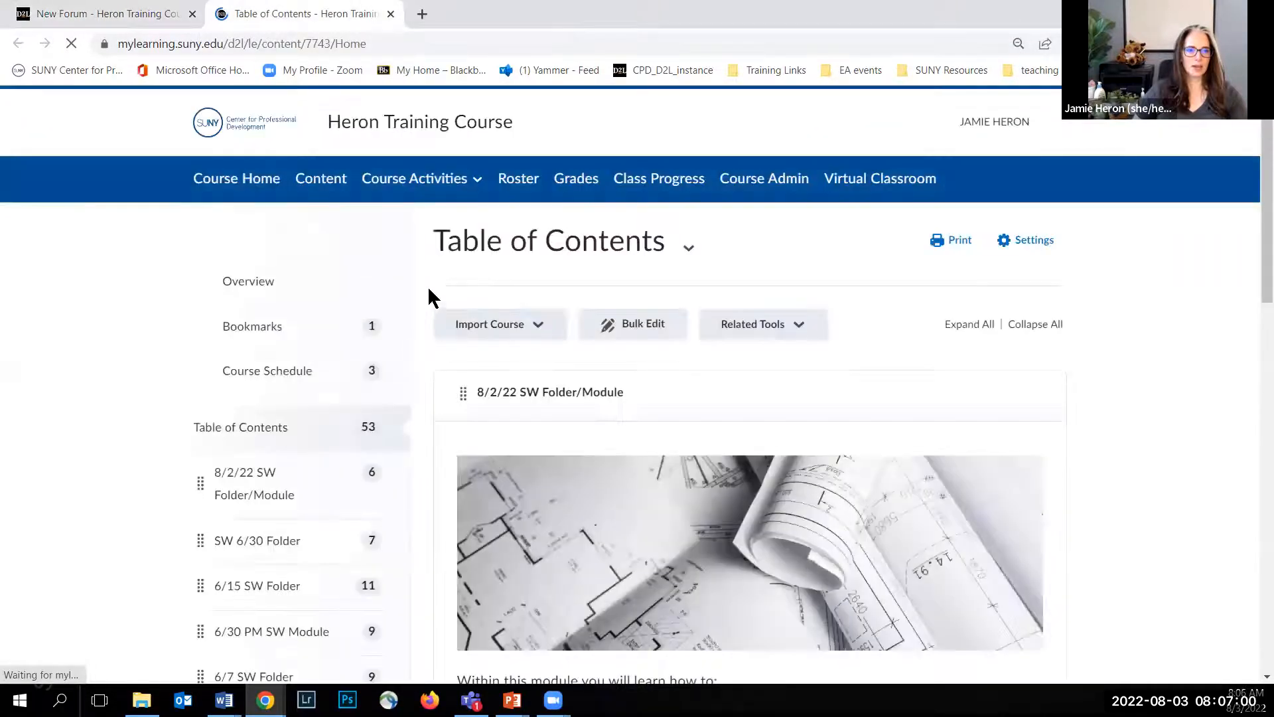
pyautogui.click(396, 224)
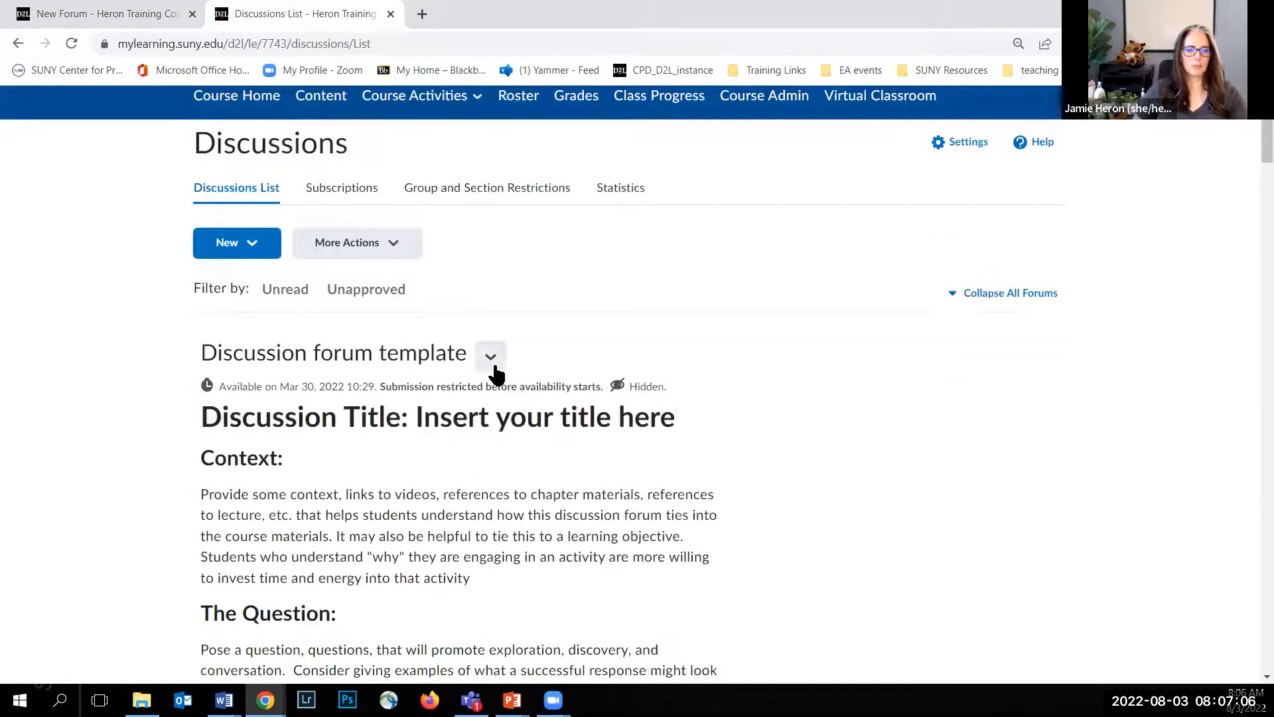
# Step: Open the Discussion forum template for editing and copy its entire description
pyautogui.click(492, 358)
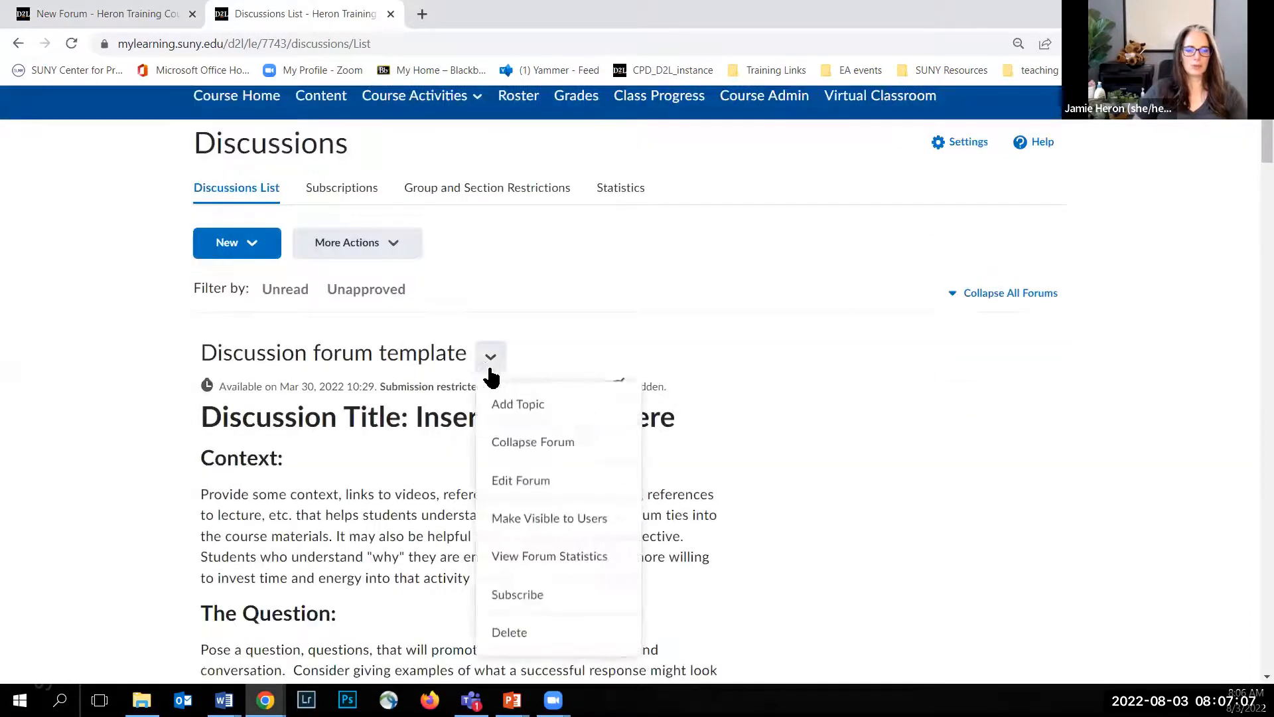
pyautogui.click(523, 481)
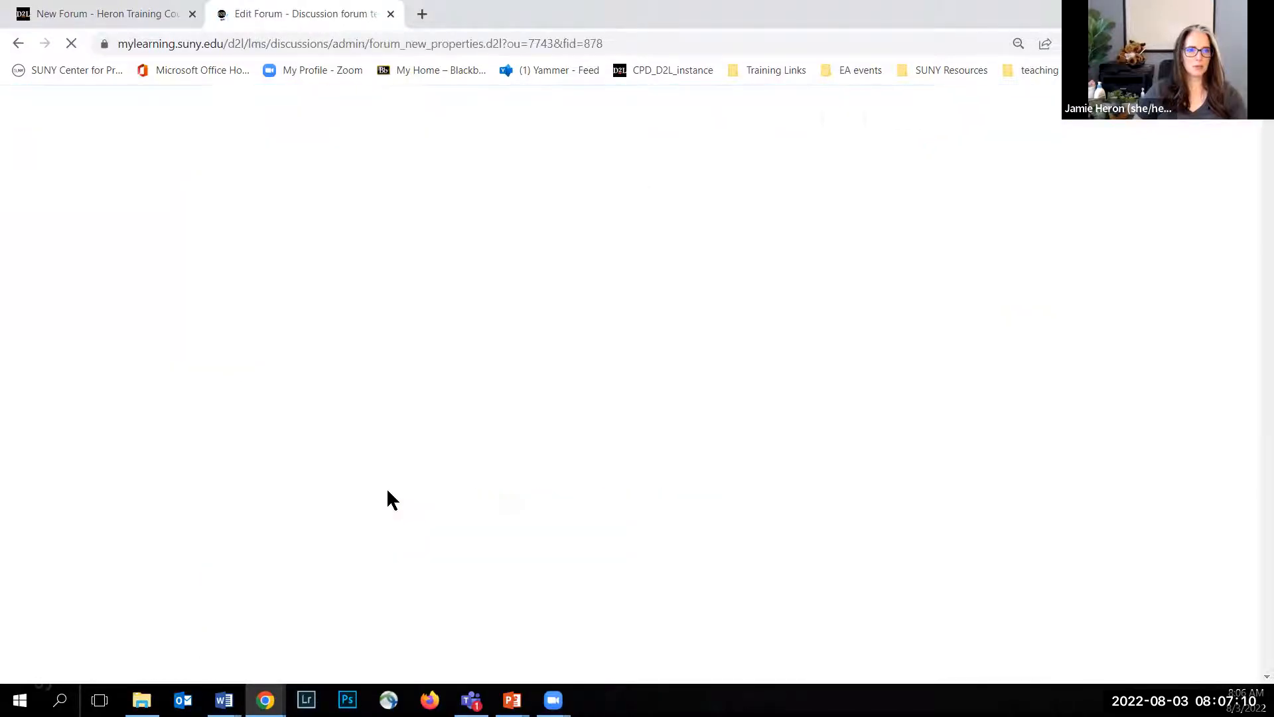
pyautogui.scroll(-4, 351, 468)
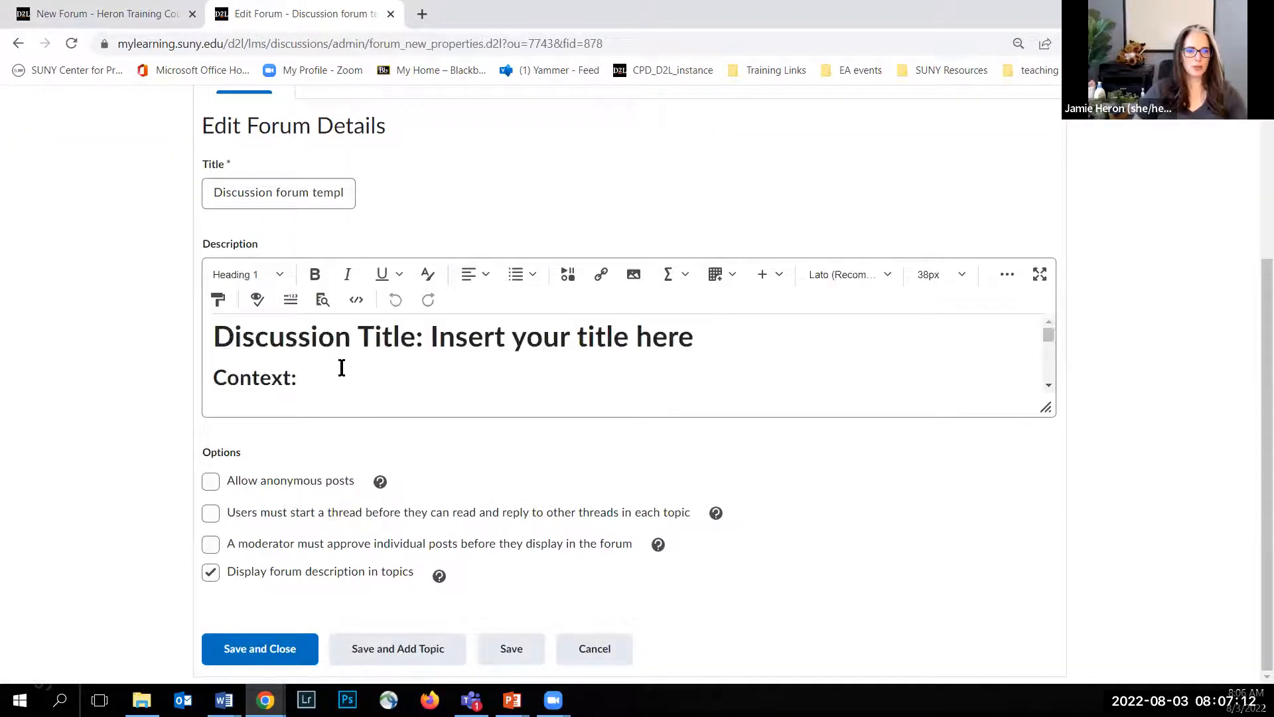
pyautogui.hotkey('ctrl', 'a')
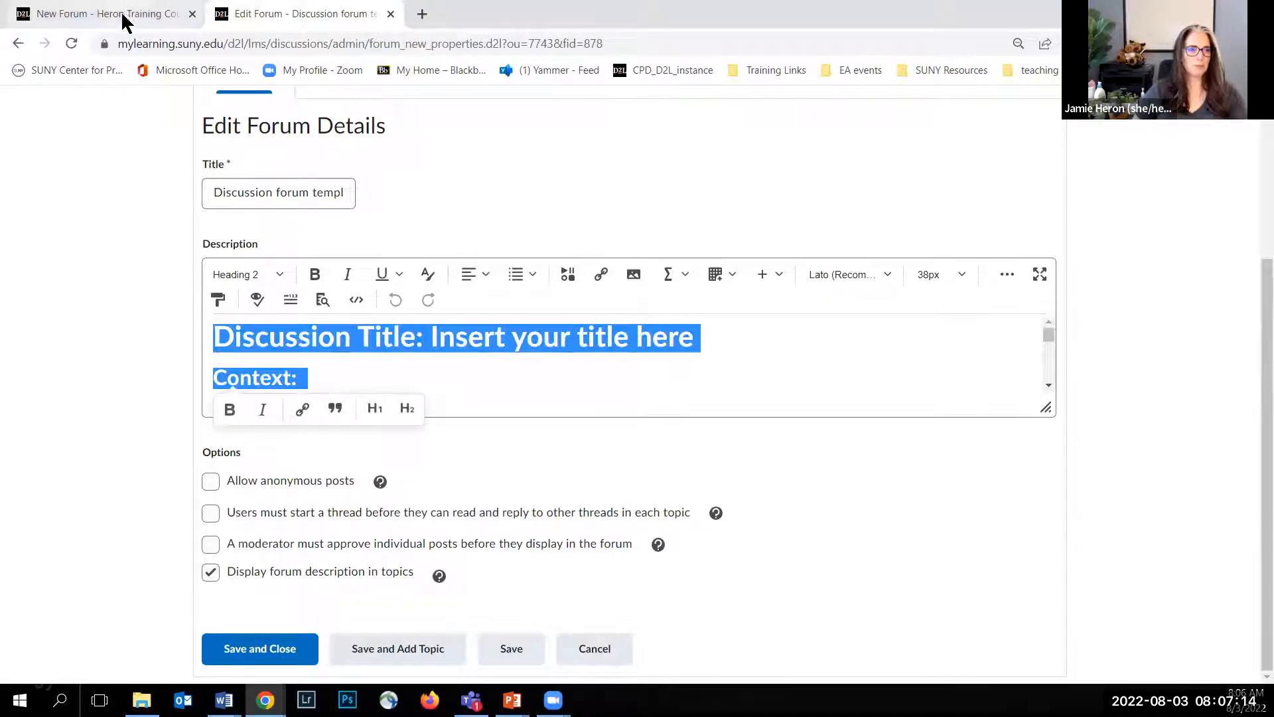
# Step: Return to the new forum's browser tab and title the forum "8_3 Discussion FORUM"
pyautogui.click(124, 16)
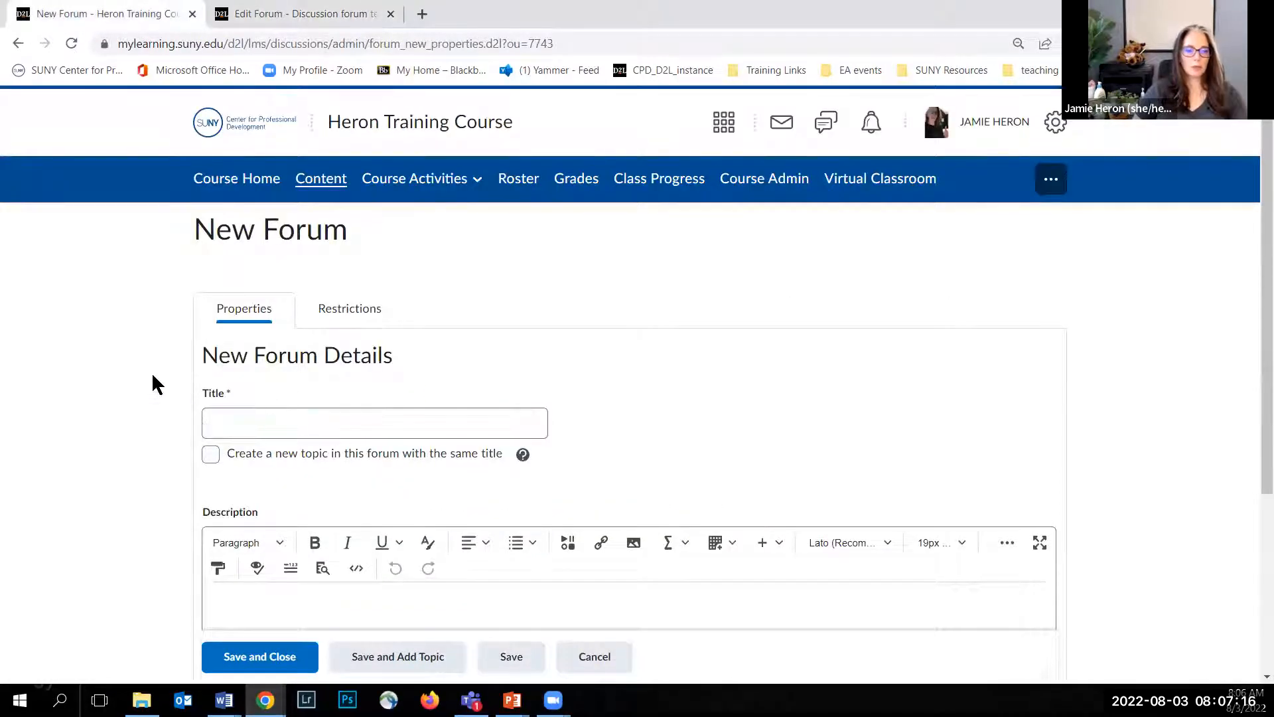
pyautogui.scroll(-1, 151, 372)
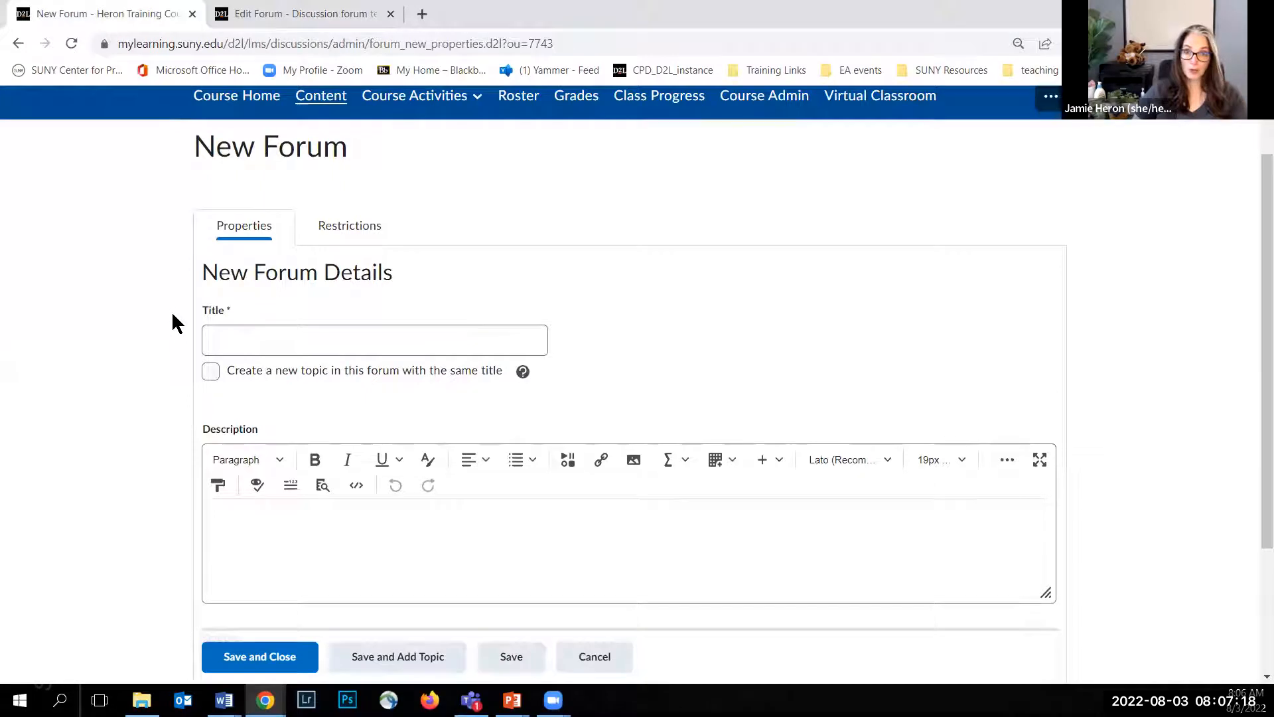
pyautogui.click(240, 335)
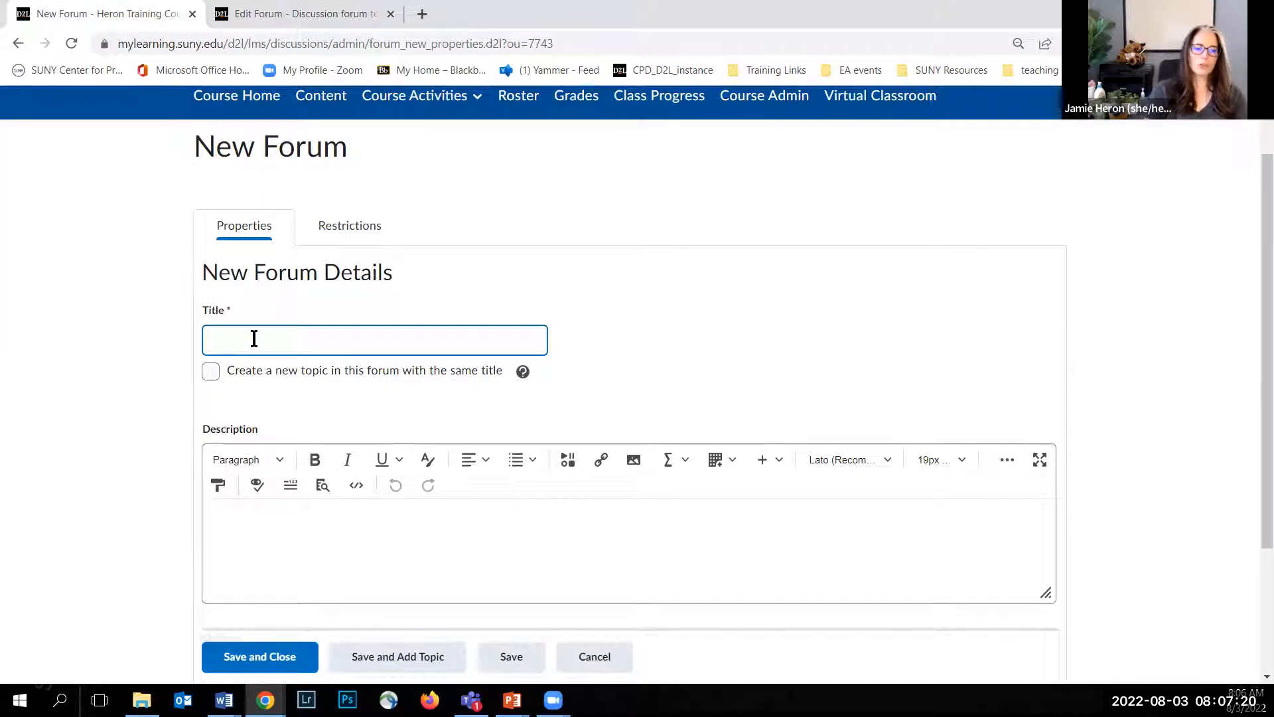
pyautogui.write('8/3')
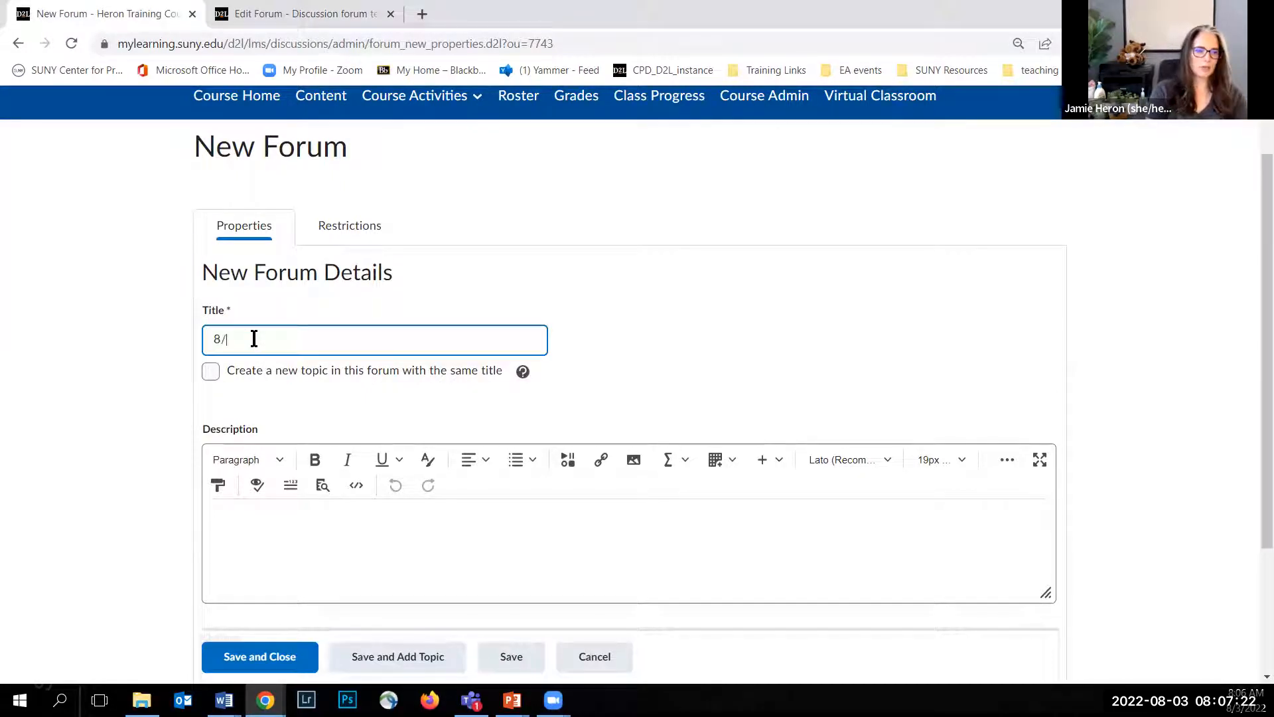
pyautogui.press('BackSpace')
pyautogui.press('BackSpace')
pyautogui.write('_3')
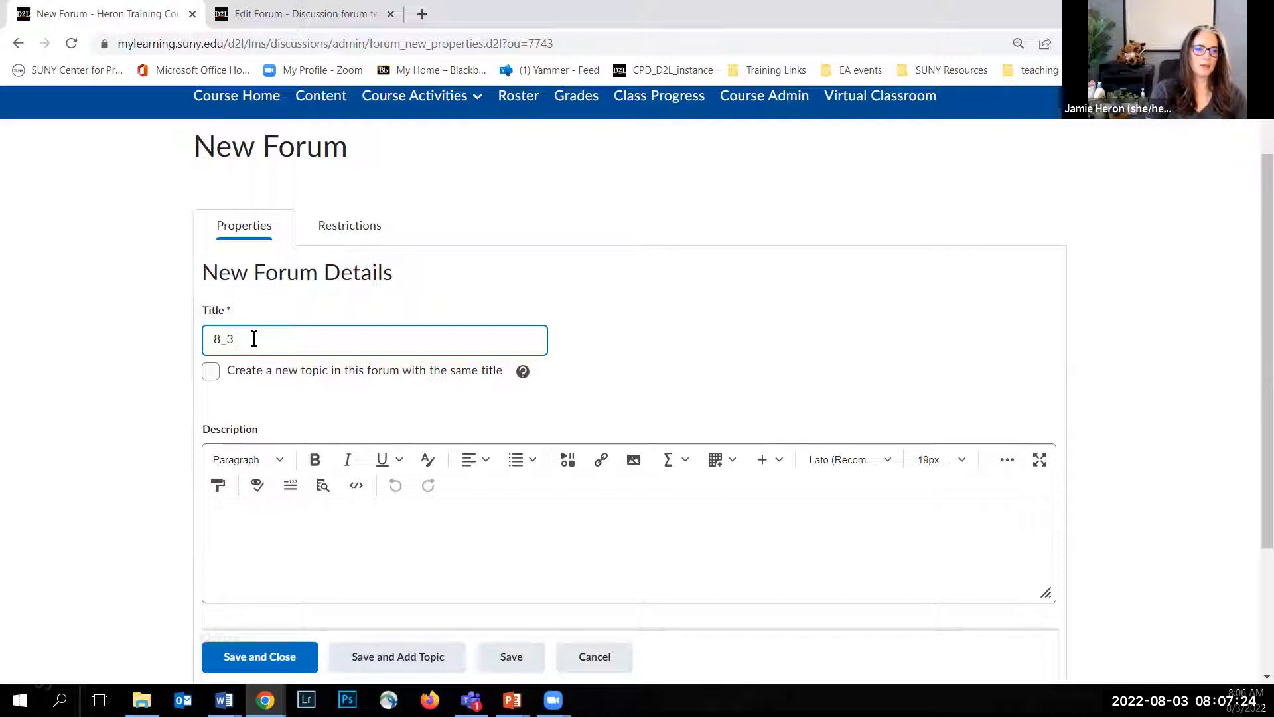
pyautogui.write(' Discussion')
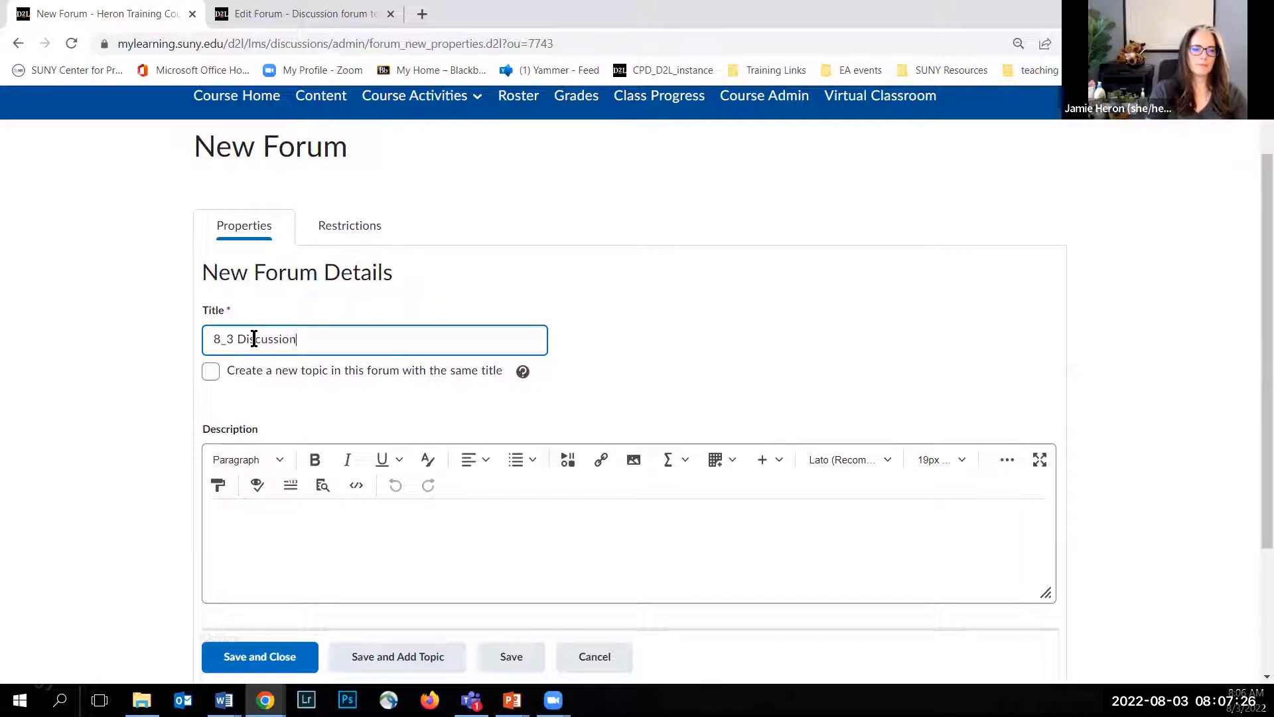
pyautogui.write(' FORUM')
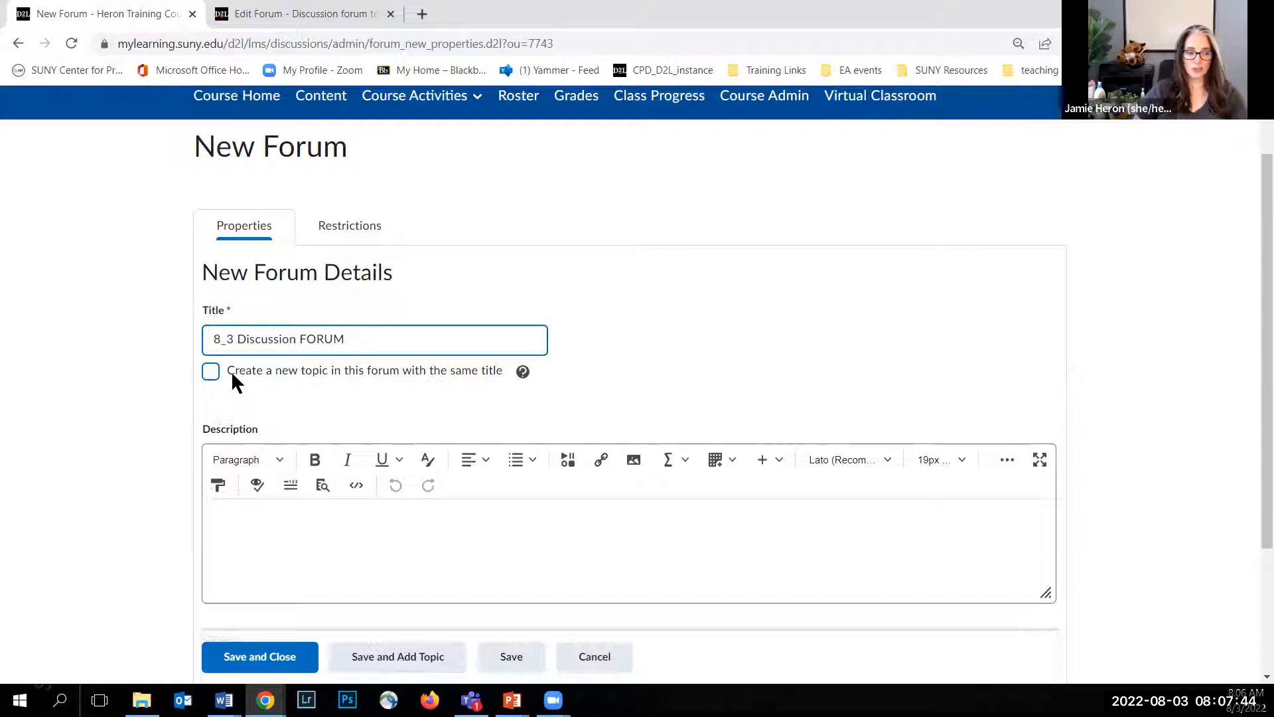
# Step: Expand the new forum's description editor to full screen and paste in the copied template text
pyautogui.scroll(-3, 219, 394)
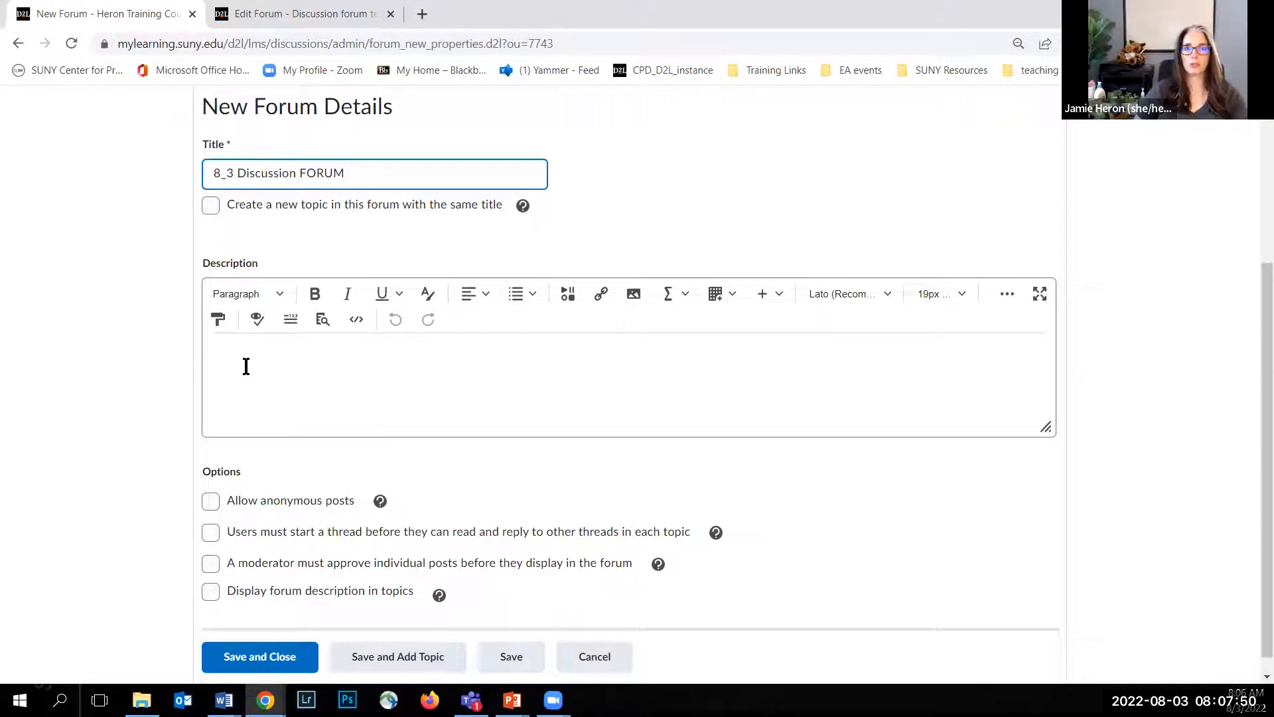
pyautogui.click(1039, 298)
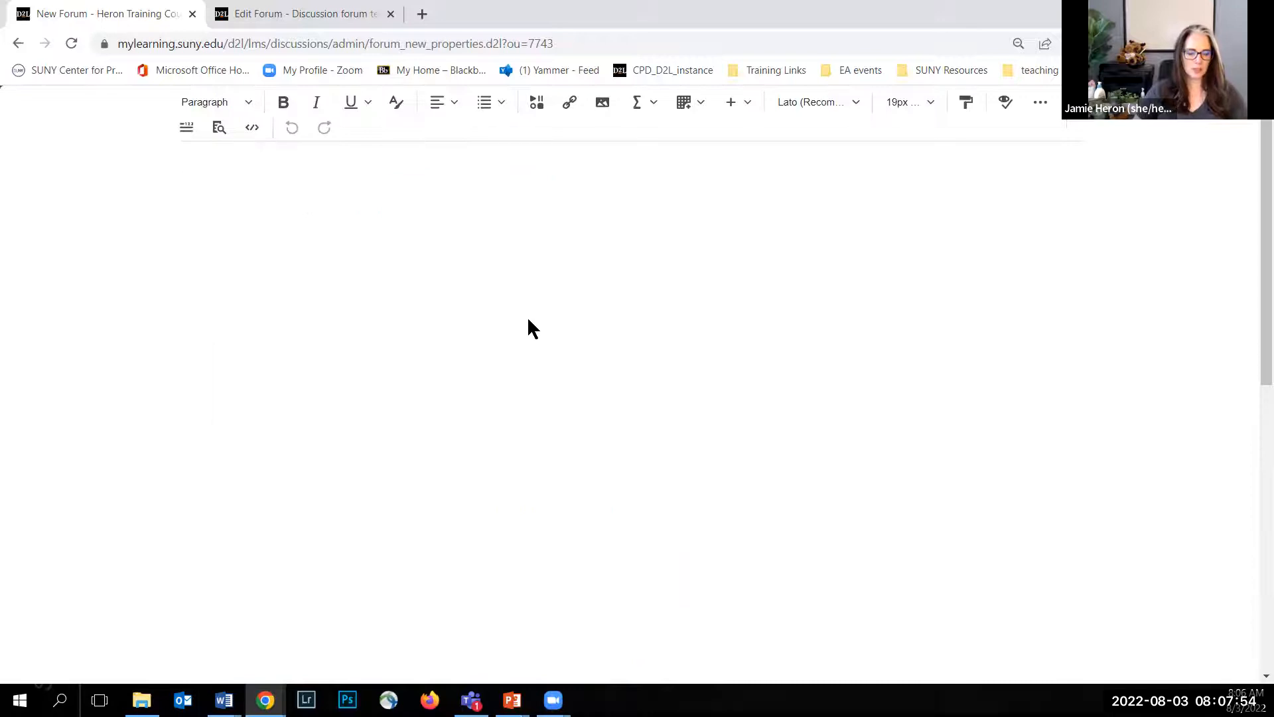
pyautogui.write('Discussion Title: Insert your title here Context: Provide some context, links to videos, references to chapter materials, references to lecture, etc. that helps students understand how this discussion forum ties into the course materials. It may also be helpful to tie this to a learning objective.  Students who understand "why" they are engaging in an activity are more willing to invest time and energy into that activity The Question: Pose a question, questions, that will promote exploration, discovery, and conversation.  Consider giving examples of what a successful response might look like. Main Post: For your main post you should...write a minimum of ___ words, include references/citations, express an opinion, etc.  Indicate when it would be due (e.g., your main post is due on Wednesday at midnight) Response Posts: For your response posts you should...post a minimum of ____ times, write a minimum of ___ words, include references/citations, etc.  Indicate when they would be due (e.g., your response posts are due on Sunday at midnight).')
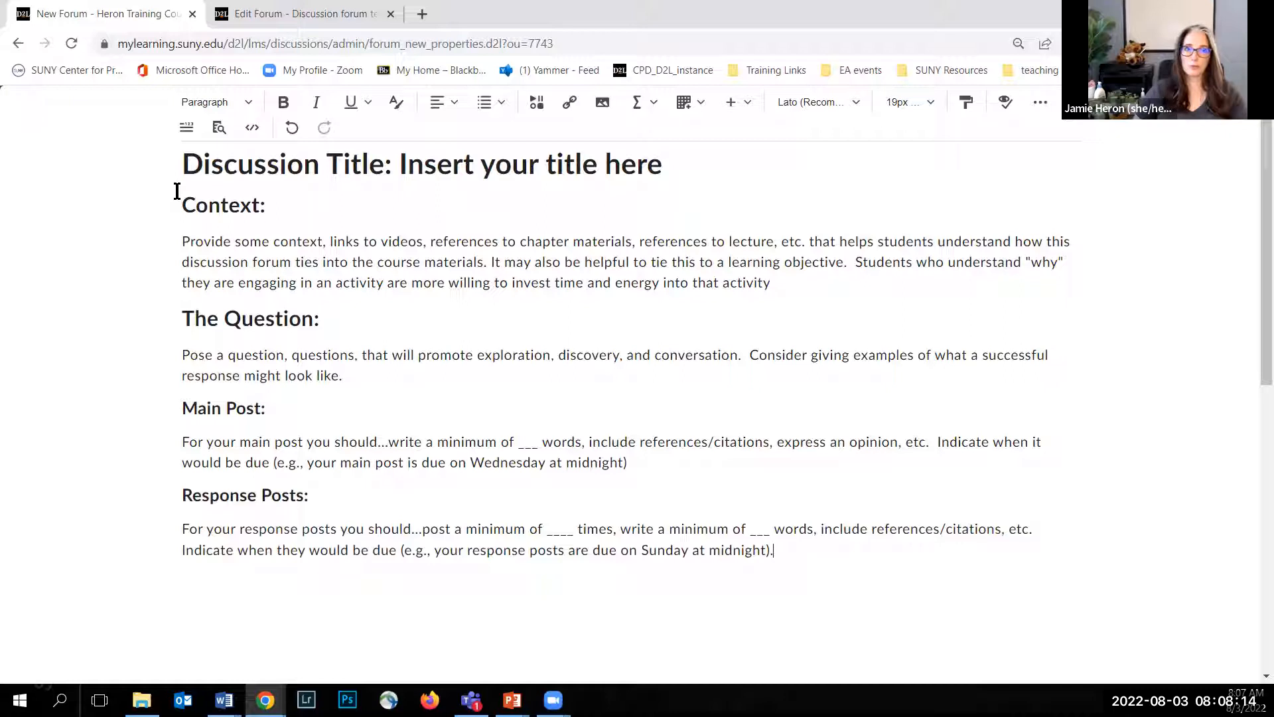
pyautogui.click(205, 164)
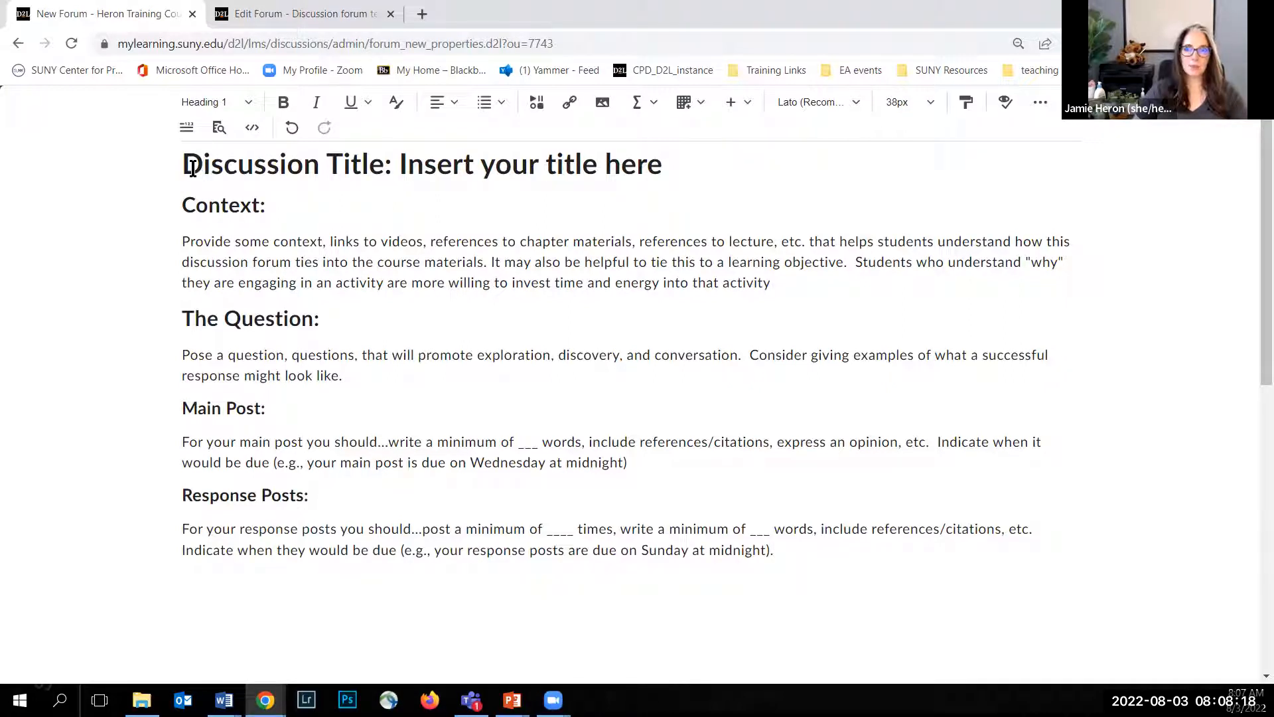
# Step: Check which heading levels the pasted description uses for its title, the Context heading and the Main Post heading
pyautogui.click(182, 162)
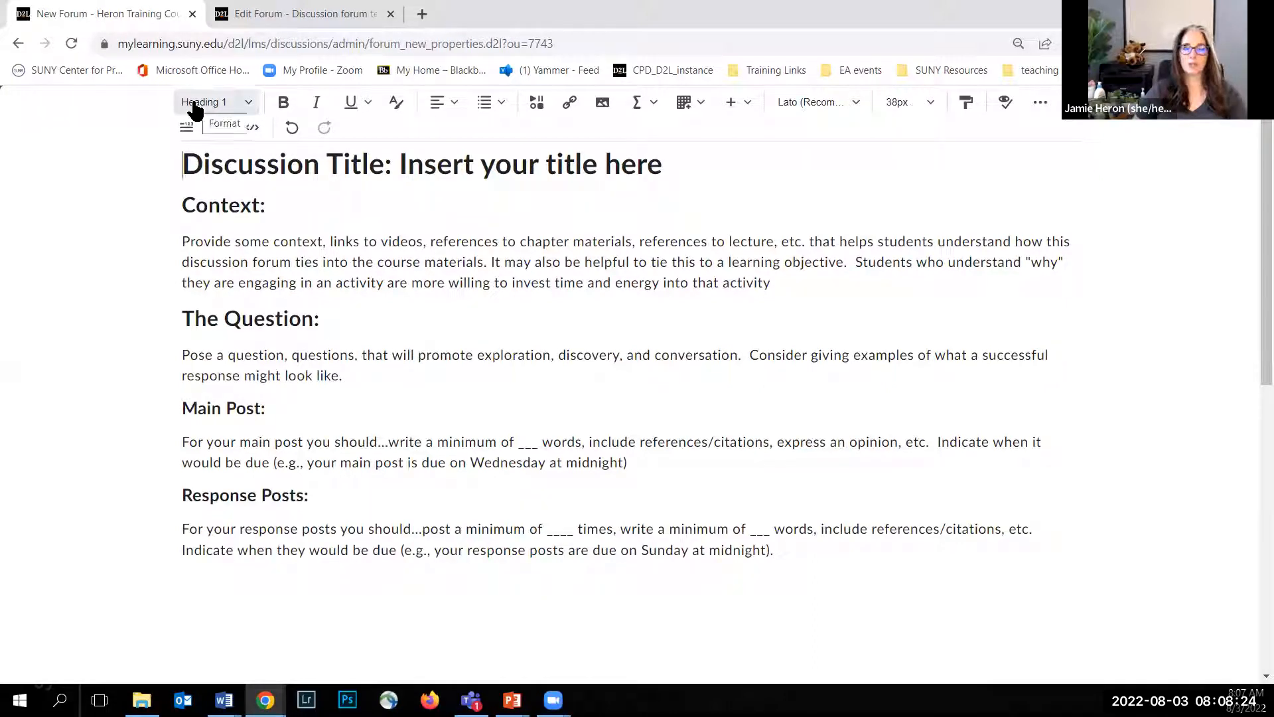
pyautogui.click(208, 206)
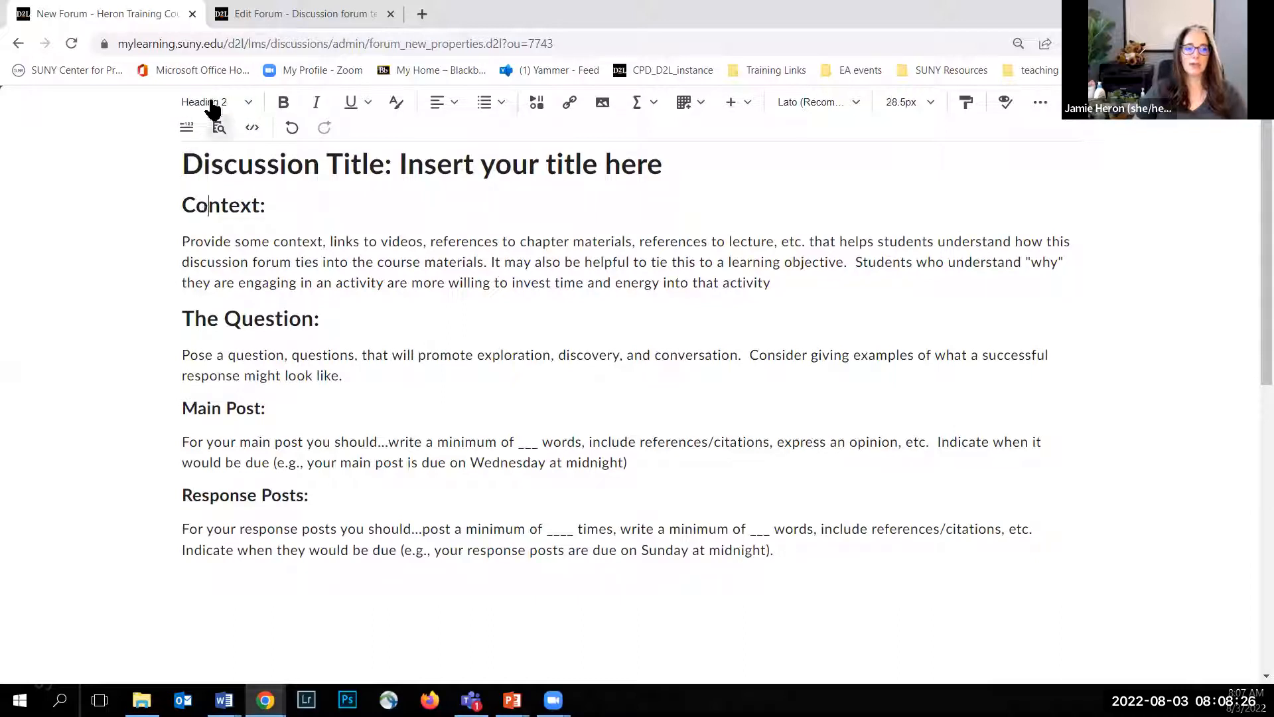
pyautogui.click(215, 408)
pyautogui.click(273, 207)
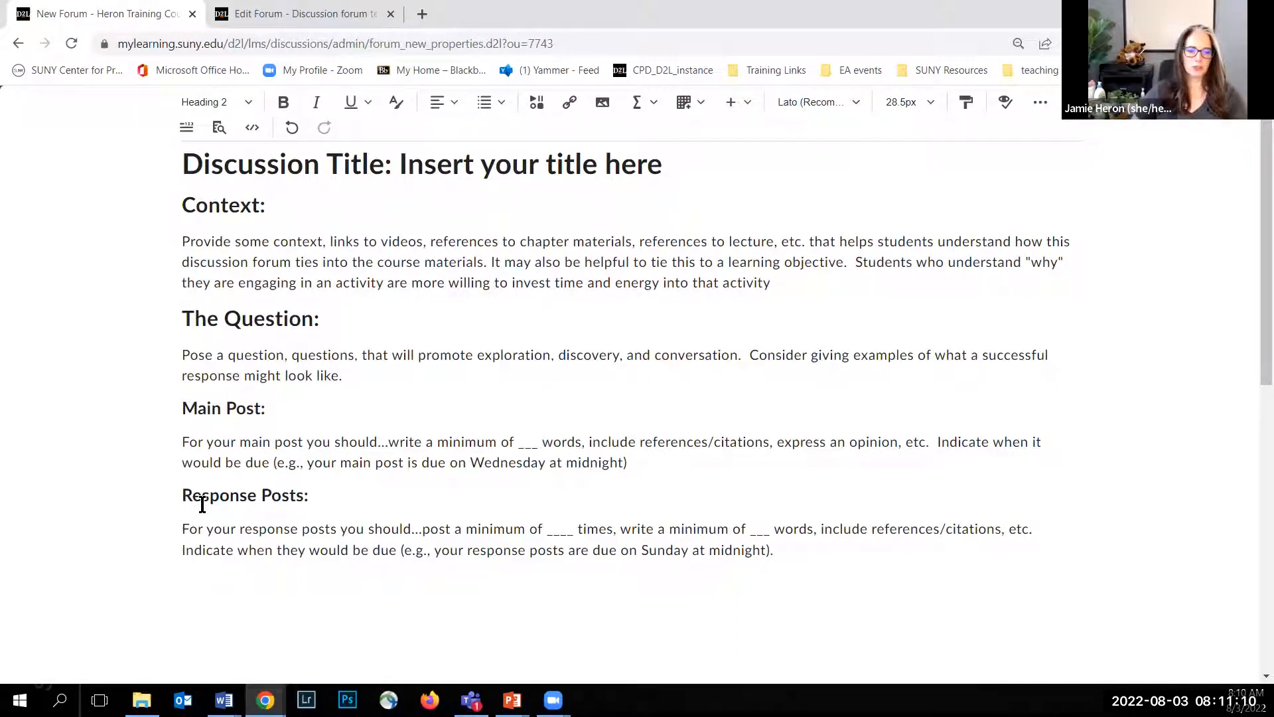
# Step: Exit the full-screen description editor and turn on the option to display the forum description in topics
pyautogui.click(1075, 104)
pyautogui.scroll(-2, 157, 314)
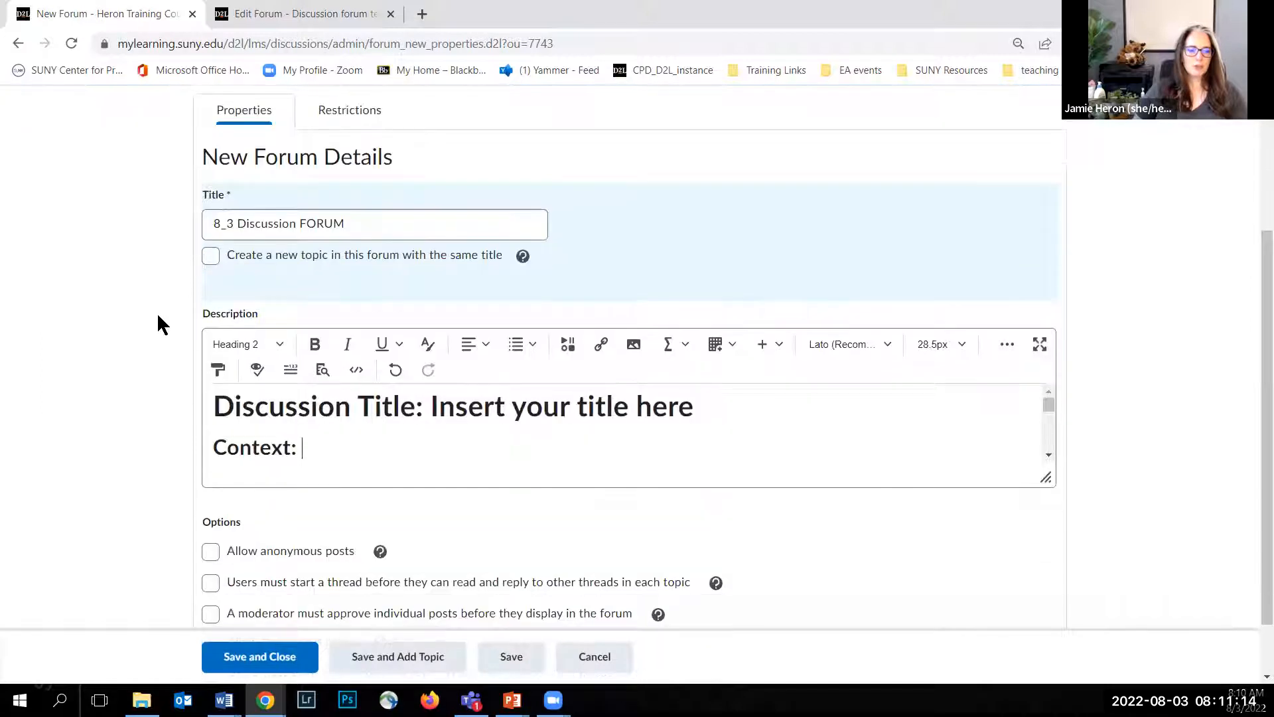
pyautogui.scroll(-1, 157, 312)
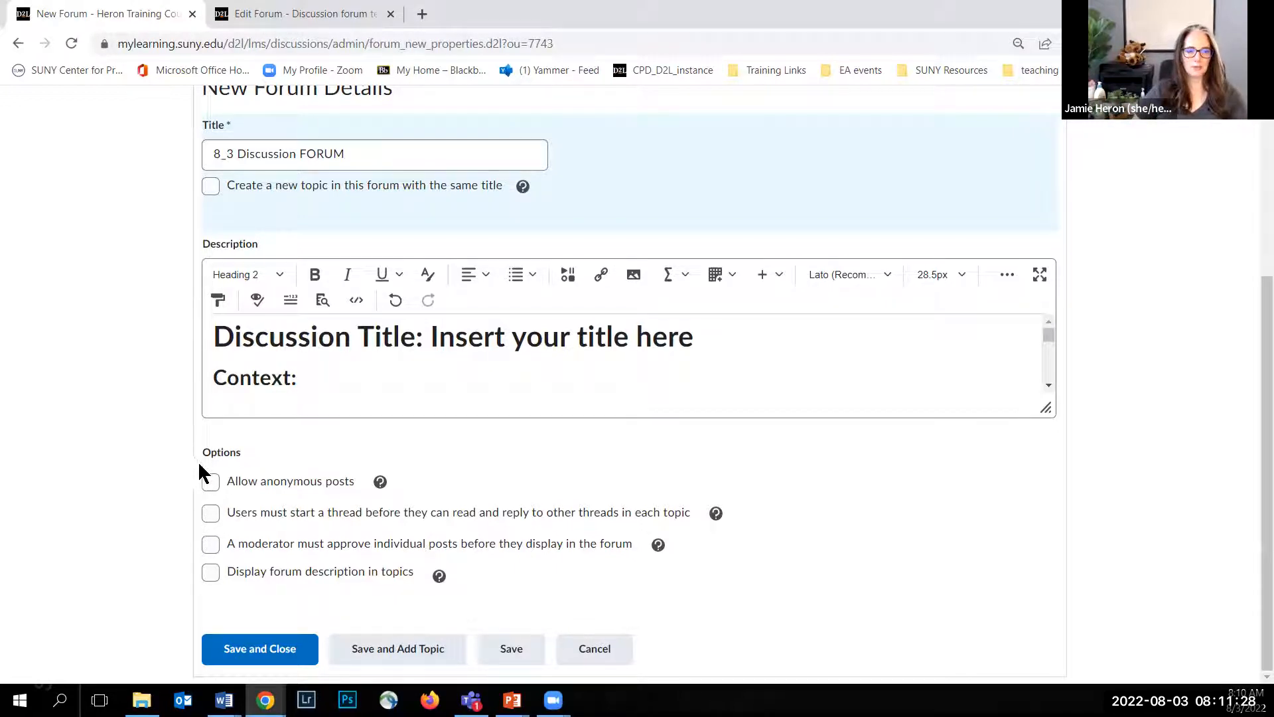
pyautogui.click(211, 572)
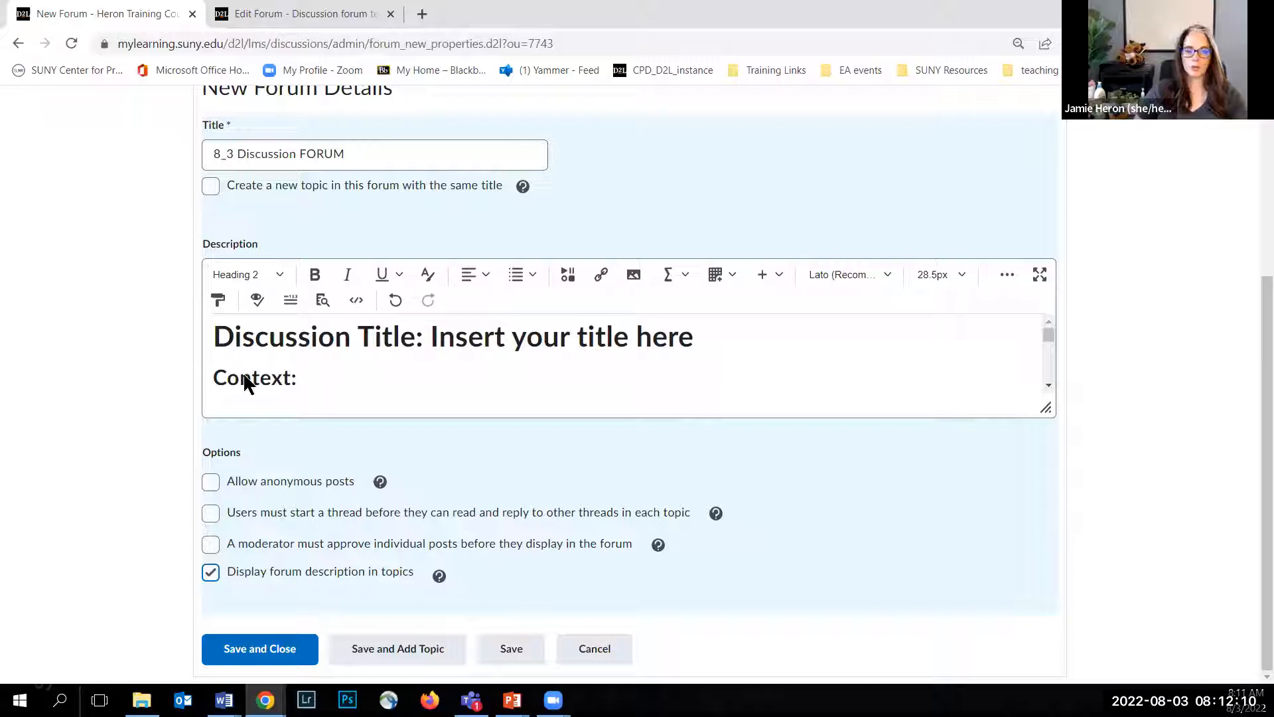
# Step: Open the forum's restrictions and give it a start date of 8/3/2022 at 00:01
pyautogui.scroll(4, 119, 445)
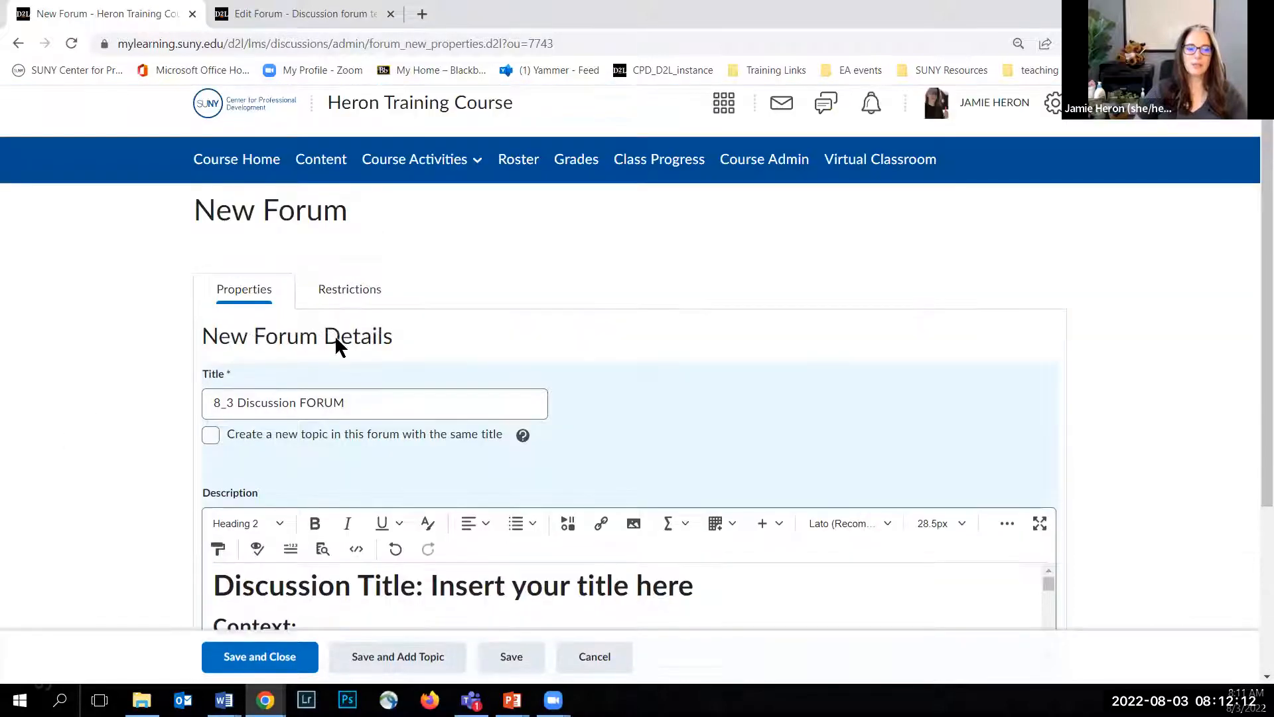
pyautogui.click(356, 292)
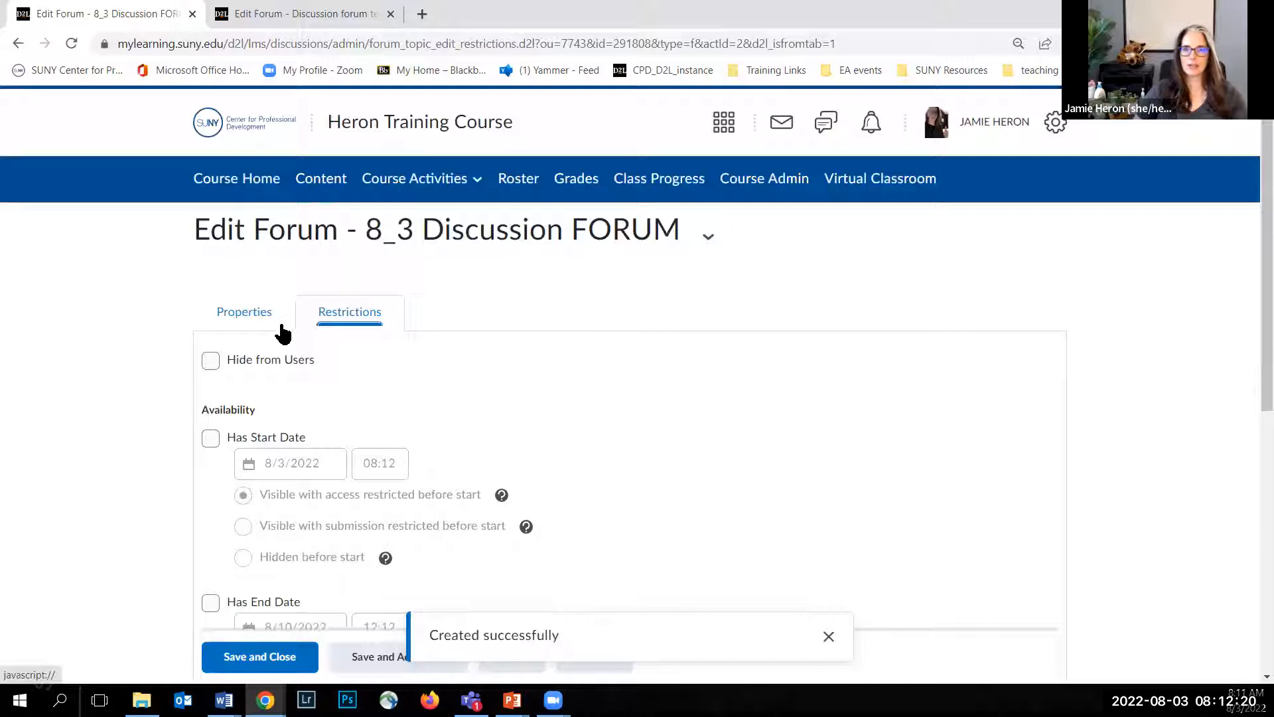
pyautogui.scroll(-1, 225, 342)
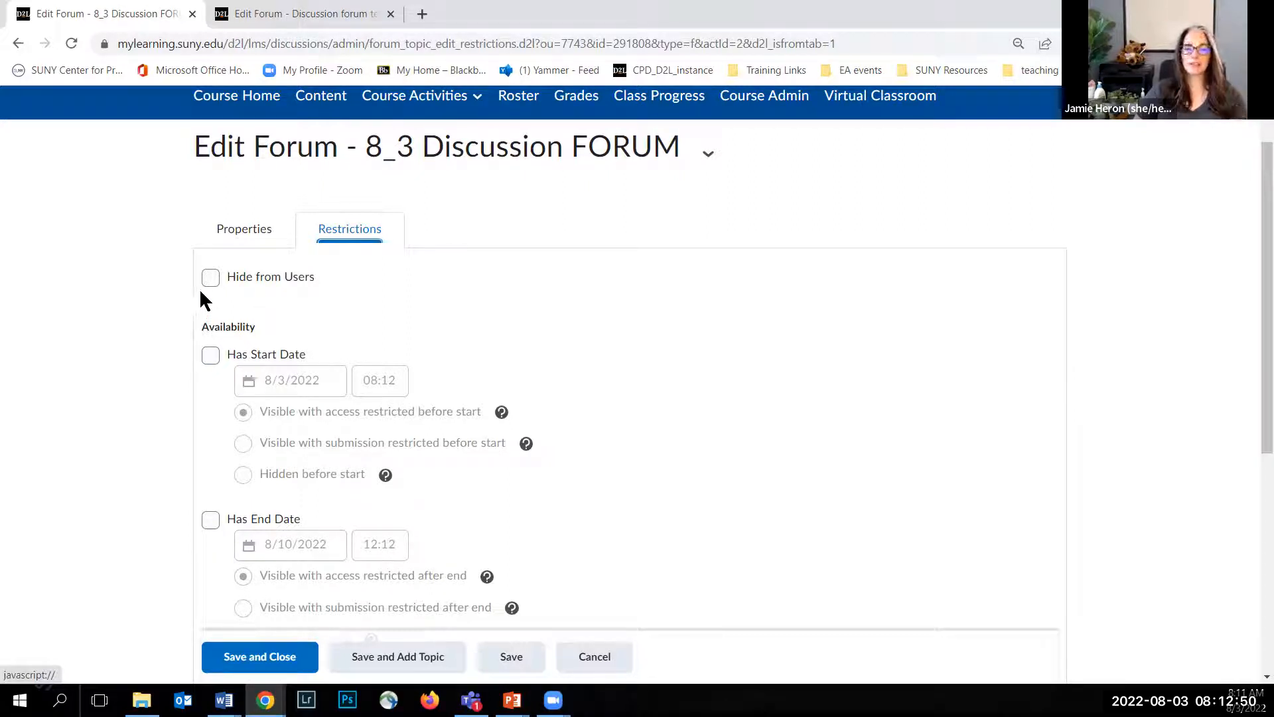
pyautogui.scroll(-1, 214, 286)
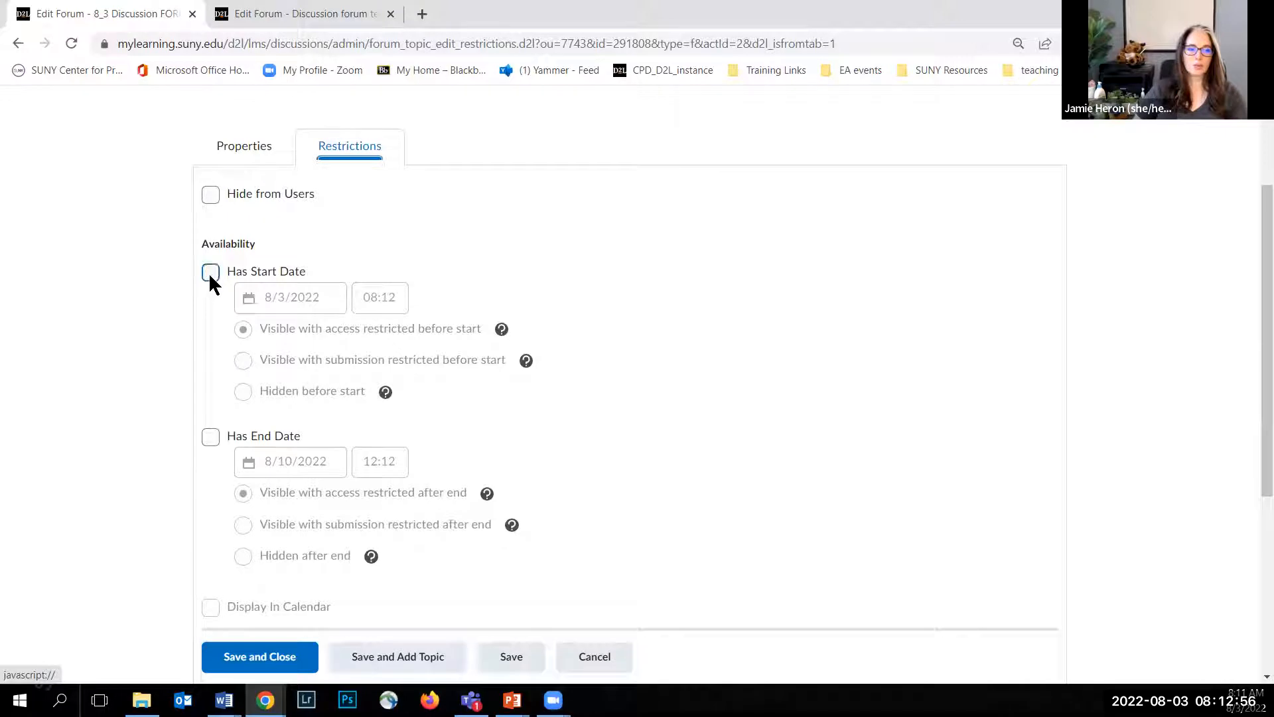
pyautogui.click(210, 275)
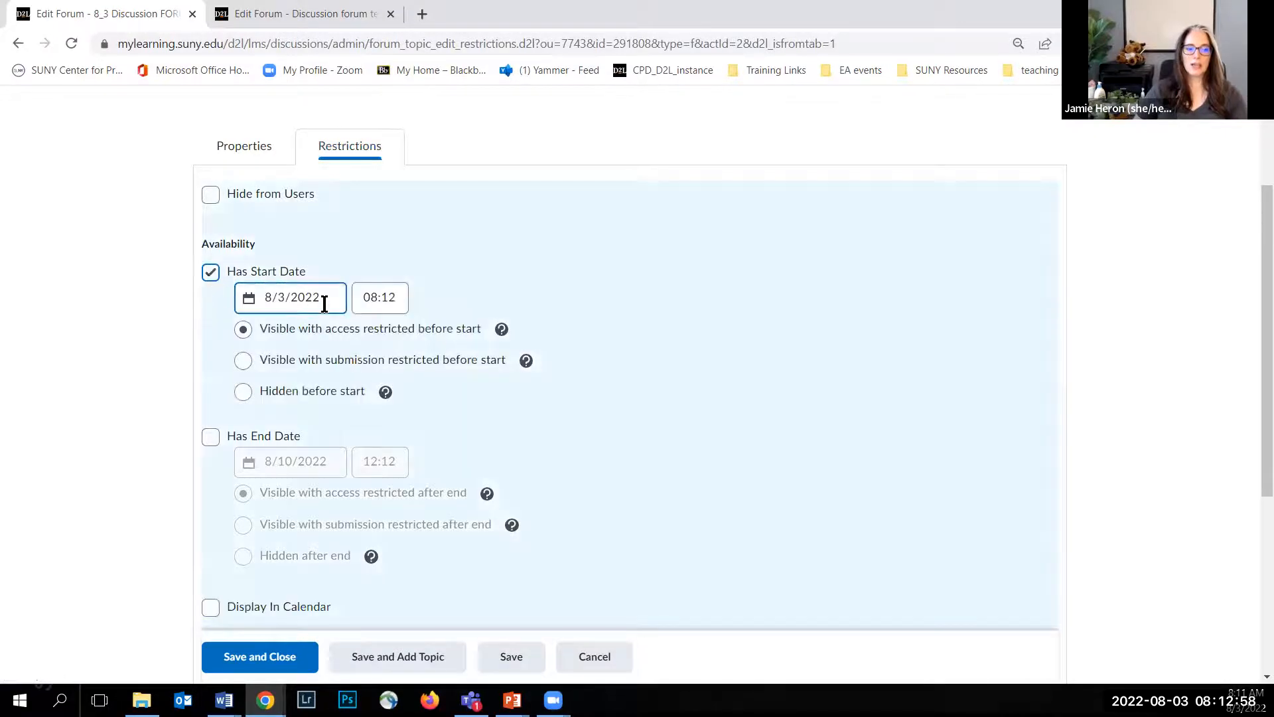
pyautogui.click(388, 300)
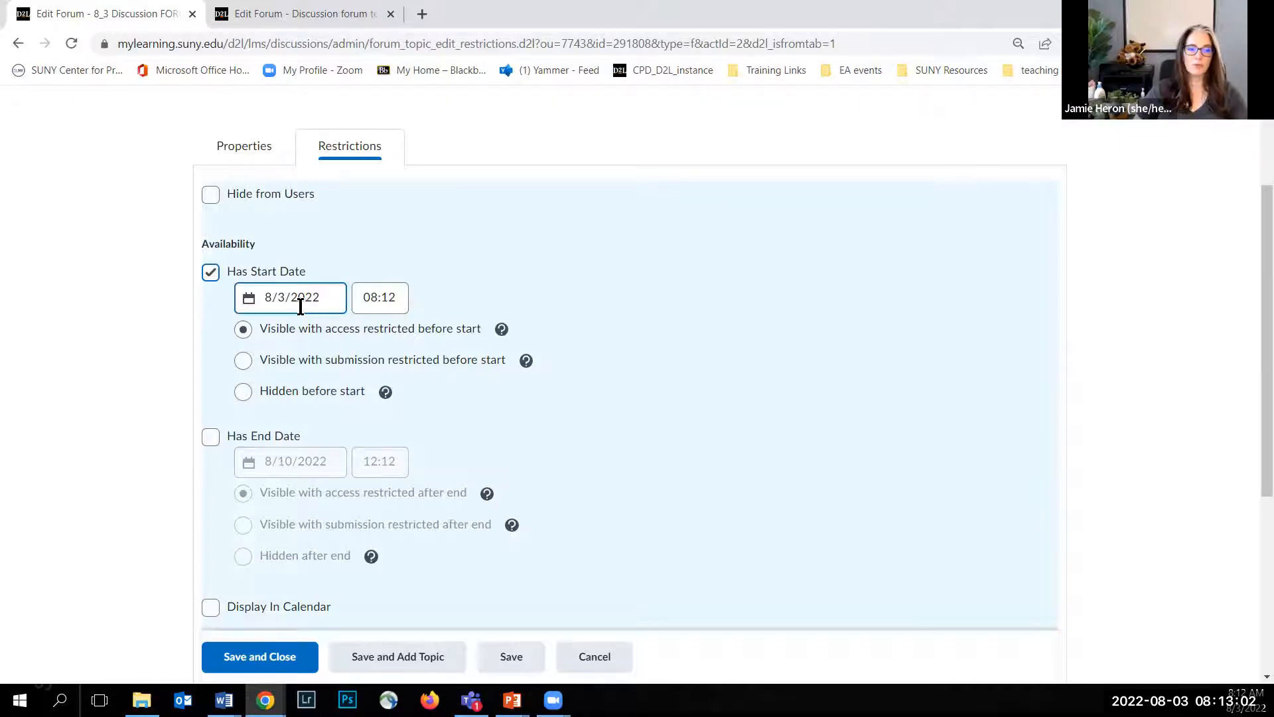
pyautogui.click(333, 292)
pyautogui.write('8')
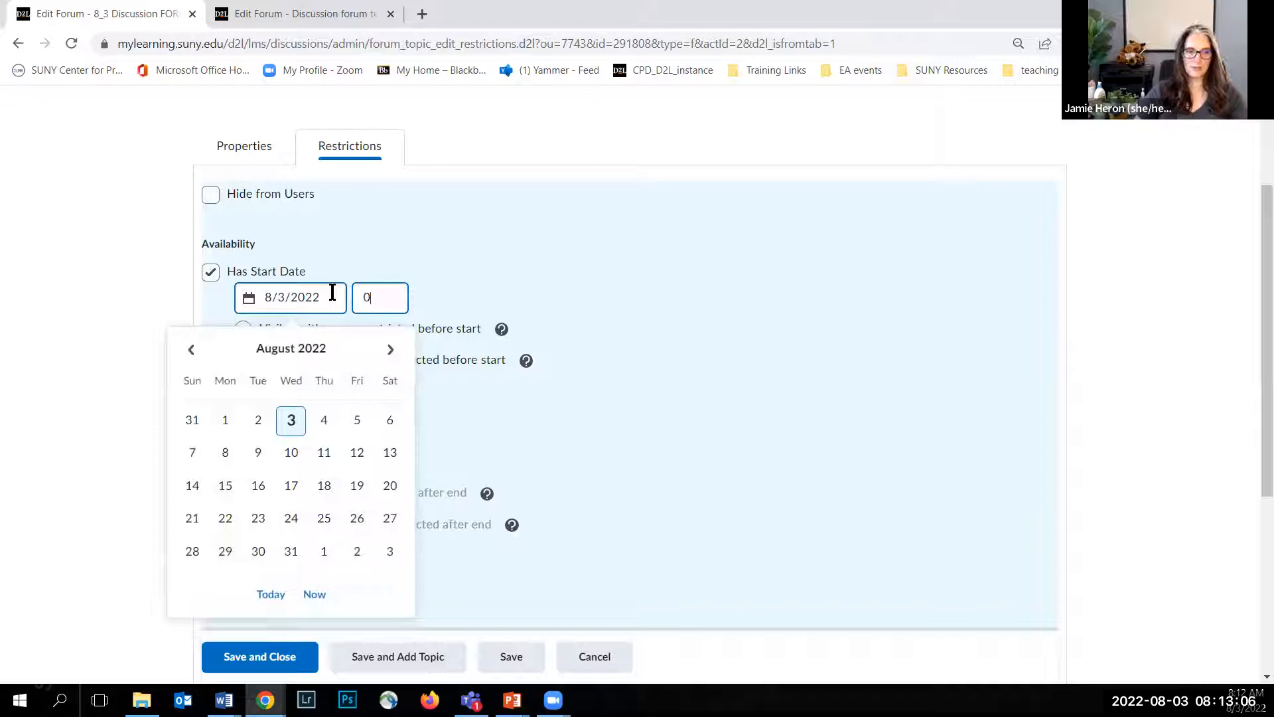
pyautogui.write('0:01')
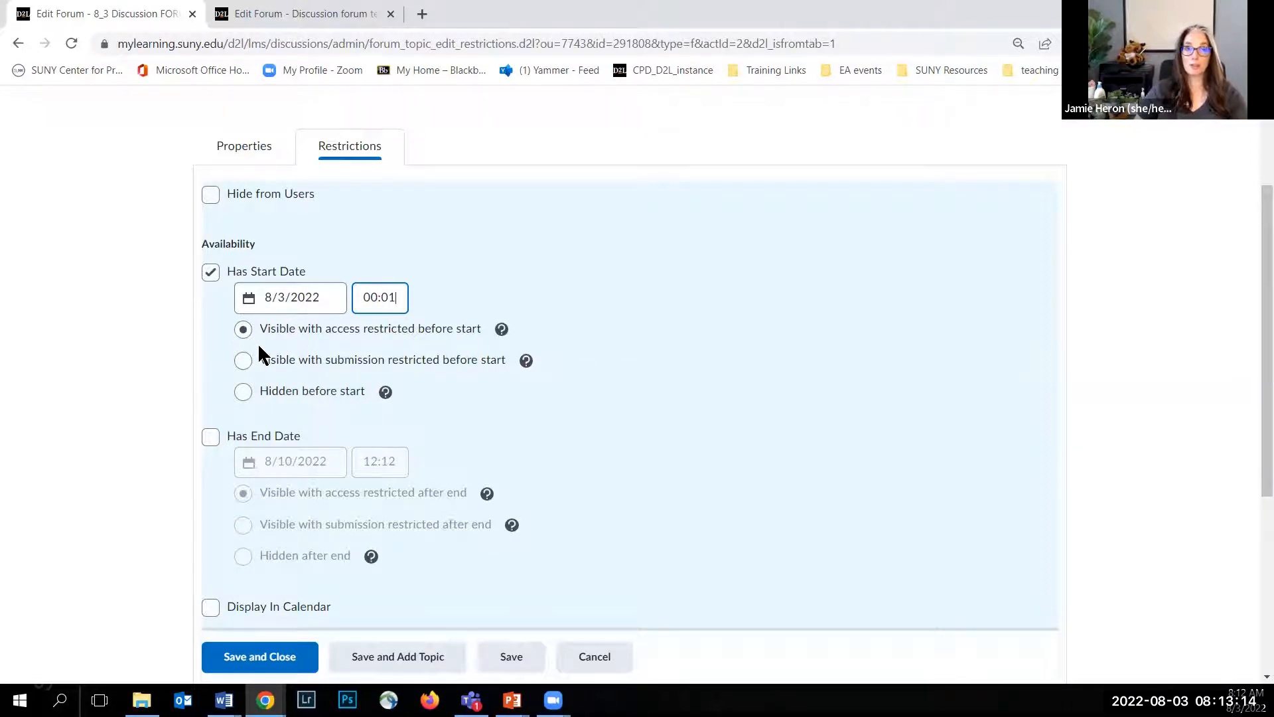
# Step: Set the forum's start availability to "Visible with submission restricted before start"
pyautogui.click(277, 334)
pyautogui.click(272, 362)
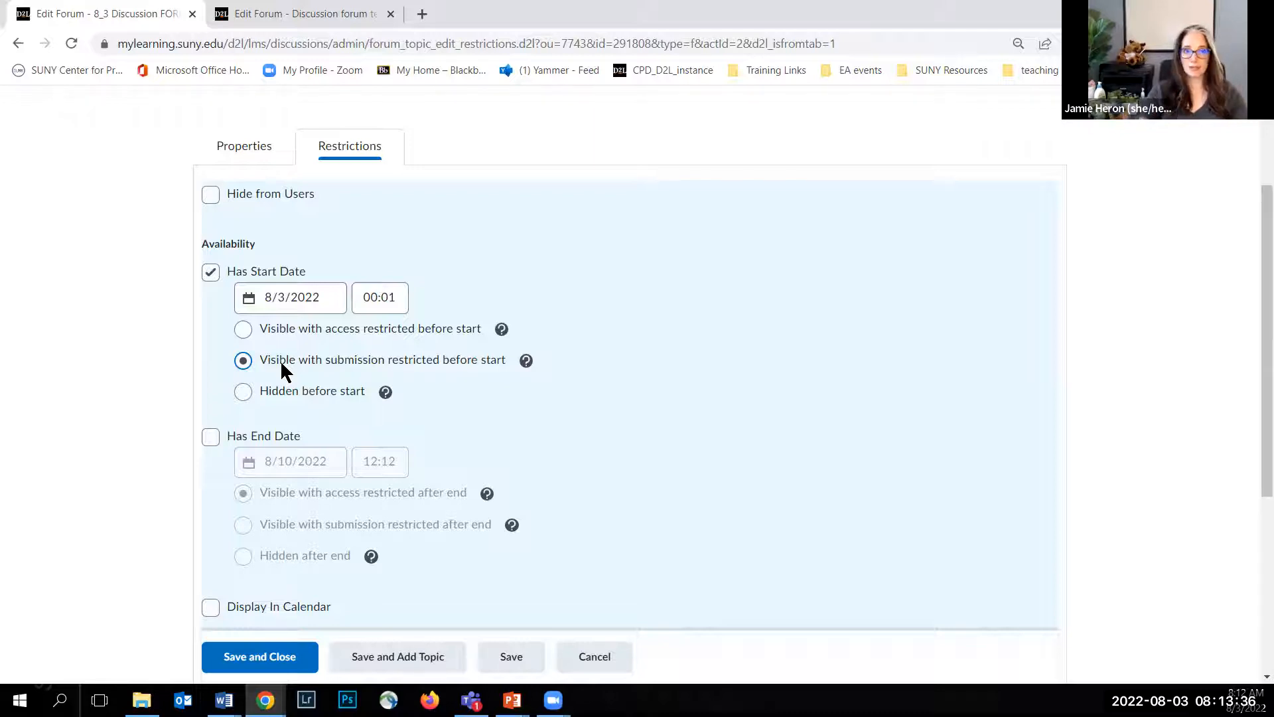
pyautogui.click(245, 396)
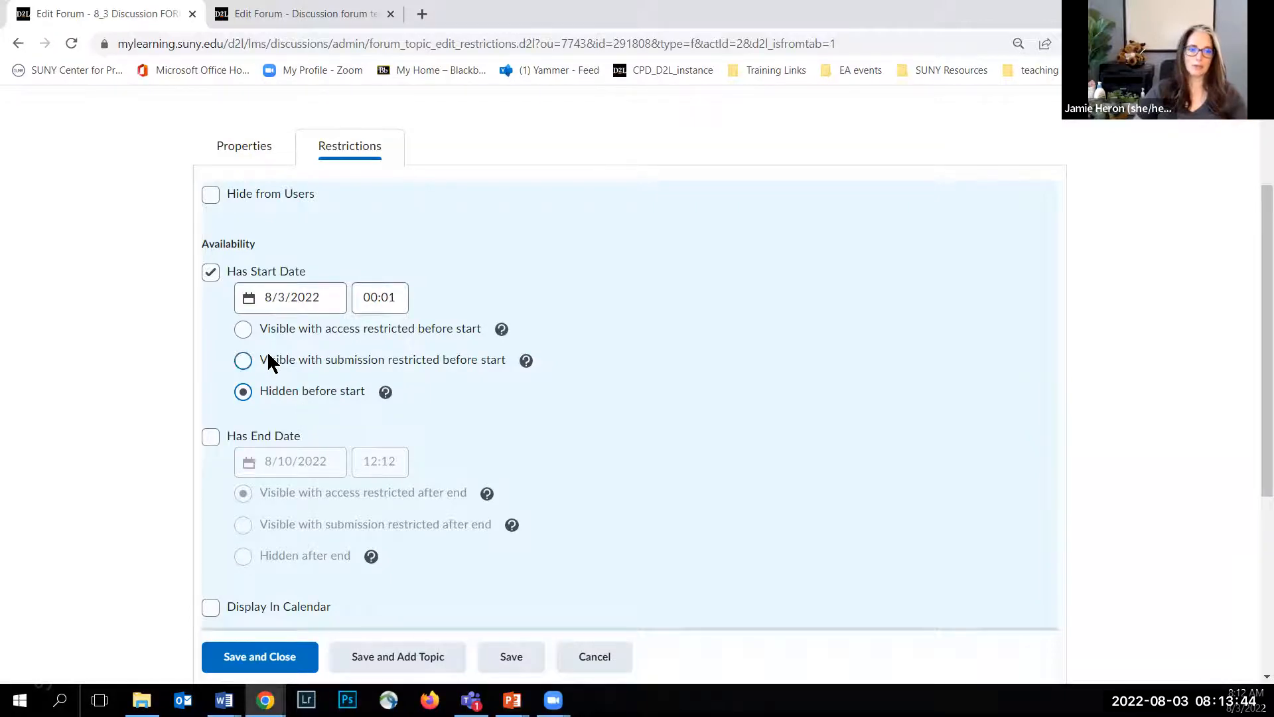
pyautogui.click(244, 360)
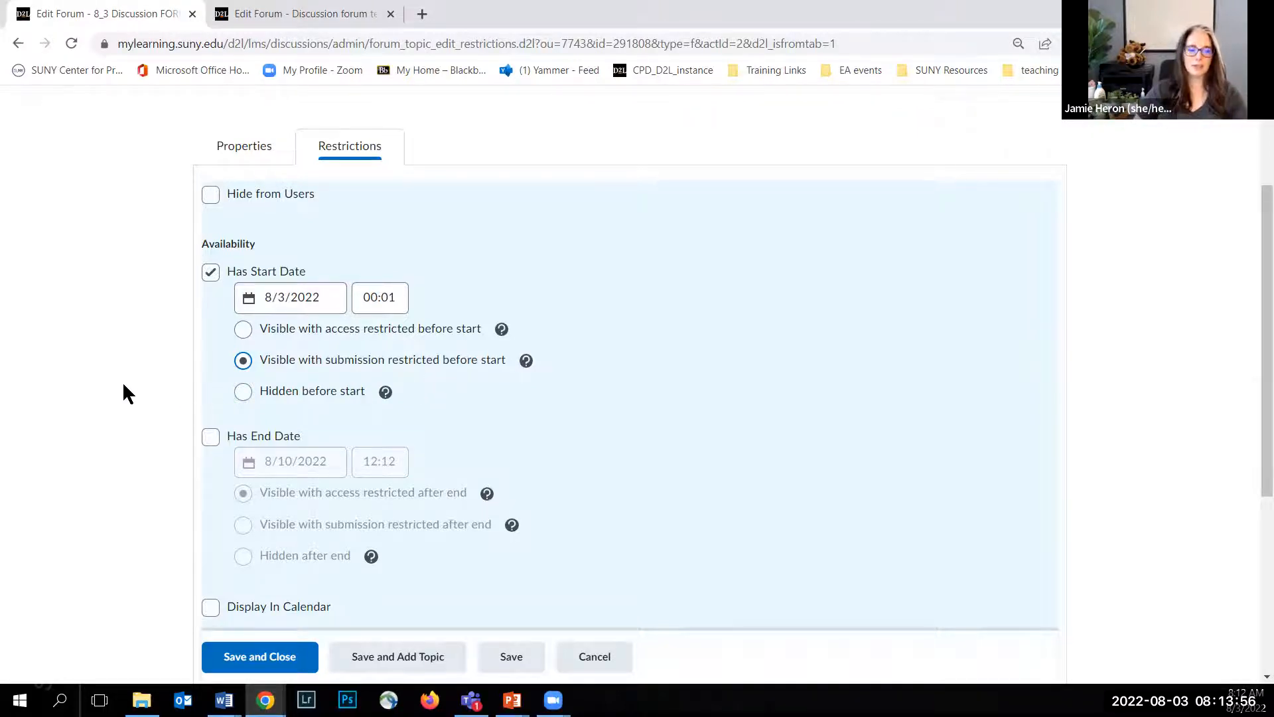
pyautogui.scroll(-2, 133, 383)
pyautogui.click(212, 269)
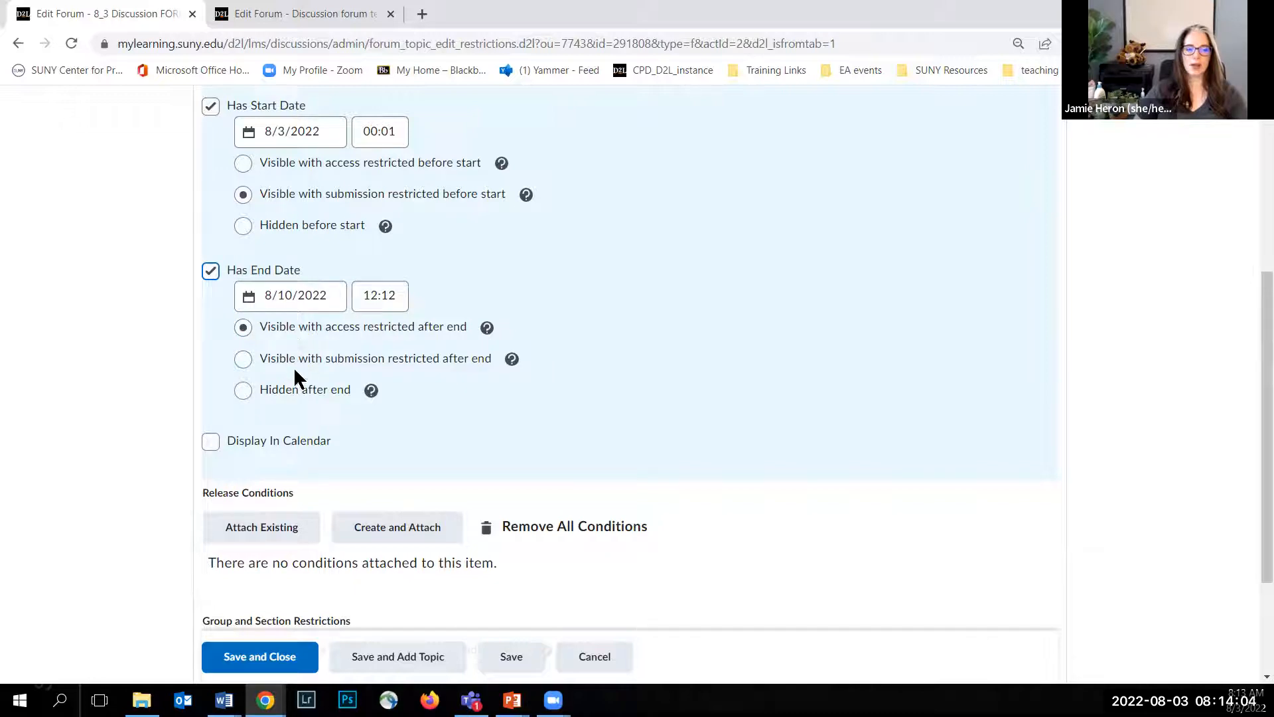
pyautogui.click(244, 359)
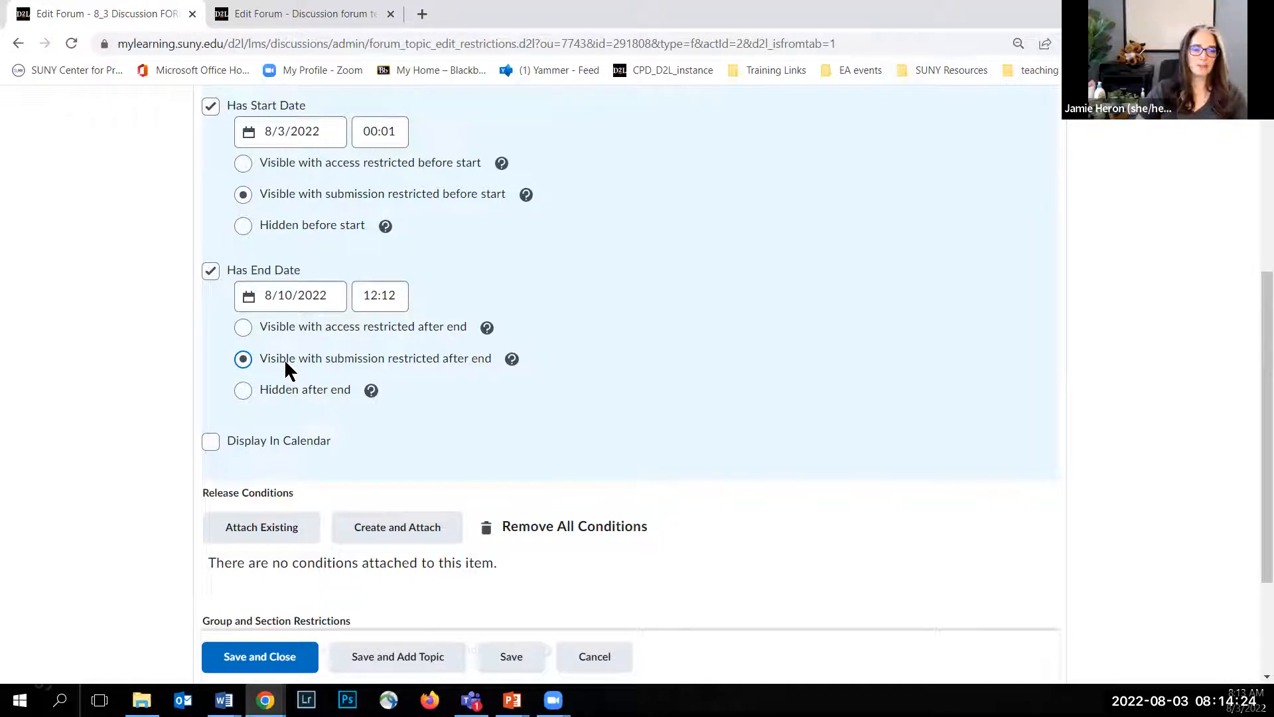
pyautogui.click(211, 271)
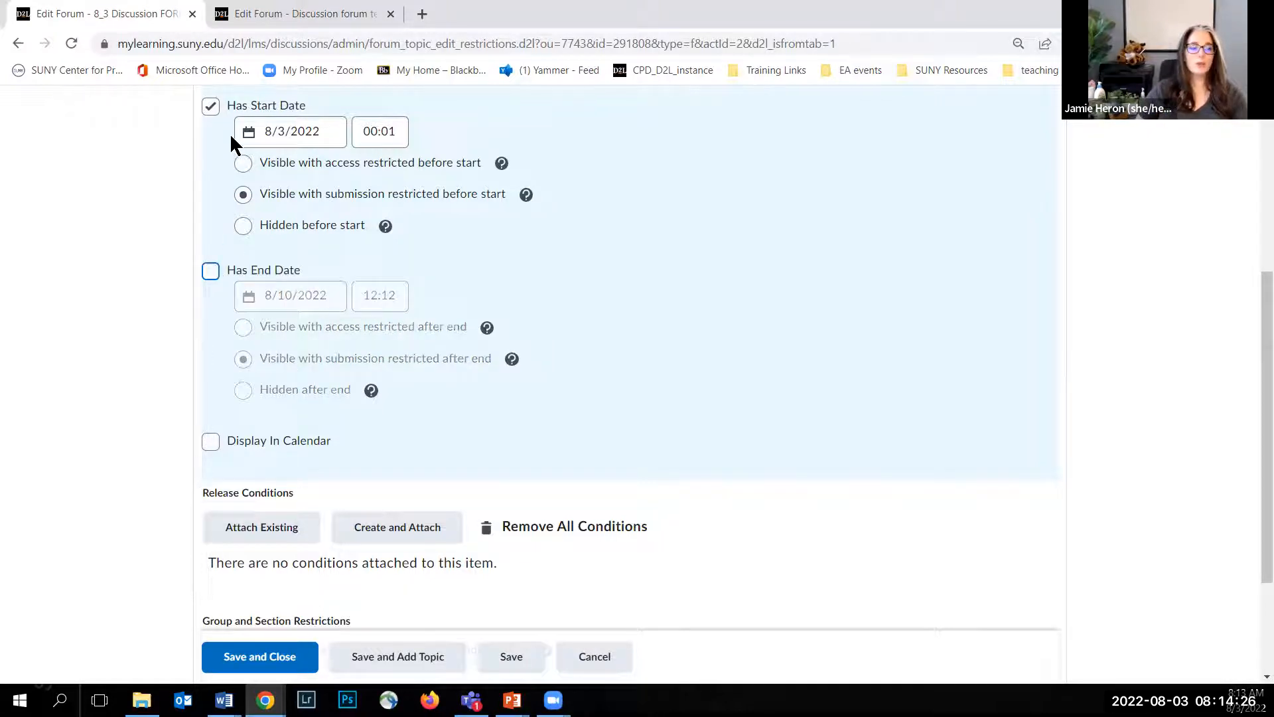
# Step: Enable displaying the forum in the calendar, and save the forum while proceeding to add a topic to it
pyautogui.click(211, 441)
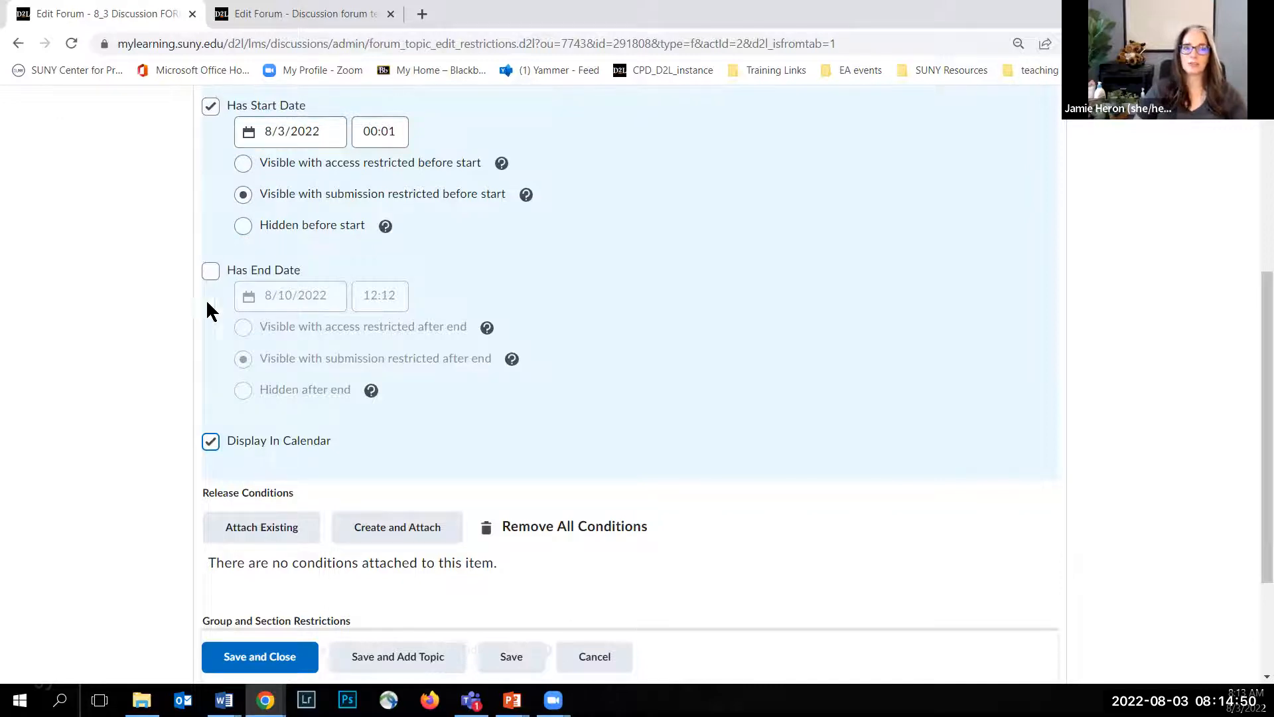
pyautogui.scroll(-1, 177, 385)
pyautogui.scroll(-1, 175, 379)
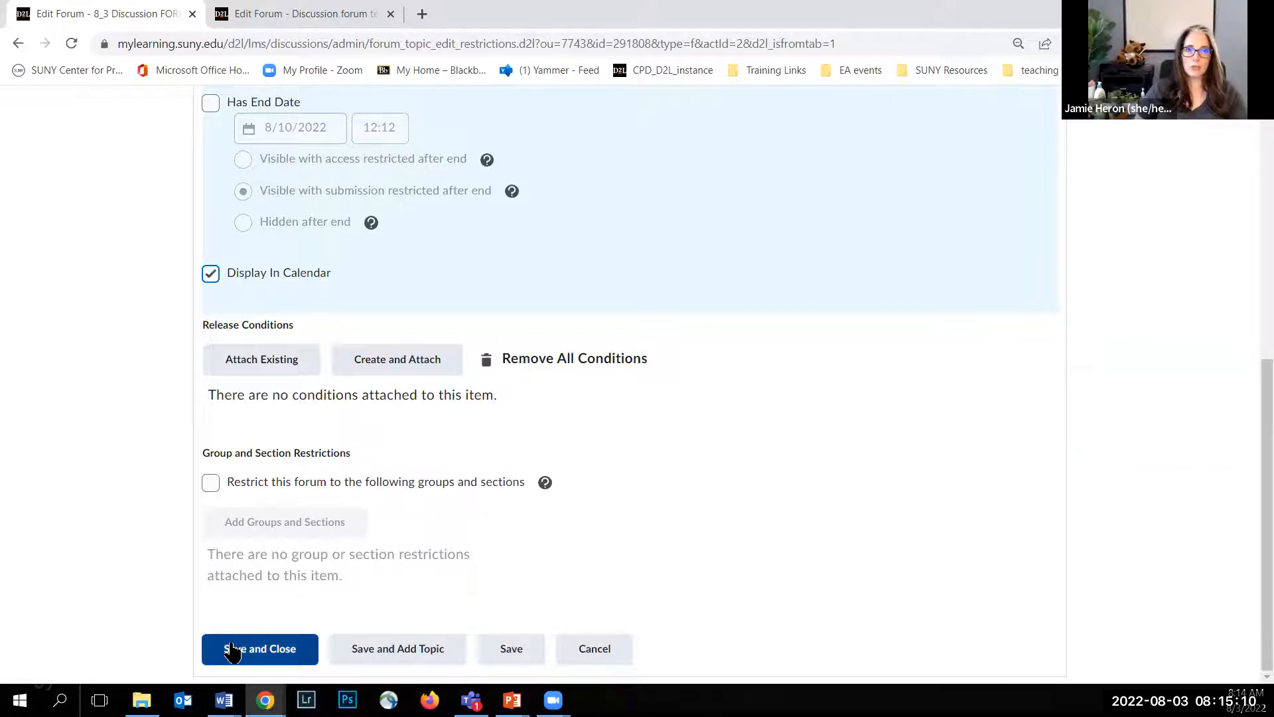
pyautogui.click(386, 650)
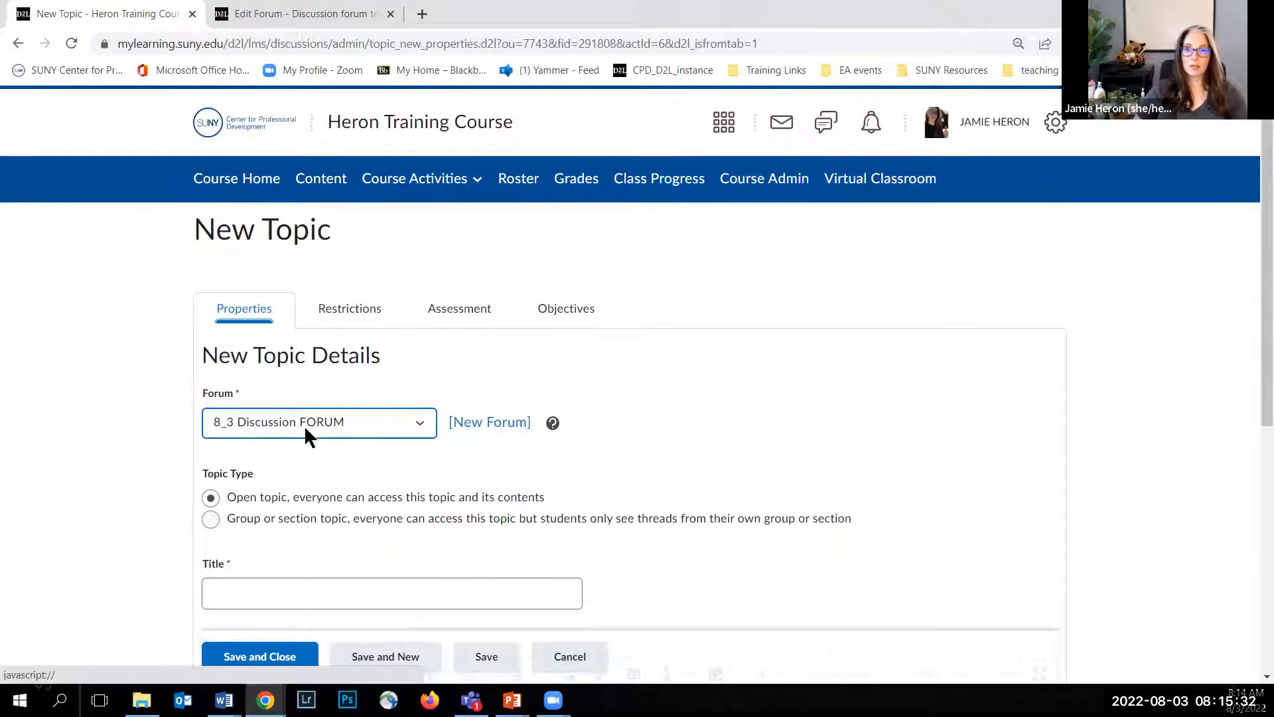
# Step: Title the new open topic in the 8_3 Discussion FORUM "8_3 Discussion TOPIC"
pyautogui.scroll(-1, 150, 372)
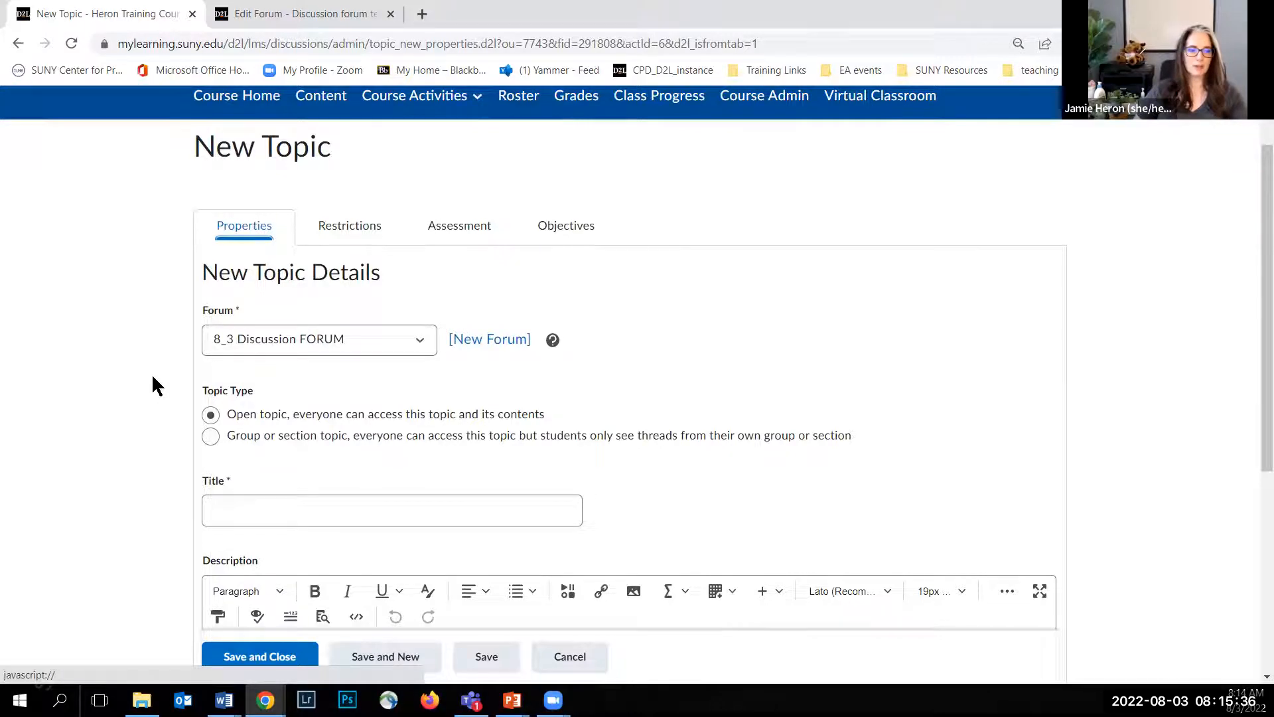
pyautogui.scroll(-1, 176, 358)
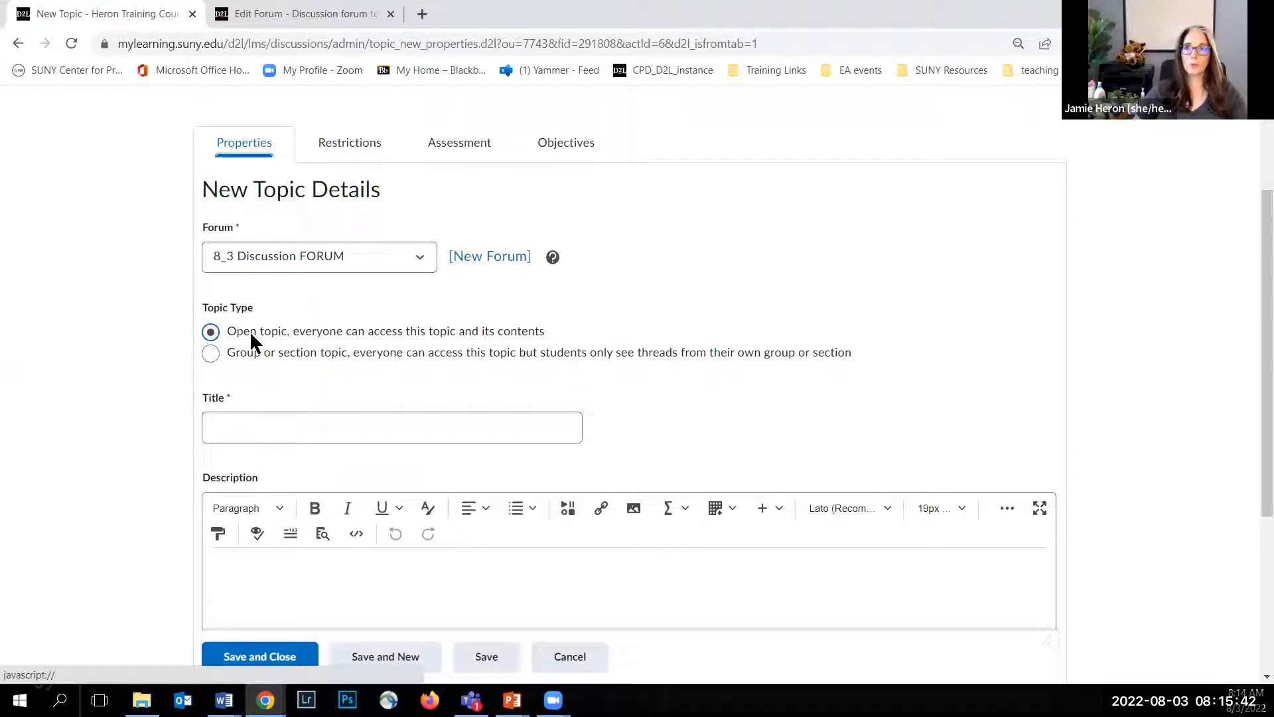
pyautogui.click(218, 425)
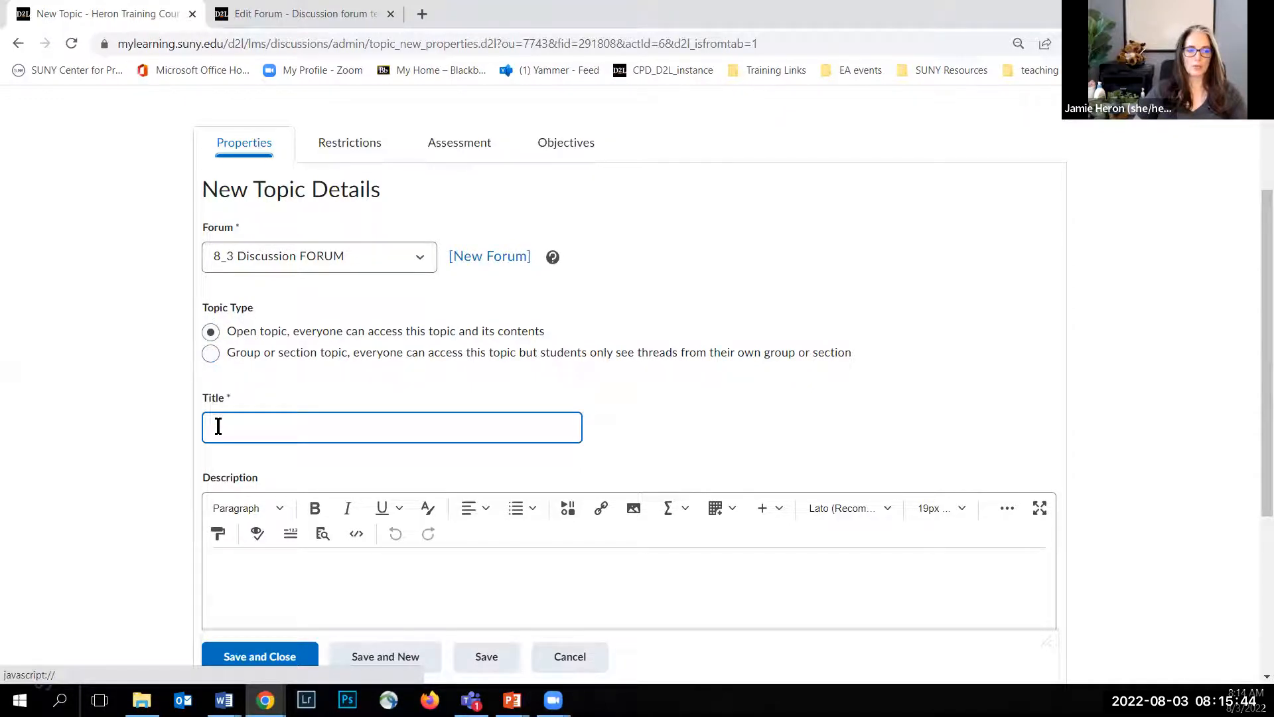
pyautogui.write('8')
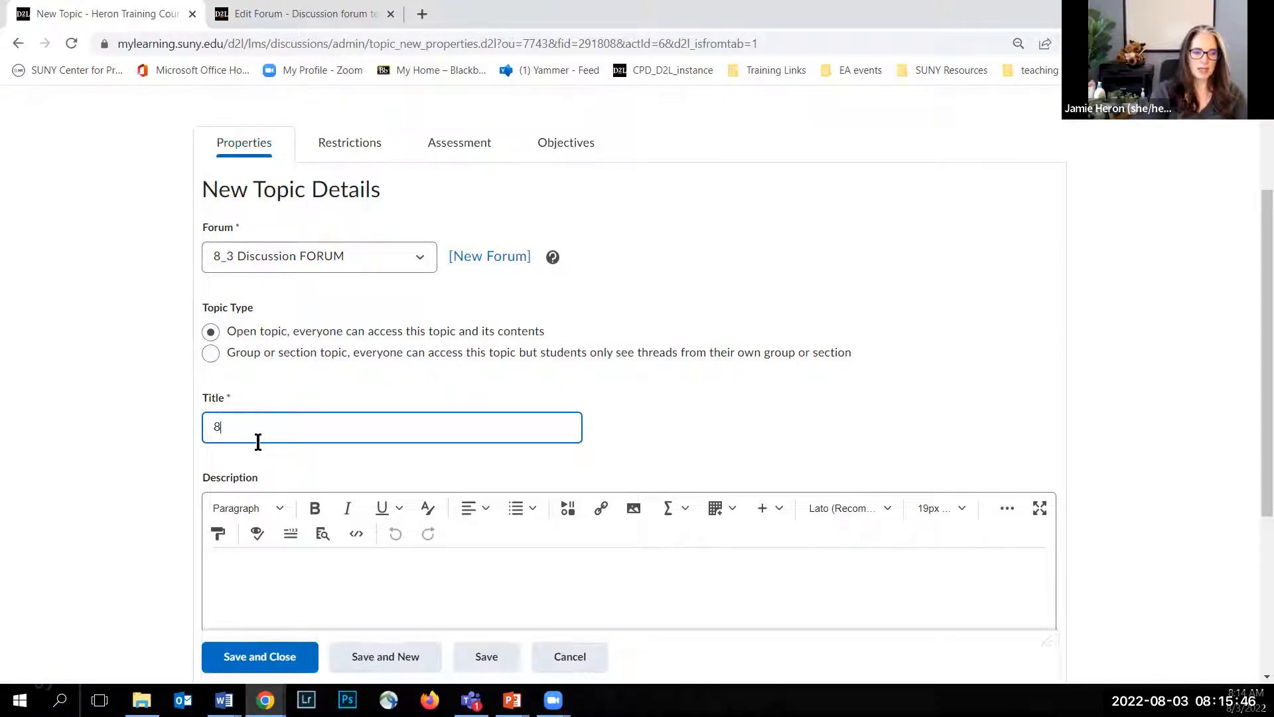
pyautogui.write('_3 Discussion TOPIC')
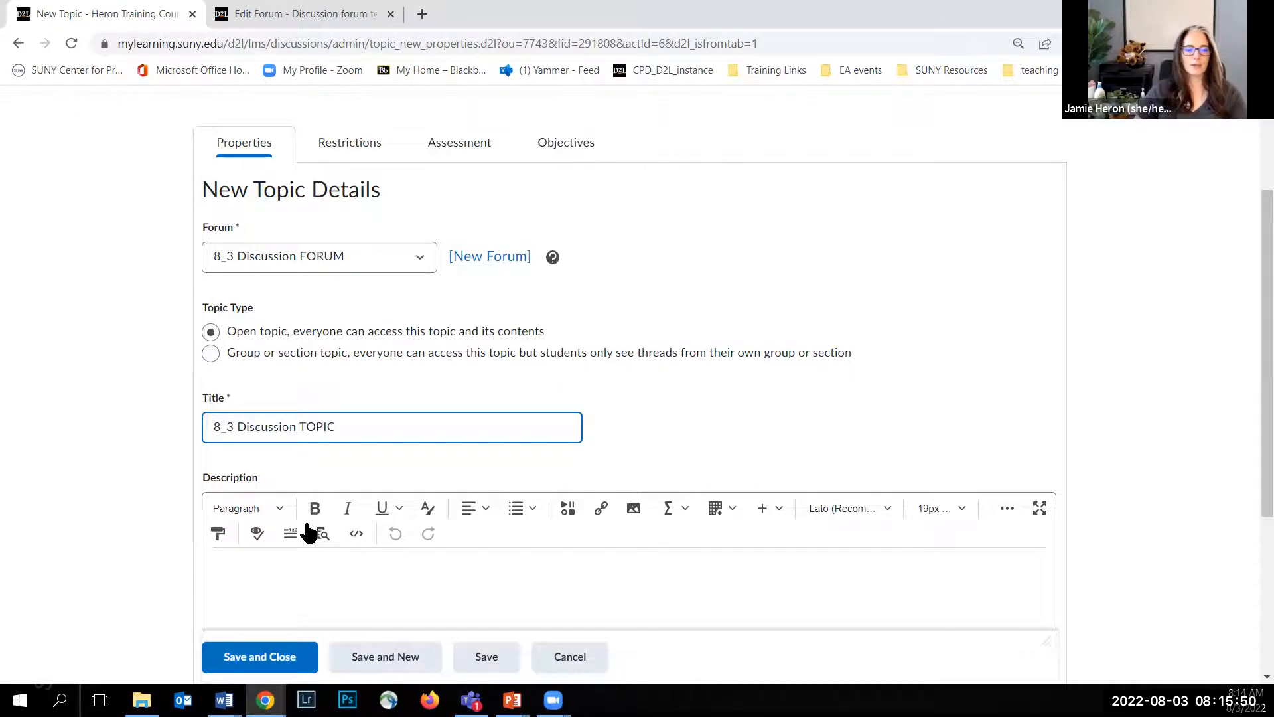
# Step: Enter the topic description "{firstname}, please post your main post by Thursday at midnight and your two (2) peer replies by Sunday at midnight."
pyautogui.scroll(-2, 256, 446)
pyautogui.click(252, 403)
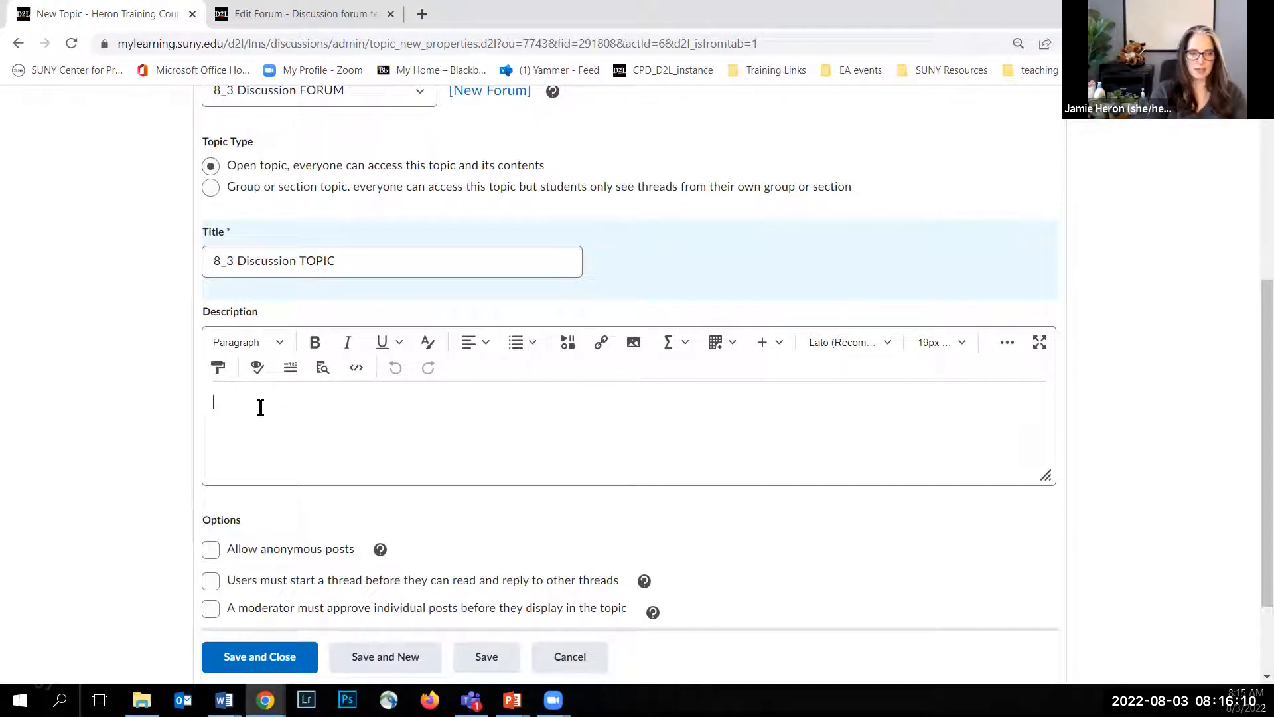
pyautogui.write('{firstname},')
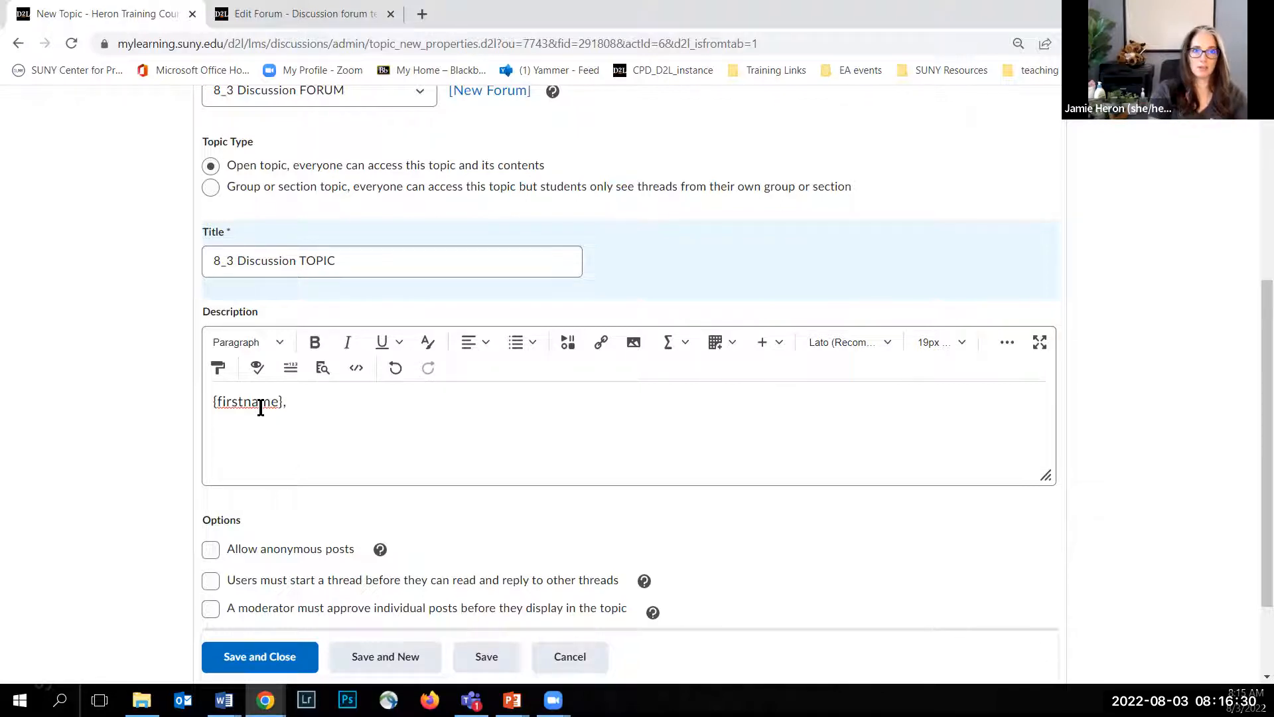
pyautogui.write('pl')
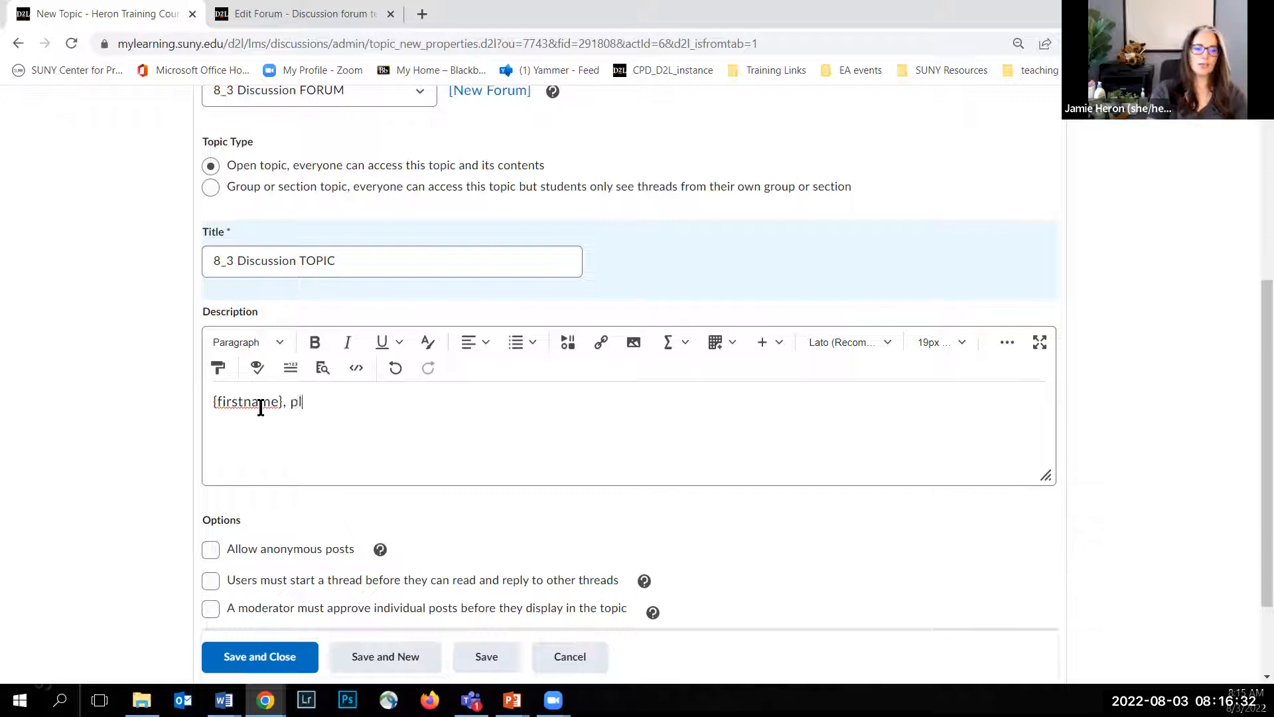
pyautogui.write('ease post your')
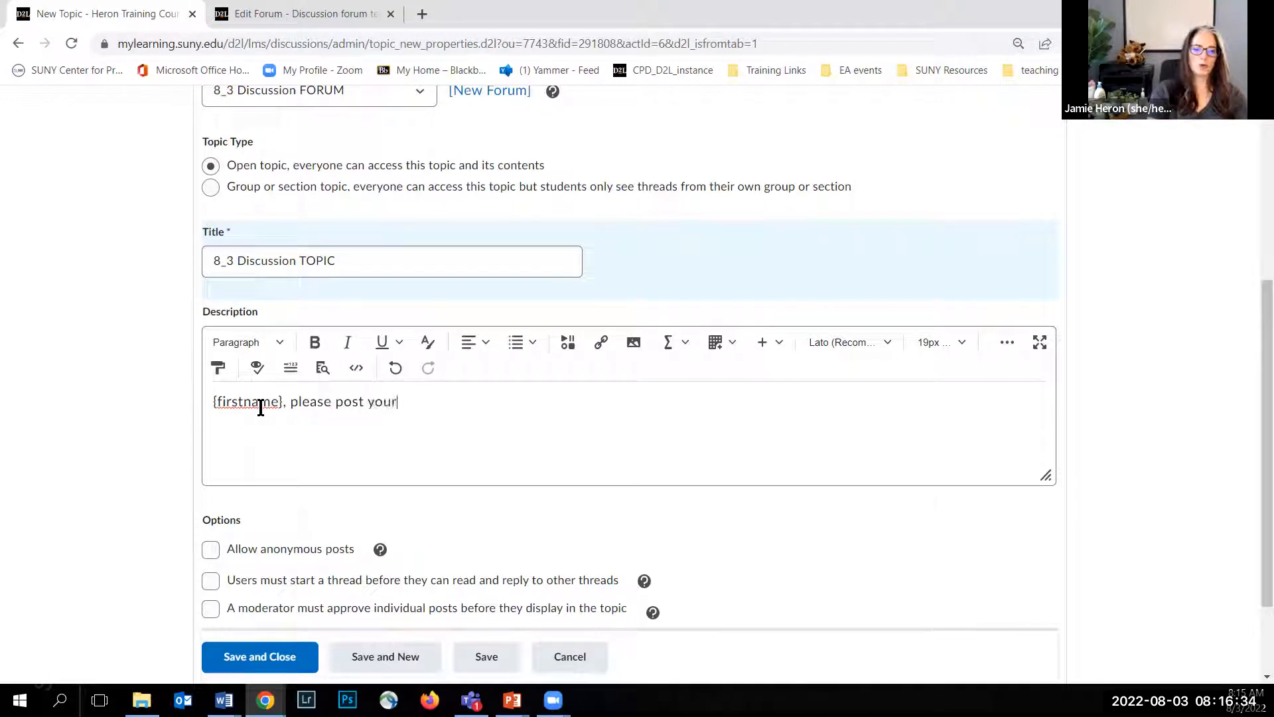
pyautogui.write(' main post')
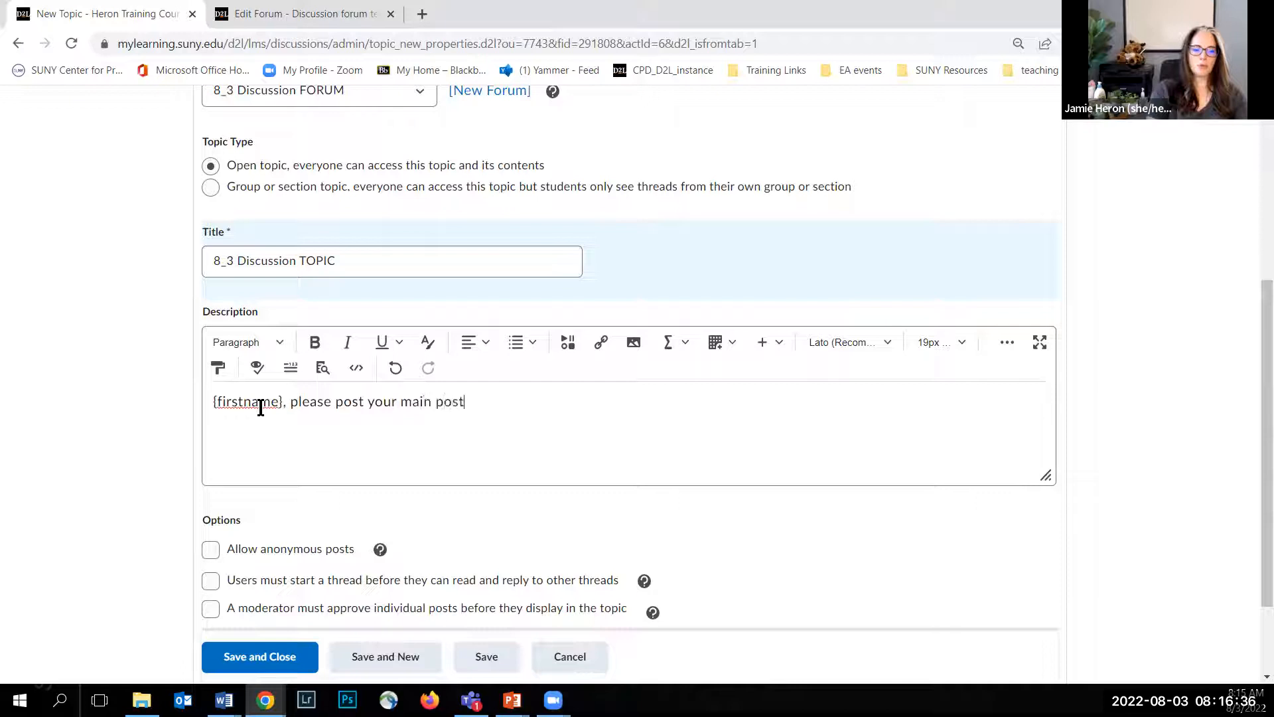
pyautogui.write(' by Thursday ')
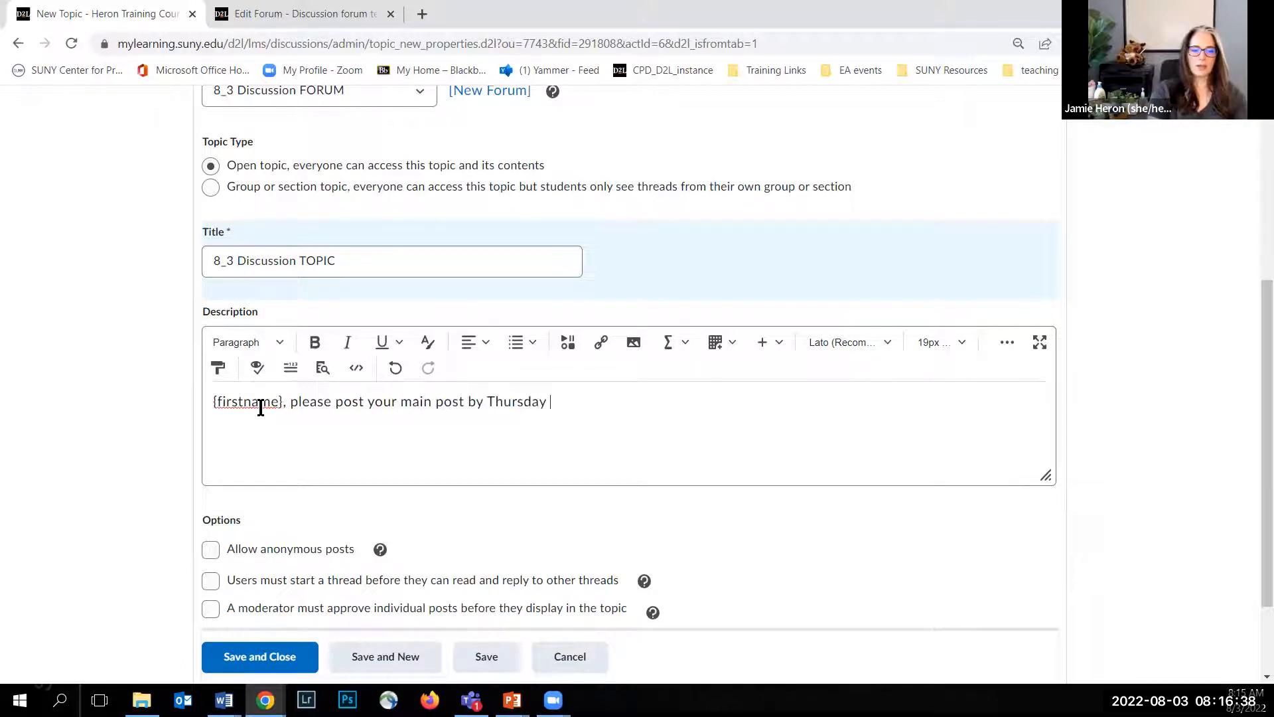
pyautogui.write('at midnight and yo')
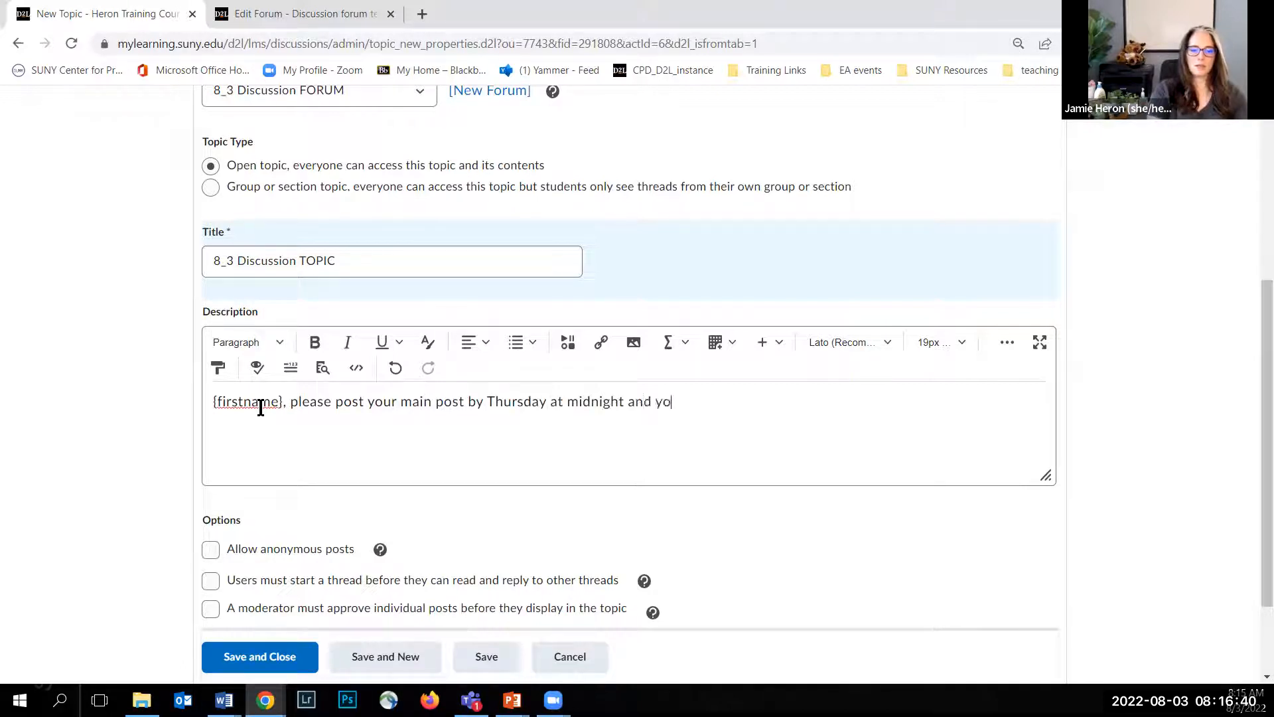
pyautogui.write('ur two (')
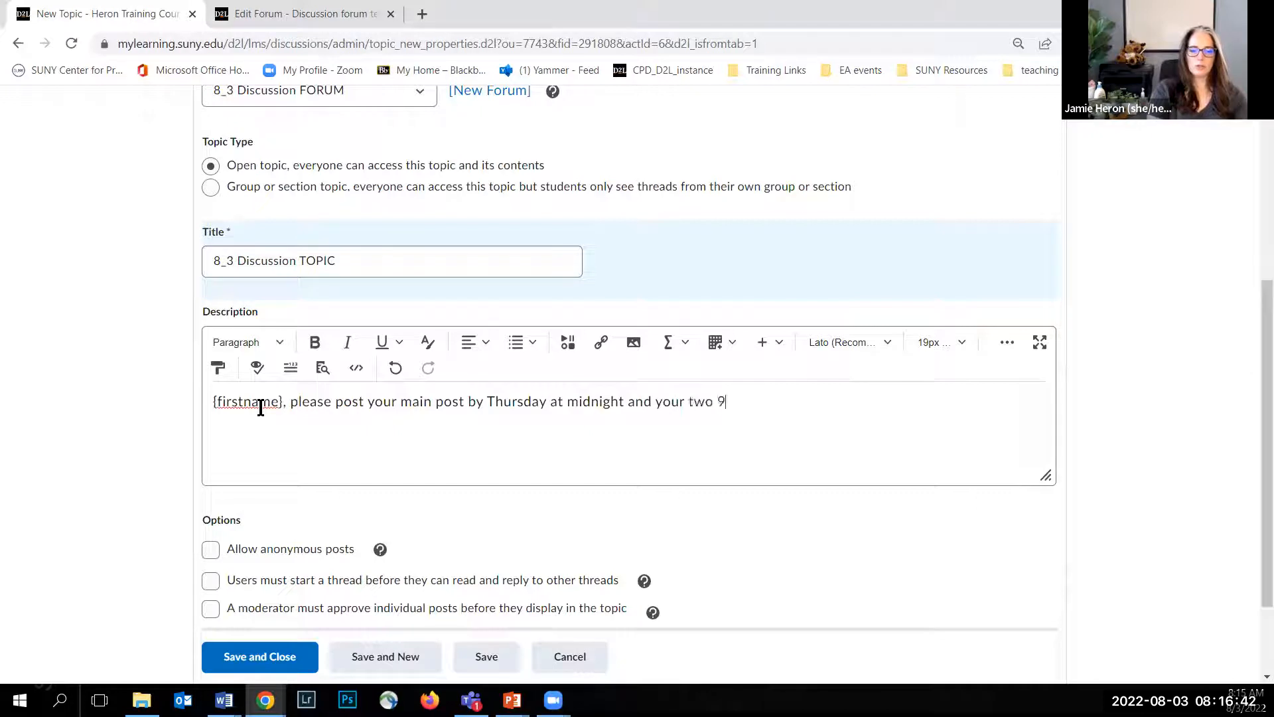
pyautogui.write('2) peer rep')
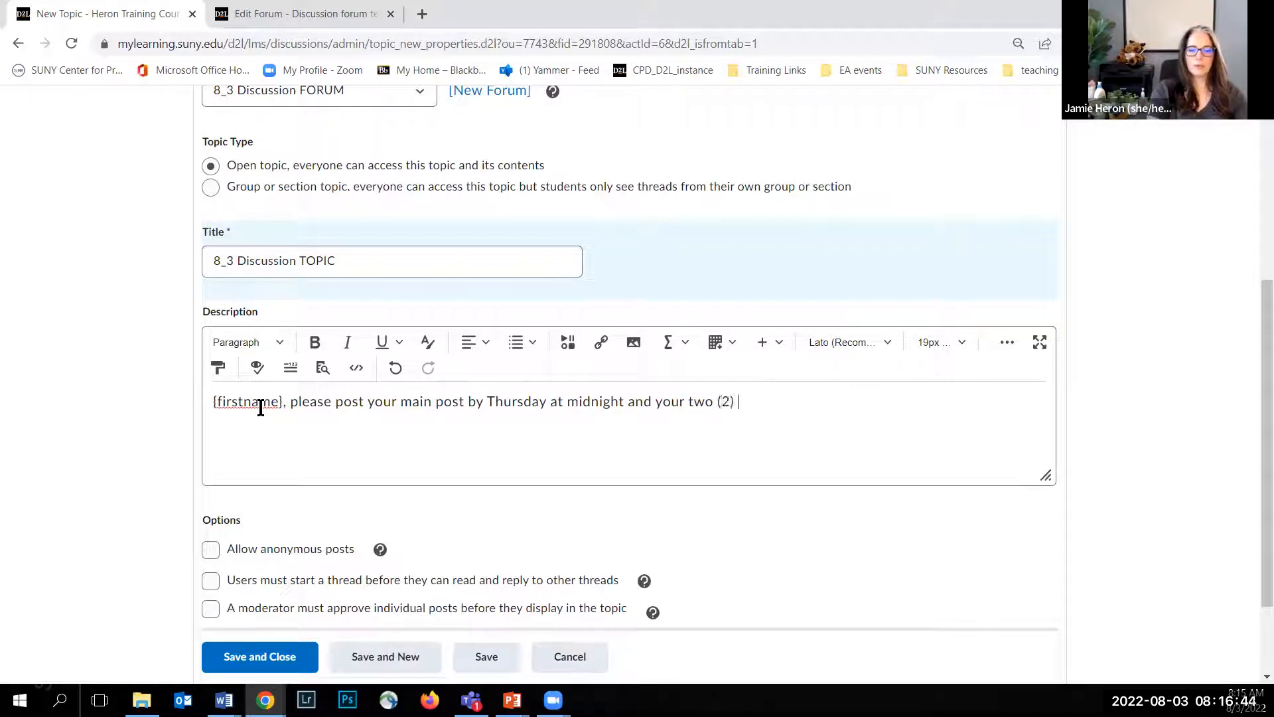
pyautogui.write('lies by ')
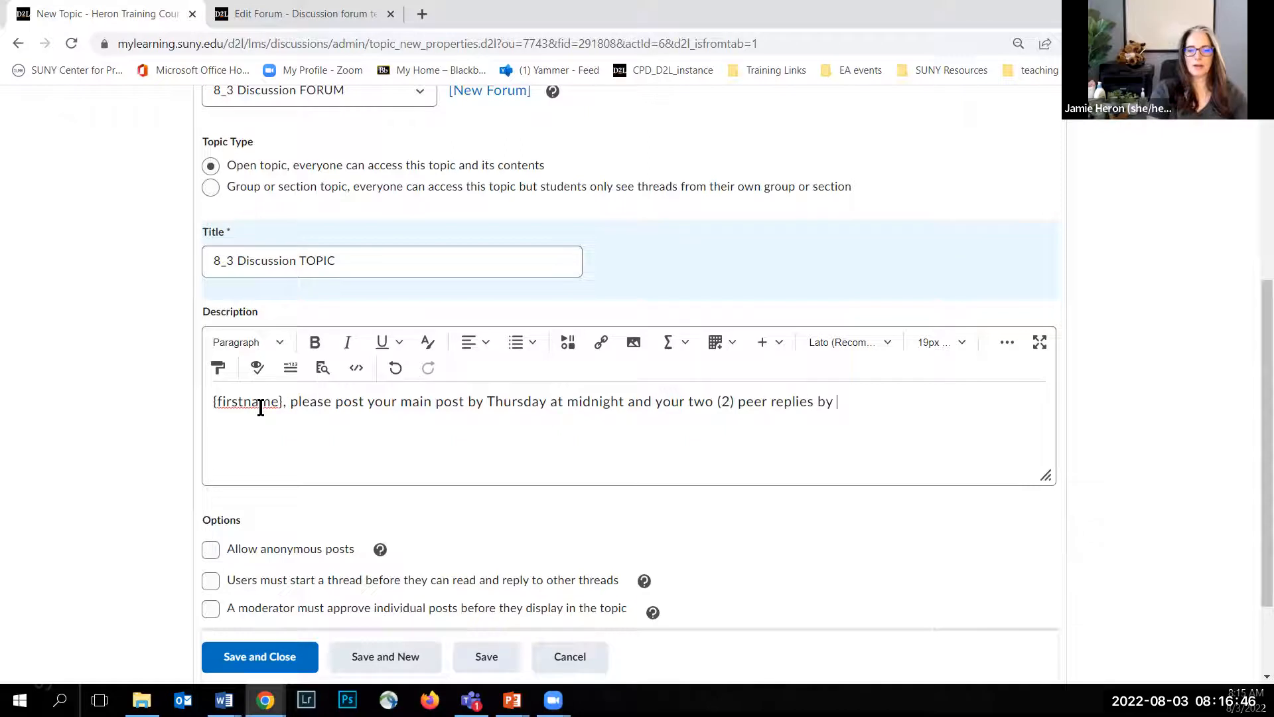
pyautogui.write('Sunday at midnight.')
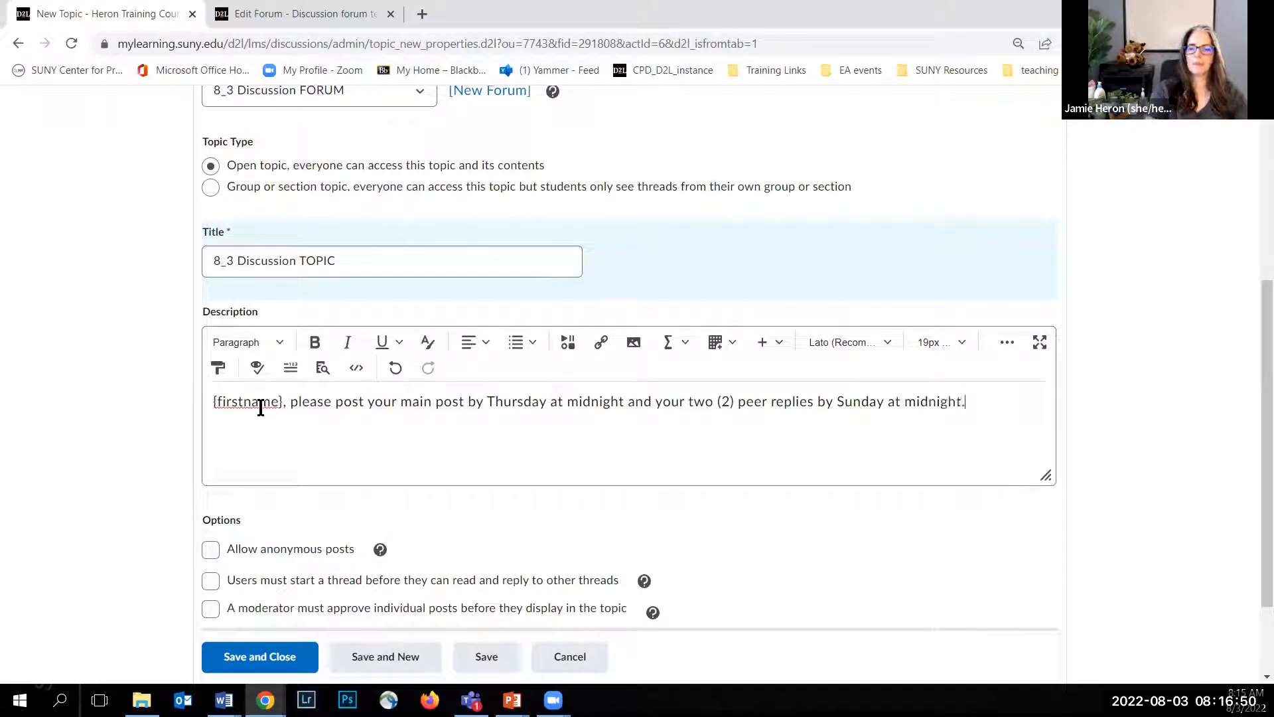
# Step: Insert the line "Posting Guidelines:" above the {firstname} sentence in the topic description
pyautogui.click(212, 405)
pyautogui.press('Return')
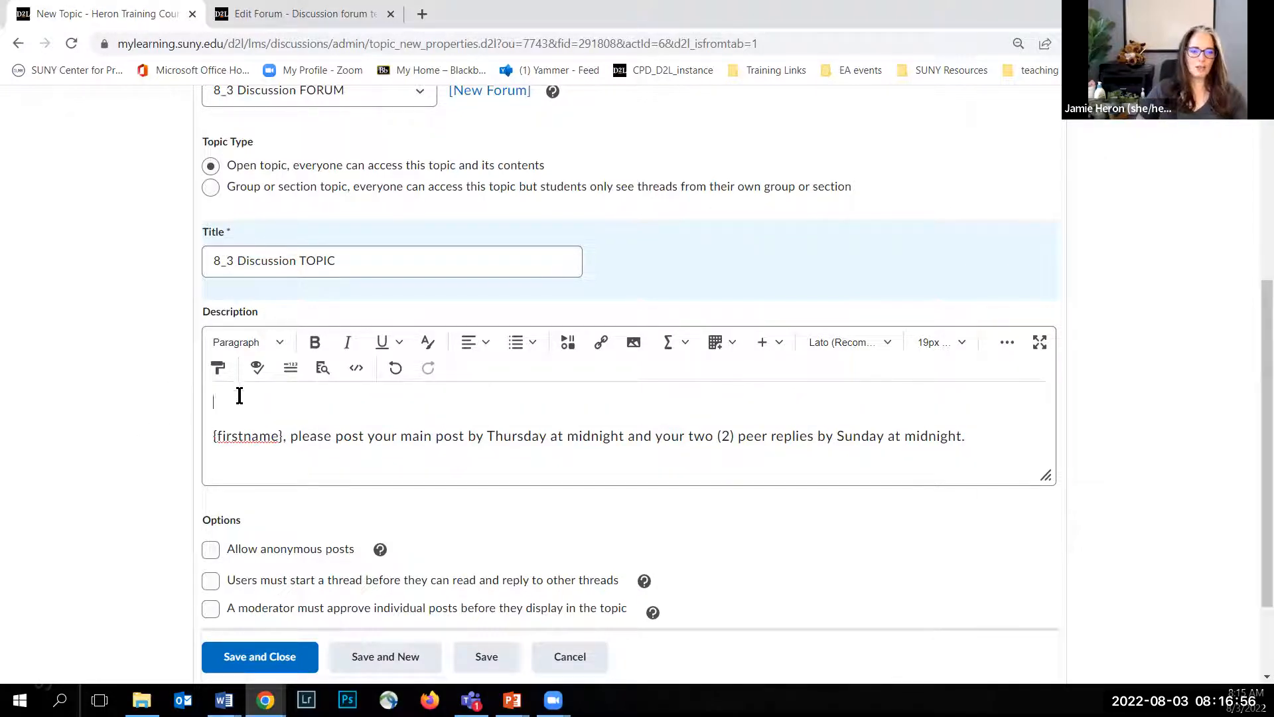
pyautogui.write('Posting G')
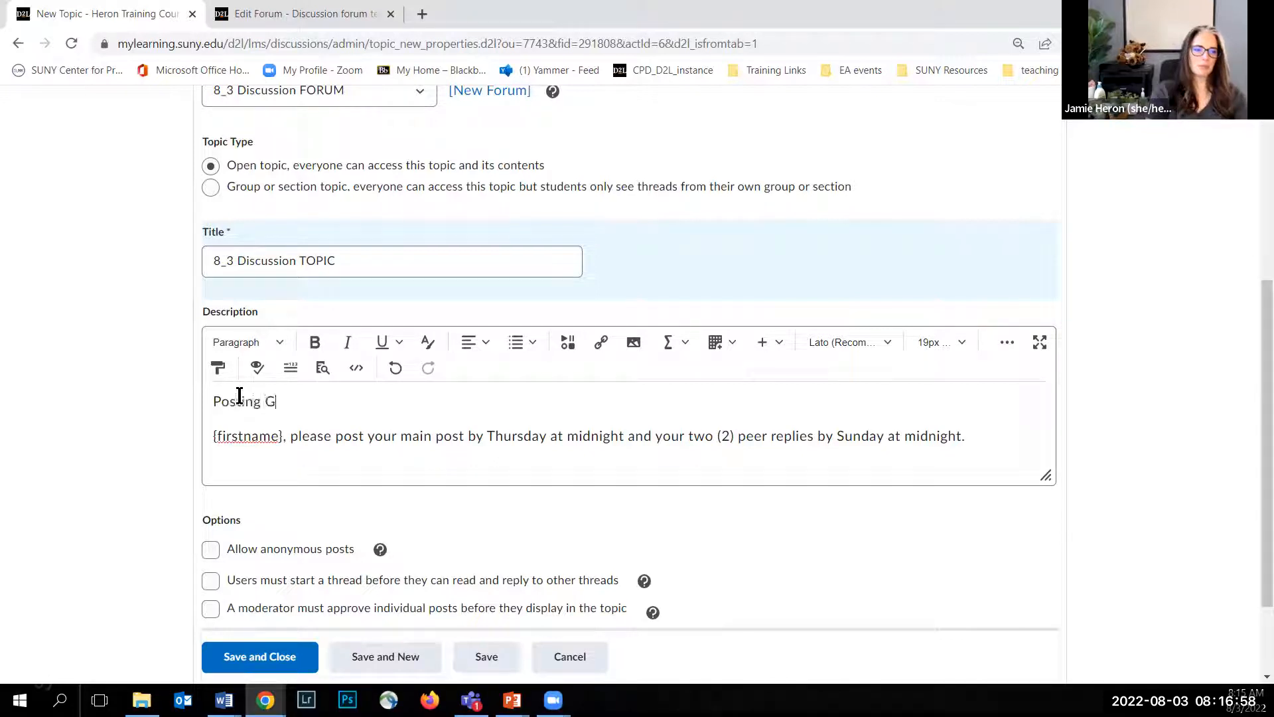
pyautogui.write('uidelines:')
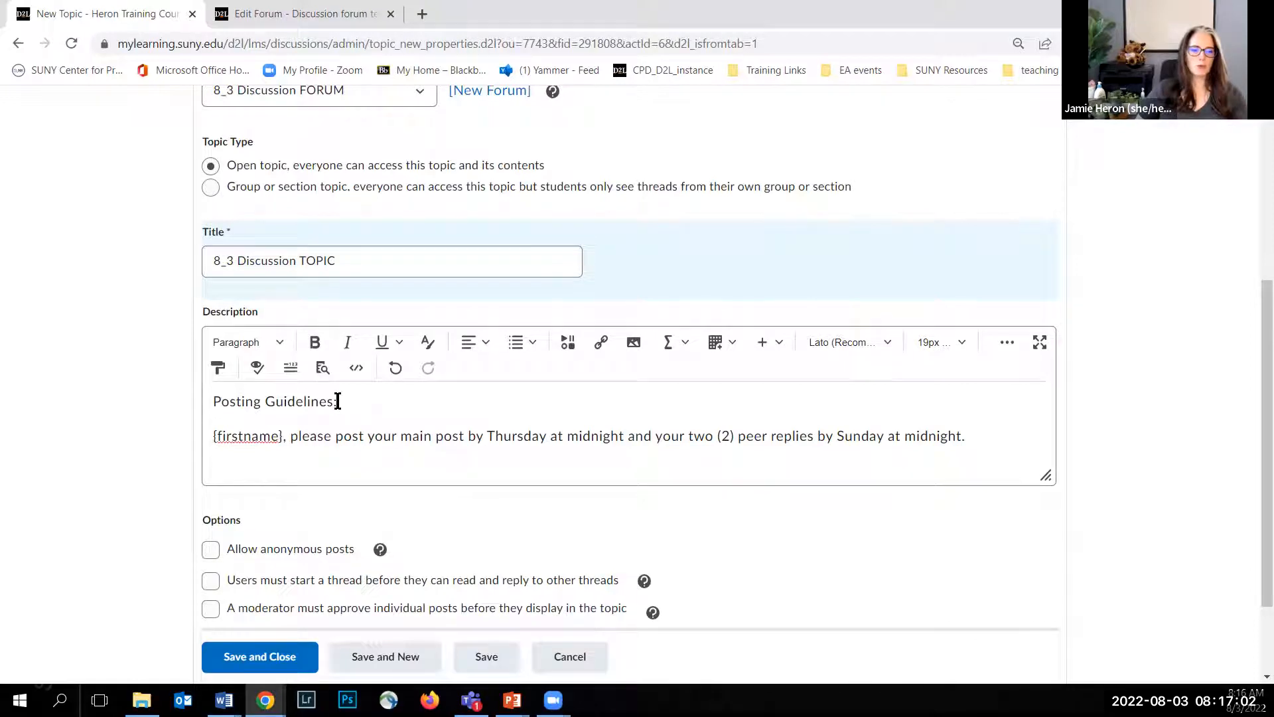
# Step: Format the "Posting Guidelines:" line in the description as Heading 1
pyautogui.moveTo(339, 401); pyautogui.dragTo(197, 401)
pyautogui.click(247, 344)
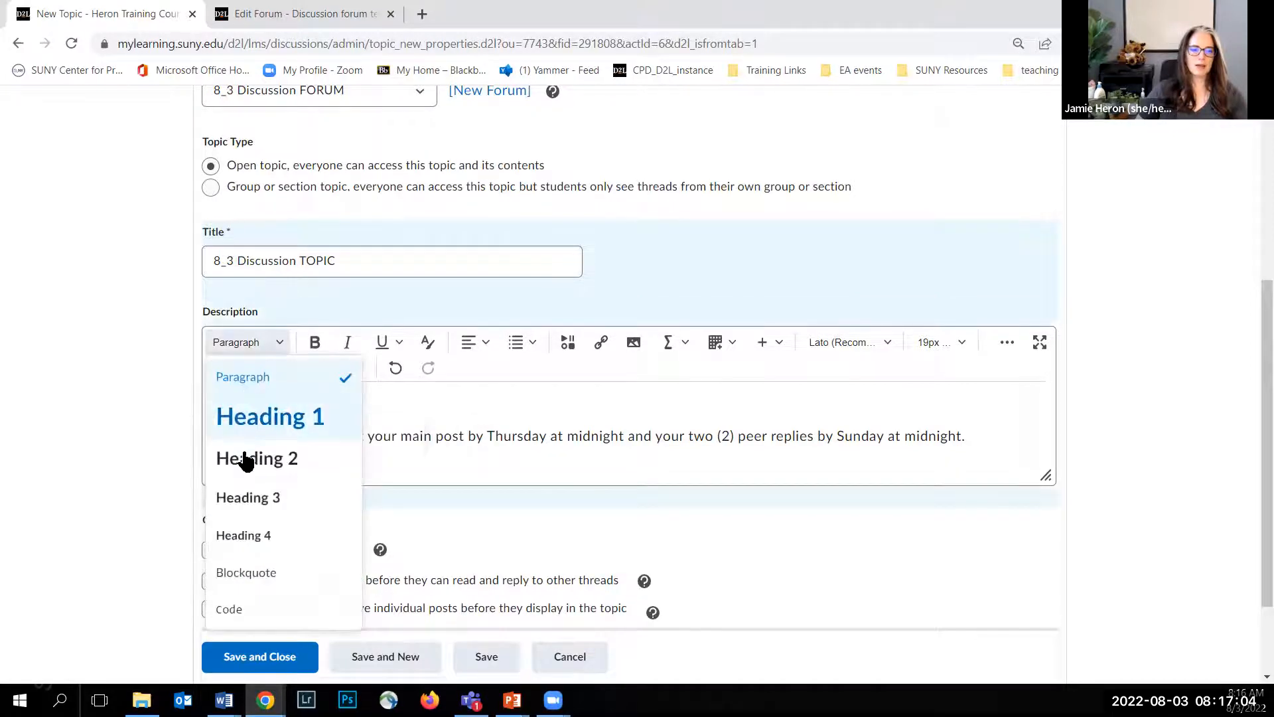
pyautogui.click(264, 428)
pyautogui.click(590, 415)
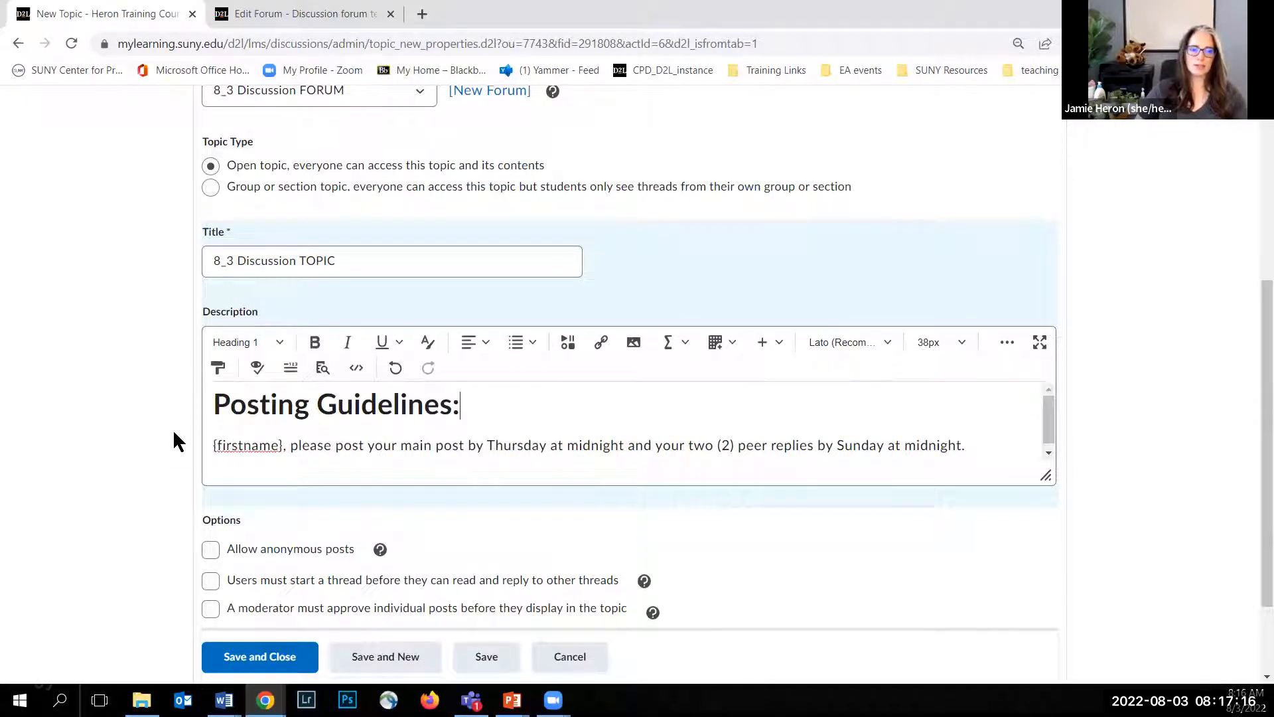
# Step: Require users to start a thread before reading and replying to others, and rate posts with the Up Vote Only Rating Scheme
pyautogui.scroll(-2, 171, 426)
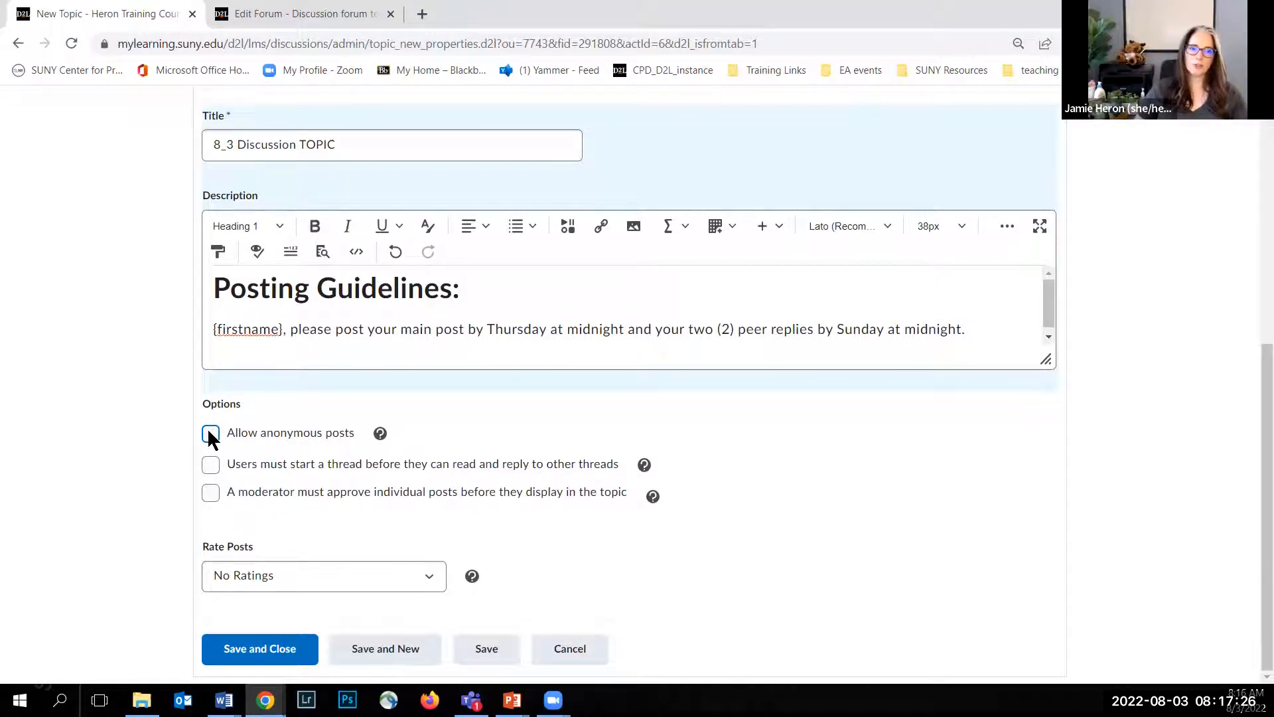
pyautogui.click(211, 466)
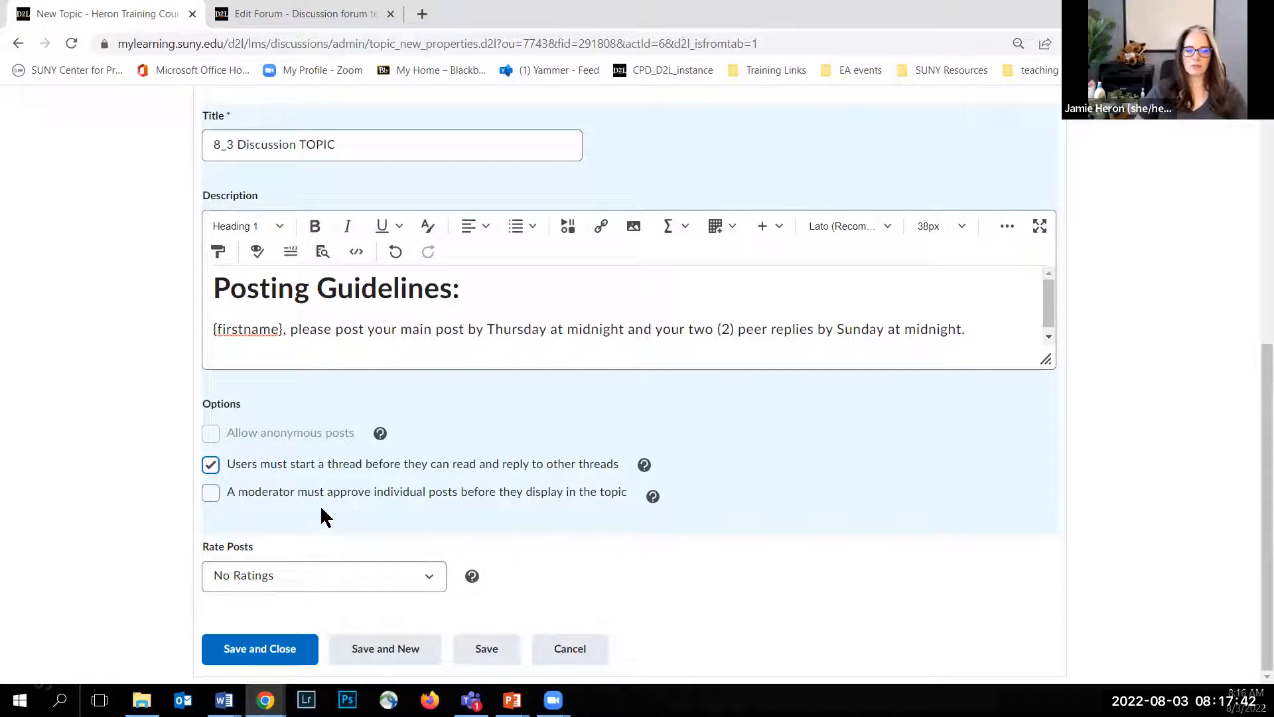
pyautogui.click(429, 581)
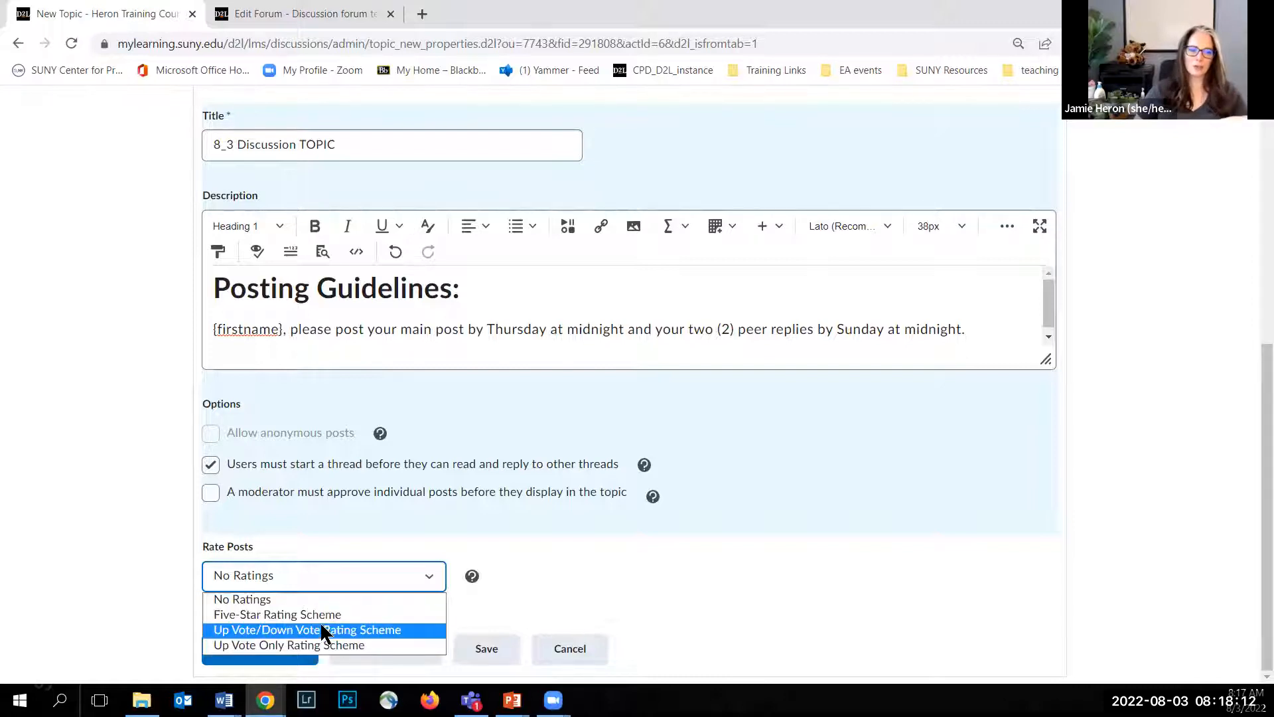
pyautogui.click(325, 646)
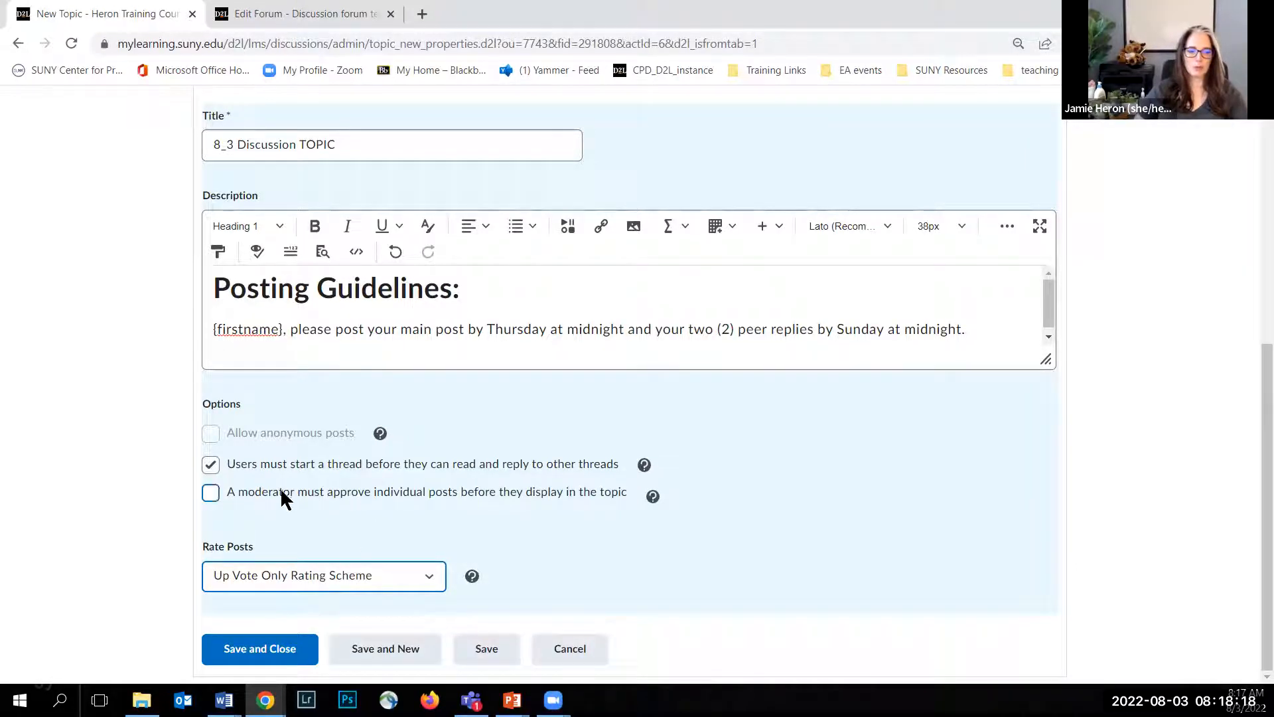
# Step: Open the topic's restrictions and give it a start date of 8/3/2022 at 00:01
pyautogui.scroll(7, 179, 513)
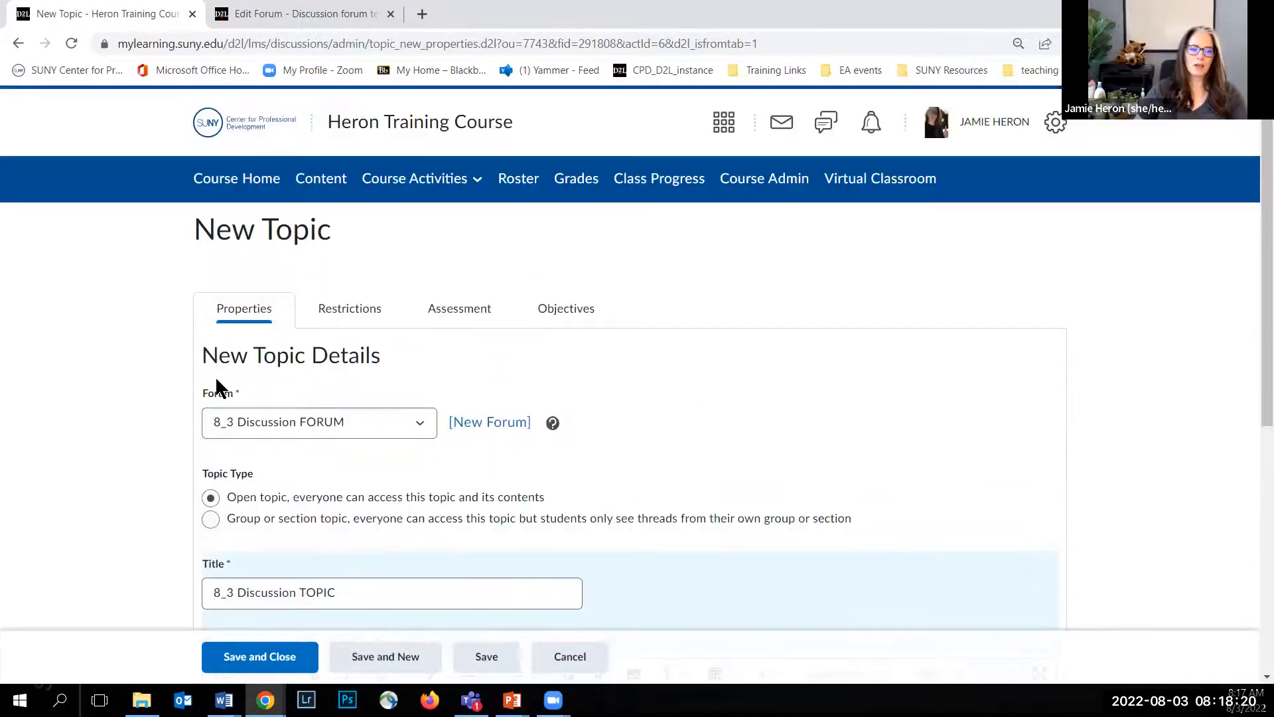
pyautogui.click(346, 312)
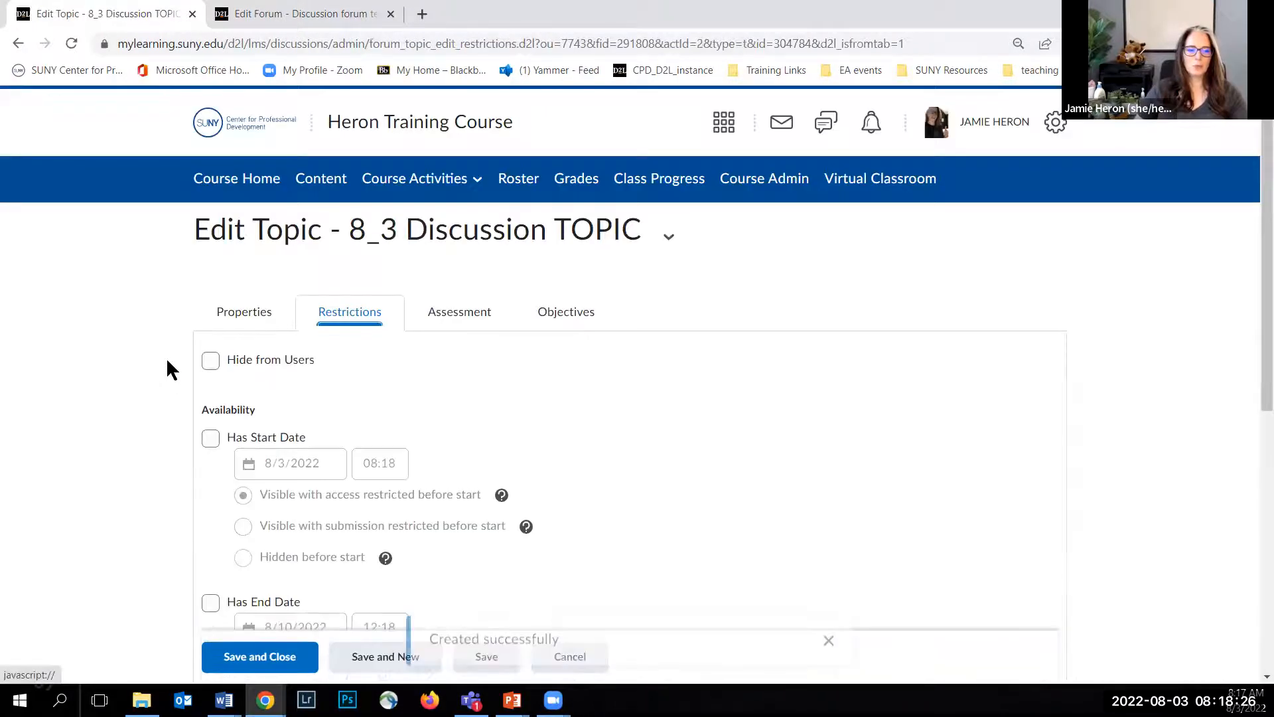
pyautogui.scroll(-1, 198, 321)
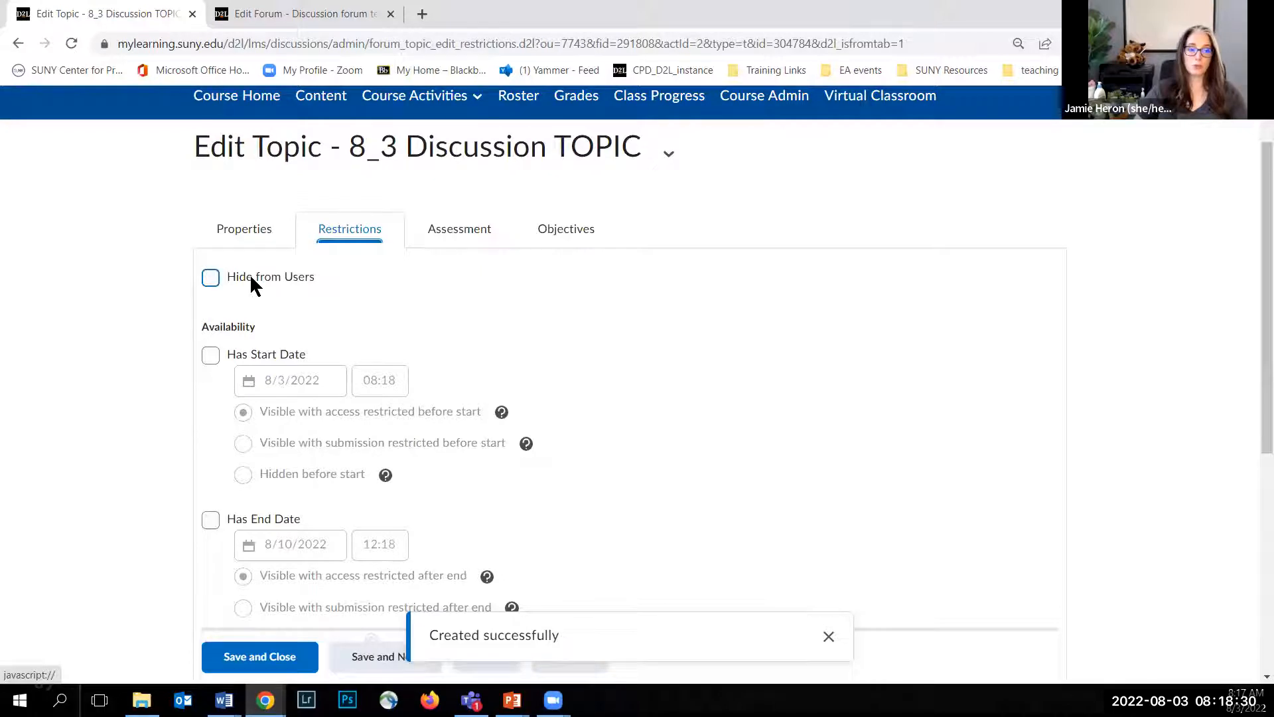
pyautogui.scroll(-1, 251, 336)
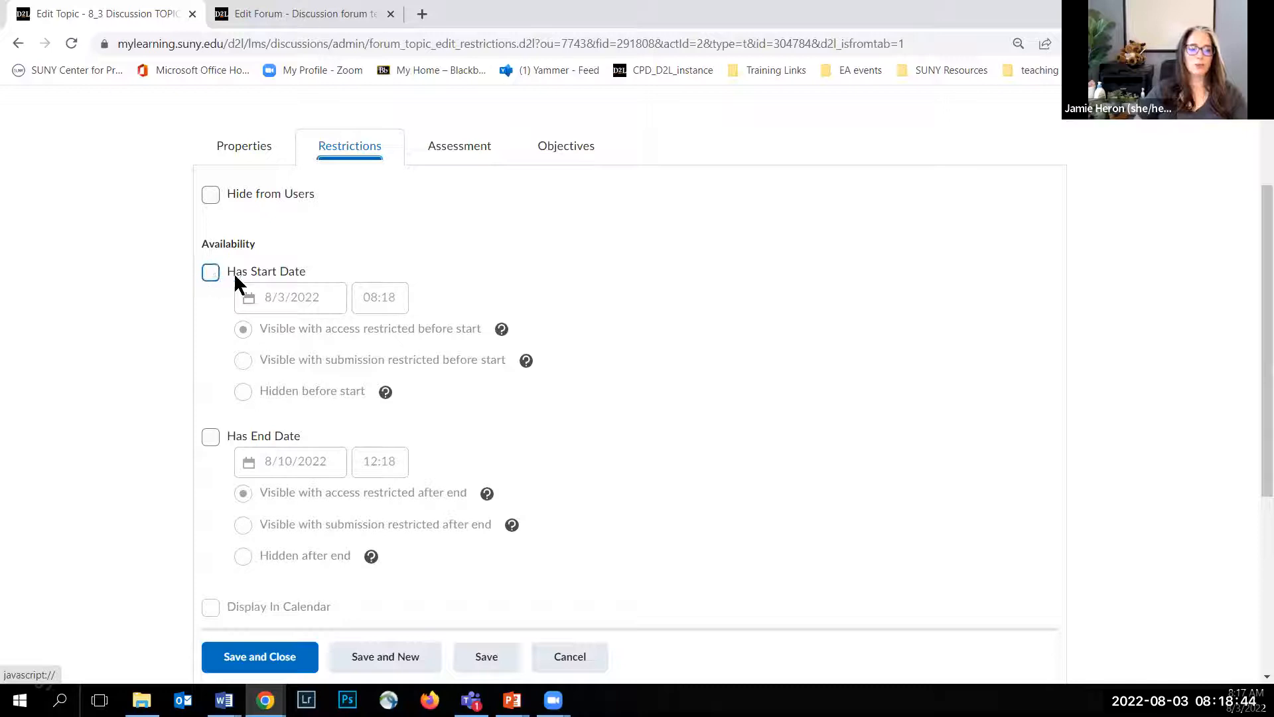
pyautogui.click(210, 273)
pyautogui.click(378, 303)
pyautogui.click(382, 343)
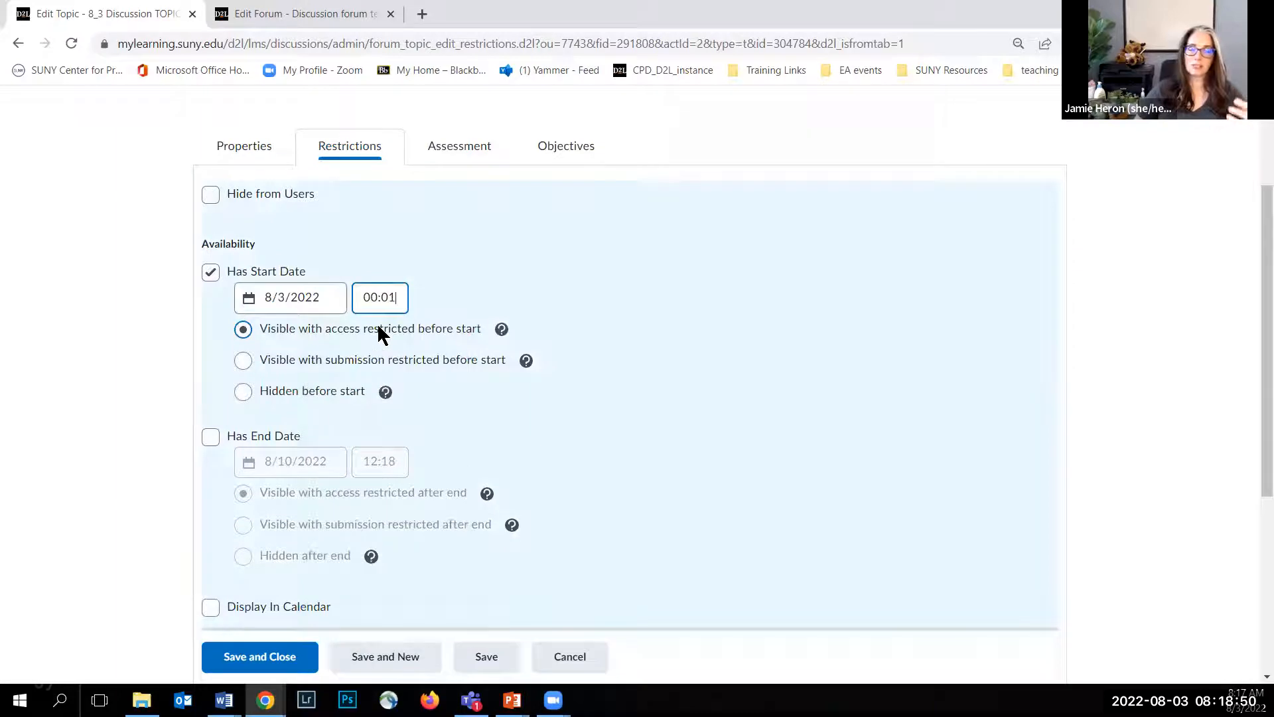
# Step: Set the topic to "Visible with submission restricted before start" and enable displaying it in the calendar
pyautogui.click(250, 362)
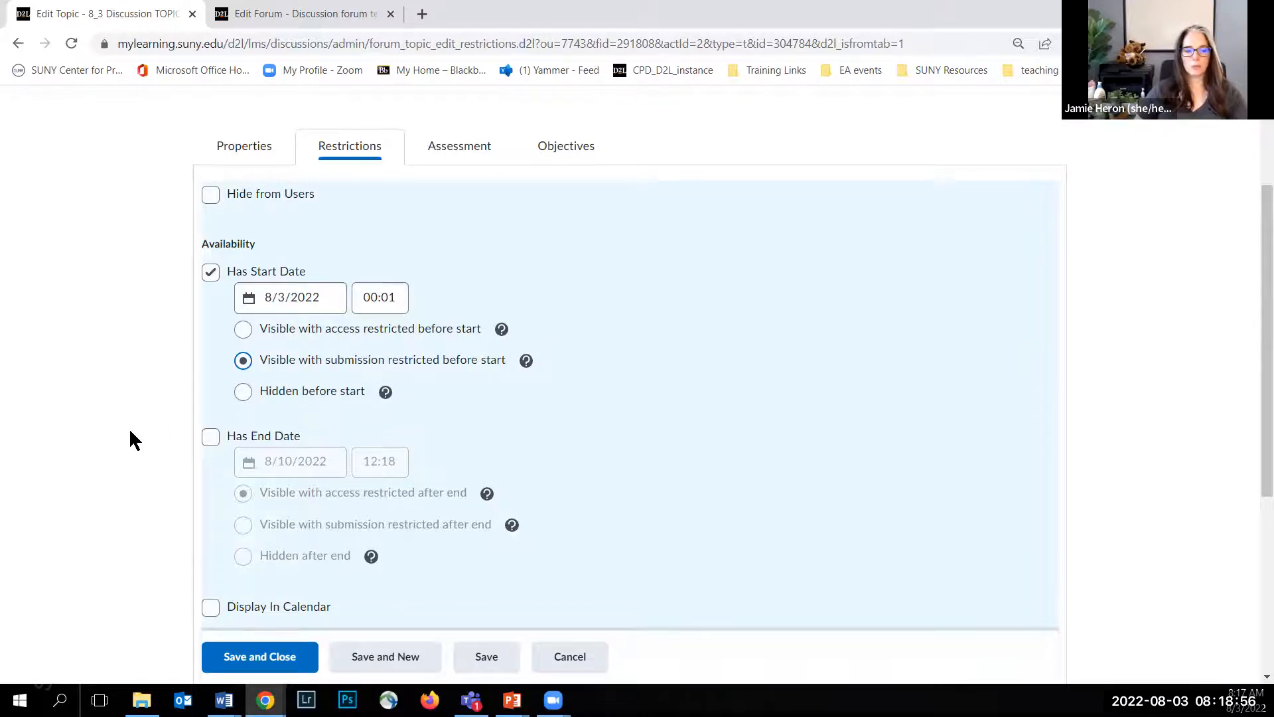
pyautogui.scroll(-3, 133, 431)
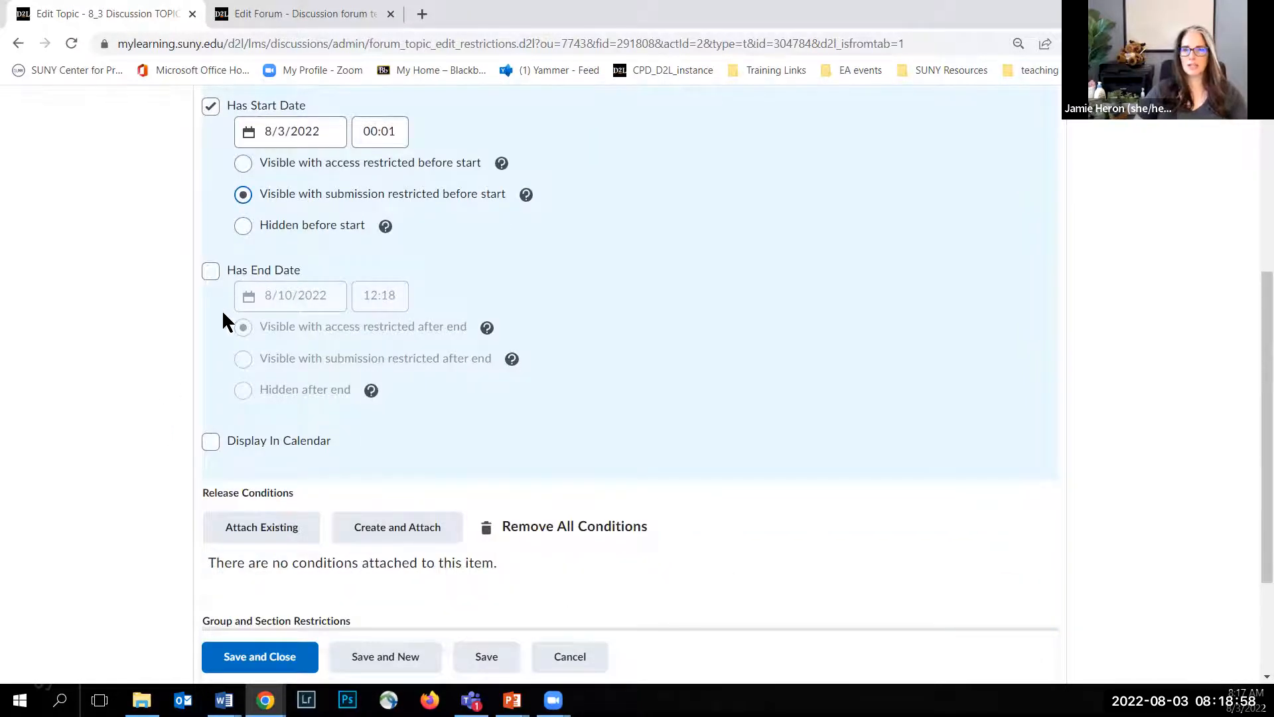
pyautogui.click(209, 443)
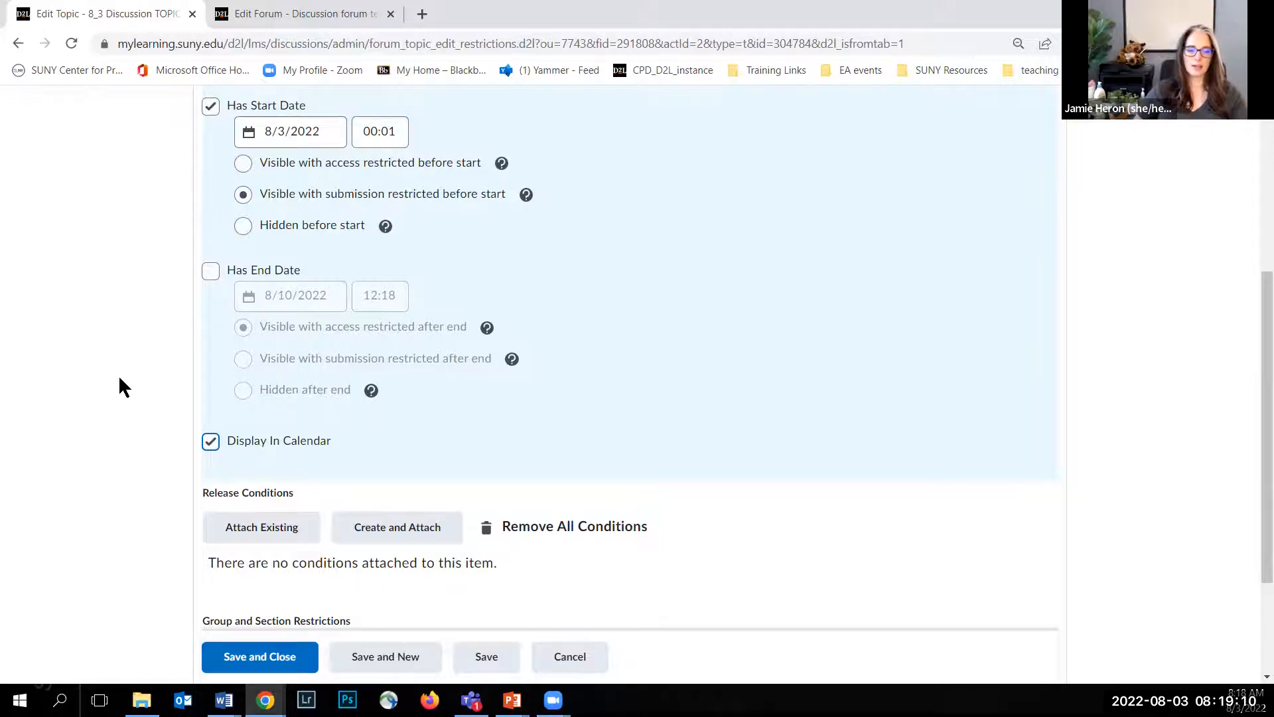
# Step: Start a new grade item in the topic's assessment settings and name it "8_2 Discussion"
pyautogui.scroll(5, 126, 358)
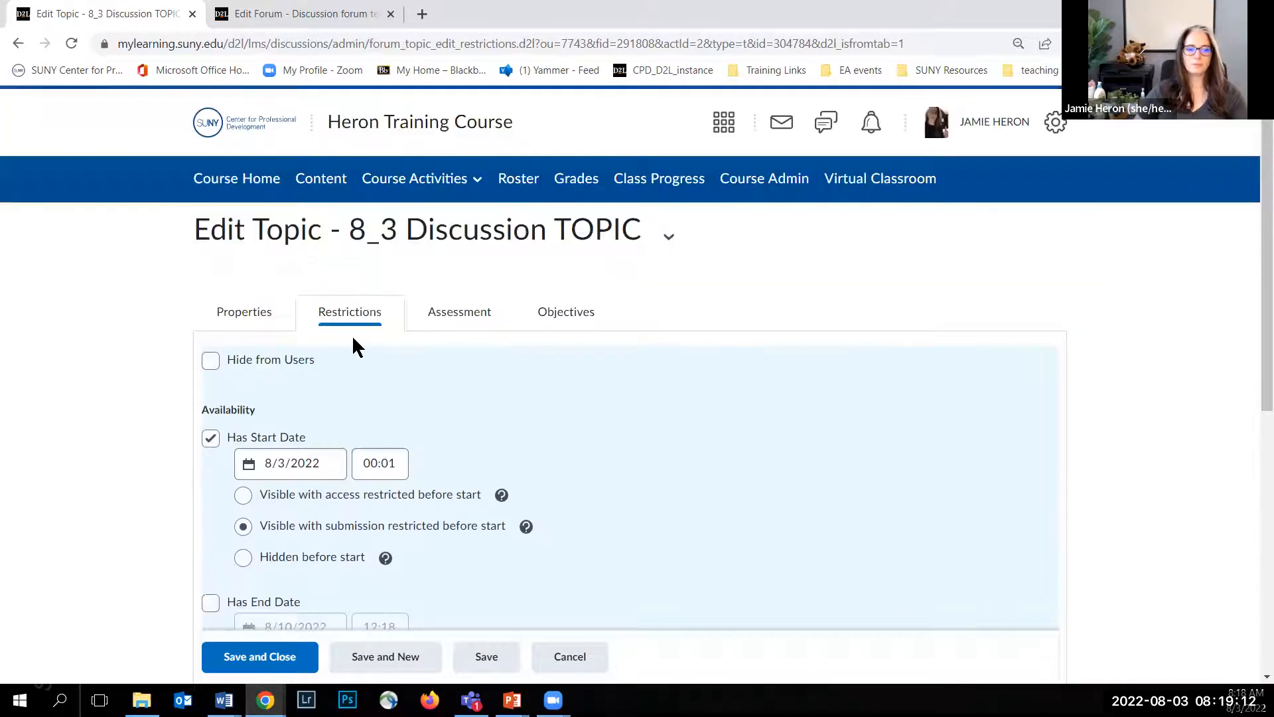
pyautogui.click(448, 321)
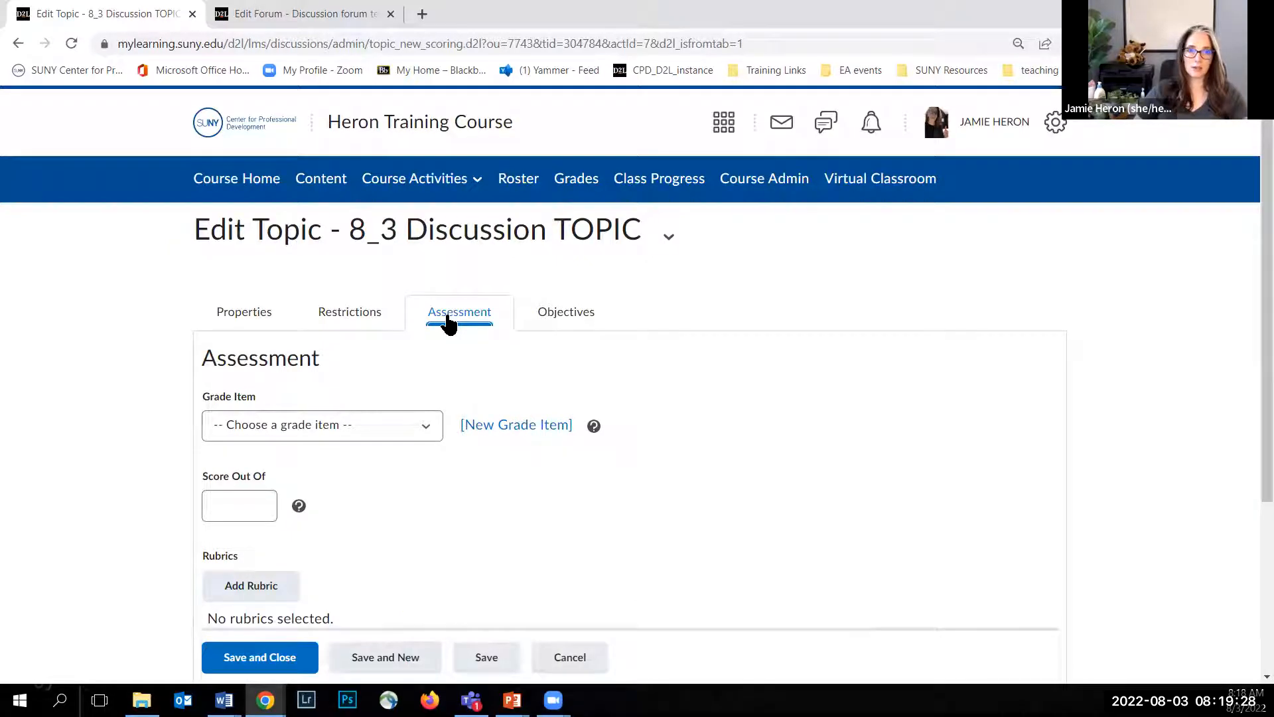
pyautogui.scroll(-1, 312, 352)
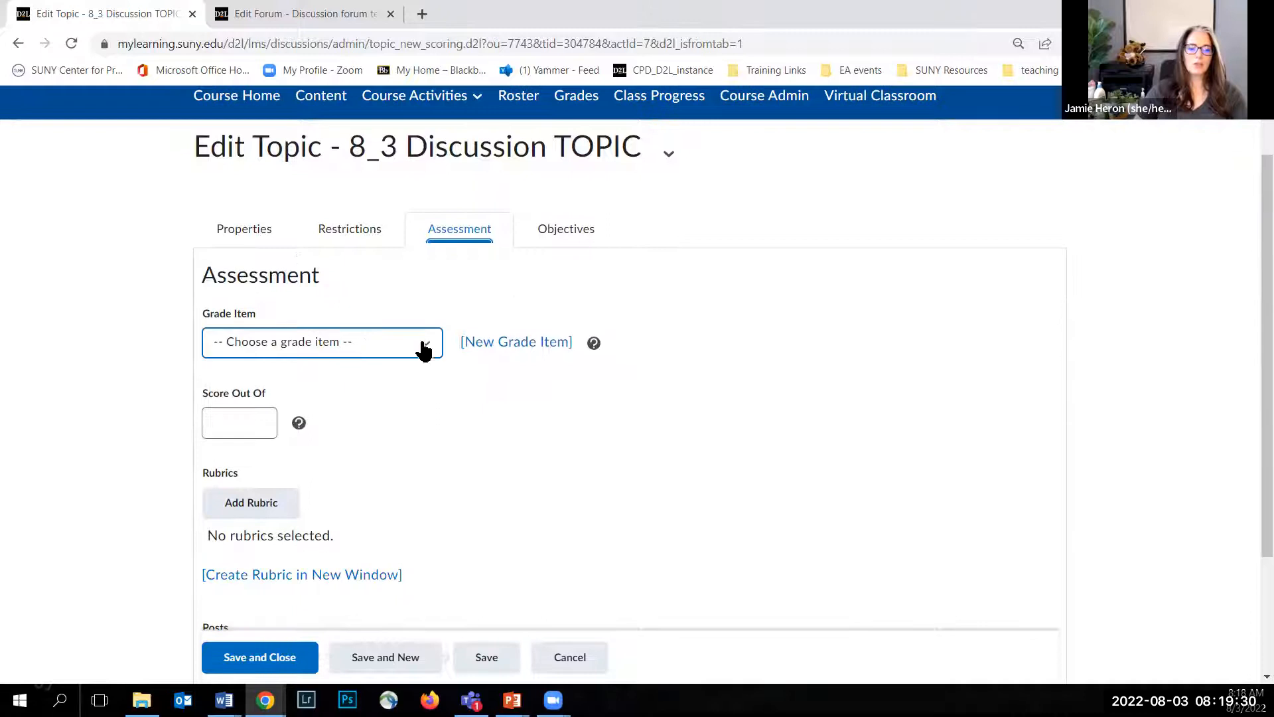
pyautogui.click(489, 351)
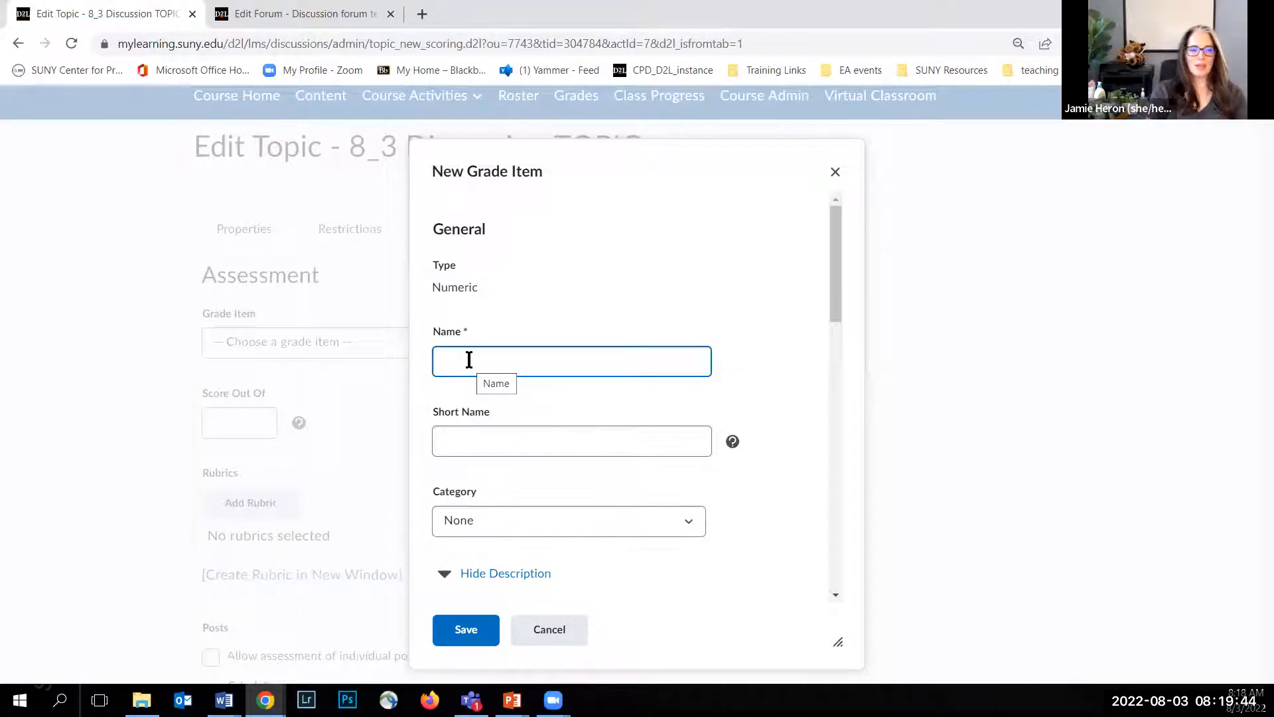
pyautogui.write('Discussion')
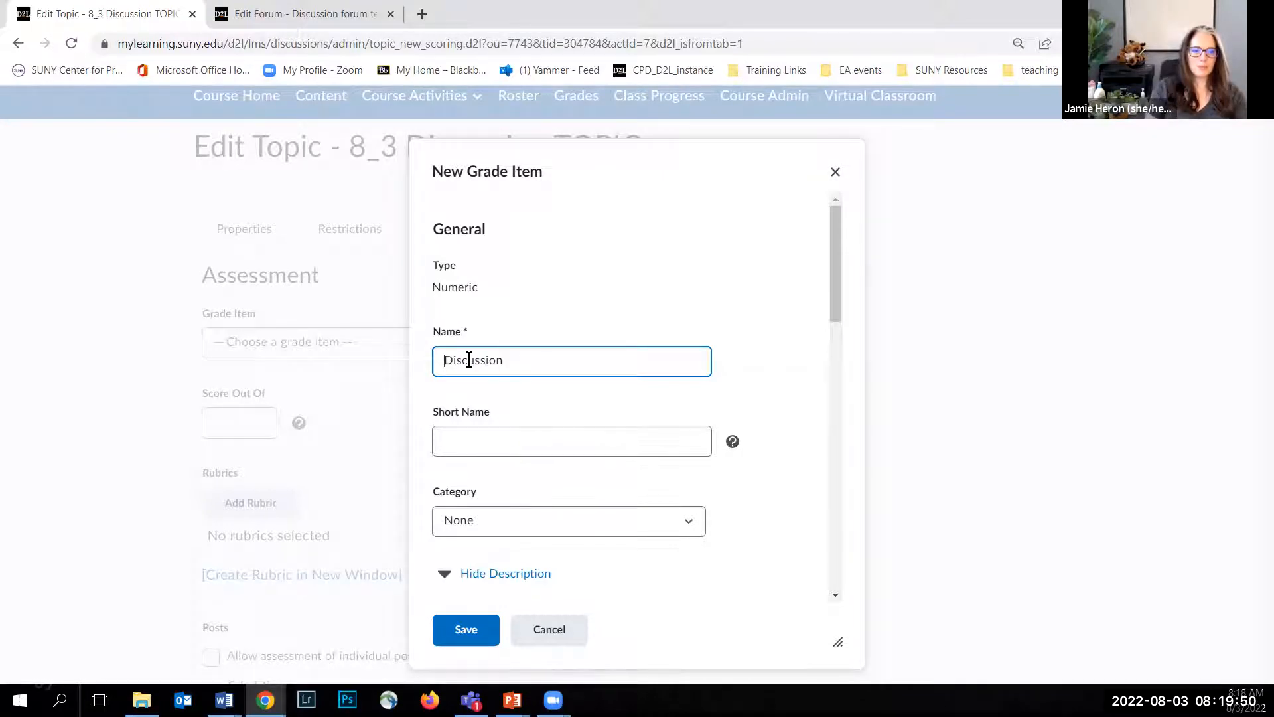
pyautogui.write('8_2')
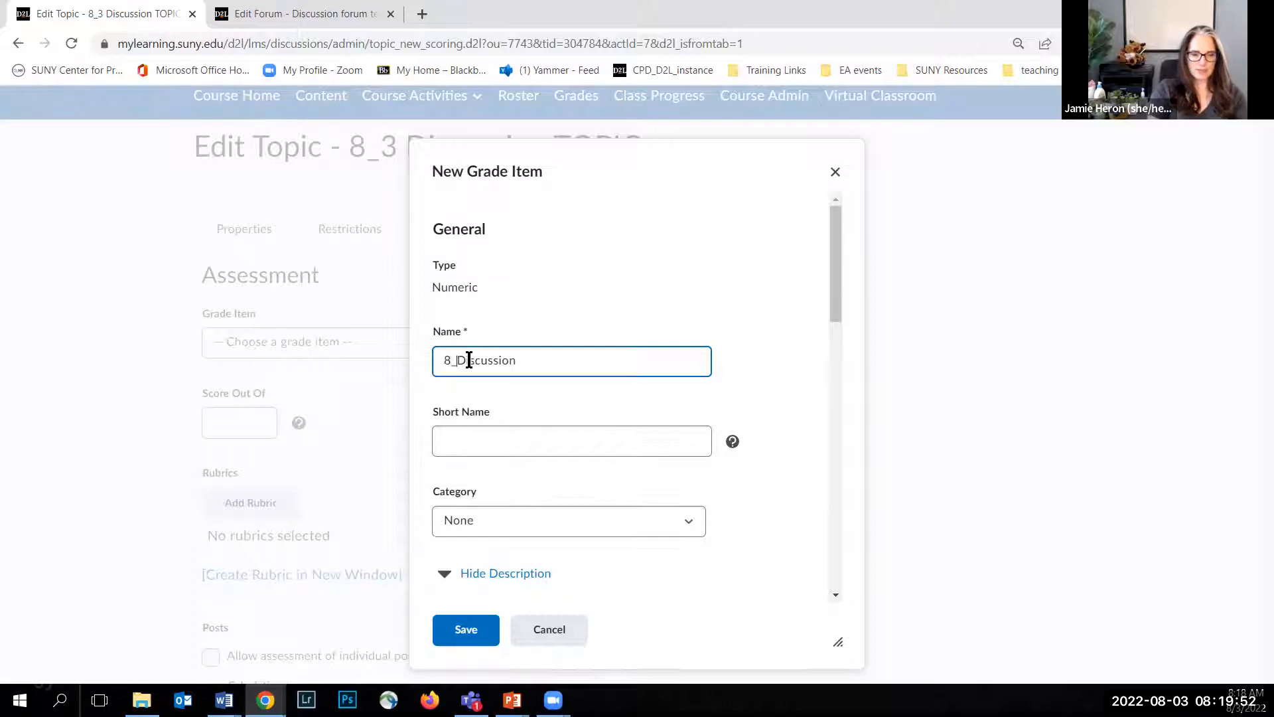
pyautogui.click(481, 431)
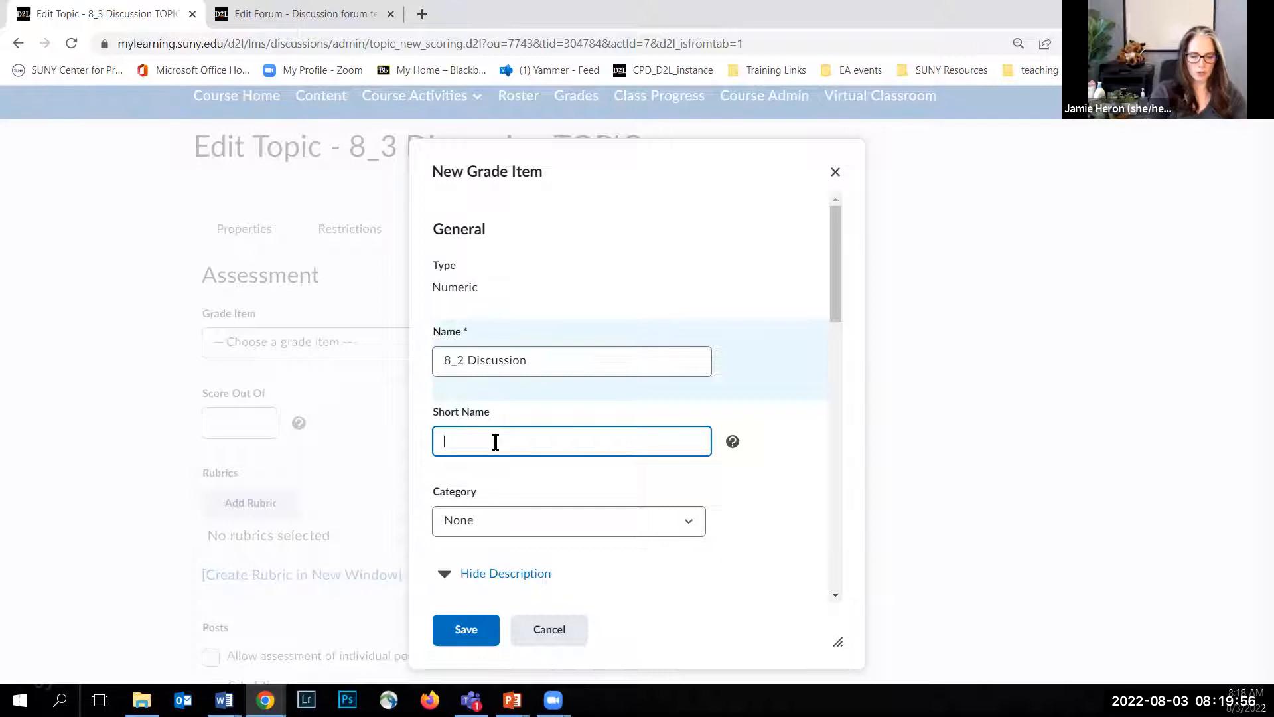
# Step: Give the new grade item the short name "82D" and assign it to the Discussions category
pyautogui.write('82D')
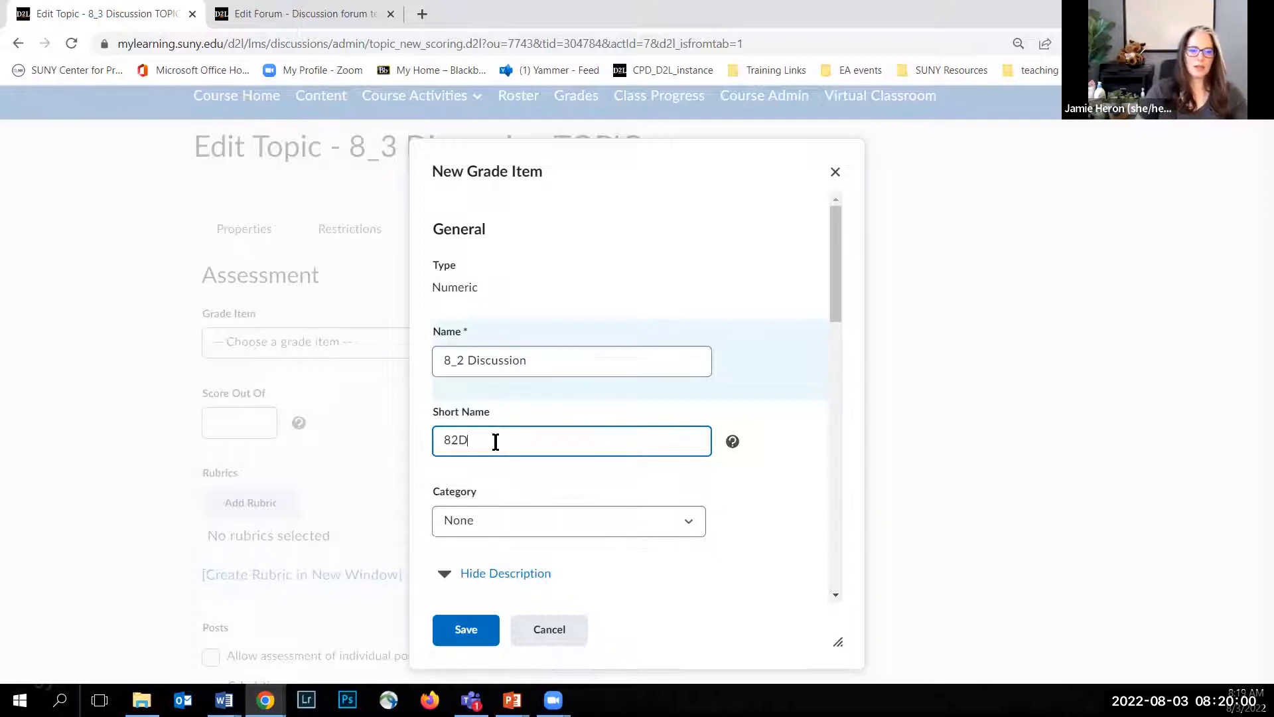
pyautogui.scroll(-4, 504, 441)
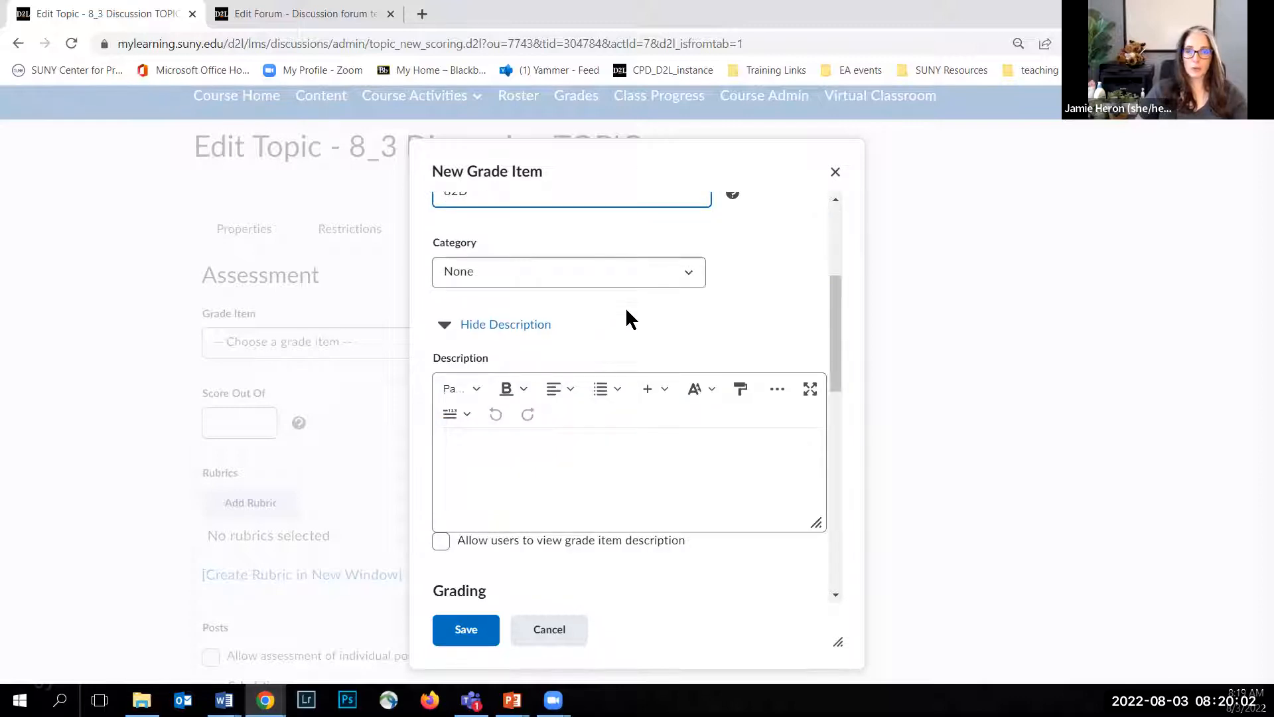
pyautogui.click(688, 274)
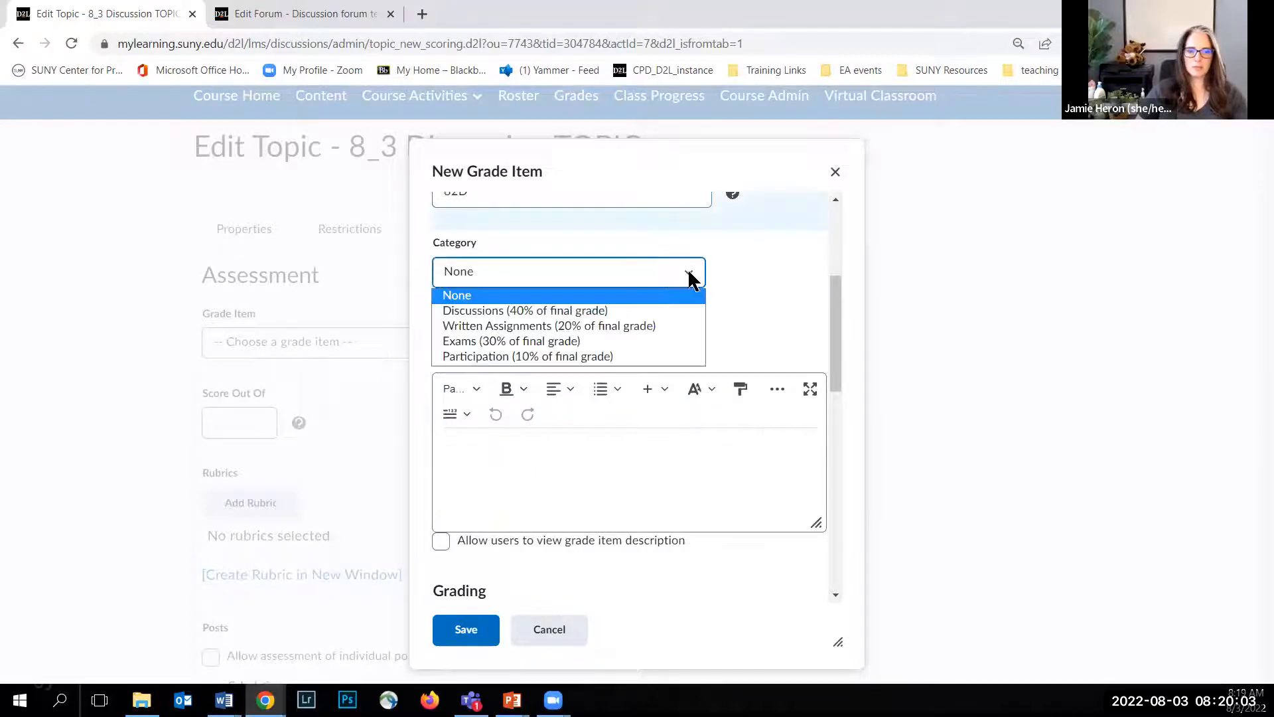
pyautogui.click(578, 310)
# Step: Set the new grade item's maximum points to 100
pyautogui.scroll(-1, 605, 332)
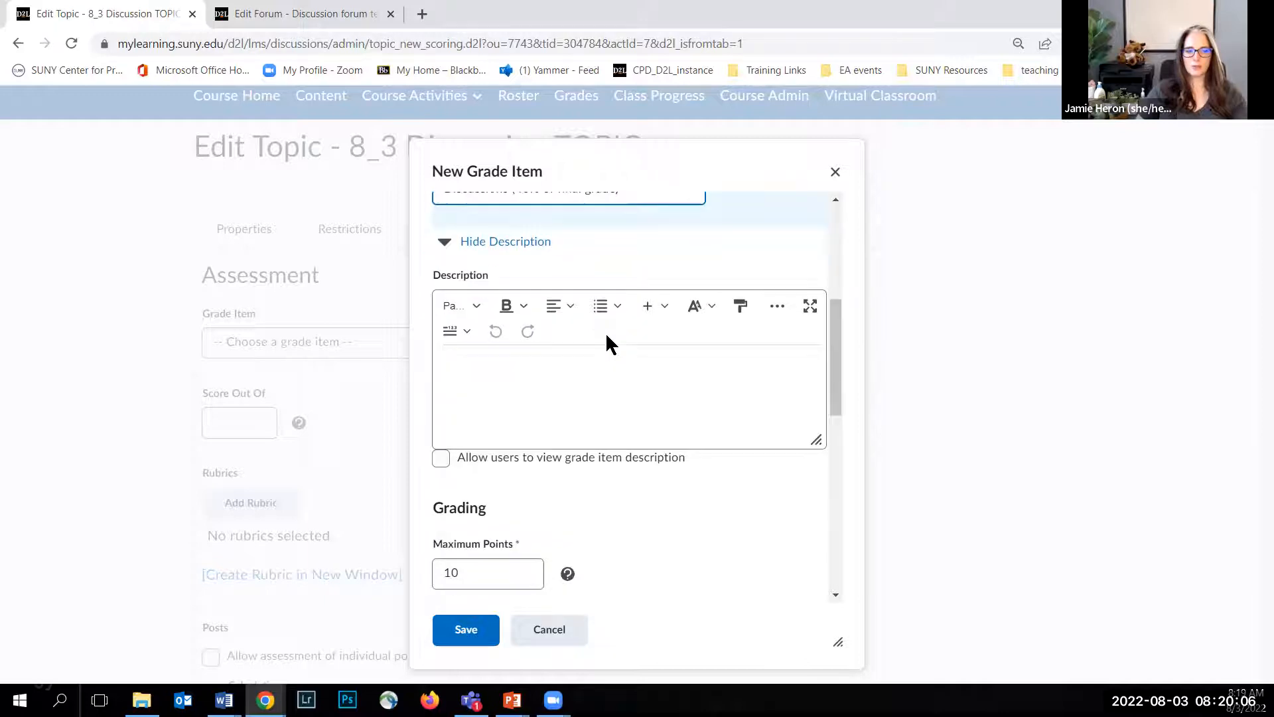
pyautogui.scroll(-1, 523, 380)
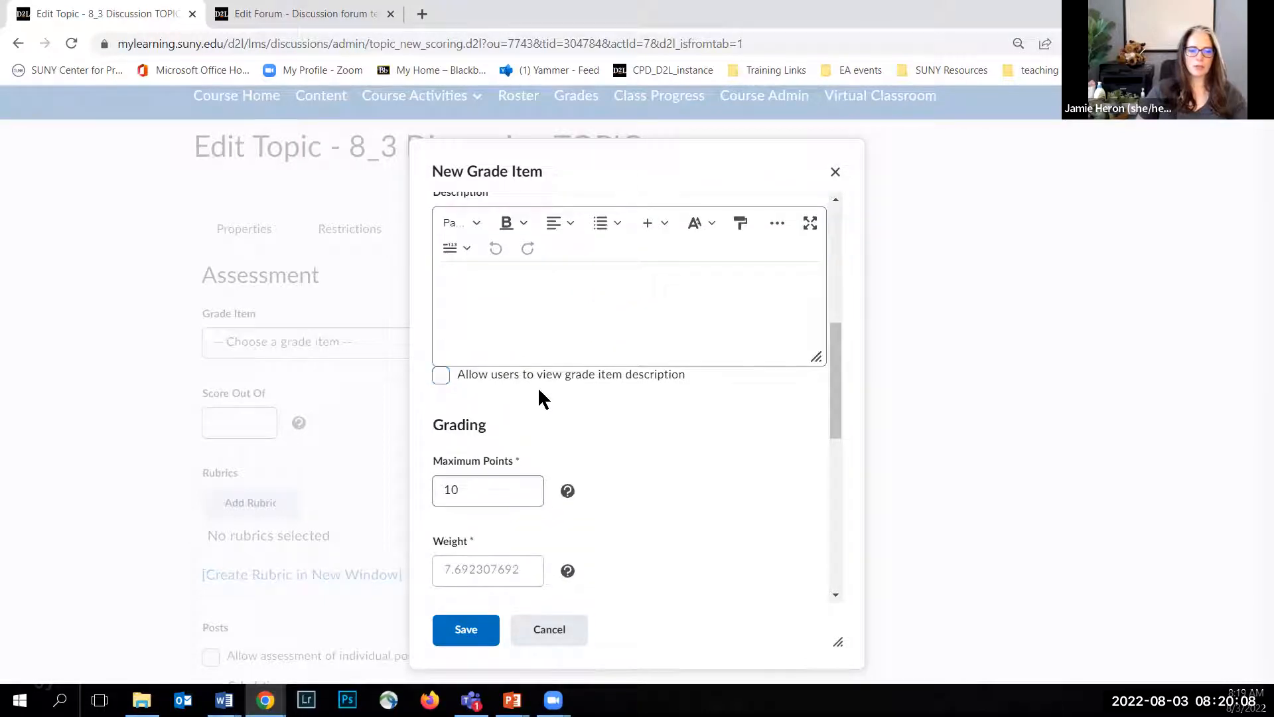
pyautogui.scroll(-1, 568, 402)
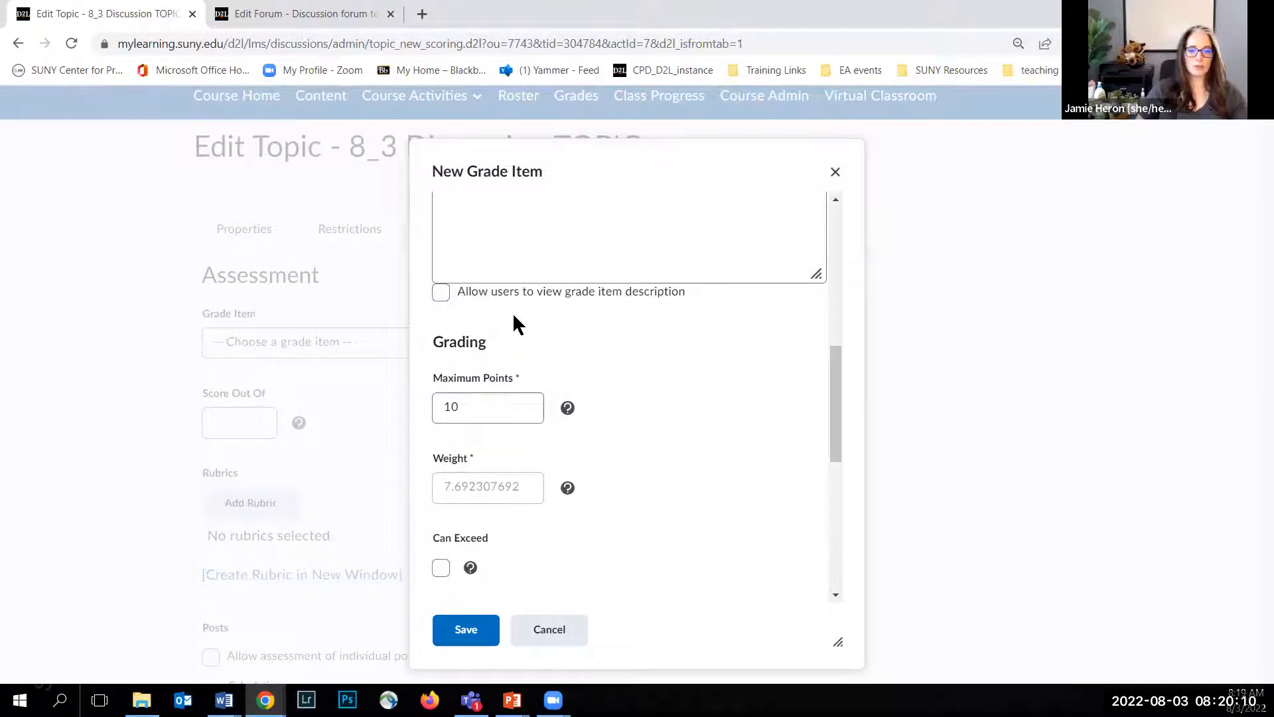
pyautogui.scroll(-1, 512, 325)
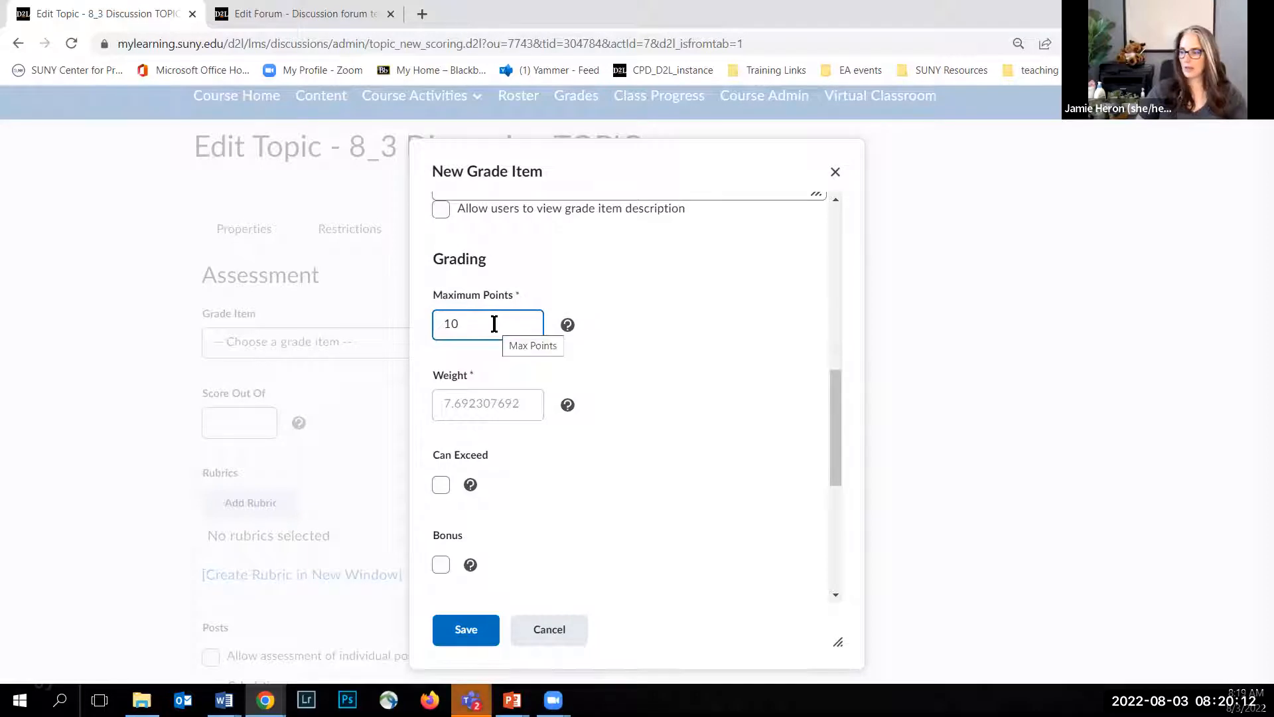
pyautogui.click(484, 323)
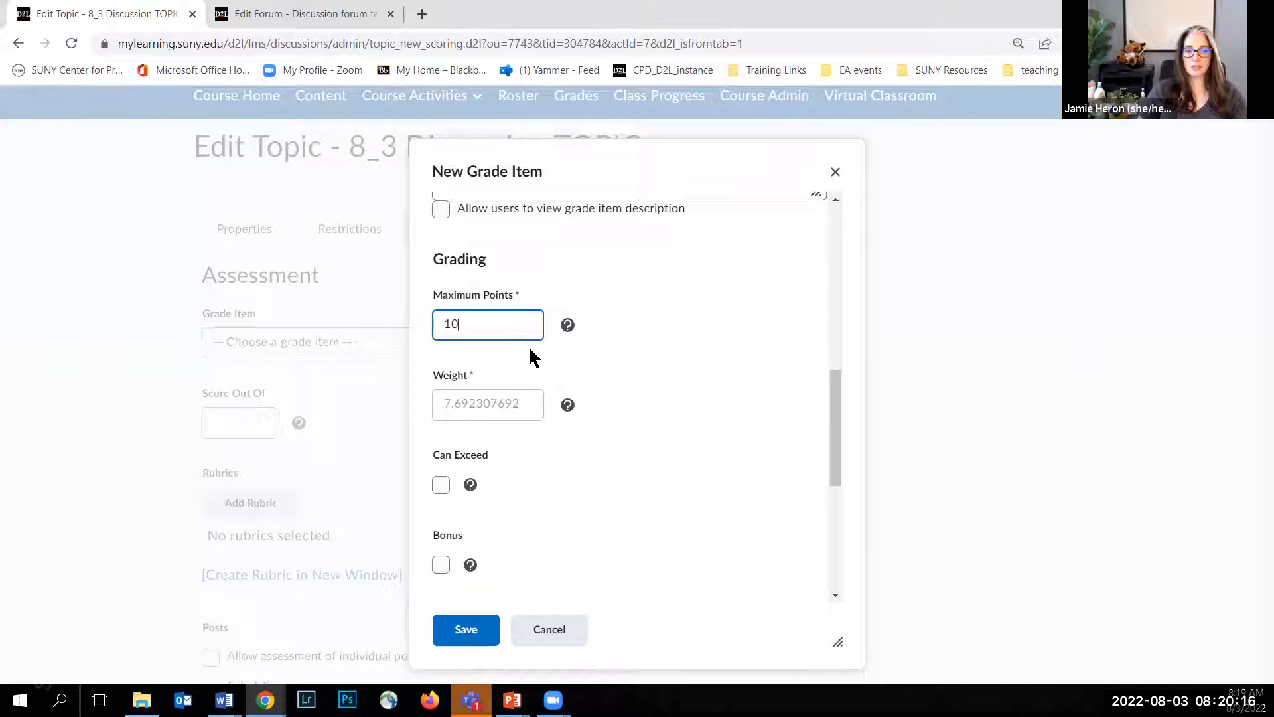
pyautogui.write('0')
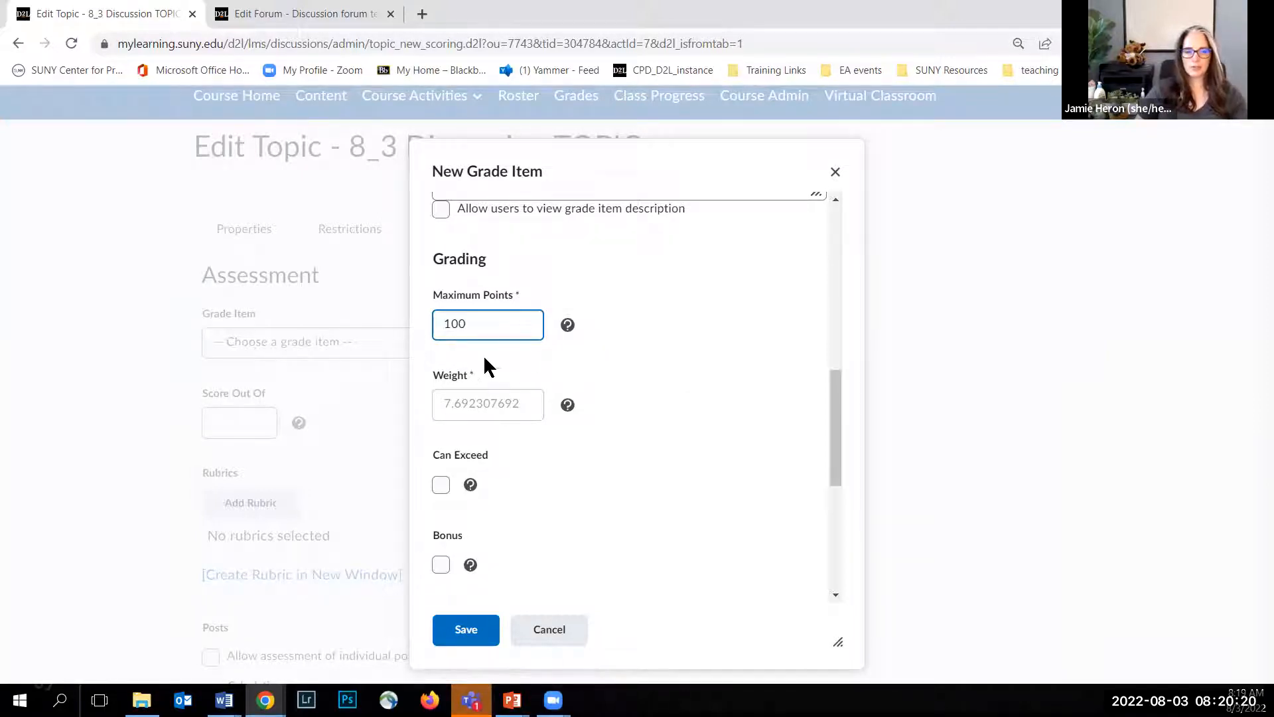
pyautogui.scroll(-1, 601, 360)
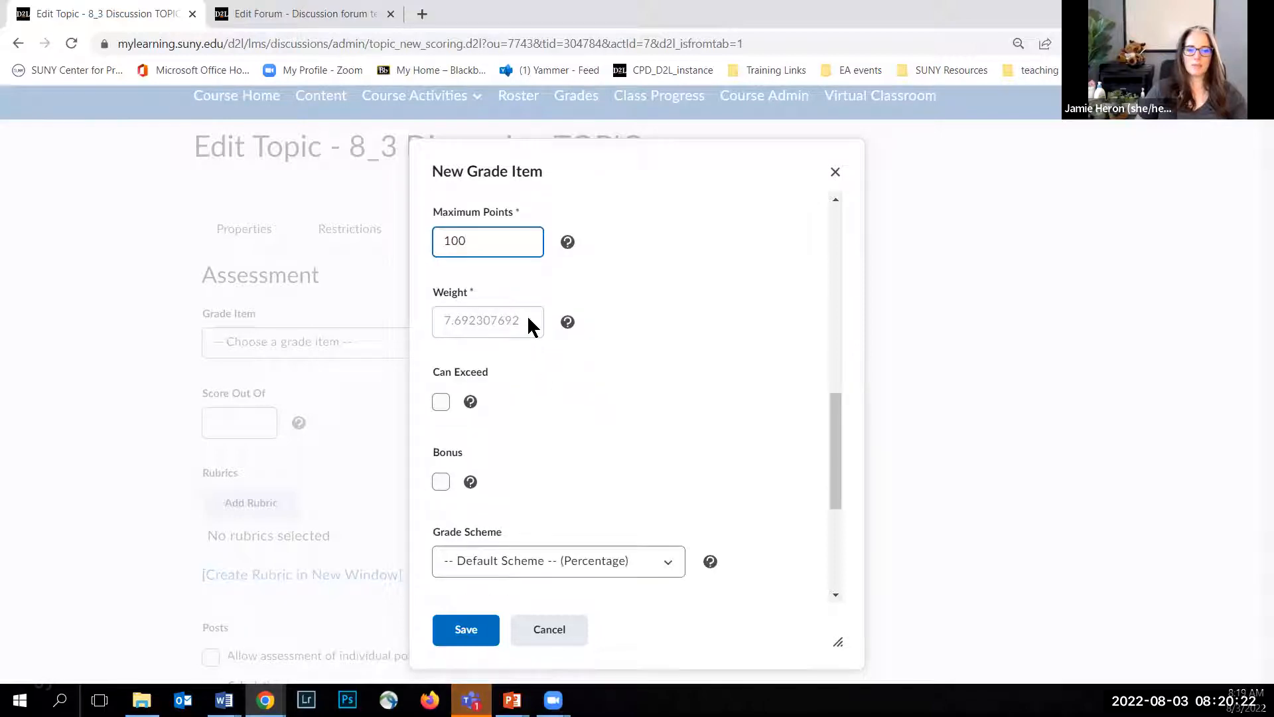
pyautogui.click(451, 317)
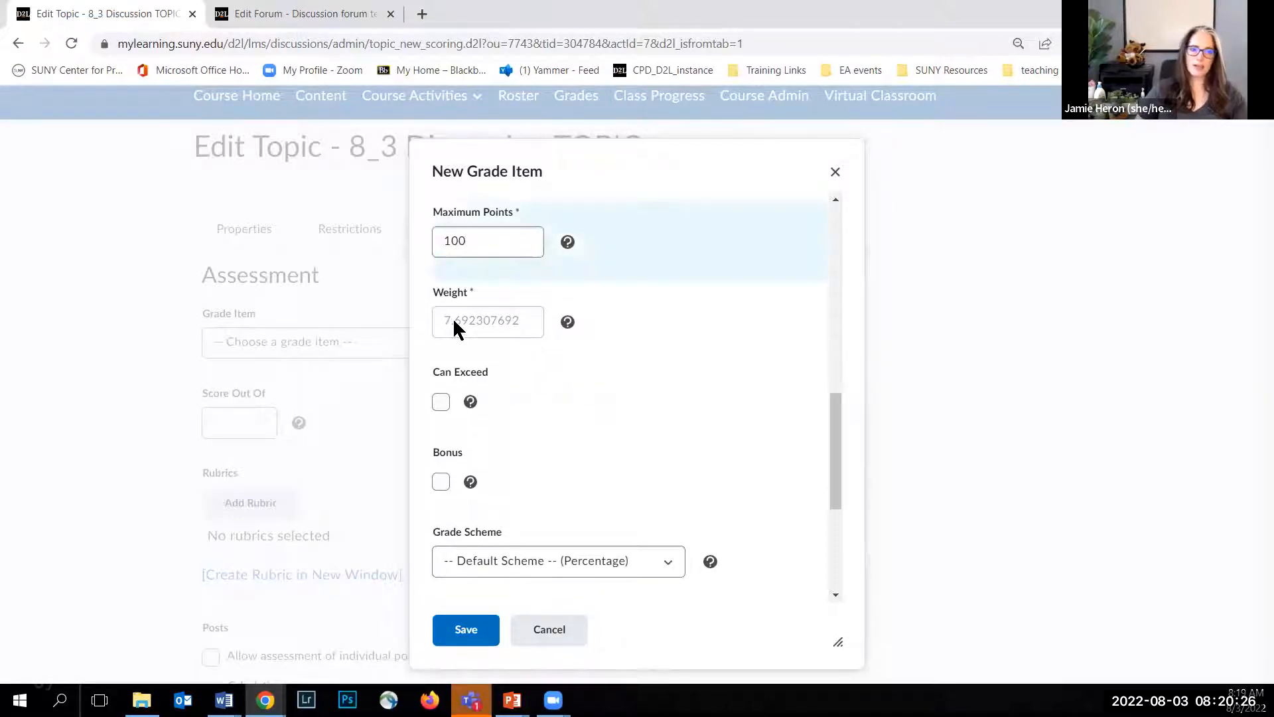
pyautogui.click(471, 241)
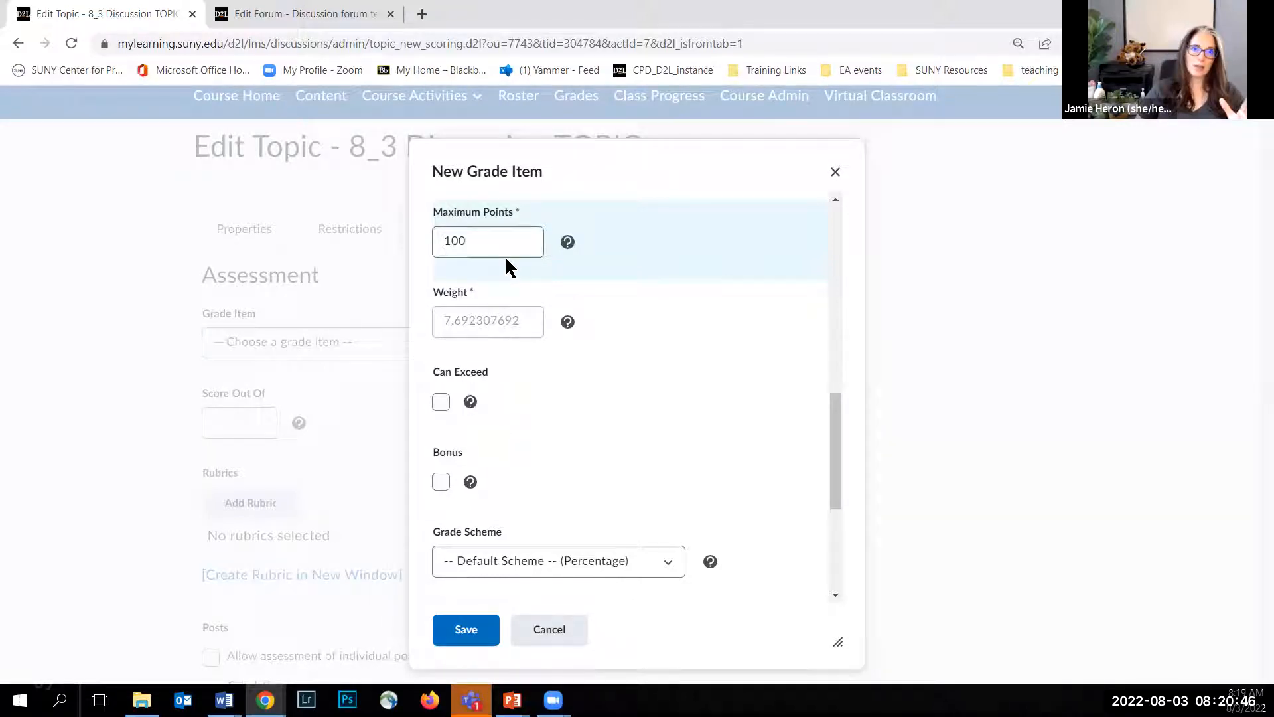
# Step: Enable Can Exceed for the grade item, keep the default grade scheme, and save the item
pyautogui.click(441, 402)
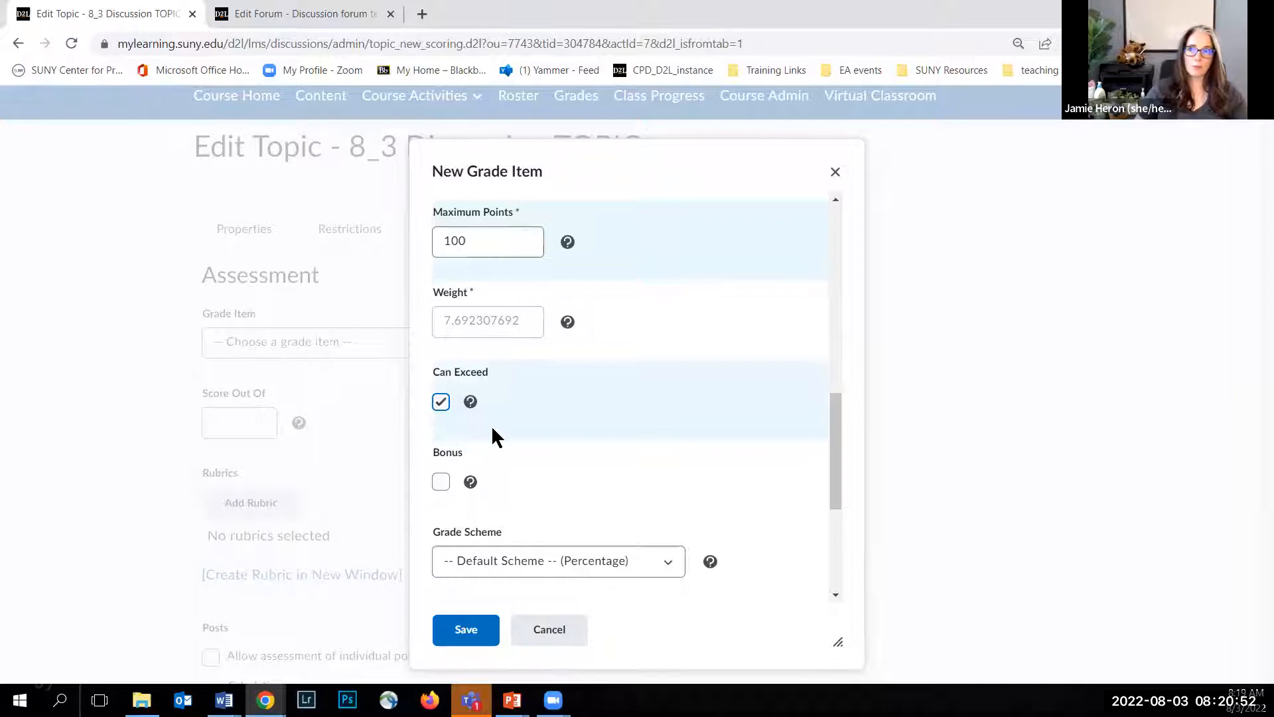
pyautogui.click(496, 247)
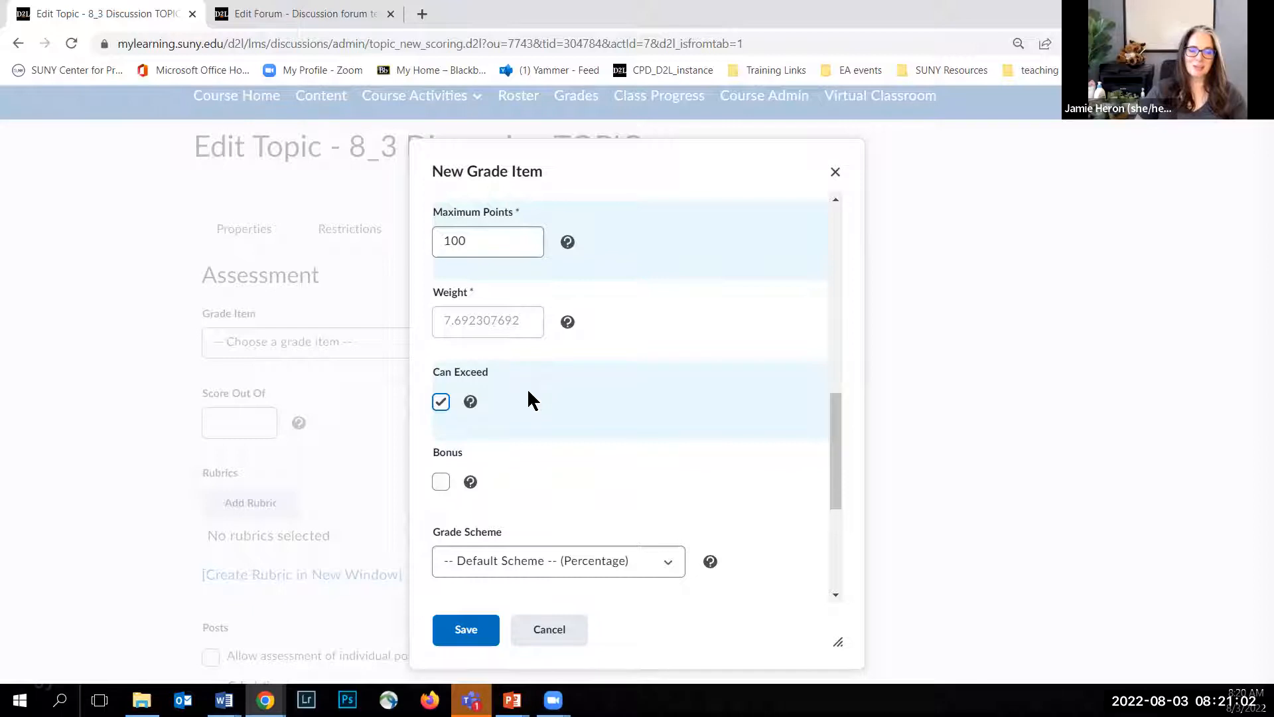
pyautogui.scroll(-3, 522, 404)
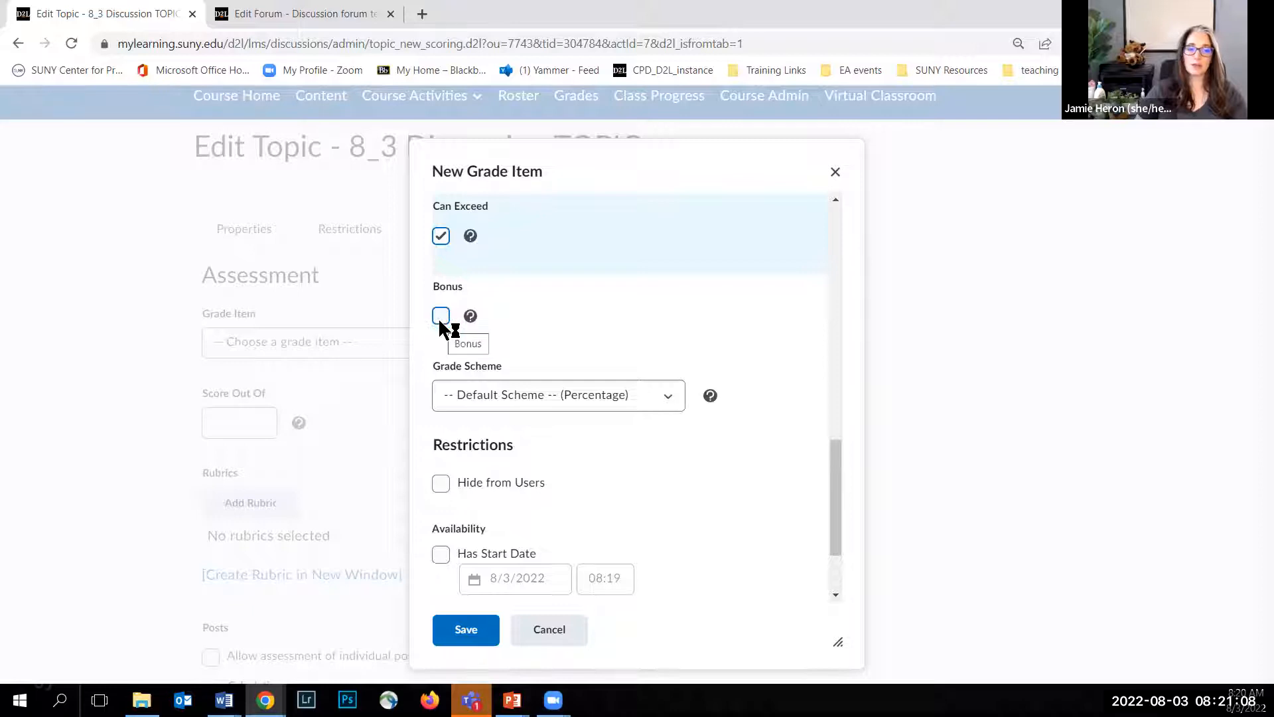
pyautogui.click(563, 322)
pyautogui.scroll(-2, 562, 323)
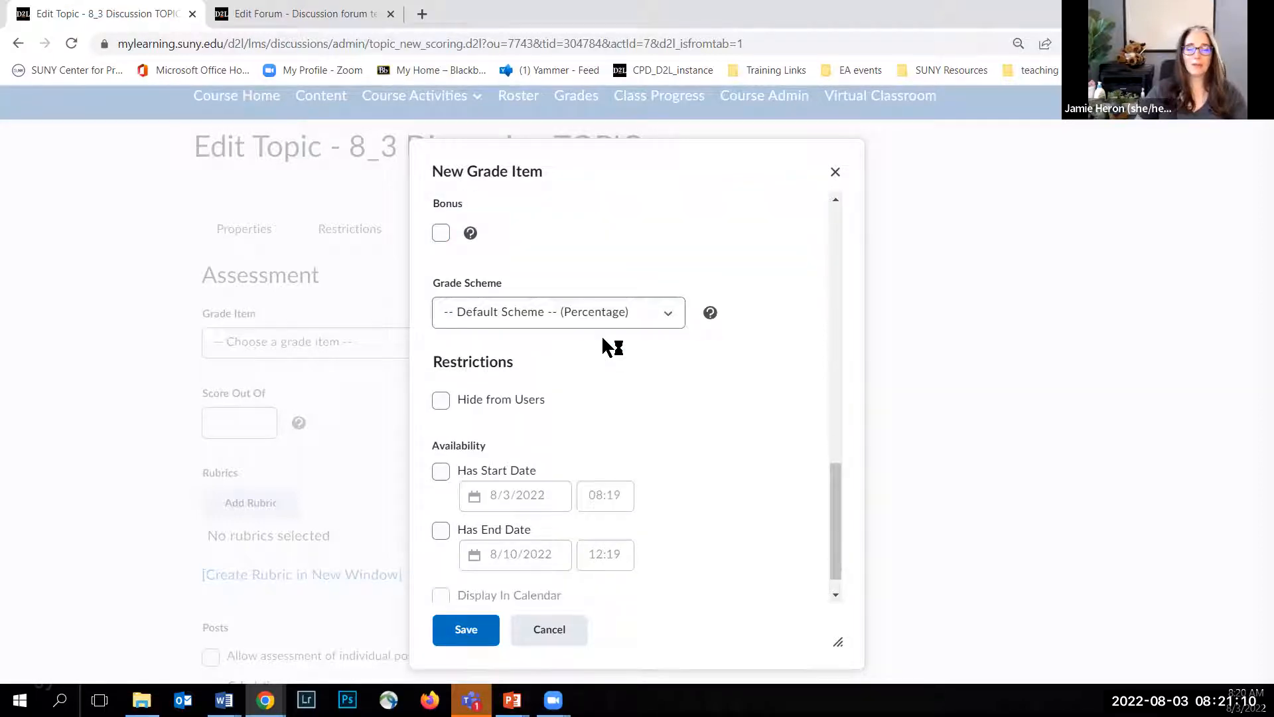
pyautogui.scroll(-1, 538, 359)
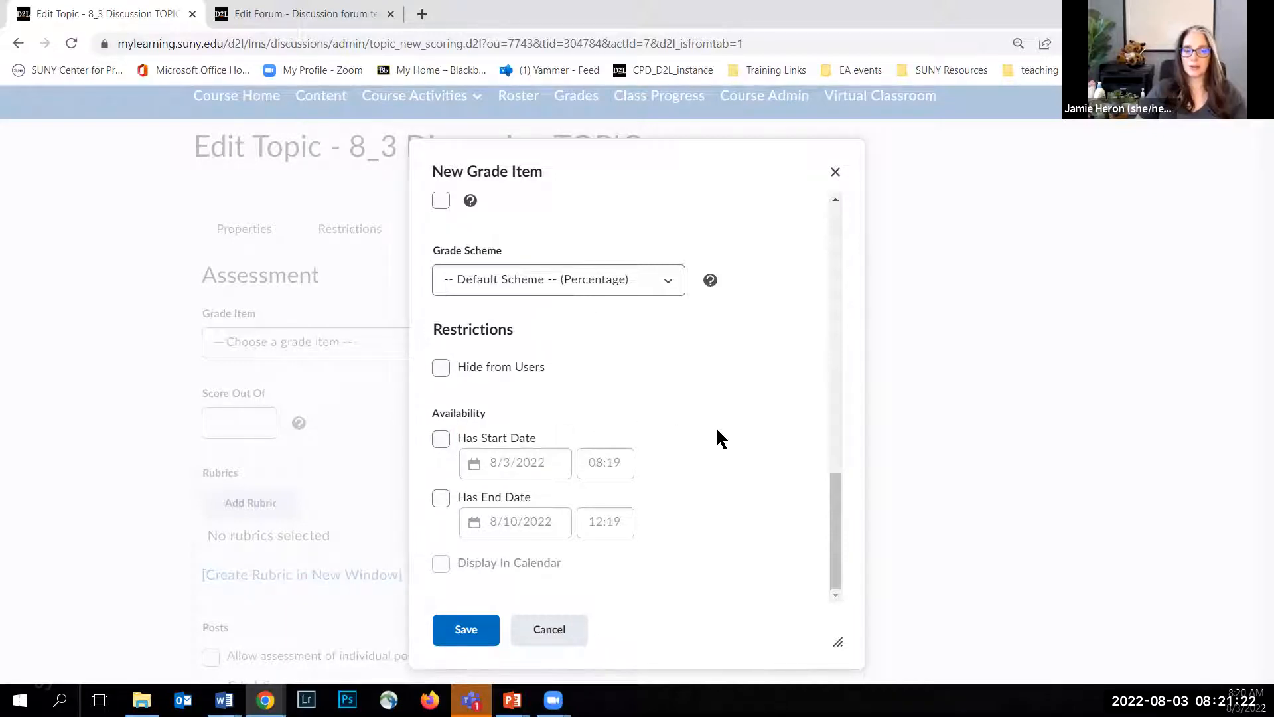
pyautogui.click(463, 629)
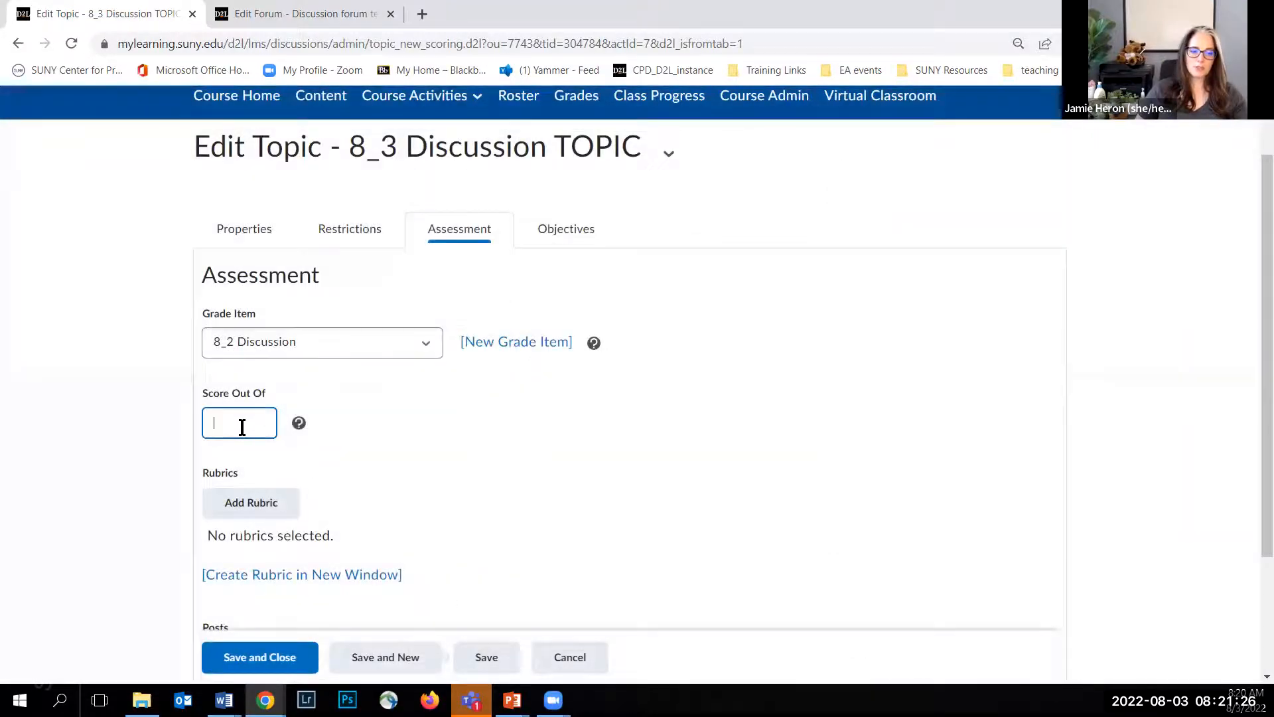
# Step: Set the topic's score out of 100 and attach the Discussion Rubric
pyautogui.write('100')
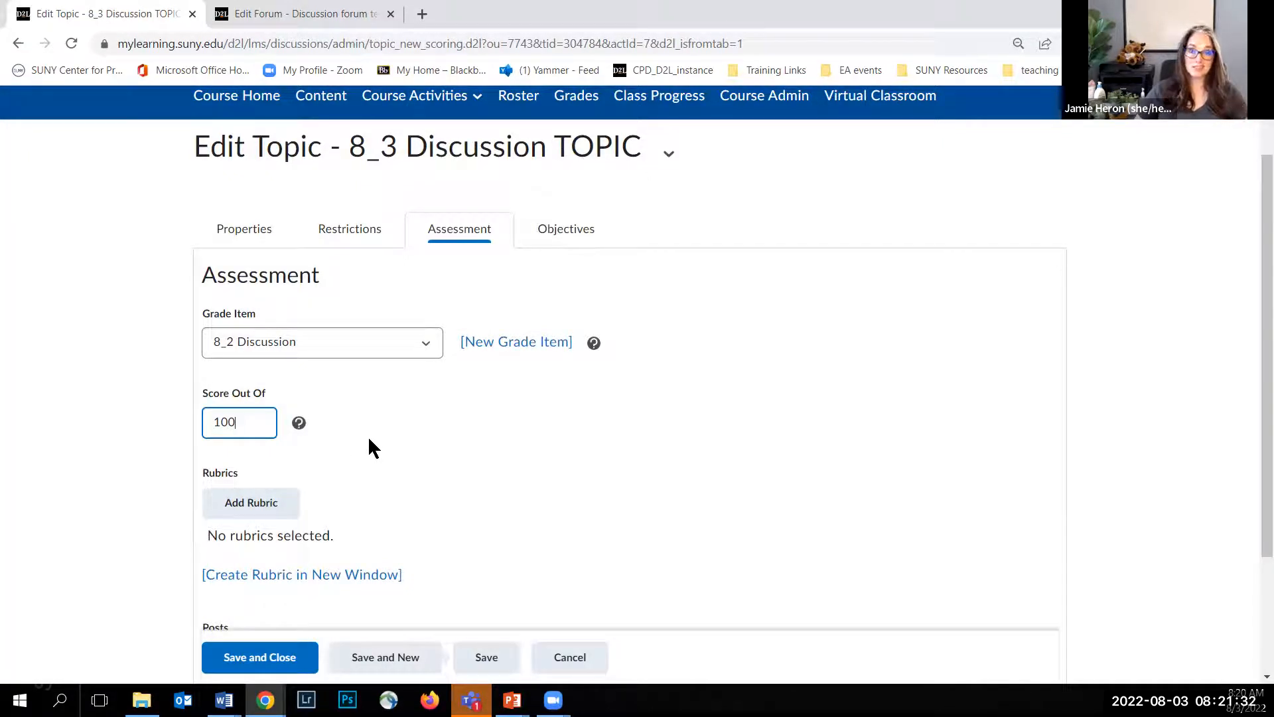
pyautogui.scroll(-3, 369, 440)
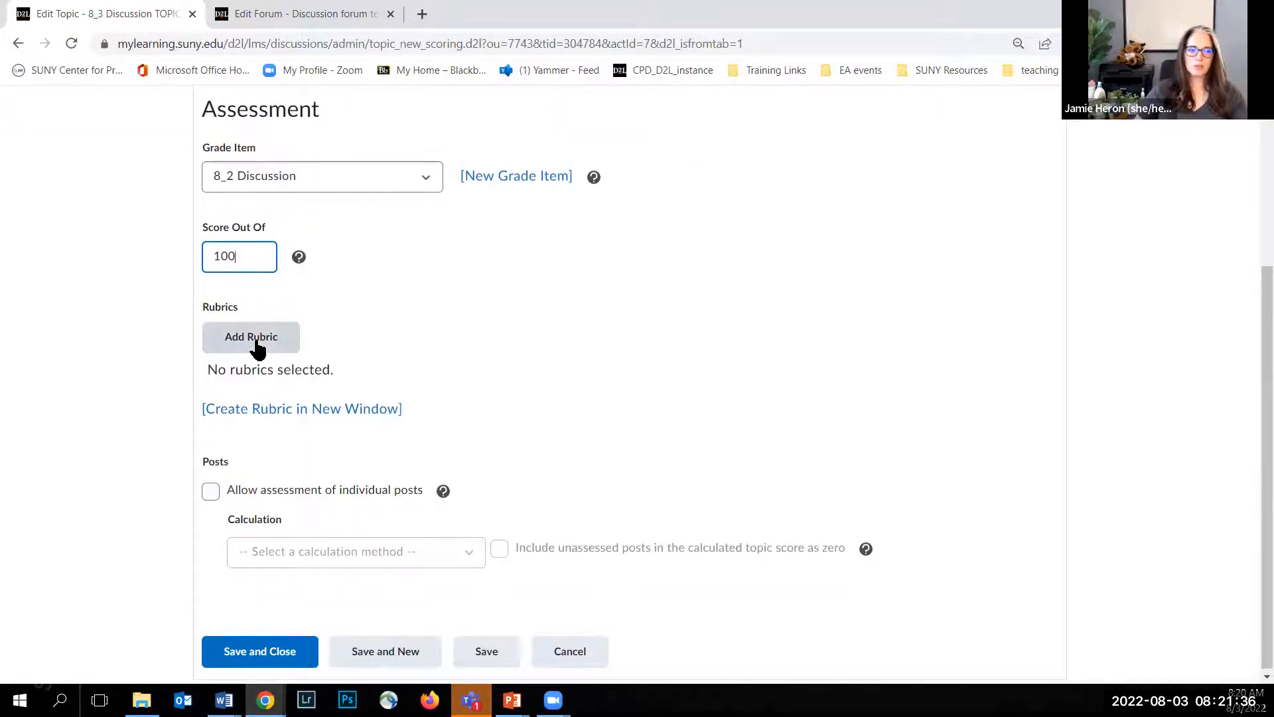
pyautogui.click(256, 342)
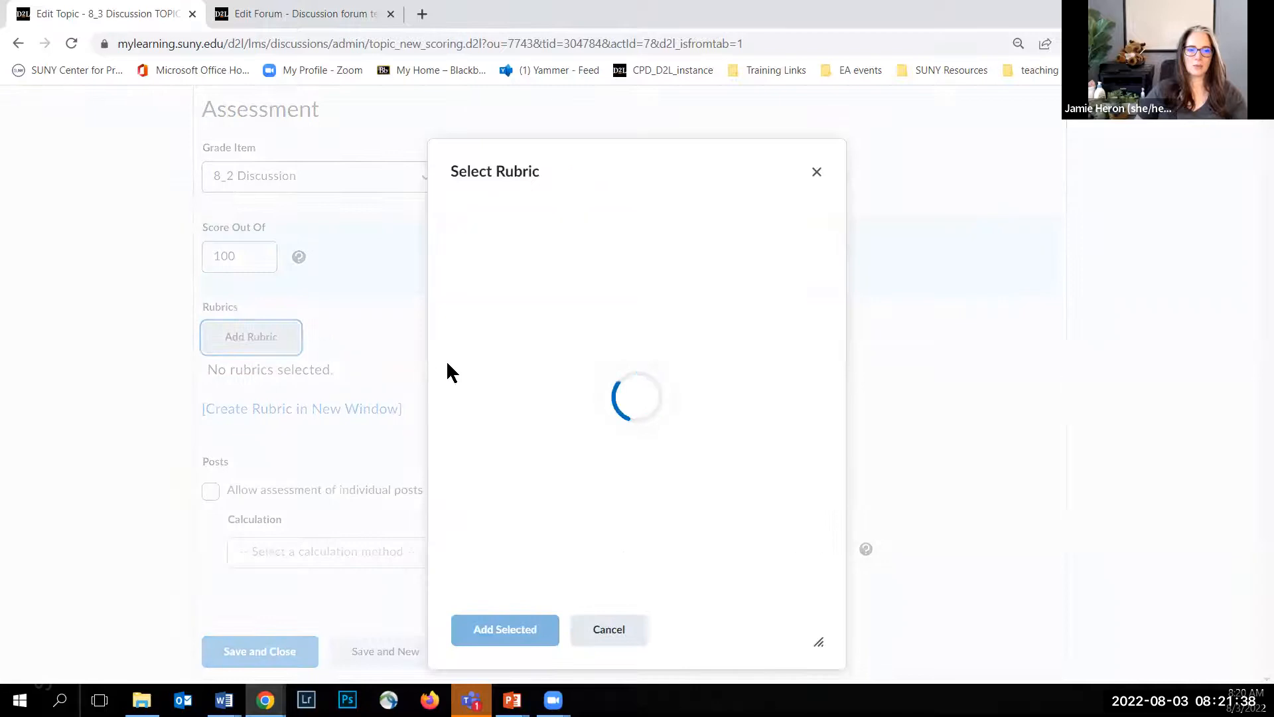
pyautogui.click(475, 326)
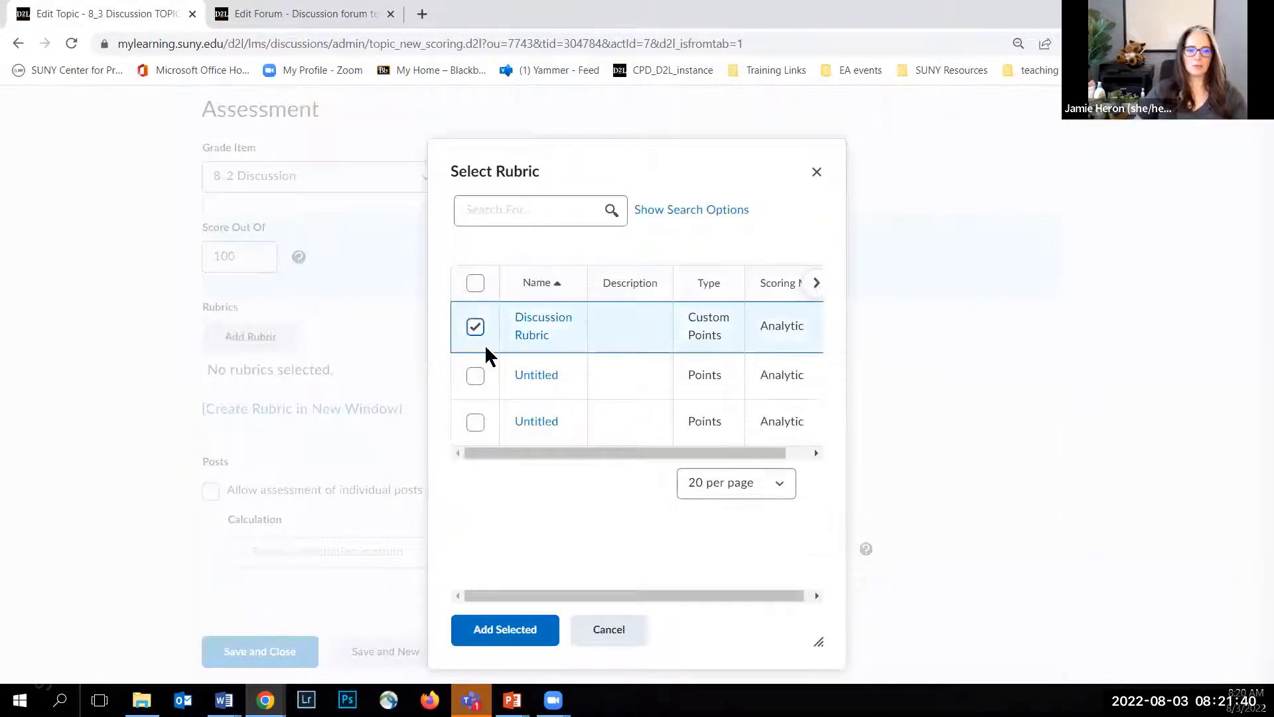
pyautogui.click(531, 637)
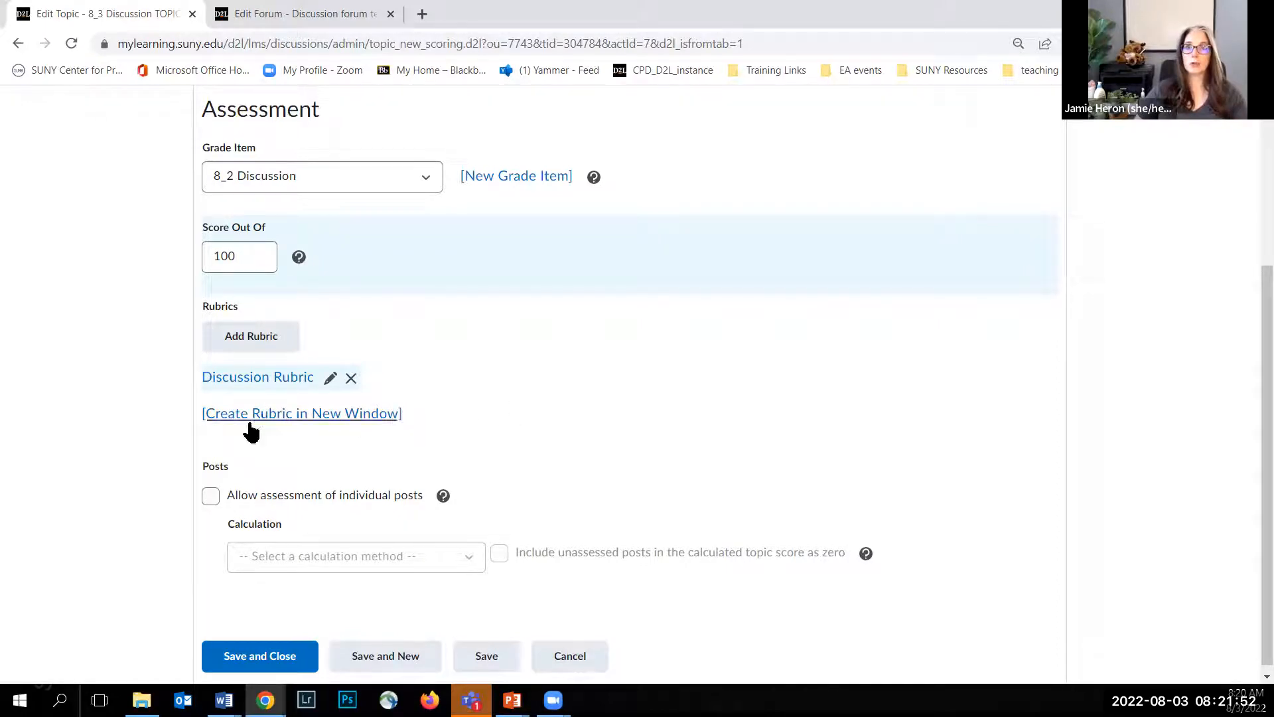
# Step: Try allowing assessment of individual posts and review the available score calculation methods
pyautogui.scroll(-1, 171, 429)
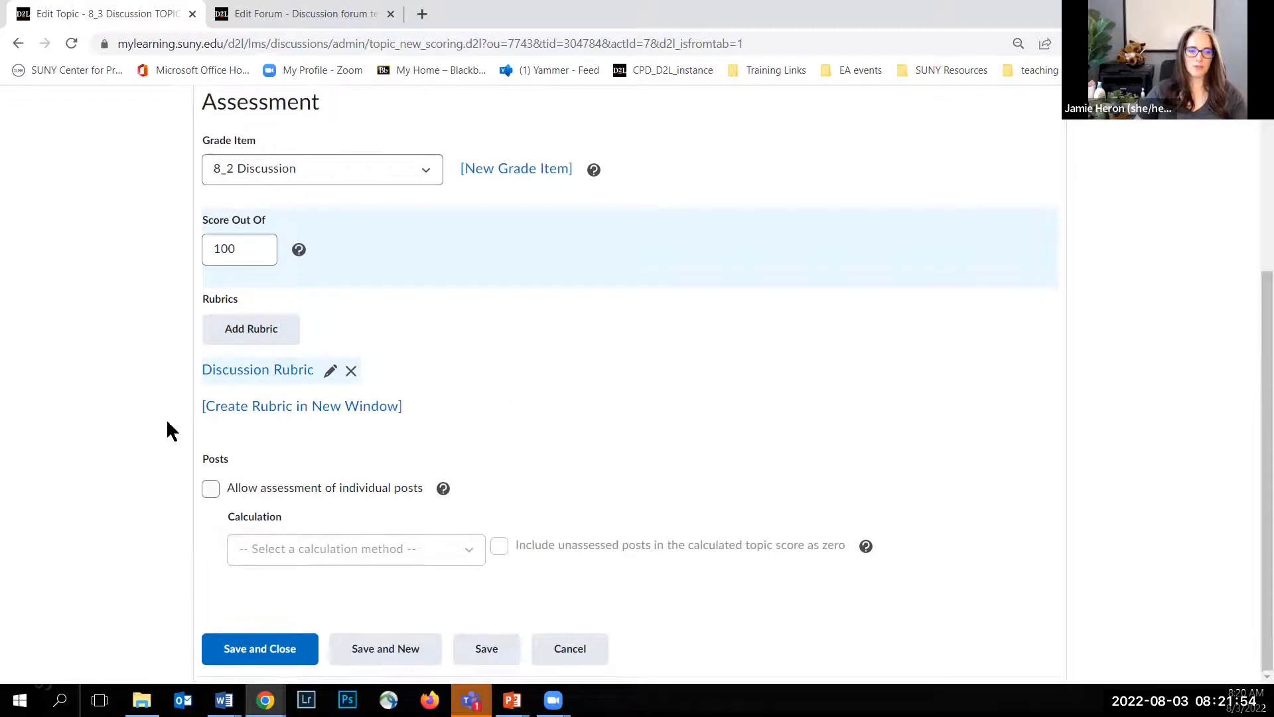
pyautogui.click(211, 491)
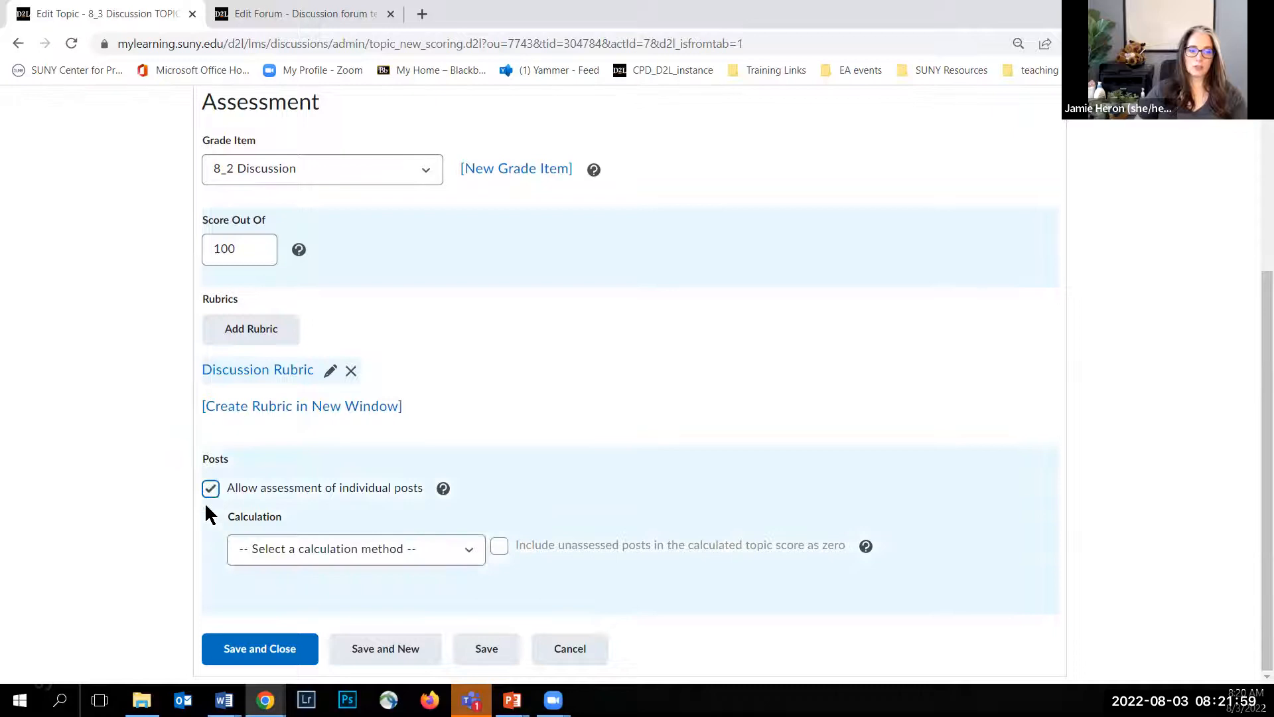
pyautogui.click(468, 552)
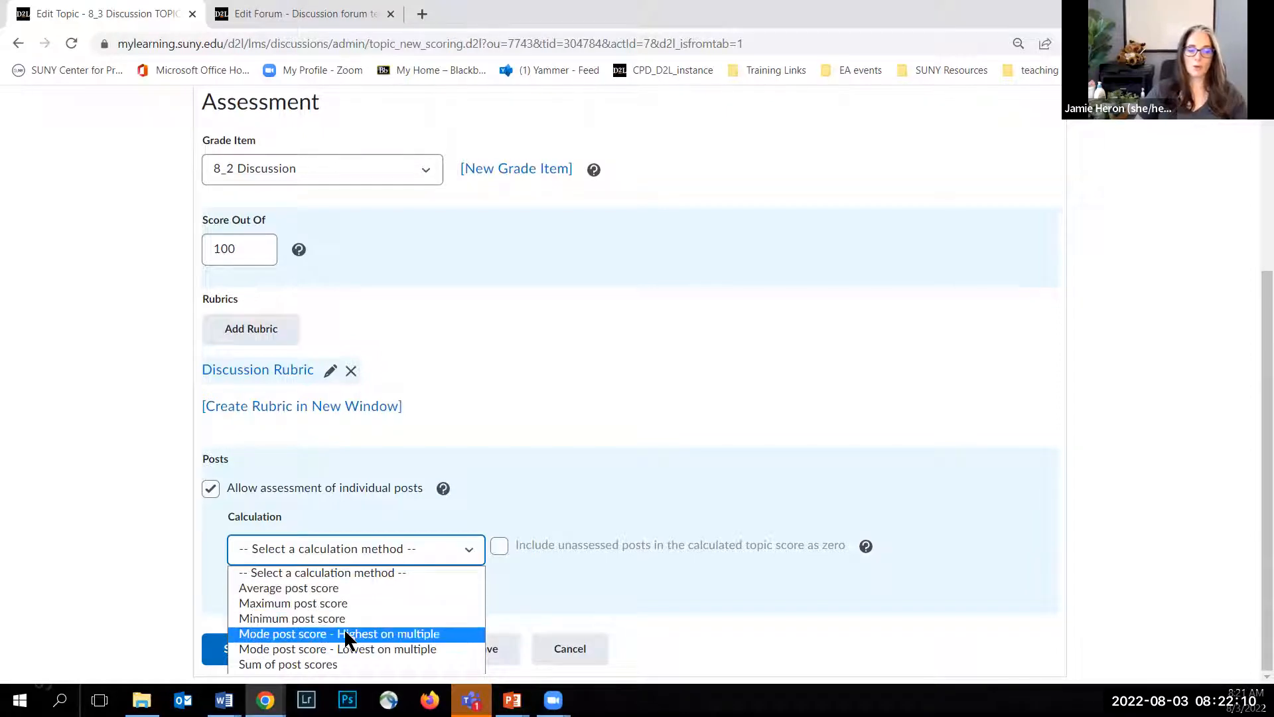
pyautogui.click(210, 487)
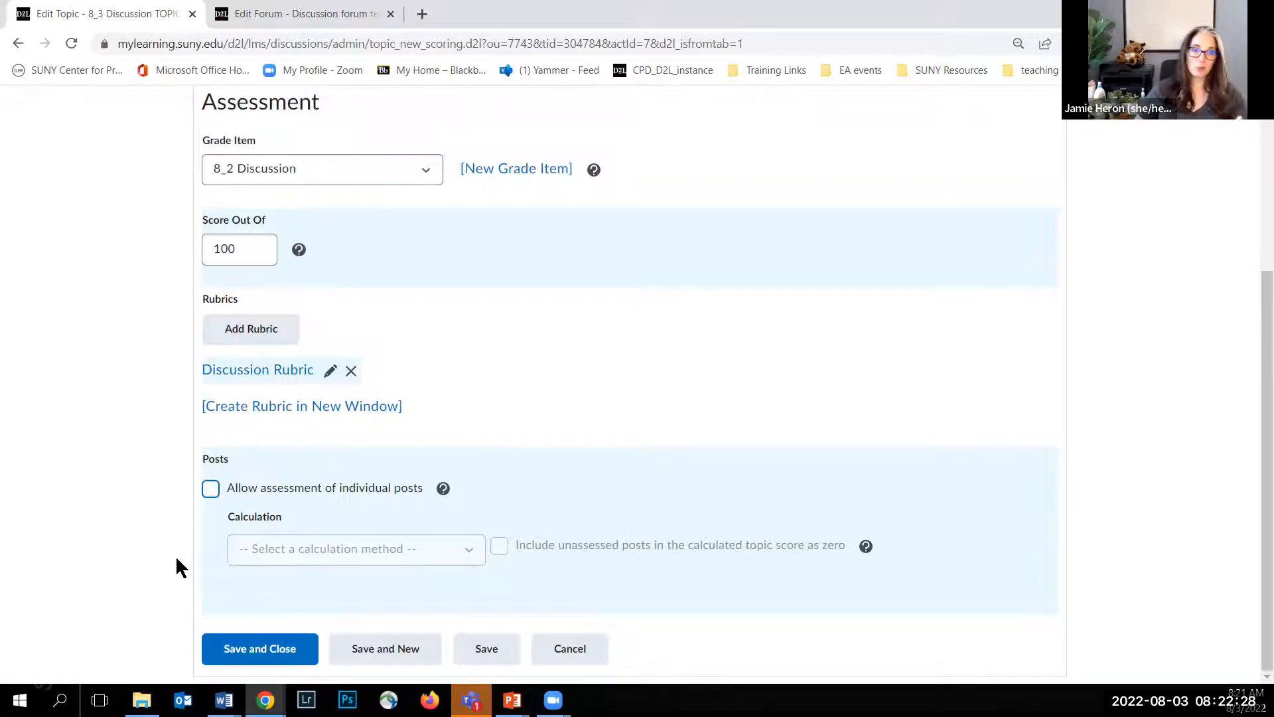
# Step: Save and close the topic, and find the 8_3 Discussion FORUM in the discussions list
pyautogui.click(243, 659)
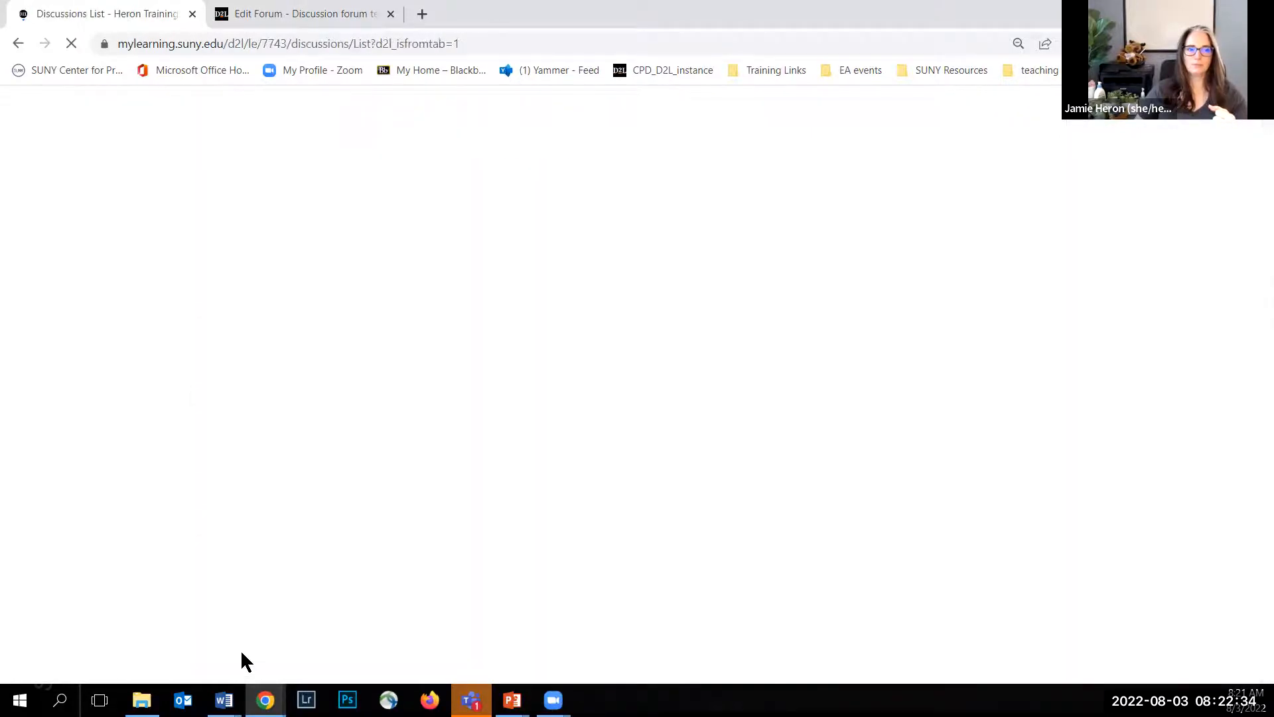
pyautogui.scroll(-8, 427, 489)
pyautogui.scroll(3, 435, 478)
pyautogui.scroll(-5, 435, 478)
pyautogui.scroll(-20, 434, 468)
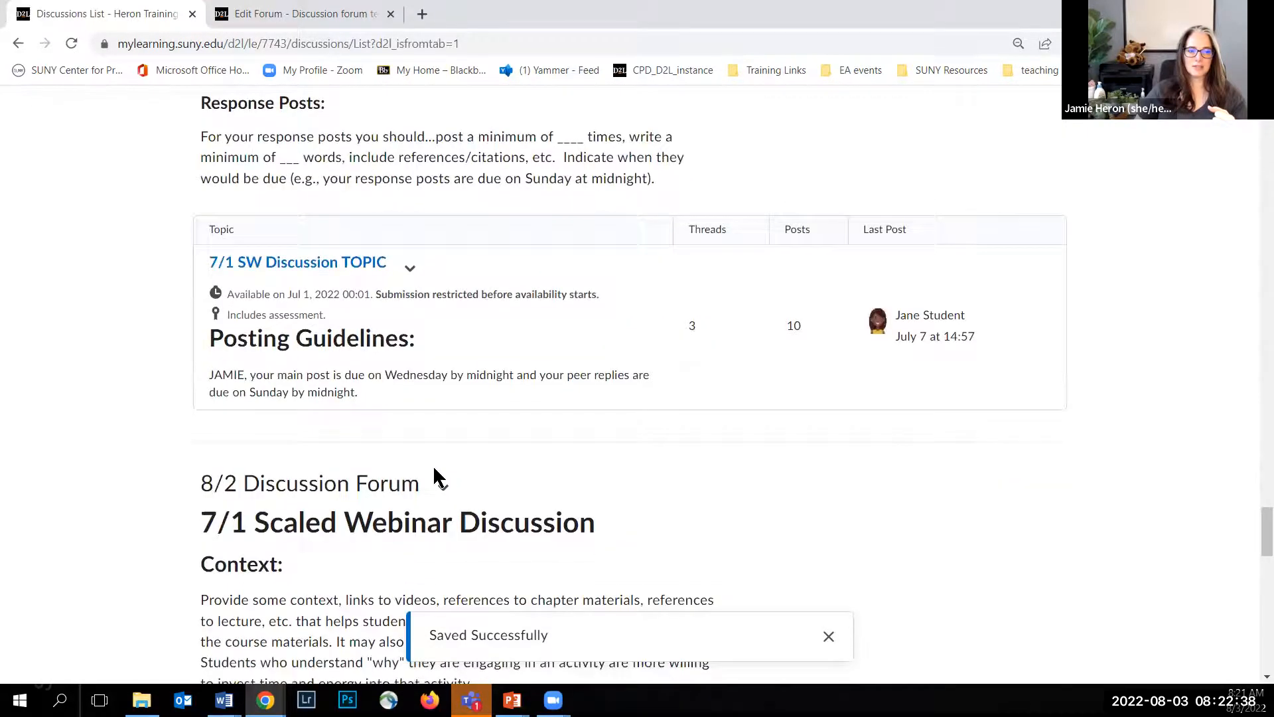
pyautogui.scroll(-12, 433, 475)
pyautogui.scroll(5, 432, 464)
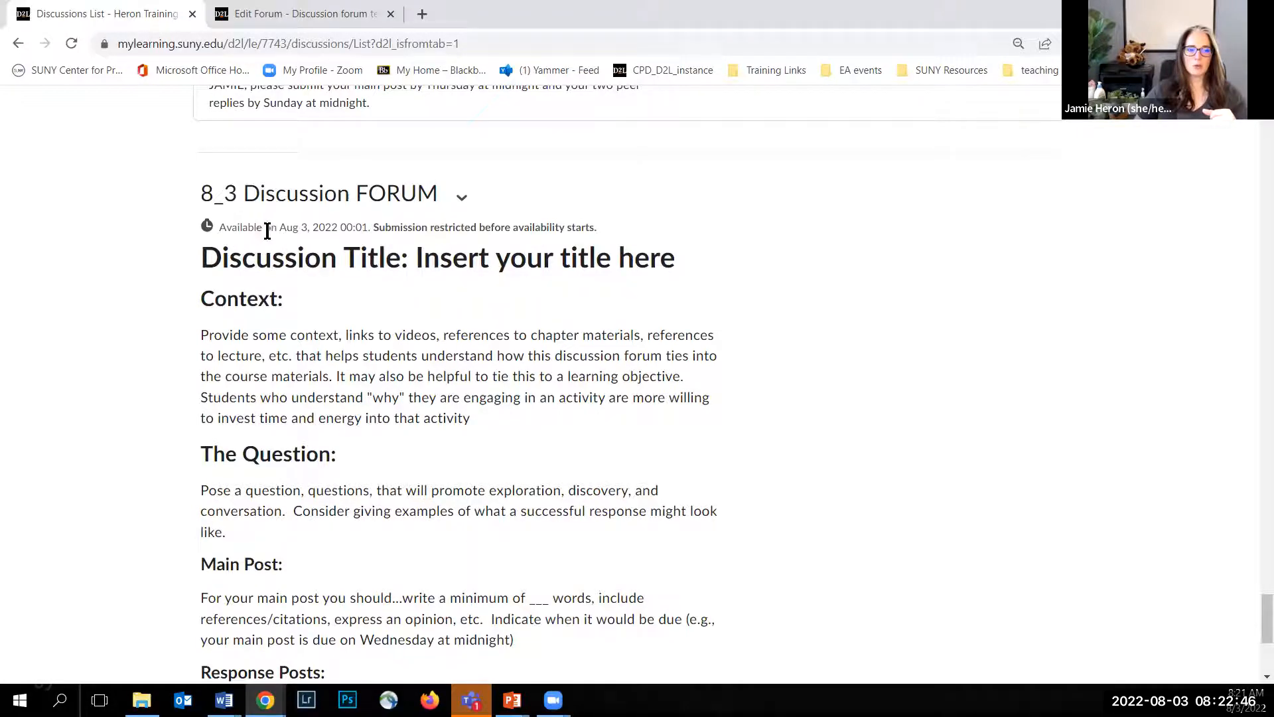
# Step: Review the 8_3 forum's availability restriction, description and topic entry, and look back through the earlier forums
pyautogui.moveTo(373, 227); pyautogui.dragTo(597, 231)
pyautogui.click(760, 312)
pyautogui.scroll(-1, 719, 321)
pyautogui.scroll(-3, 340, 352)
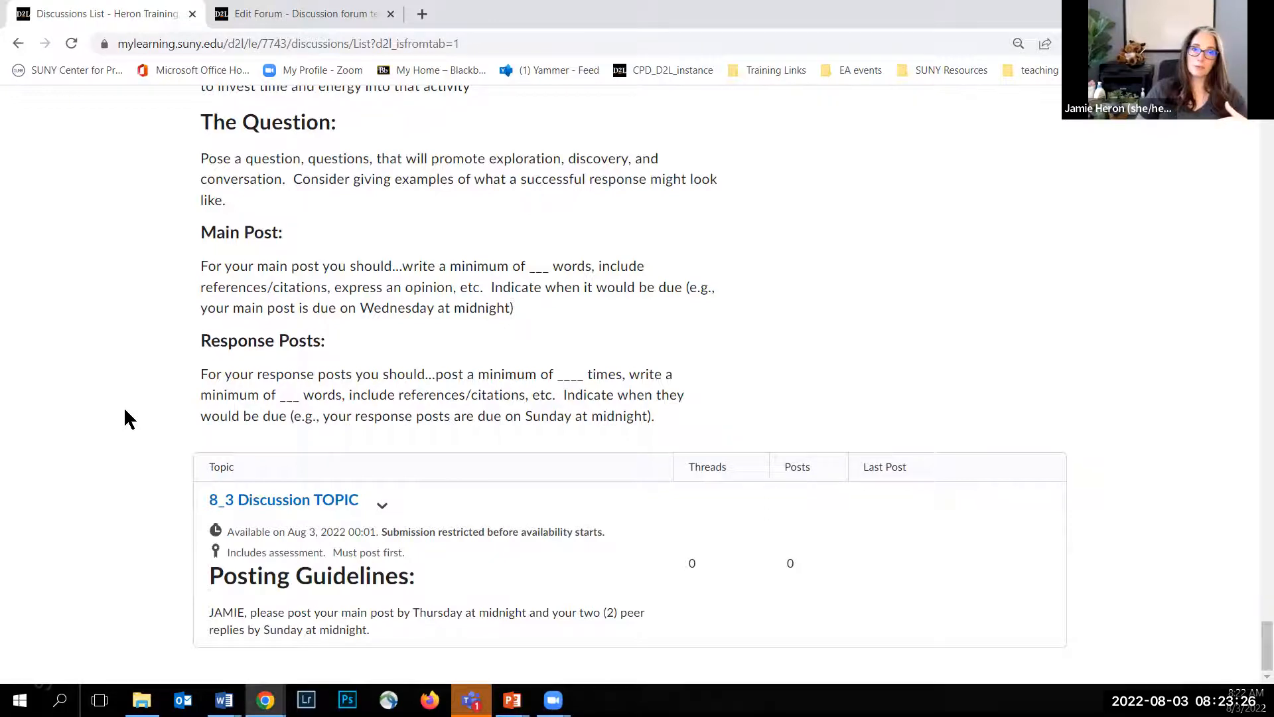
pyautogui.scroll(7, 125, 410)
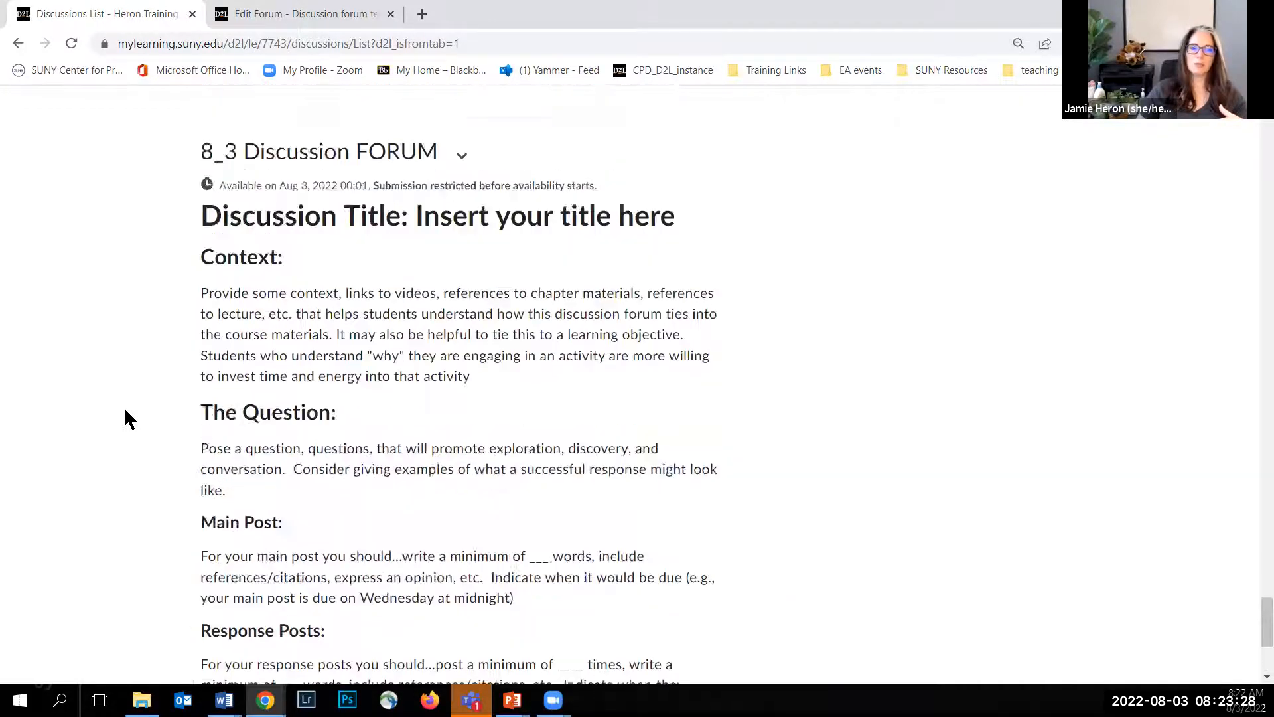
pyautogui.scroll(15, 124, 410)
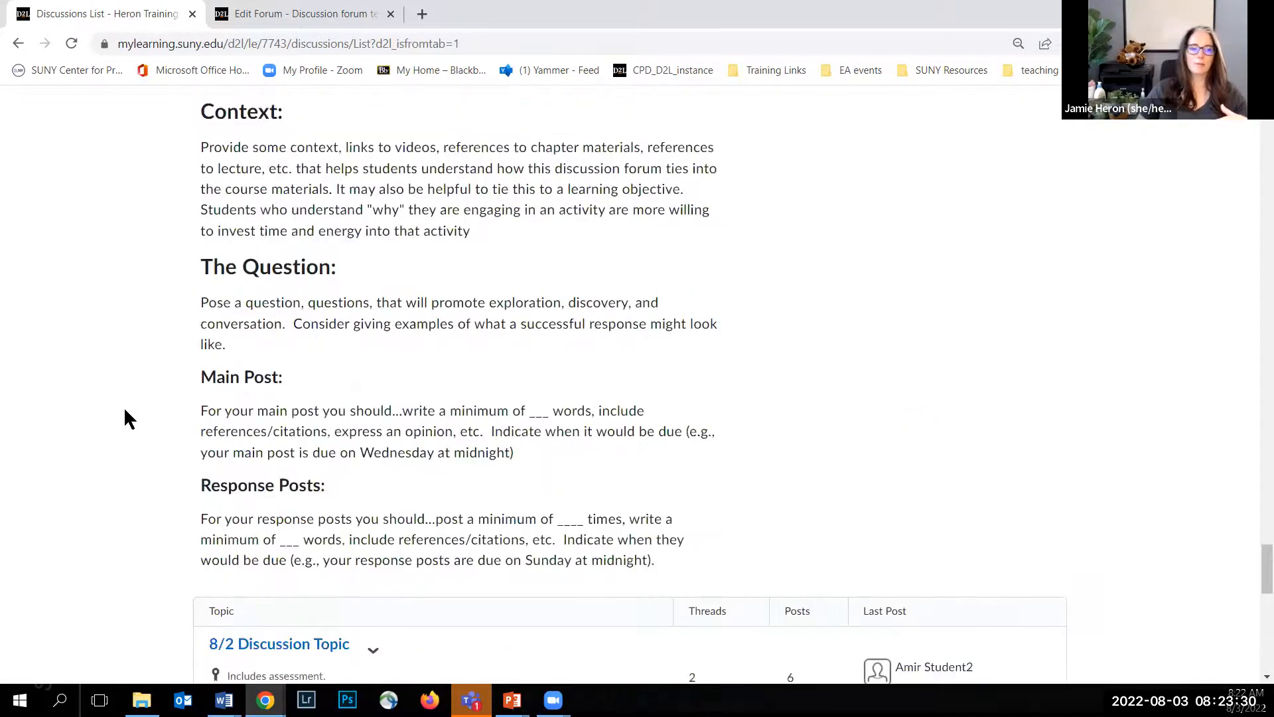
pyautogui.scroll(15, 124, 410)
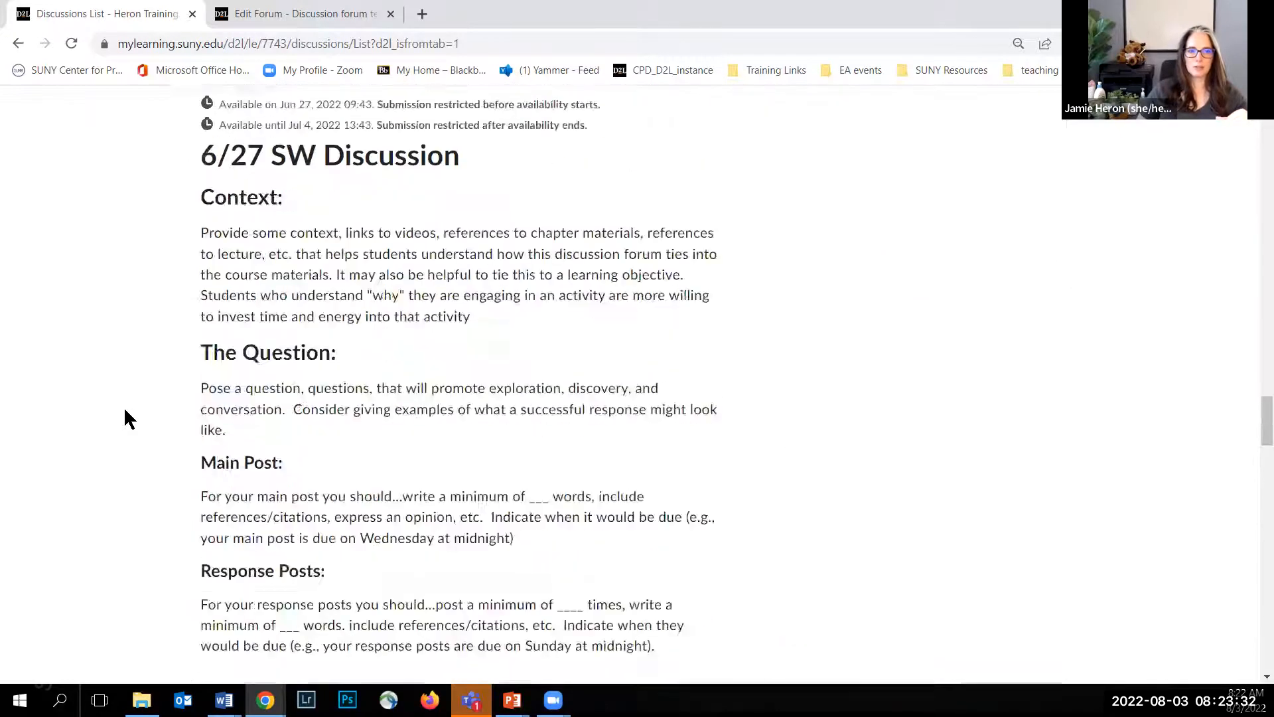
pyautogui.scroll(20, 124, 419)
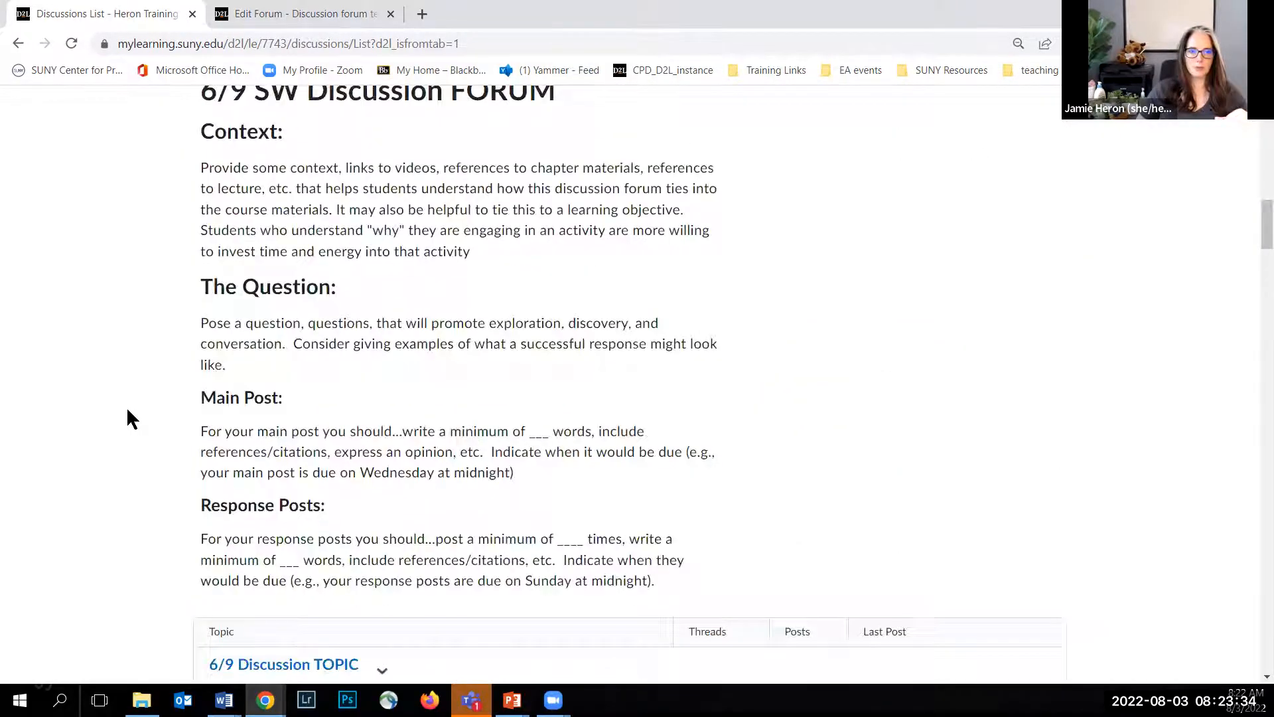
# Step: Open the course's list of assignments
pyautogui.scroll(3, 132, 415)
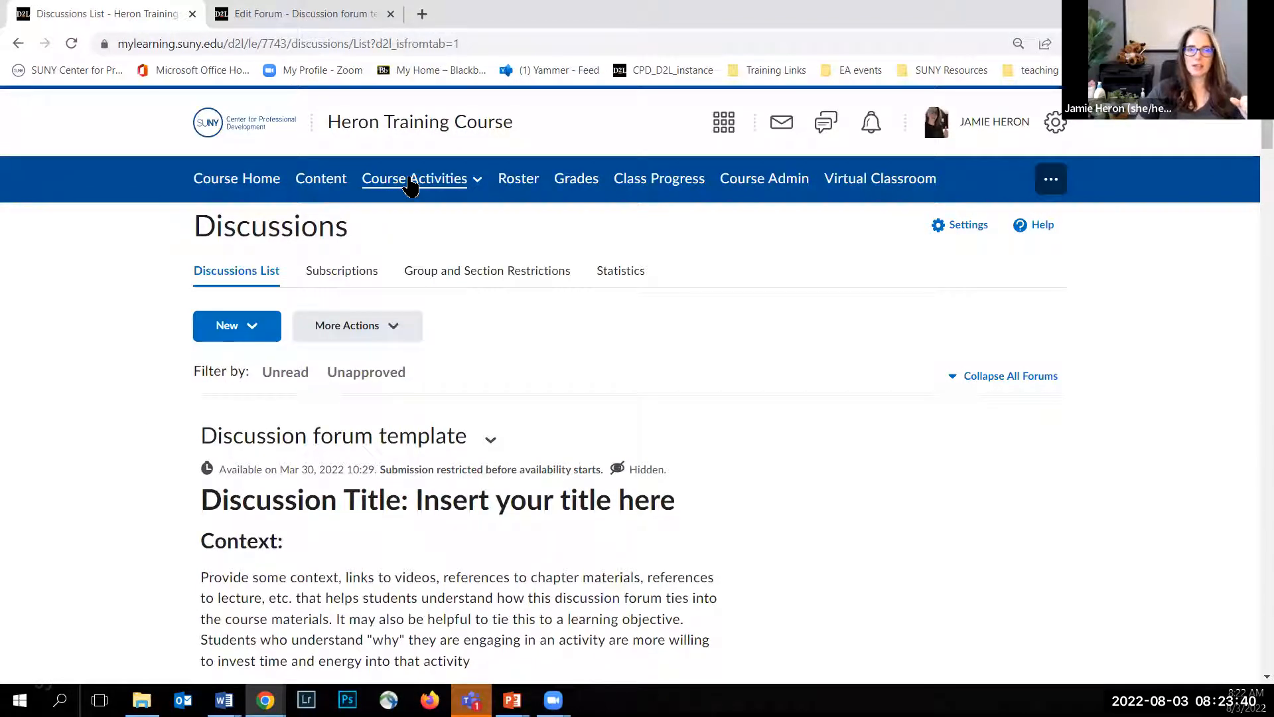
pyautogui.click(410, 186)
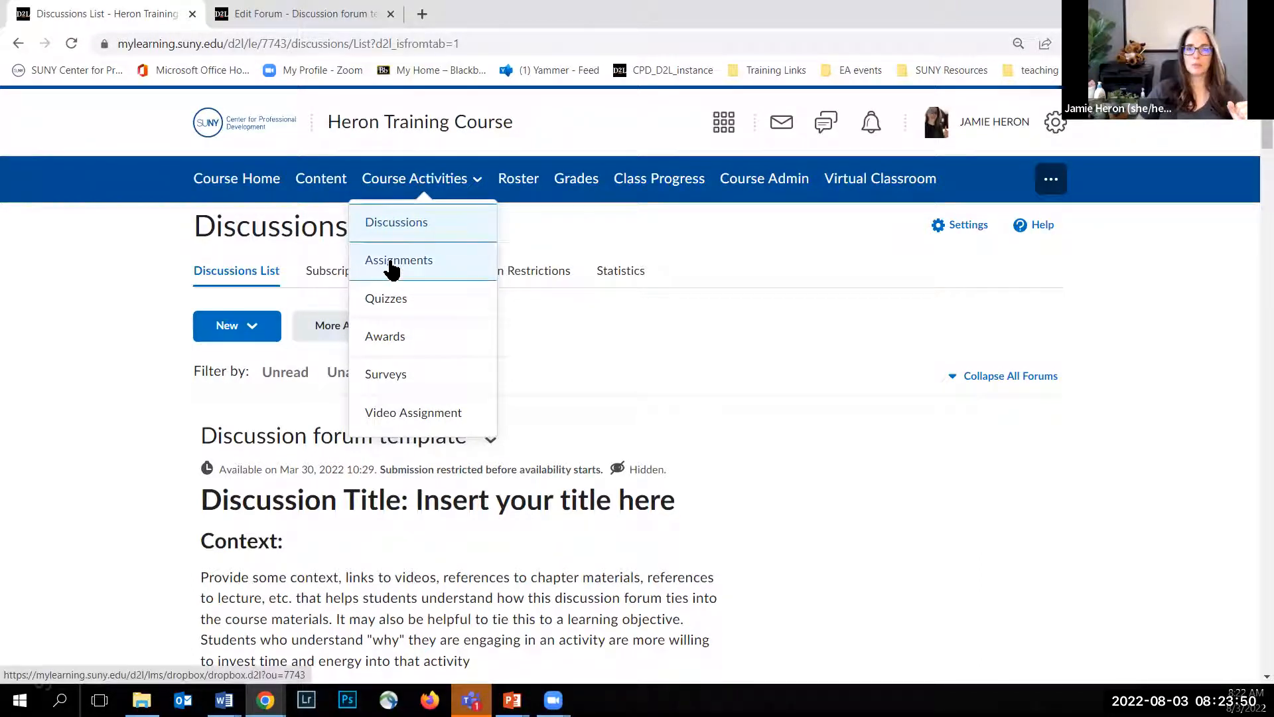
pyautogui.click(391, 262)
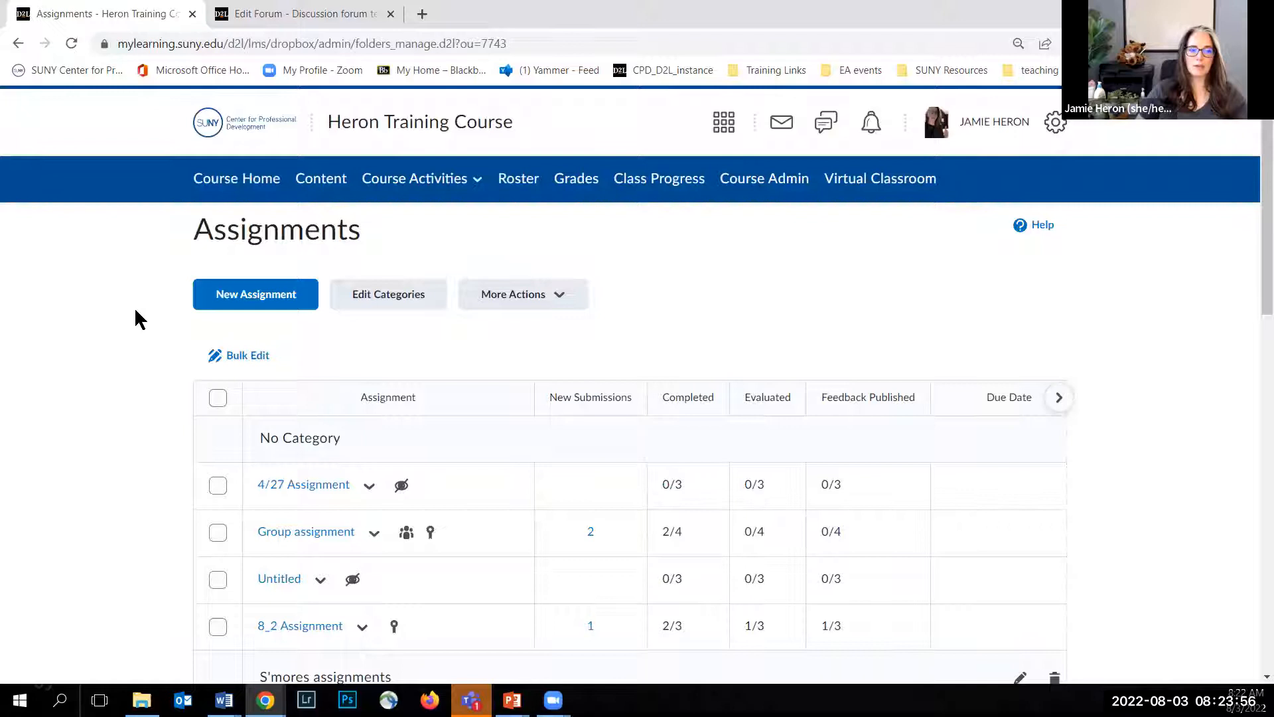
# Step: Examine the assignments list with its submission and due date columns, and review the actions available for the uncategorised 4/27 Assignment
pyautogui.scroll(-4, 134, 307)
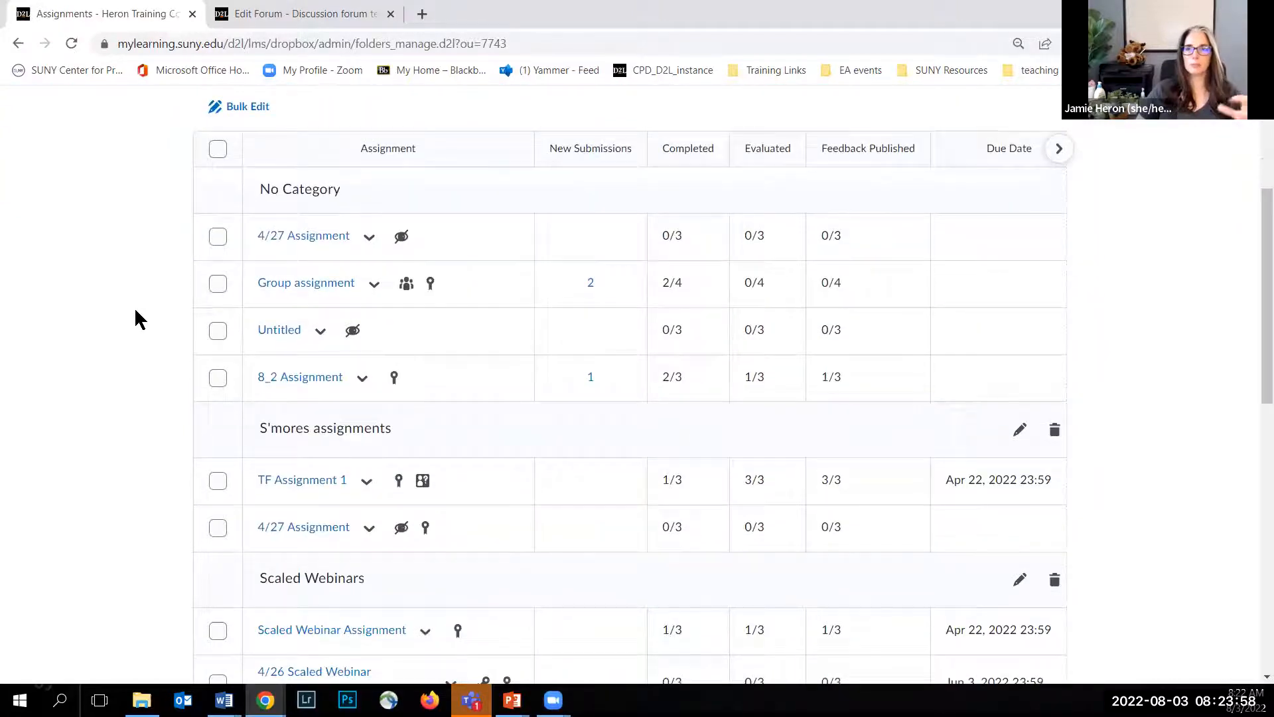
pyautogui.scroll(4, 136, 318)
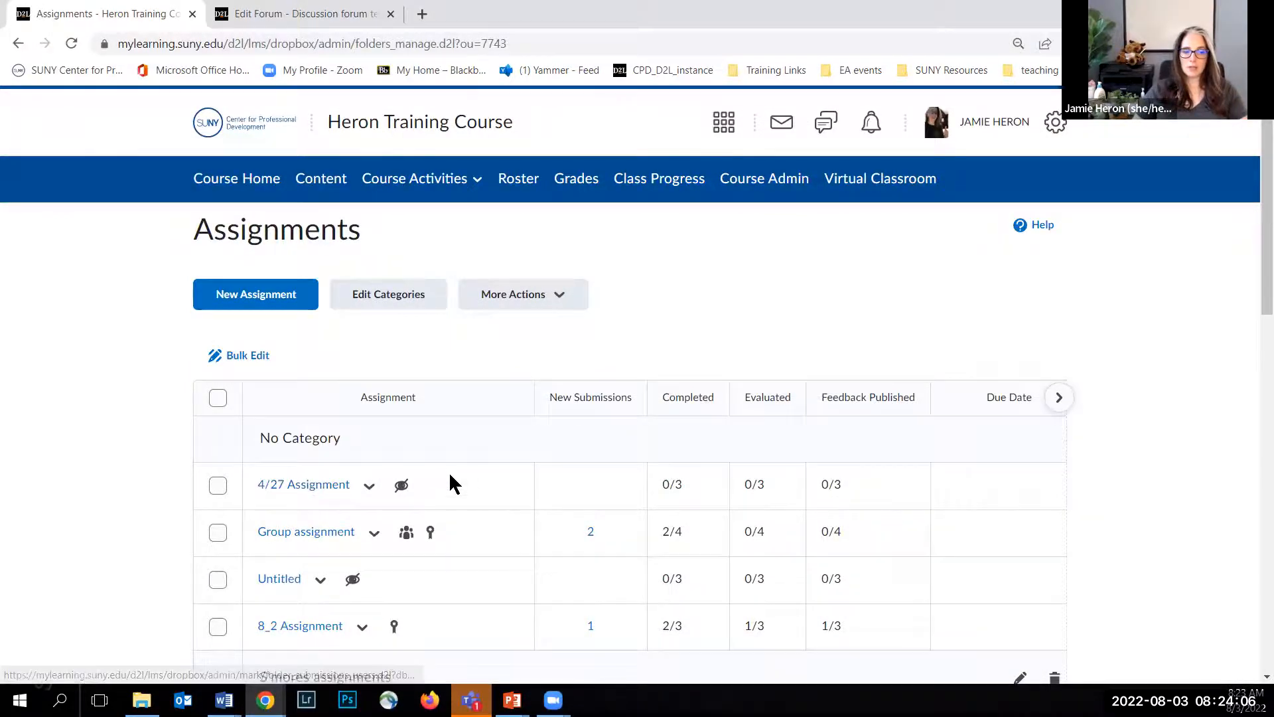
pyautogui.scroll(-1, 595, 529)
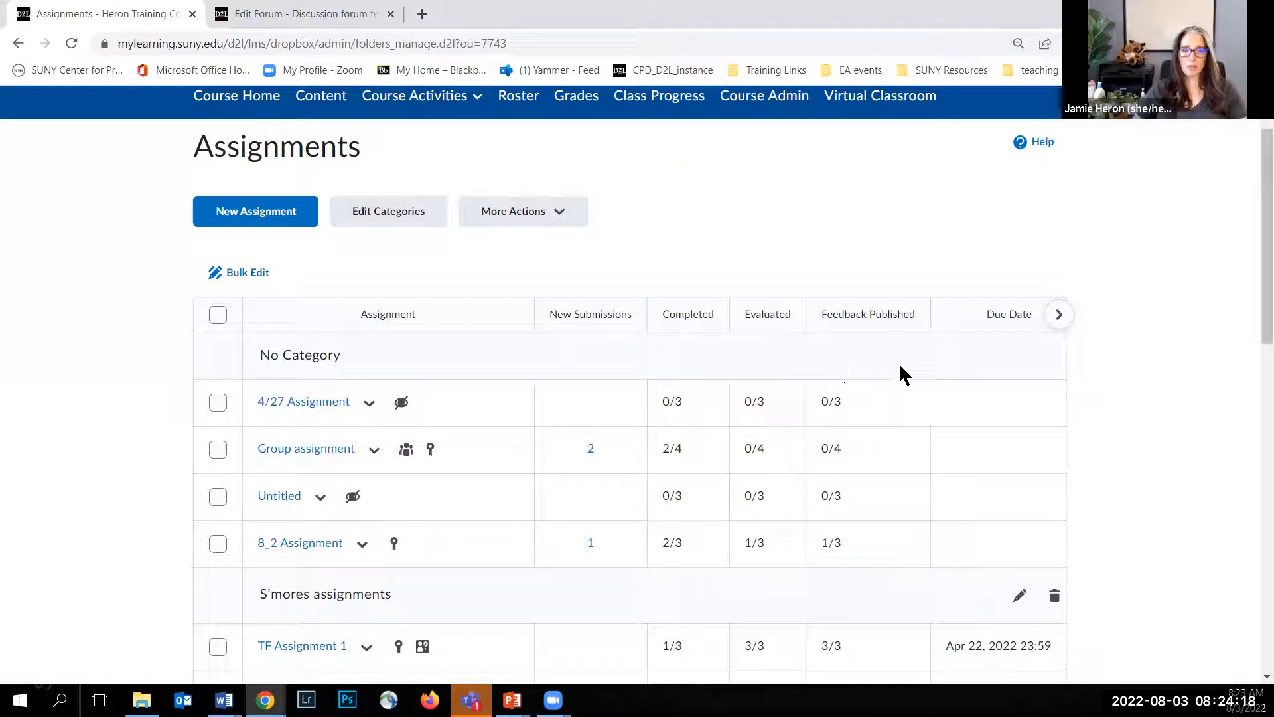
pyautogui.scroll(-4, 967, 517)
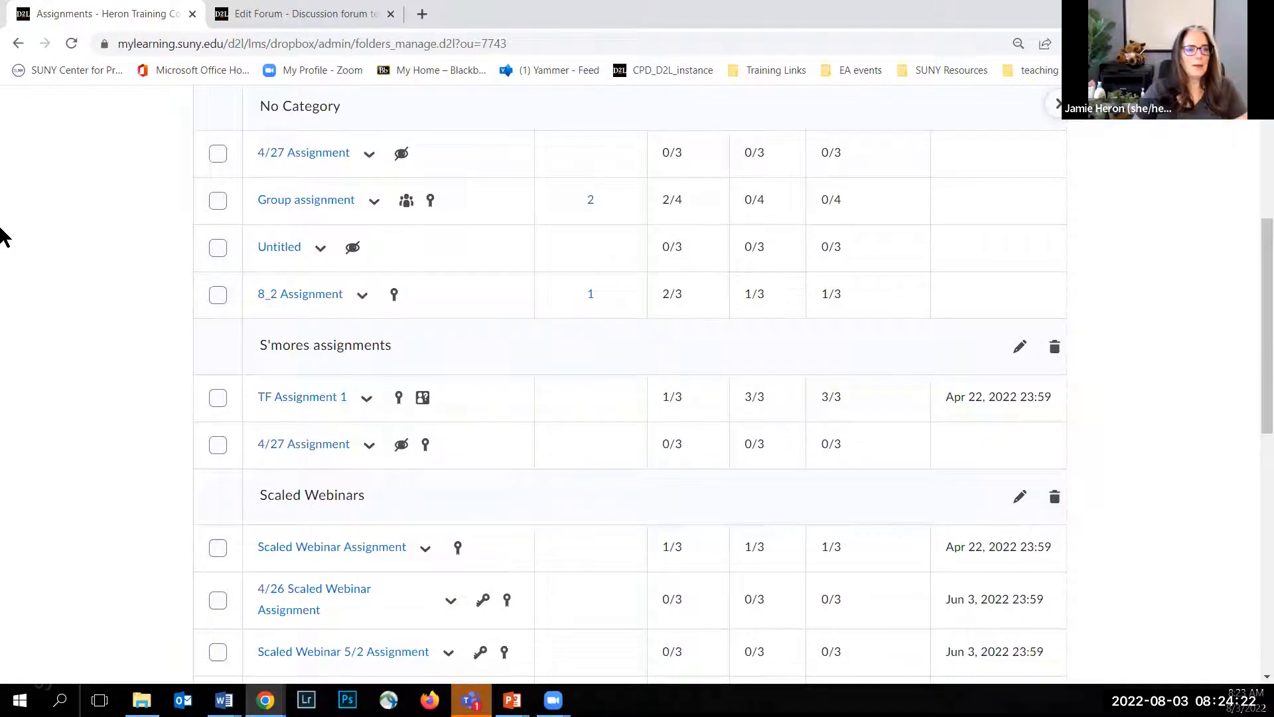
pyautogui.scroll(5, 62, 264)
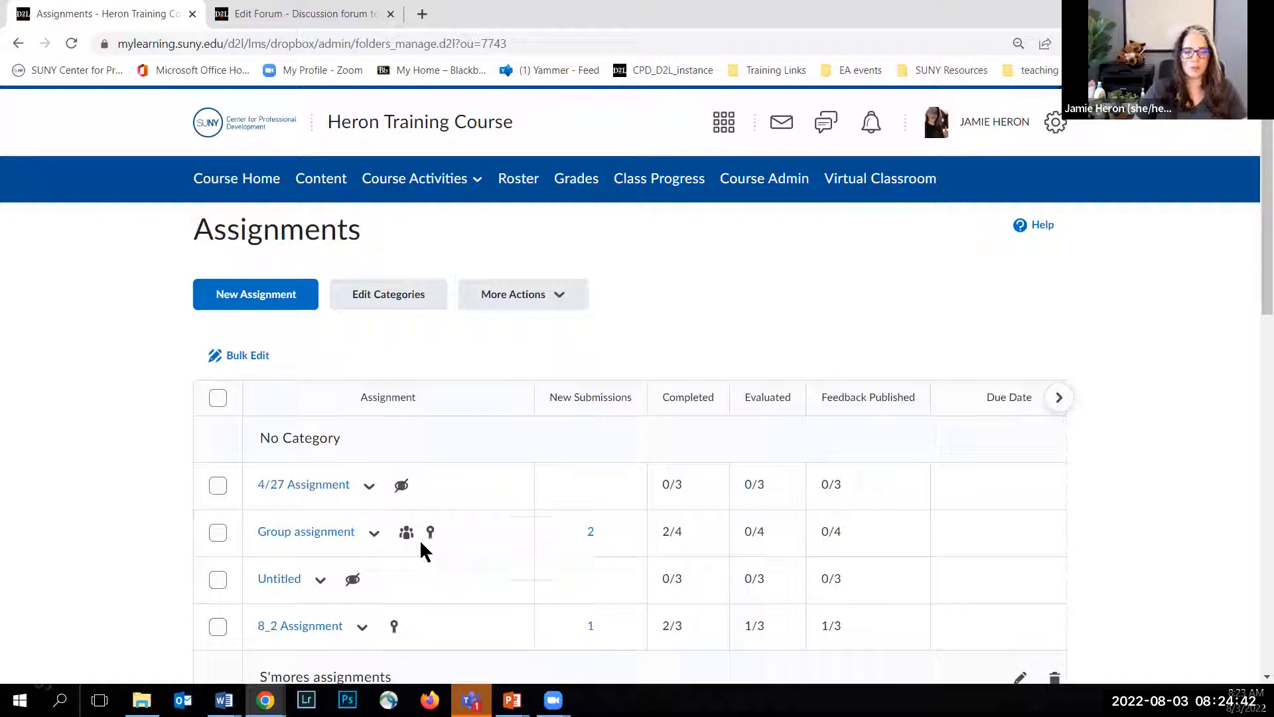
pyautogui.scroll(-1, 166, 475)
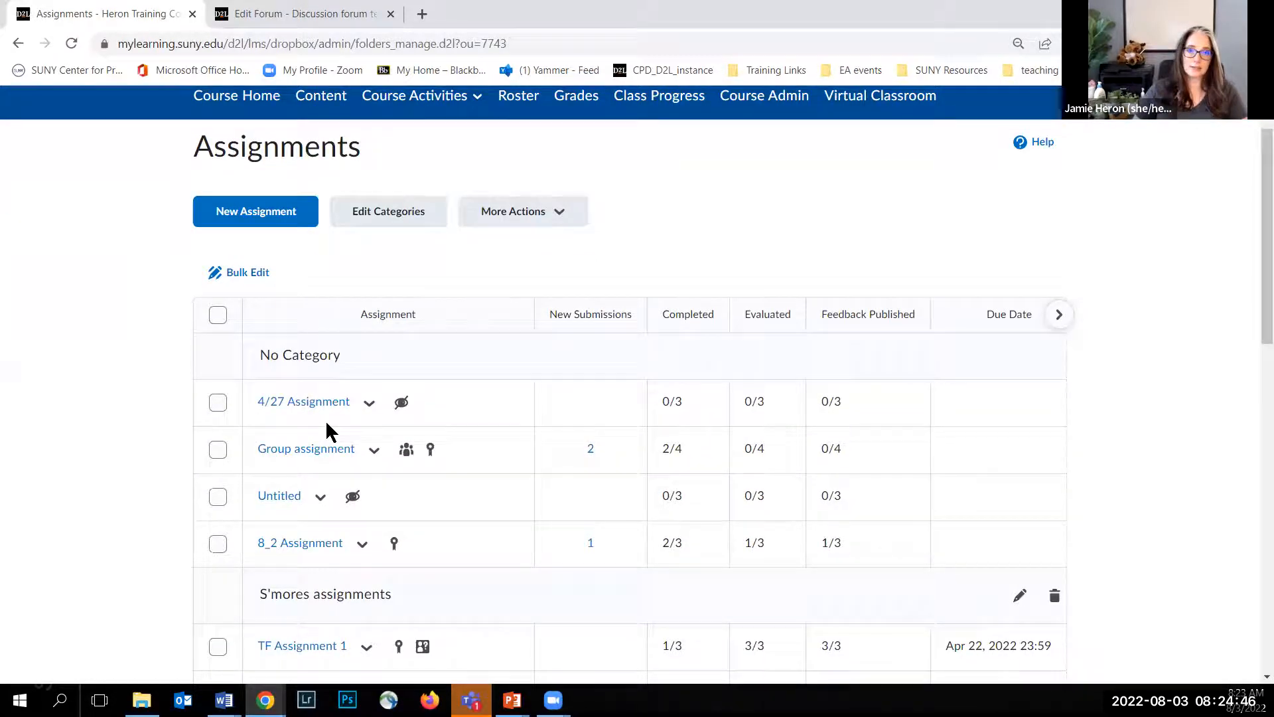
pyautogui.click(368, 410)
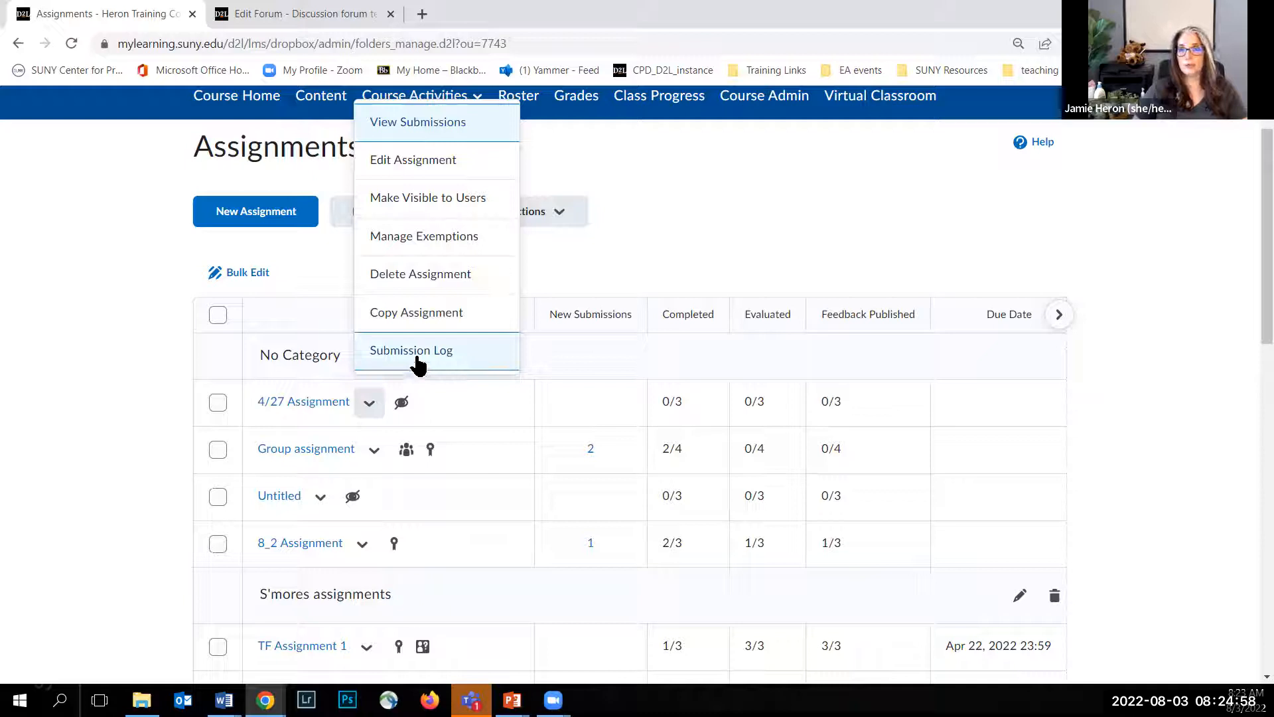
pyautogui.click(141, 302)
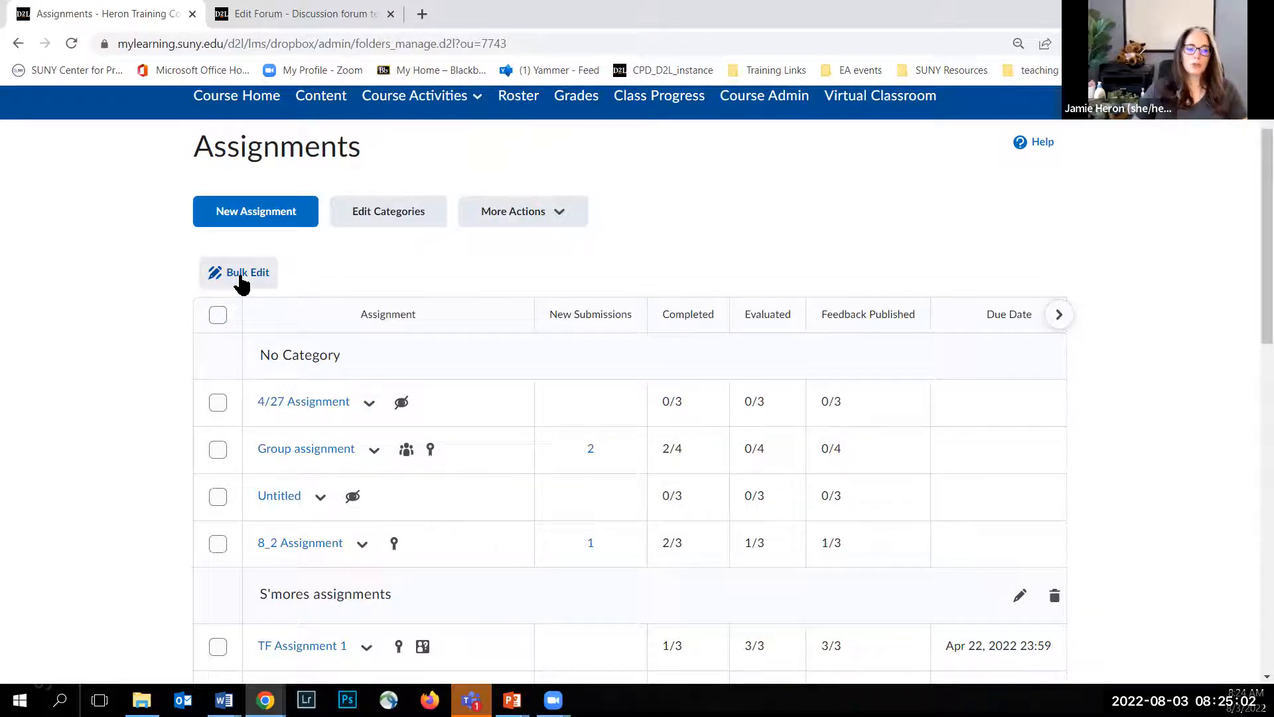
# Step: Bring up all assignments for bulk editing, review the category choices and date fields, and leave without saving
pyautogui.click(218, 315)
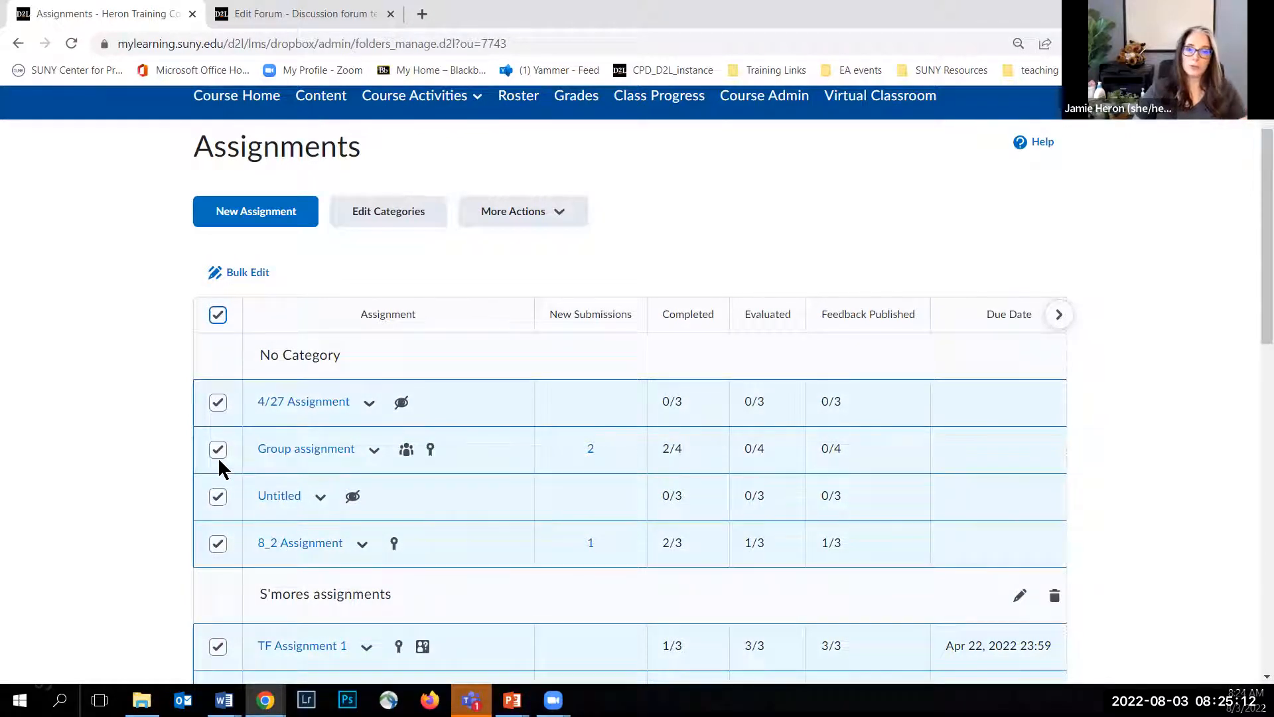
pyautogui.click(224, 282)
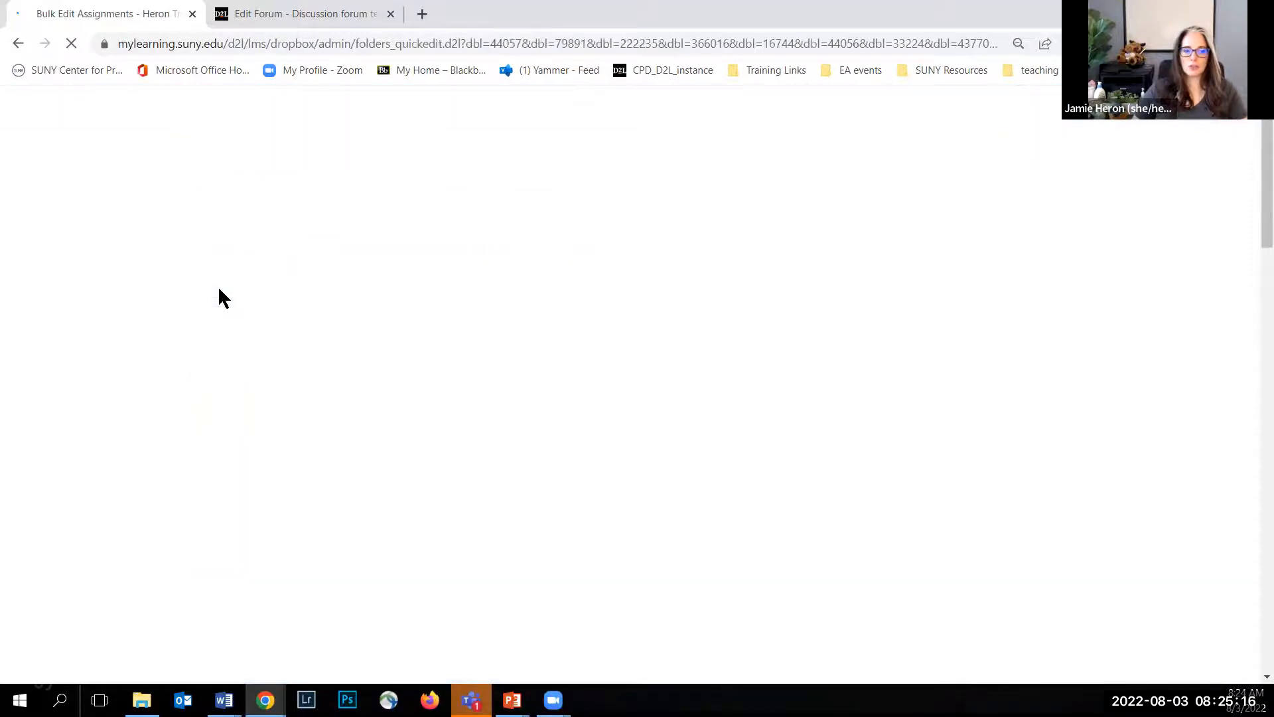
pyautogui.scroll(-1, 161, 318)
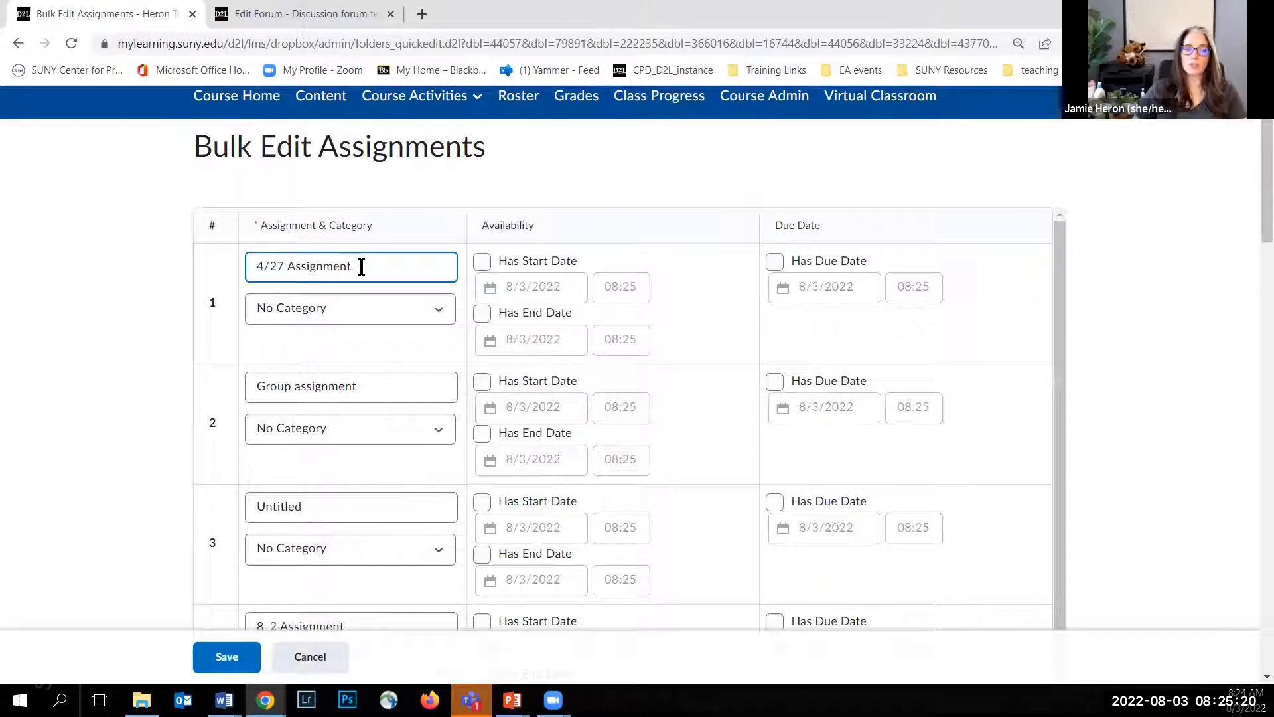
pyautogui.click(428, 308)
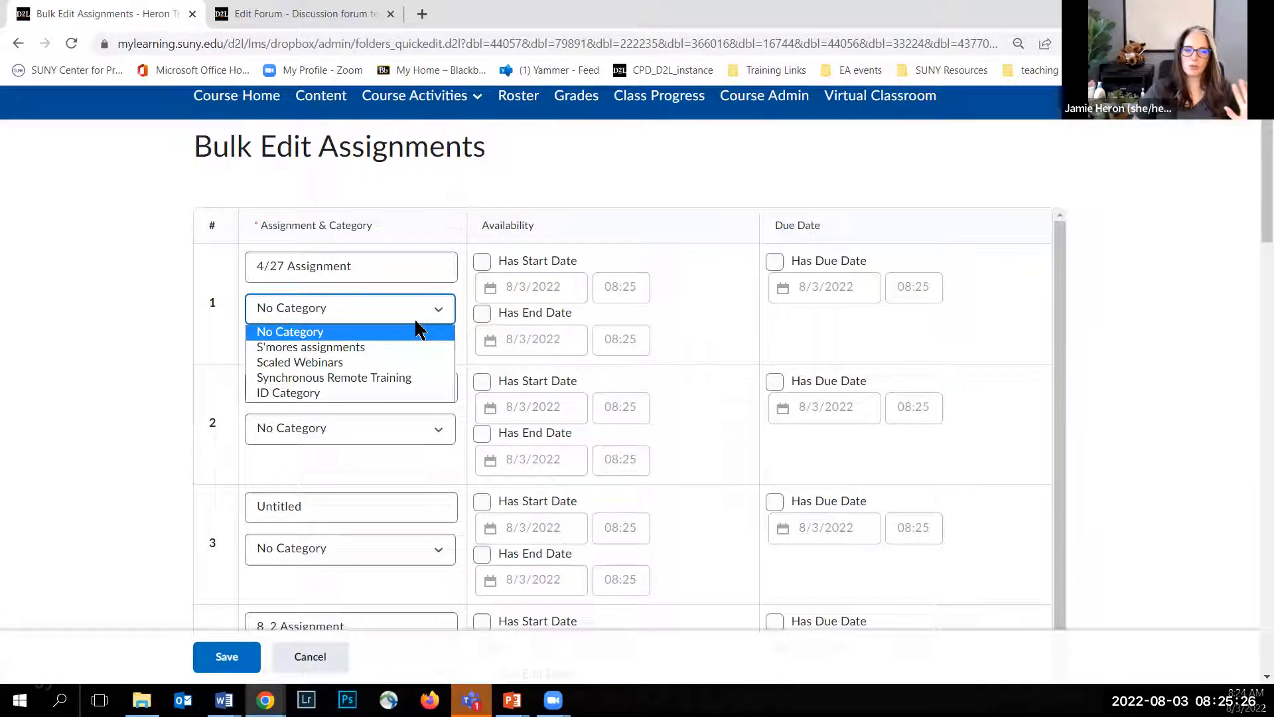
pyautogui.click(600, 173)
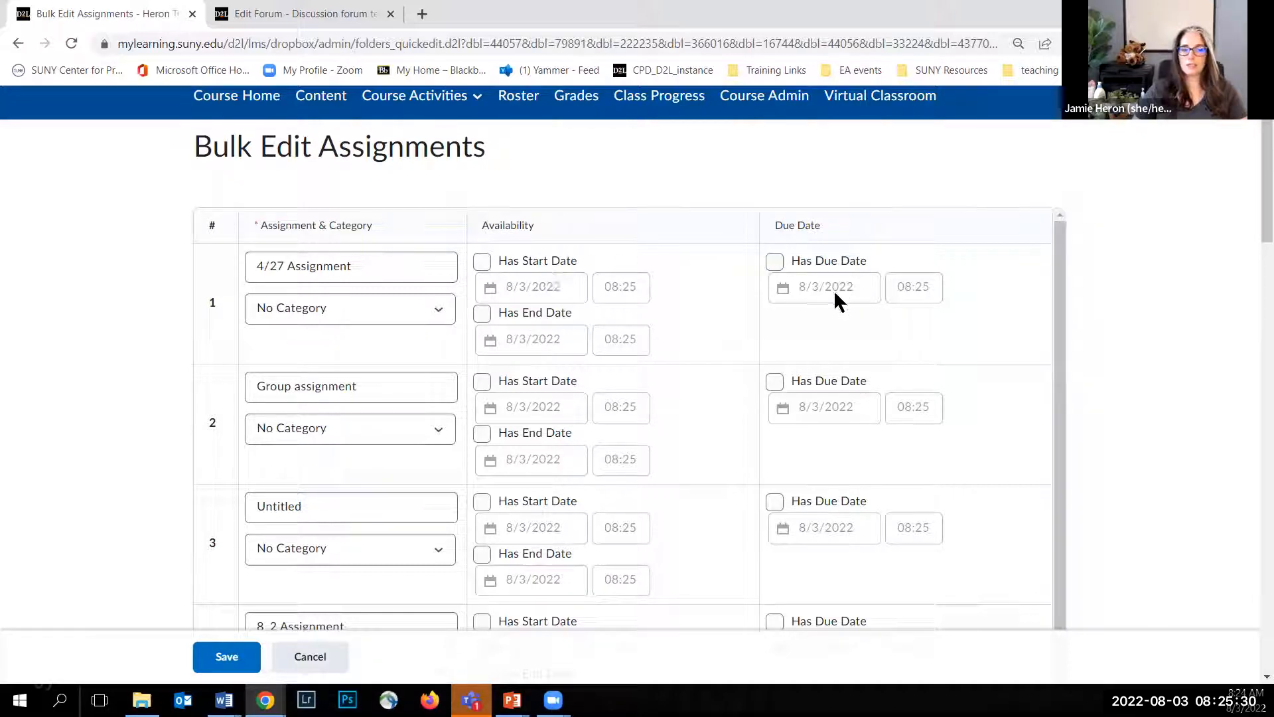
pyautogui.click(315, 667)
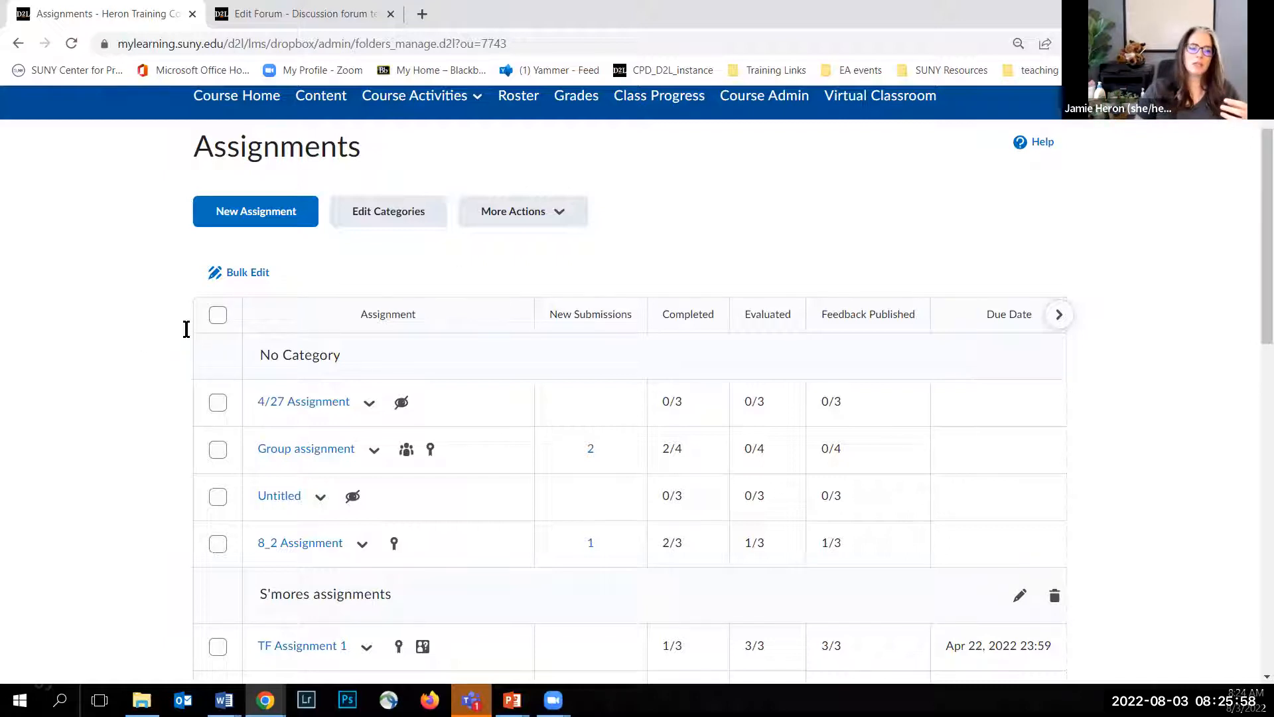
# Step: Look through the assignment categories in the list and review the additional actions available for assignments
pyautogui.scroll(-1, 72, 290)
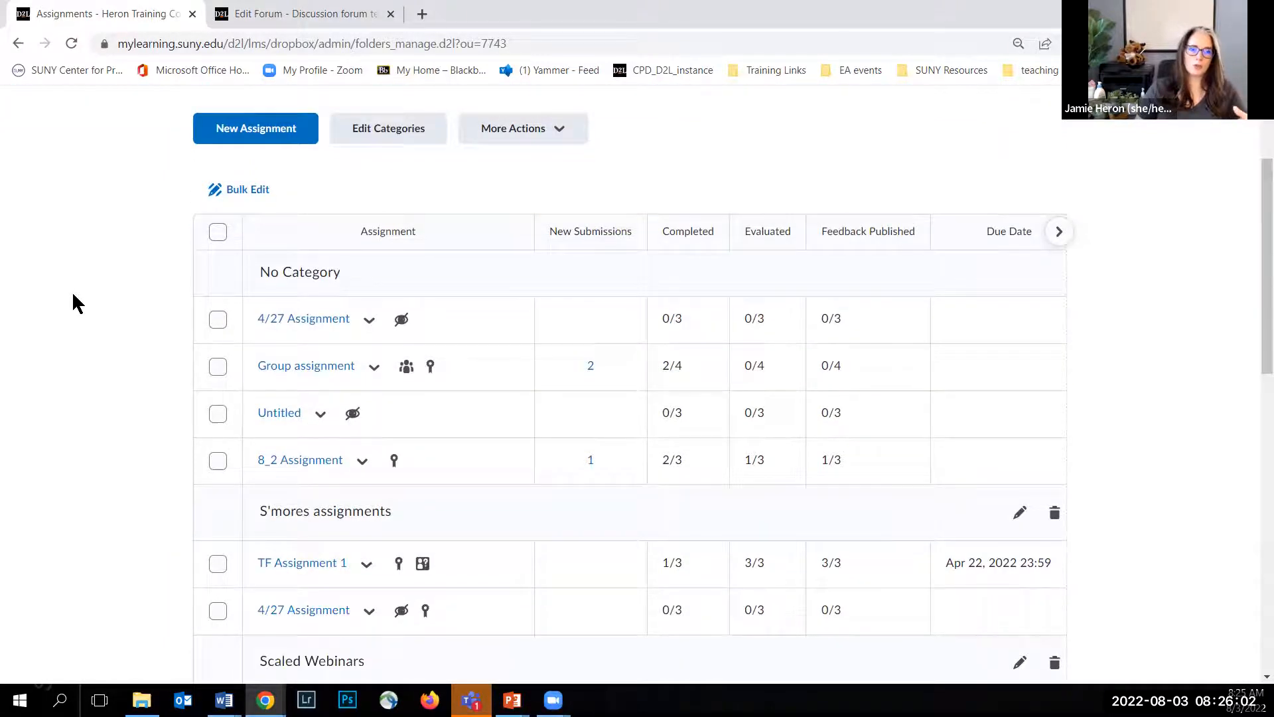
pyautogui.scroll(-1, 73, 294)
pyautogui.scroll(-1, 75, 299)
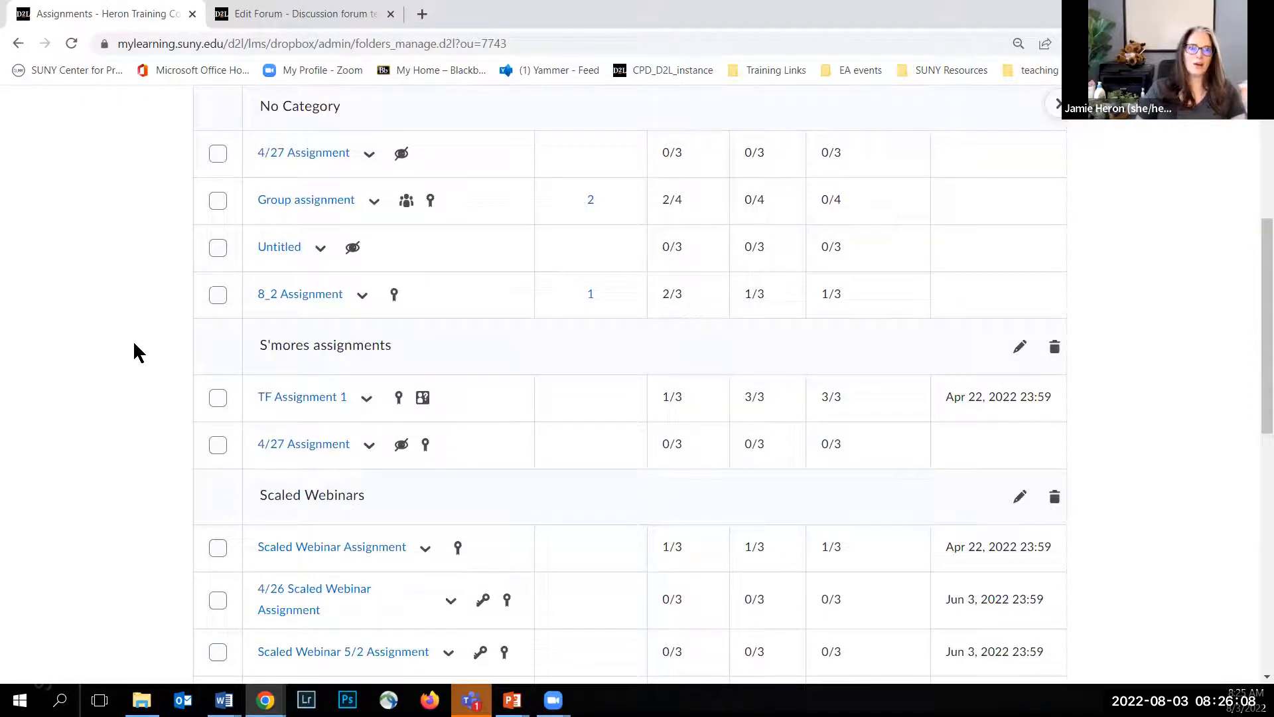
pyautogui.scroll(-1, 145, 362)
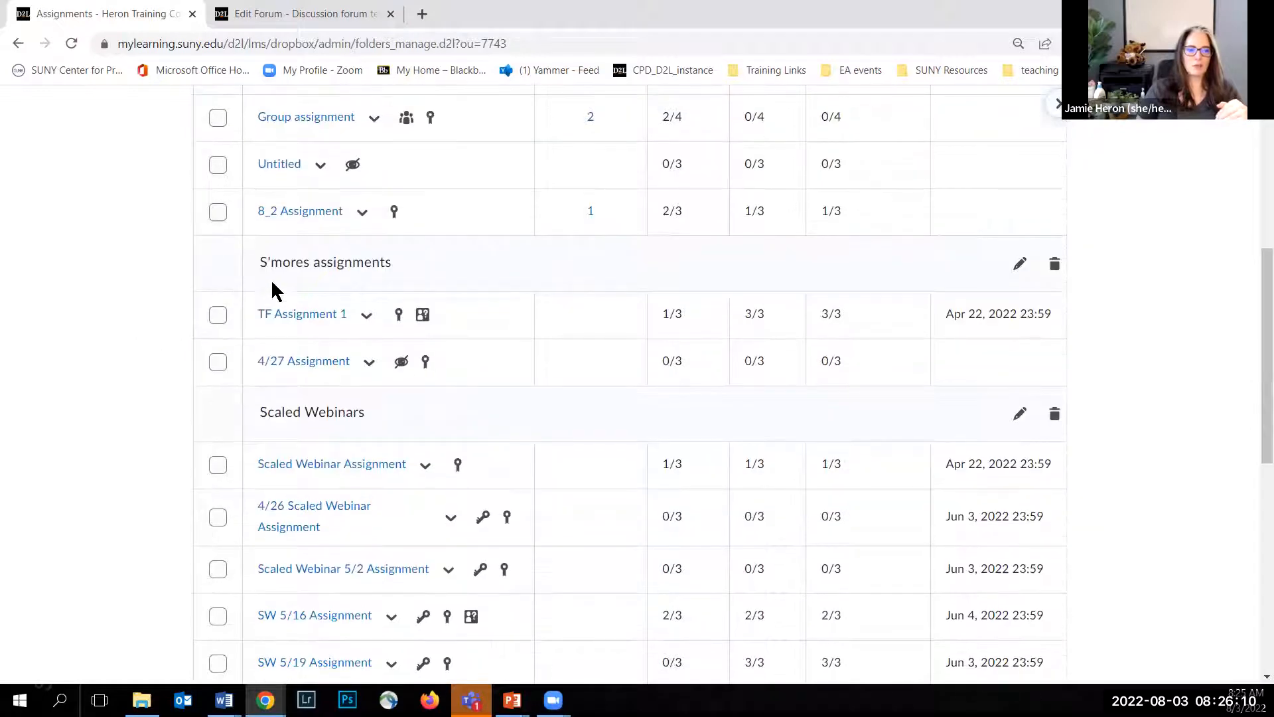
pyautogui.scroll(-2, 294, 335)
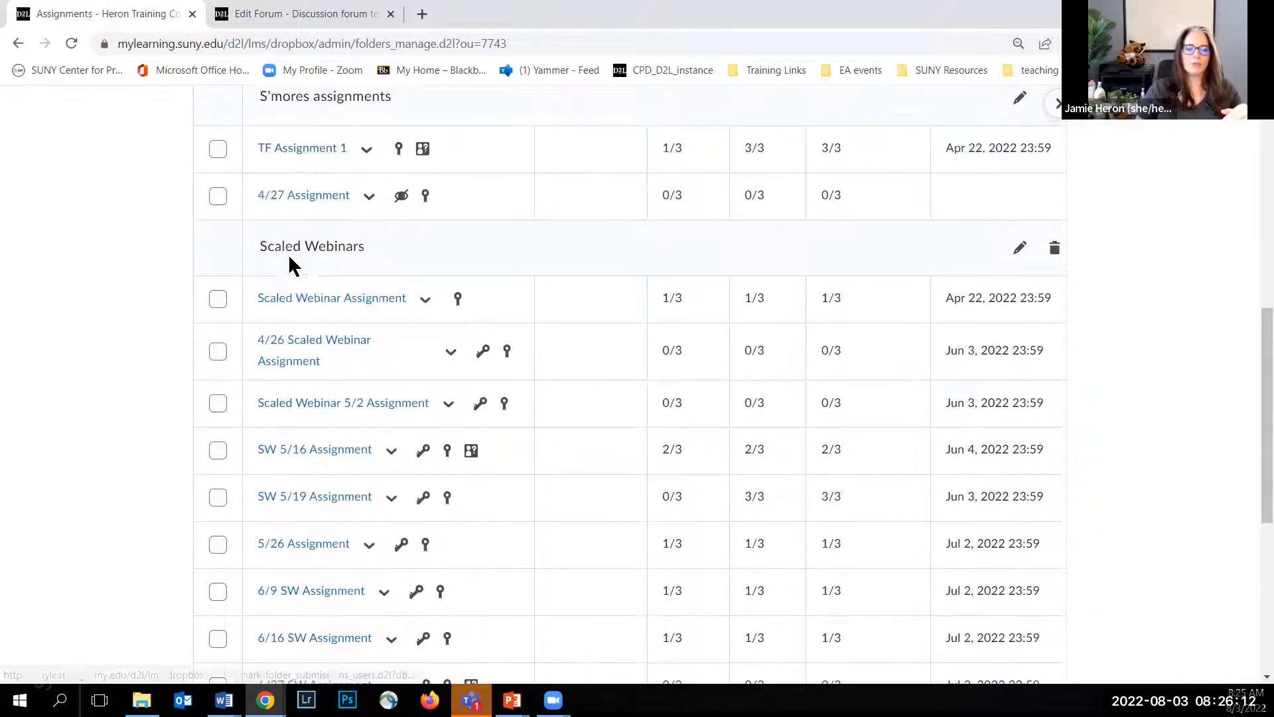
pyautogui.scroll(-4, 296, 265)
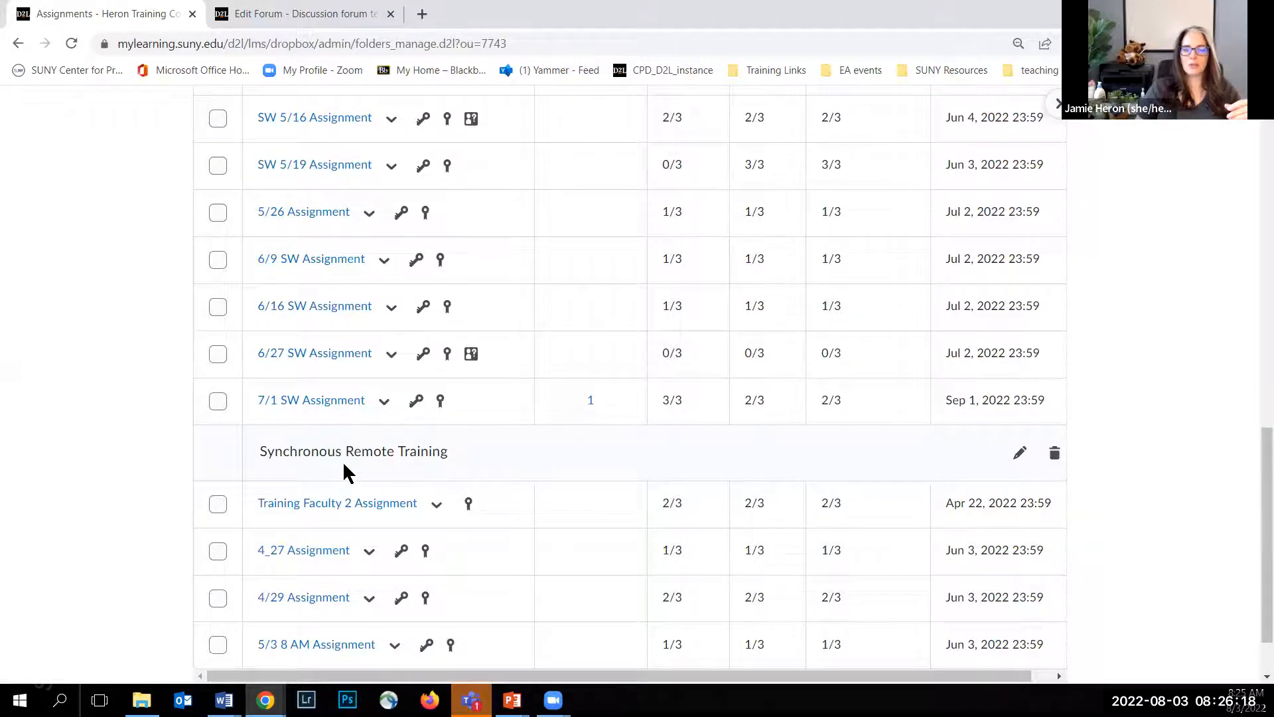
pyautogui.scroll(10, 342, 457)
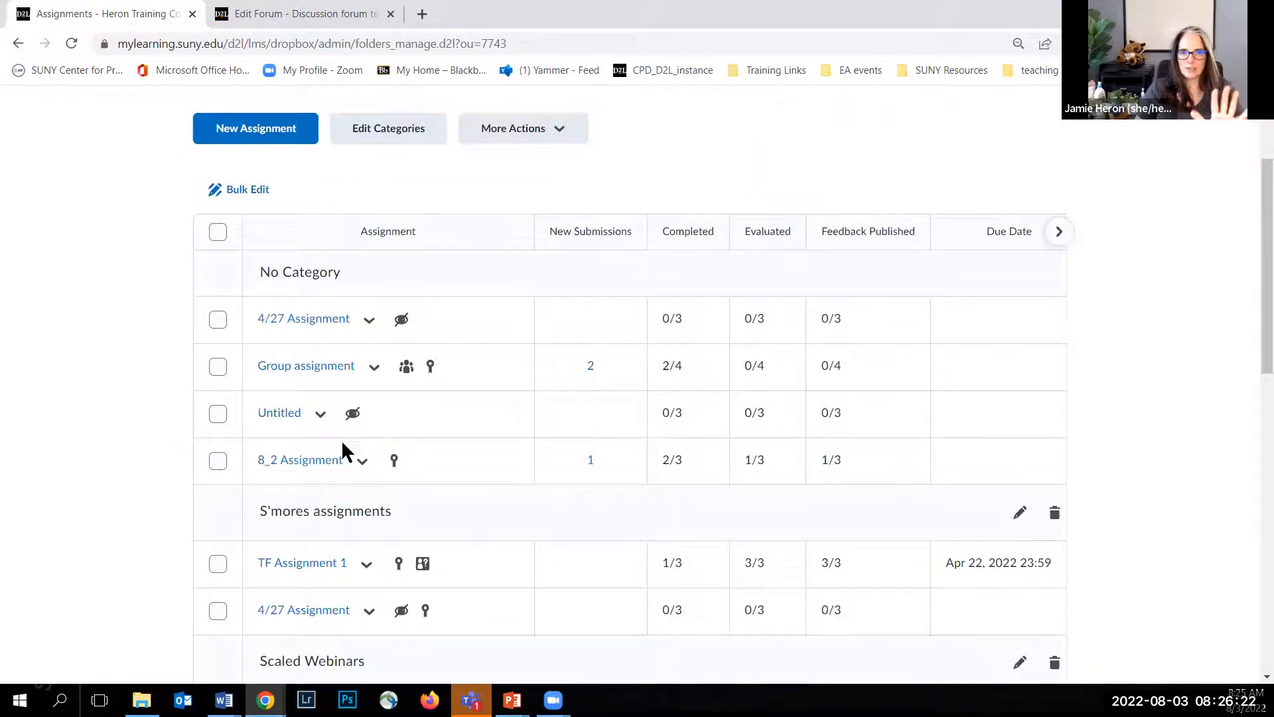
pyautogui.scroll(1, 480, 225)
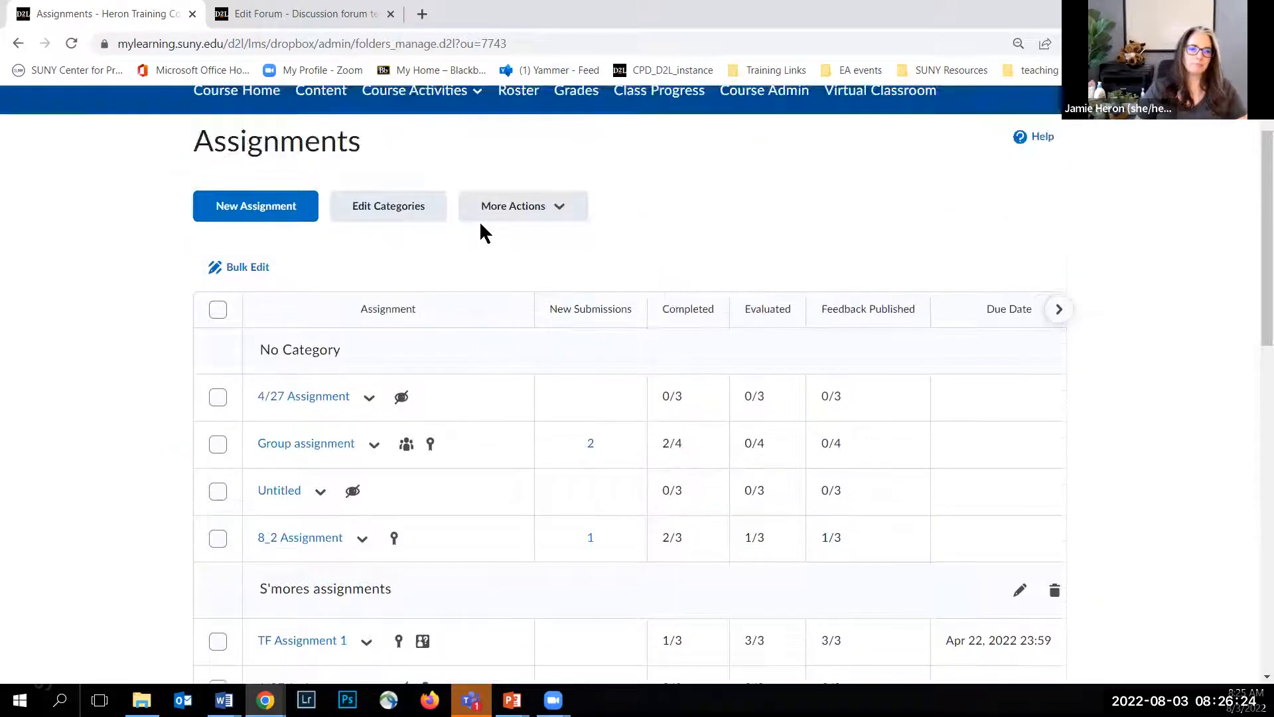
pyautogui.click(549, 219)
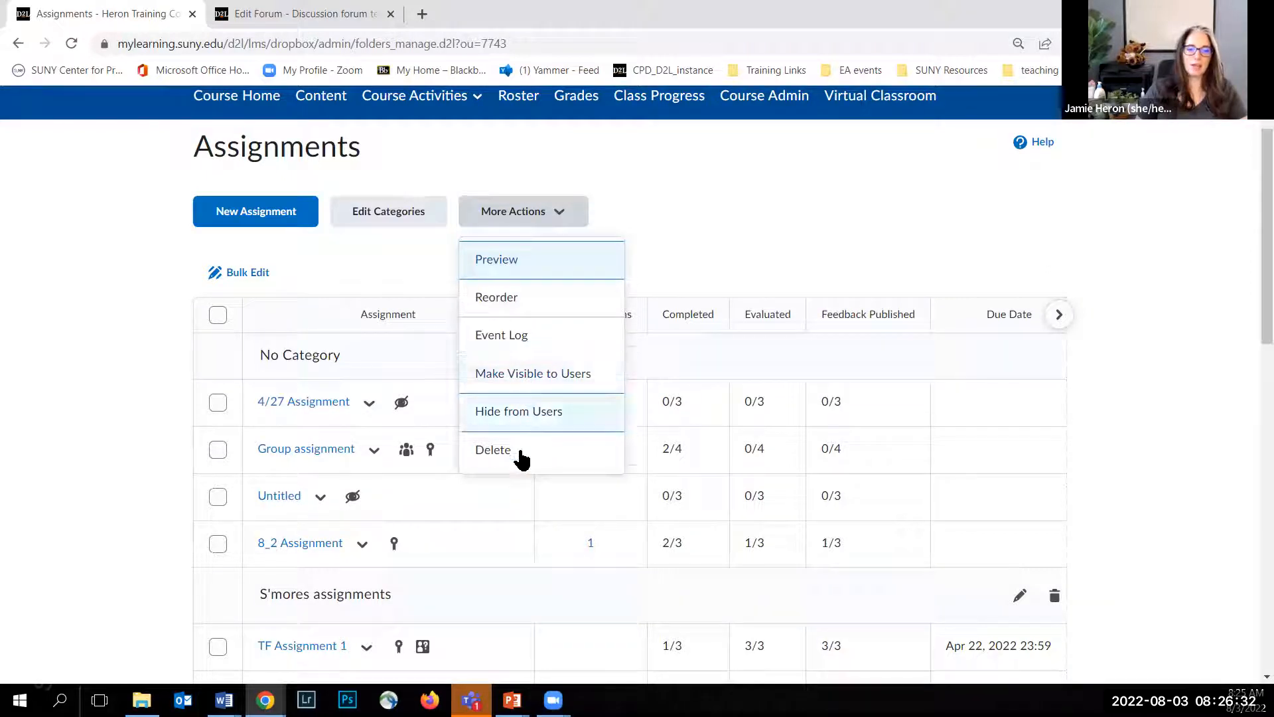
pyautogui.click(344, 254)
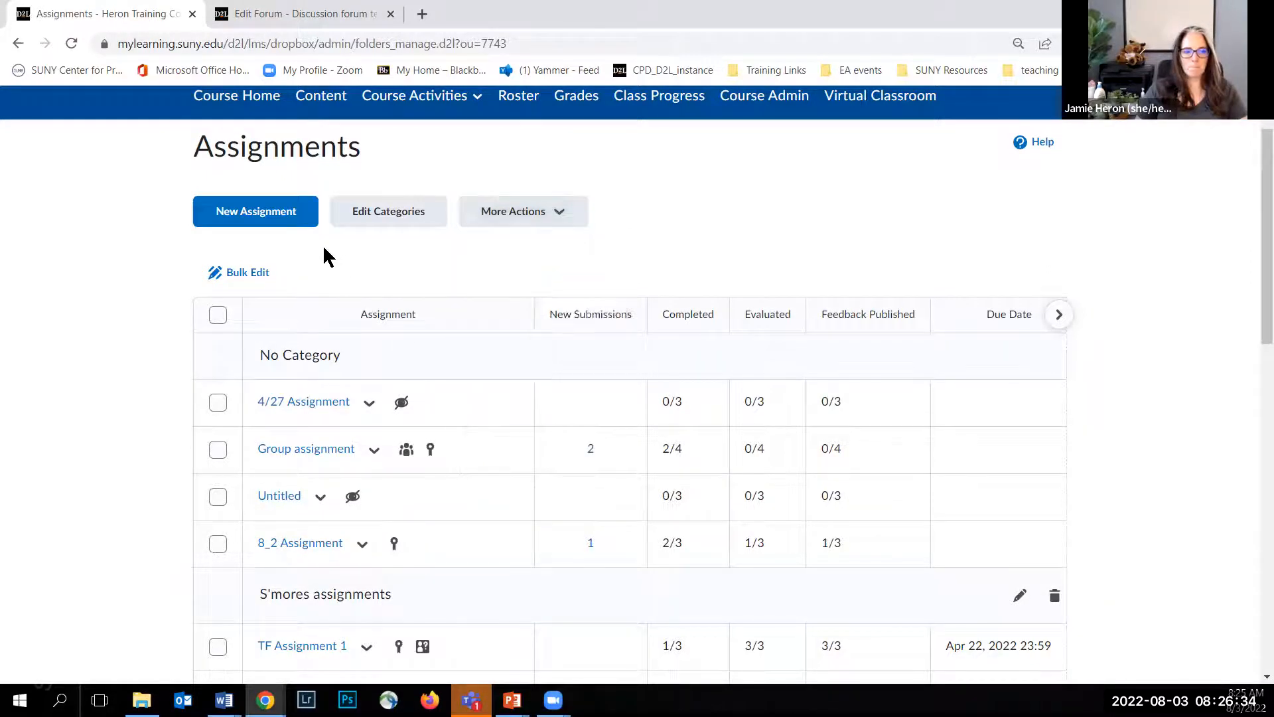
# Step: Create a new assignment named "8_2 Assignment" and set its grade out of 100 points
pyautogui.click(268, 223)
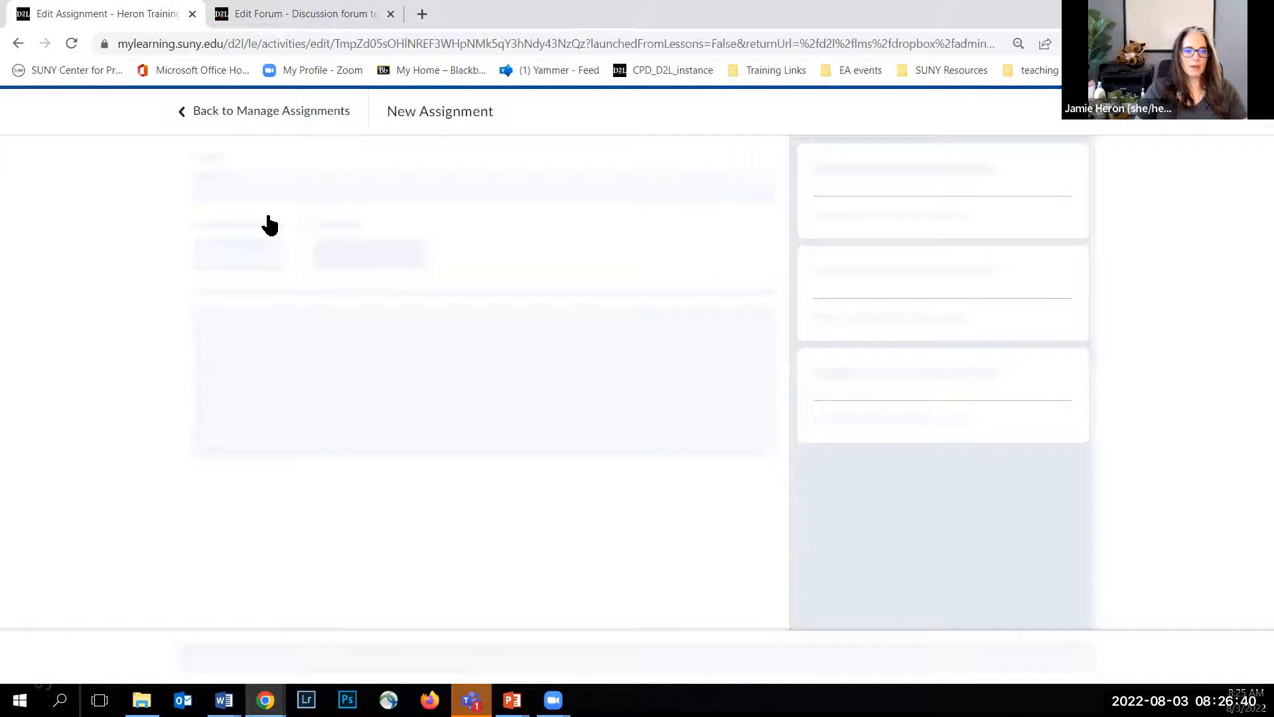
pyautogui.moveTo(259, 191); pyautogui.dragTo(213, 186)
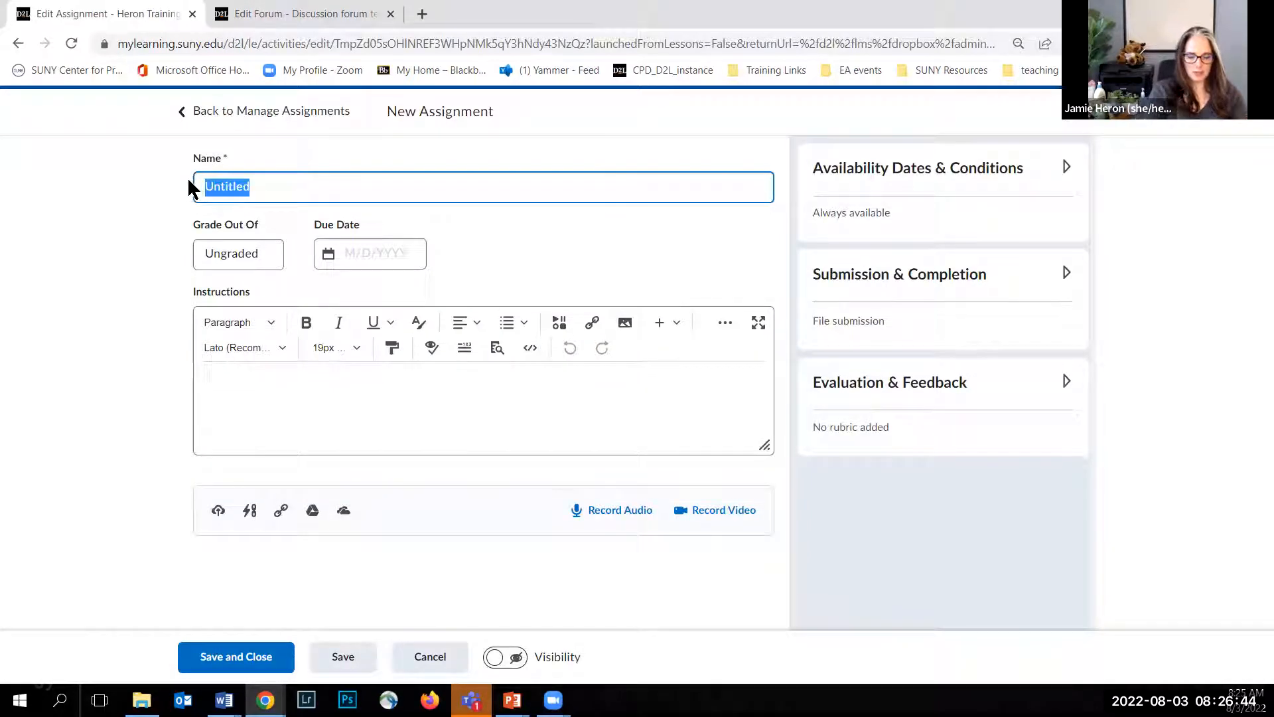
pyautogui.write('*_')
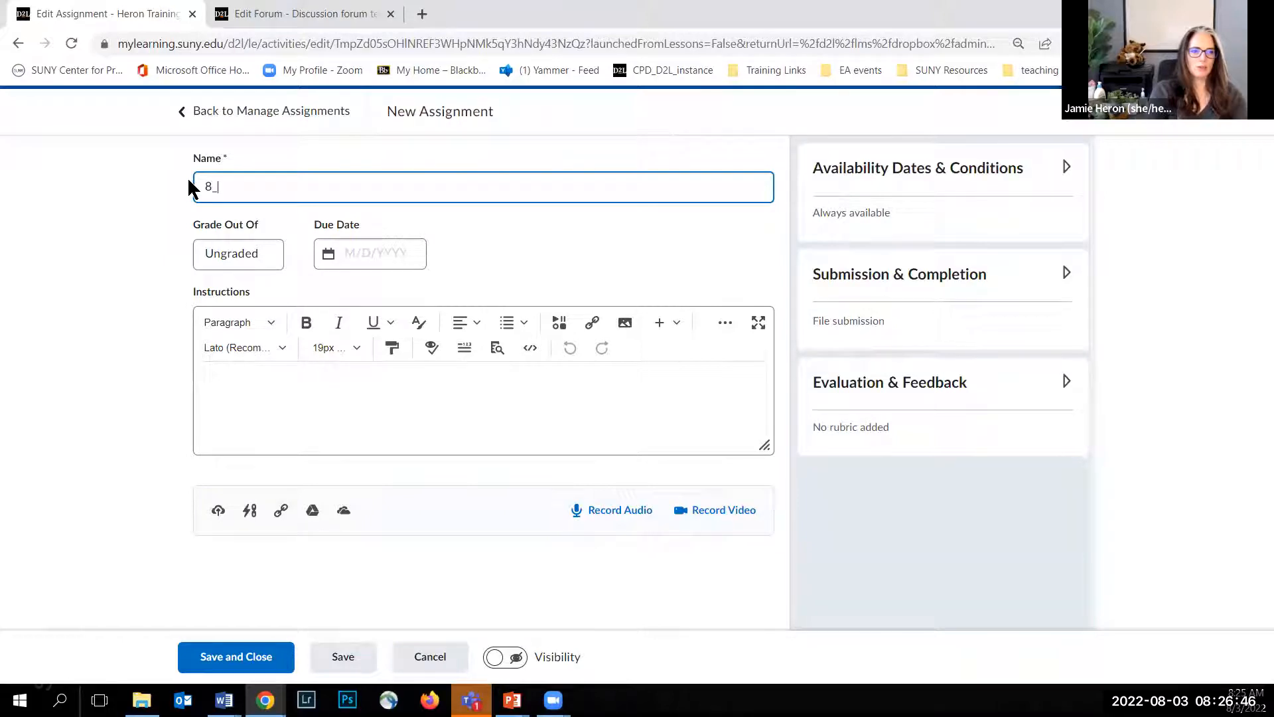
pyautogui.write('2 Assignment')
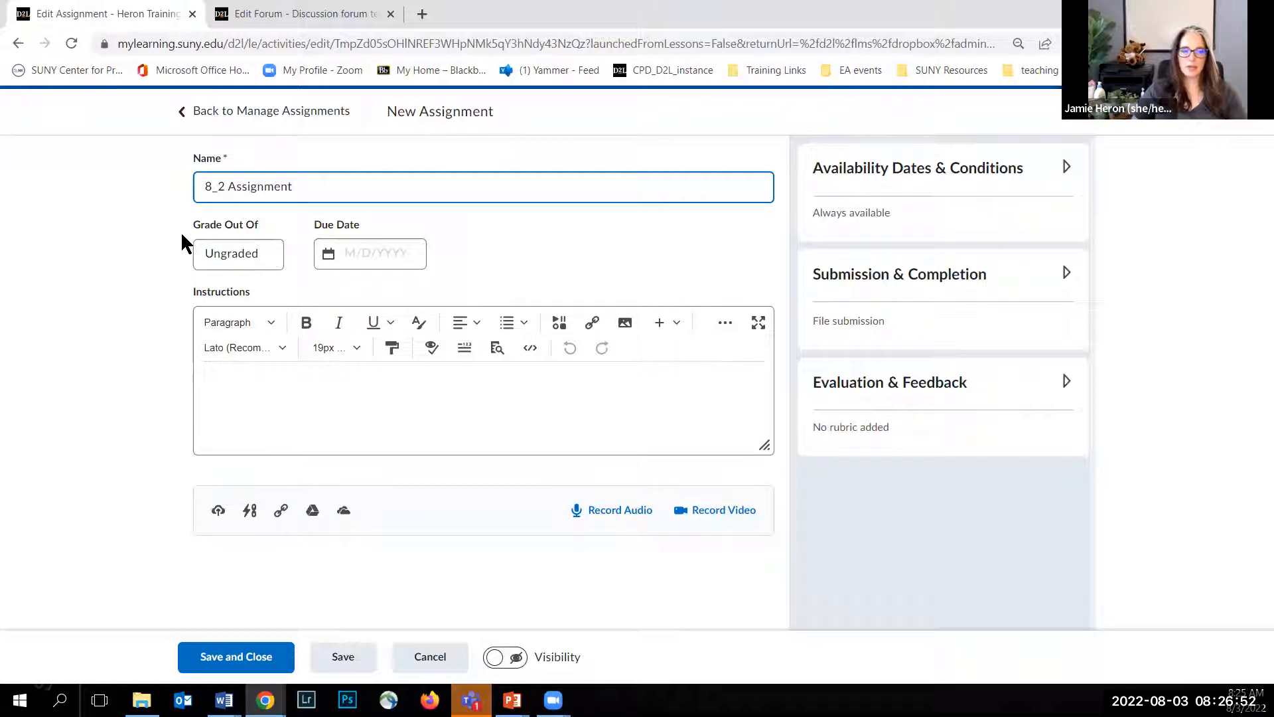
pyautogui.click(212, 263)
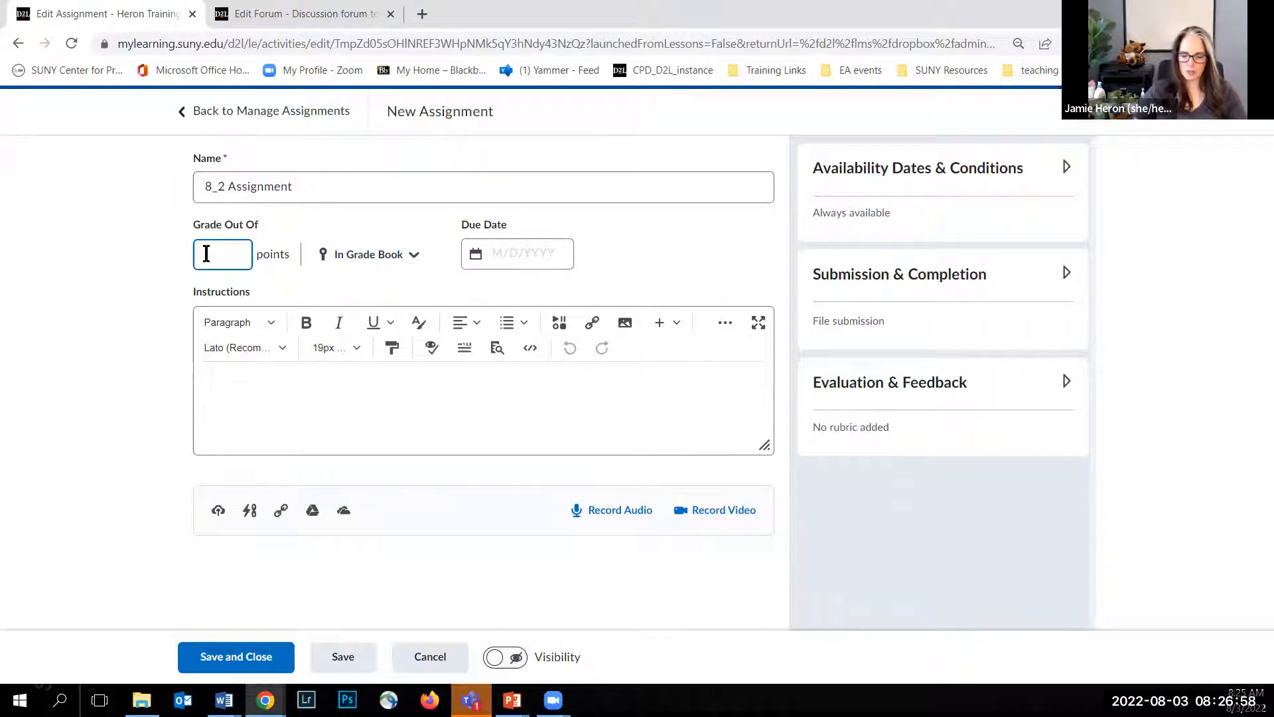
pyautogui.write('100')
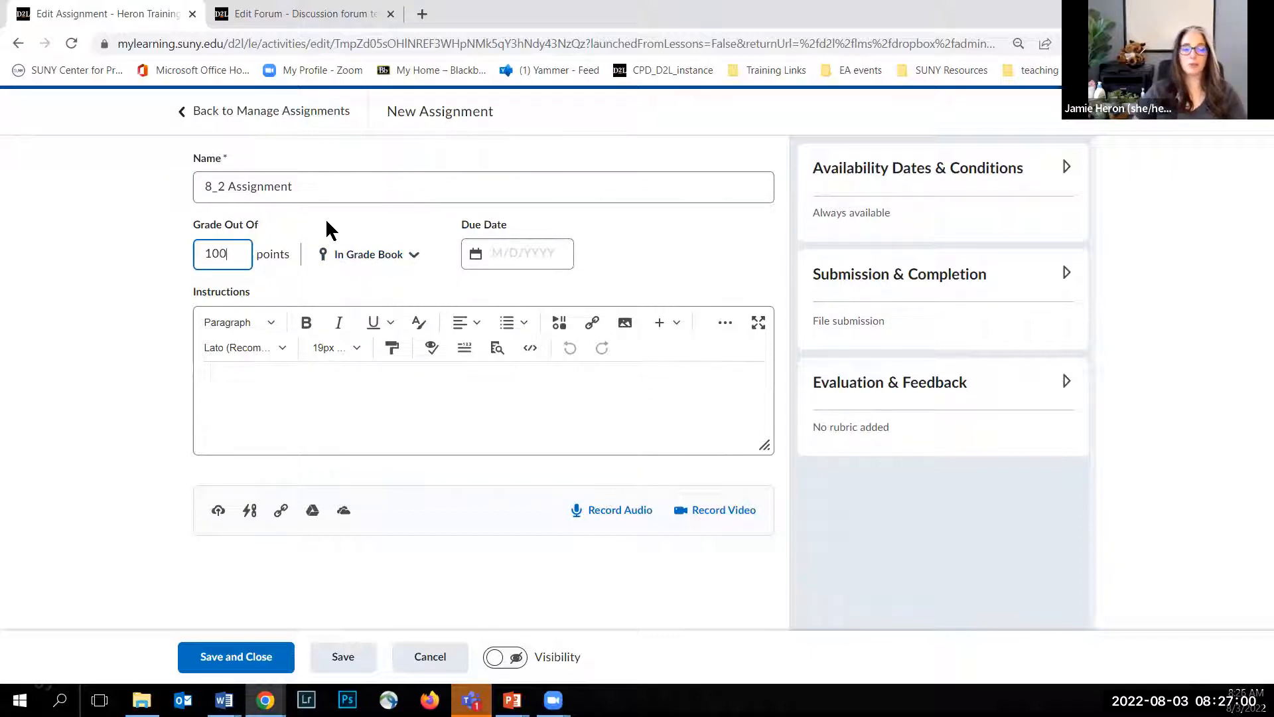
# Step: Link the 8_2 Assignment to a new grade item in the Written Assignments grade category
pyautogui.click(414, 256)
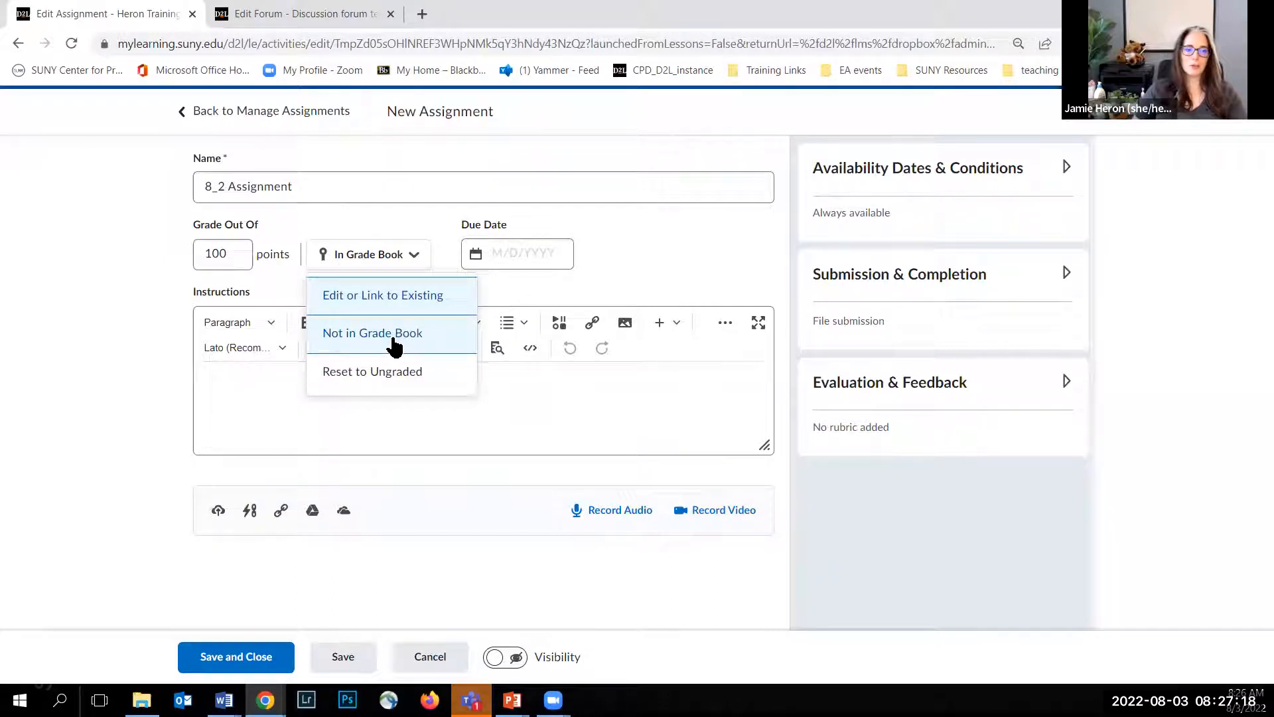
pyautogui.click(394, 299)
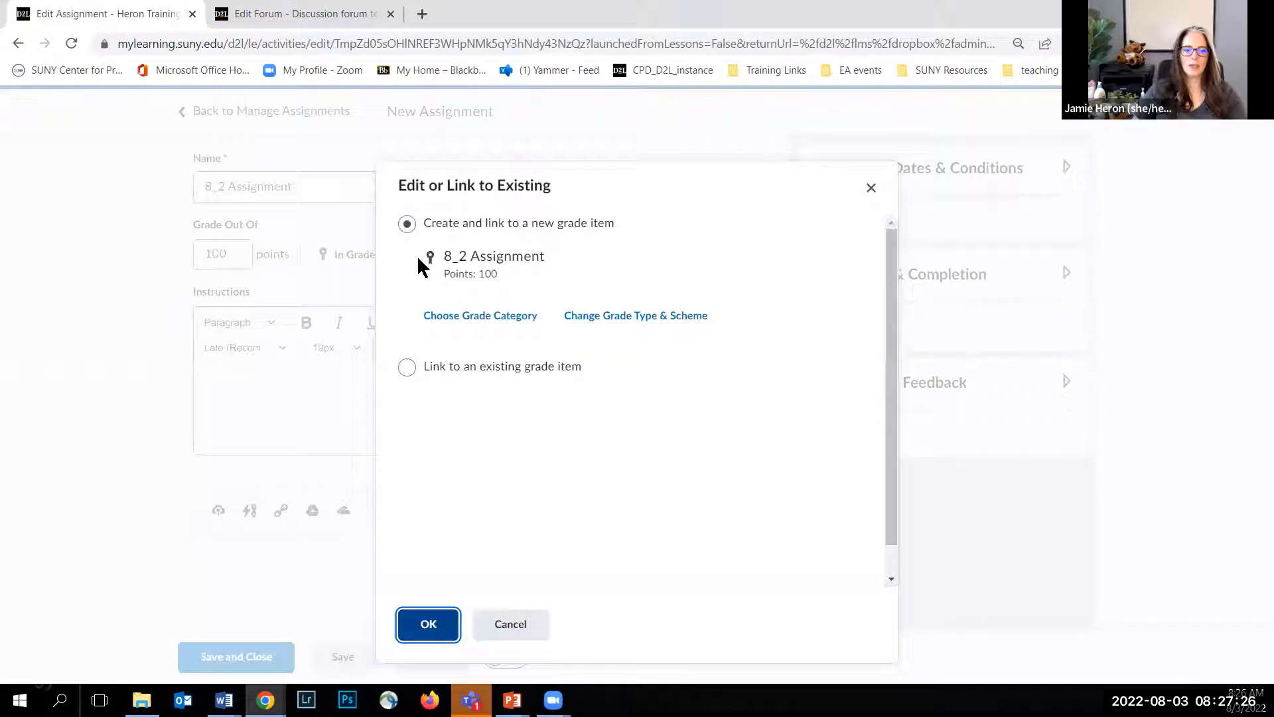
pyautogui.click(445, 318)
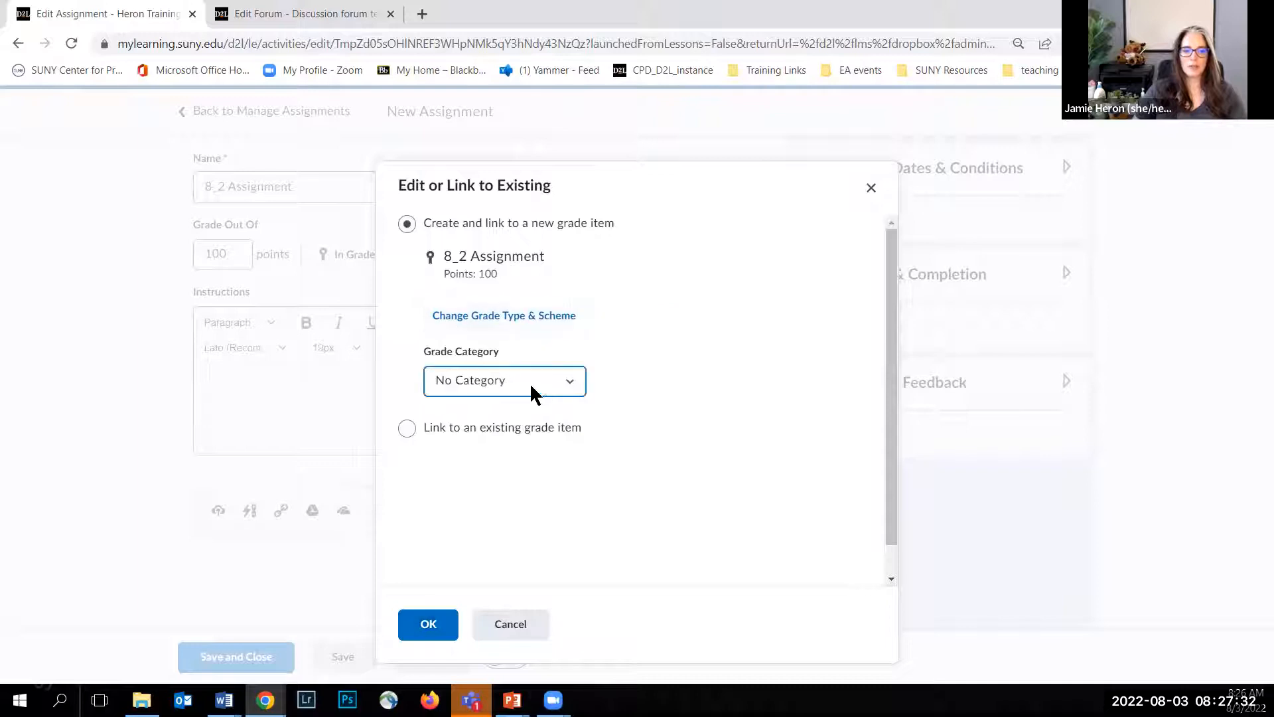
pyautogui.click(569, 388)
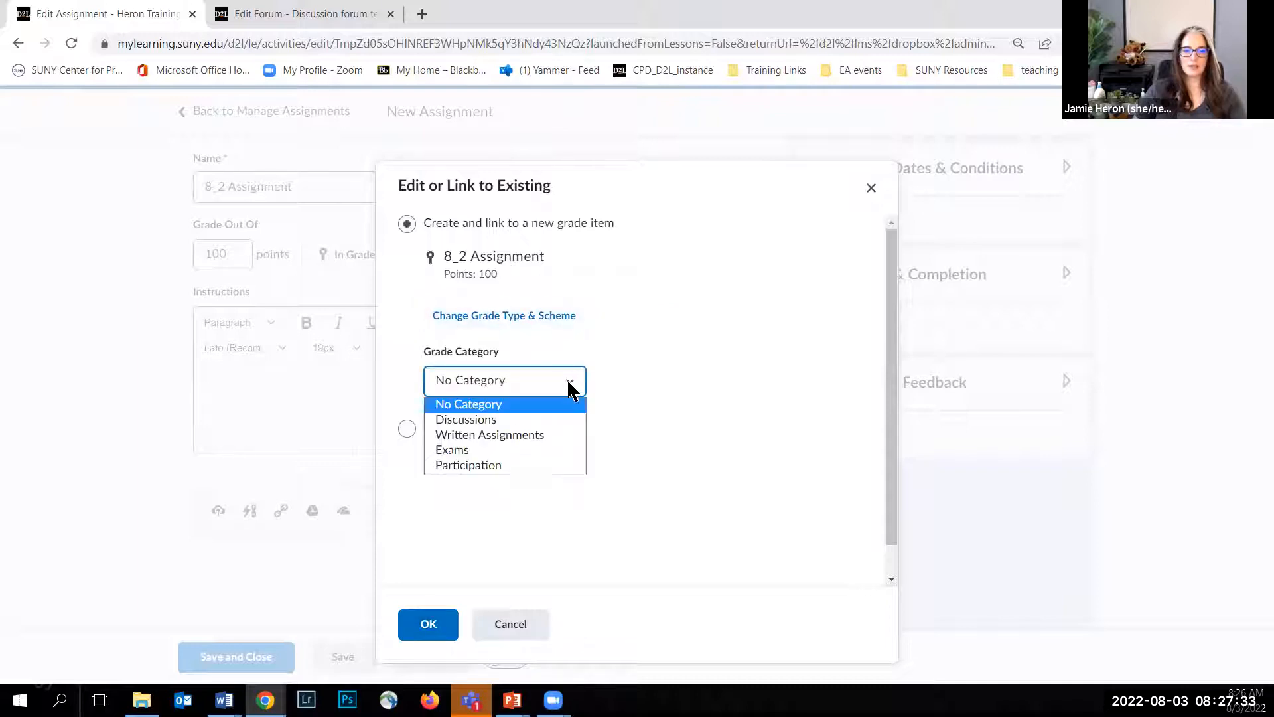
pyautogui.click(522, 432)
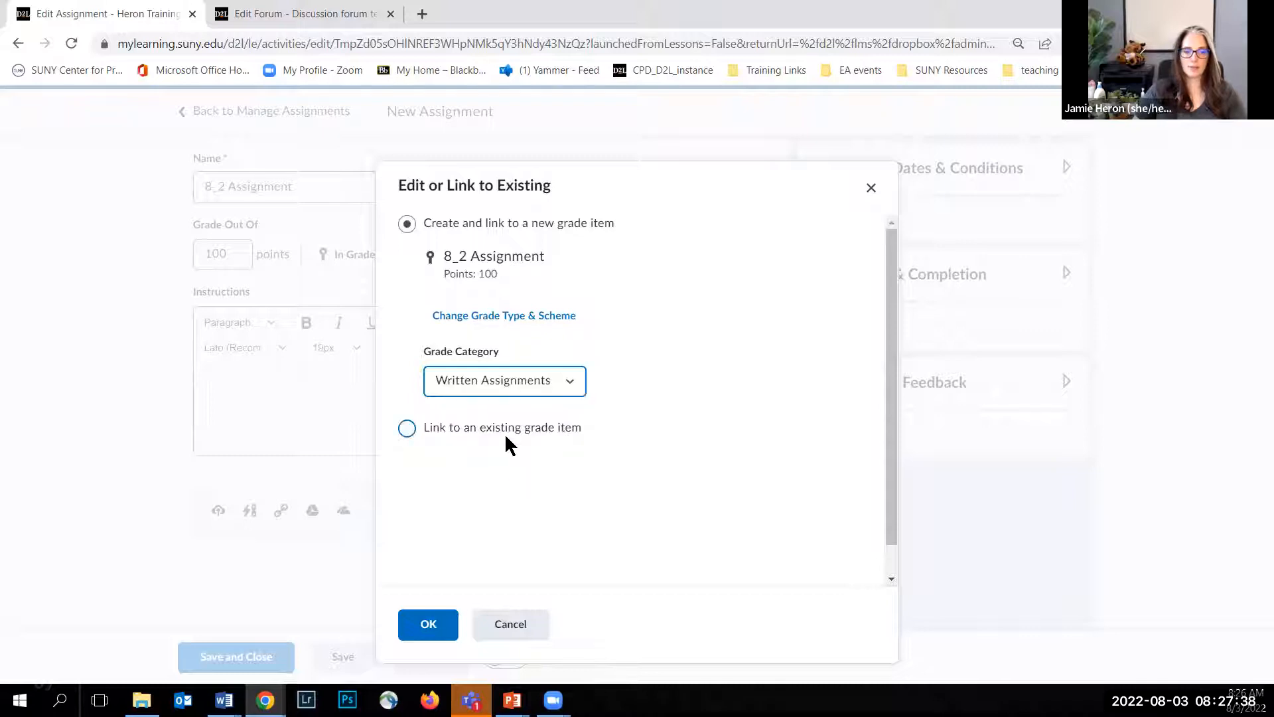
pyautogui.click(430, 635)
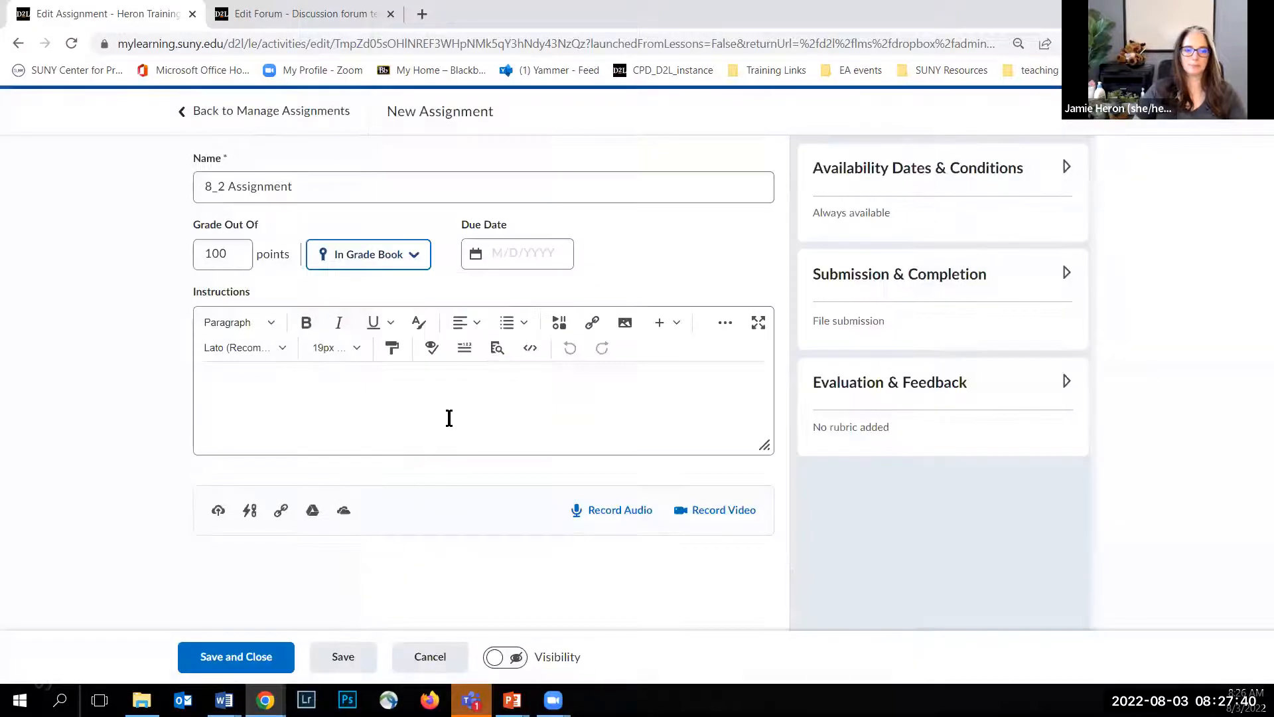
# Step: Set the assignment's due date to 9/3/2022, keeping the due time at 23:59
pyautogui.click(540, 253)
pyautogui.click(541, 253)
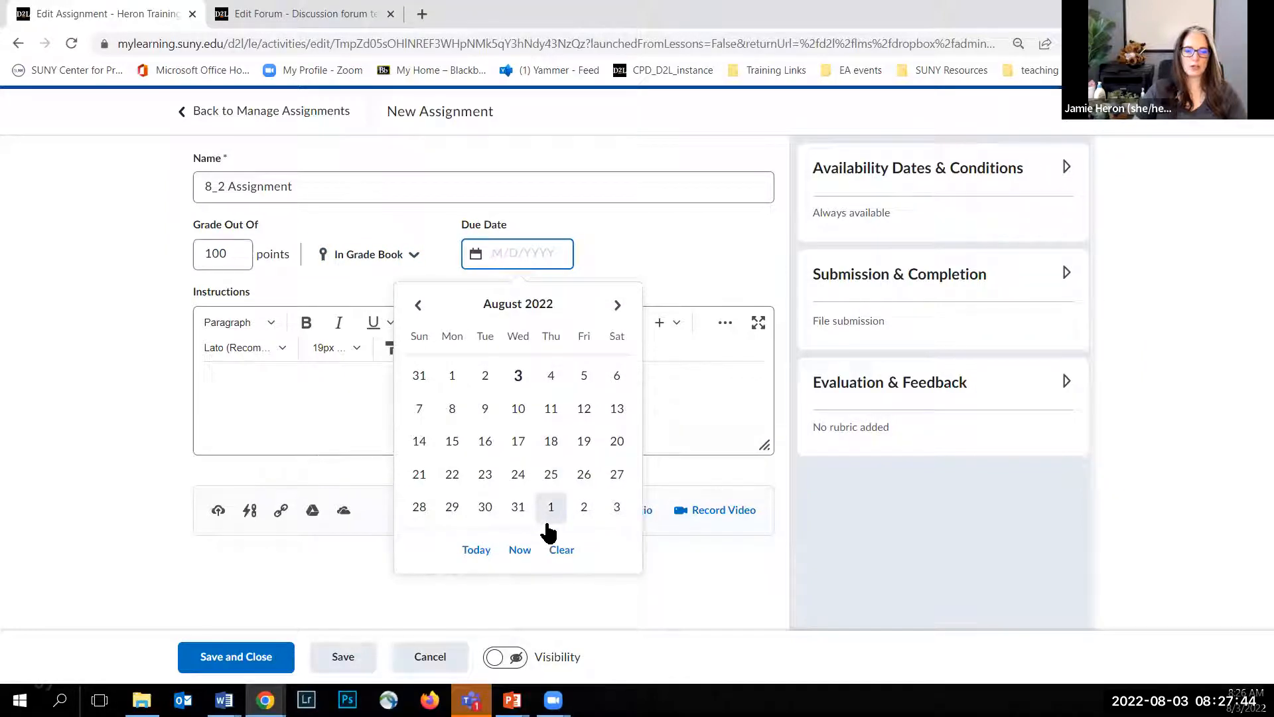
pyautogui.click(617, 510)
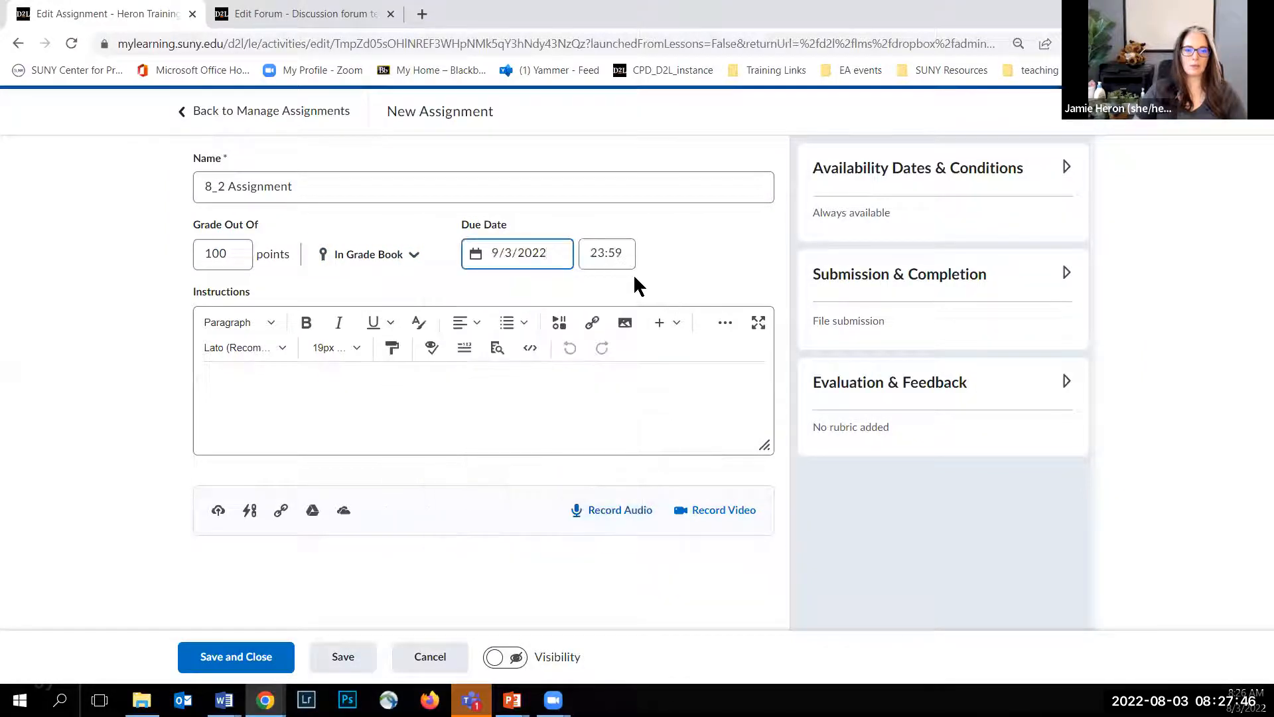
pyautogui.click(588, 261)
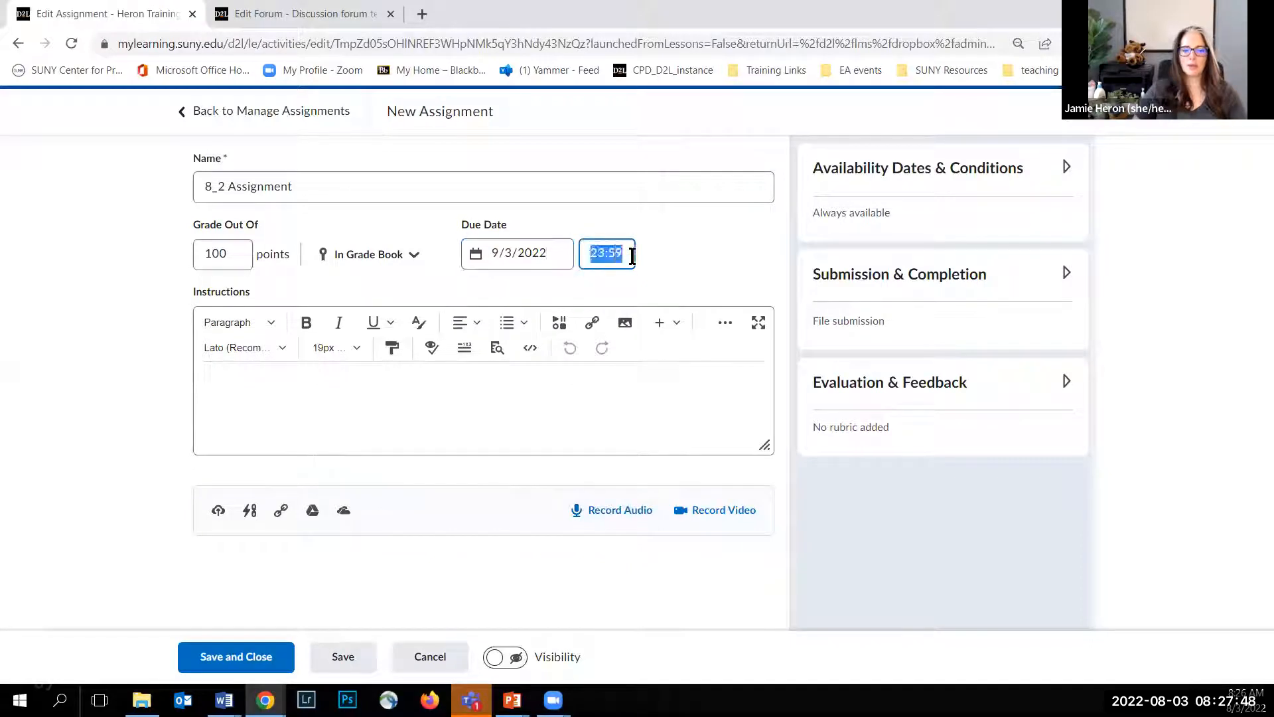
pyautogui.click(682, 263)
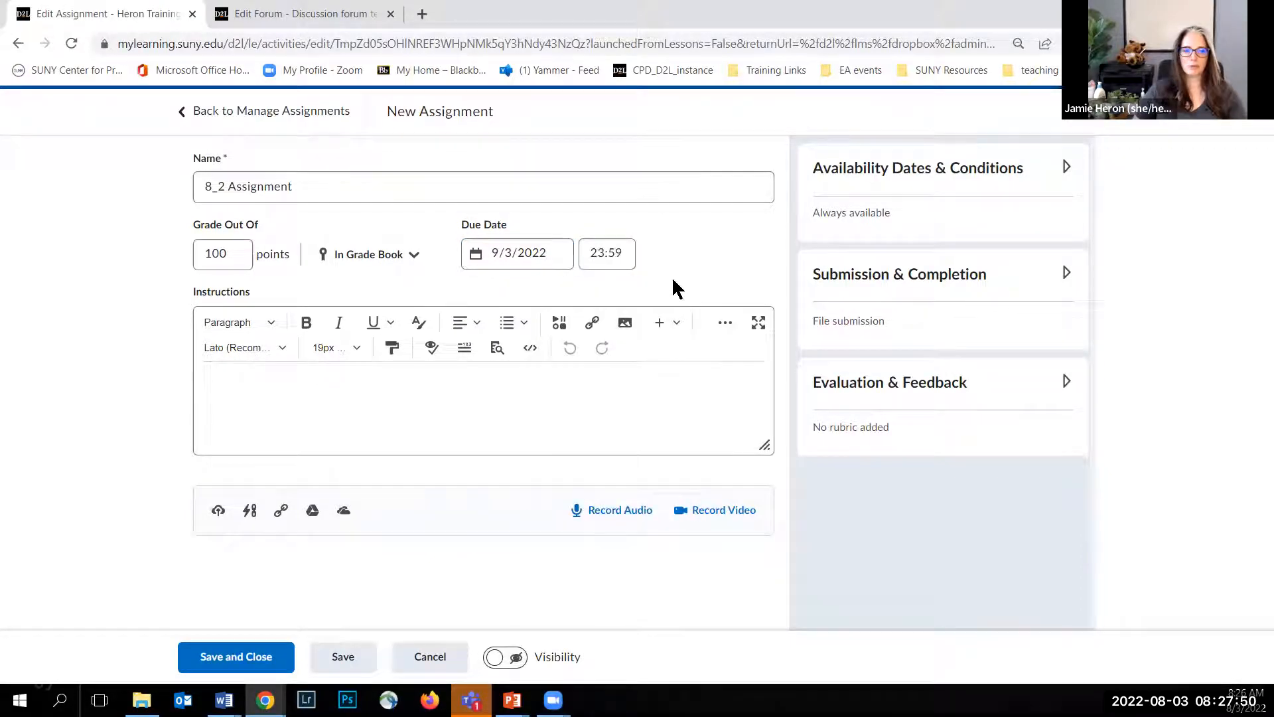
# Step: Paste the copied discussion template into the full-screen instructions editor and remove "Discussion Title:" from its main heading
pyautogui.click(759, 323)
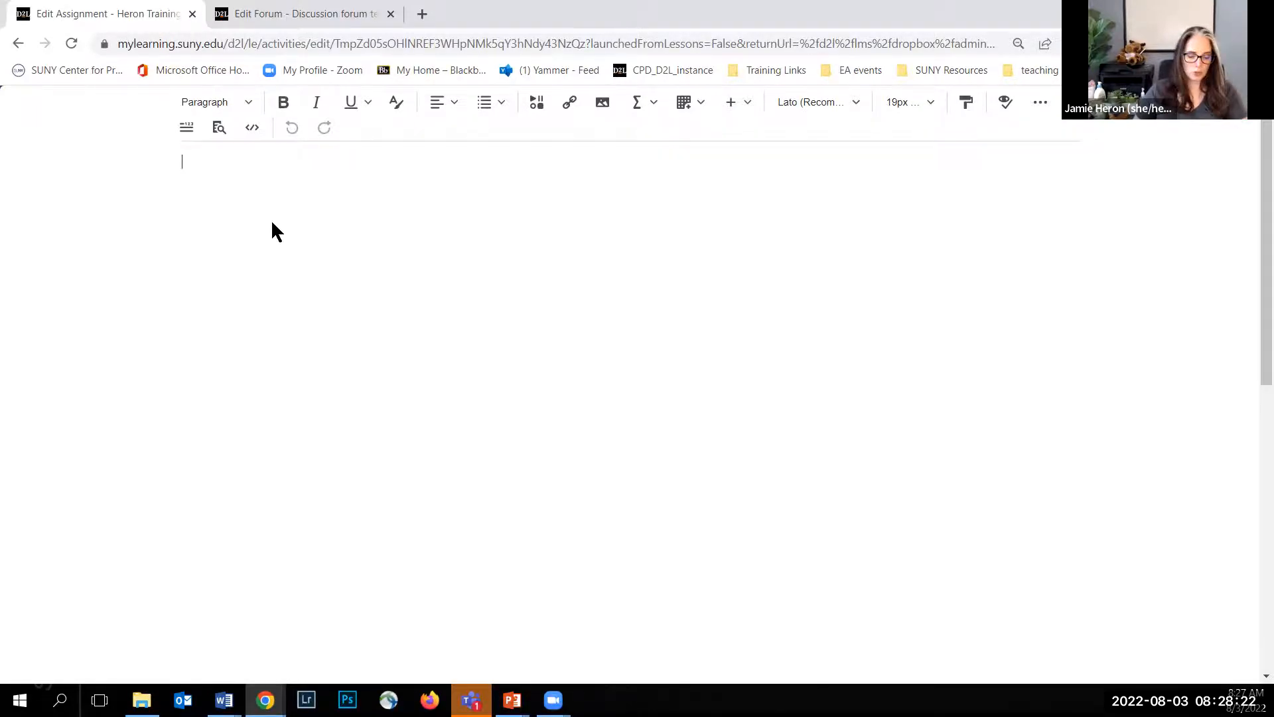
pyautogui.write('Discussion Title: Insert your title here Context: Provide some context, links to videos, references to chapter materials, references to lecture, etc. that helps students understand how this discussion forum ties into the course materials. It may also be helpful to tie this to a learning objective.  Students who understand "why" they are engaging in an activity are more willing to invest time and energy into that activity The Question: Pose a question, questions, that will promote exploration, discovery, and conversation.  Consider giving examples of what a successful response might look like. Main Post: For your main post you should...write a minimum of ___ words, include references/citations, express an opinion, etc.  Indicate when it would be due (e.g., your main post is due on Wednesday at midnight) Response Posts: For your response posts you should...post a minimum of ____ times, write a minimum of ___ words, include references/citations, etc. Indicate when they would be due (e.g., your response posts are due on Sunday at midnight).')
pyautogui.moveTo(183, 164); pyautogui.dragTo(397, 178)
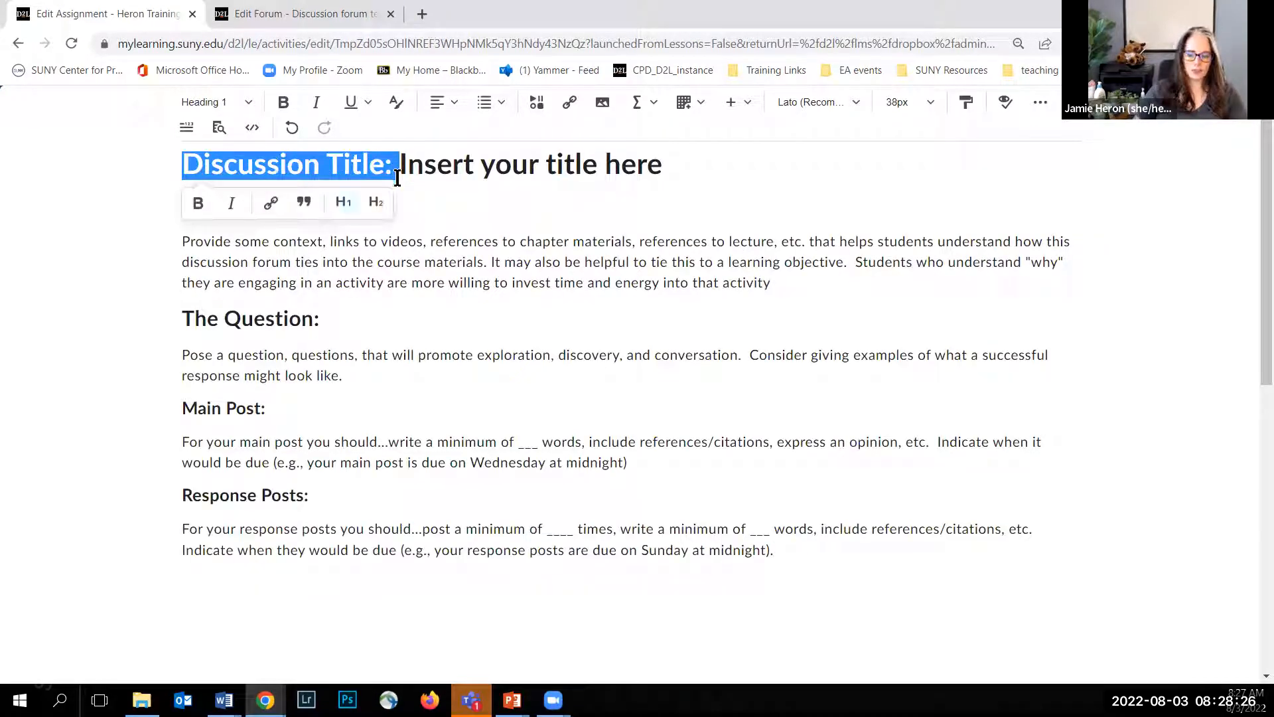
pyautogui.press('BackSpace')
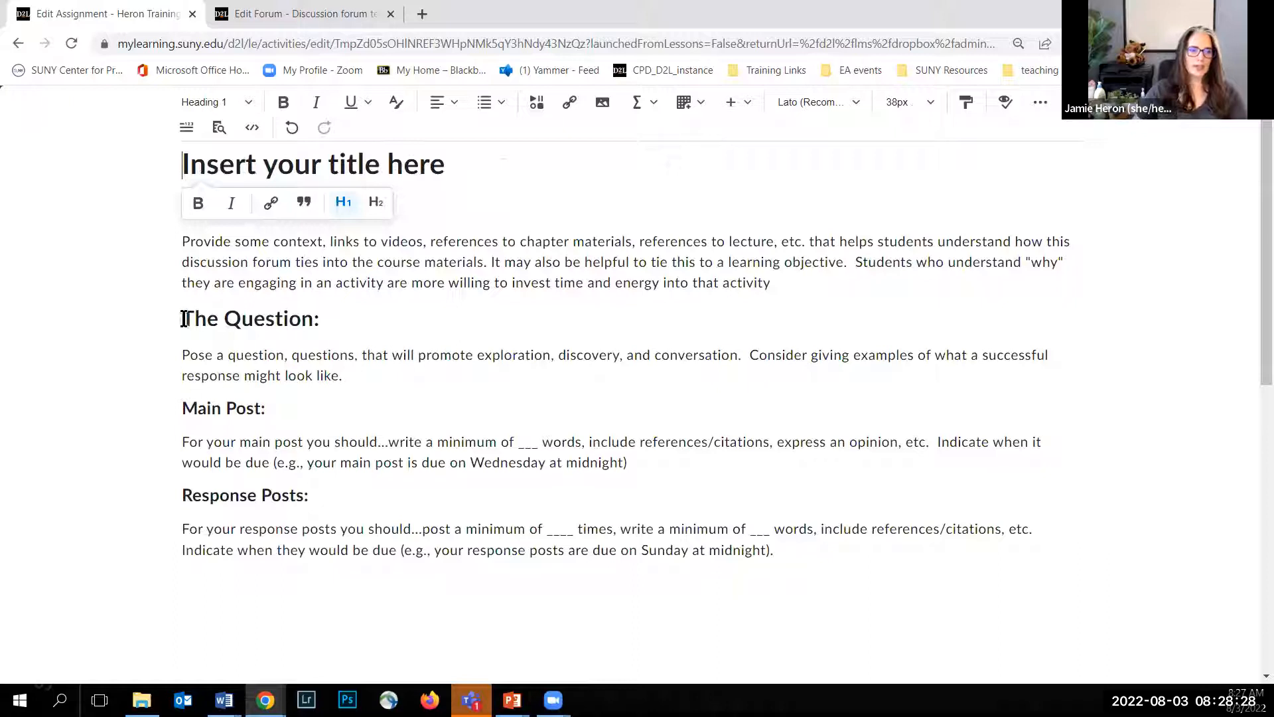
# Step: Replace the heading "The Question:" with "Instructions" and the heading "Main Post:" with "Criteria:"
pyautogui.moveTo(184, 321); pyautogui.dragTo(338, 323)
pyautogui.write('Instructions')
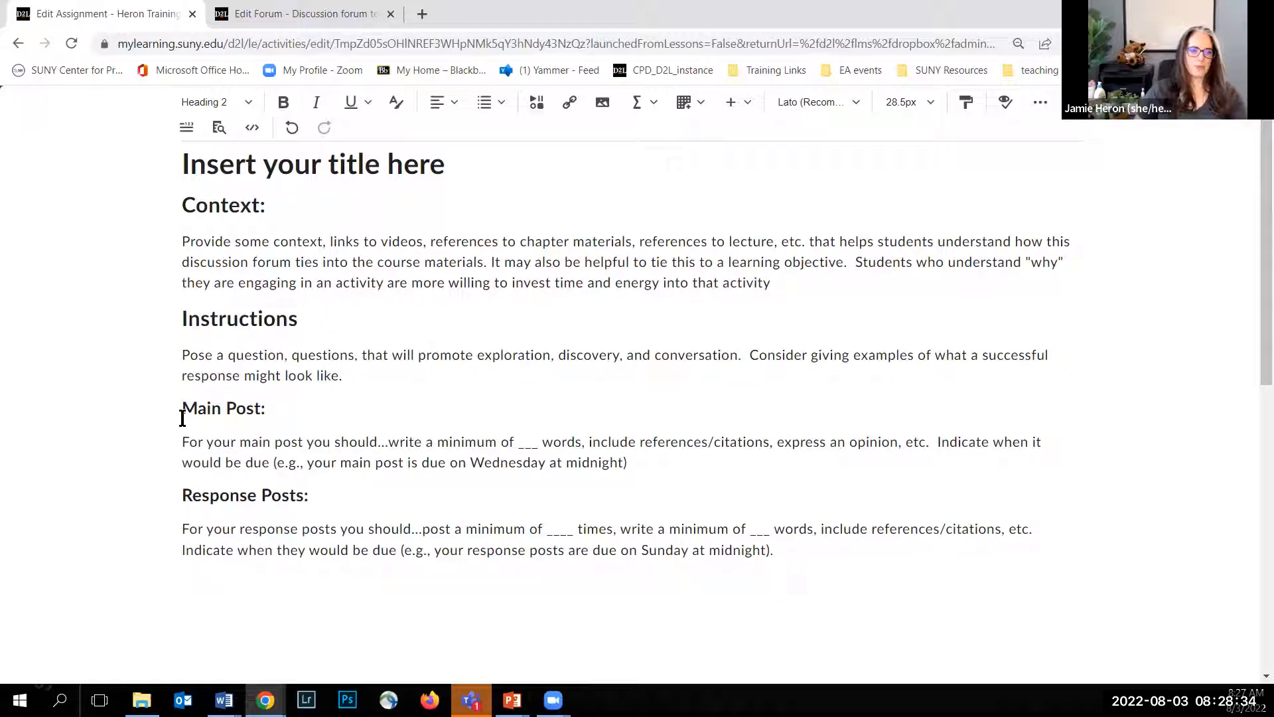
pyautogui.moveTo(180, 410); pyautogui.dragTo(298, 440)
pyautogui.click(196, 406)
pyautogui.tripleClick(201, 407)
pyautogui.write('Crite')
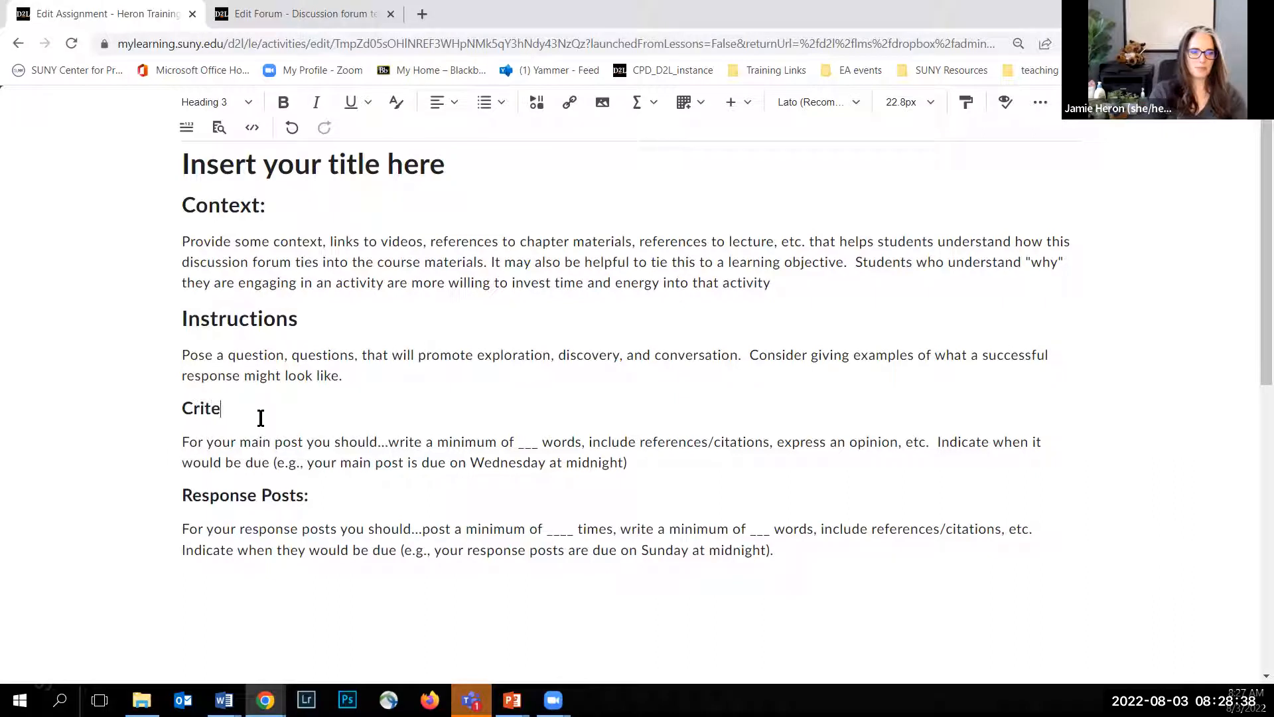
pyautogui.write('ria:')
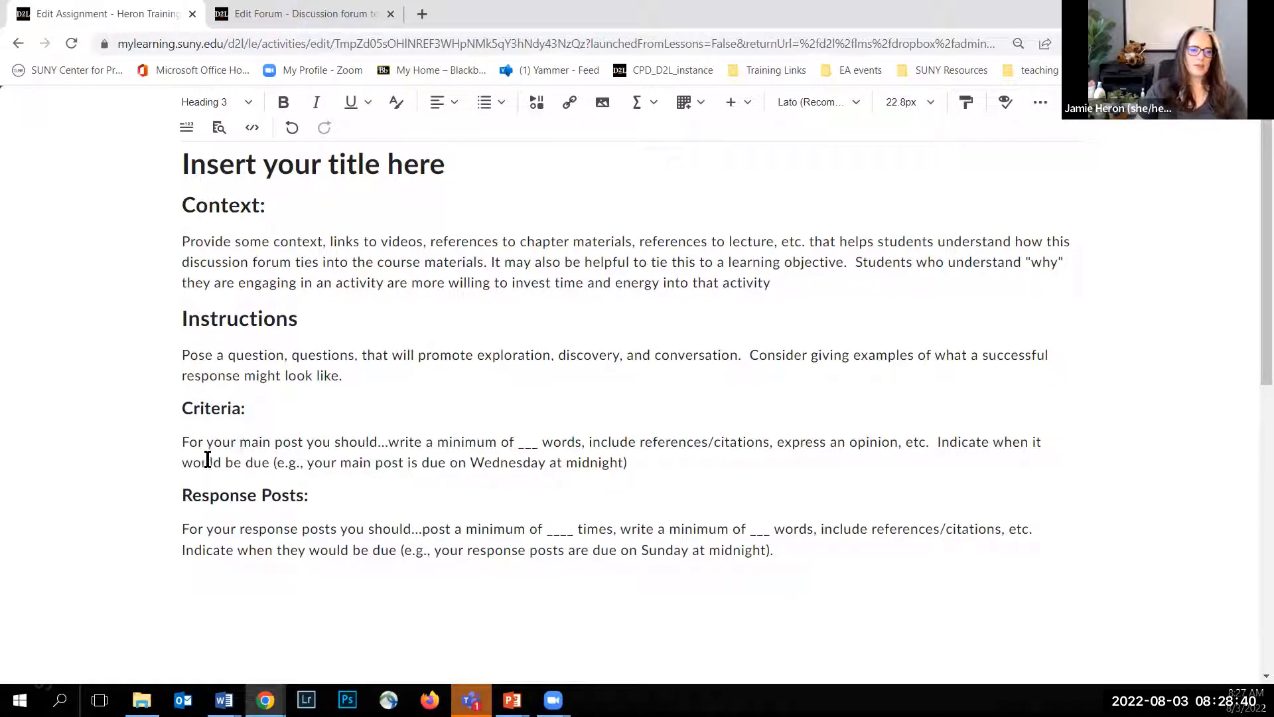
# Step: Delete "For your main post you should..." and the whole Response Posts section, and return to the regular assignment page
pyautogui.moveTo(181, 442); pyautogui.dragTo(397, 461)
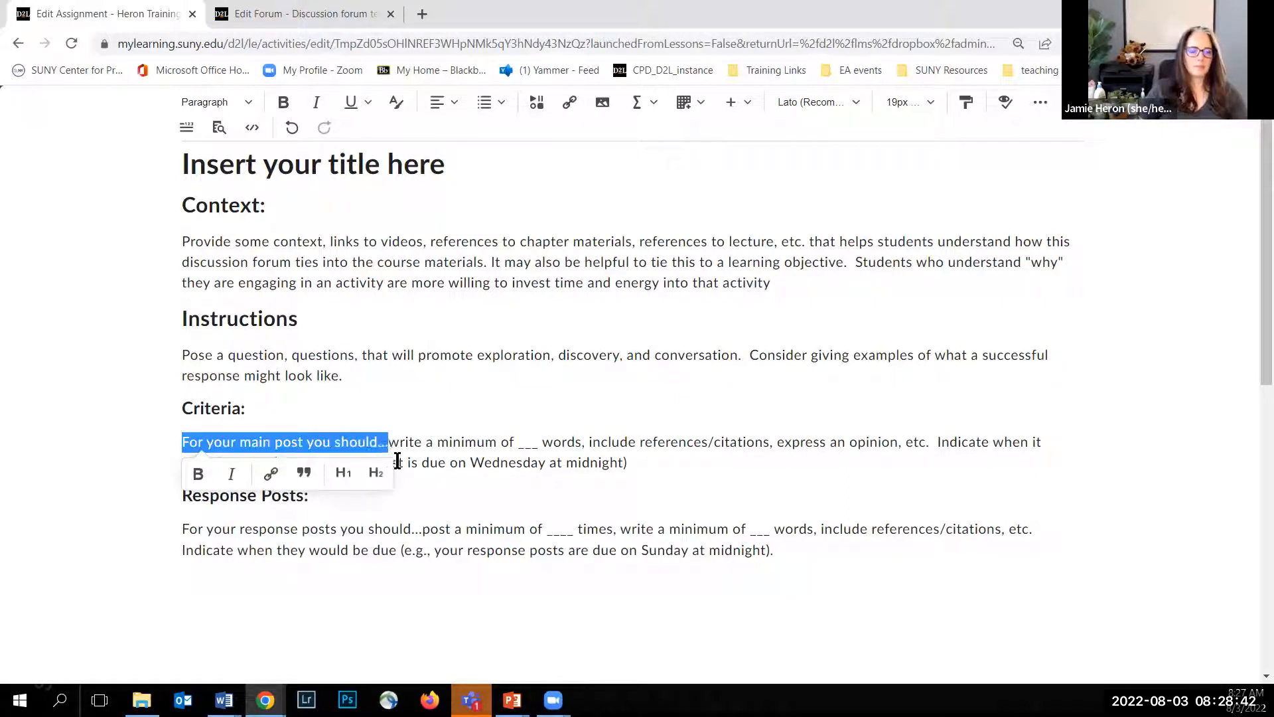
pyautogui.press('BackSpace')
pyautogui.click(182, 495)
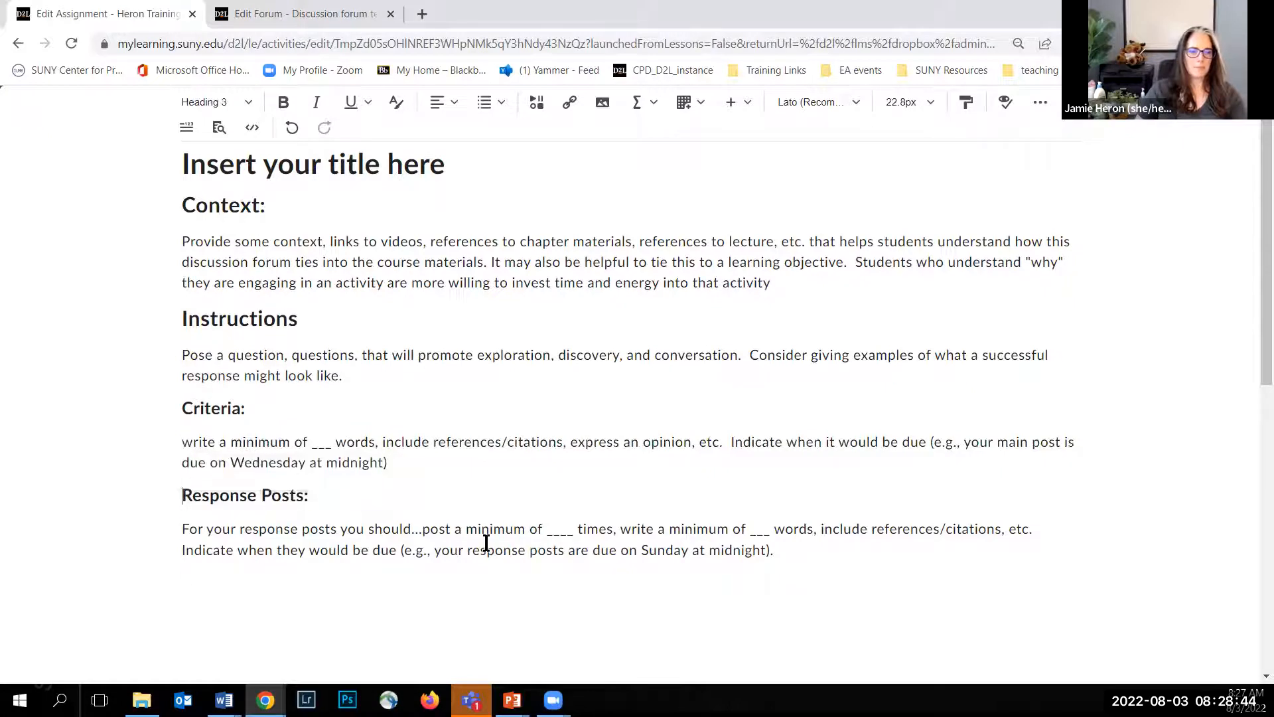
pyautogui.keyDown('shift'); pyautogui.click(838, 565); pyautogui.keyUp('shift')
pyautogui.press('BackSpace')
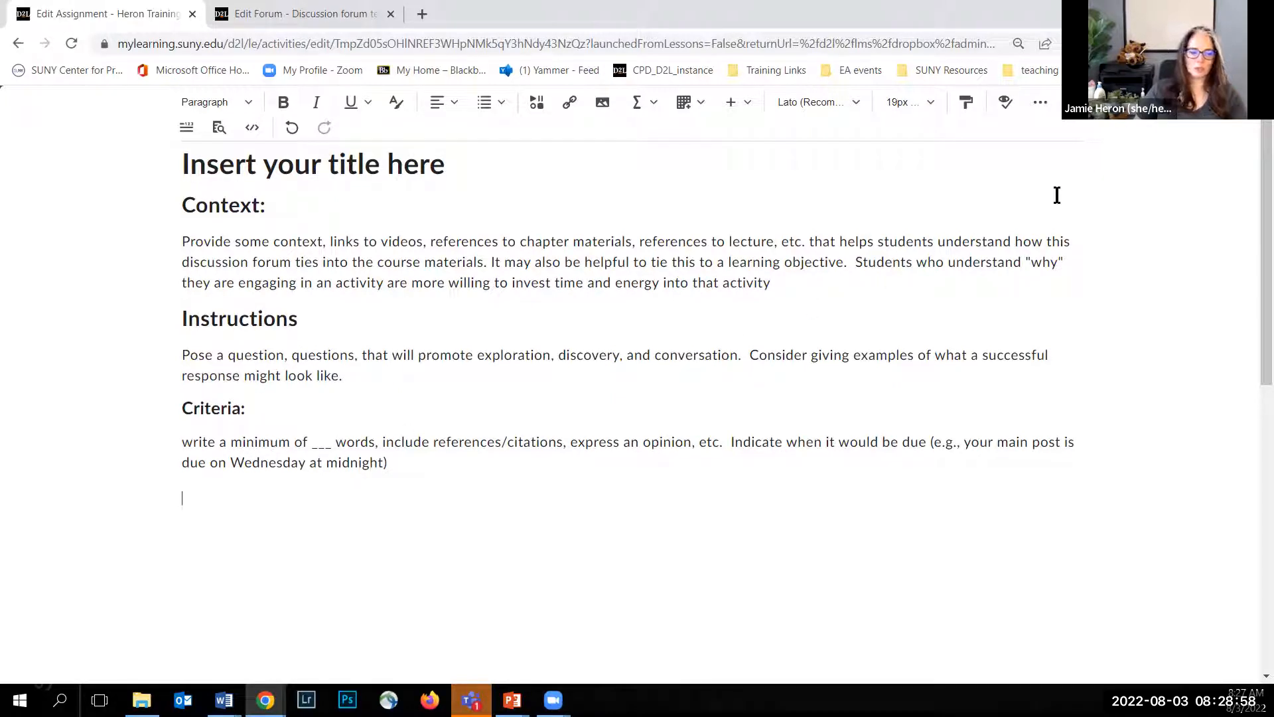
pyautogui.click(1070, 120)
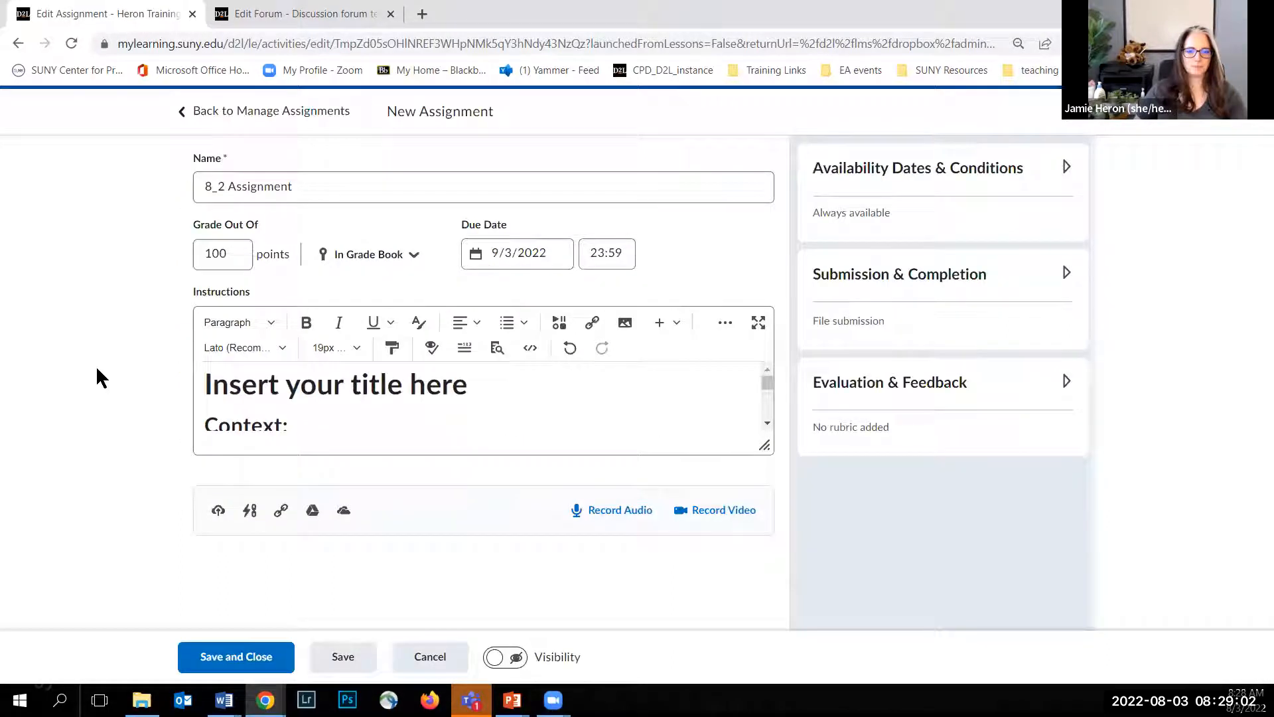
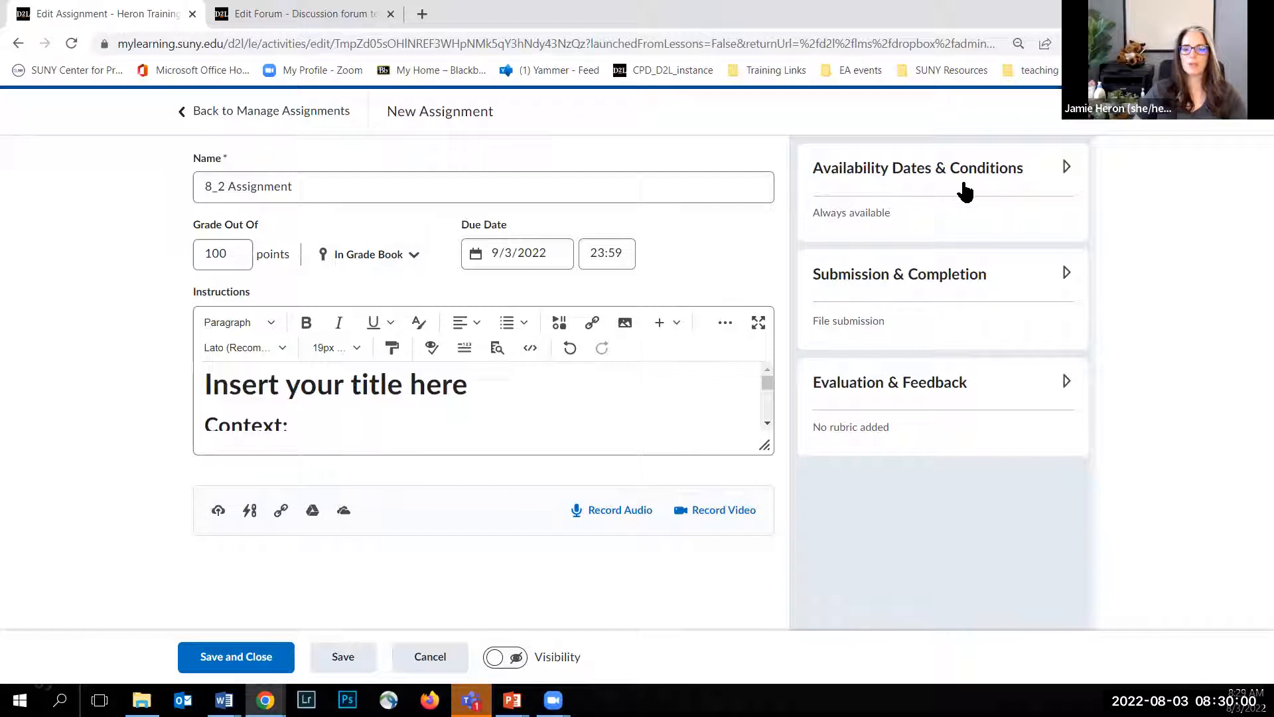
# Step: Set the assignment's availability to start on 8/3/2022 and end on 9/3/2022, with the default times
pyautogui.click(1064, 170)
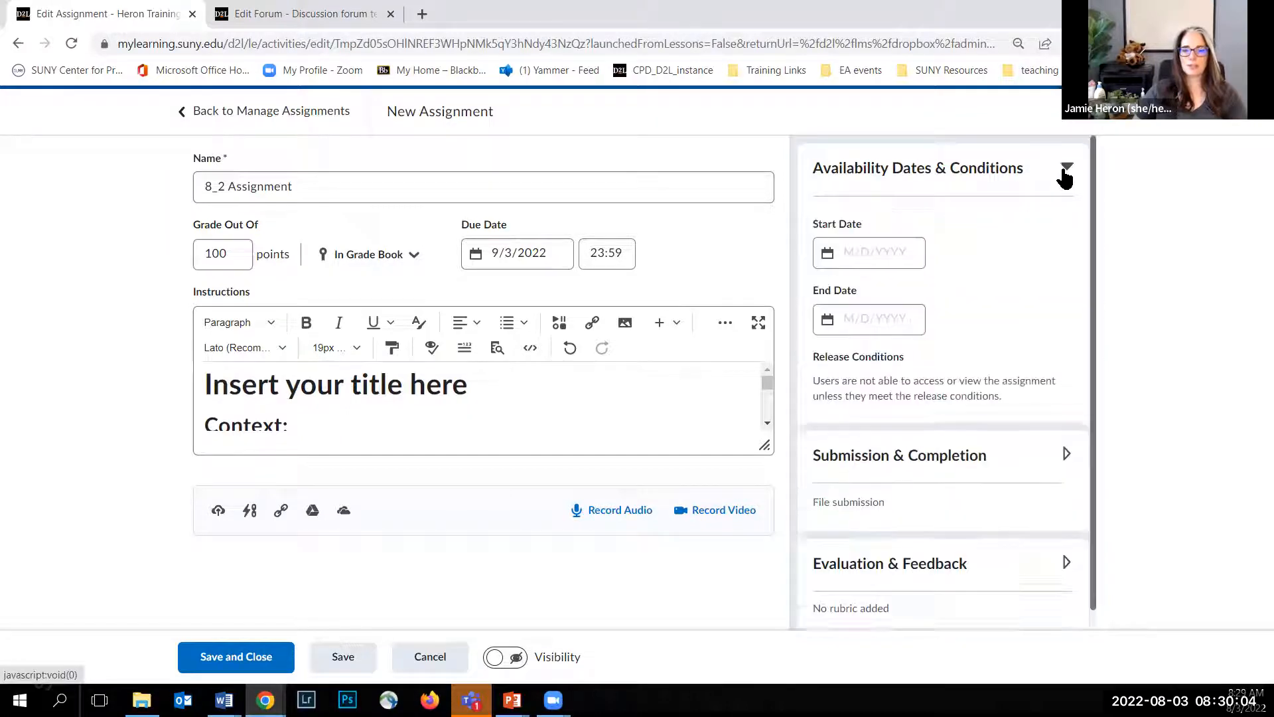
pyautogui.click(861, 251)
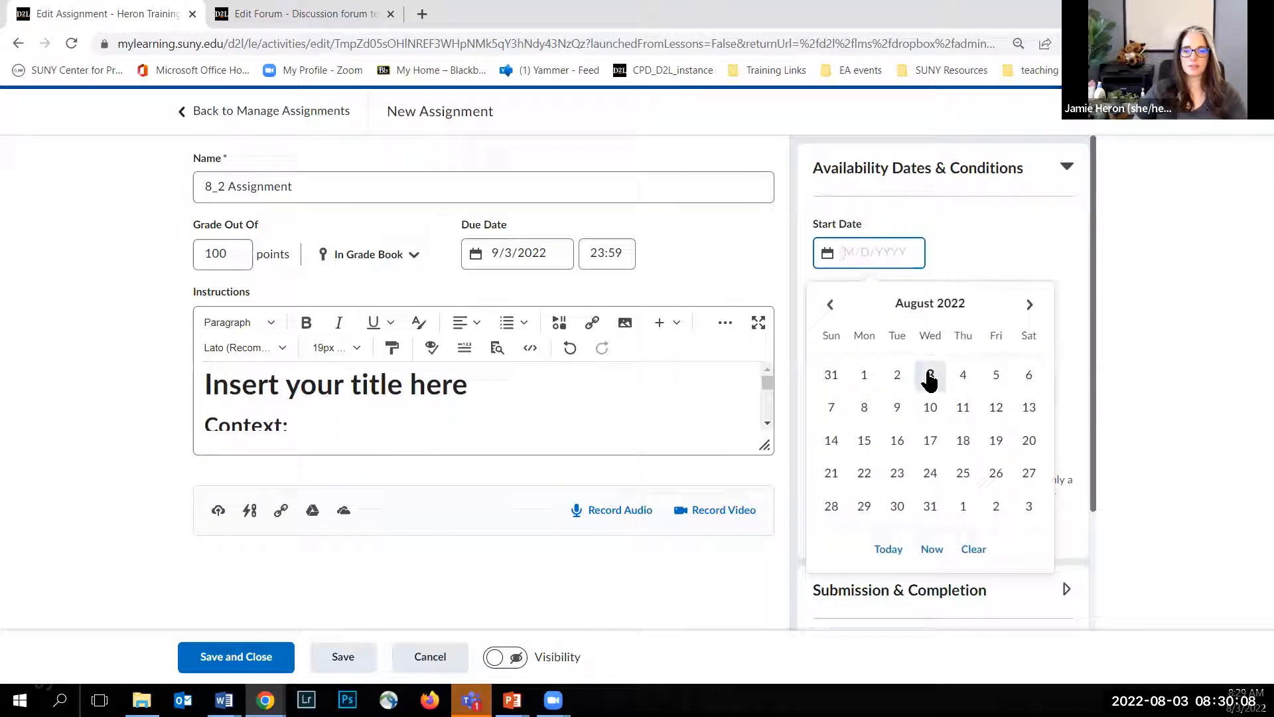
pyautogui.click(930, 377)
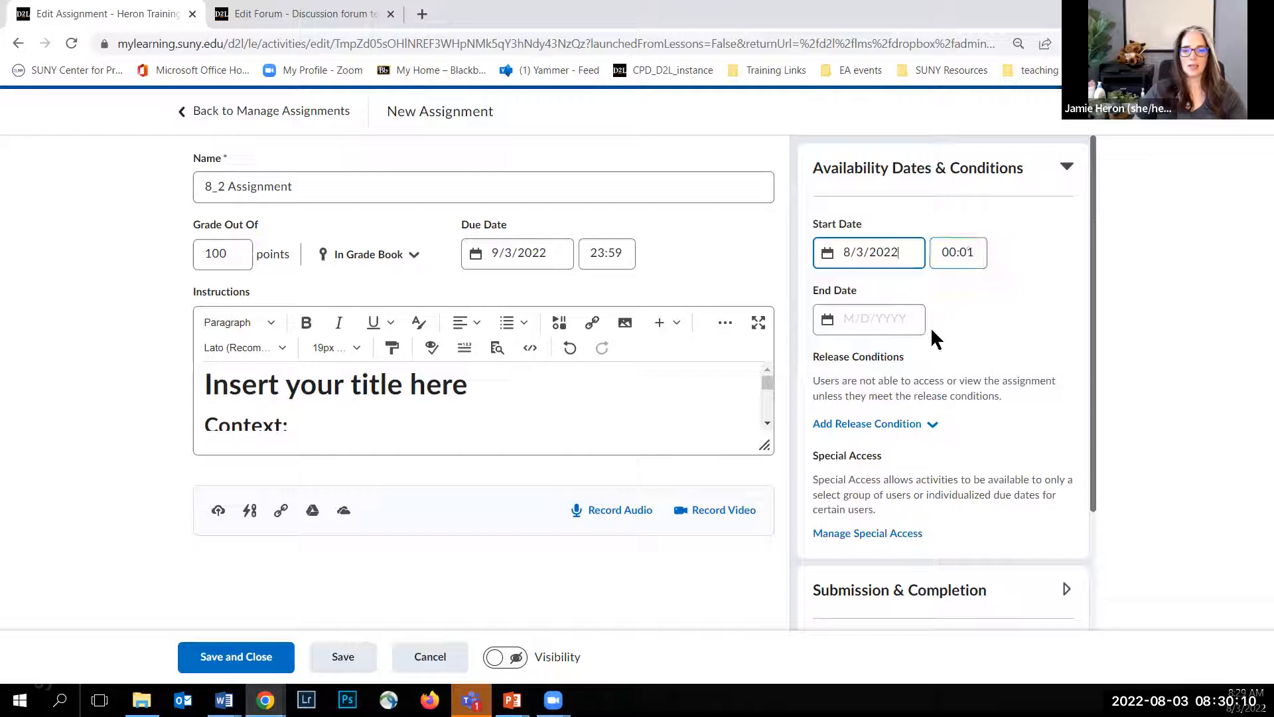
pyautogui.click(851, 317)
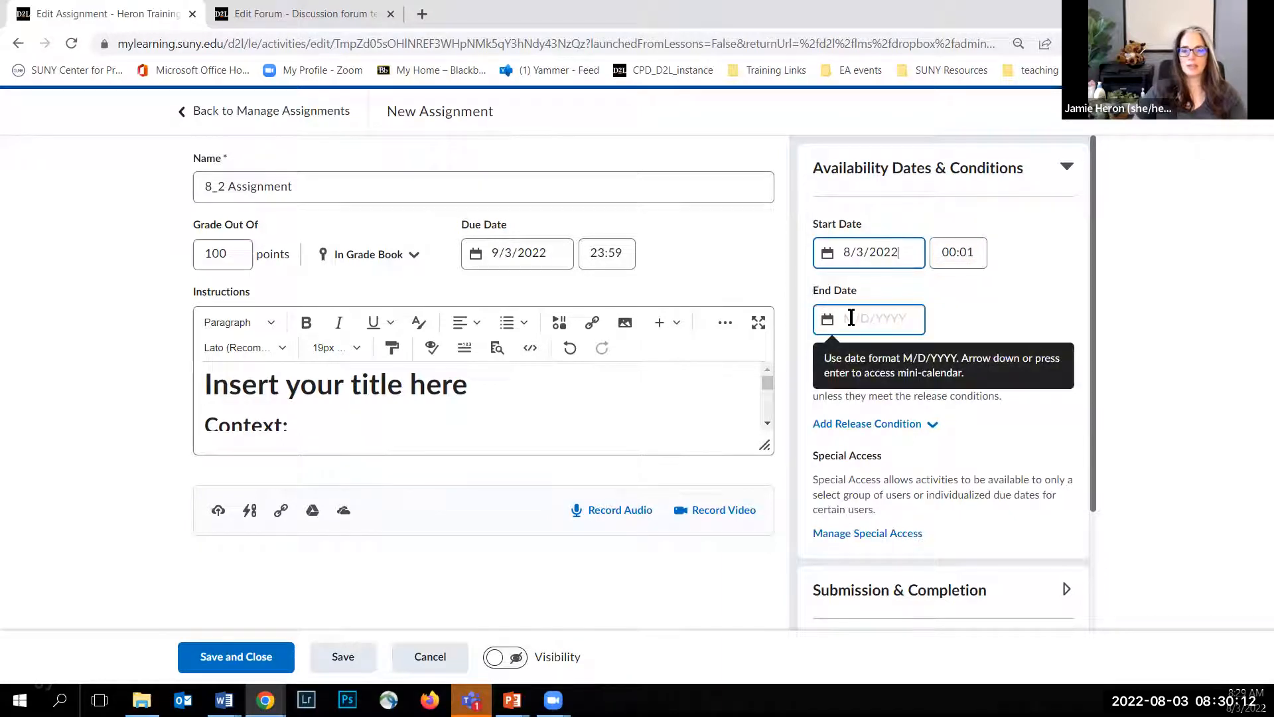
pyautogui.click(851, 319)
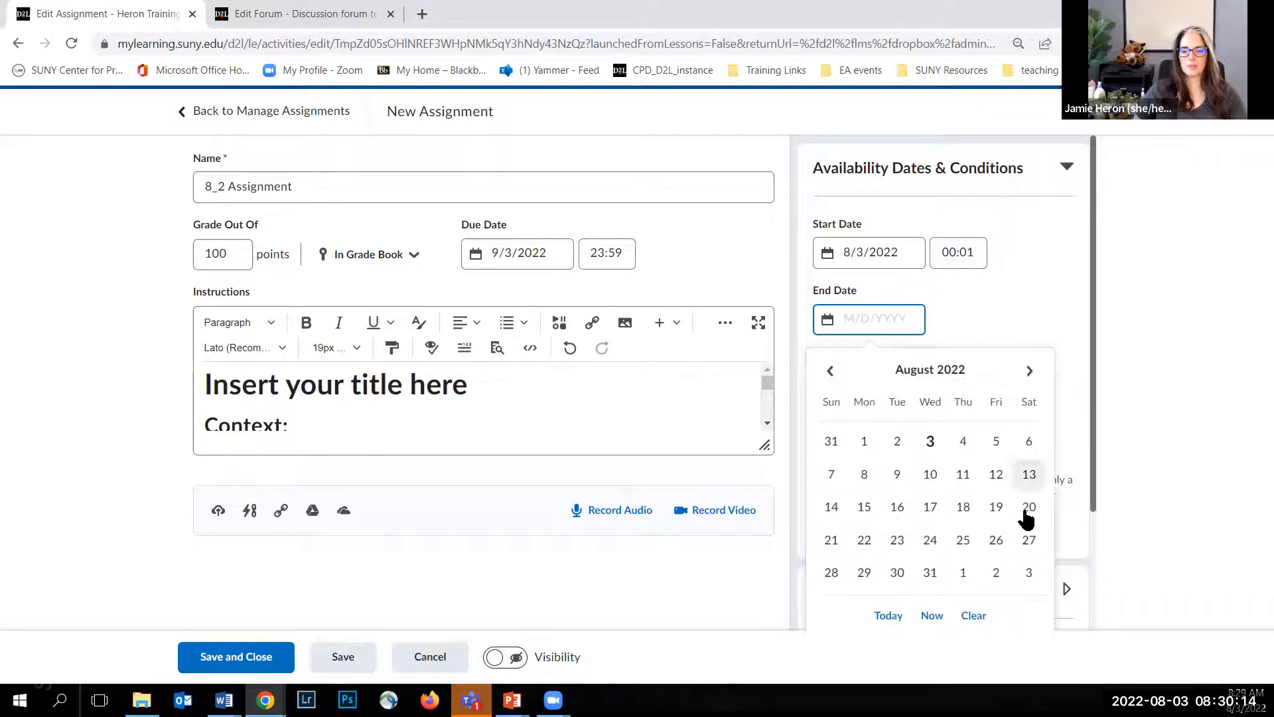
pyautogui.click(1028, 575)
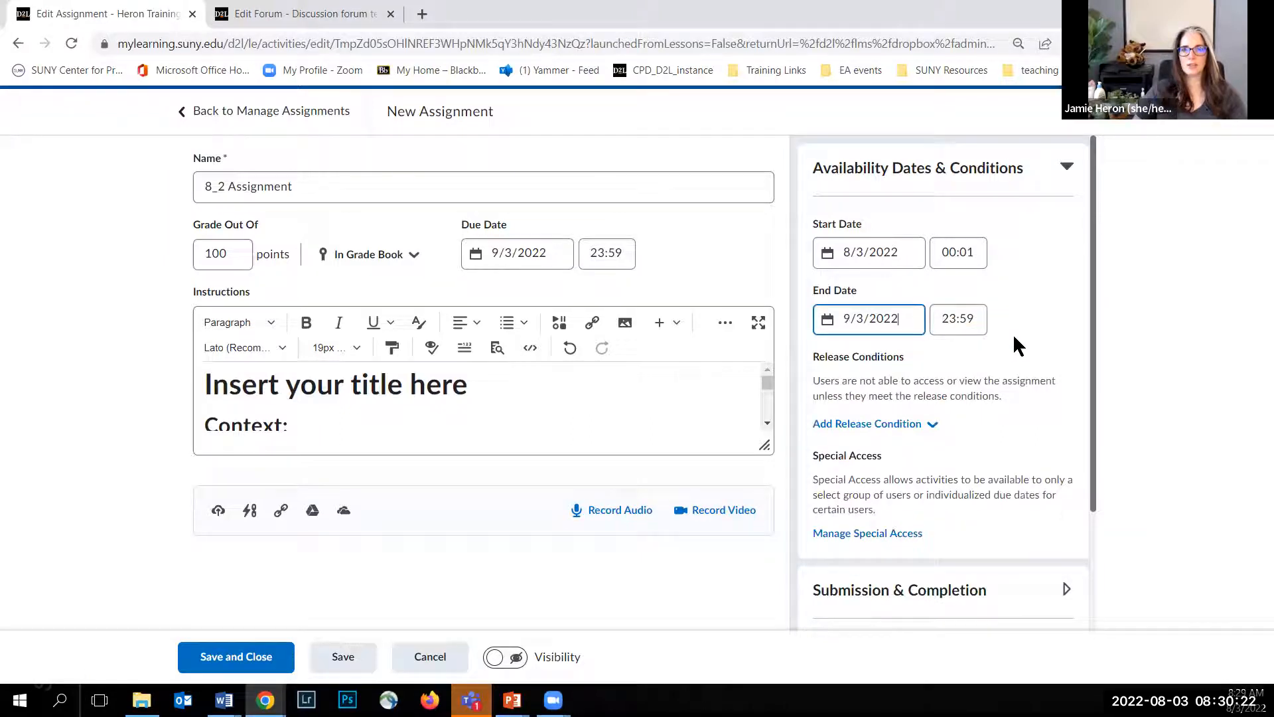
# Step: Start adding users to the assignment's special access and give them a due date of 9/5/2022 at 23:59
pyautogui.scroll(-2, 998, 311)
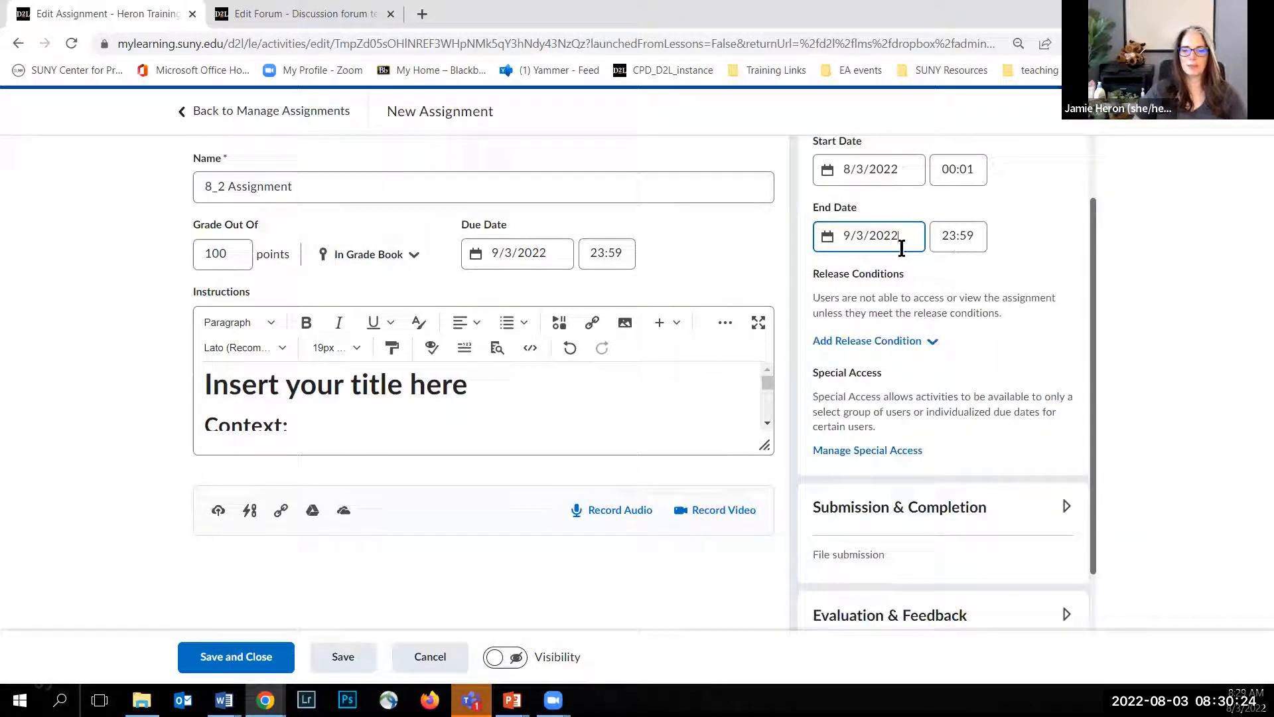
pyautogui.scroll(-1, 976, 337)
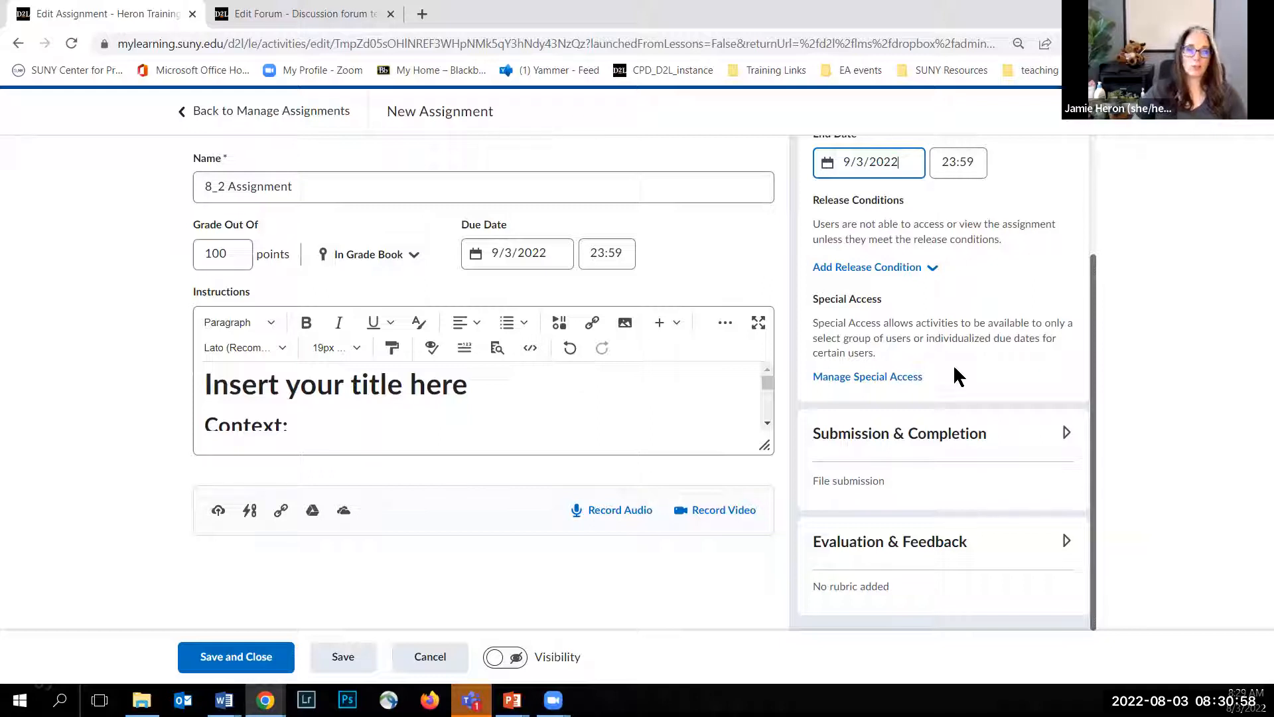
pyautogui.click(865, 380)
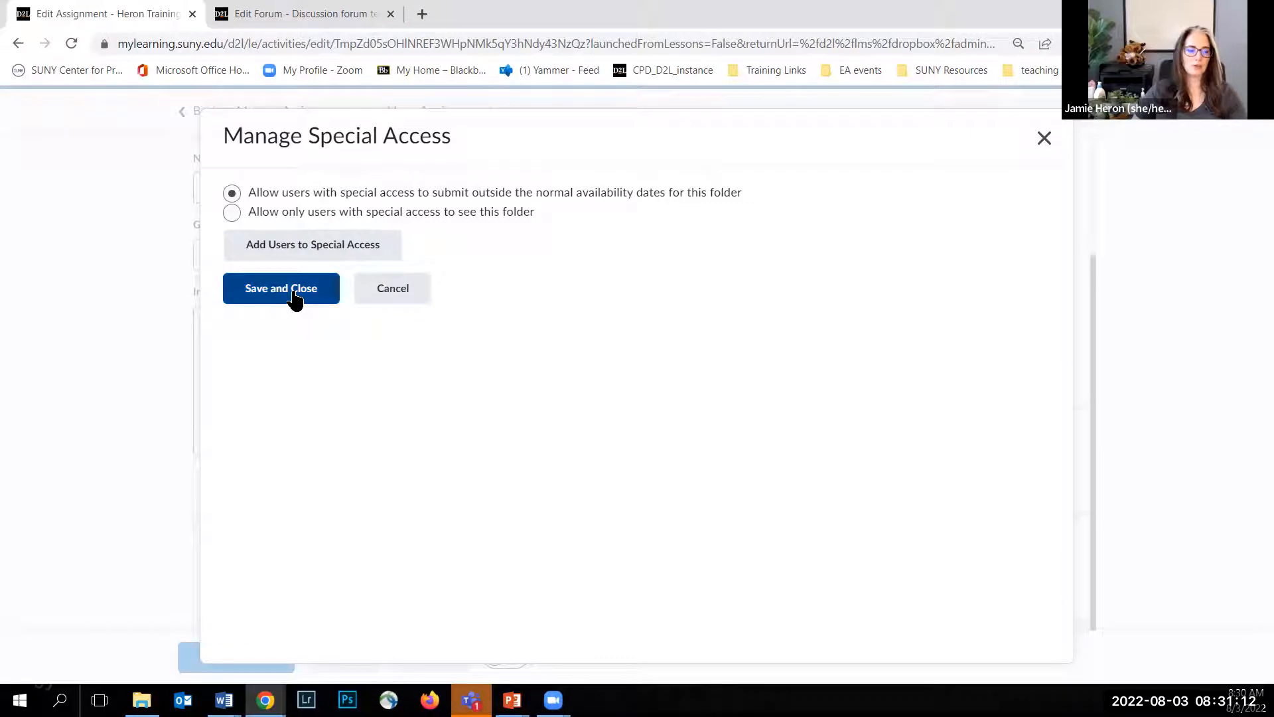
pyautogui.click(323, 255)
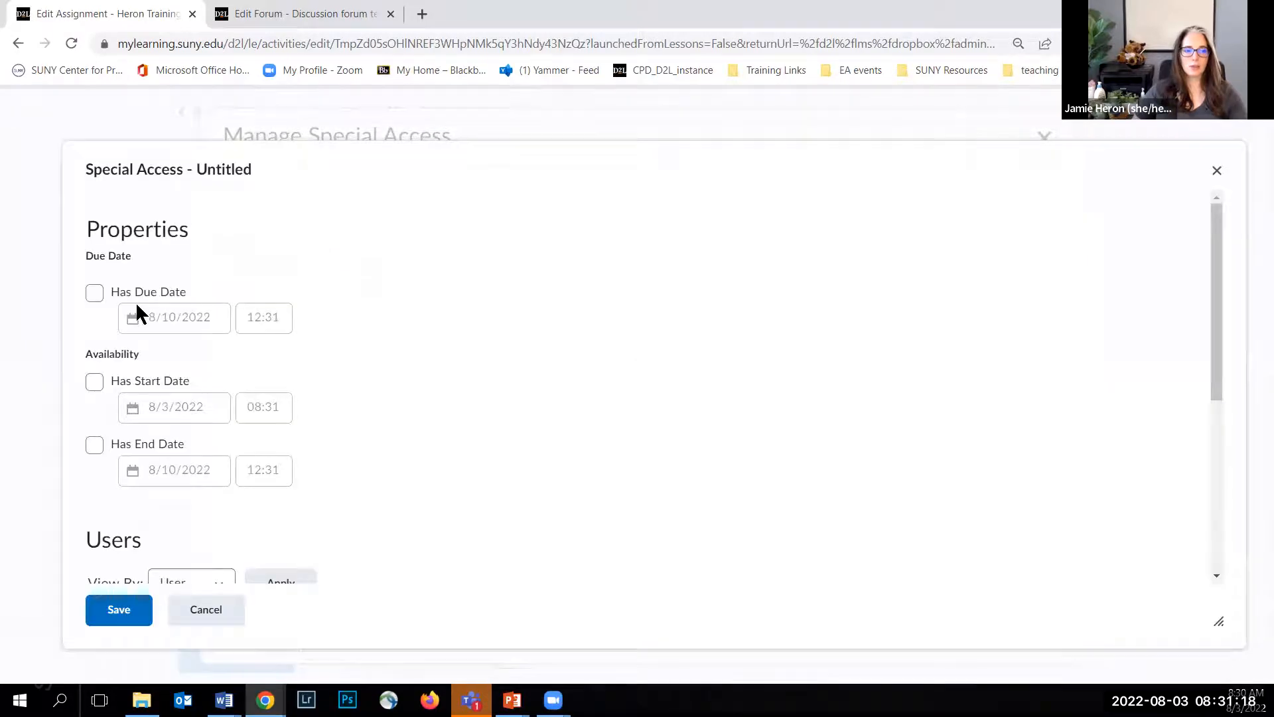
pyautogui.click(95, 293)
pyautogui.click(179, 317)
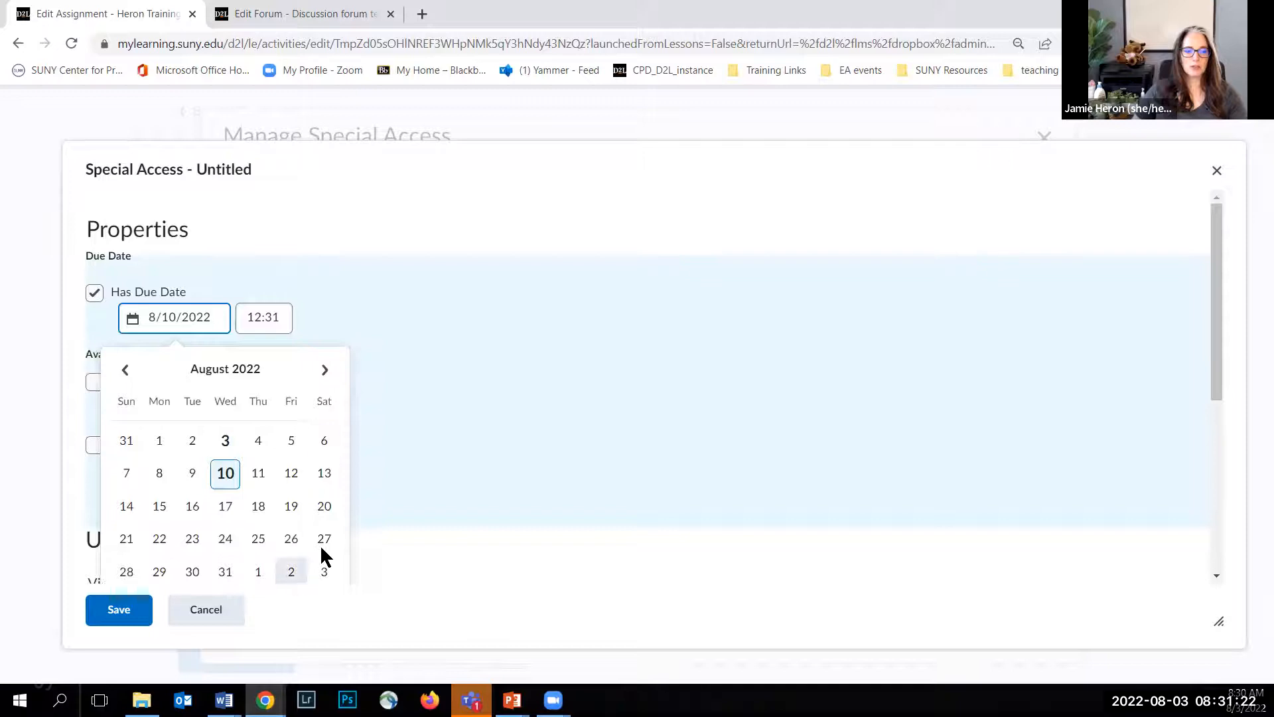
pyautogui.click(334, 372)
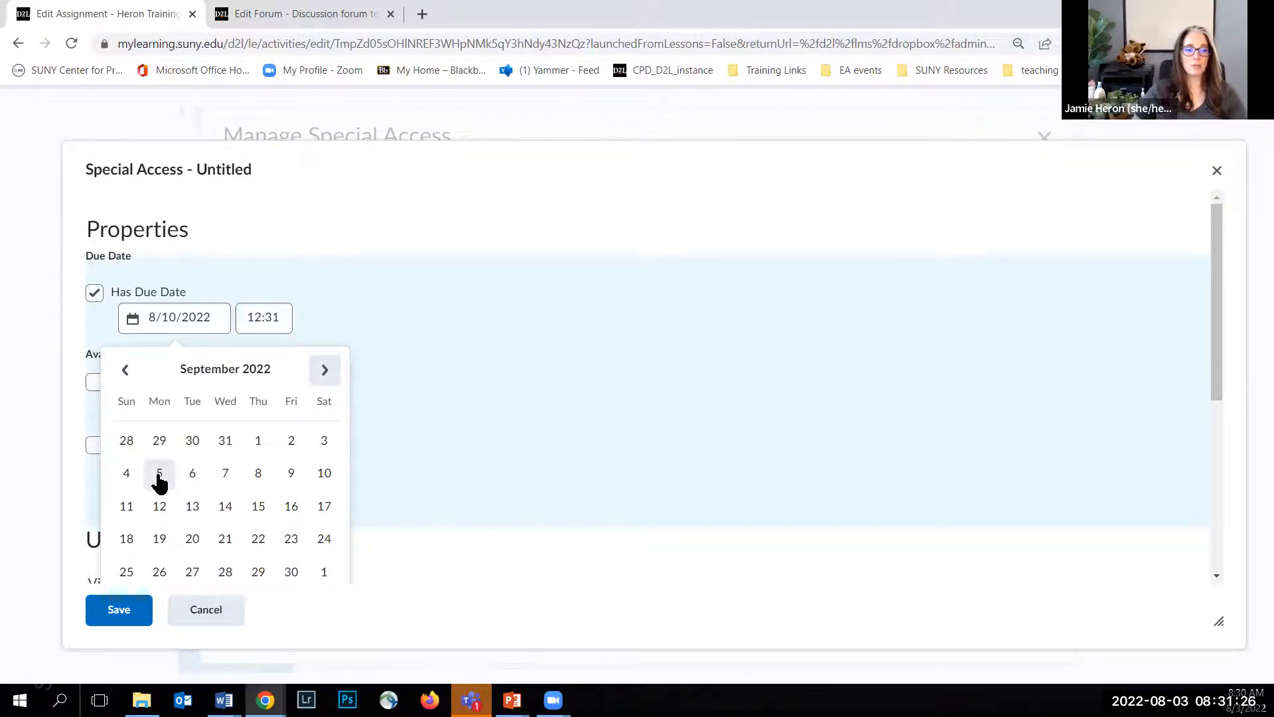
pyautogui.click(158, 472)
pyautogui.click(288, 321)
pyautogui.scroll(-15, 276, 451)
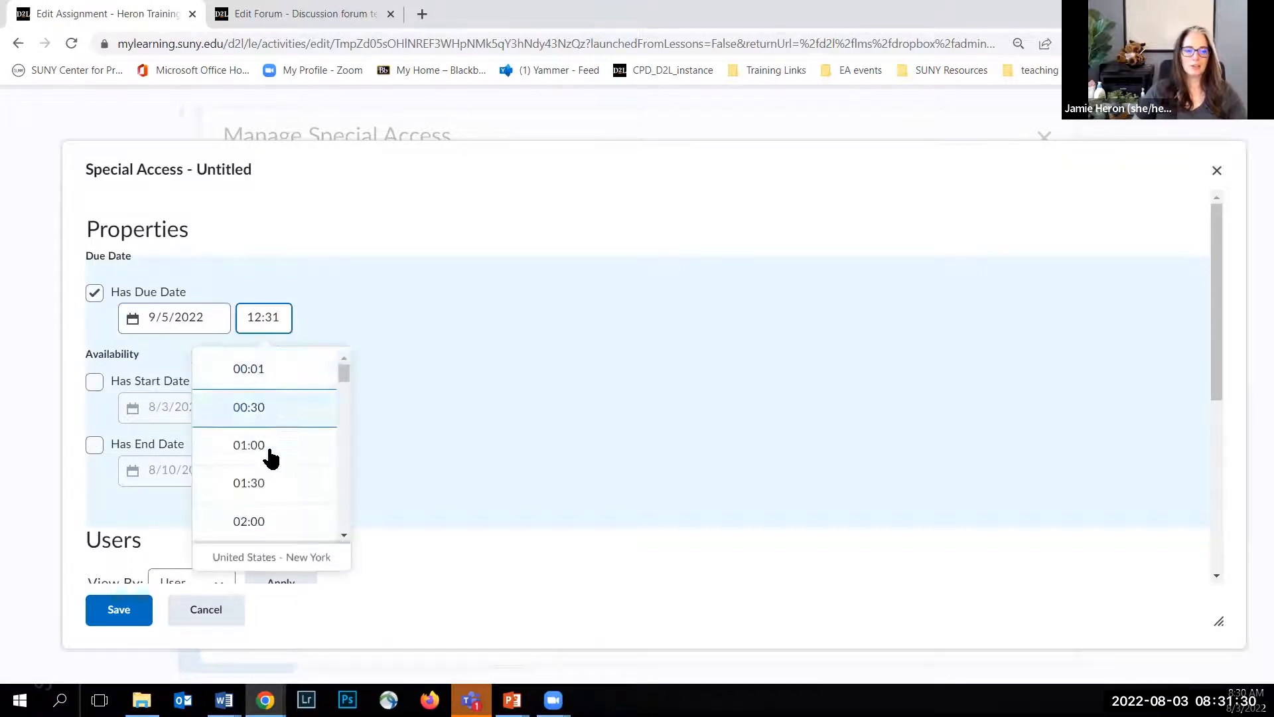
pyautogui.scroll(-8, 278, 465)
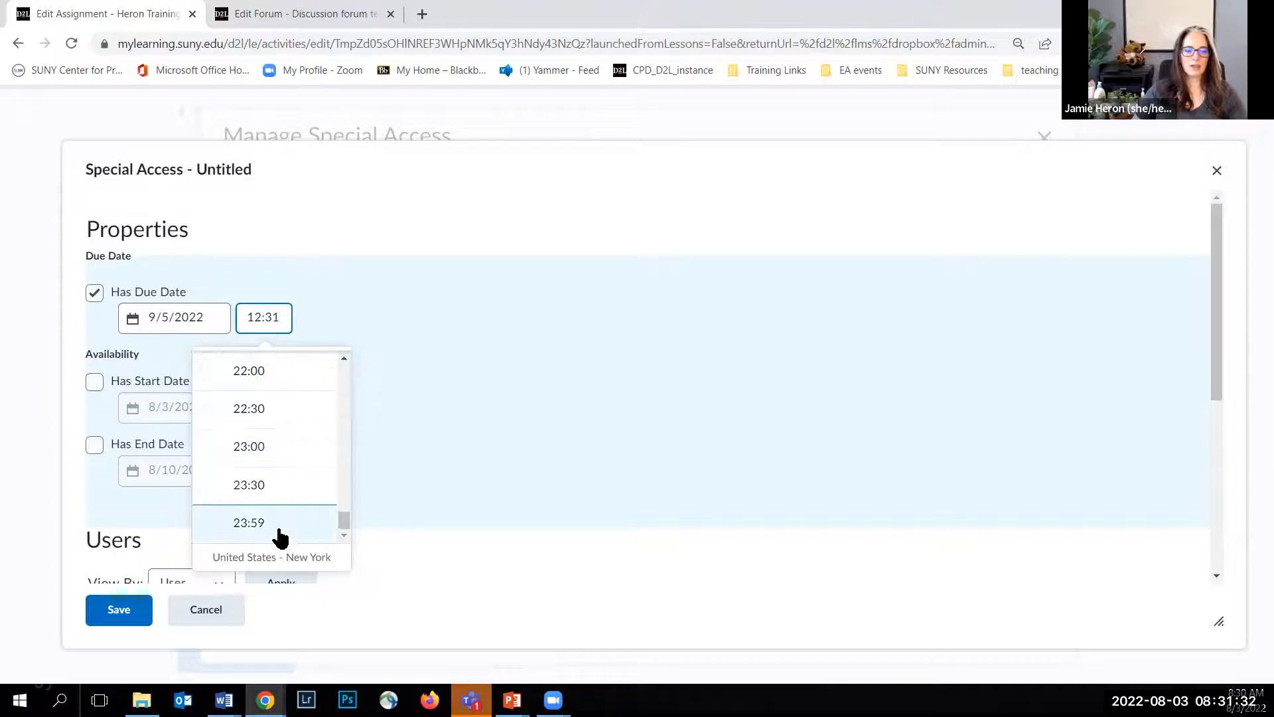
pyautogui.click(276, 533)
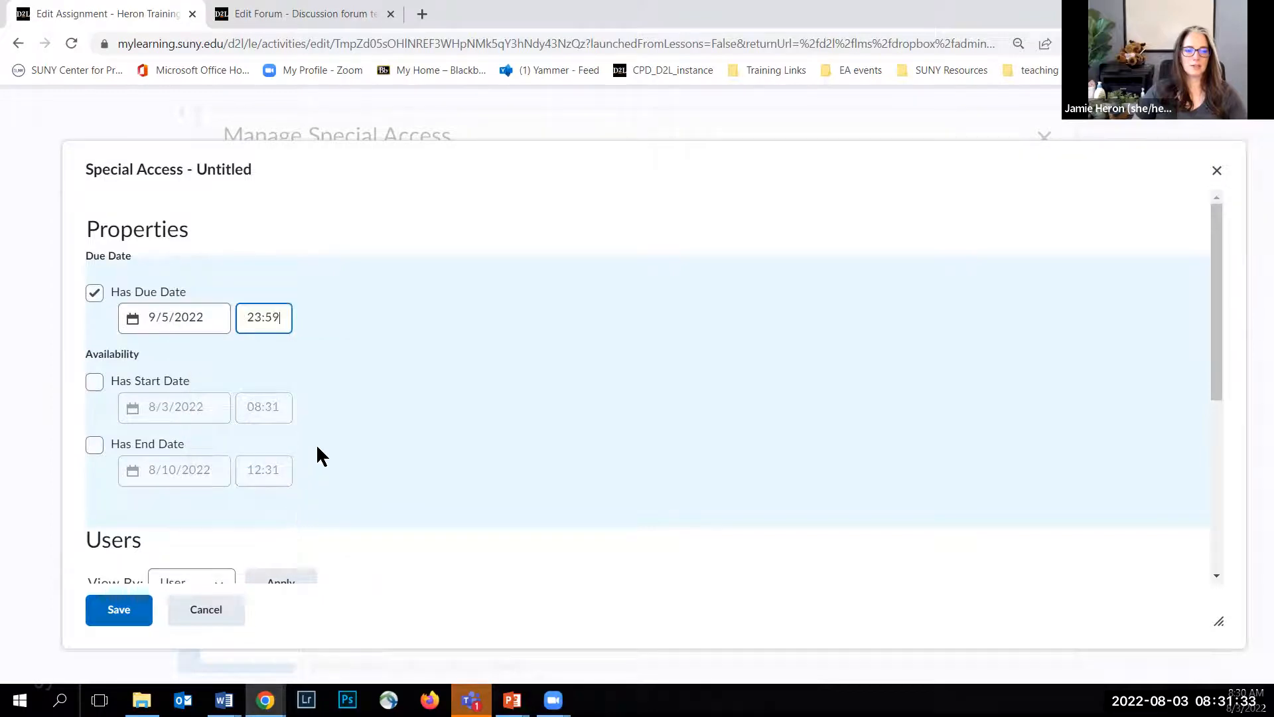
# Step: Enable an end date for the special access and set it to 9/5/2022
pyautogui.click(94, 442)
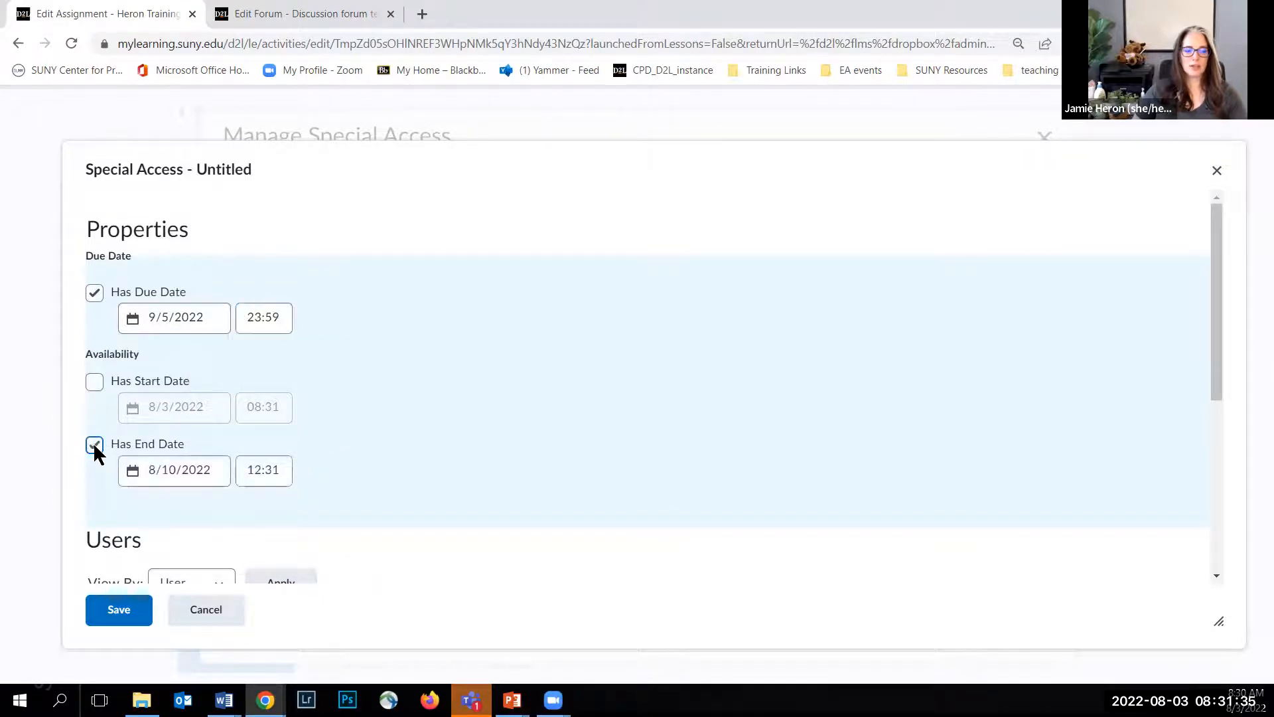
pyautogui.click(216, 471)
pyautogui.scroll(-3, 323, 492)
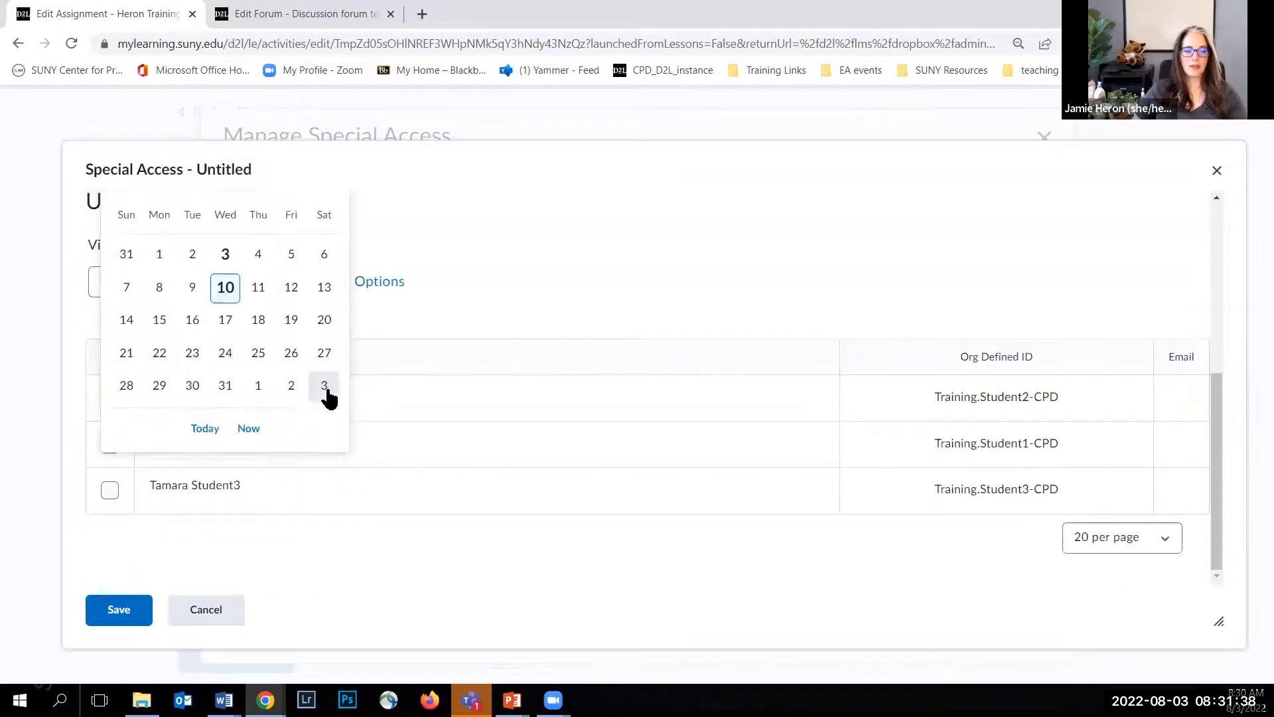
pyautogui.scroll(1, 317, 260)
pyautogui.click(326, 268)
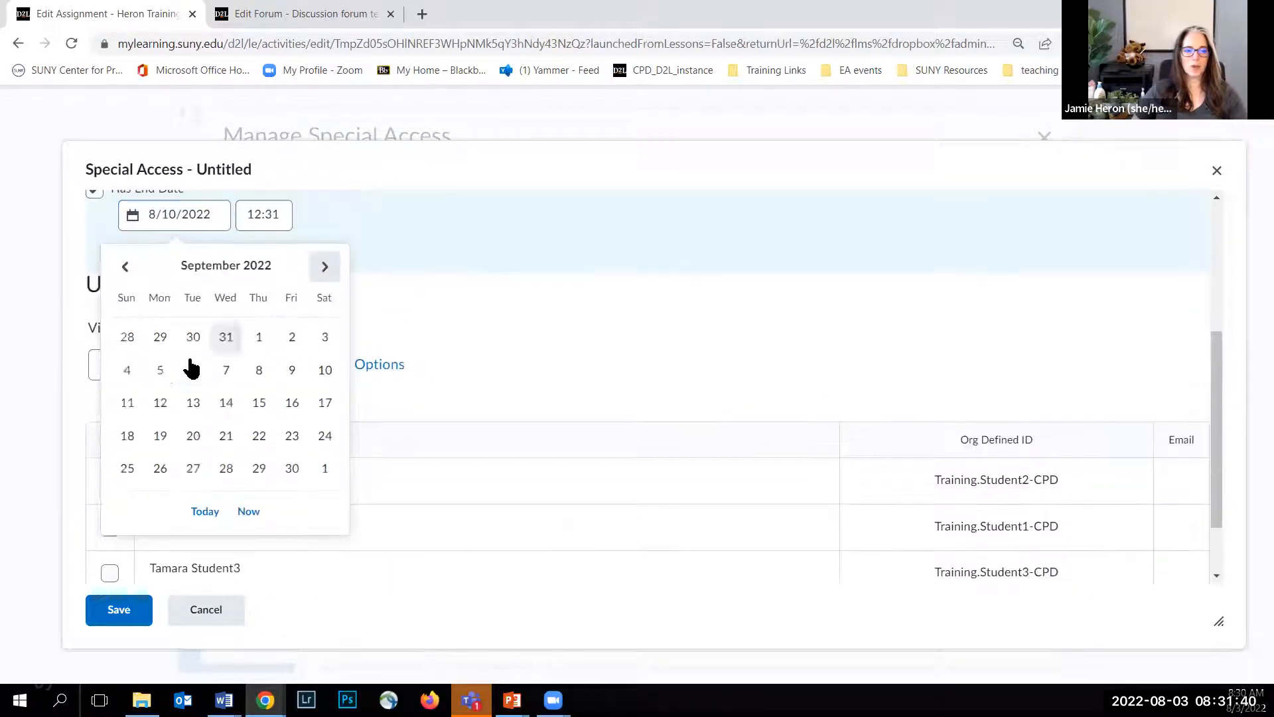
pyautogui.click(159, 371)
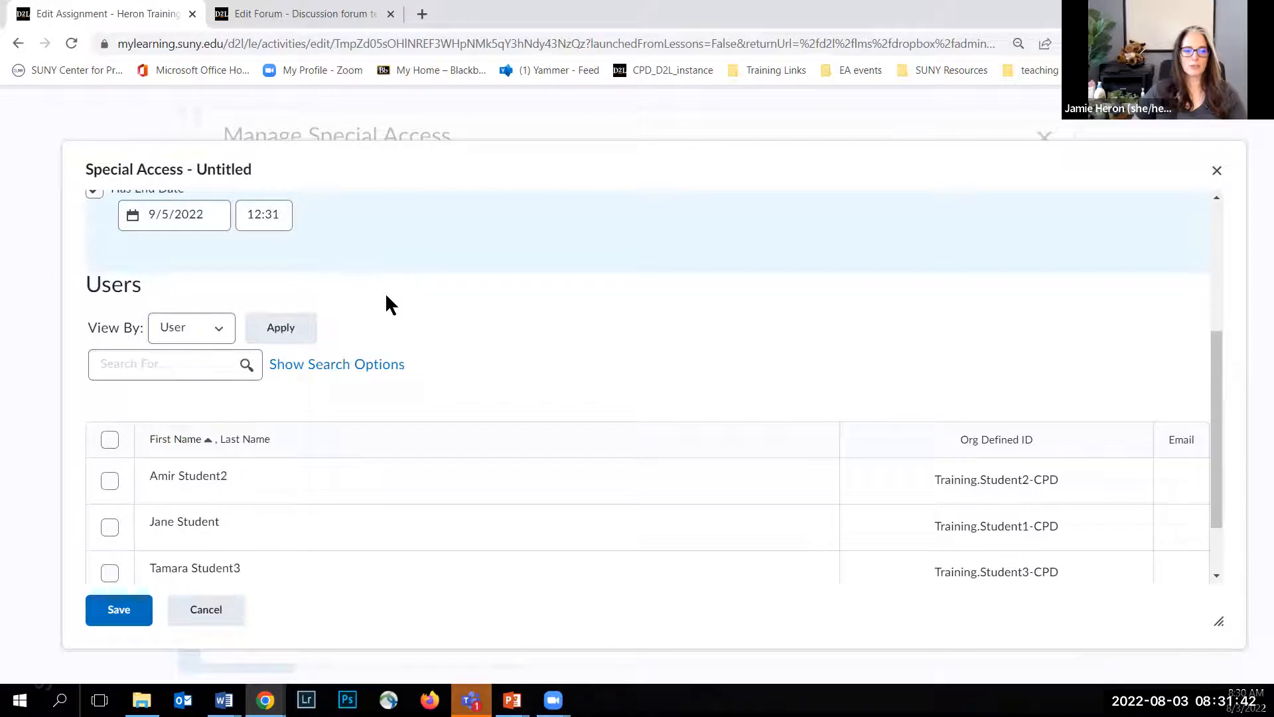
# Step: Select the third listed student for special access and try to save the settings
pyautogui.scroll(1, 386, 298)
pyautogui.scroll(-2, 387, 298)
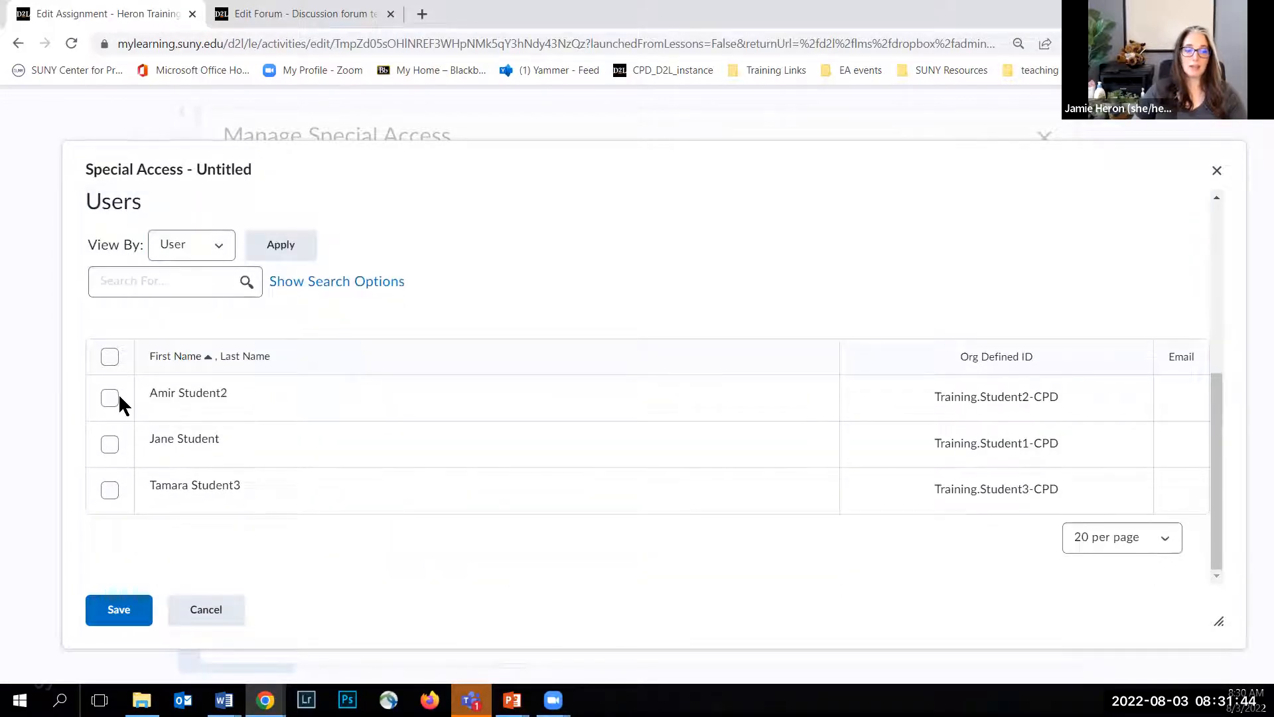
pyautogui.click(113, 491)
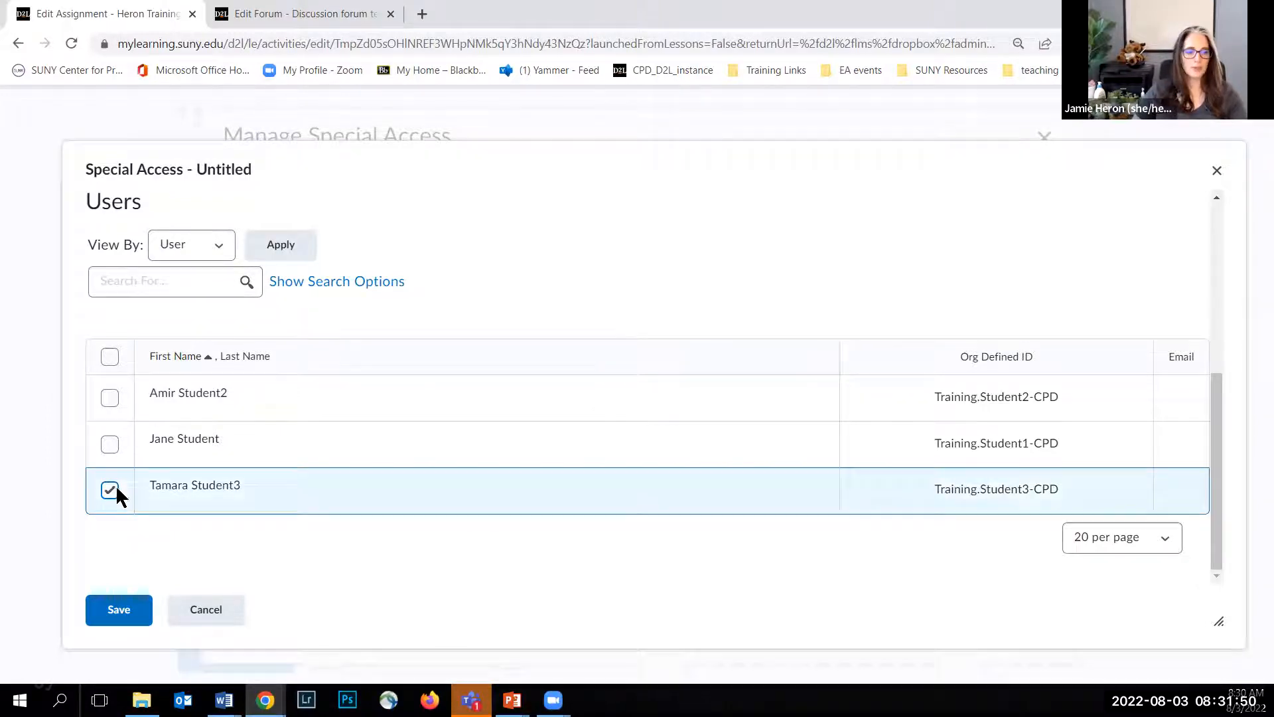
pyautogui.click(132, 616)
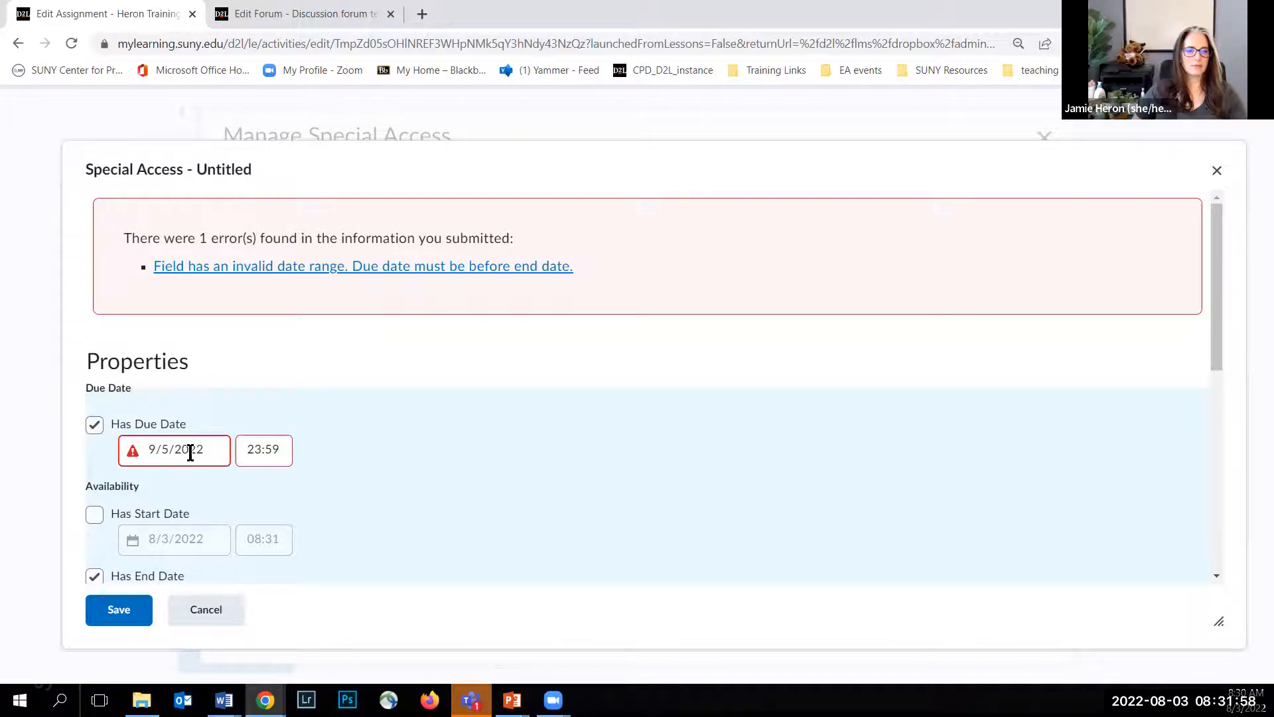
# Step: Set the special access end time to 23:59 and save the student's special access to the assignment
pyautogui.scroll(-4, 218, 459)
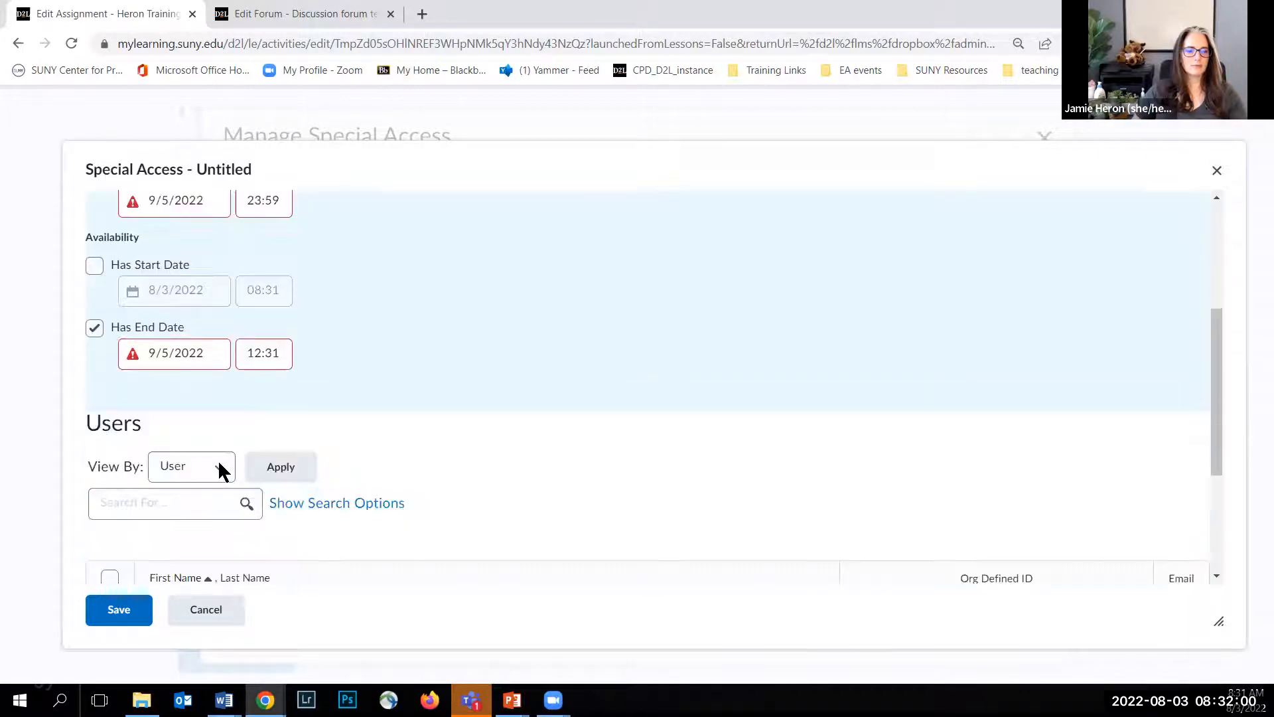
pyautogui.scroll(1, 218, 431)
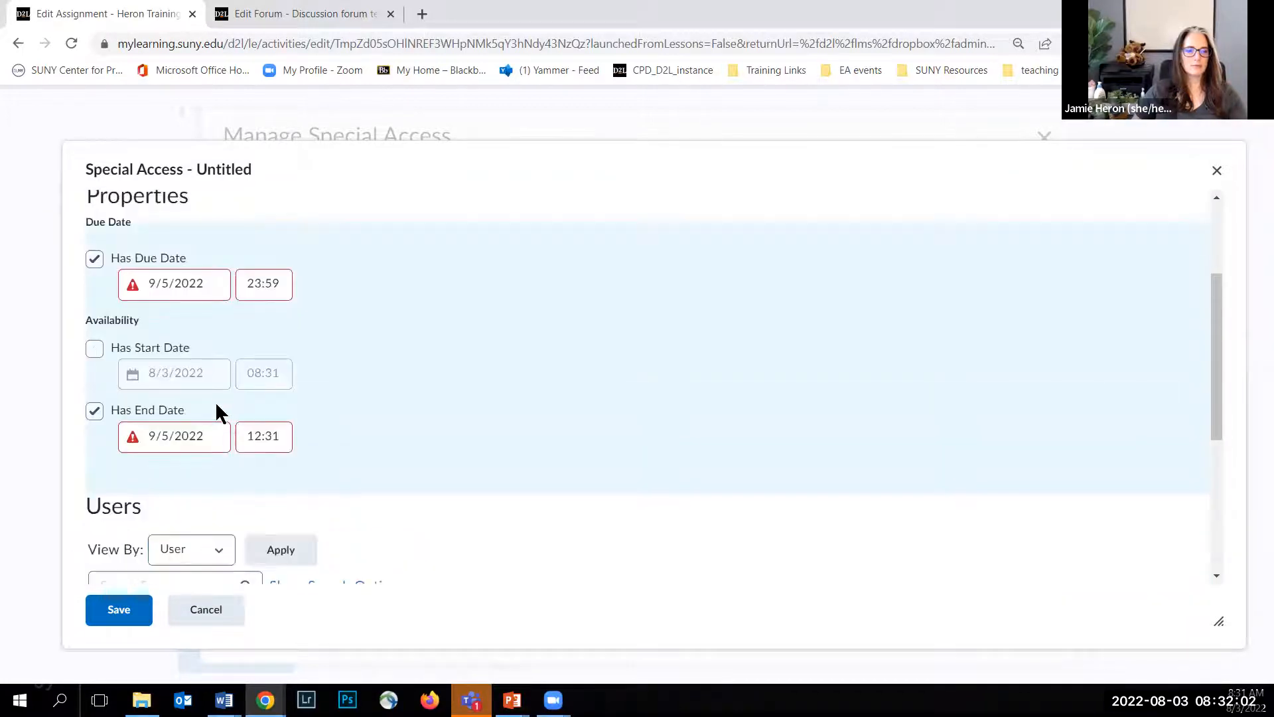
pyautogui.click(268, 436)
pyautogui.scroll(-4, 283, 323)
pyautogui.scroll(-20, 284, 323)
pyautogui.click(272, 287)
pyautogui.scroll(3, 499, 430)
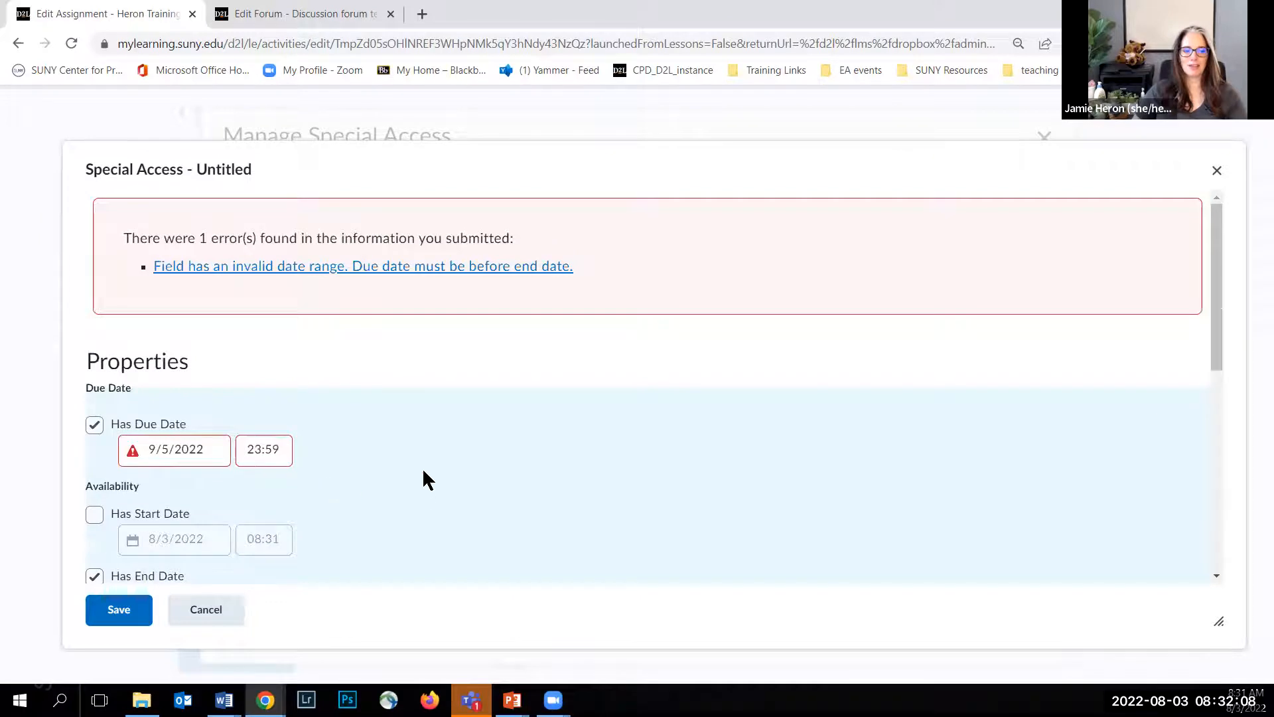
pyautogui.scroll(-5, 407, 458)
pyautogui.click(135, 613)
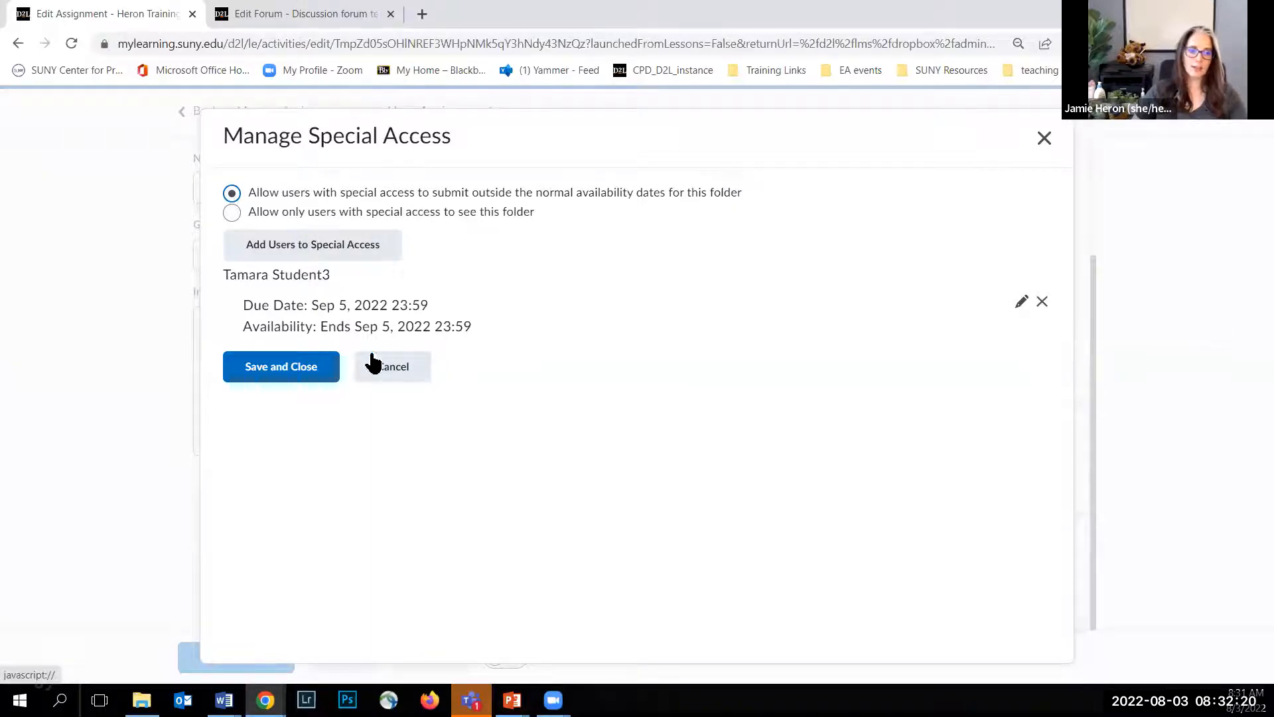
pyautogui.click(282, 368)
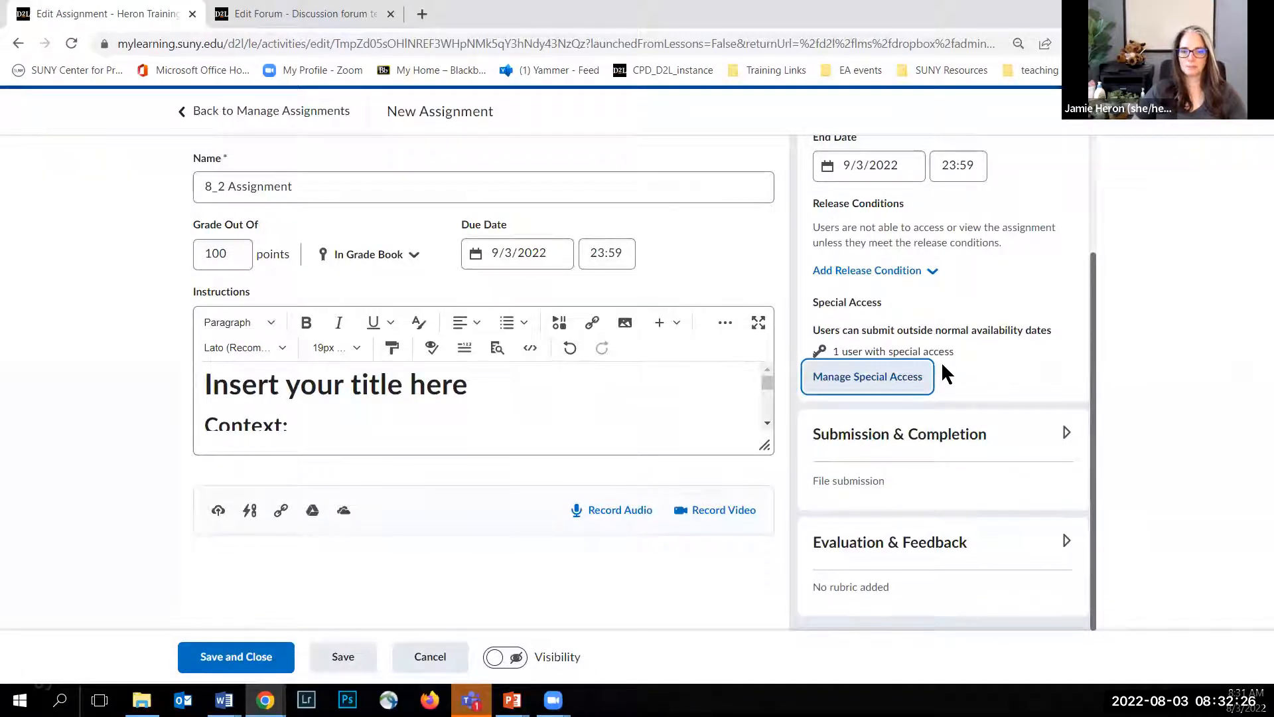
# Step: In the submission settings, assign the Scaled Webinars category and keep File submission as the submission type
pyautogui.click(1067, 434)
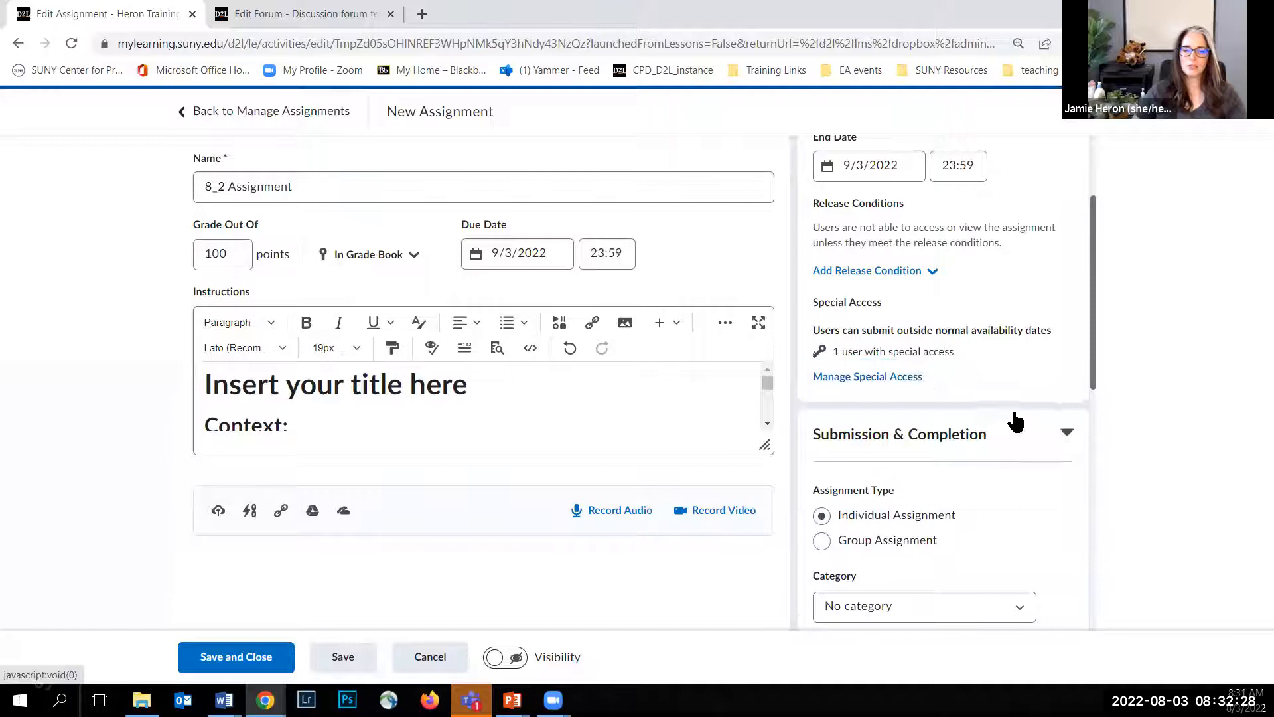
pyautogui.scroll(-5, 1015, 421)
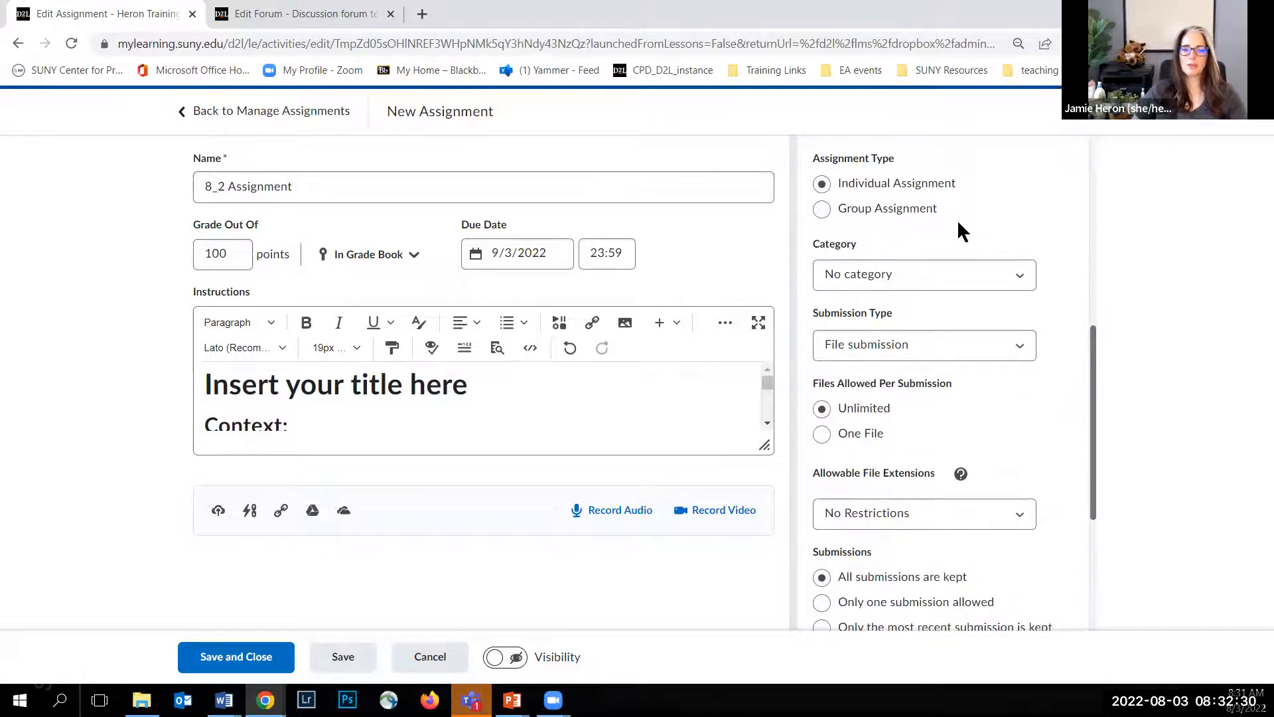
pyautogui.scroll(1, 928, 229)
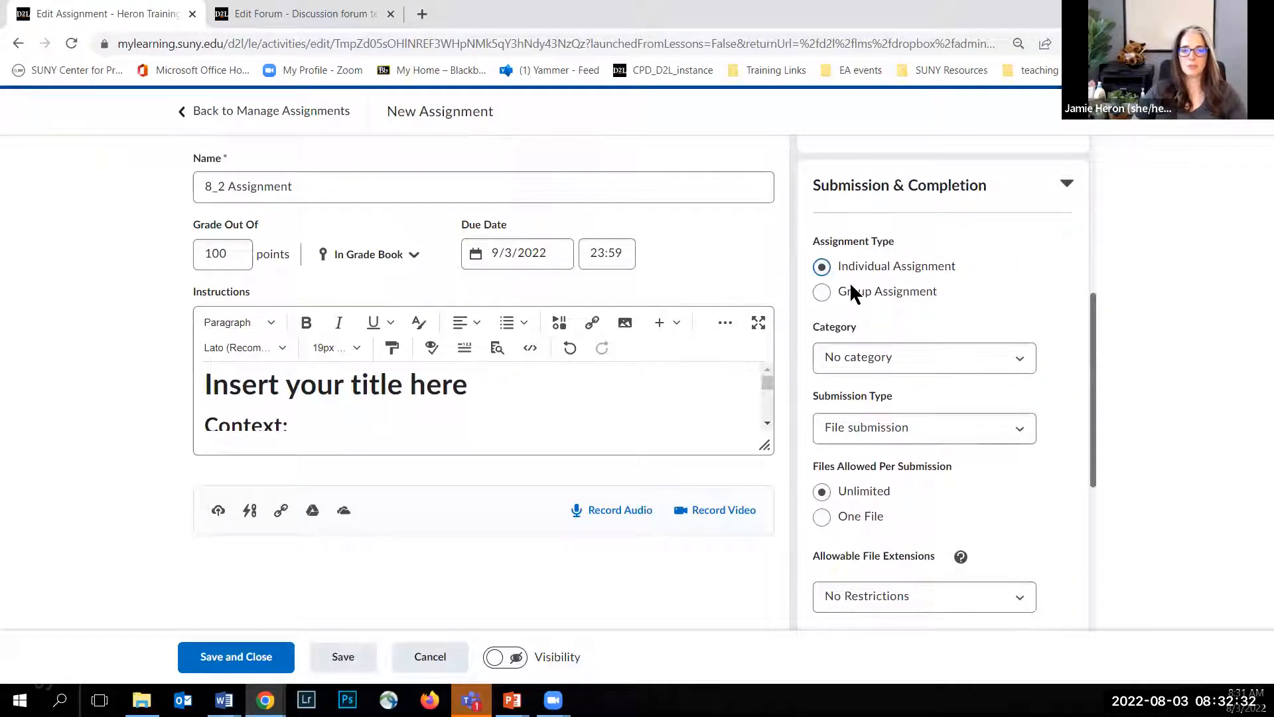
pyautogui.scroll(-1, 949, 295)
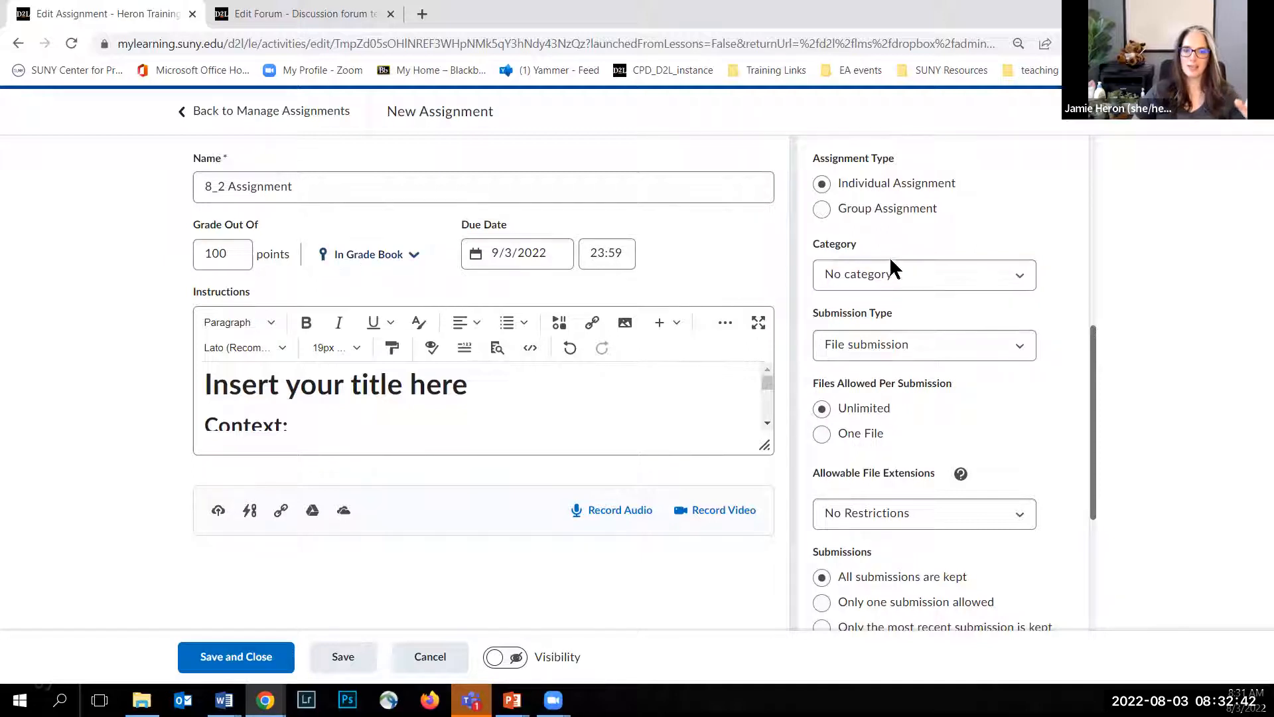
pyautogui.click(916, 266)
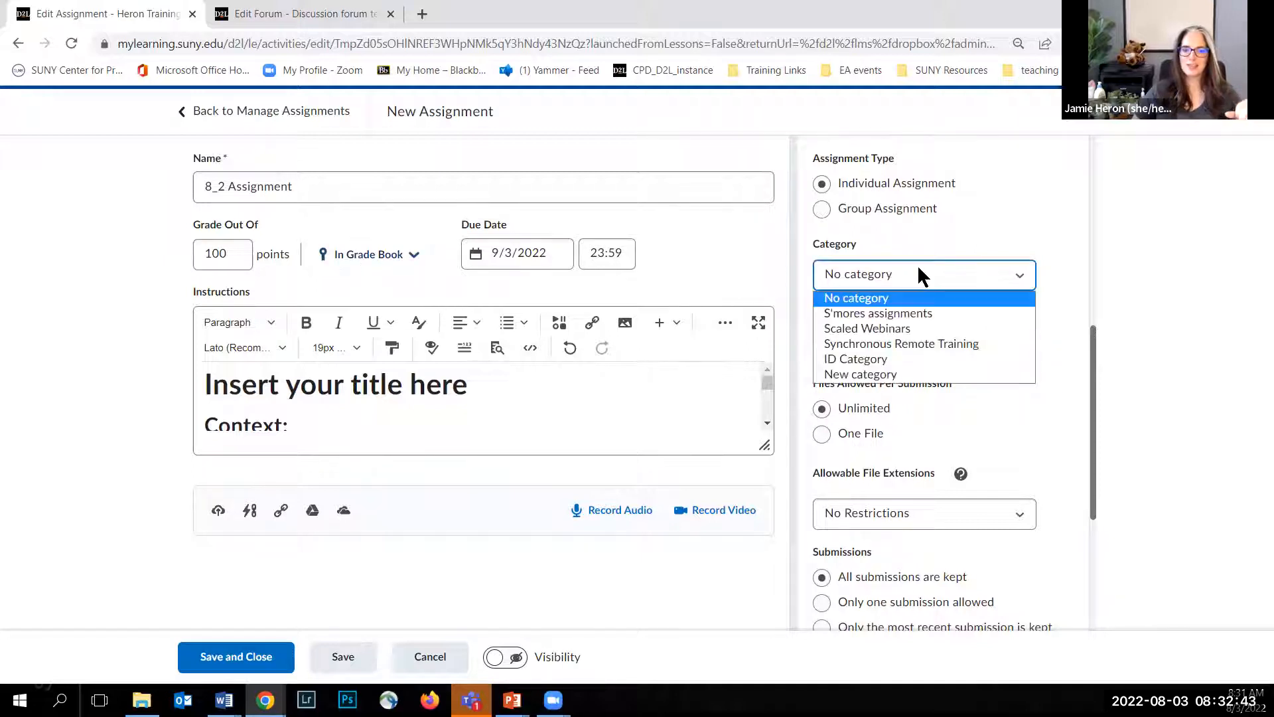
pyautogui.click(898, 330)
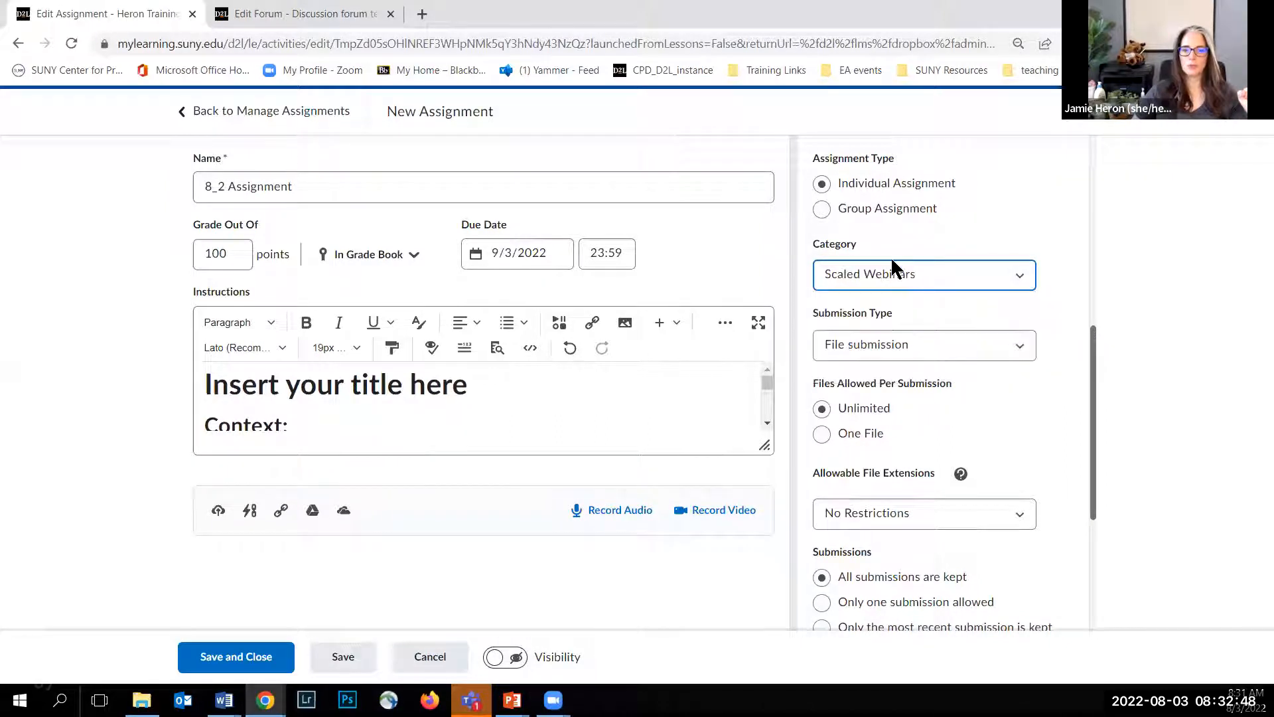
pyautogui.click(1013, 358)
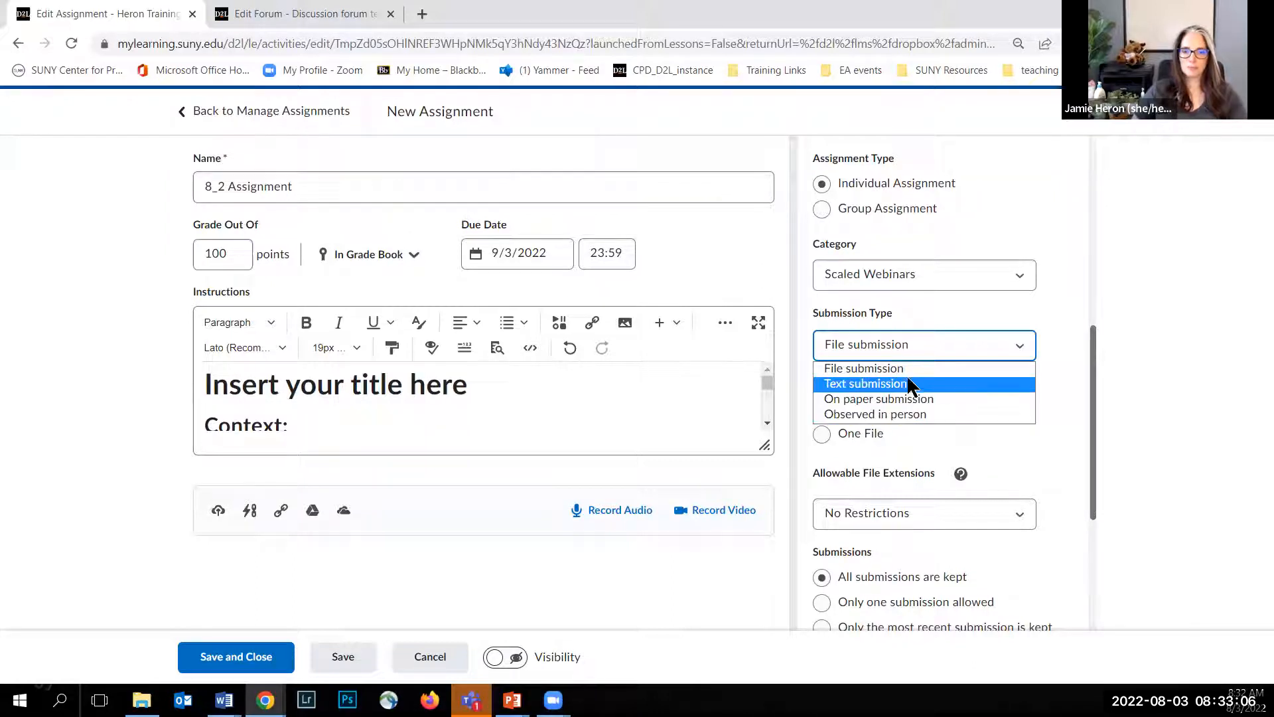
pyautogui.click(886, 367)
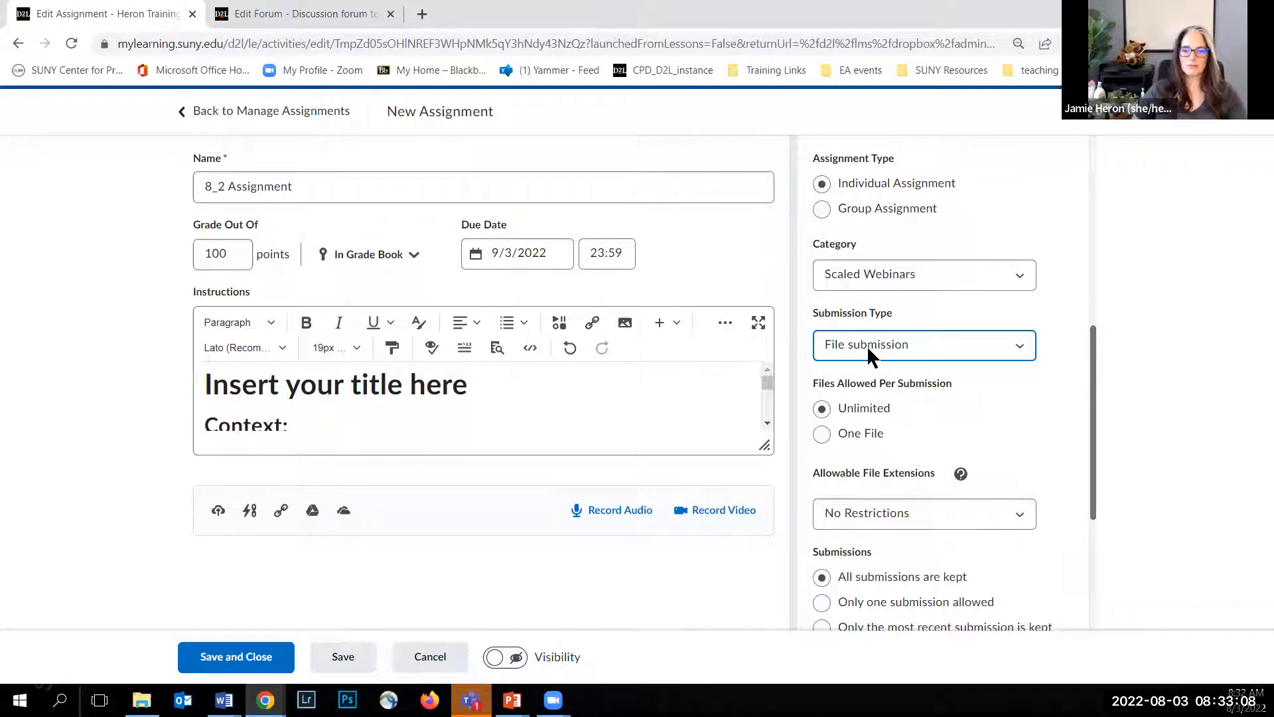
pyautogui.scroll(-1, 1035, 395)
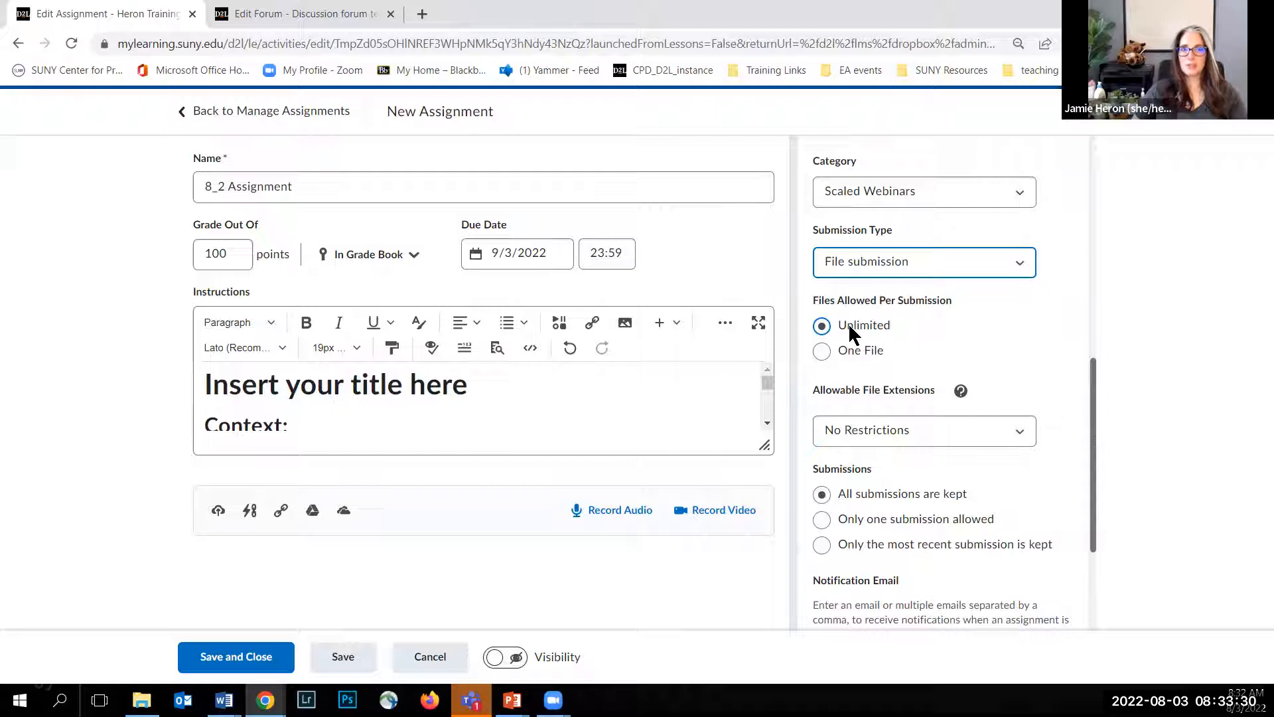
pyautogui.click(527, 264)
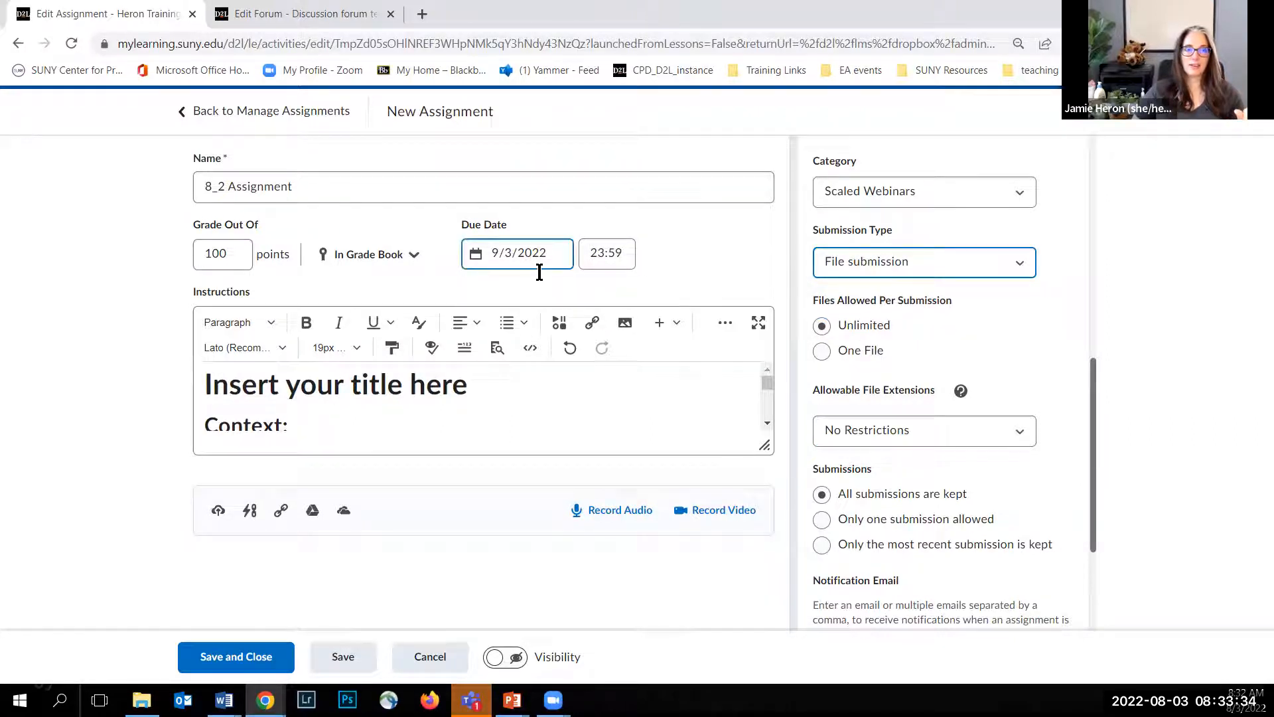
pyautogui.click(596, 265)
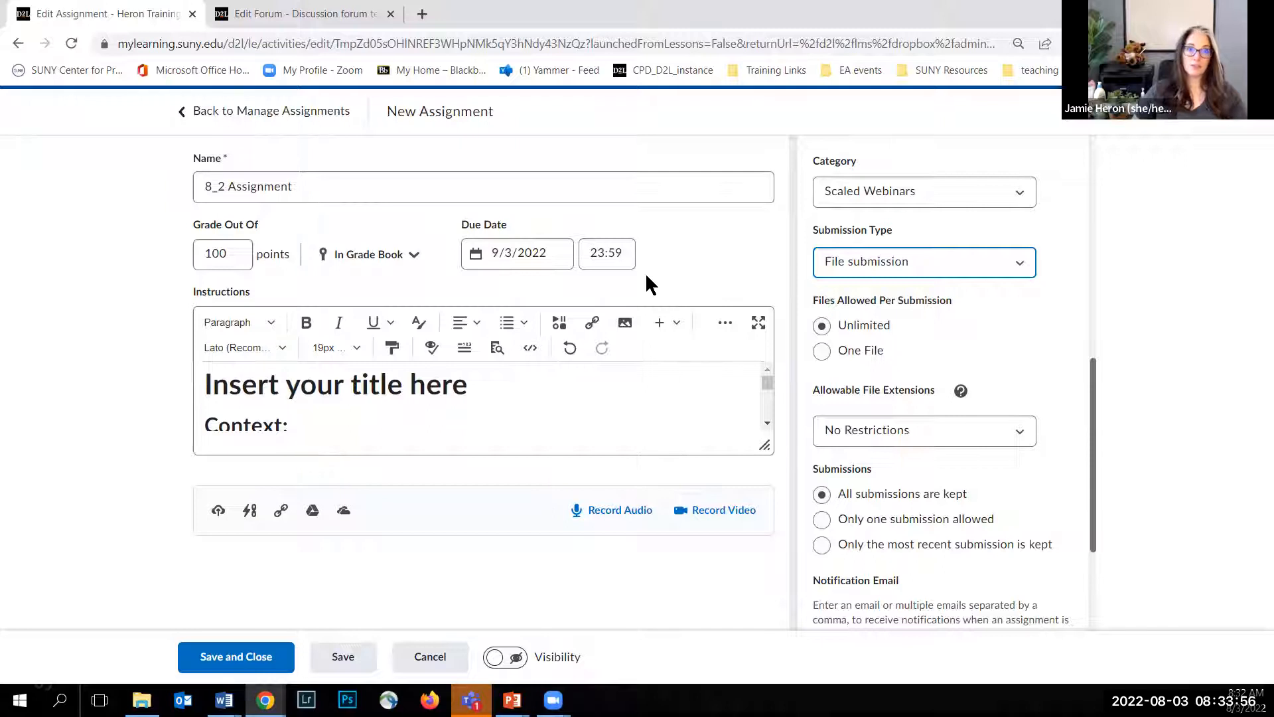
# Step: Try keeping only the most recent submission and switch back to keeping all submissions
pyautogui.scroll(-1, 840, 353)
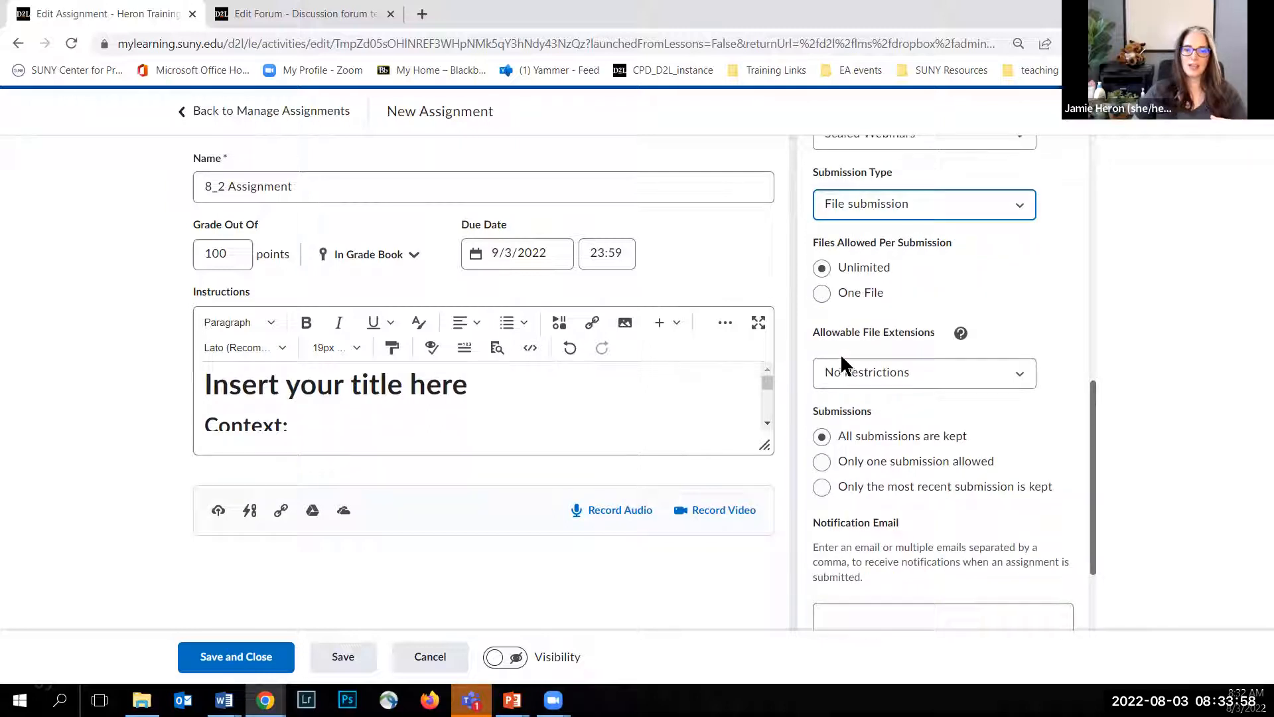
pyautogui.scroll(-1, 840, 353)
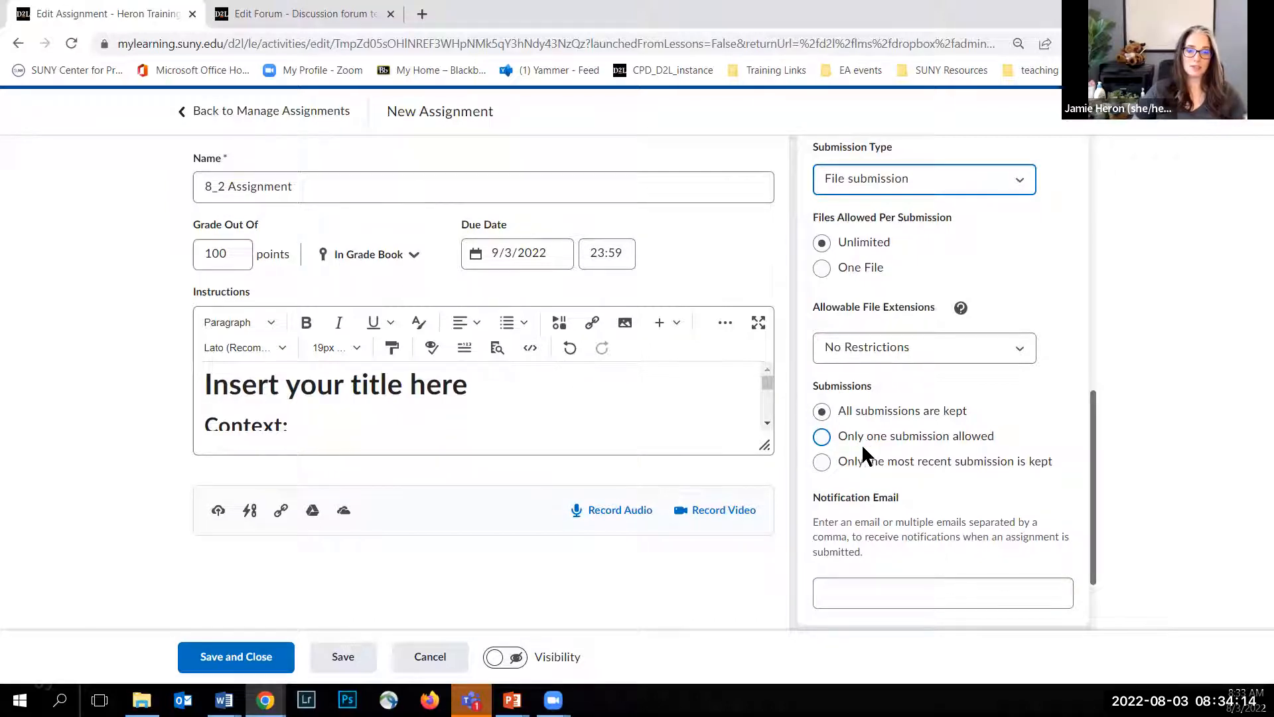
pyautogui.click(821, 461)
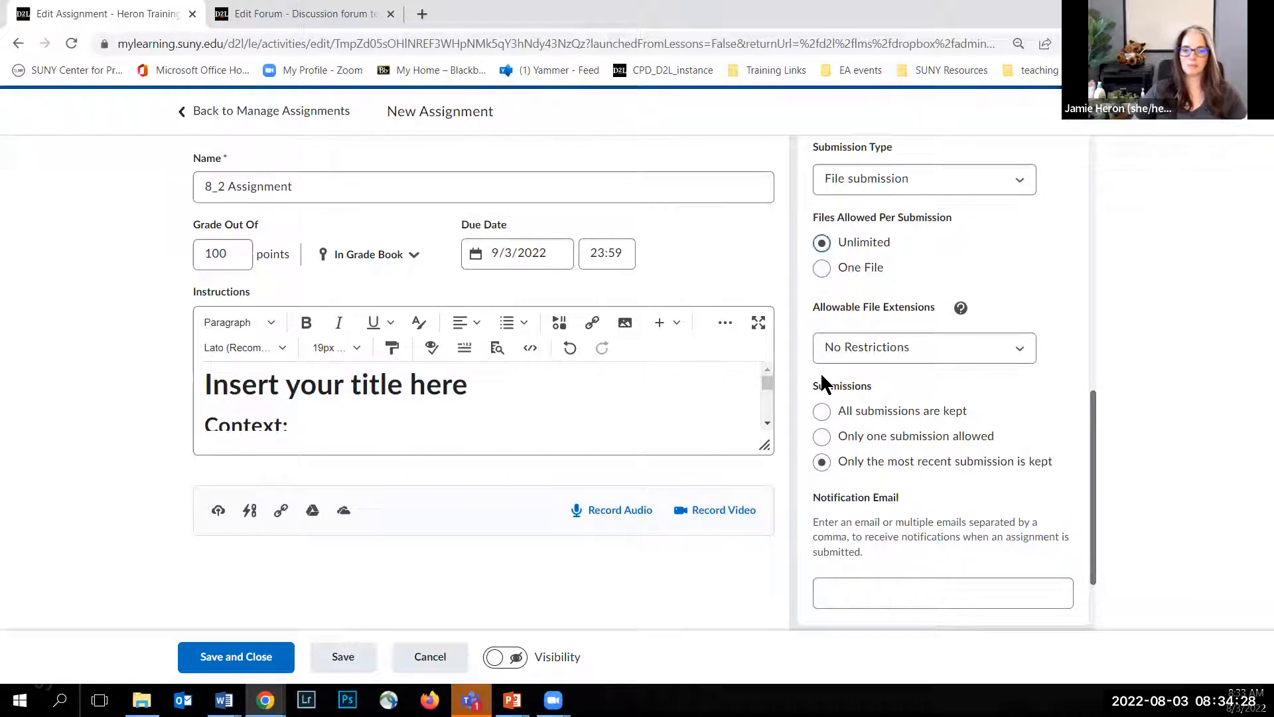
pyautogui.click(823, 411)
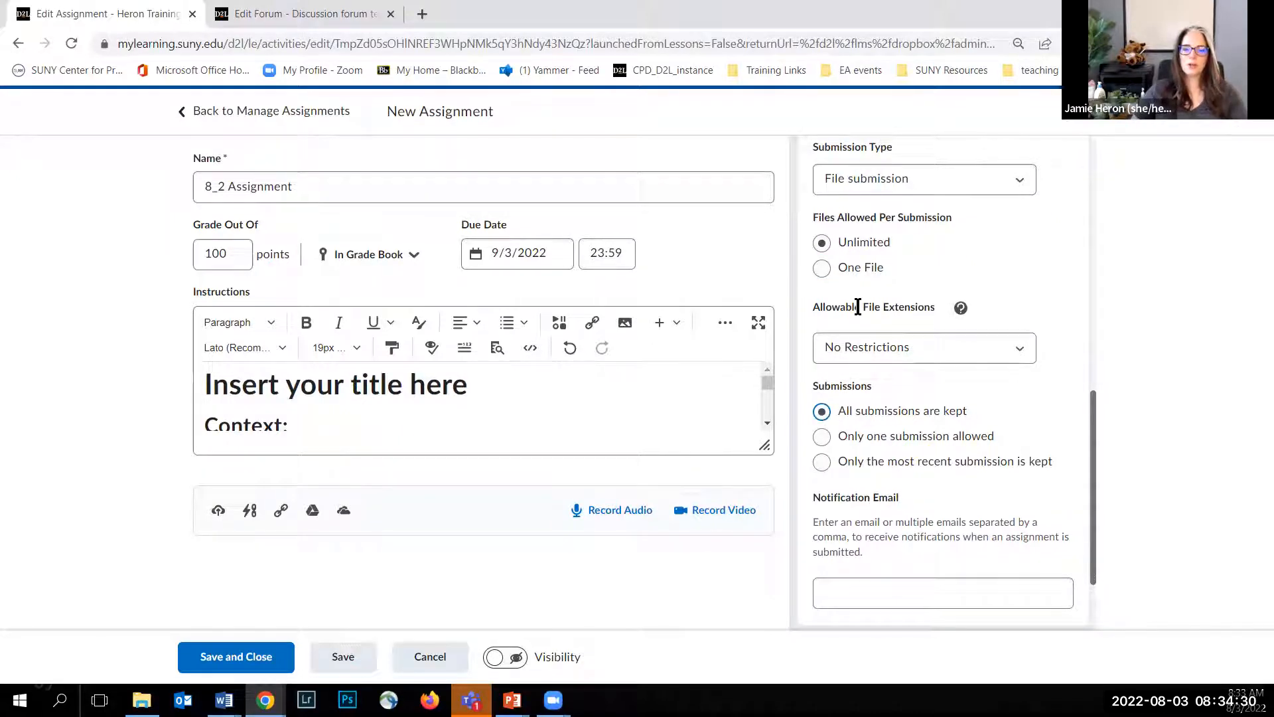
# Step: Set the allowable file extensions to Custom File Types and start the entry of allowed extensions
pyautogui.click(1007, 349)
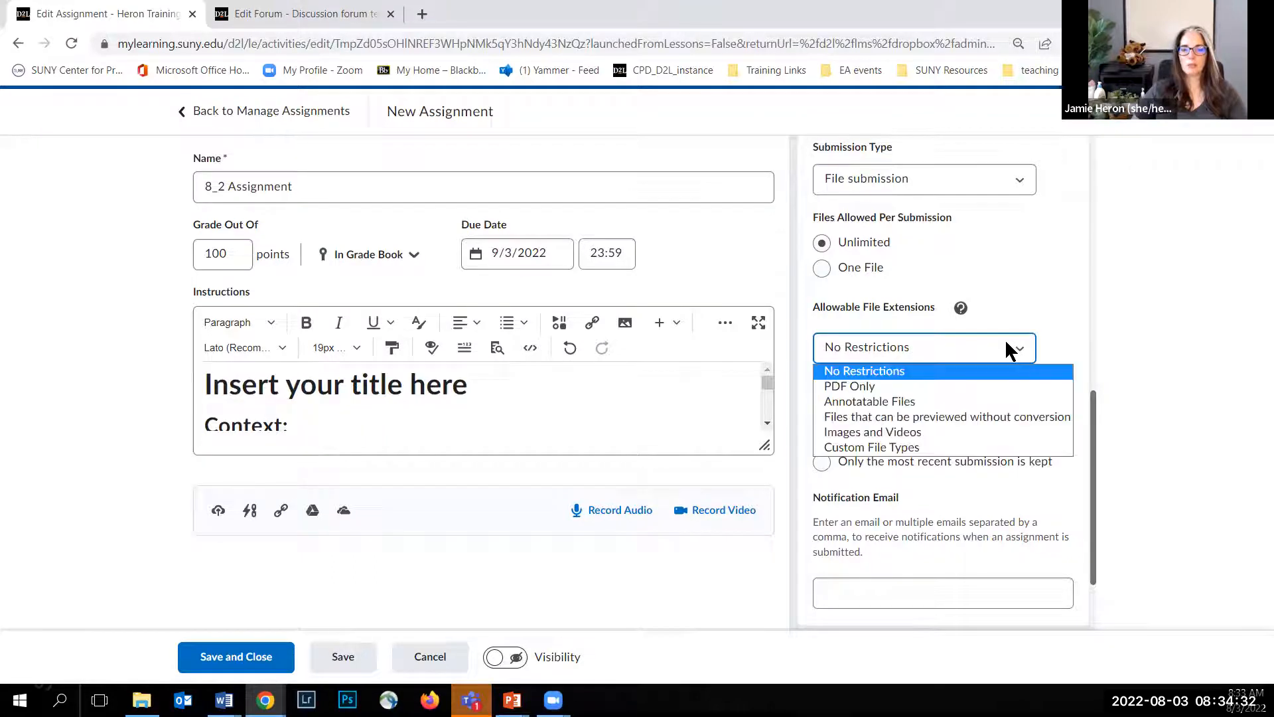
pyautogui.click(901, 448)
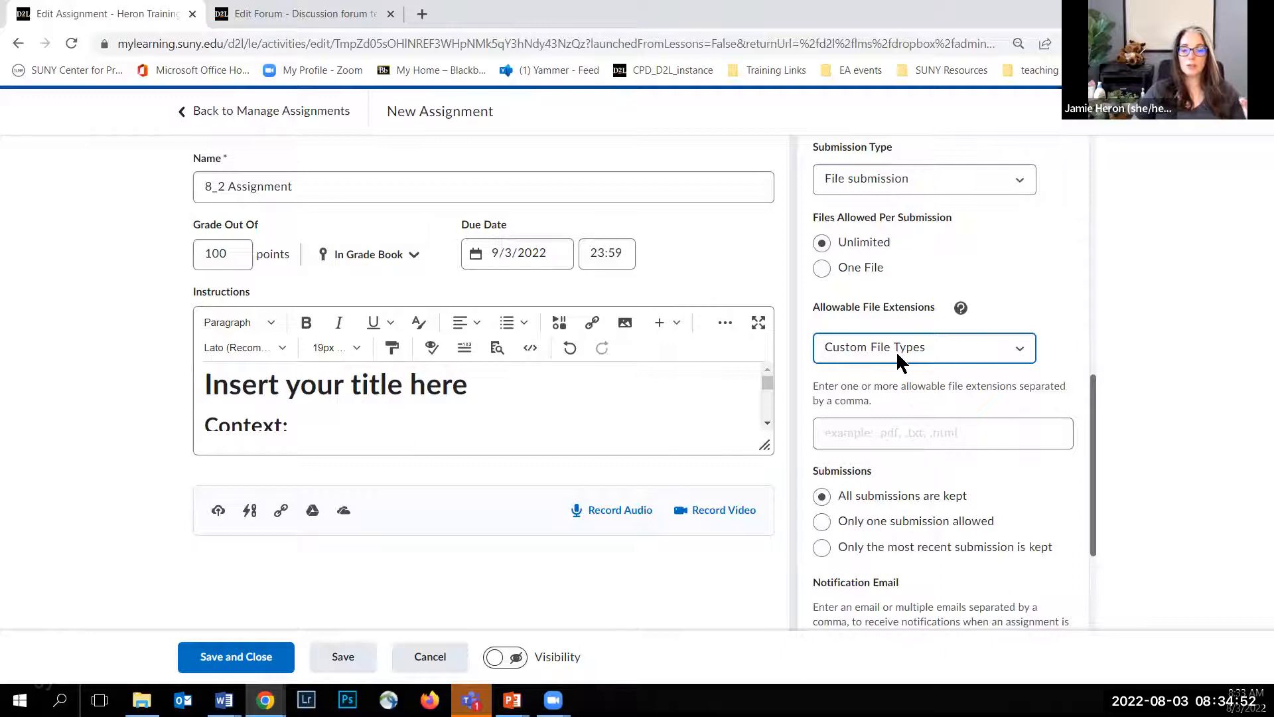
pyautogui.click(881, 435)
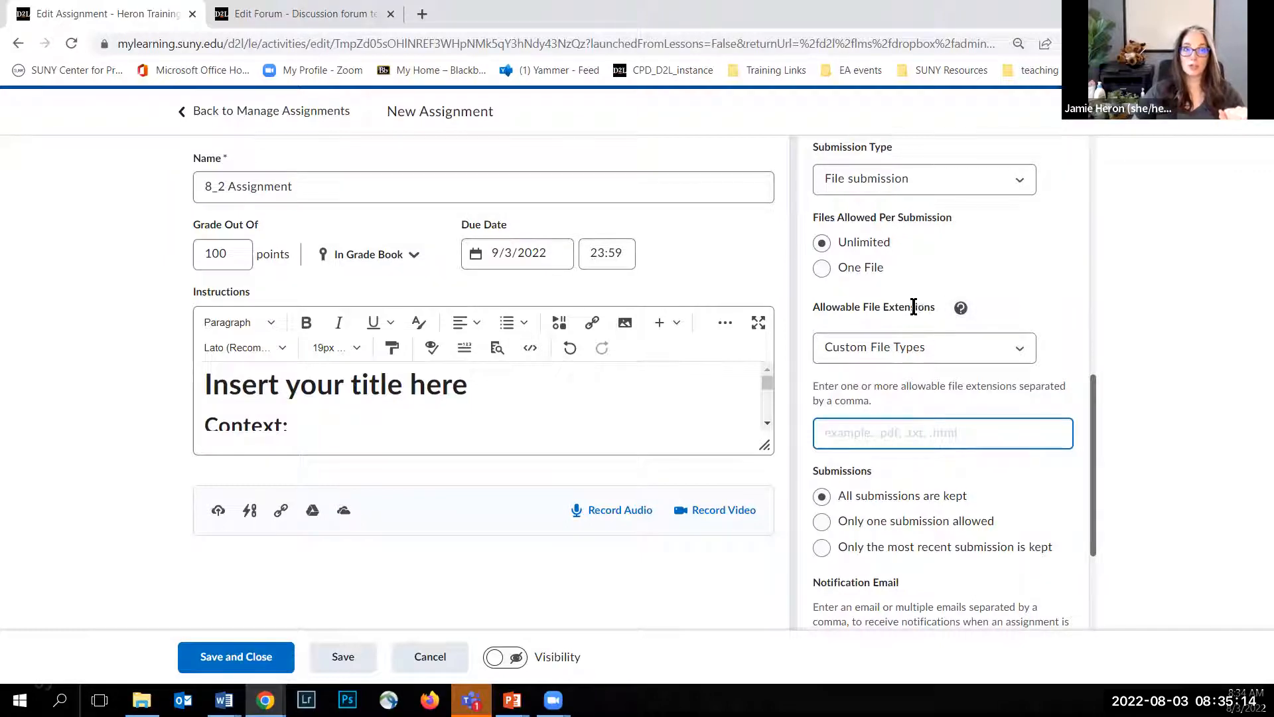
# Step: Review the help page on restricted file extensions for assignments and return to the assignment being edited
pyautogui.click(960, 309)
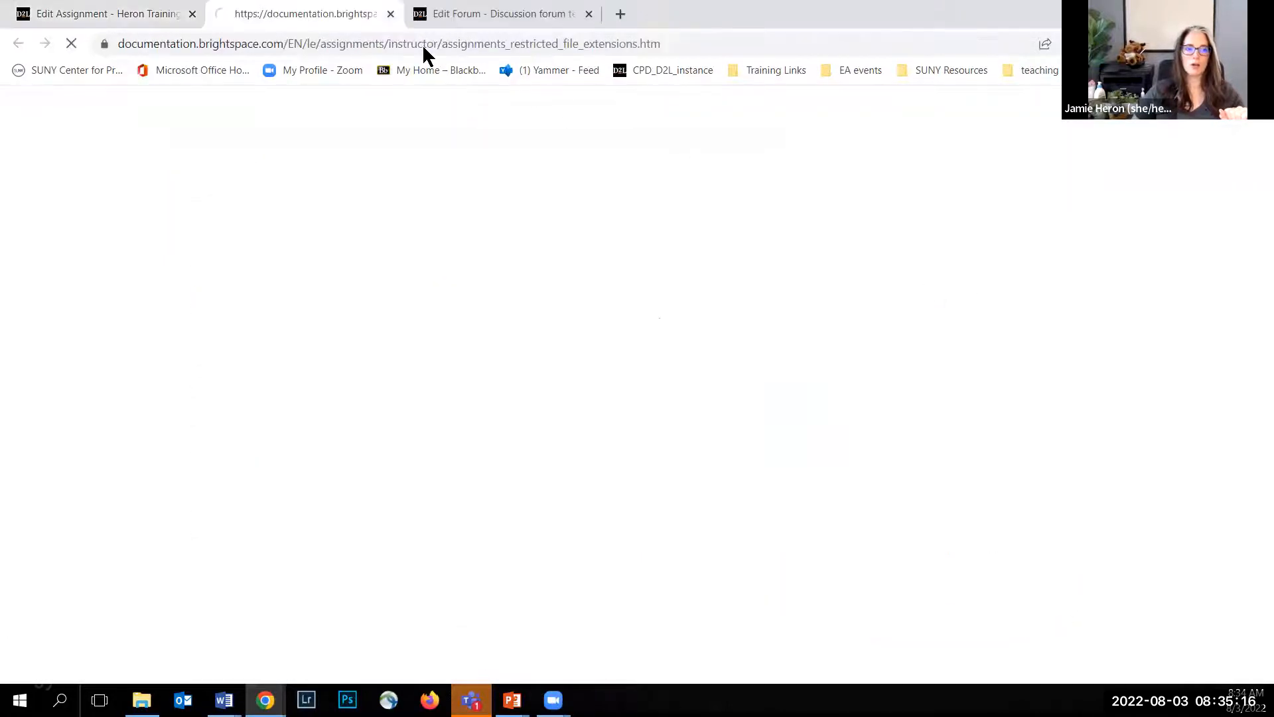
pyautogui.scroll(-7, 349, 319)
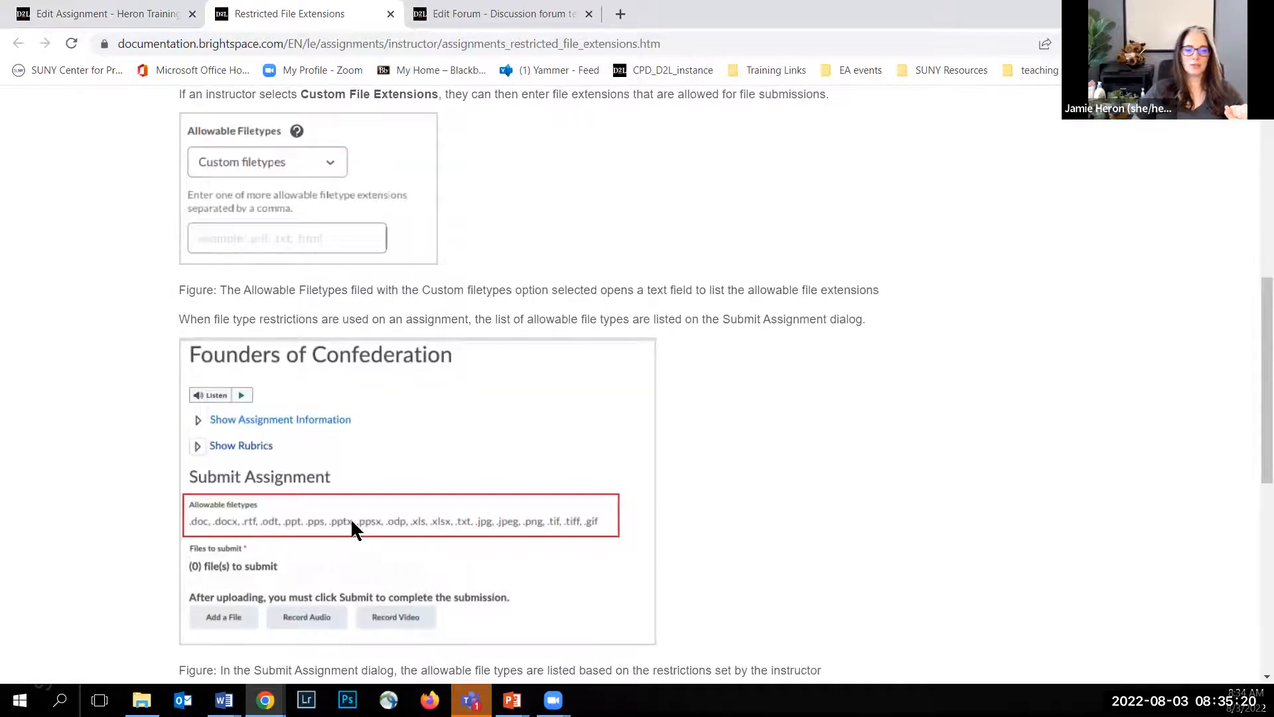
pyautogui.click(141, 13)
# Step: Set the assignment's allowable file extensions back to No Restrictions
pyautogui.scroll(-3, 1047, 406)
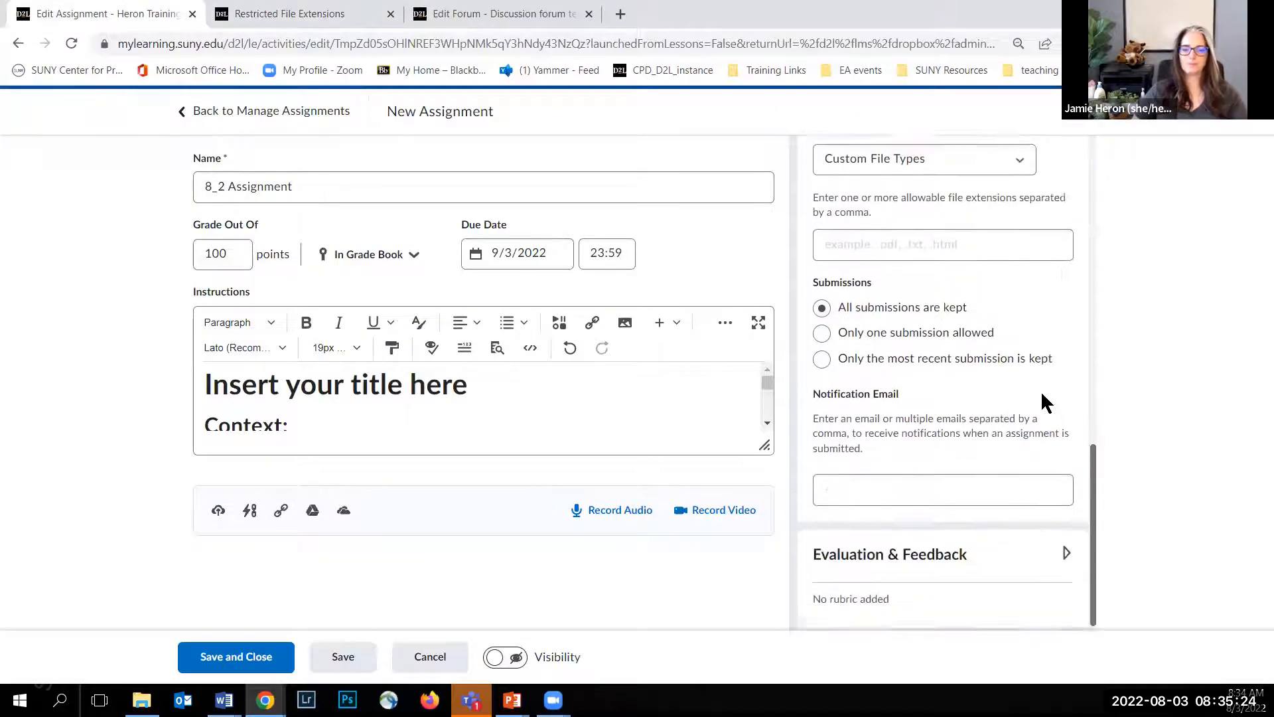
pyautogui.scroll(2, 934, 260)
pyautogui.click(935, 305)
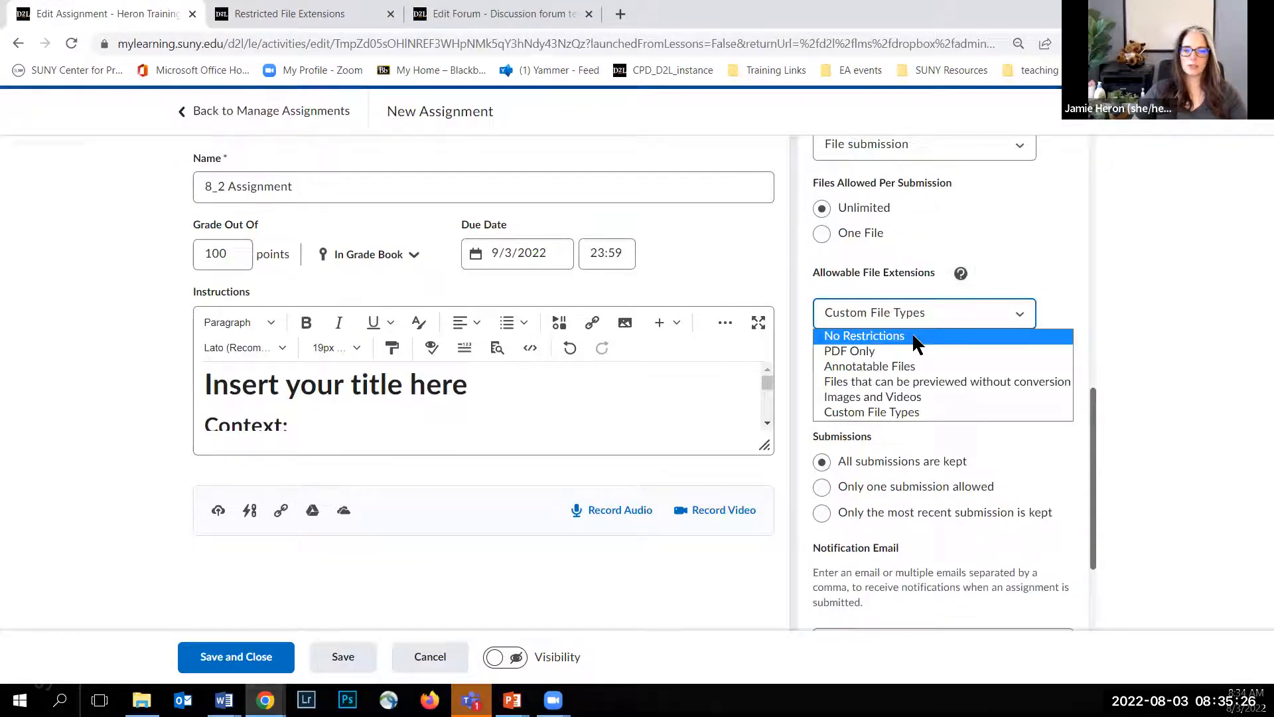
pyautogui.click(912, 331)
# Step: In the evaluation settings, attach the second existing Untitled rubric and hide student names during assessment
pyautogui.scroll(-1, 1056, 336)
pyautogui.scroll(-1, 1056, 336)
pyautogui.click(899, 465)
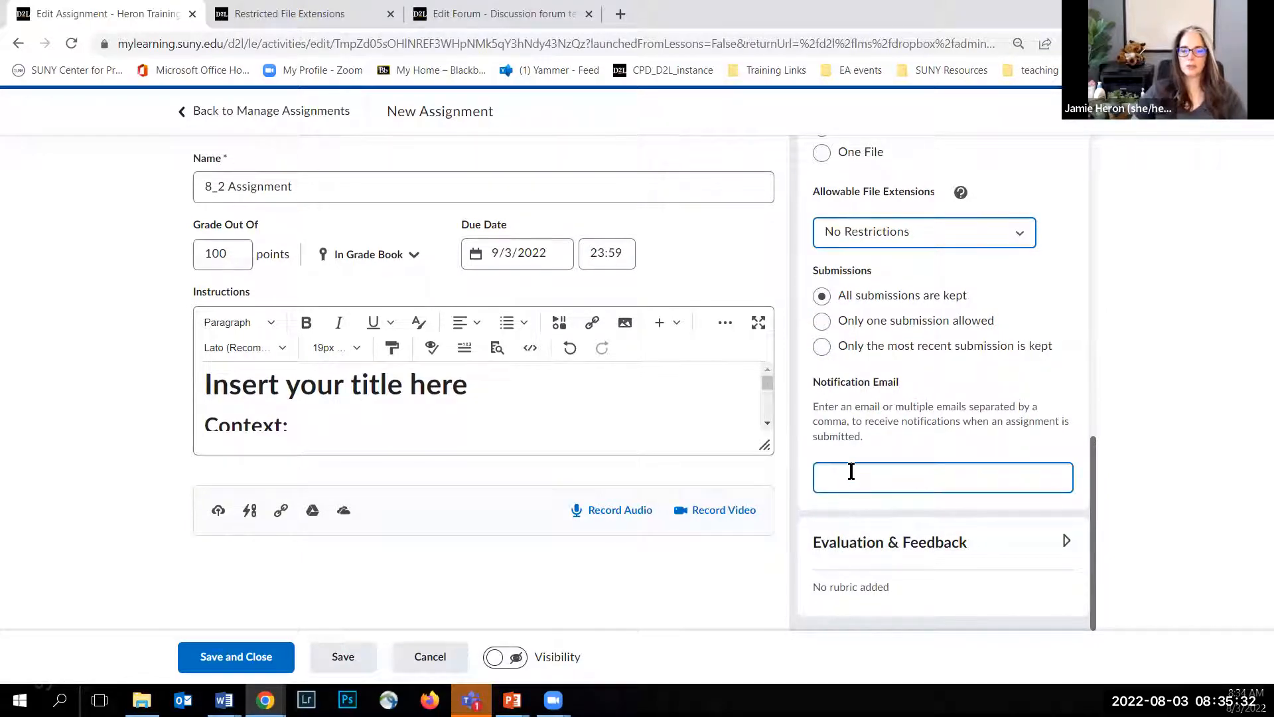
pyautogui.click(1066, 542)
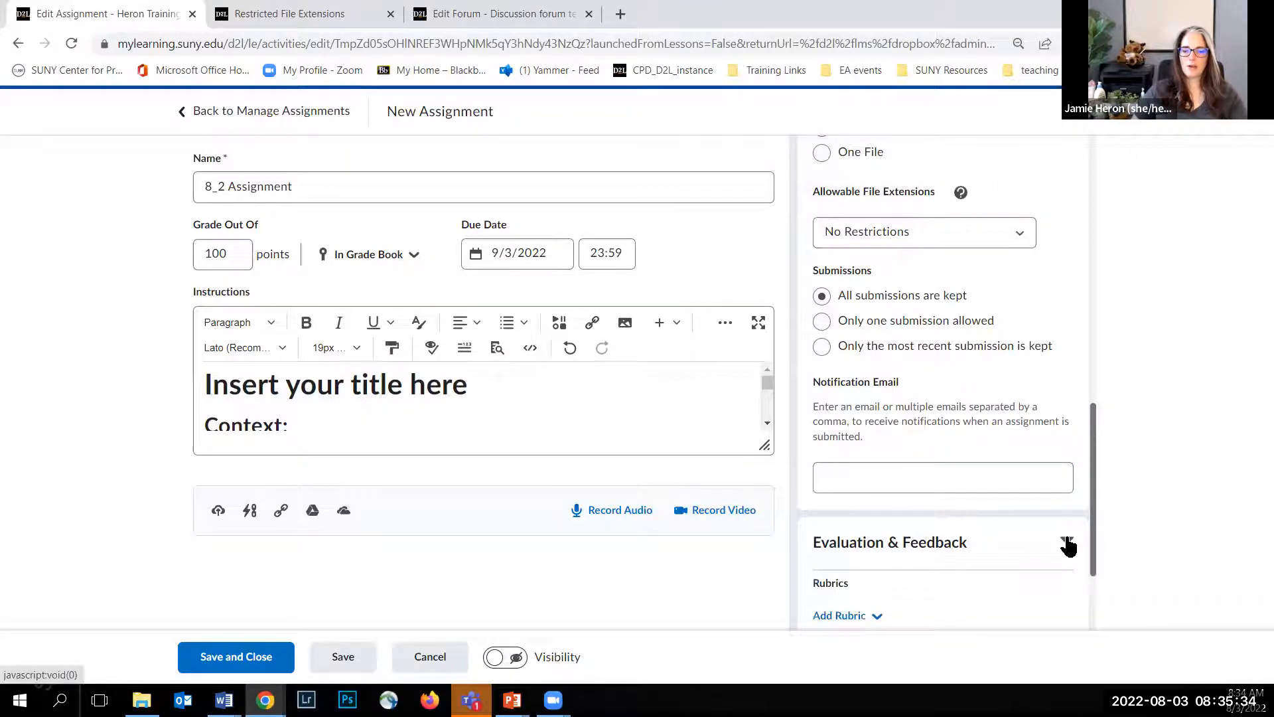
pyautogui.scroll(-4, 927, 402)
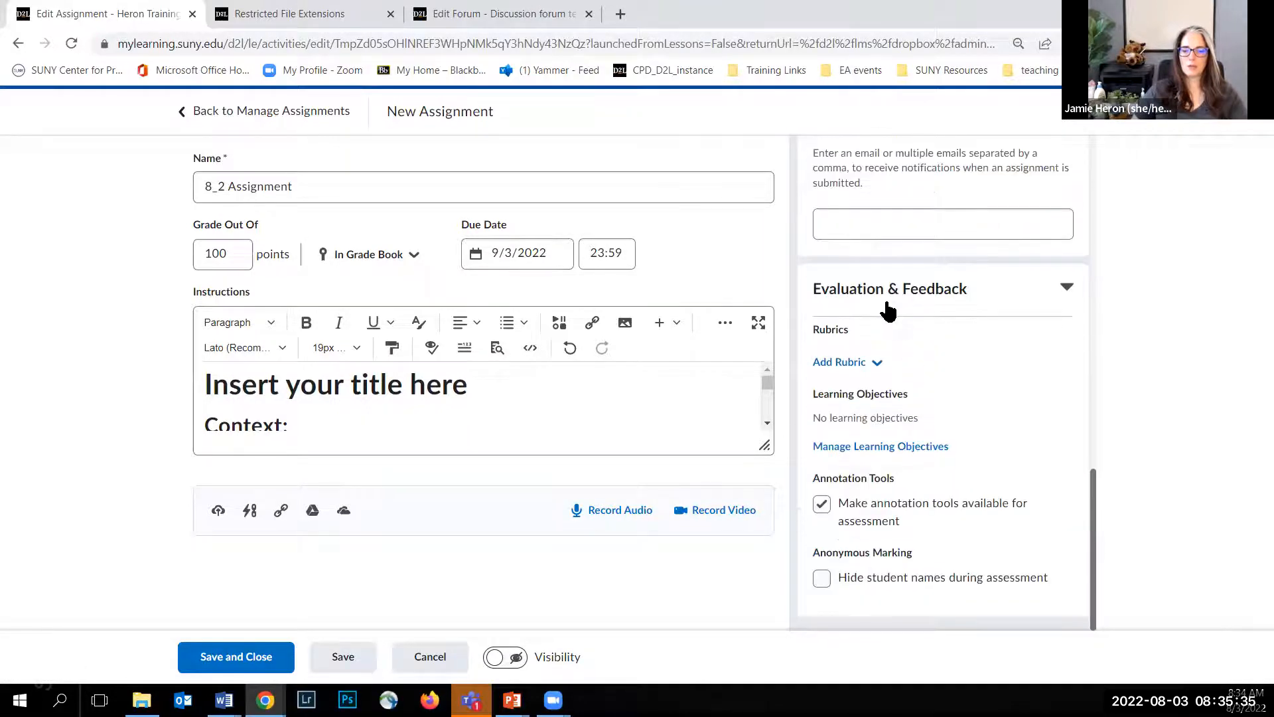
pyautogui.click(873, 364)
pyautogui.click(866, 449)
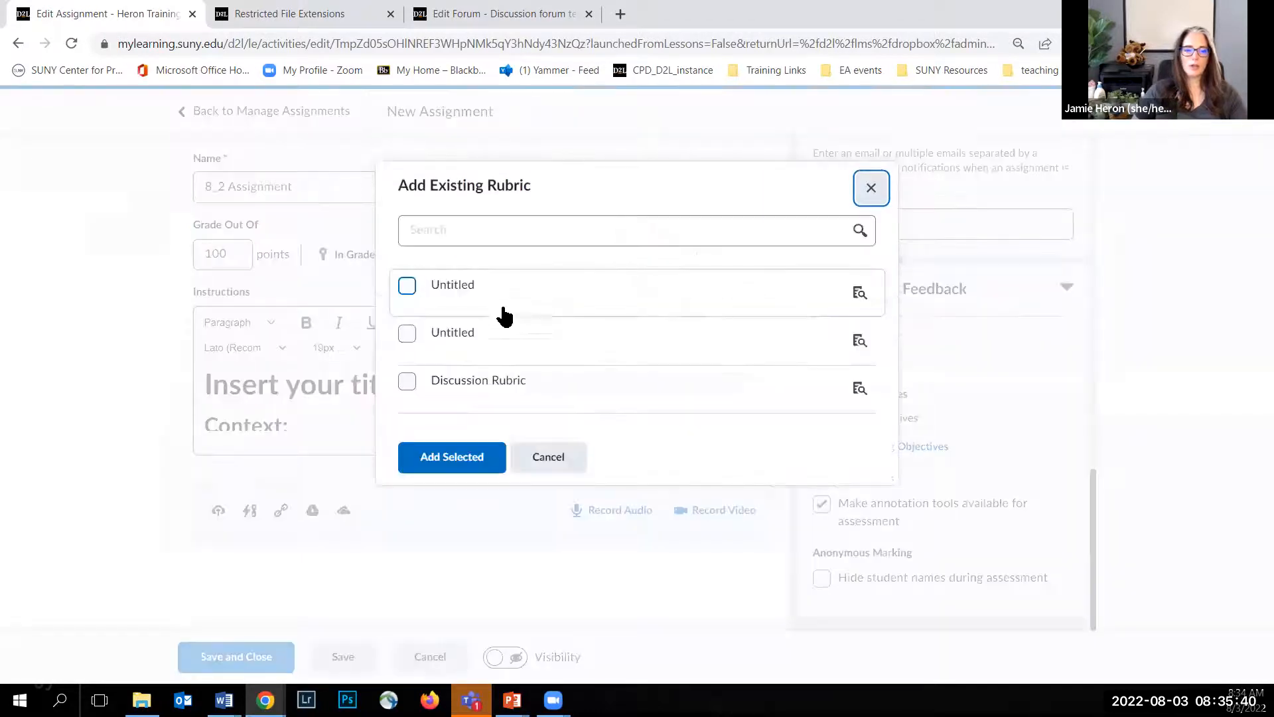
pyautogui.click(407, 333)
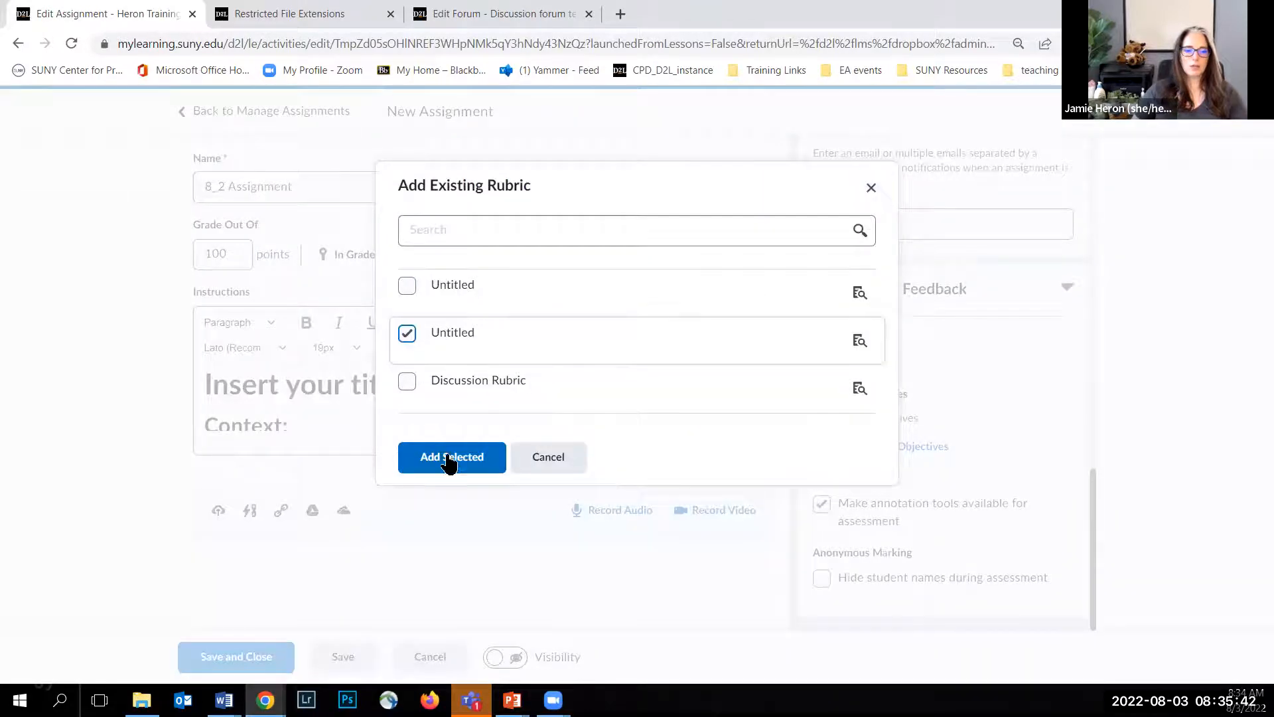
pyautogui.click(488, 457)
pyautogui.scroll(-1, 989, 426)
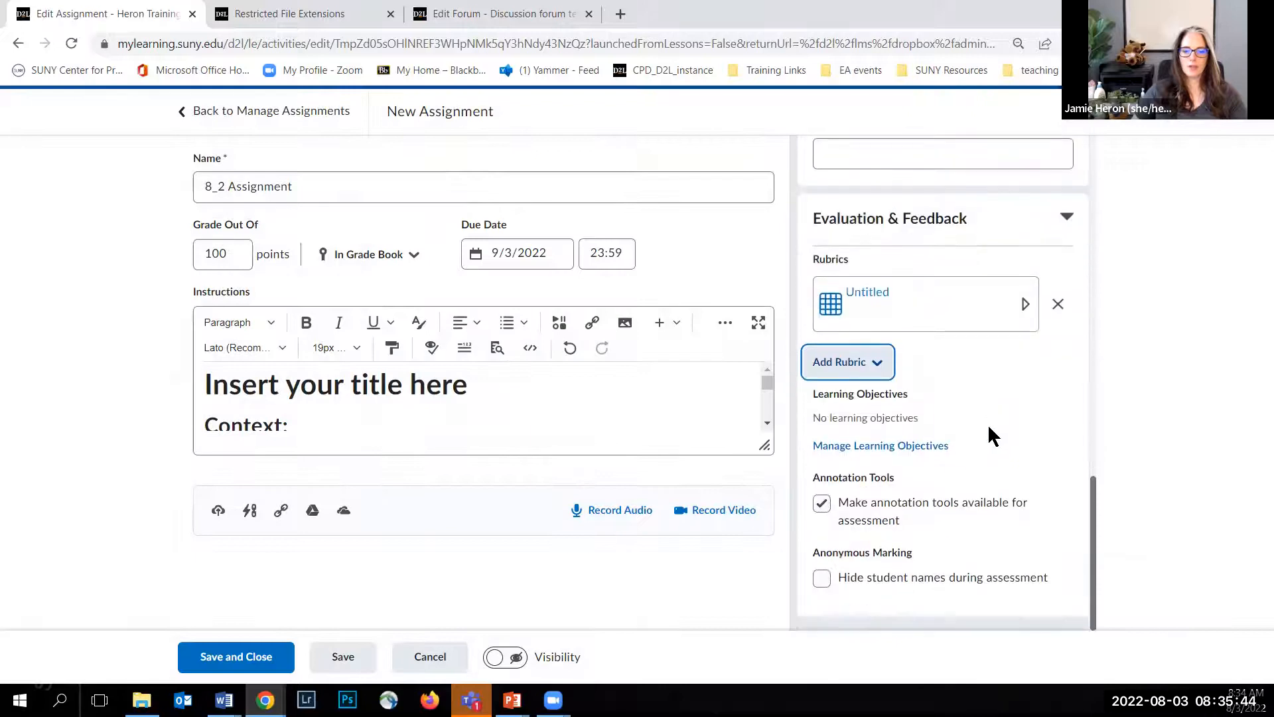
pyautogui.click(820, 577)
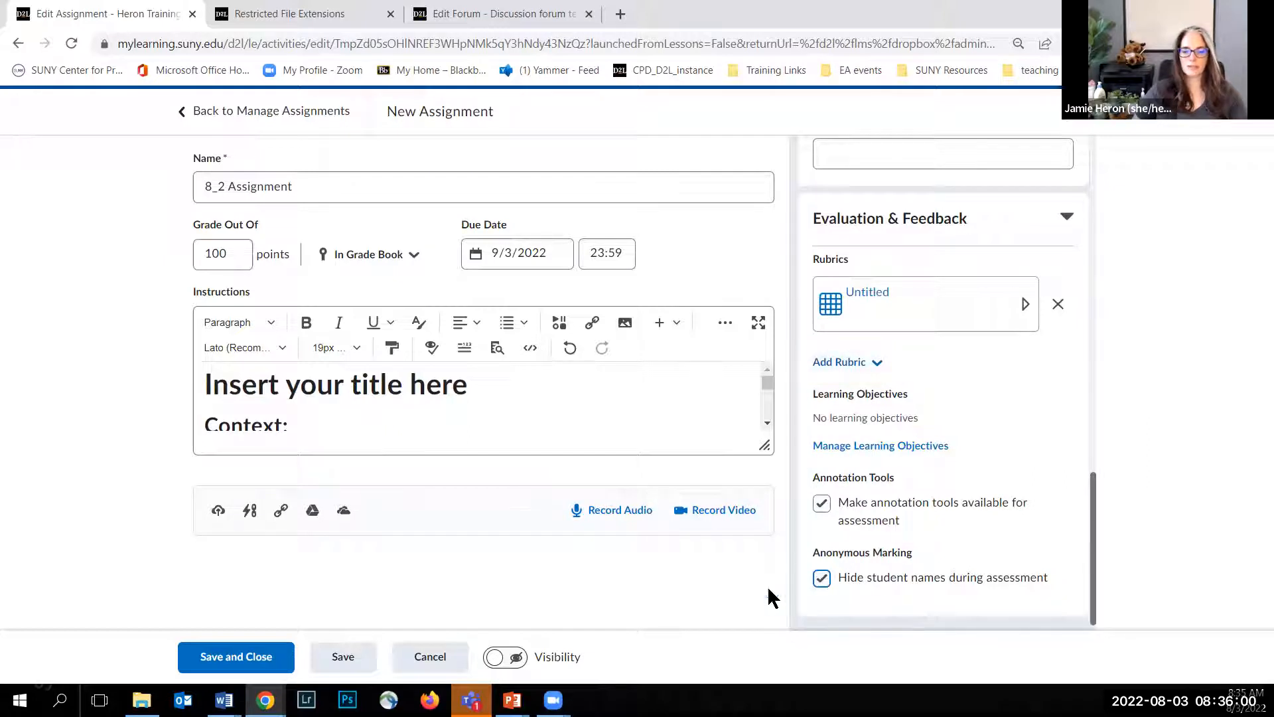
# Step: Make the assignment visible to students, save it and close the editor
pyautogui.click(516, 659)
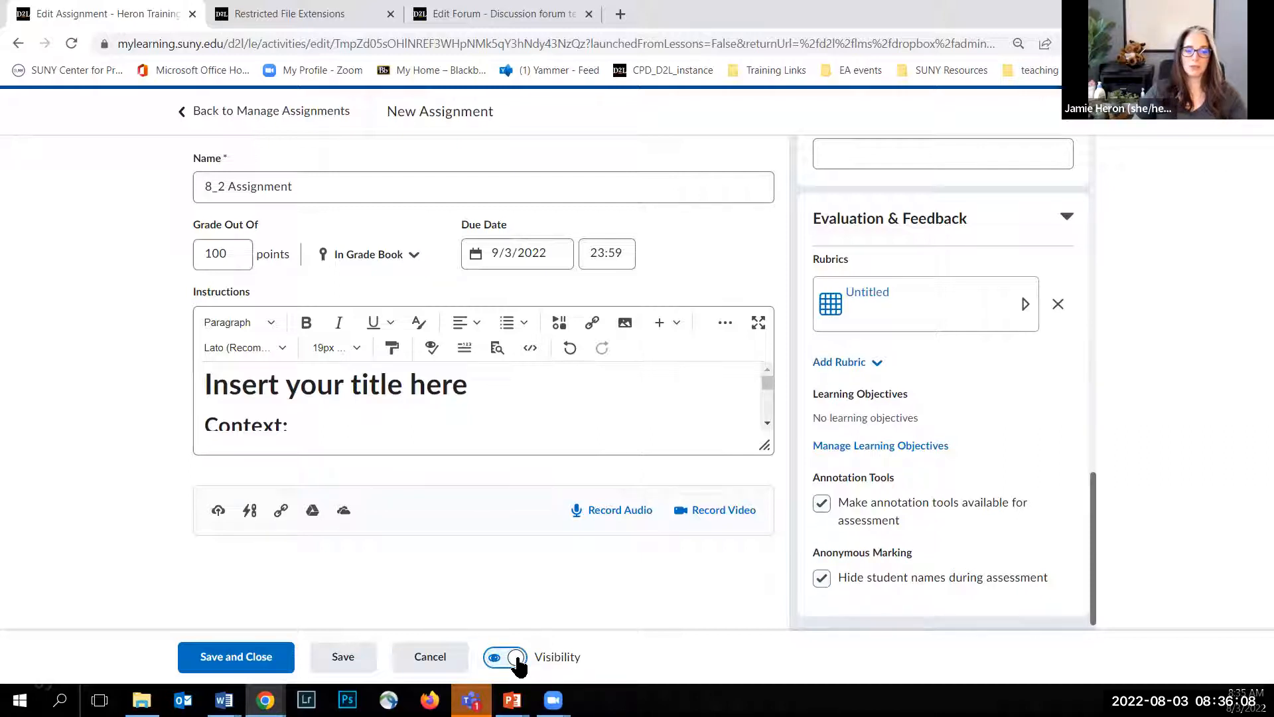
pyautogui.click(515, 660)
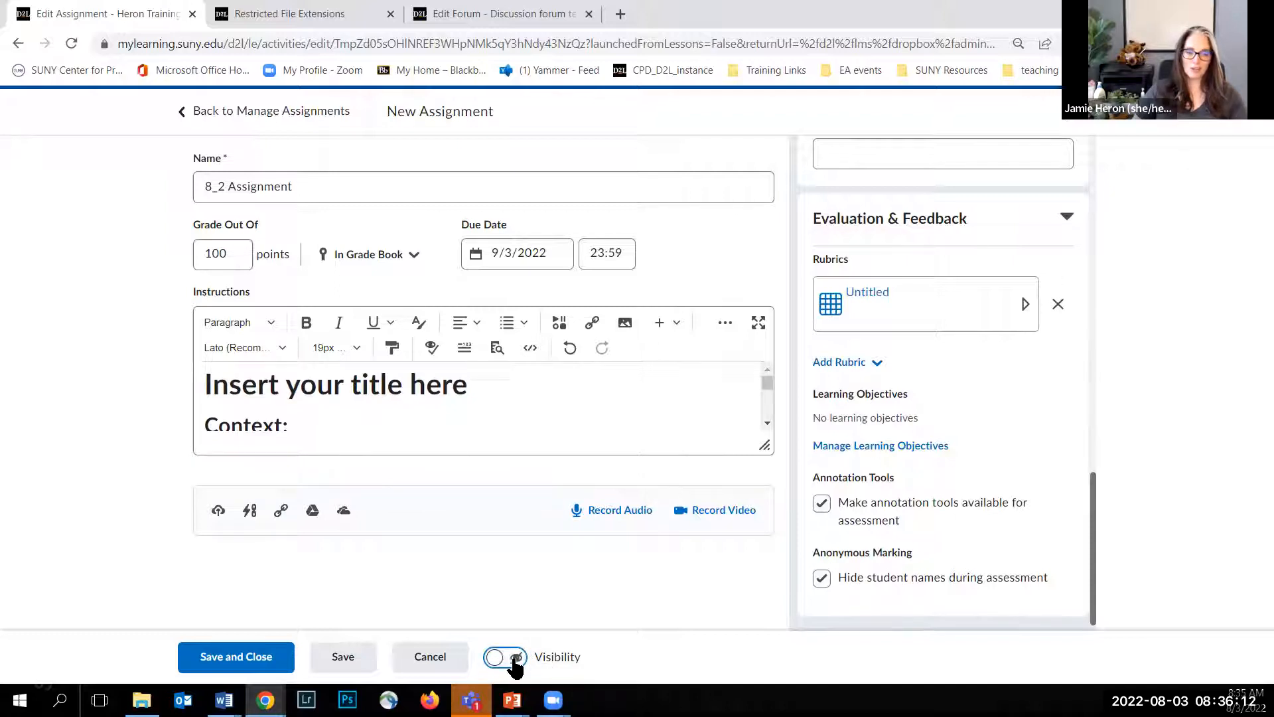
pyautogui.scroll(15, 896, 415)
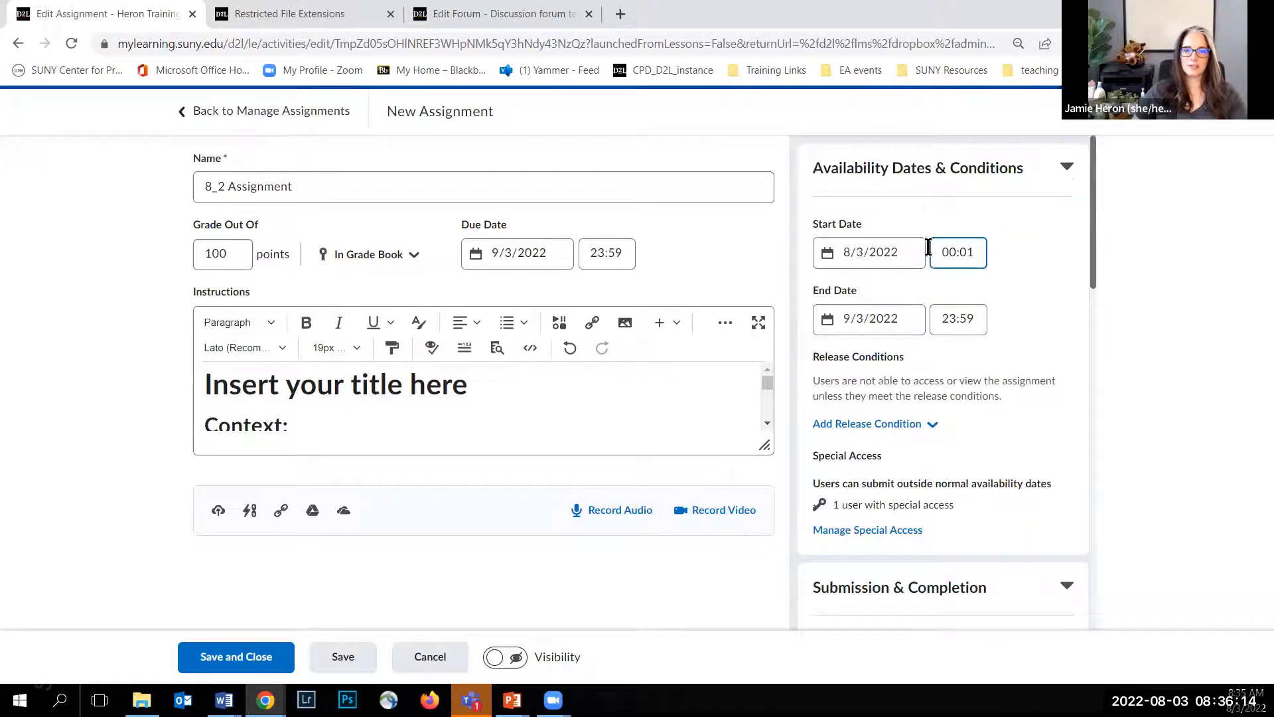
pyautogui.click(512, 657)
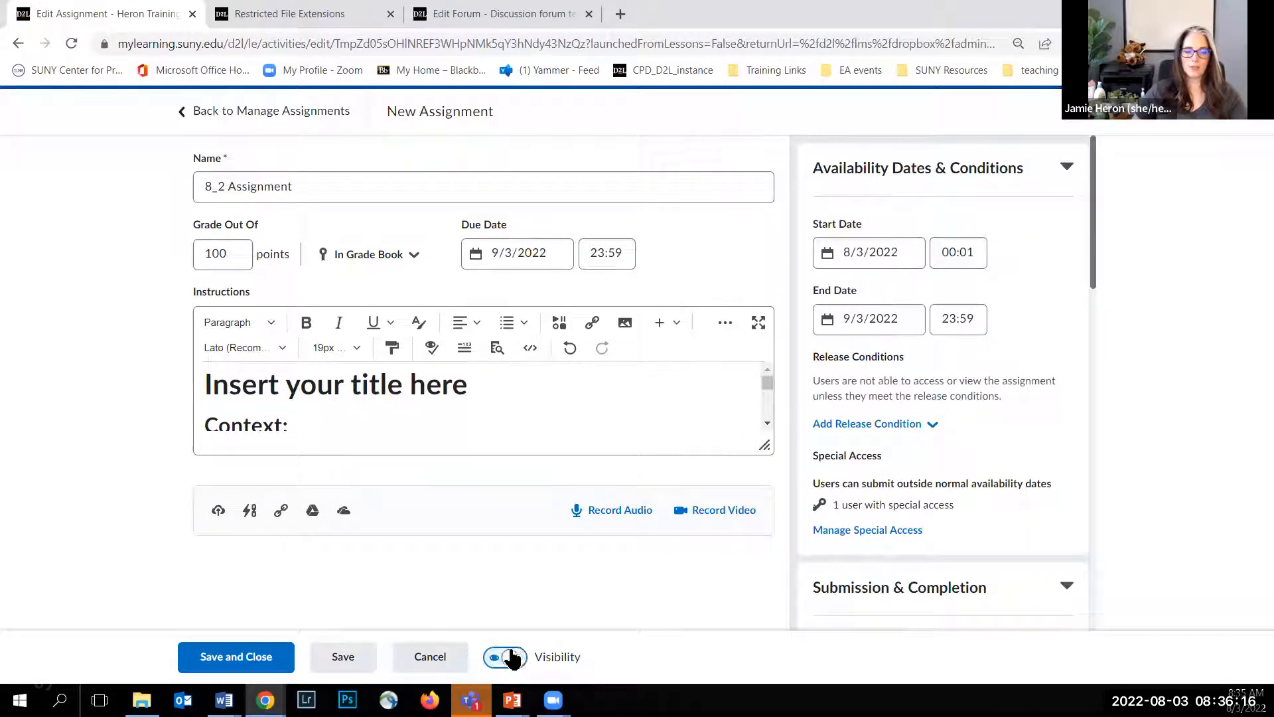
pyautogui.click(237, 662)
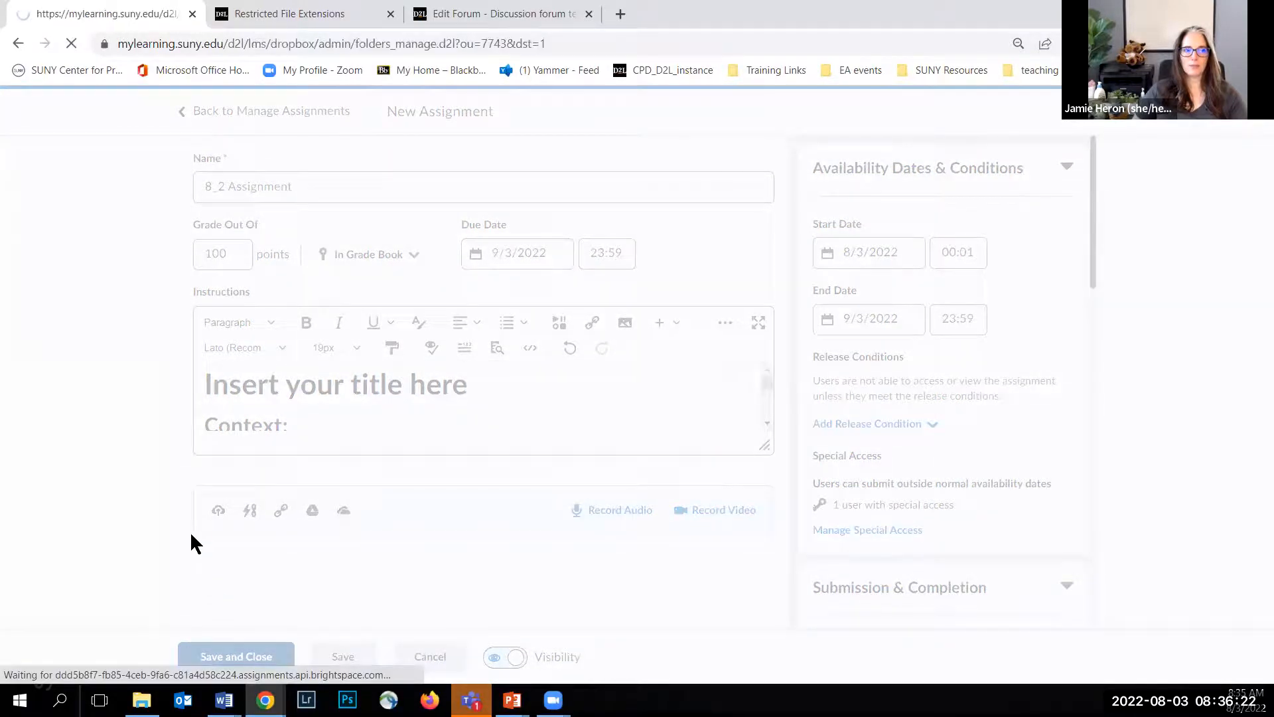
# Step: Check the 8_2 Assignment under its category in the assignments list and open the course's quizzes
pyautogui.scroll(-15, 189, 467)
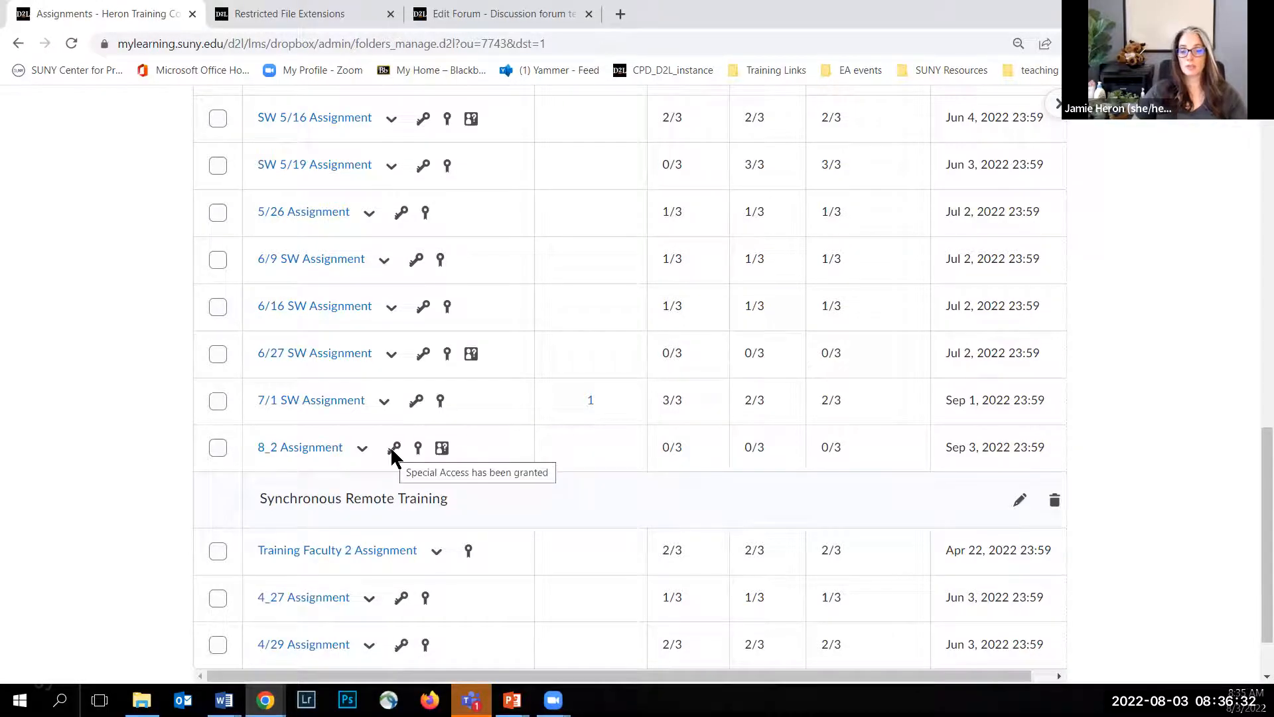
pyautogui.scroll(10, 278, 398)
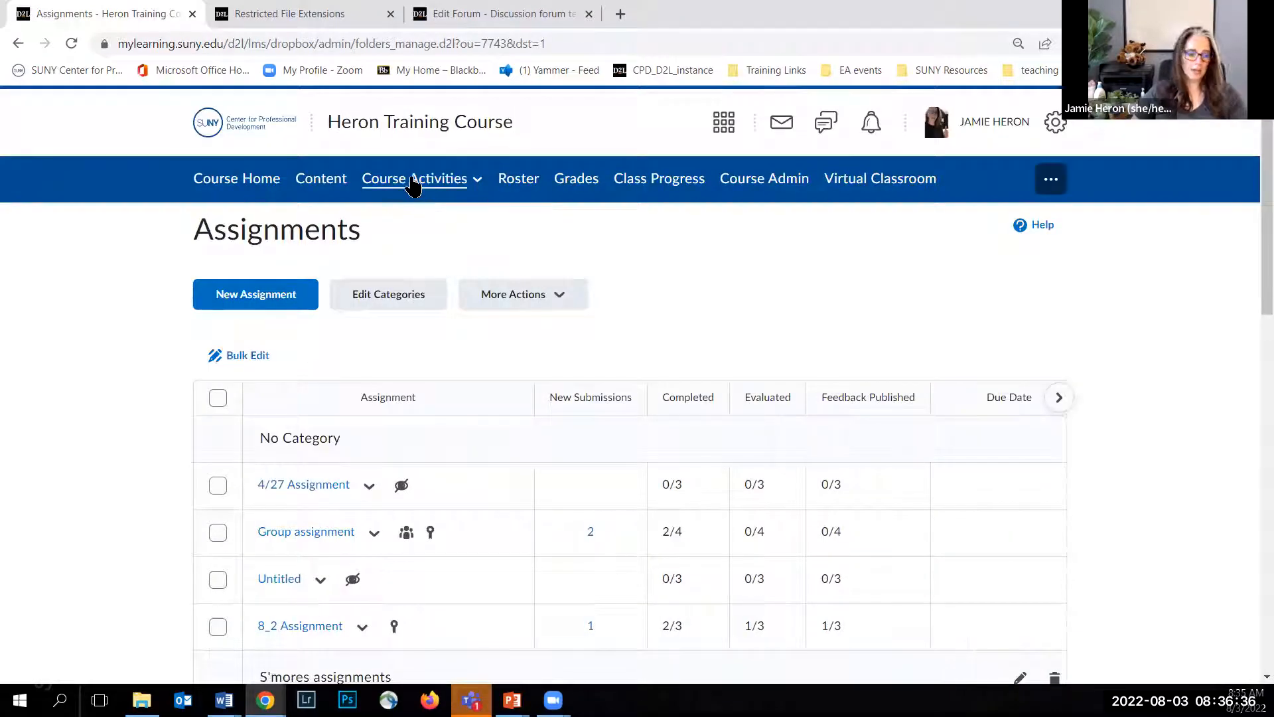
pyautogui.click(413, 182)
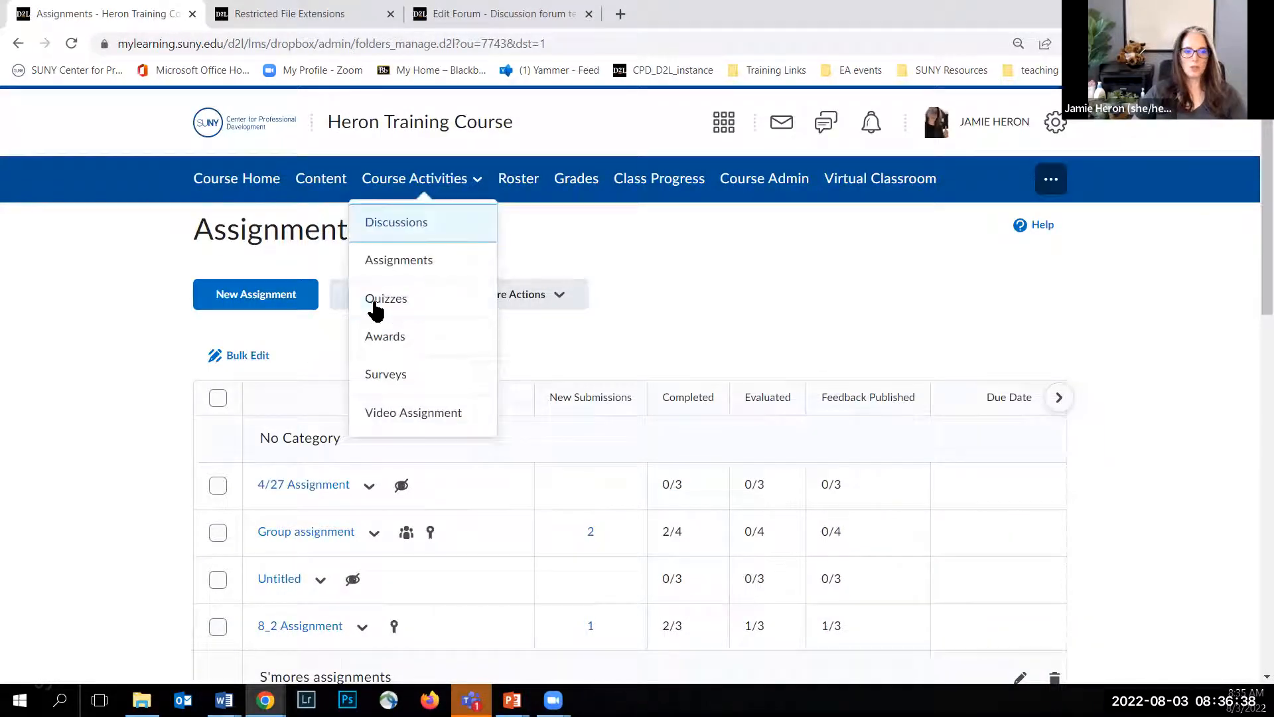
pyautogui.click(387, 302)
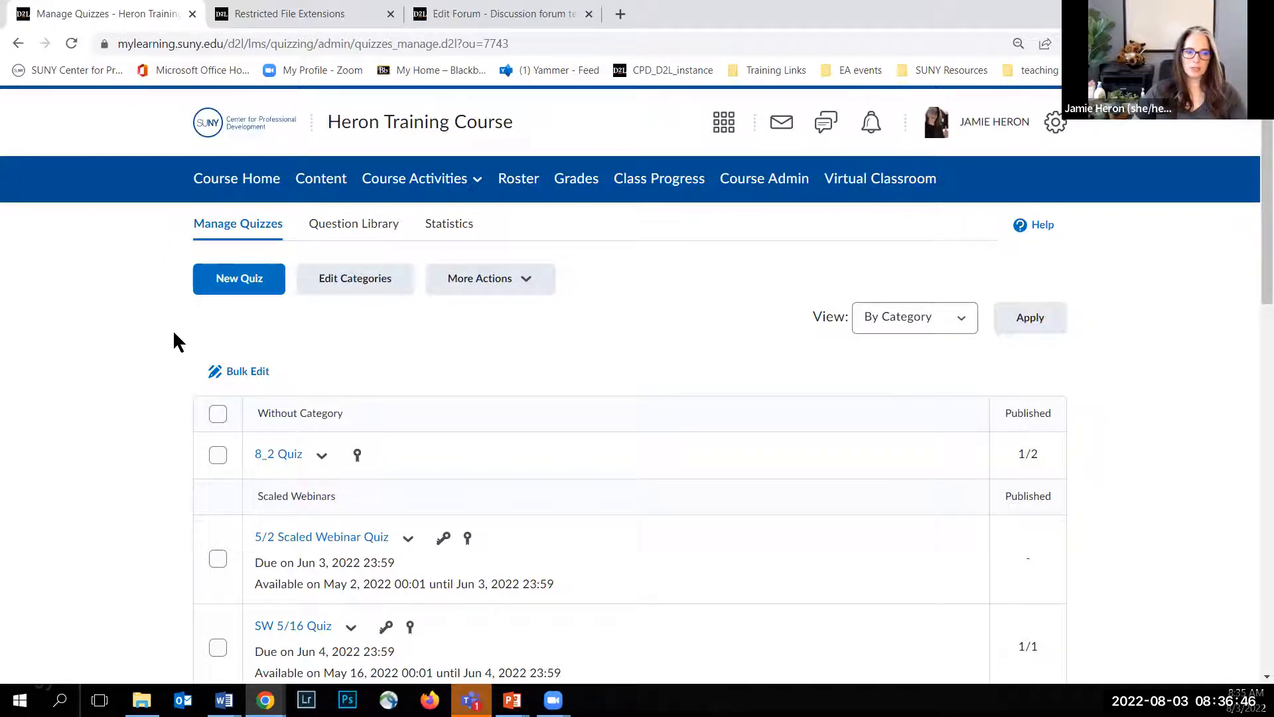
# Step: Examine the quiz statistics by category and return to the quiz management list
pyautogui.scroll(-1, 174, 334)
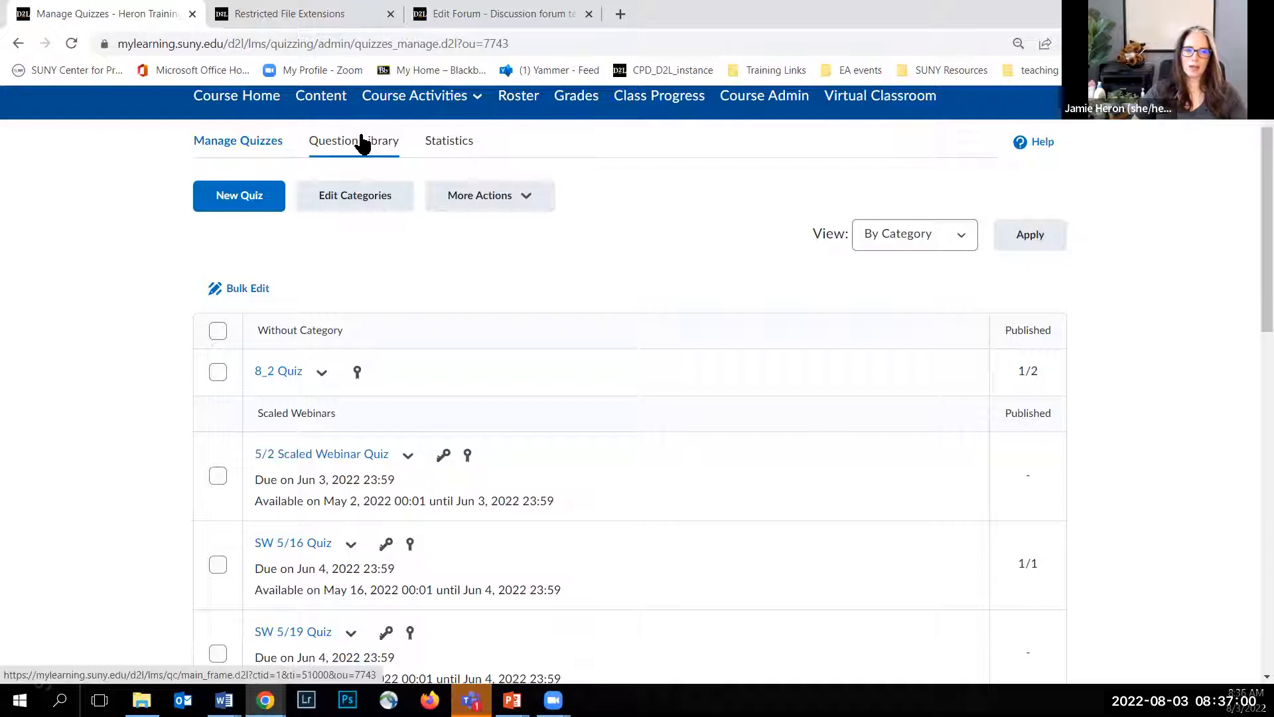
pyautogui.click(442, 143)
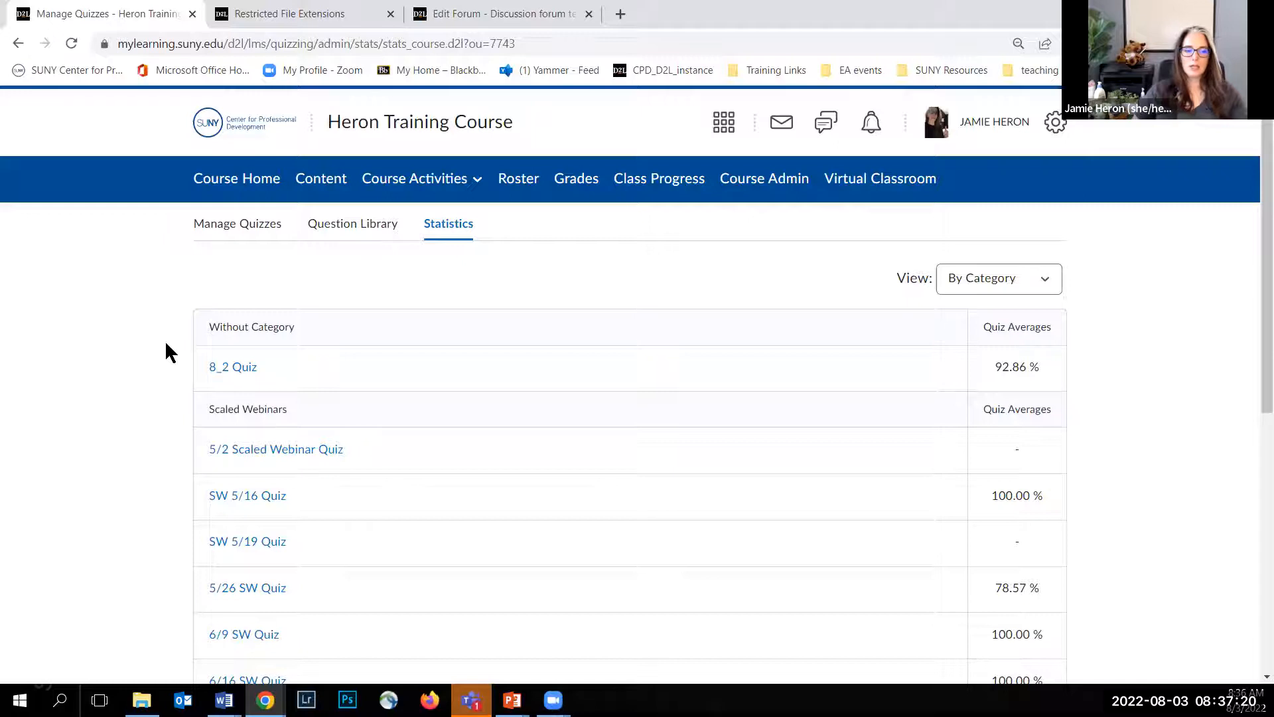
pyautogui.scroll(-1, 168, 353)
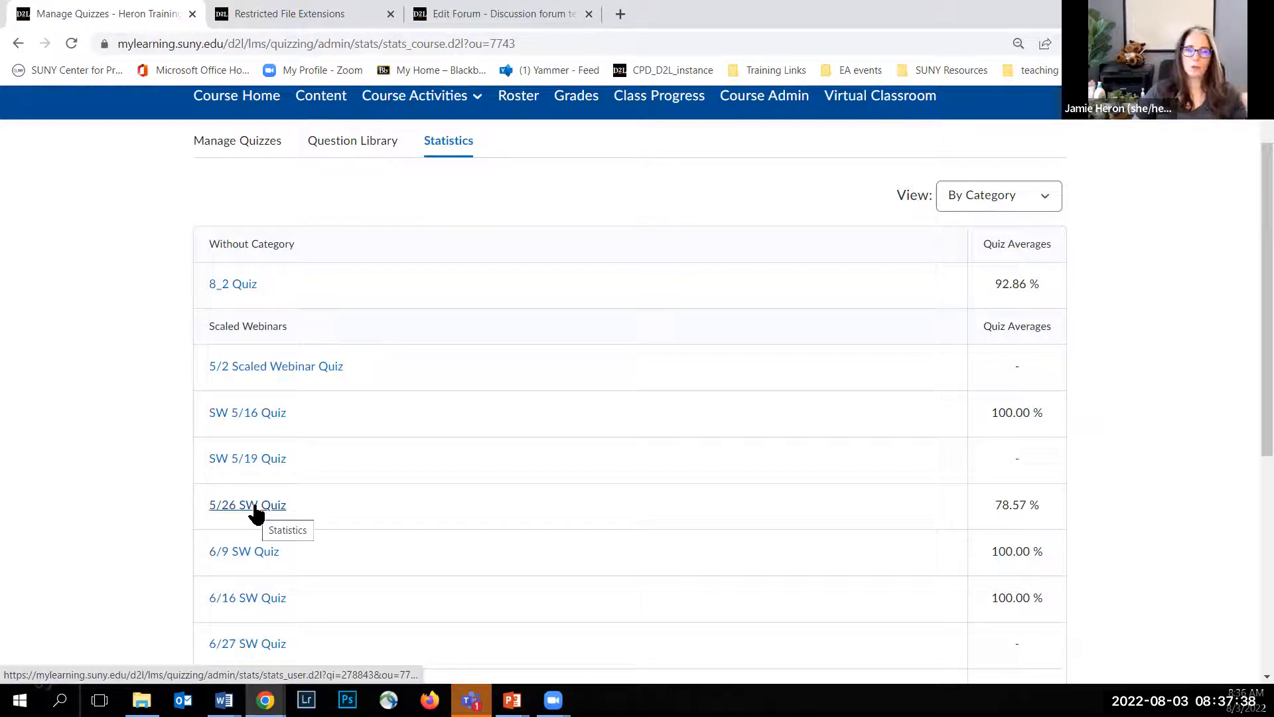
pyautogui.scroll(1, 175, 362)
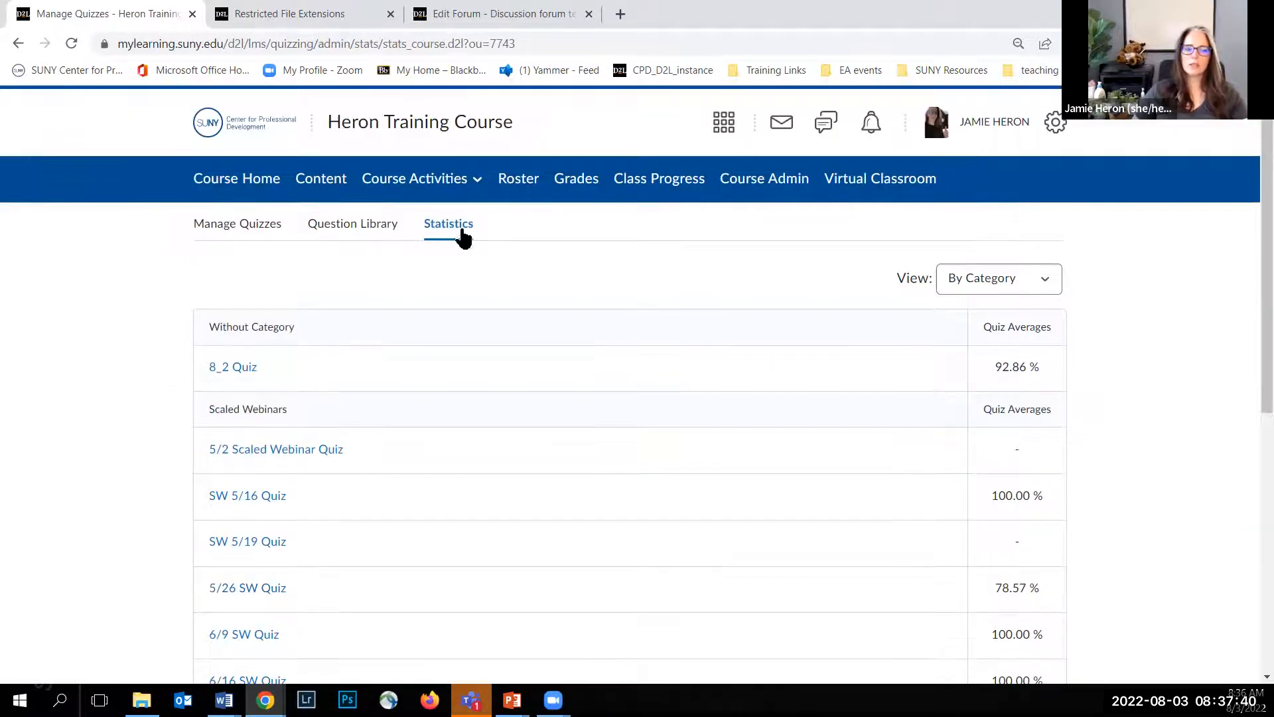
pyautogui.click(237, 231)
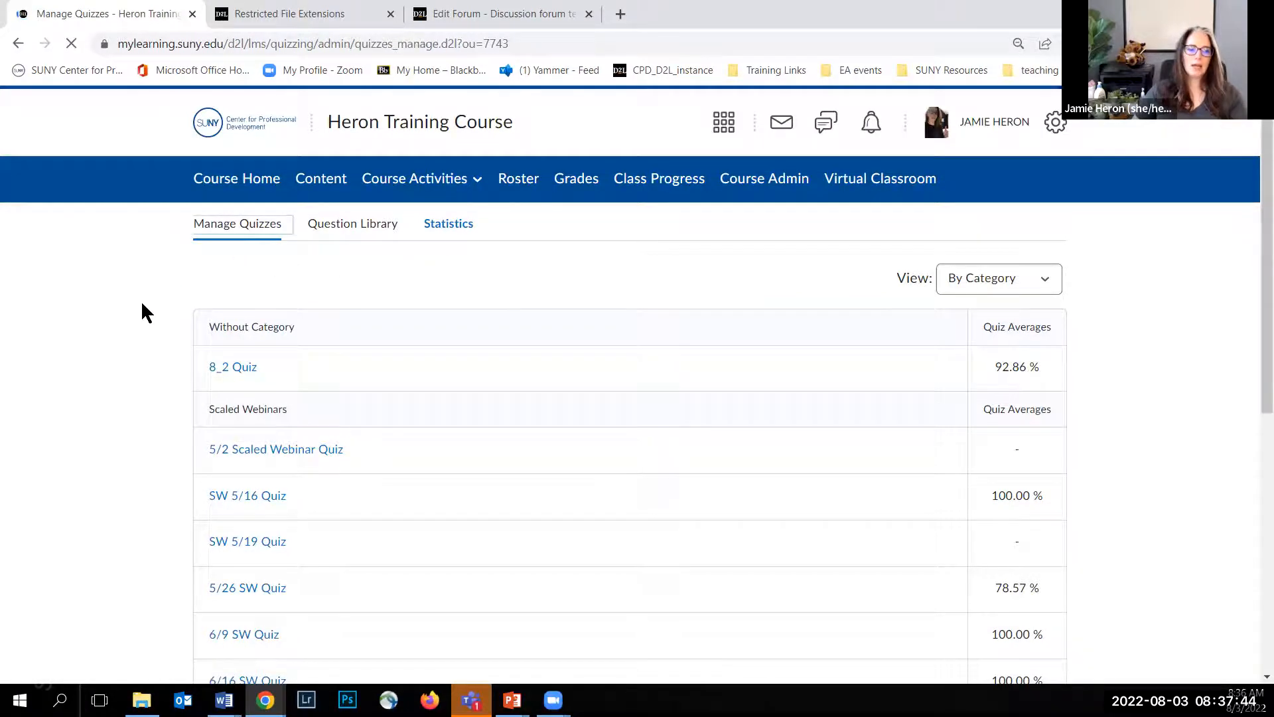
# Step: Examine the quizzes in the management list by category, including their availability dates and published counts
pyautogui.scroll(-4, 144, 303)
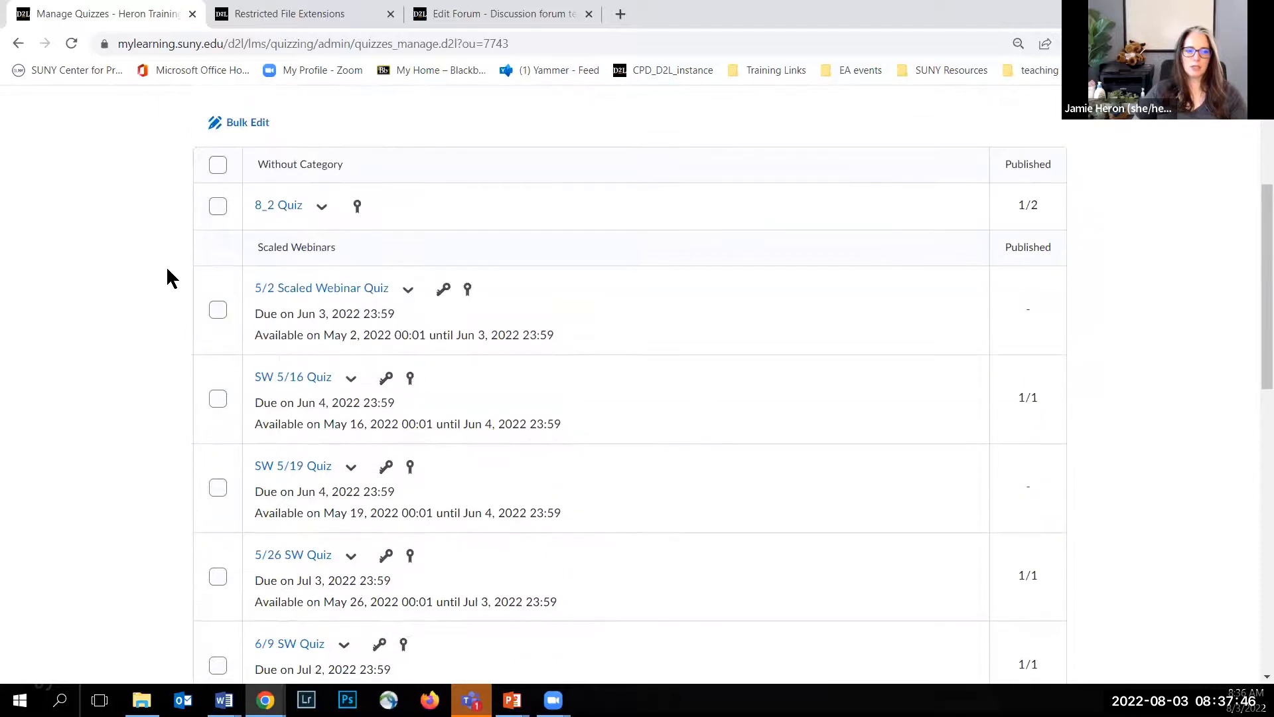
pyautogui.scroll(1, 203, 265)
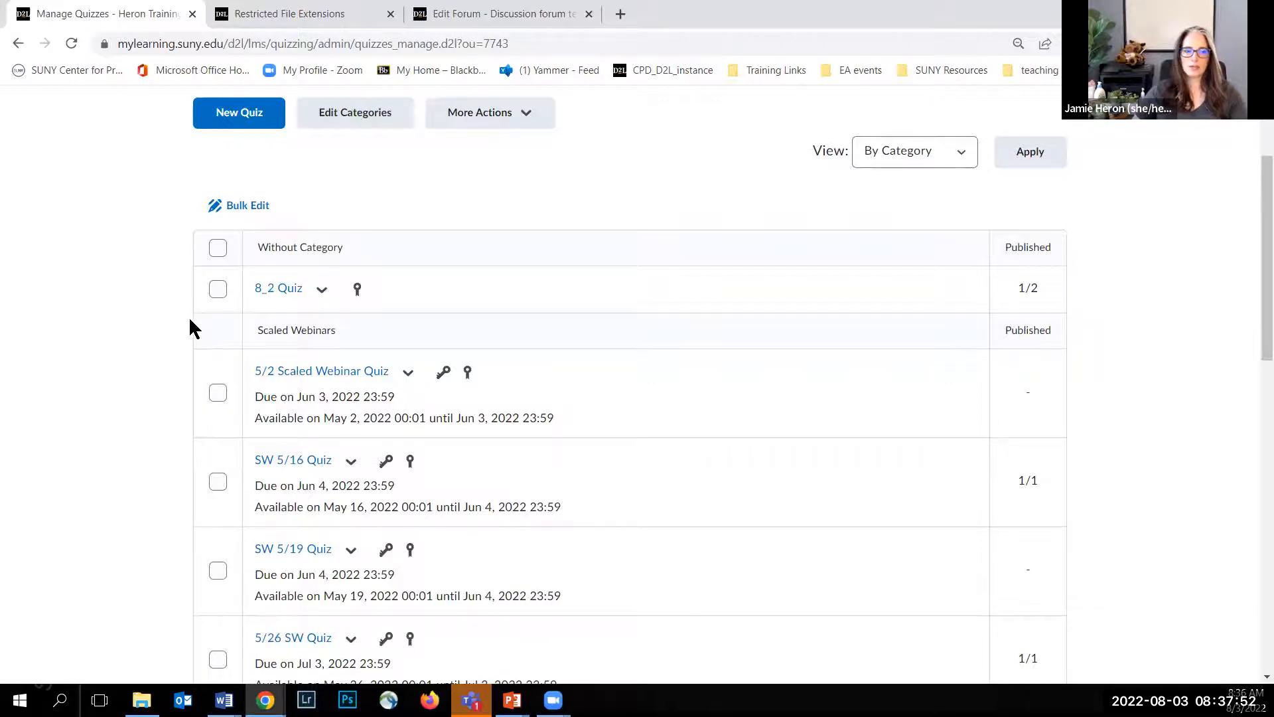
pyautogui.scroll(-1, 289, 253)
pyautogui.scroll(-4, 175, 289)
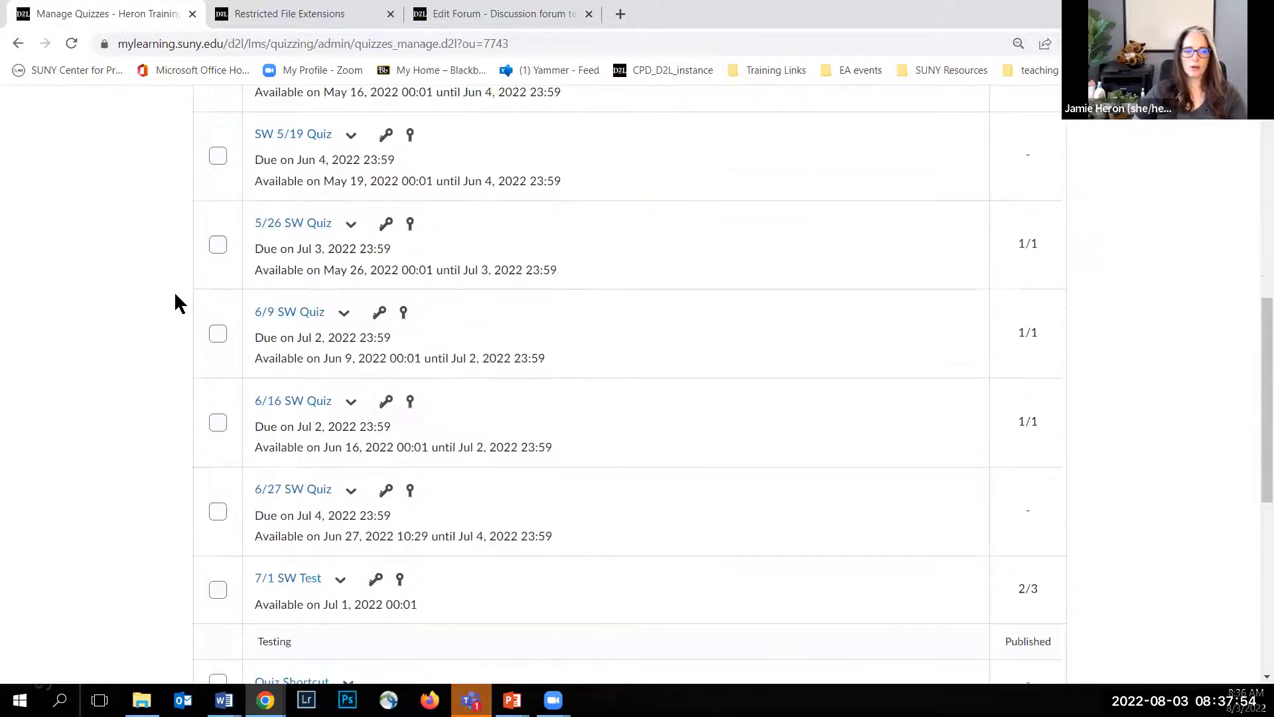
pyautogui.scroll(-3, 176, 302)
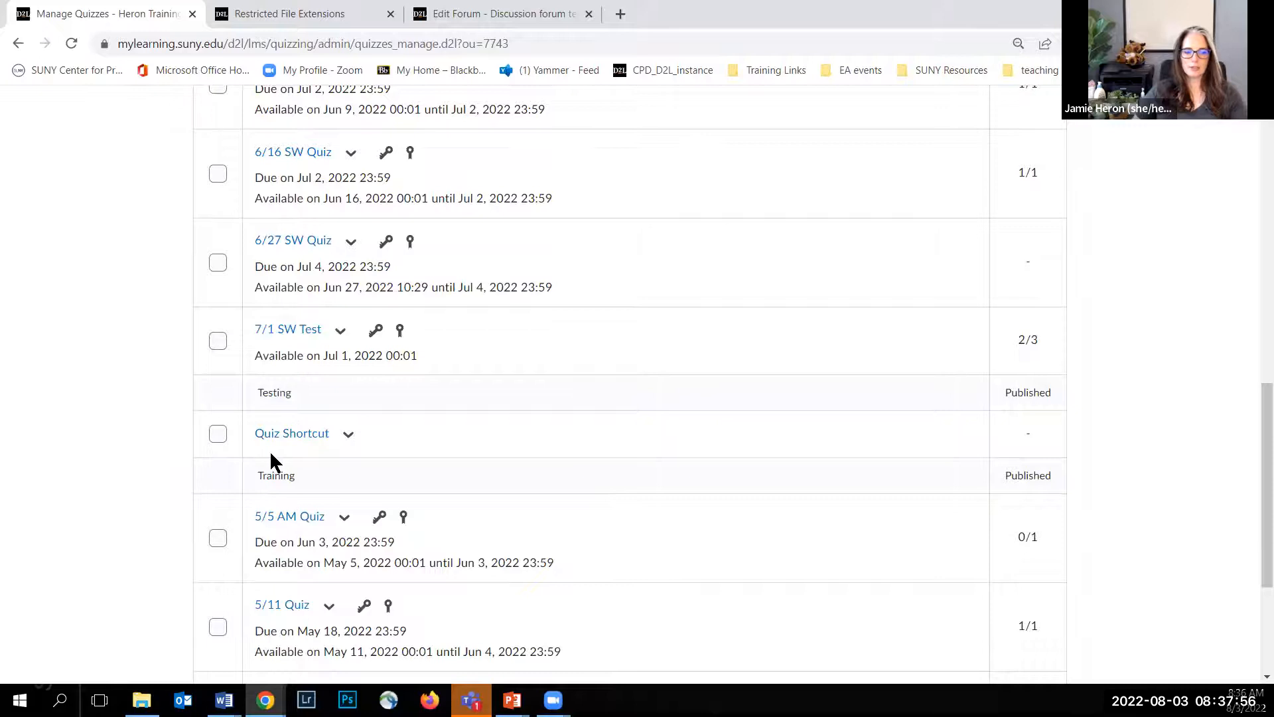
pyautogui.scroll(-1, 271, 432)
pyautogui.scroll(-1, 279, 398)
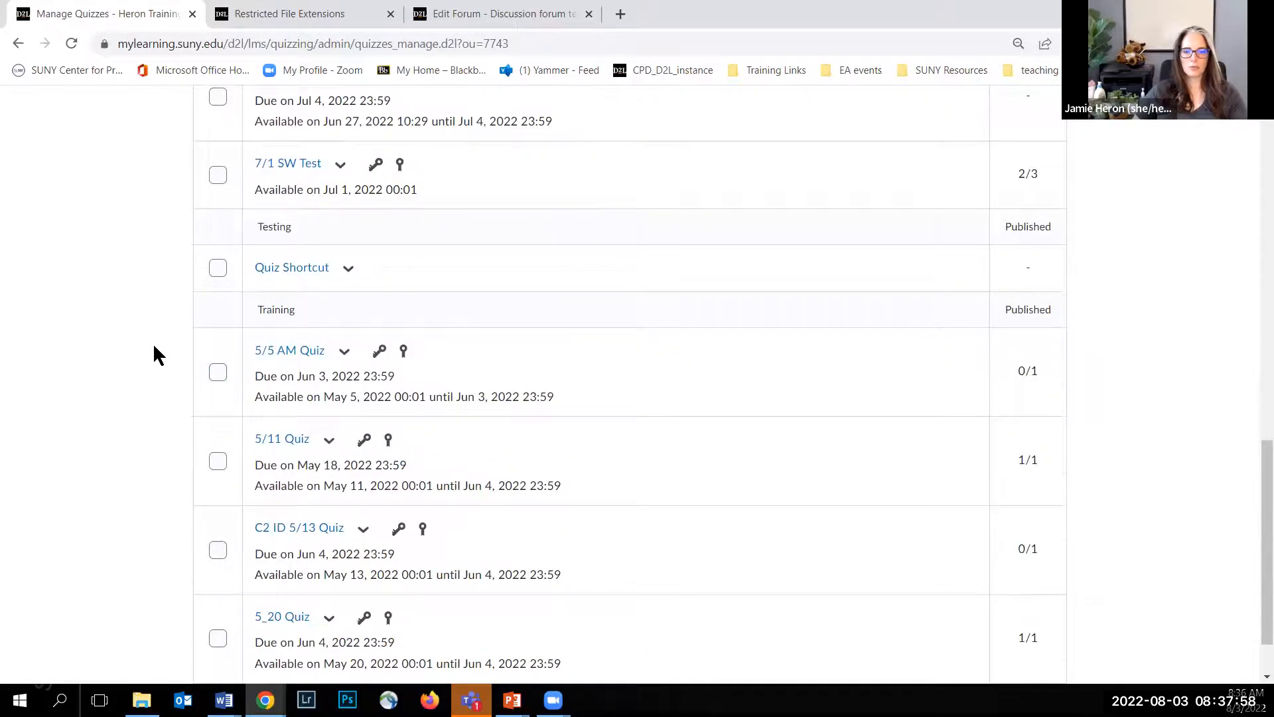
pyautogui.scroll(12, 152, 342)
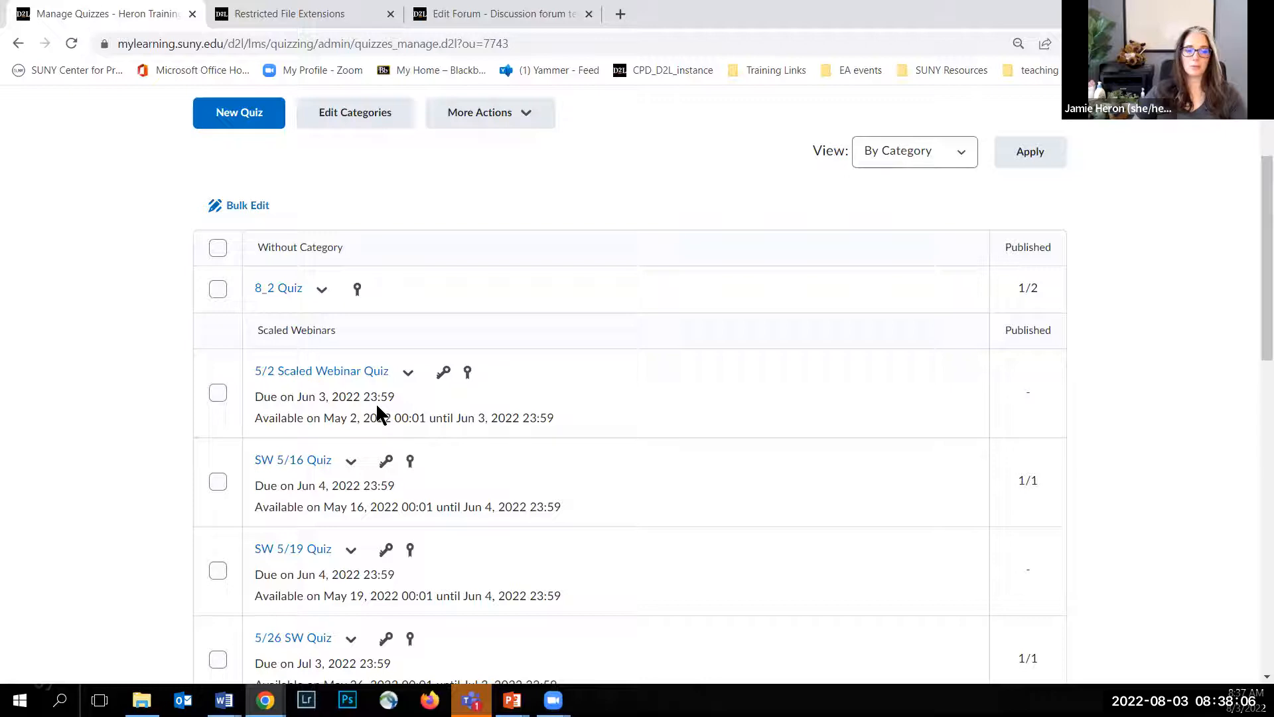
# Step: Review the actions available for the 5/2 Scaled Webinar Quiz without choosing any
pyautogui.moveTo(439, 372)
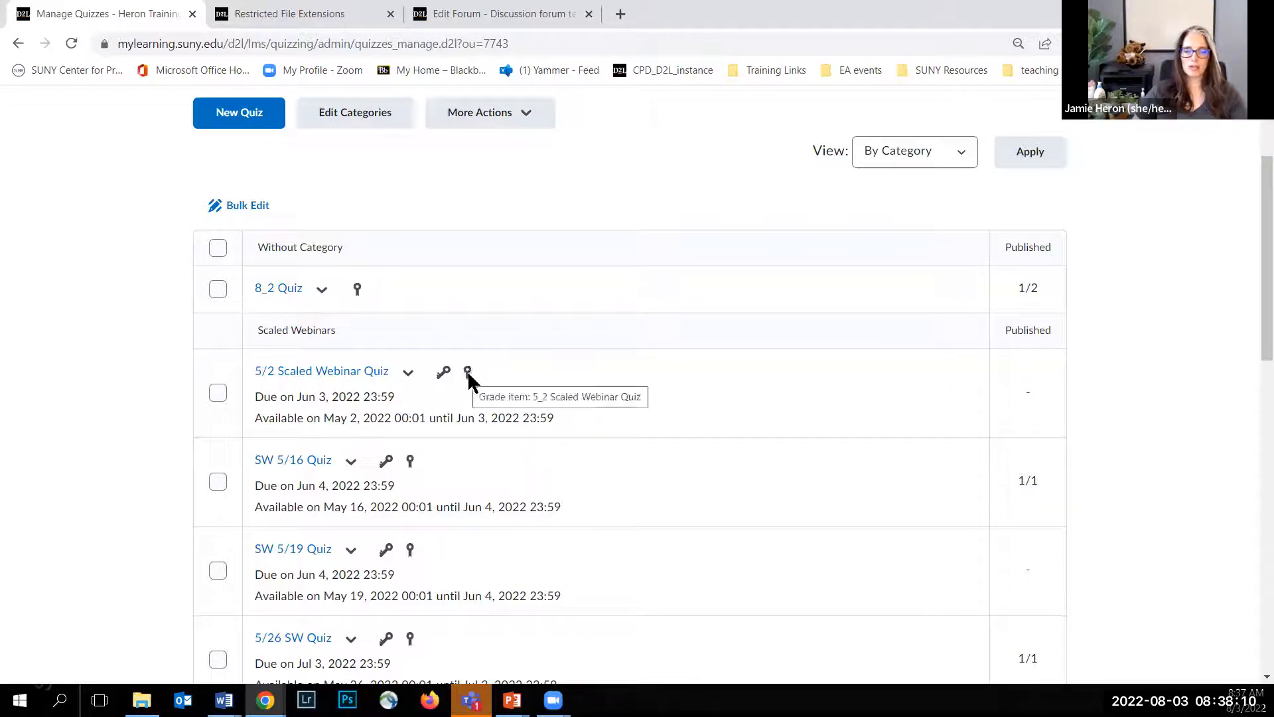
pyautogui.click(408, 376)
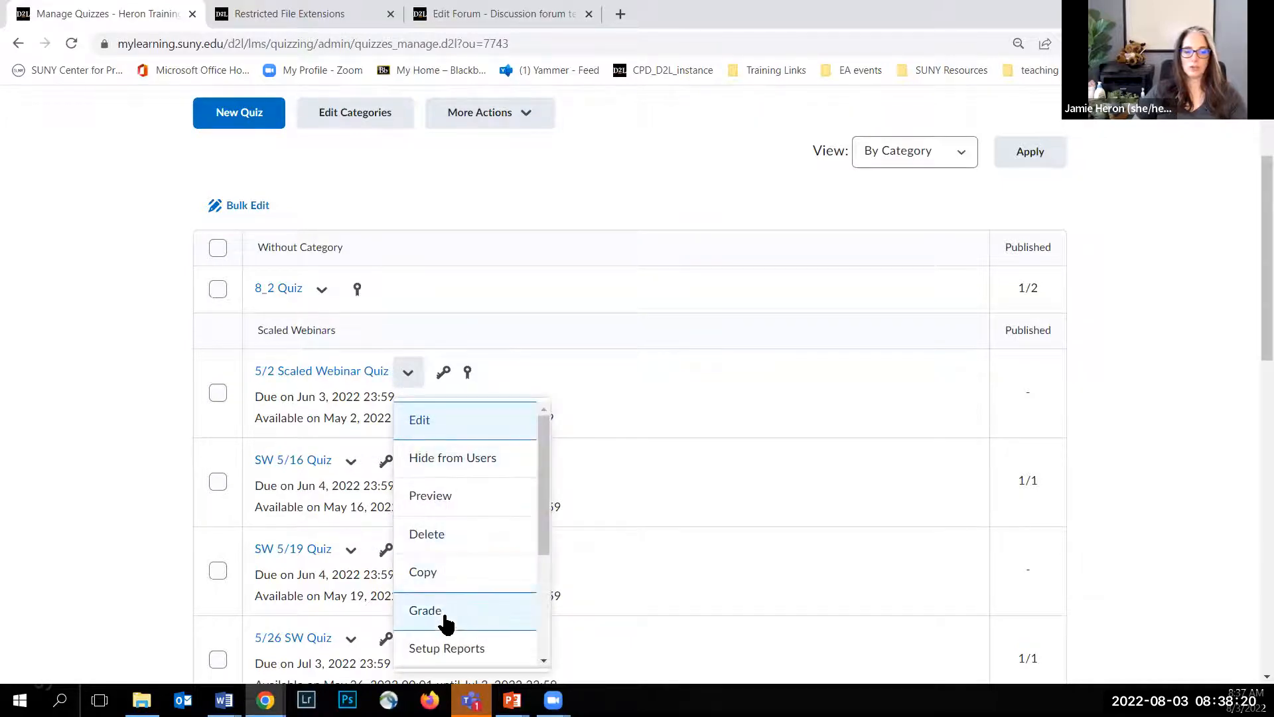
pyautogui.scroll(-3, 477, 625)
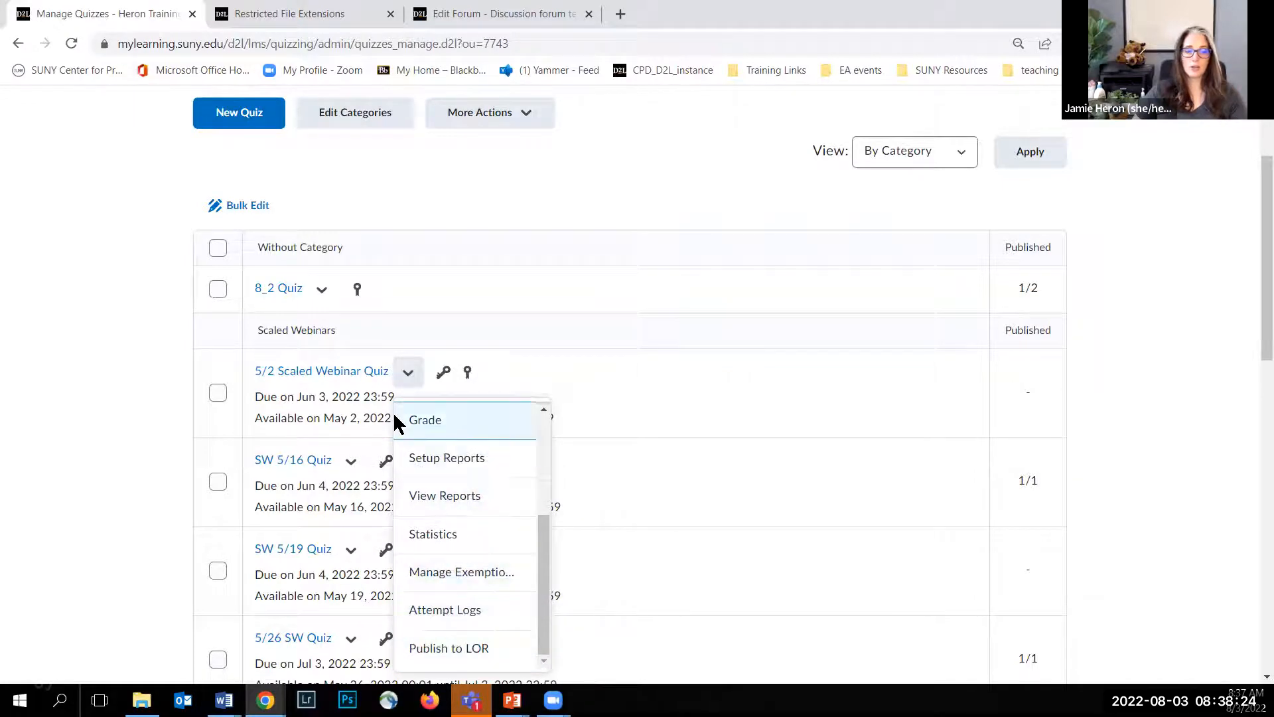
pyautogui.click(151, 373)
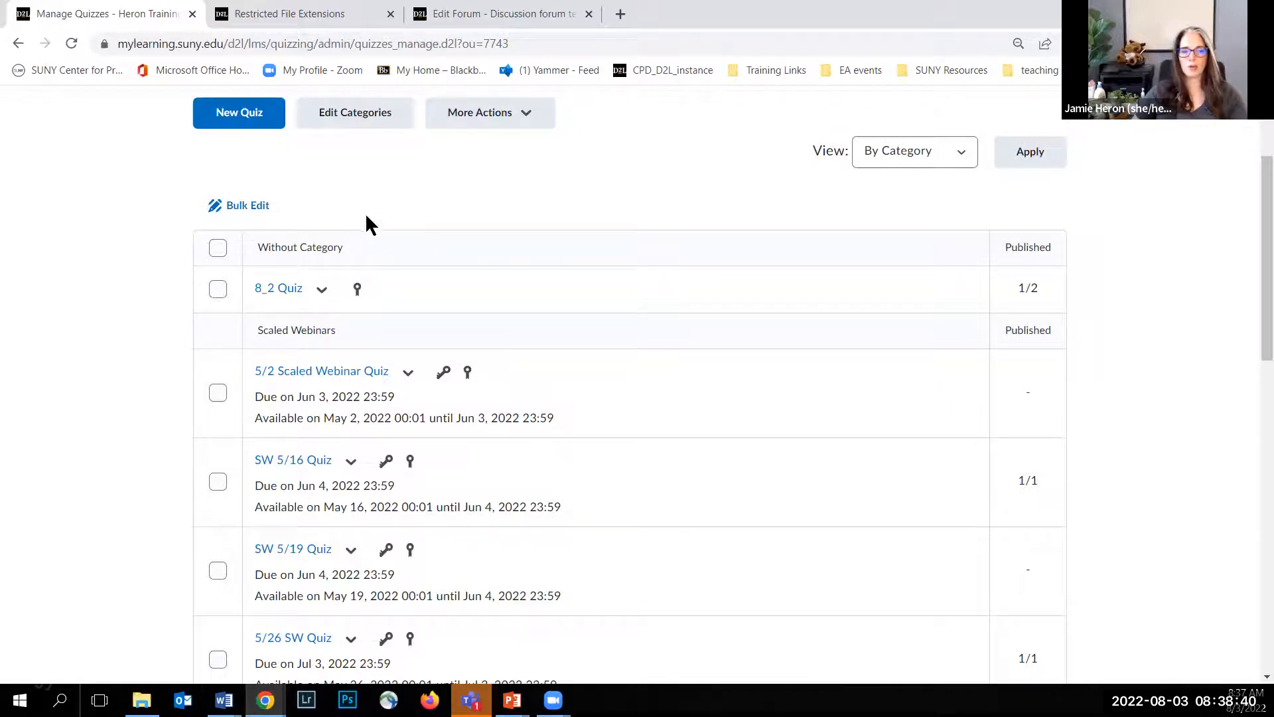
# Step: Open the course's Question Library and review the options for creating and importing questions
pyautogui.scroll(3, 362, 212)
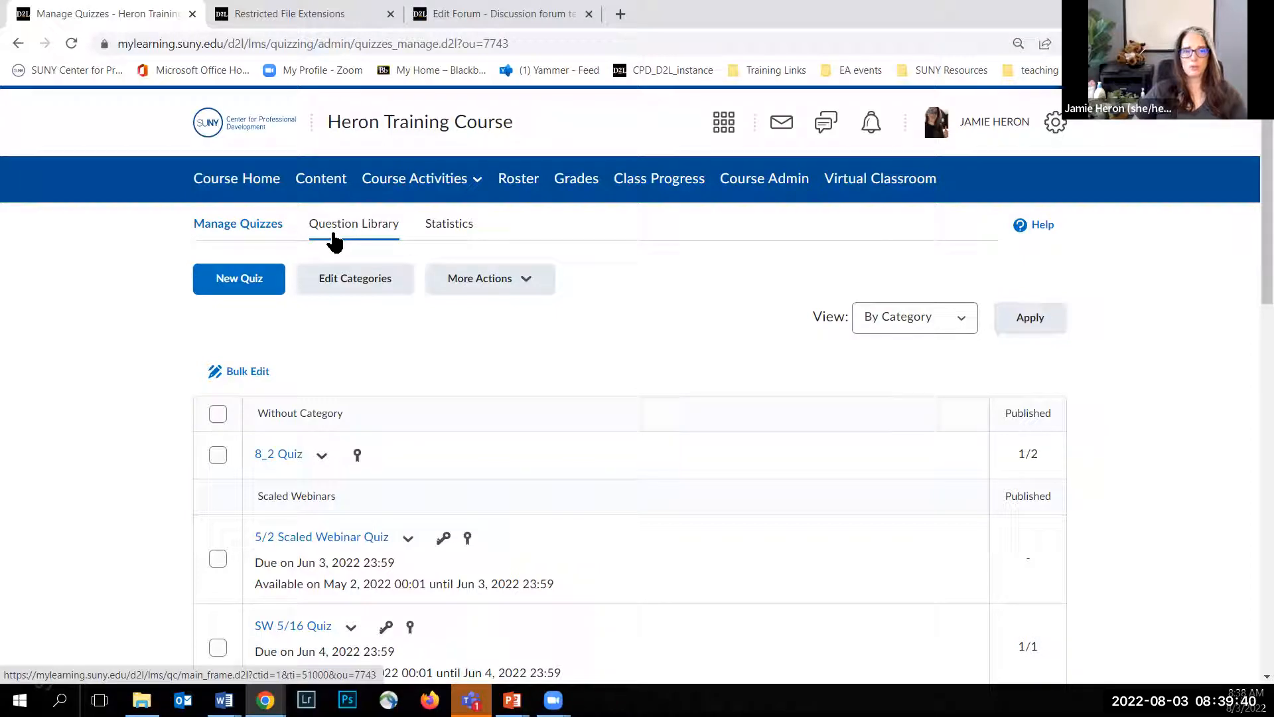
pyautogui.click(333, 234)
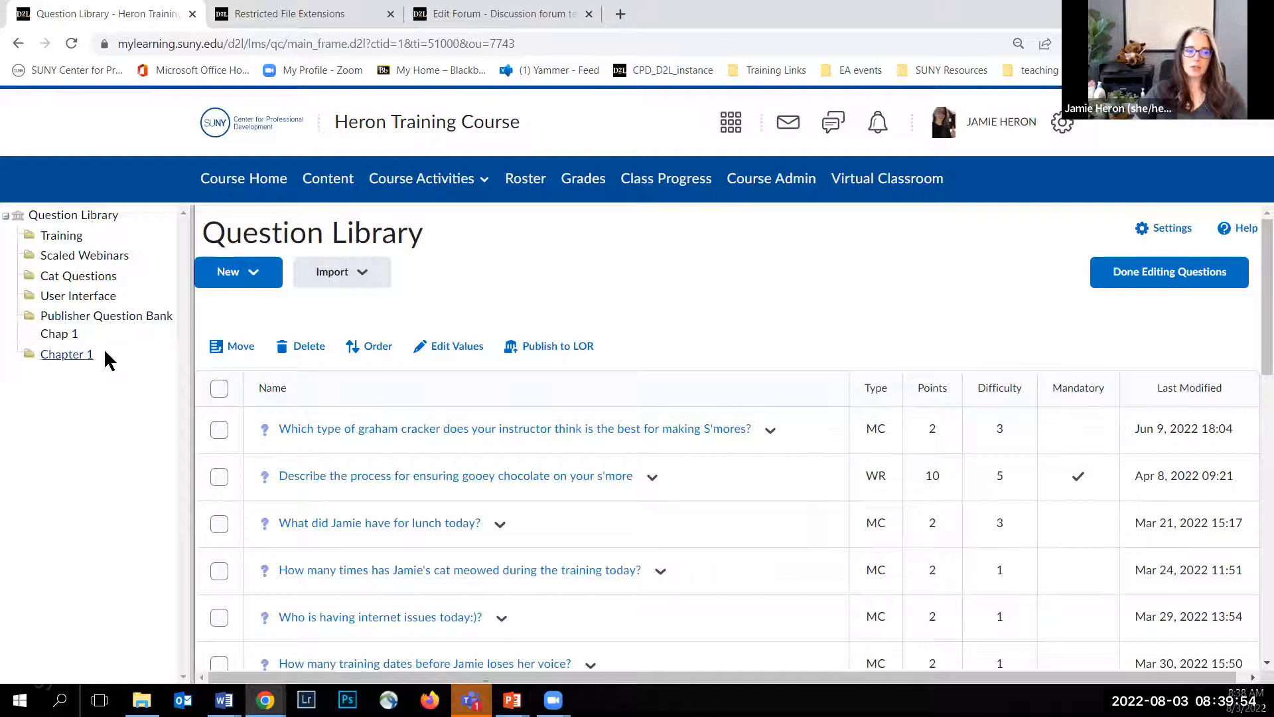
pyautogui.click(249, 274)
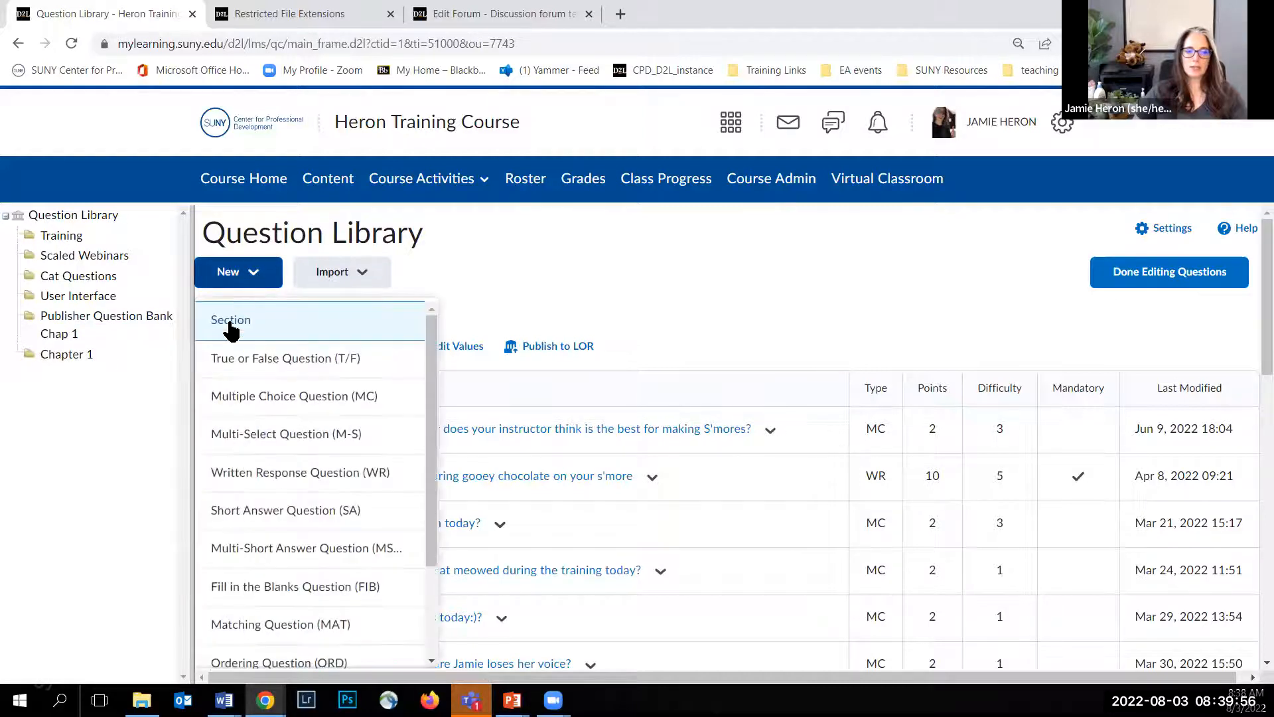
pyautogui.click(502, 258)
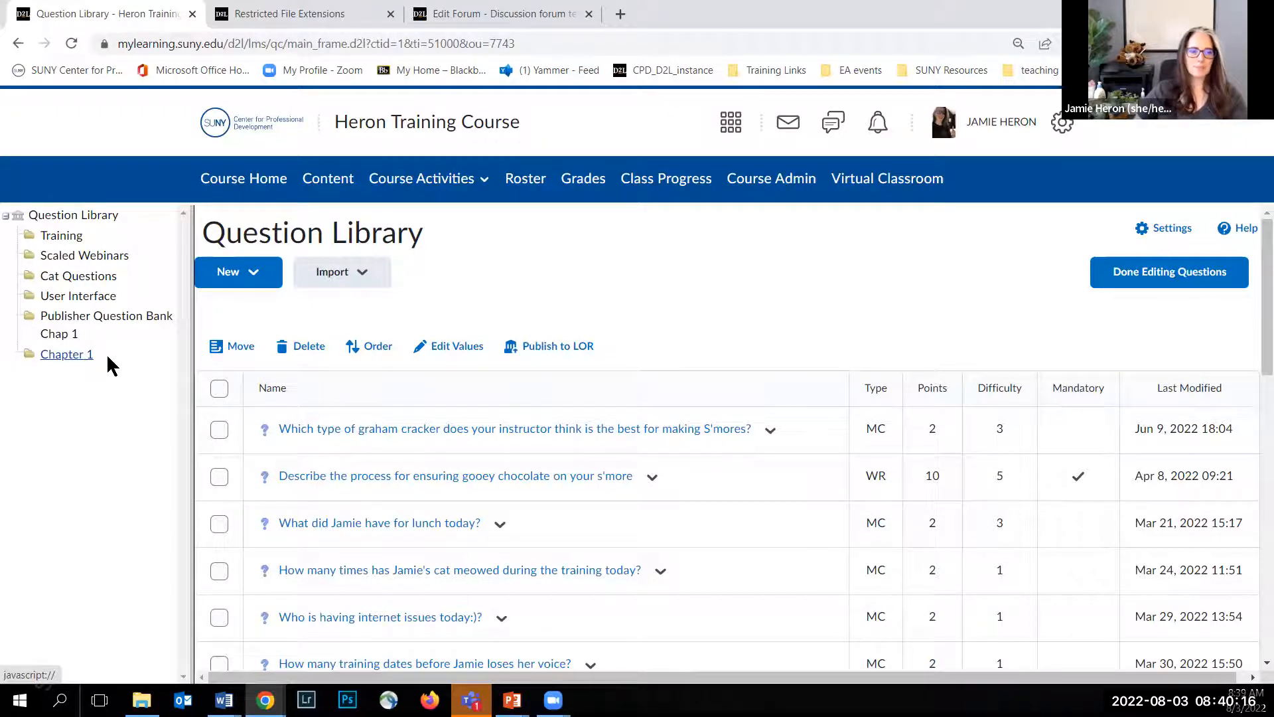
pyautogui.click(367, 284)
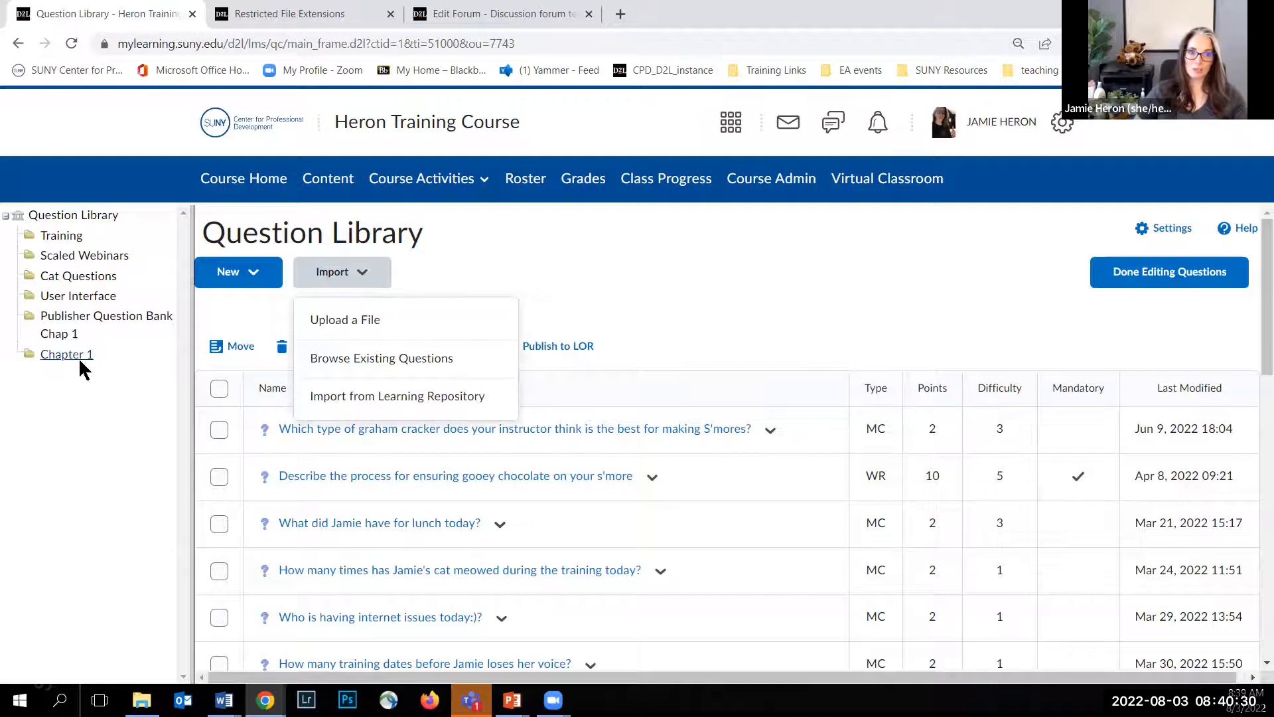
pyautogui.click(573, 290)
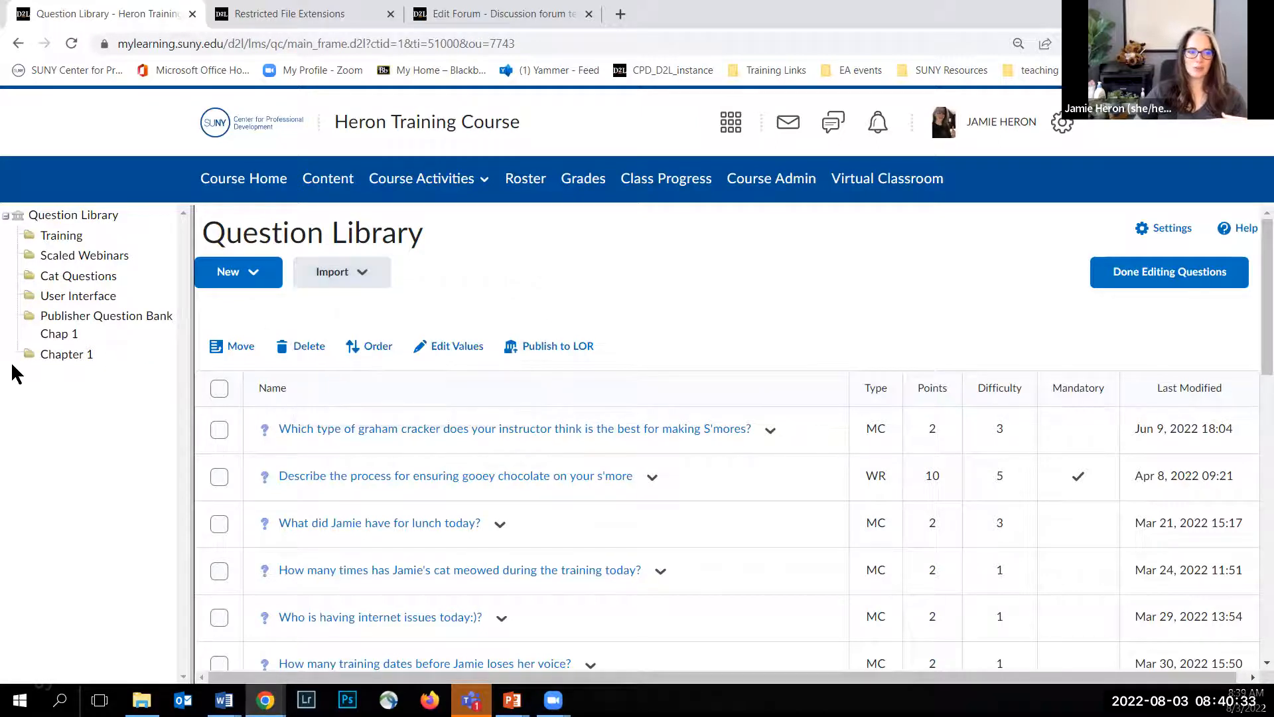
# Step: Open the Scaled Webinars section of the library and review its questions and import options
pyautogui.click(81, 255)
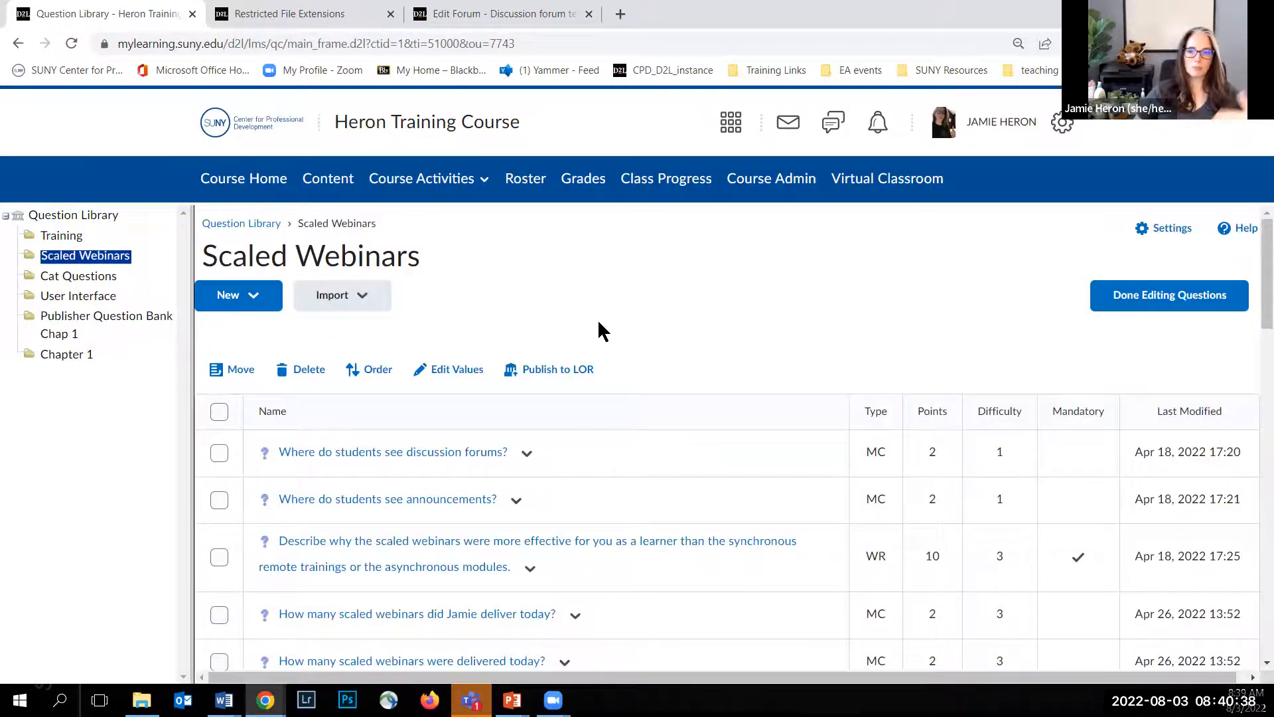
pyautogui.scroll(-10, 424, 442)
pyautogui.scroll(10, 422, 438)
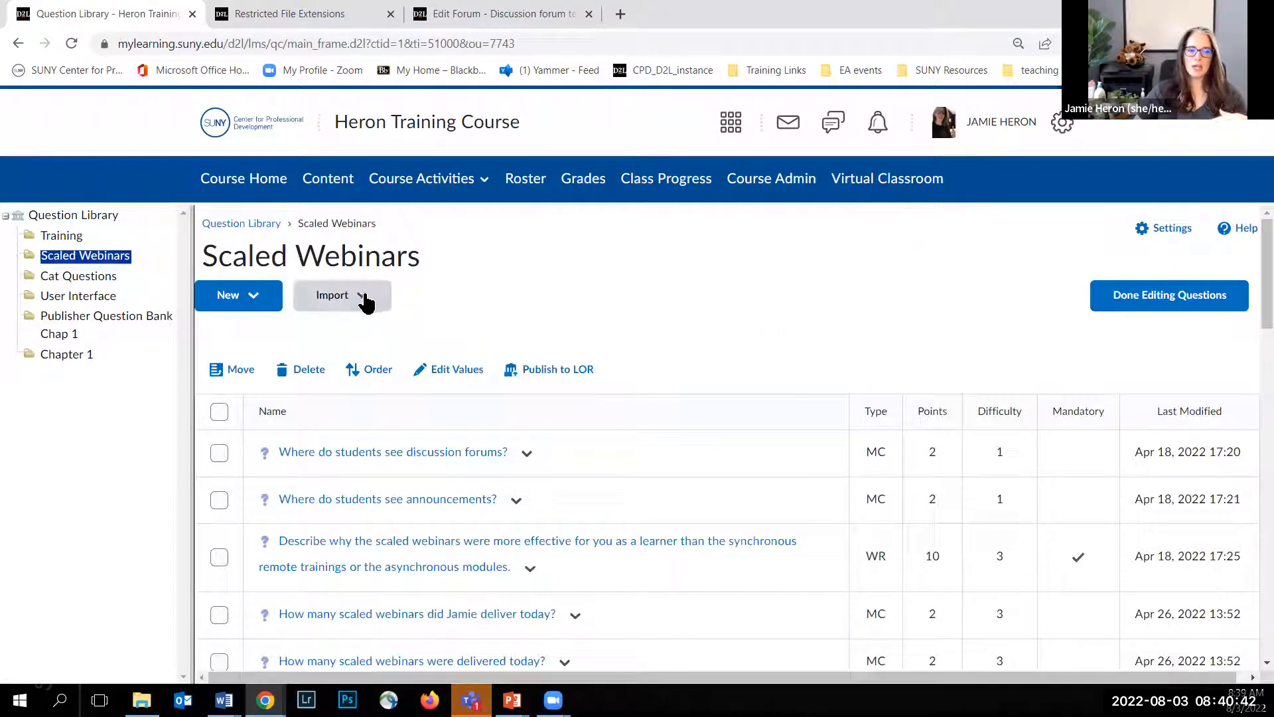
pyautogui.click(365, 302)
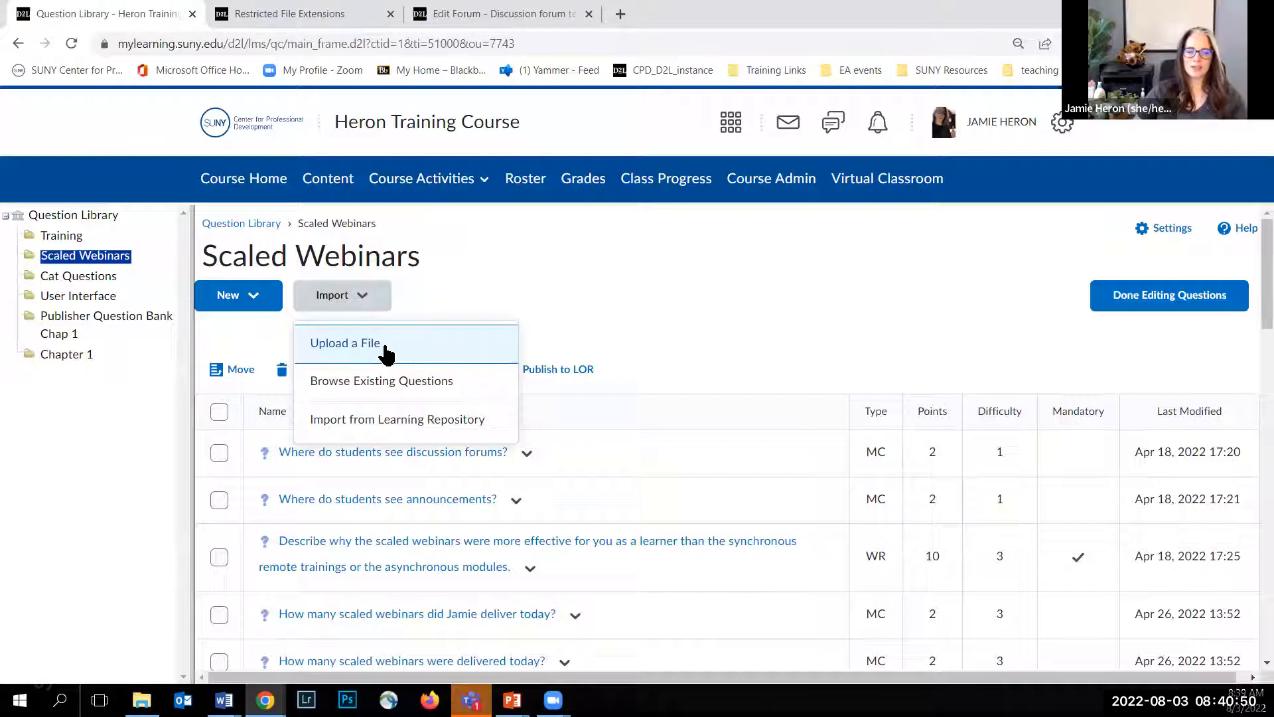
pyautogui.click(481, 264)
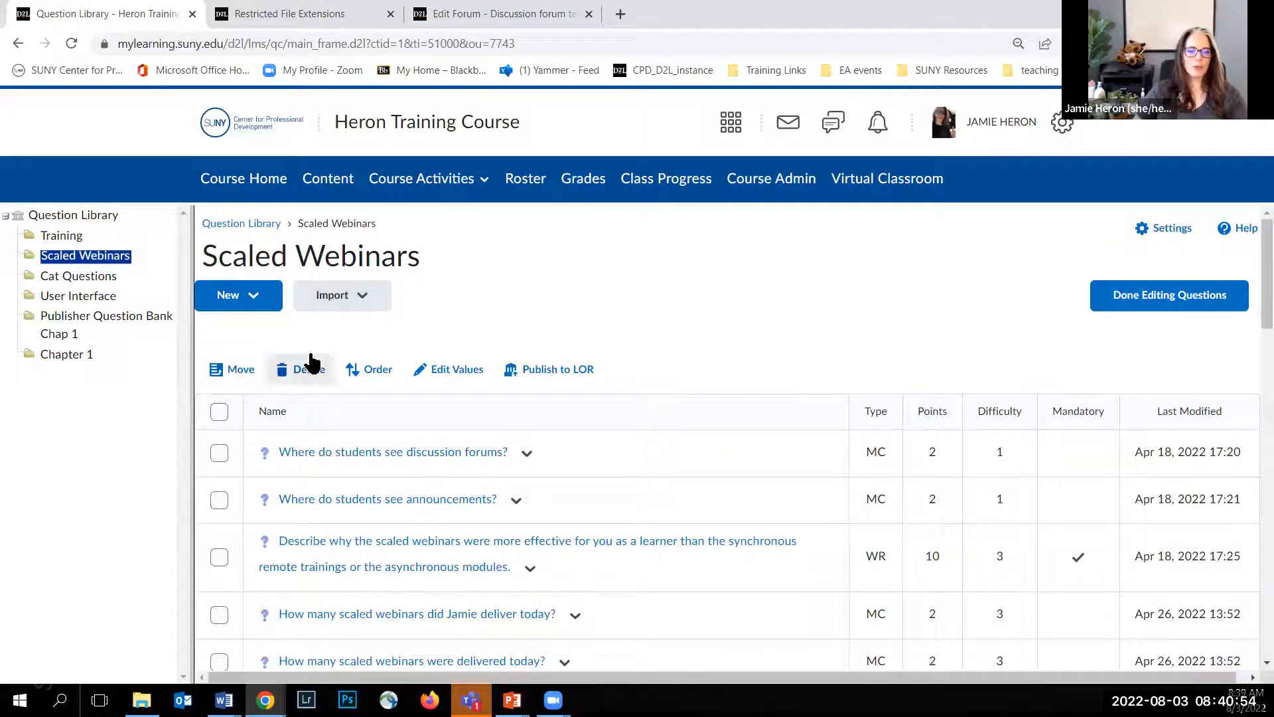
# Step: Review the actions available for the question "Where do students see discussion forums?"
pyautogui.scroll(-1, 312, 362)
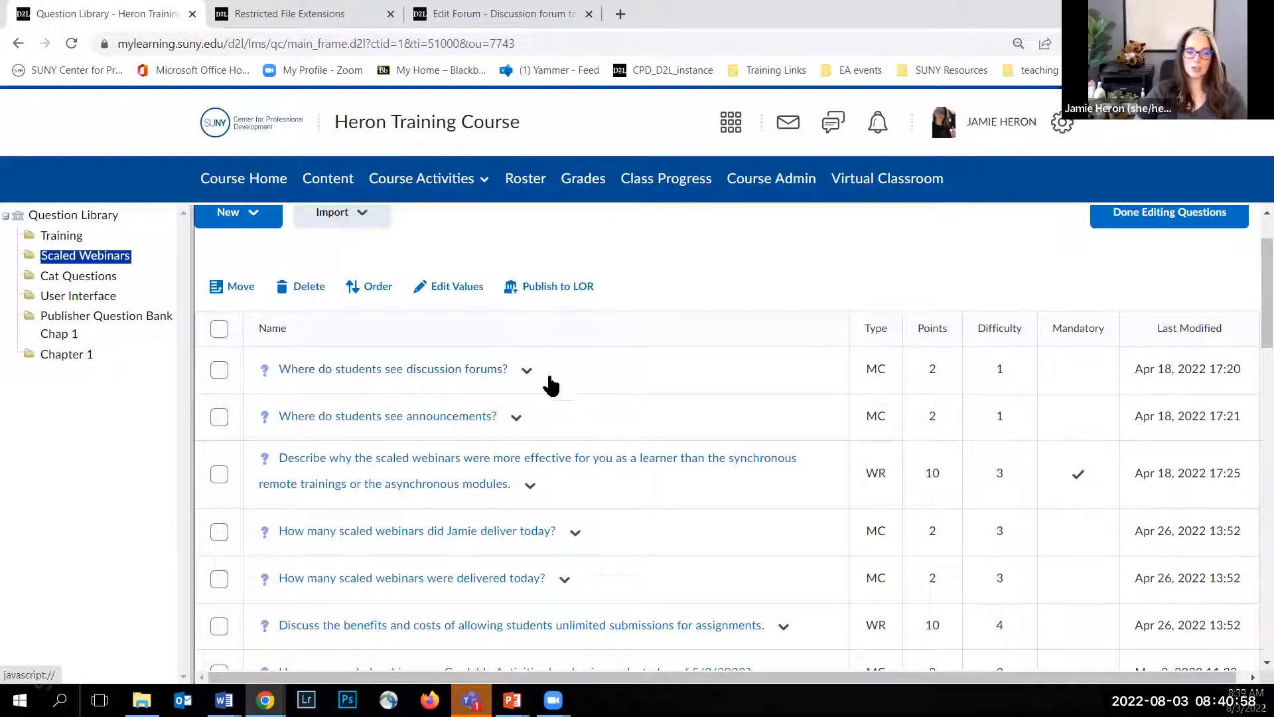
pyautogui.click(525, 372)
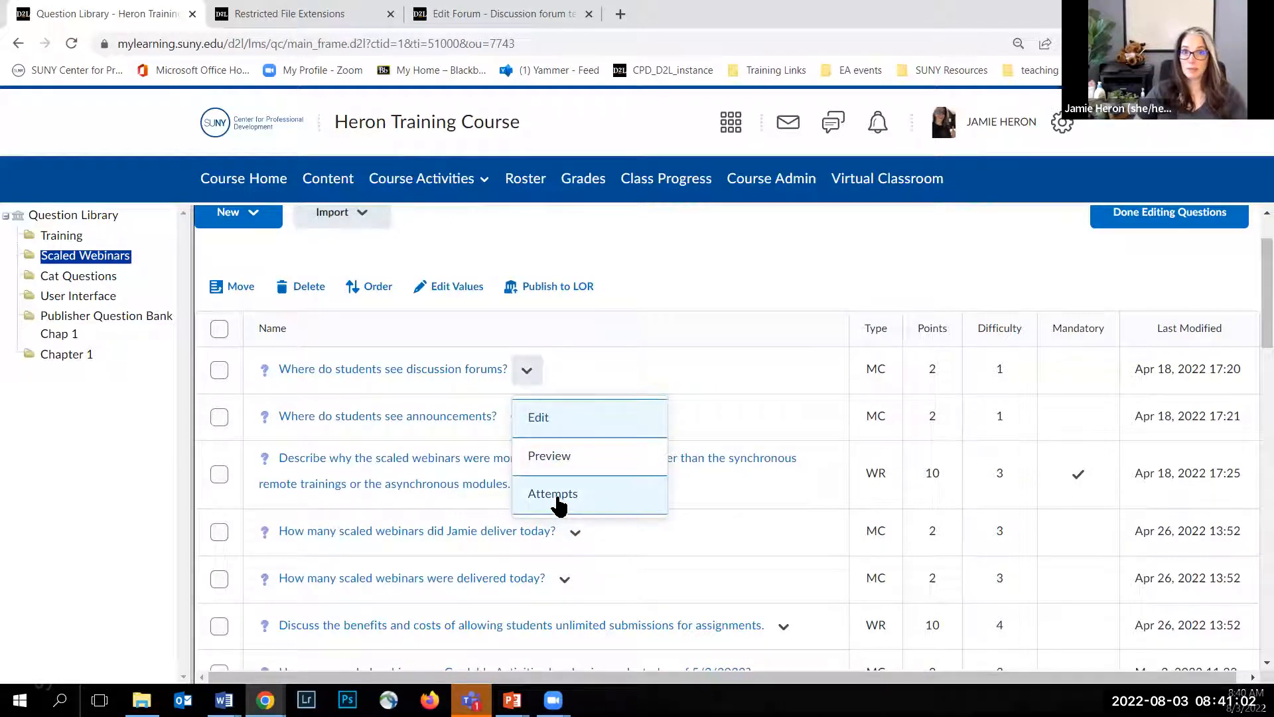
pyautogui.click(689, 397)
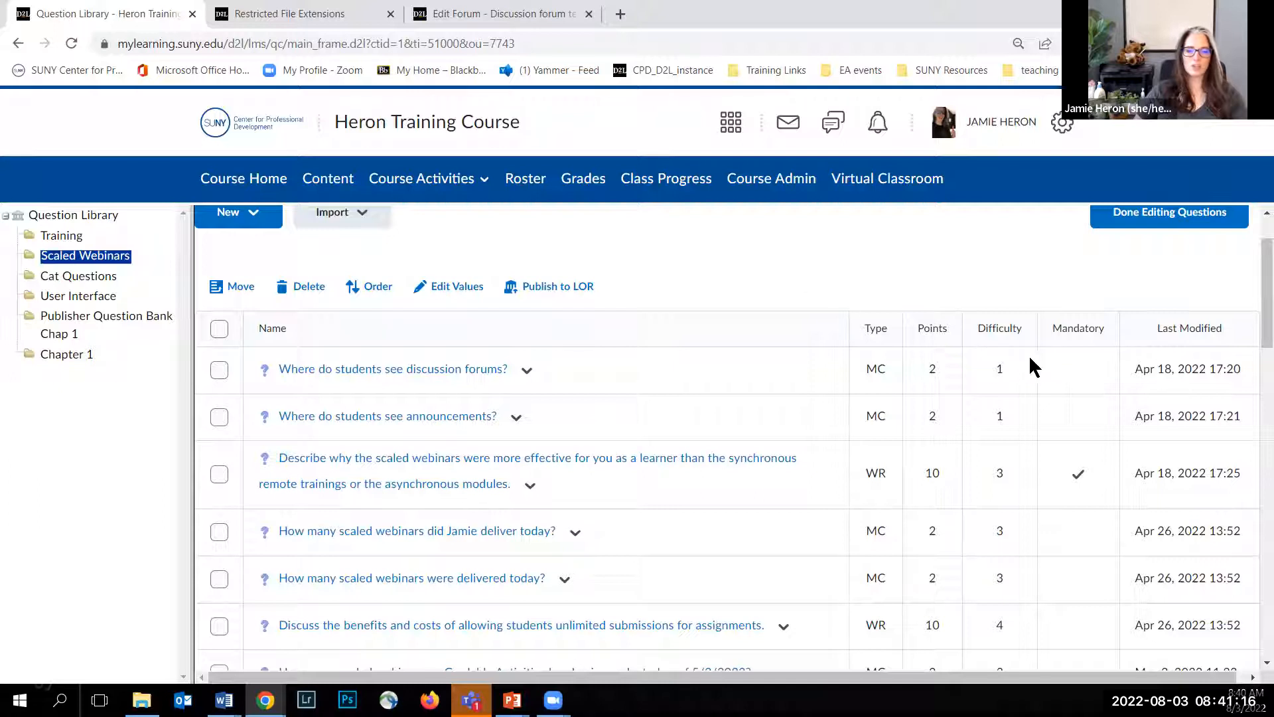
pyautogui.scroll(1, 681, 272)
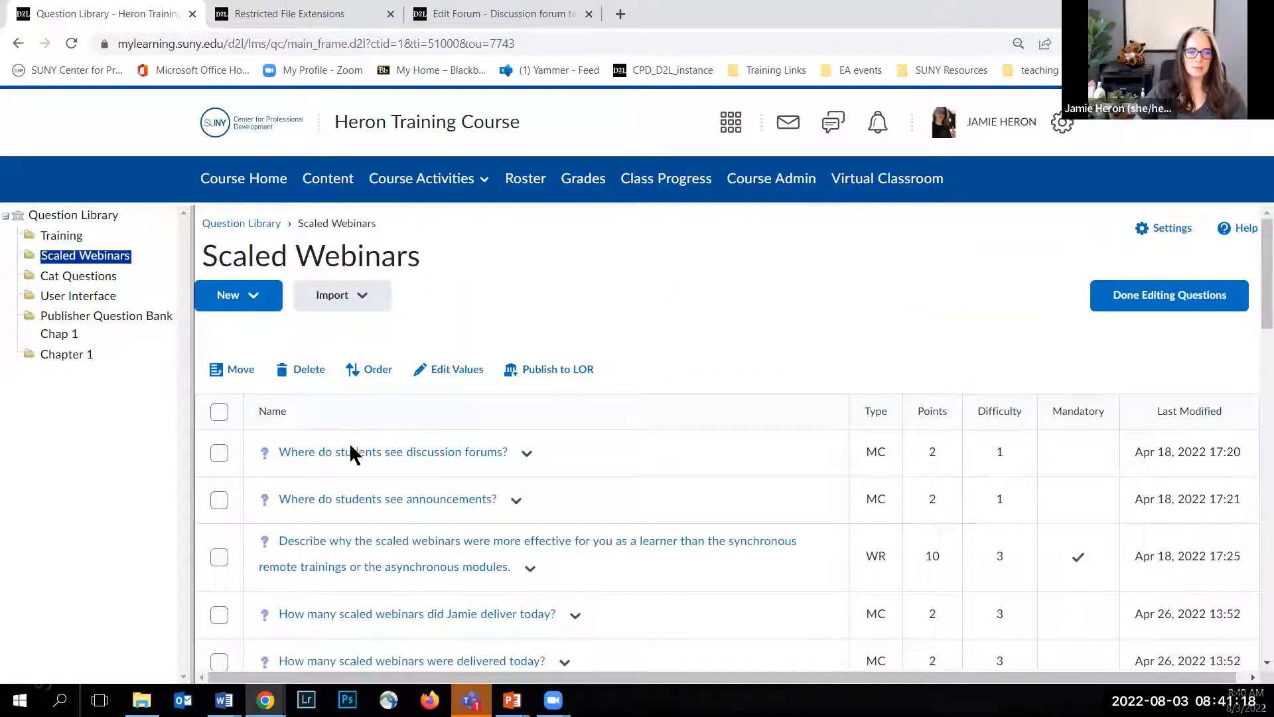
# Step: Try out selecting all Scaled Webinars questions and the Edit Values bulk action, leaving no question selected
pyautogui.click(214, 410)
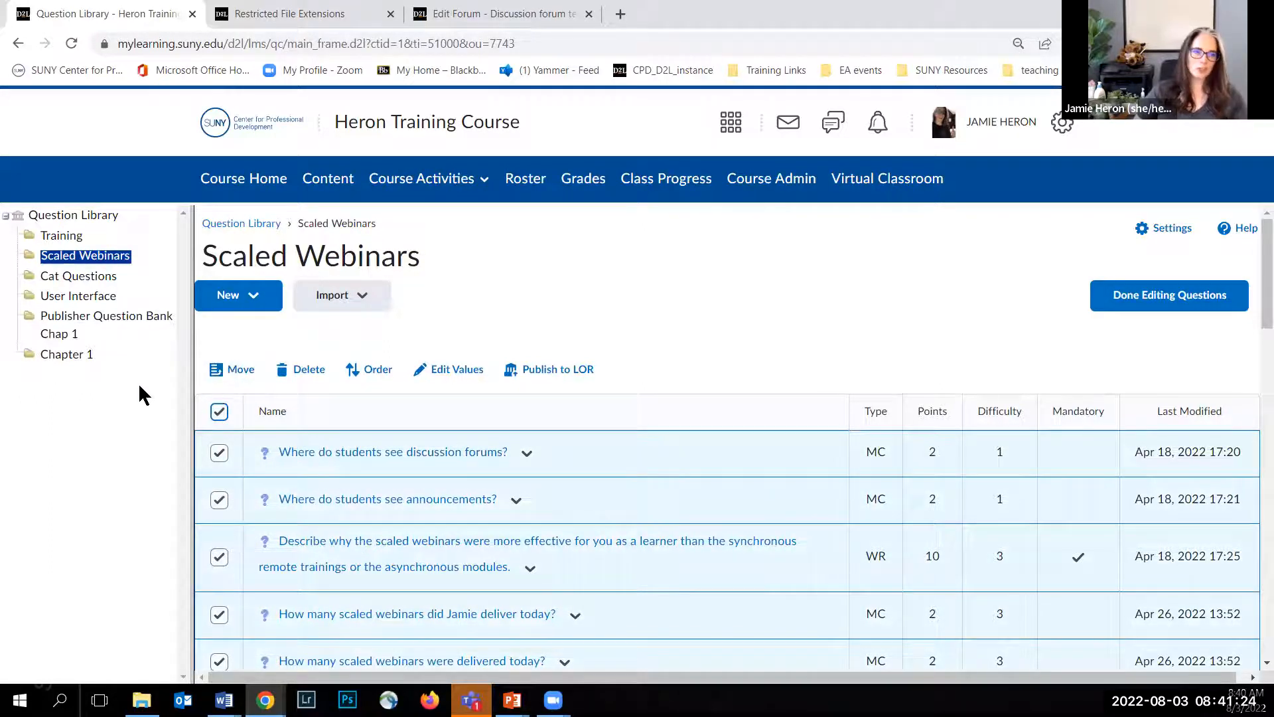
pyautogui.click(219, 412)
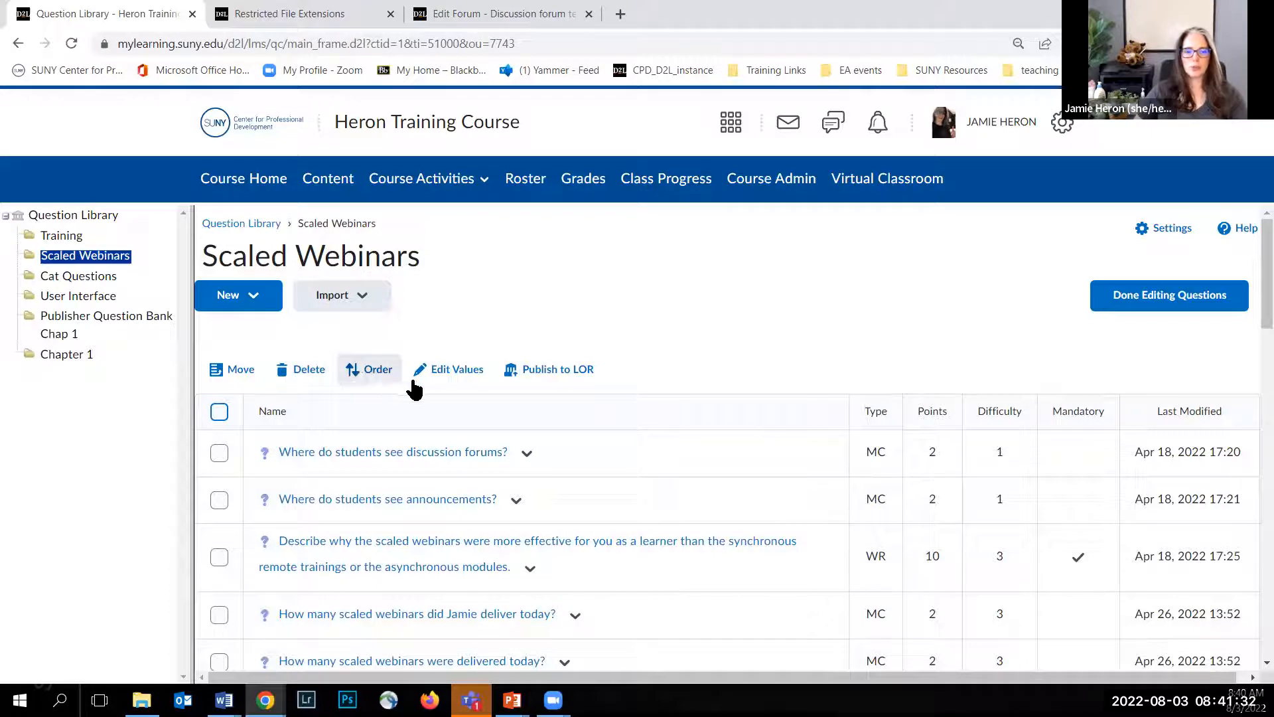
pyautogui.click(441, 373)
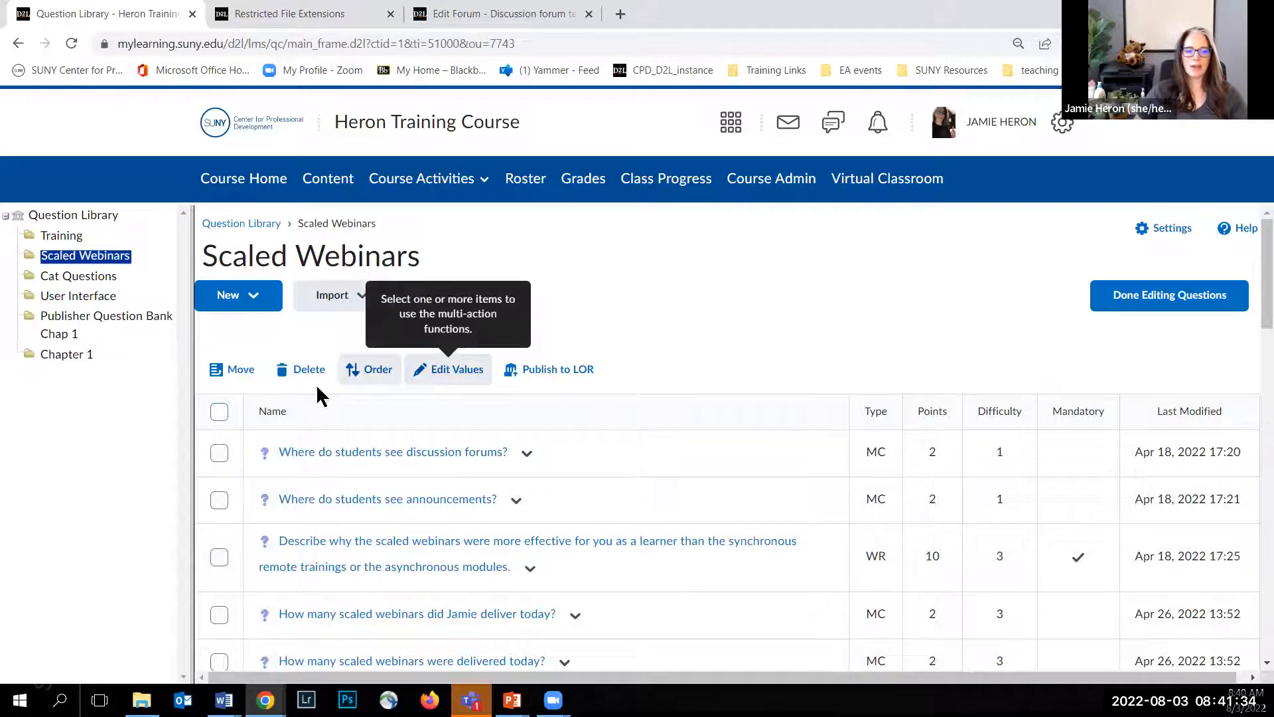
pyautogui.click(220, 412)
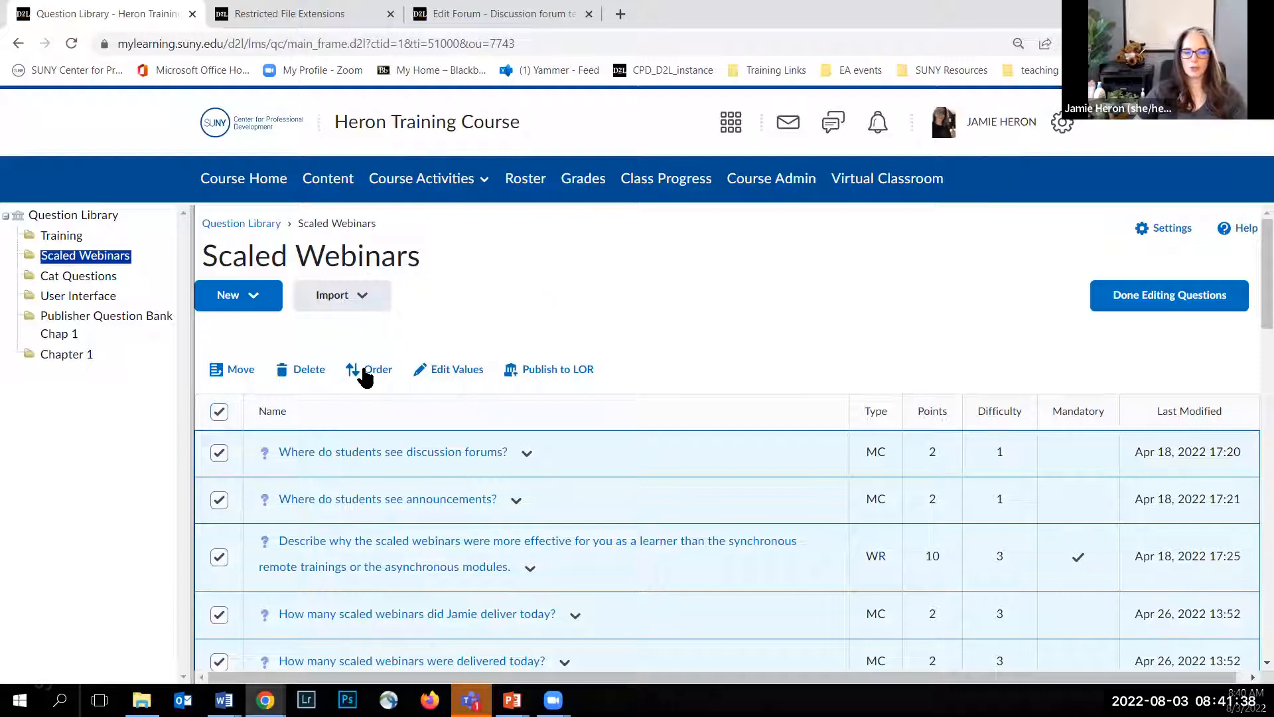
pyautogui.click(219, 411)
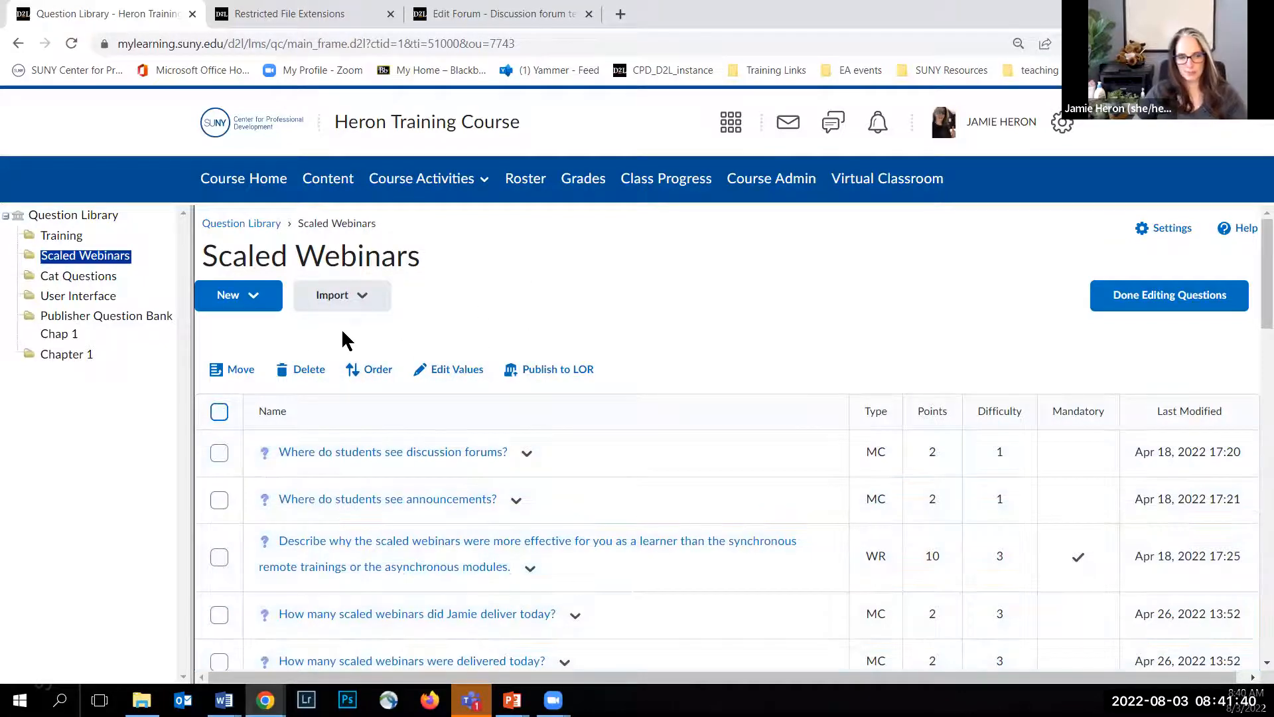
# Step: Review the available question types and start a new Multiple Choice question in the Scaled Webinars section
pyautogui.click(251, 302)
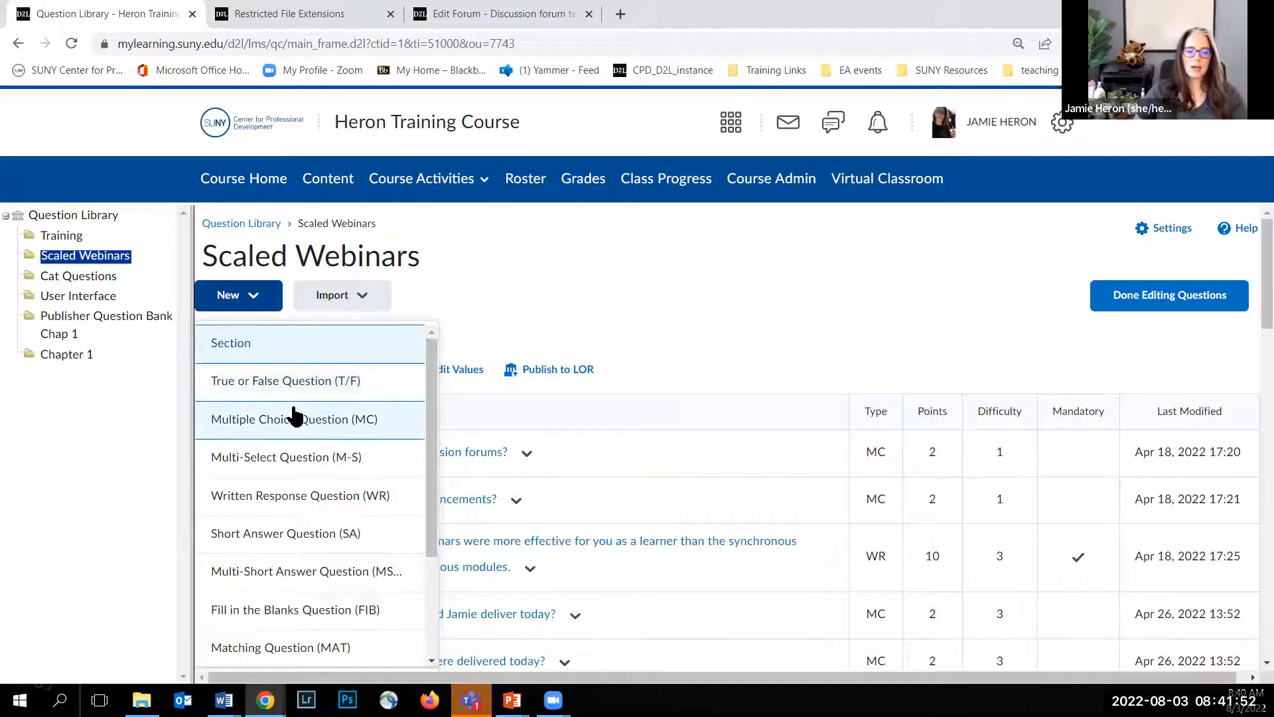
pyautogui.scroll(-3, 296, 415)
pyautogui.scroll(3, 296, 415)
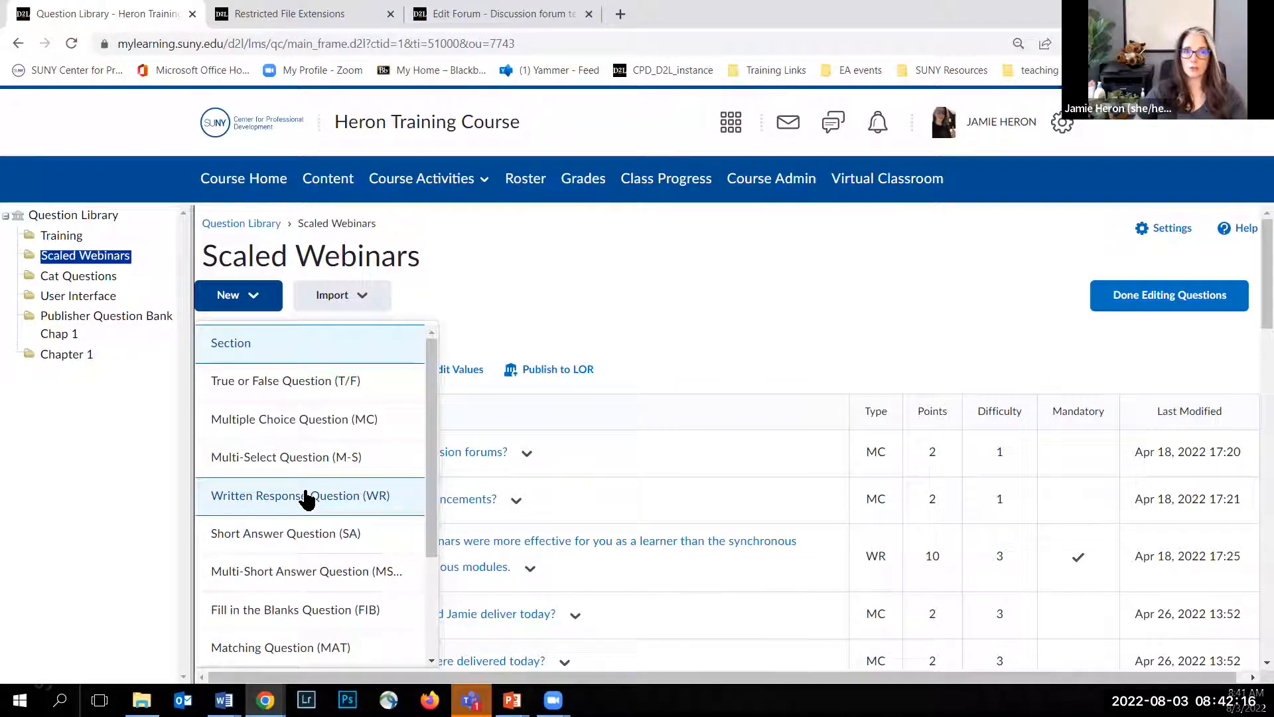
pyautogui.scroll(-2, 302, 491)
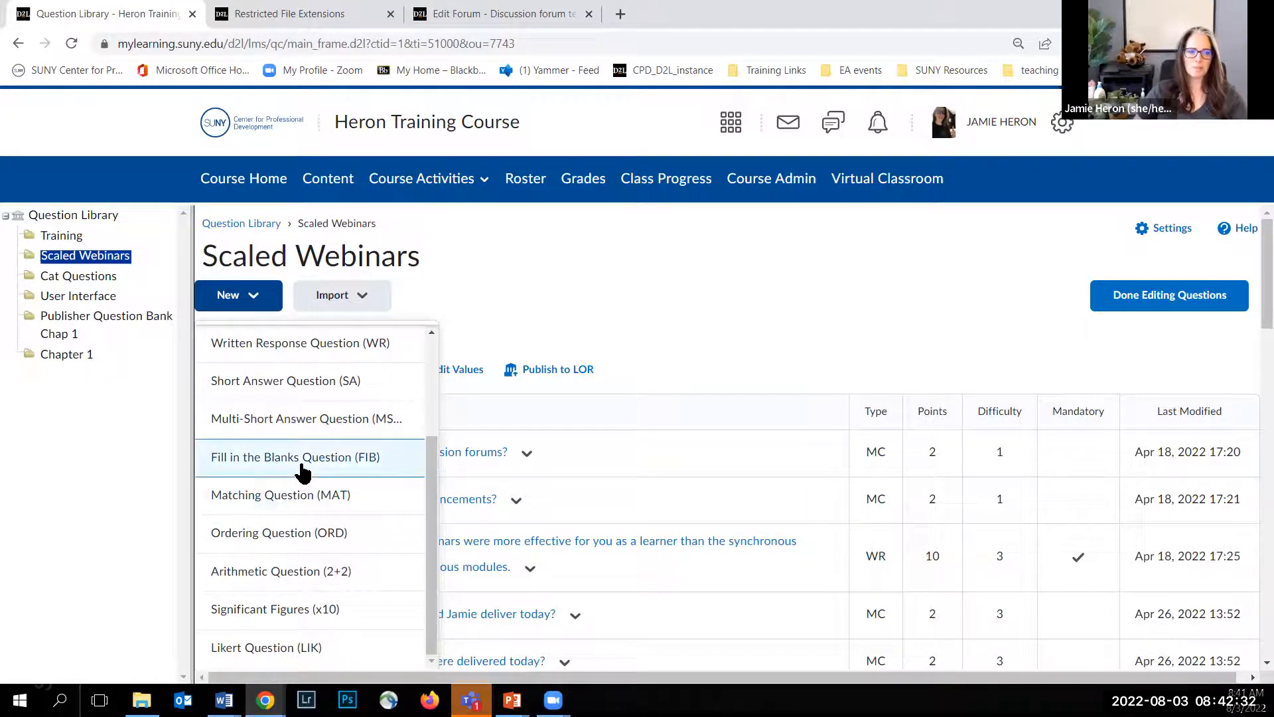
pyautogui.scroll(2, 298, 496)
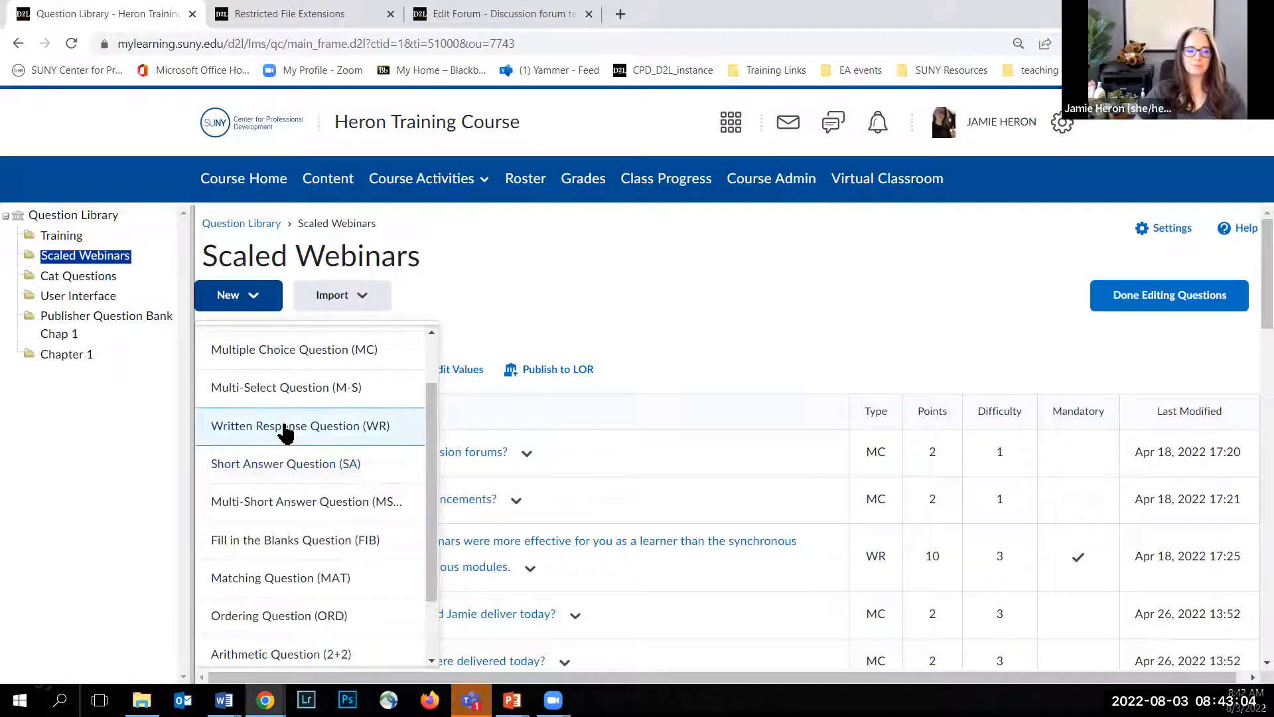
pyautogui.scroll(1, 284, 433)
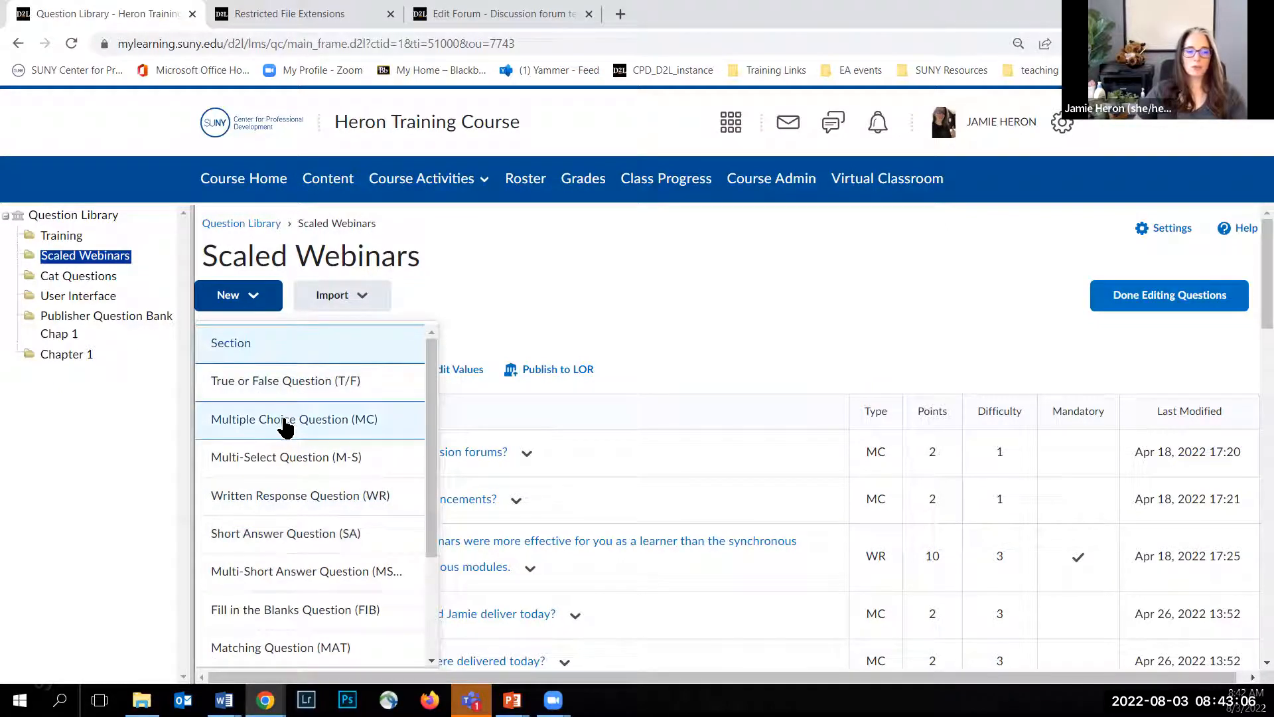
pyautogui.click(284, 422)
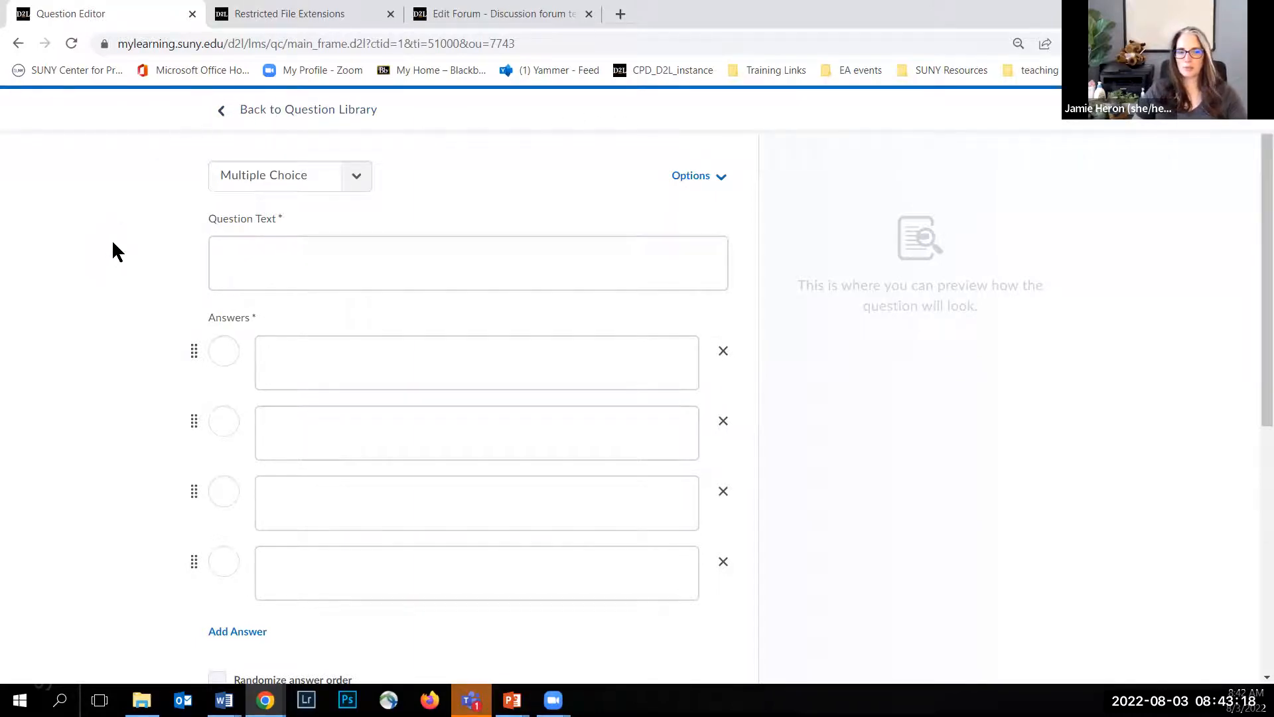
# Step: Review the question types and the optional additions available for the multiple choice question
pyautogui.click(359, 176)
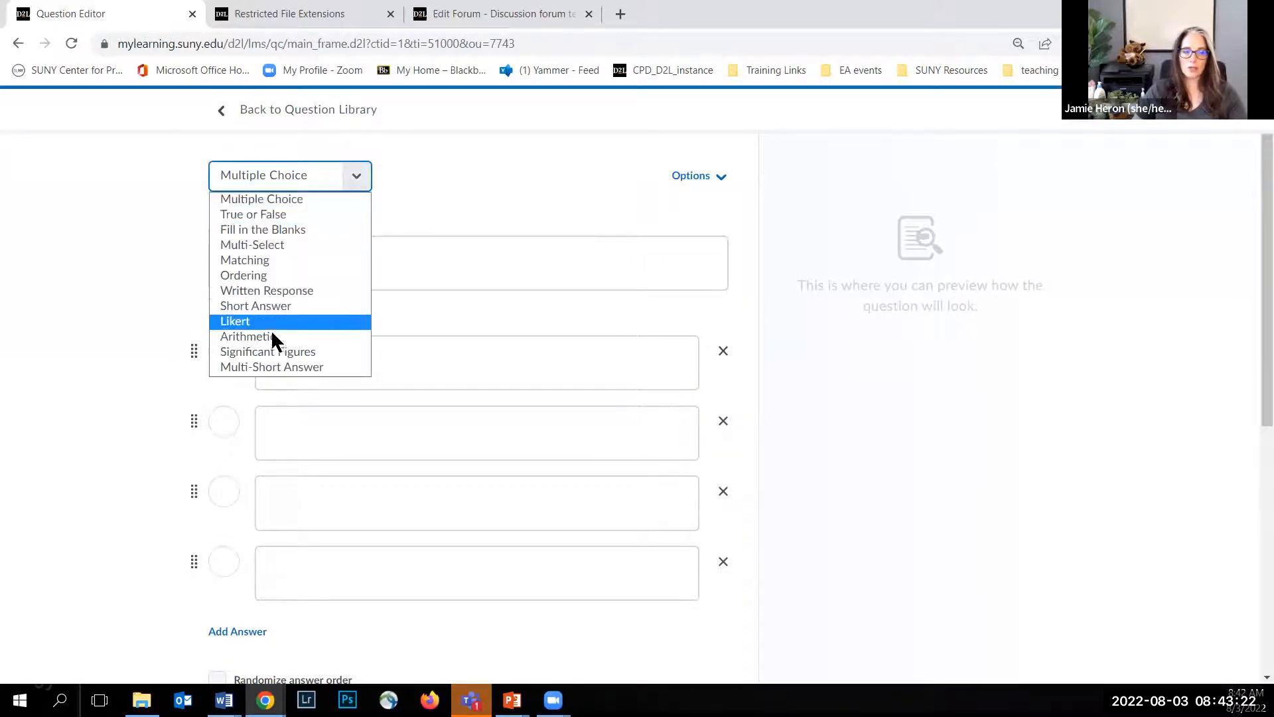
pyautogui.click(362, 175)
pyautogui.click(431, 192)
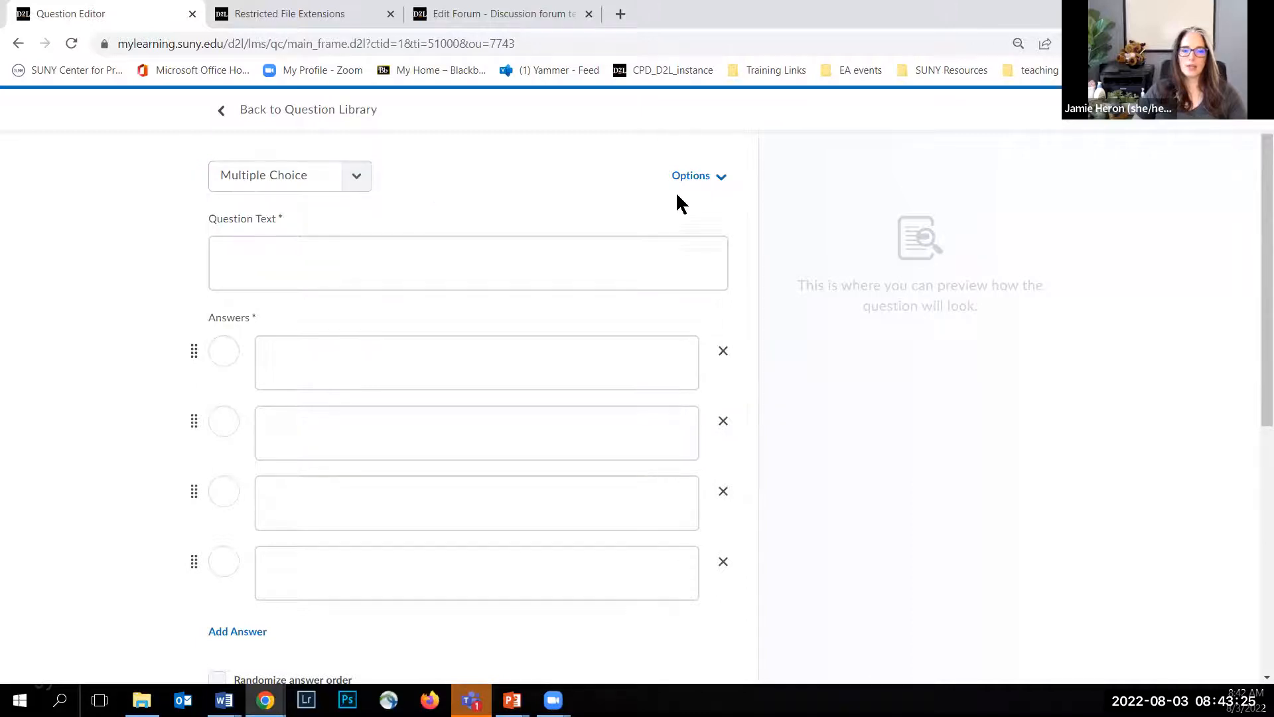
pyautogui.click(712, 186)
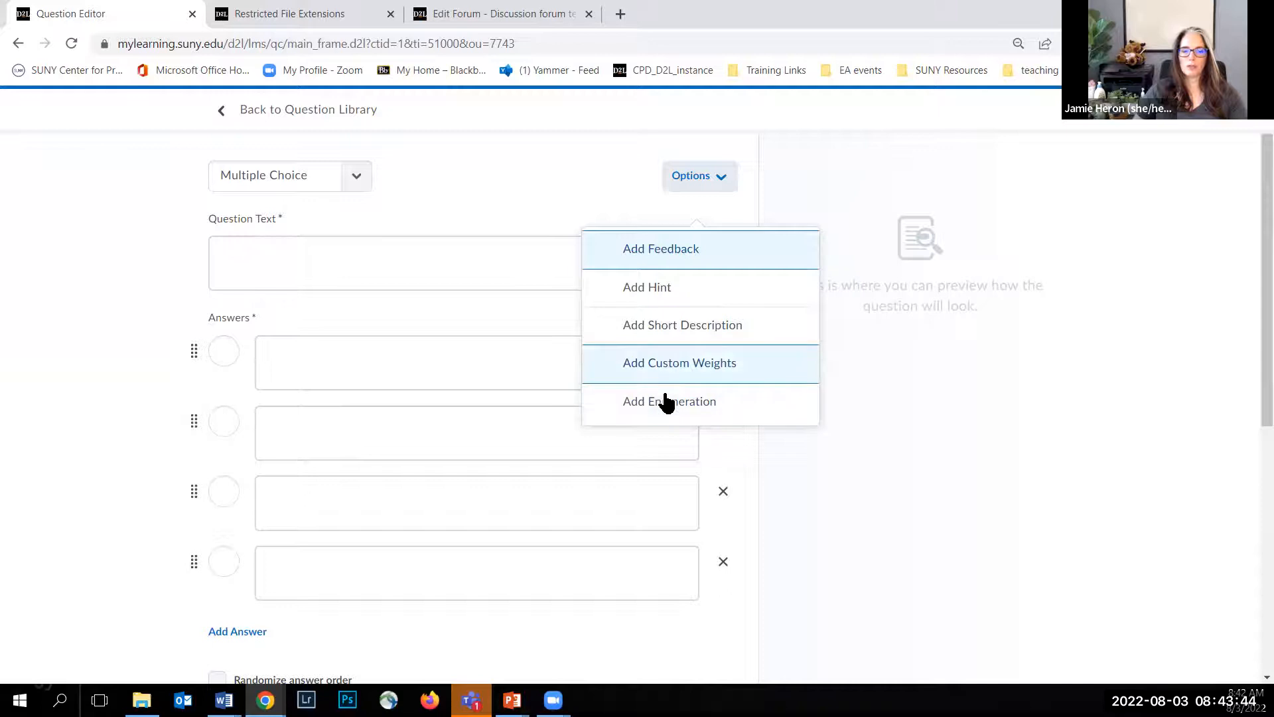
# Step: View the full-screen editor for the question text and return to the question form
pyautogui.click(403, 268)
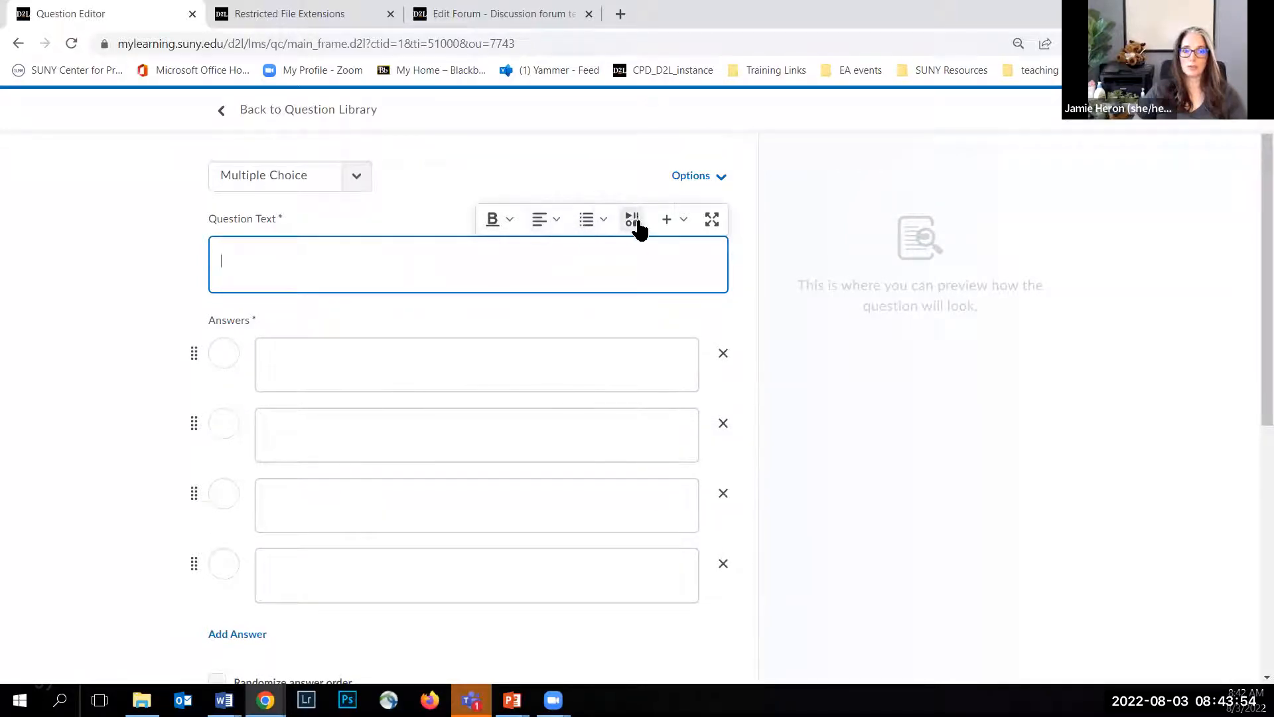
pyautogui.click(712, 225)
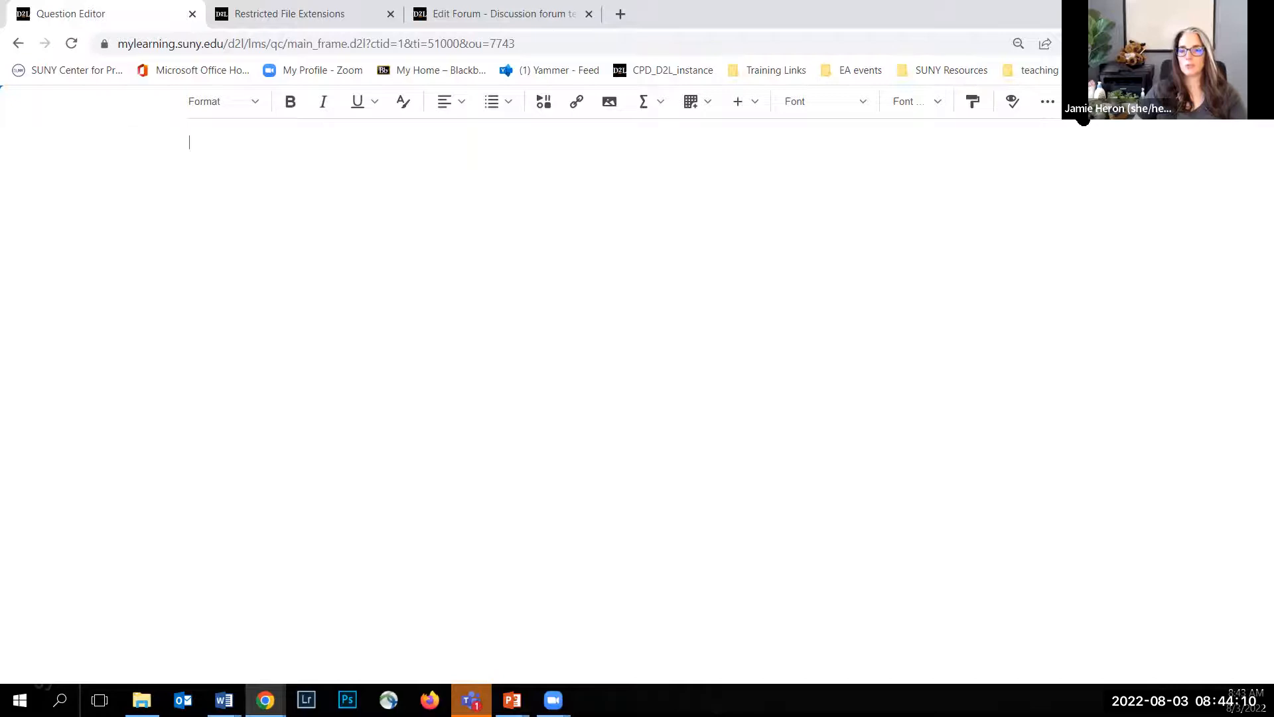
pyautogui.click(1083, 118)
# Step: Enter the question text "Which cat was singing the song of her people at the start of this training session?"
pyautogui.click(237, 243)
pyautogui.hotkey('ctrl', 'v')
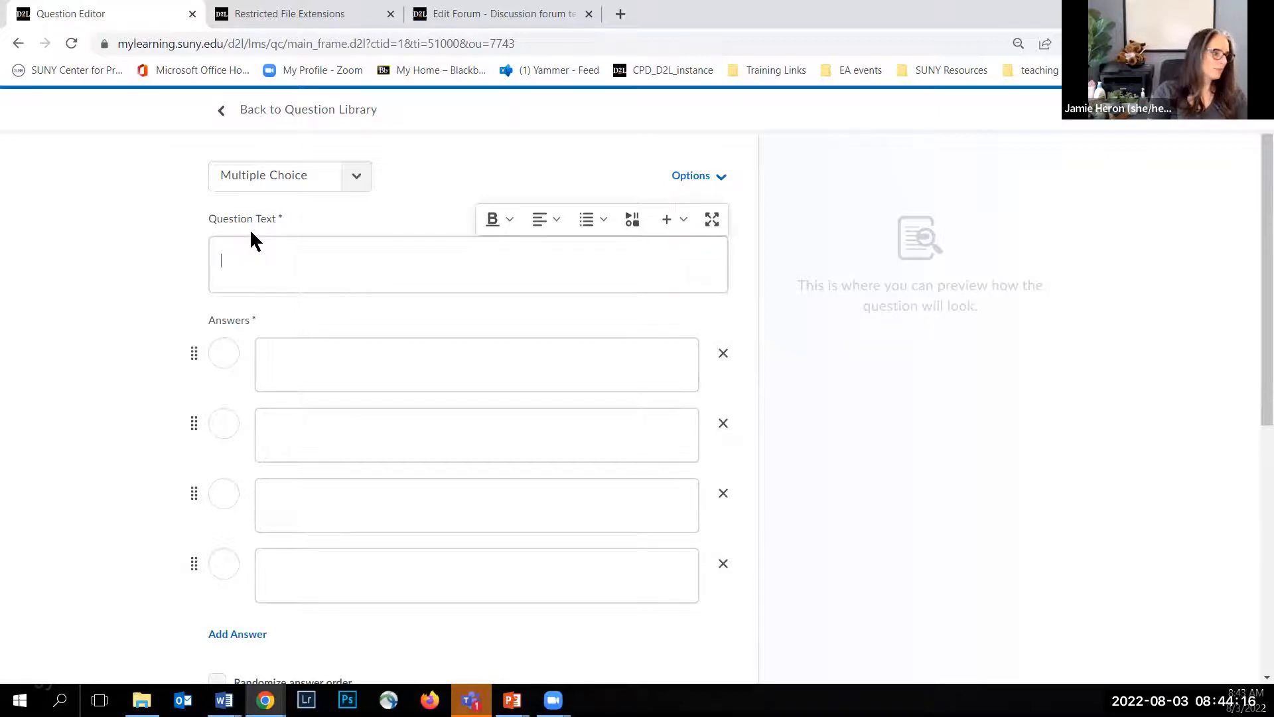
pyautogui.write('cat was singing the song of her people at the start of this training session?')
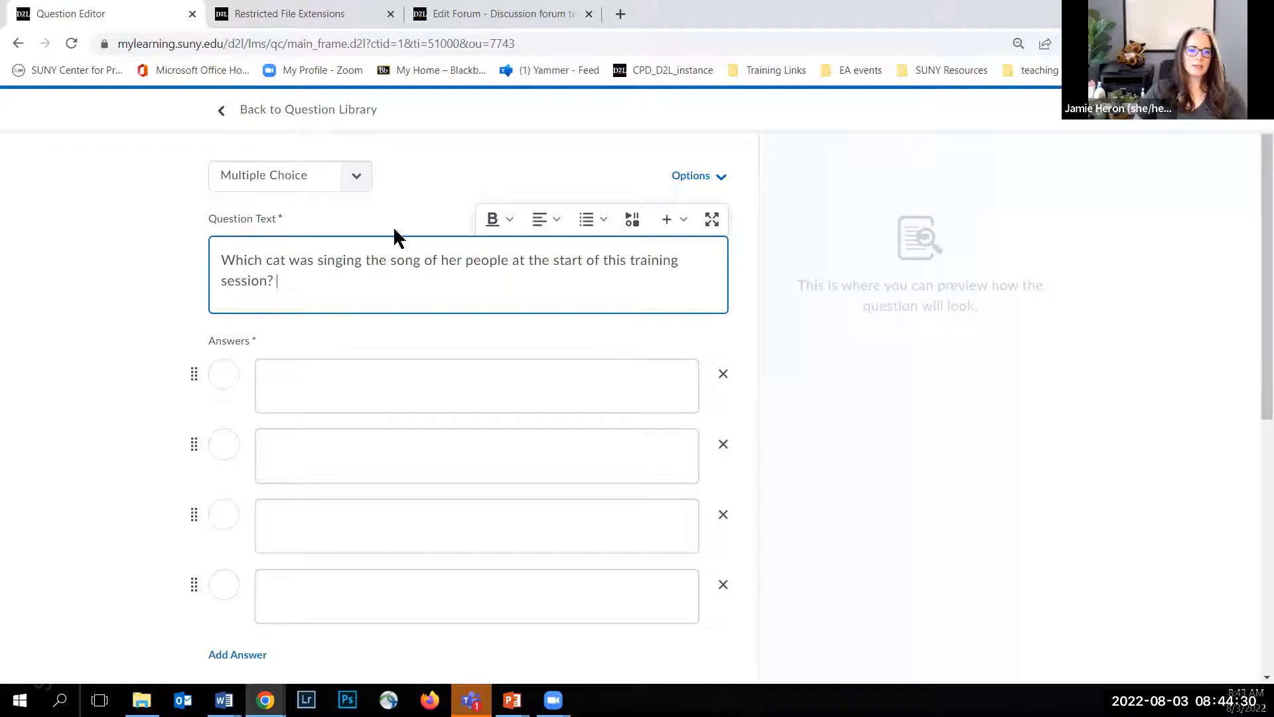
# Step: Add a hint to the question reading "She had her mouse"
pyautogui.click(695, 178)
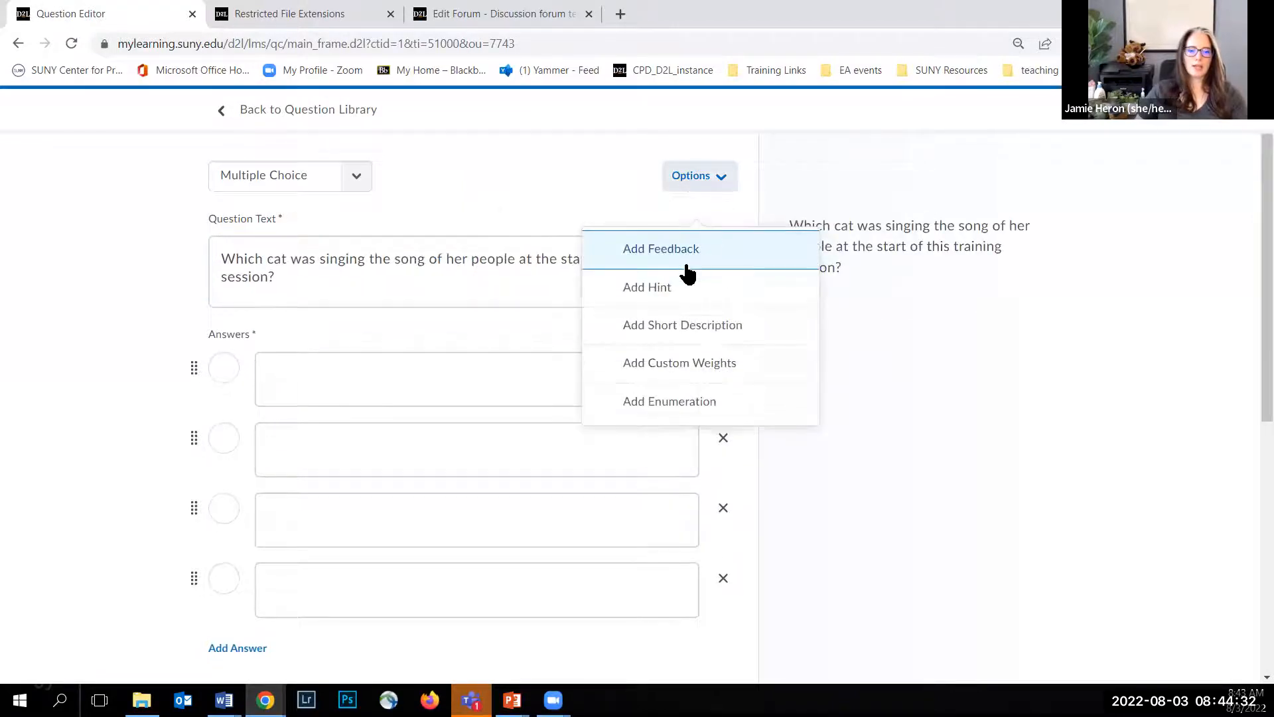
pyautogui.click(671, 287)
pyautogui.click(328, 382)
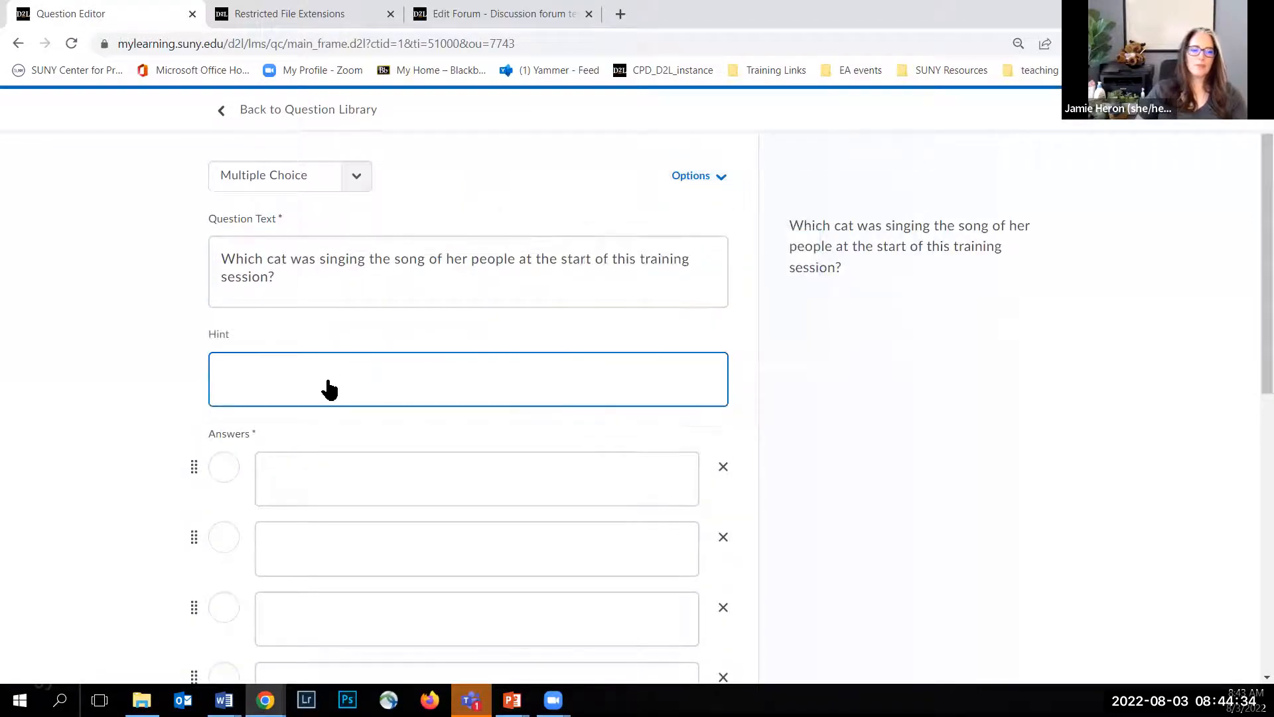
pyautogui.write('She ha')
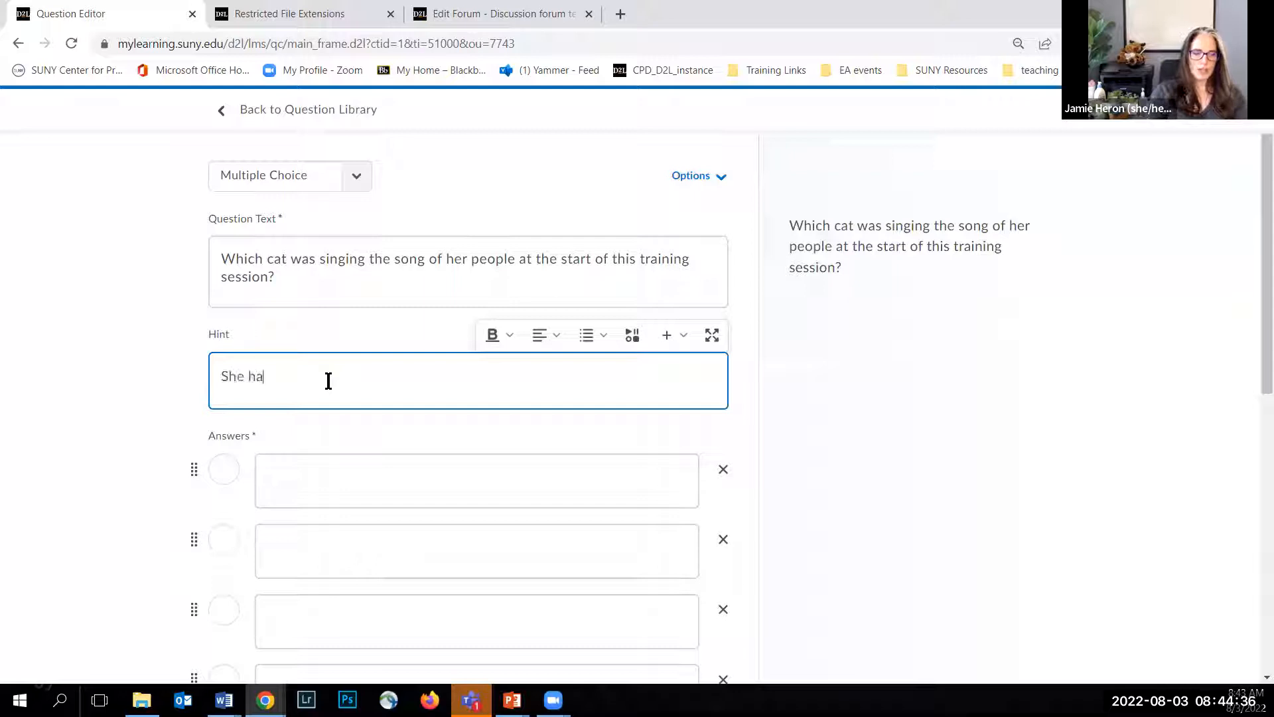
pyautogui.write('d her mouse')
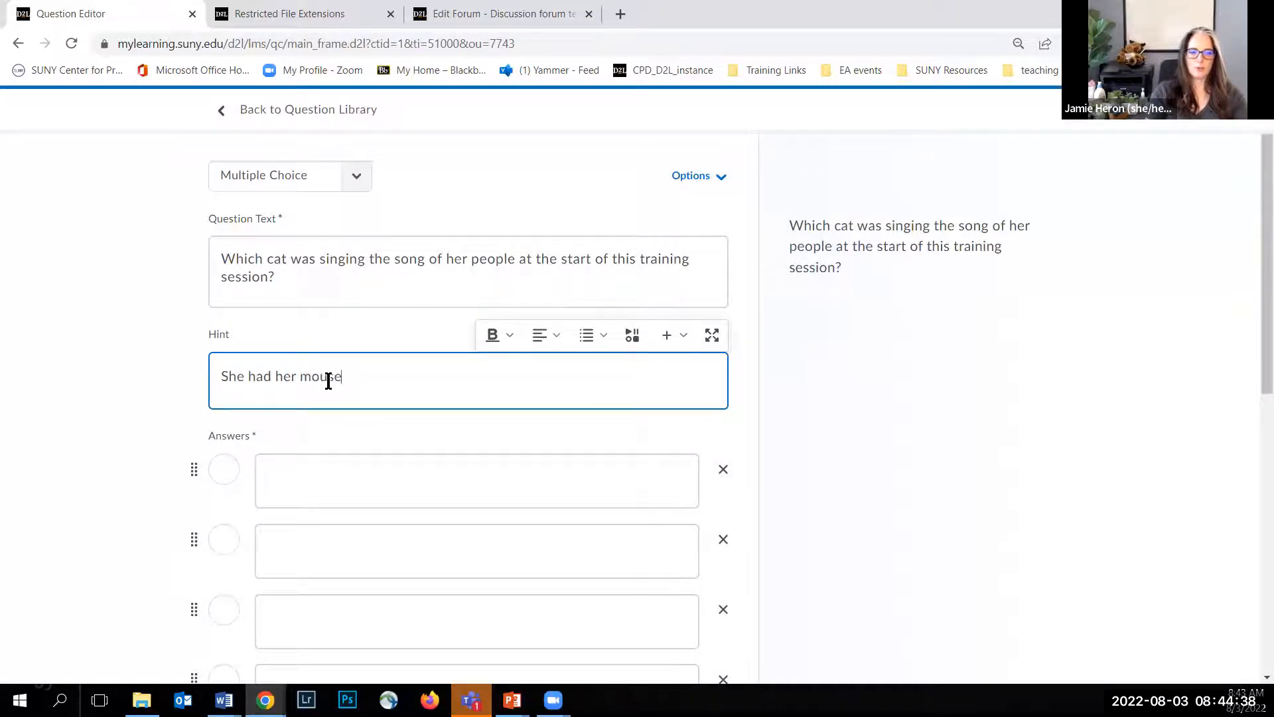
pyautogui.click(105, 339)
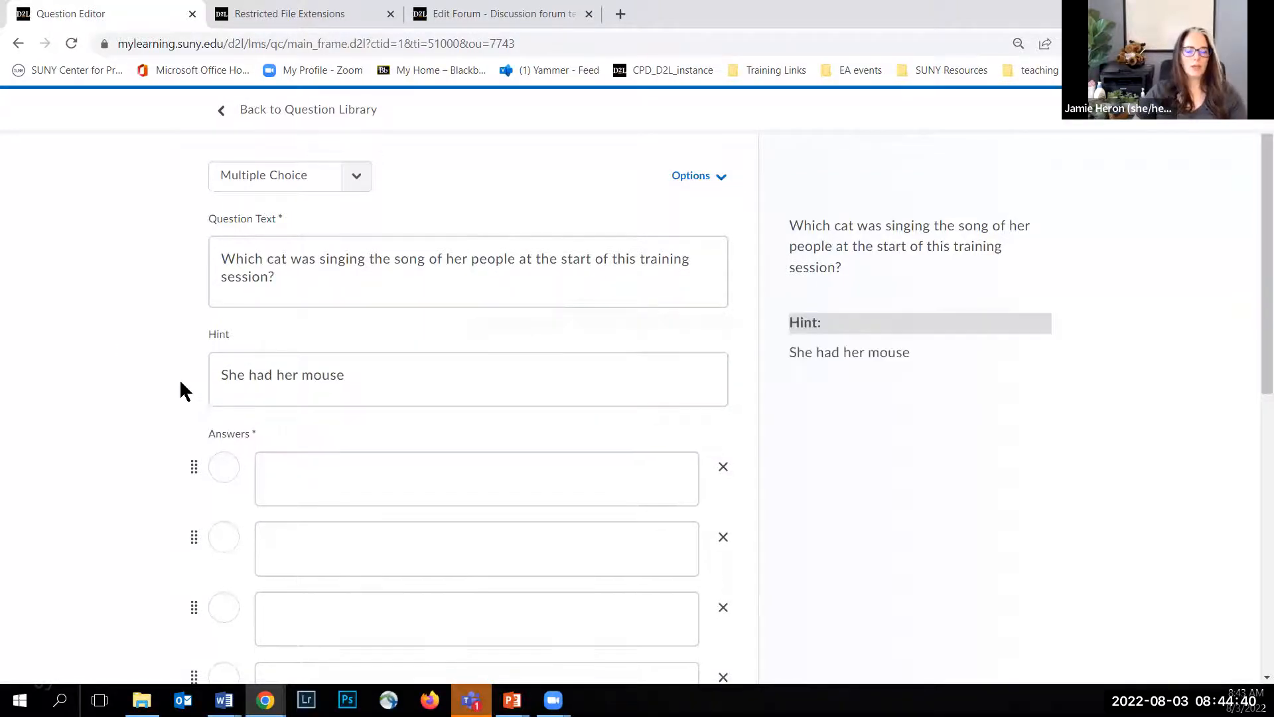
# Step: Fill in the four answers in order as Arwen, Hot Sauce, Walter and Luthien
pyautogui.scroll(-1, 123, 337)
pyautogui.scroll(-2, 199, 332)
pyautogui.click(297, 317)
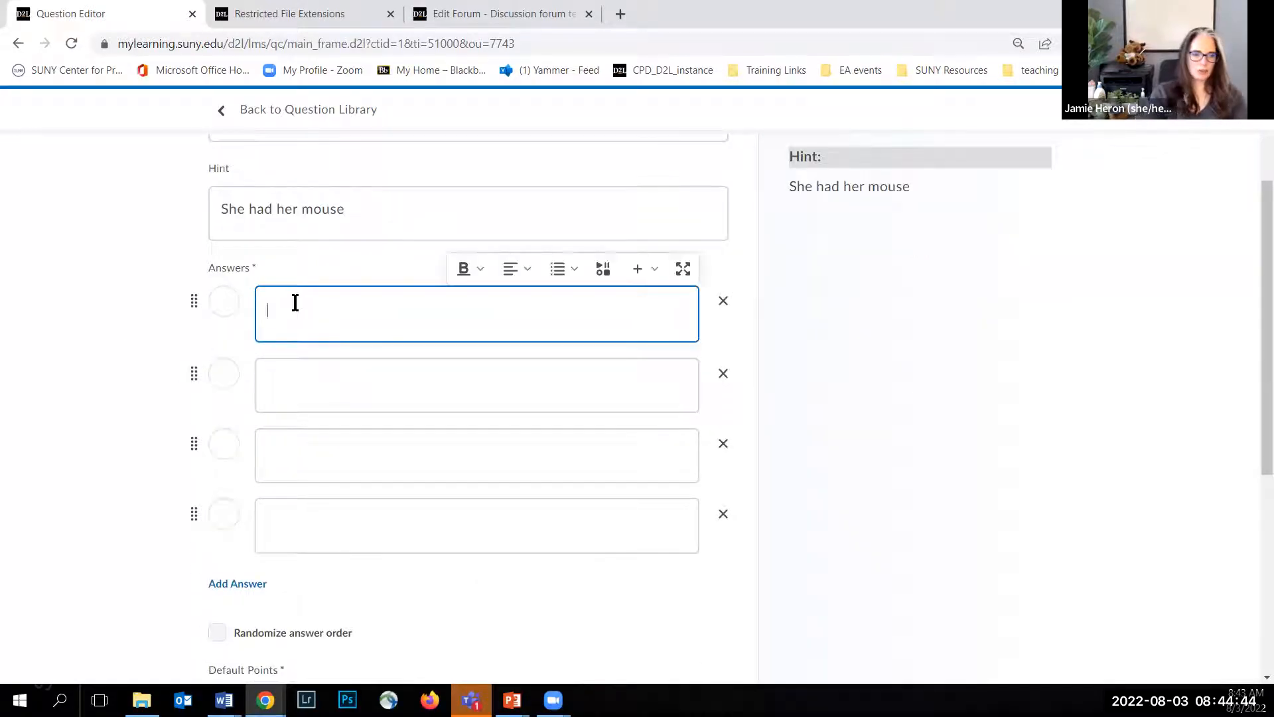
pyautogui.write('Arwen')
pyautogui.click(317, 419)
pyautogui.click(314, 392)
pyautogui.write('Hot Sauce')
pyautogui.click(279, 475)
pyautogui.write('Walter')
pyautogui.click(294, 531)
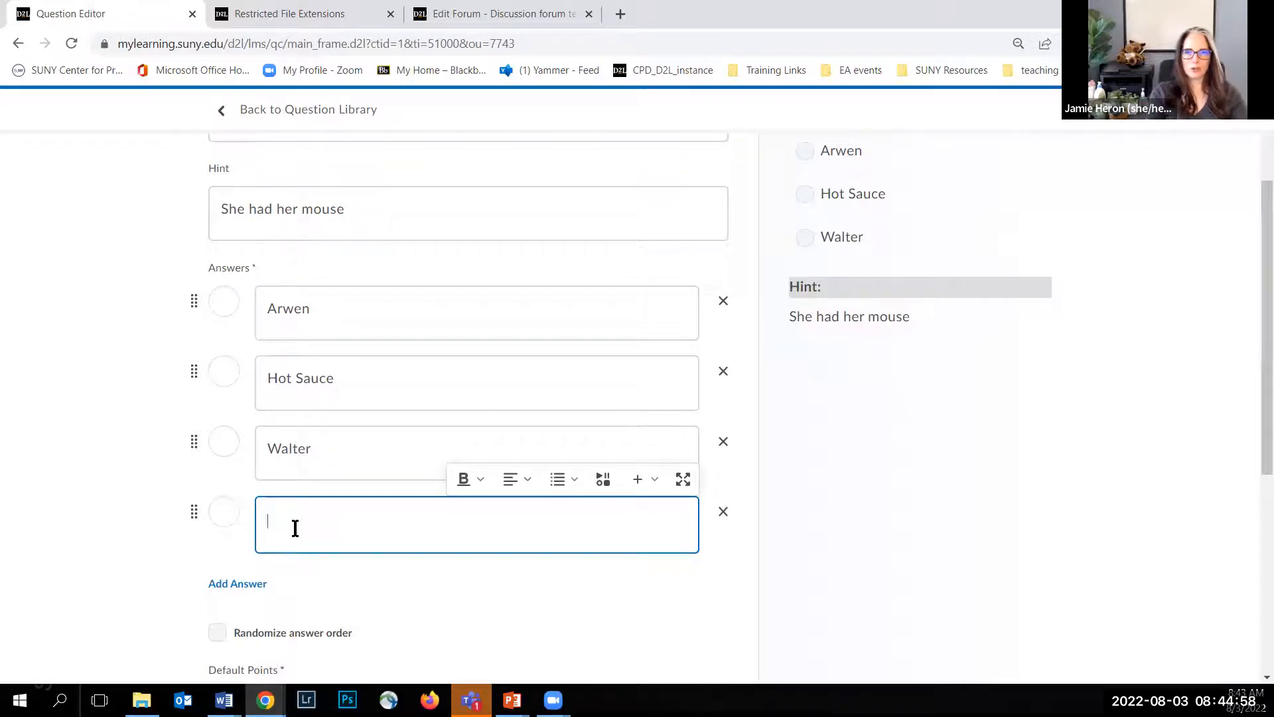
pyautogui.write('Luthien')
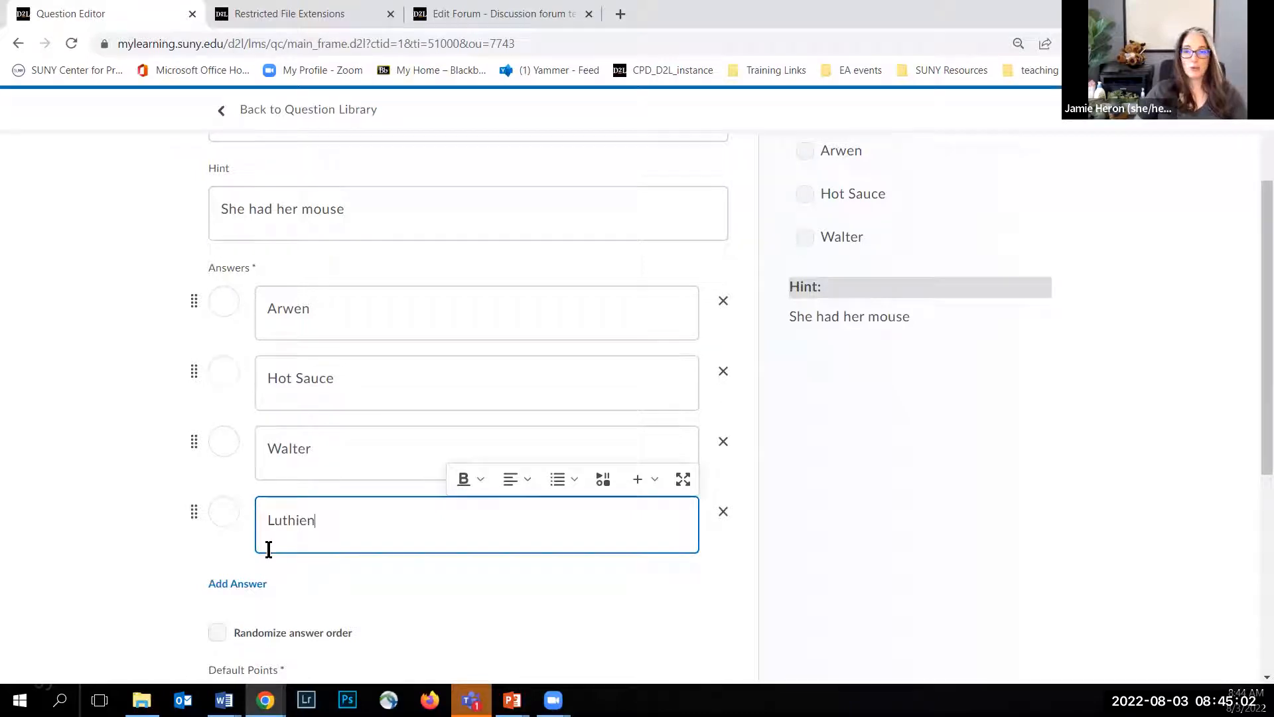
# Step: Add a fifth answer, Peanut, and check the question in the preview
pyautogui.click(236, 585)
pyautogui.click(304, 590)
pyautogui.write('Peanut')
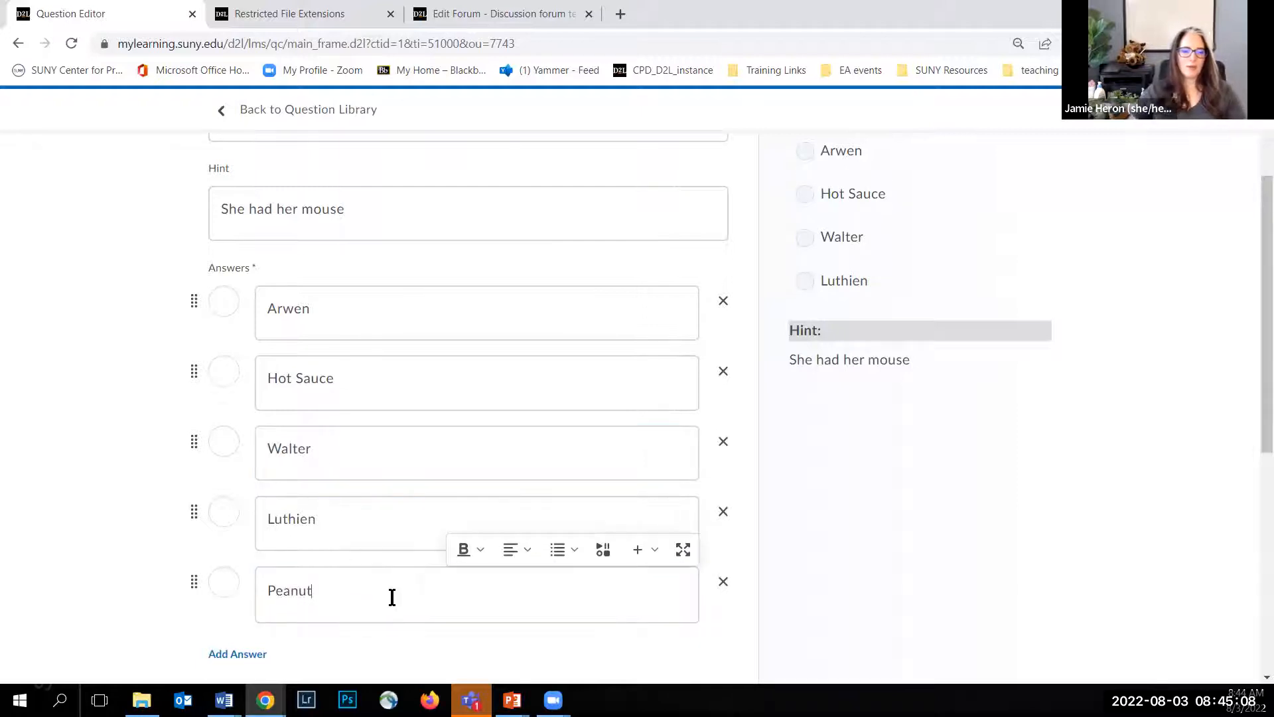
pyautogui.click(894, 507)
pyautogui.scroll(1, 399, 312)
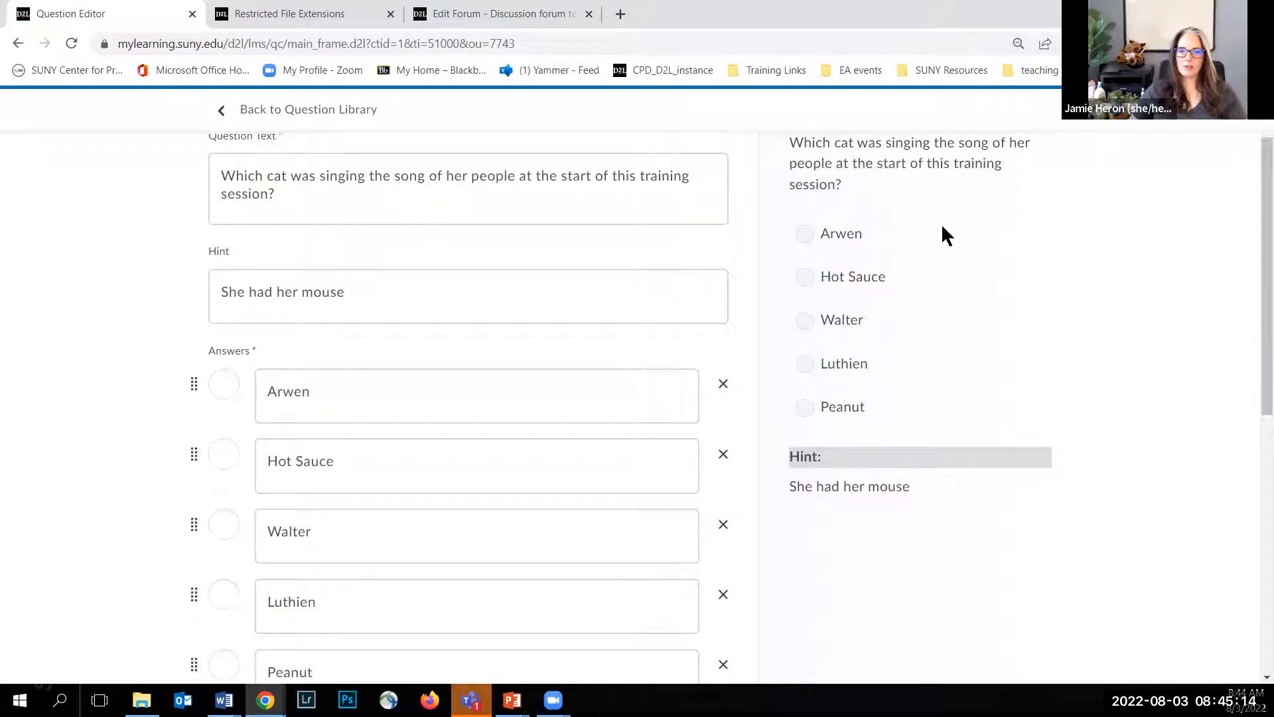
pyautogui.scroll(1, 940, 223)
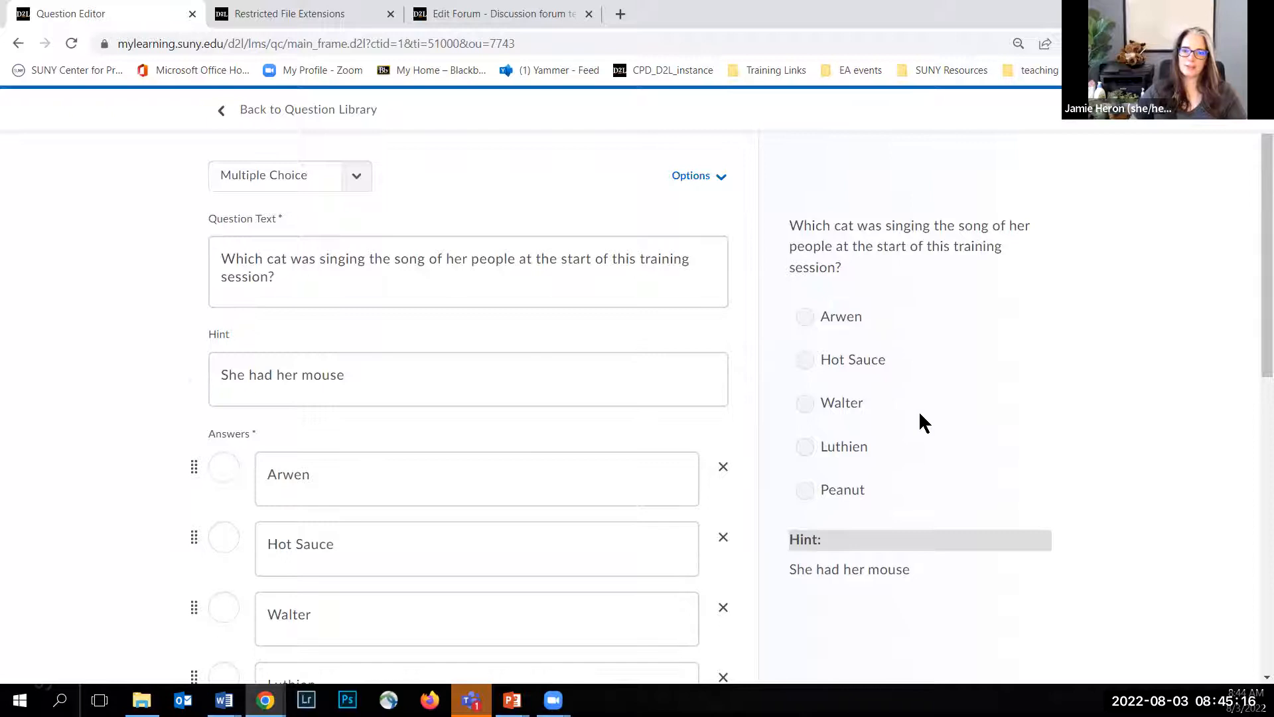
# Step: Mark Arwen as the correct answer and reorder the answers alphabetically: Arwen, Hot Sauce, Luthien, Peanut, Walter
pyautogui.scroll(-1, 918, 410)
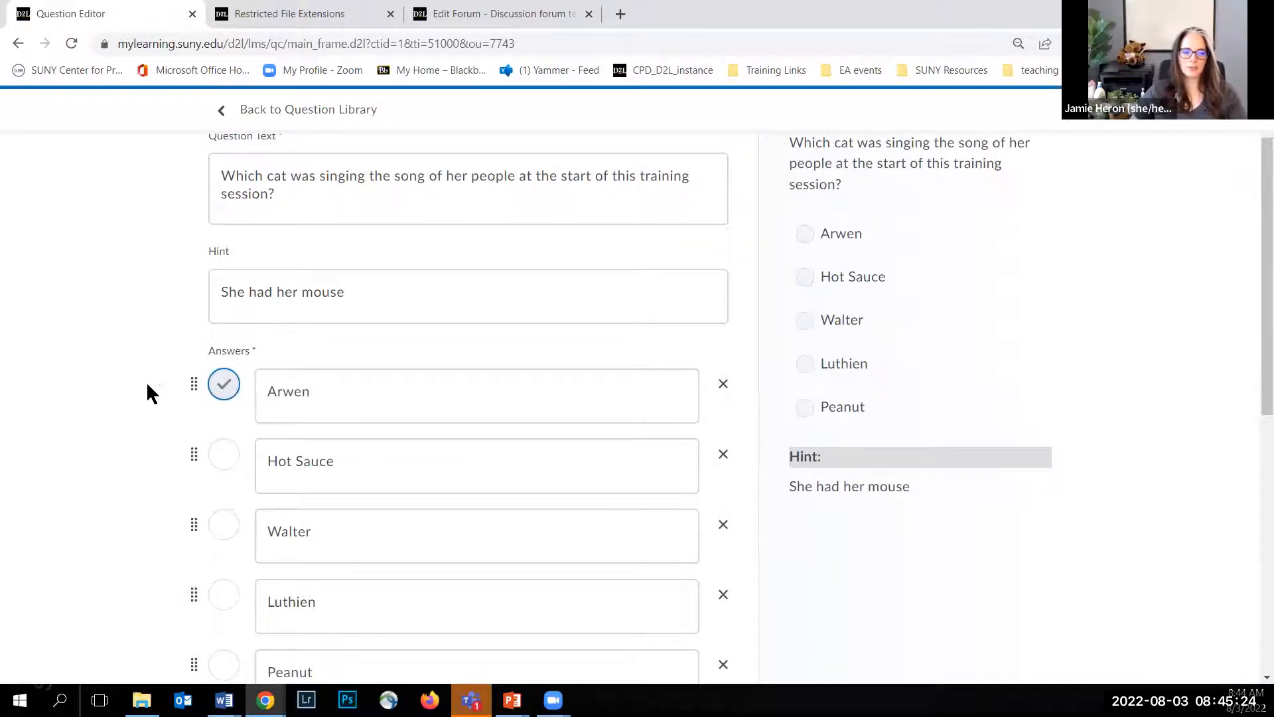
pyautogui.scroll(-1, 147, 384)
pyautogui.moveTo(192, 580); pyautogui.dragTo(205, 364)
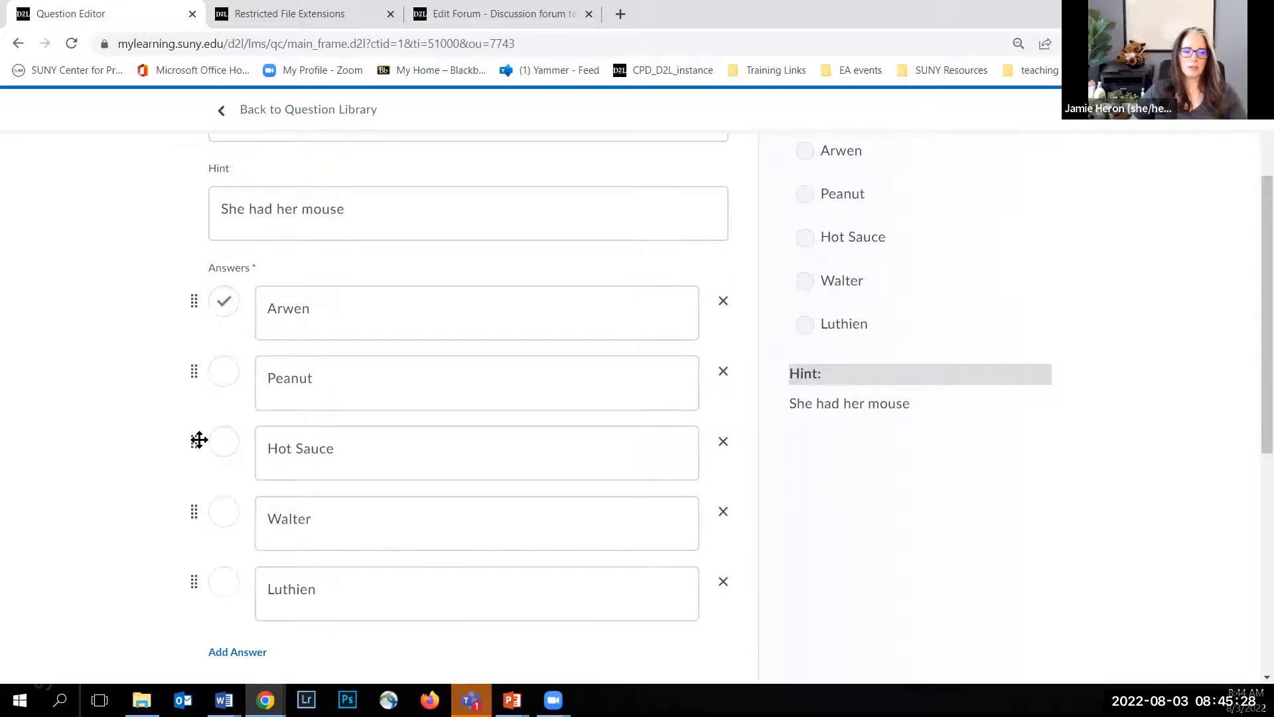
pyautogui.moveTo(194, 582); pyautogui.dragTo(203, 378)
pyautogui.moveTo(194, 519); pyautogui.dragTo(205, 361)
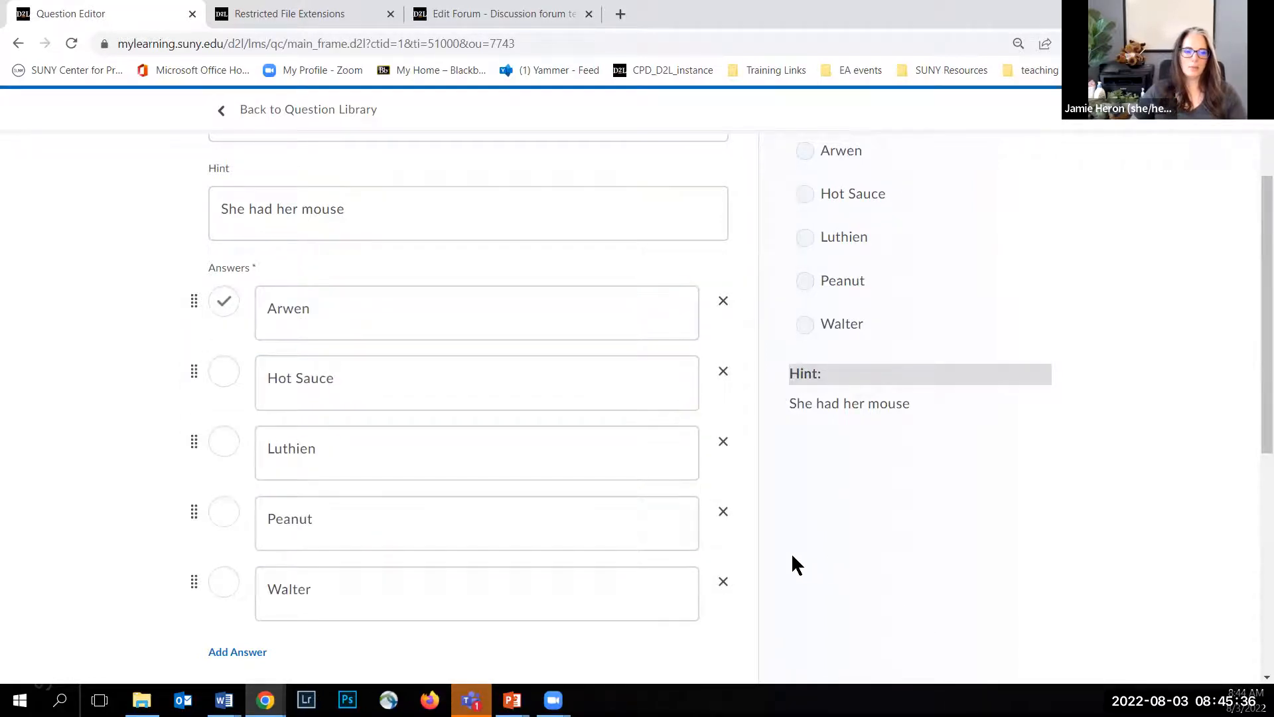
# Step: Try out custom weights on the answers, giving Hot Sauce 50%
pyautogui.scroll(3, 714, 418)
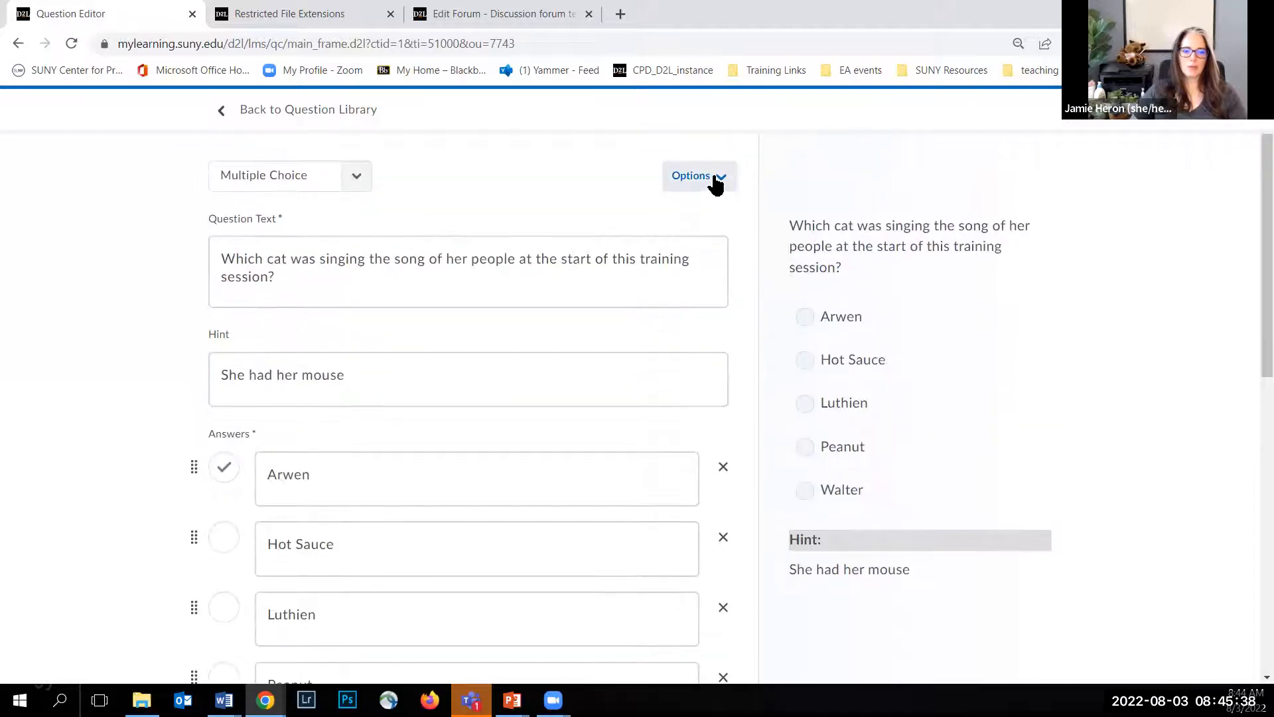
pyautogui.click(714, 183)
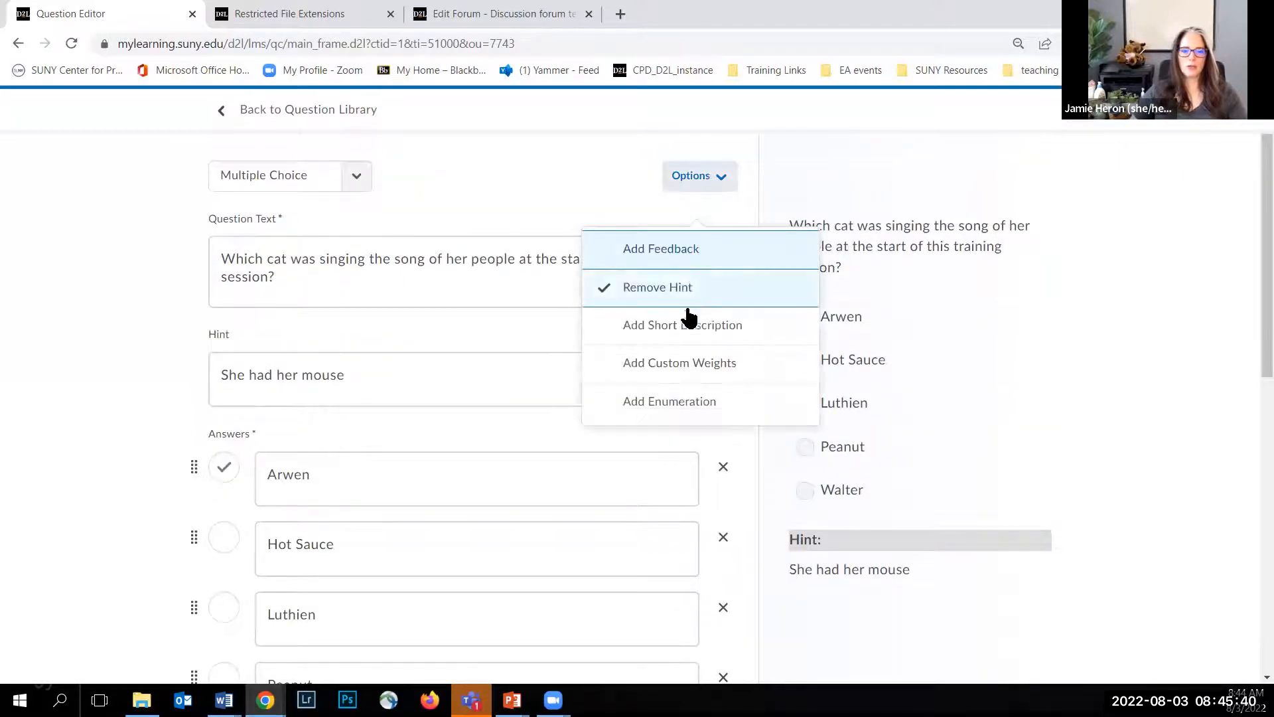
pyautogui.click(678, 374)
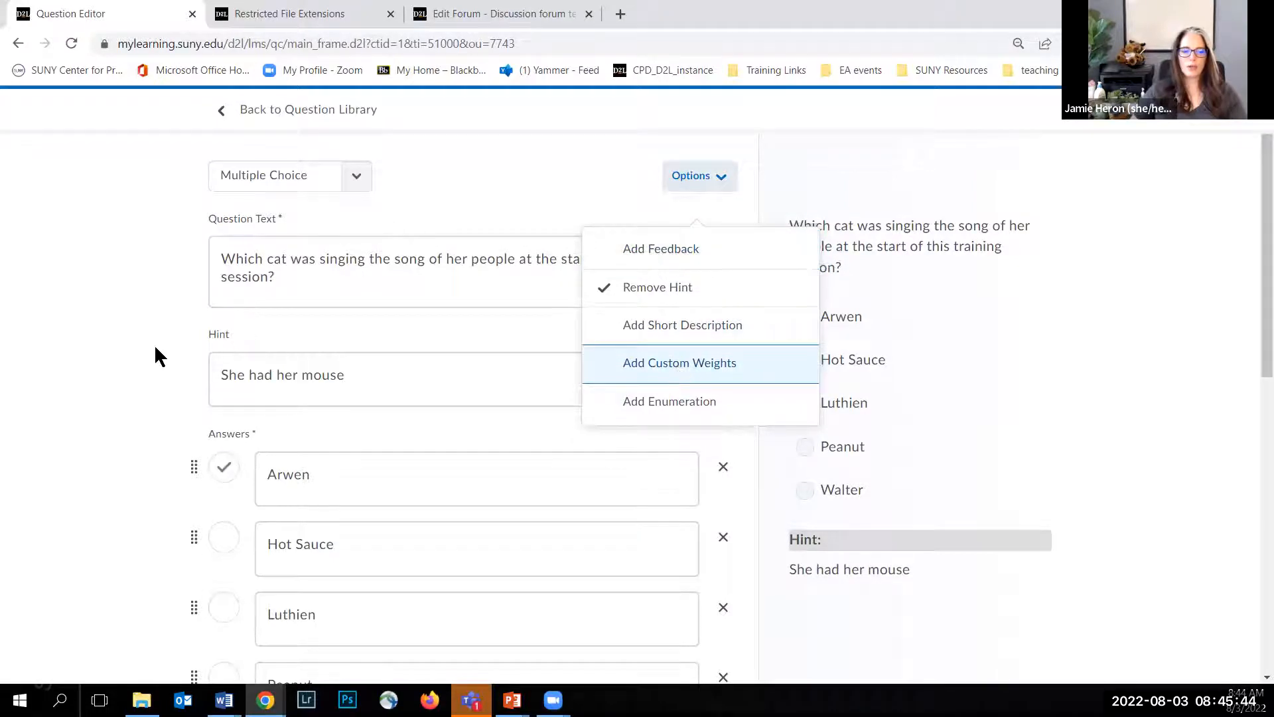
pyautogui.scroll(-3, 143, 342)
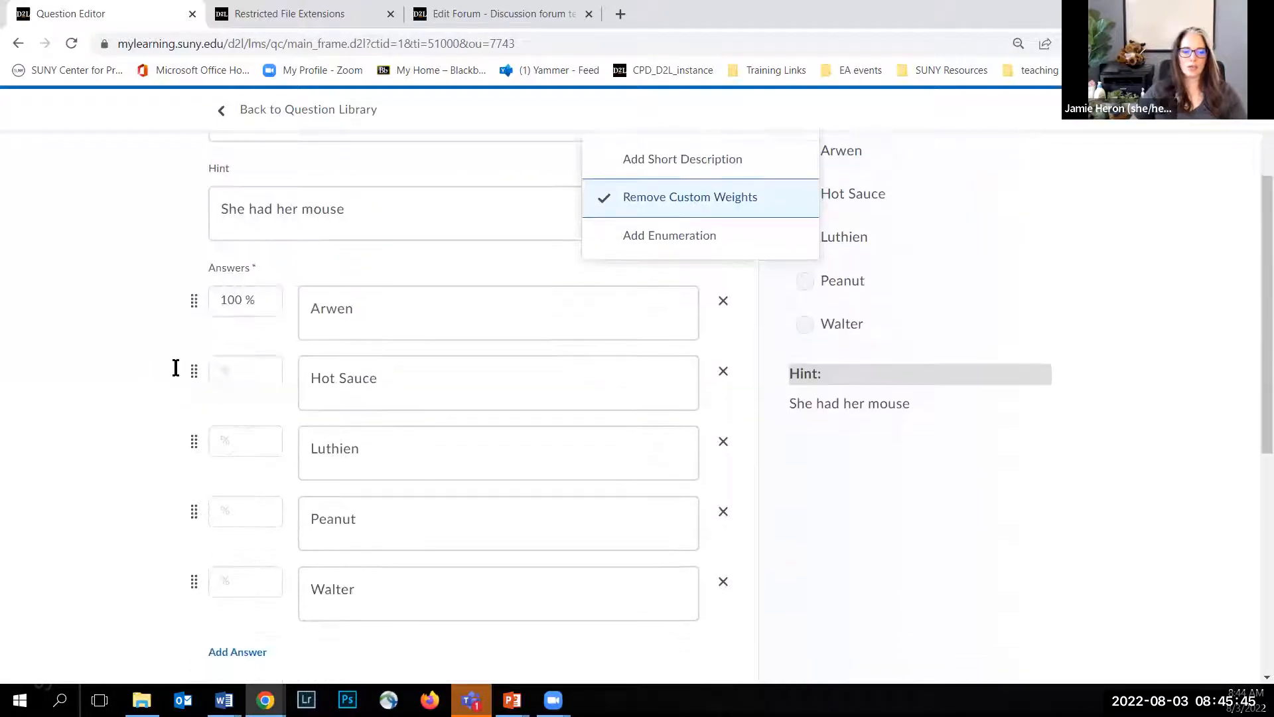
pyautogui.click(250, 373)
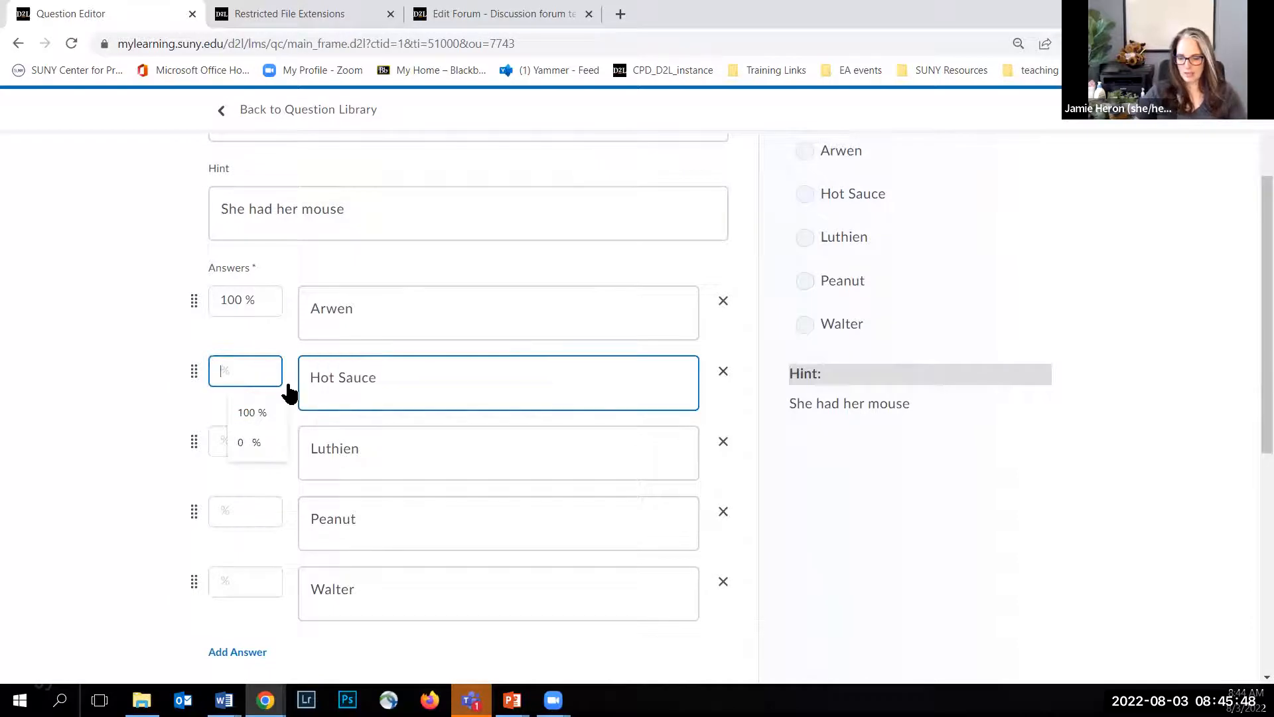
pyautogui.write('50')
pyautogui.click(117, 317)
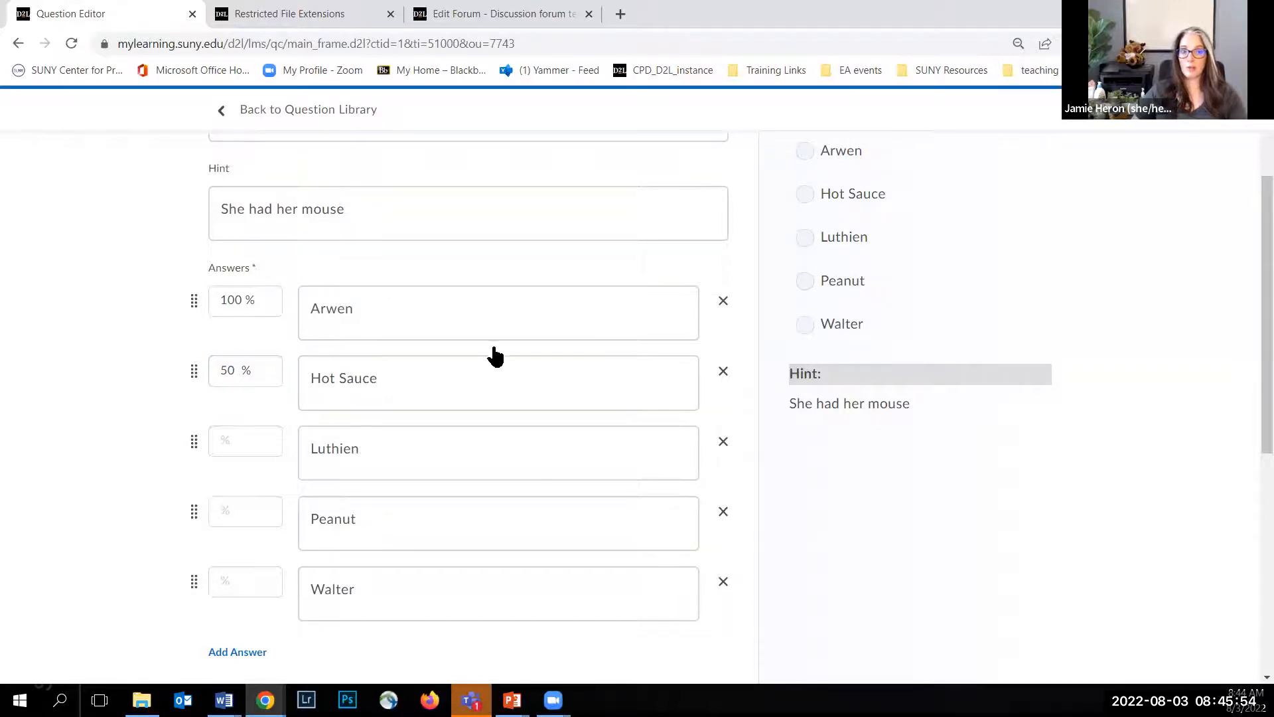
# Step: Remove the custom weights from the question and mark Arwen as the correct answer again
pyautogui.scroll(3, 683, 219)
pyautogui.click(701, 186)
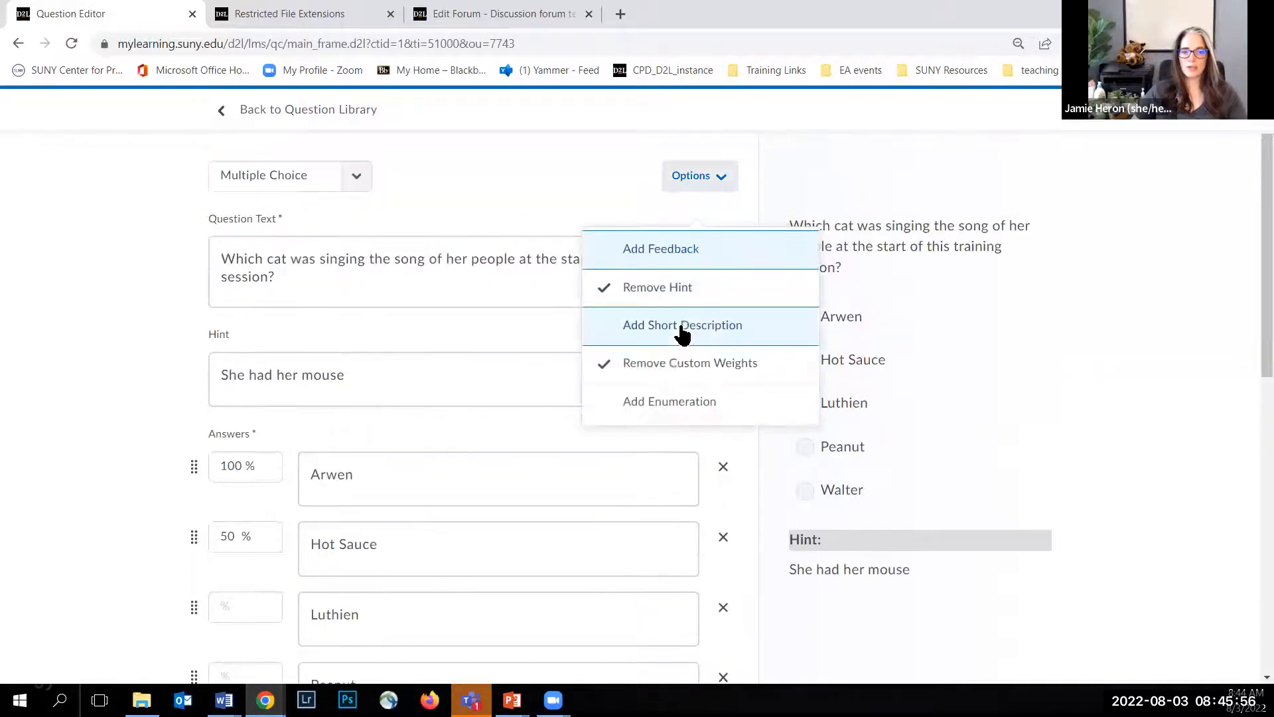
pyautogui.click(655, 363)
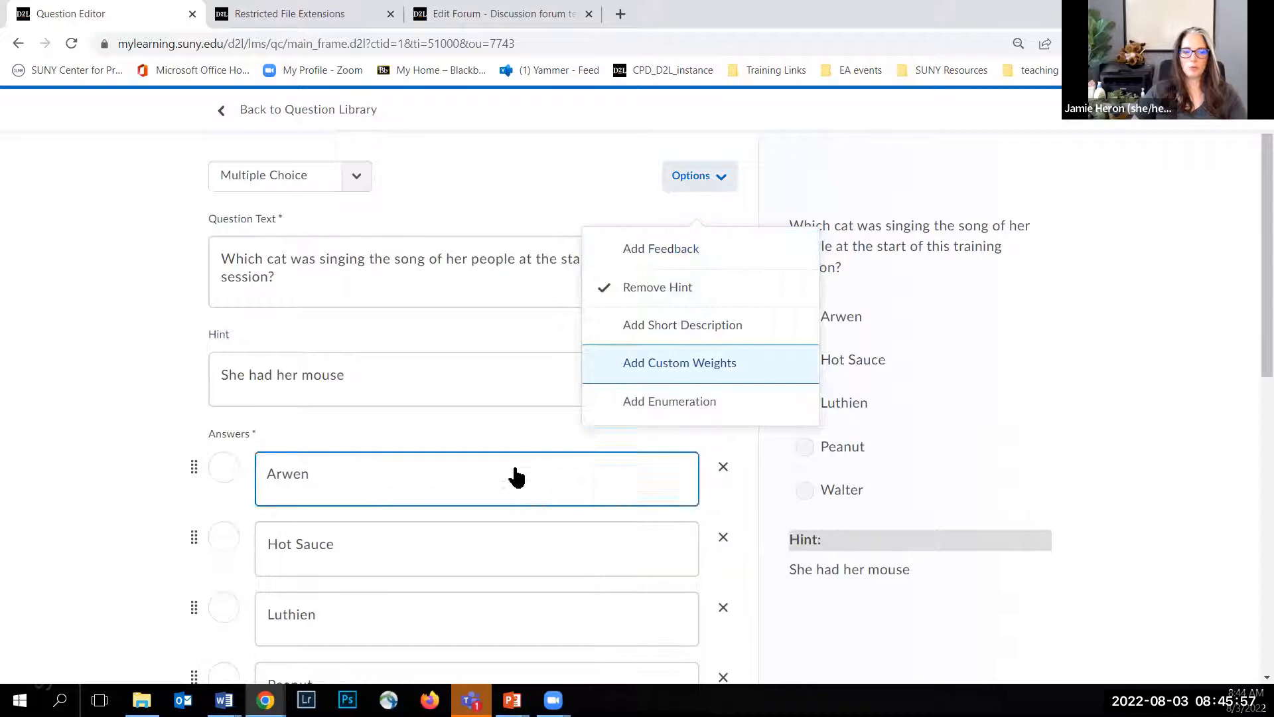
pyautogui.click(223, 467)
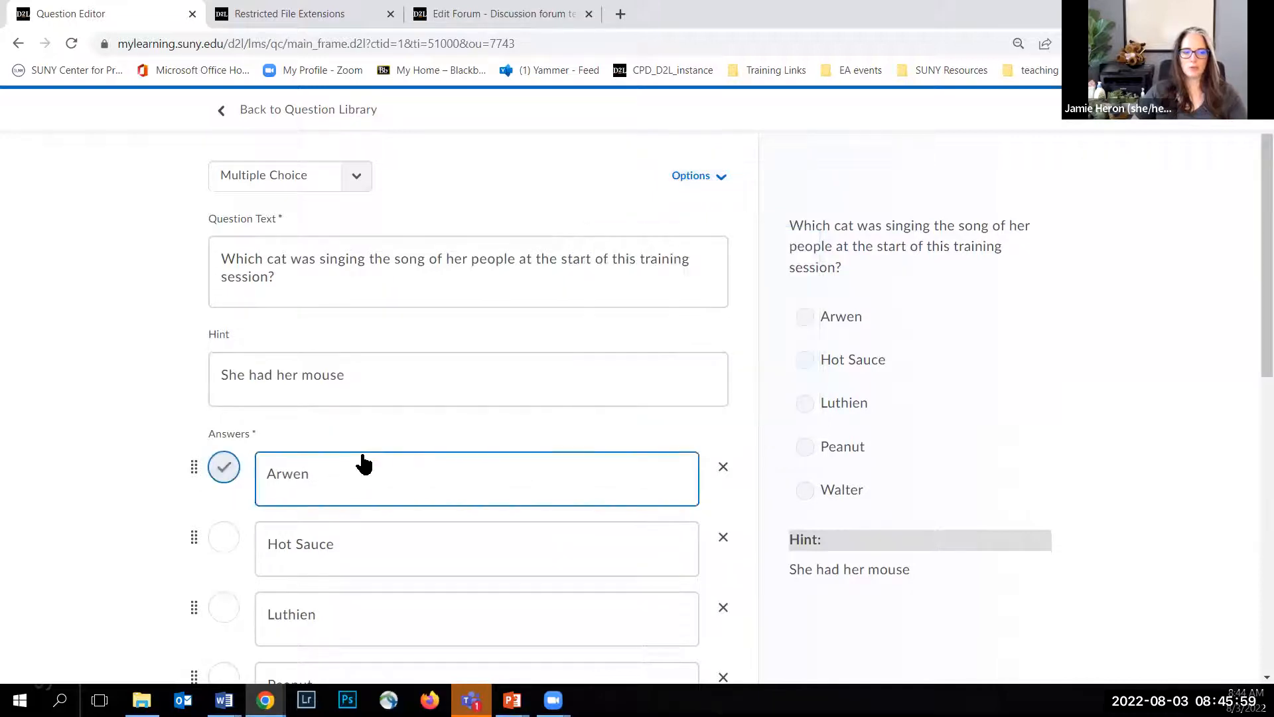
# Step: Add enumeration to the answers and go to its format setting below the answer list
pyautogui.click(698, 190)
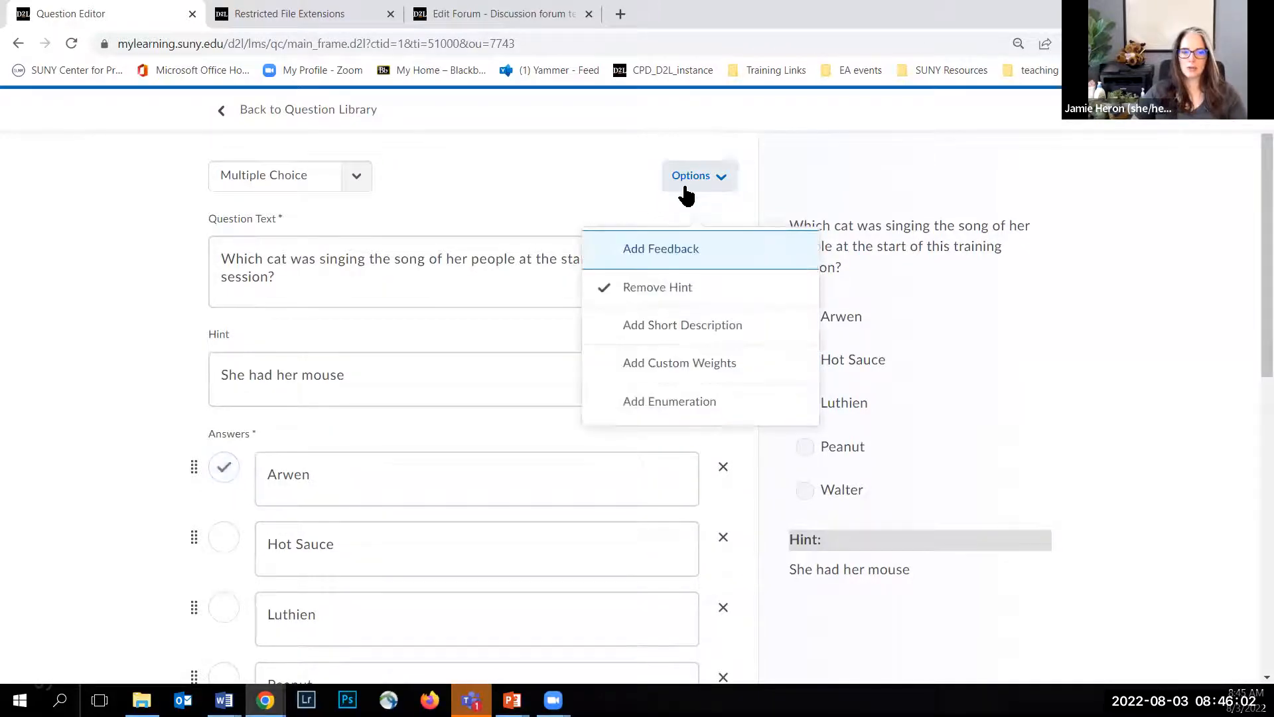
pyautogui.click(548, 154)
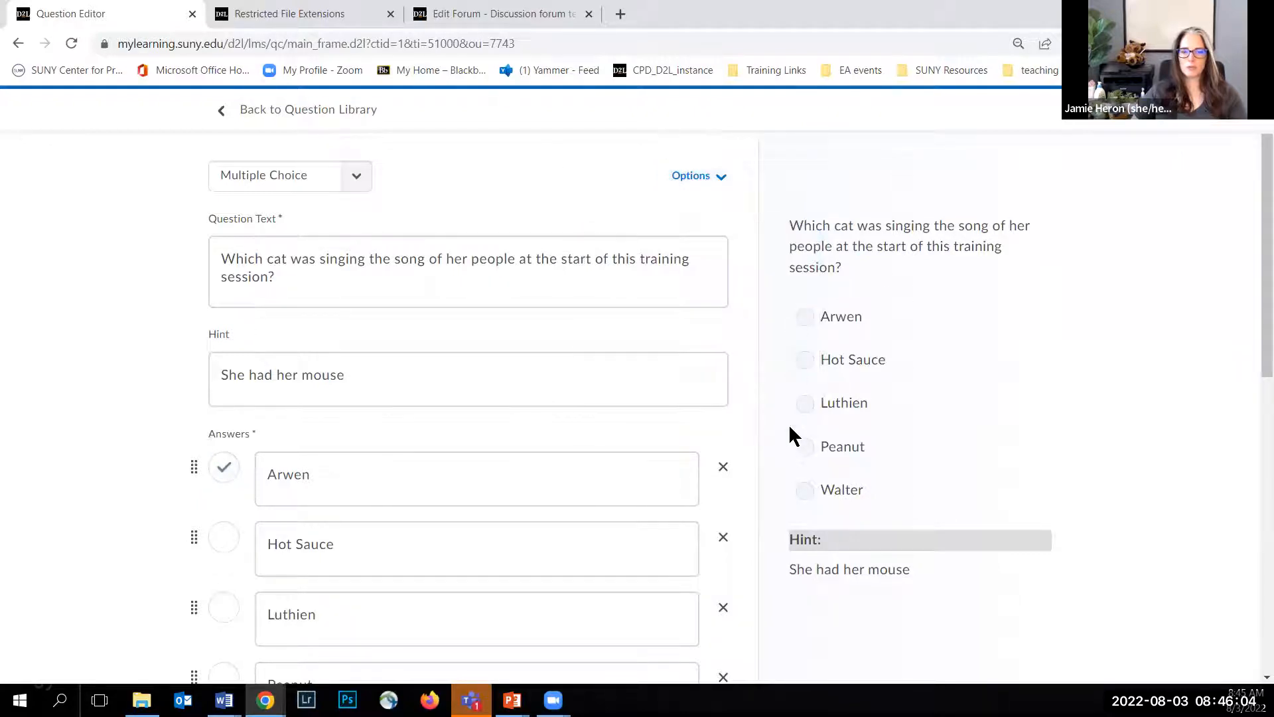
pyautogui.click(694, 192)
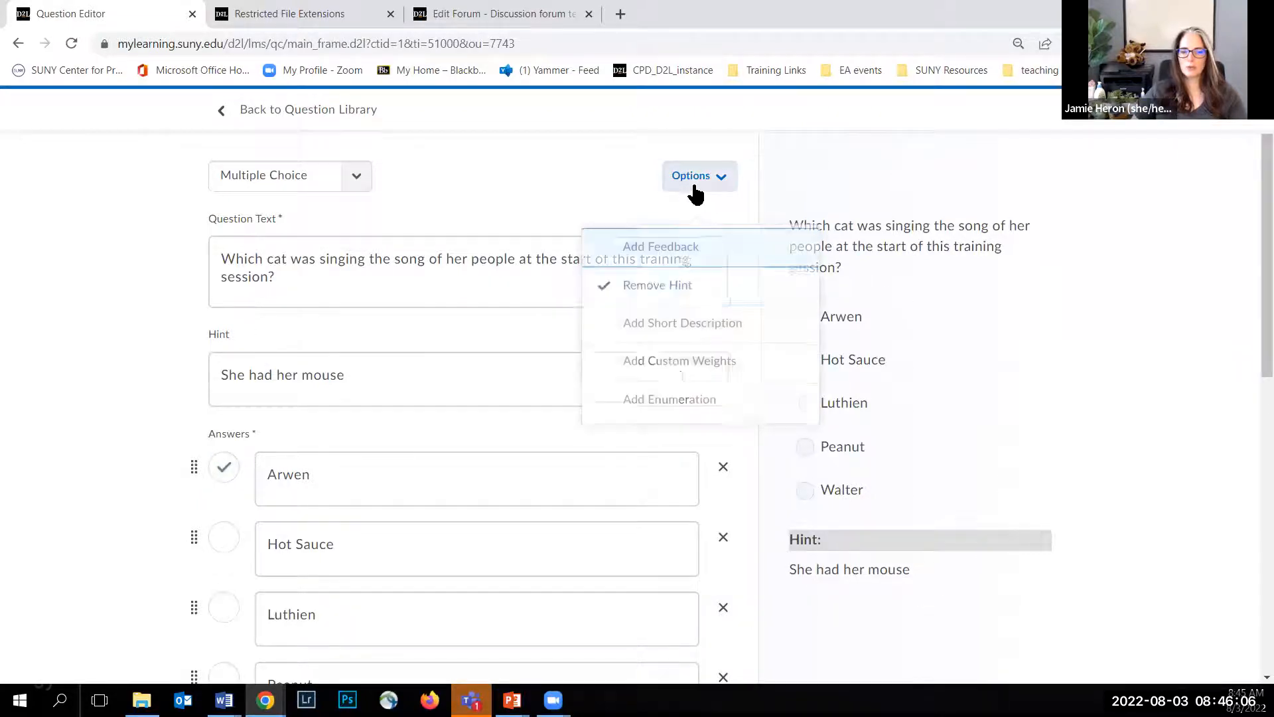
pyautogui.click(669, 403)
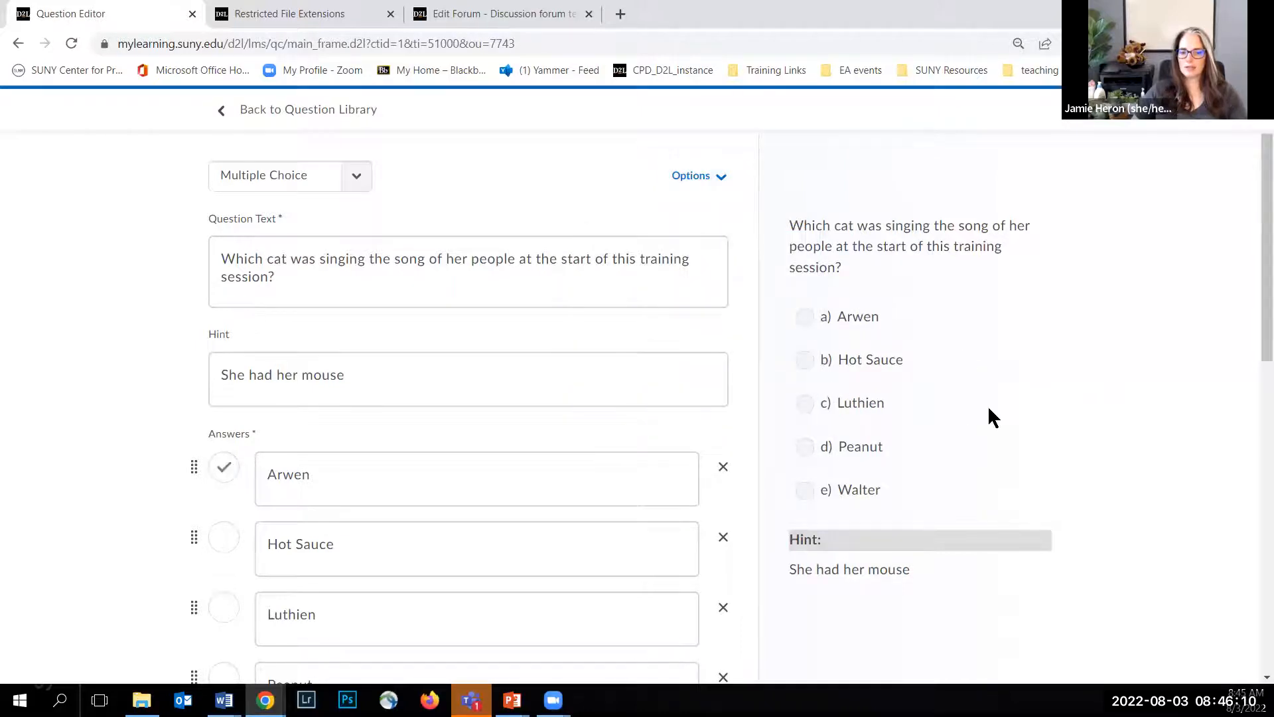
pyautogui.scroll(-4, 988, 405)
pyautogui.scroll(-2, 351, 564)
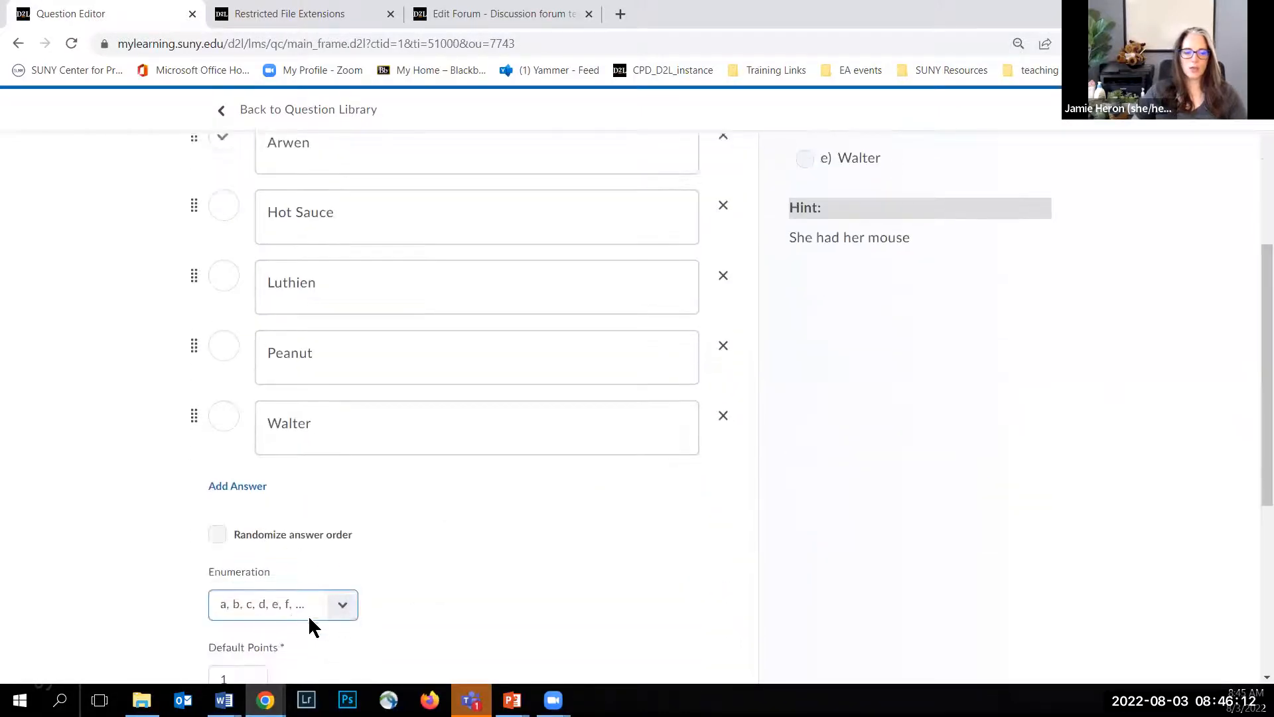
# Step: Try the 1, 2, 3 and I, II, III enumeration formats on the answers and check the question preview
pyautogui.click(343, 605)
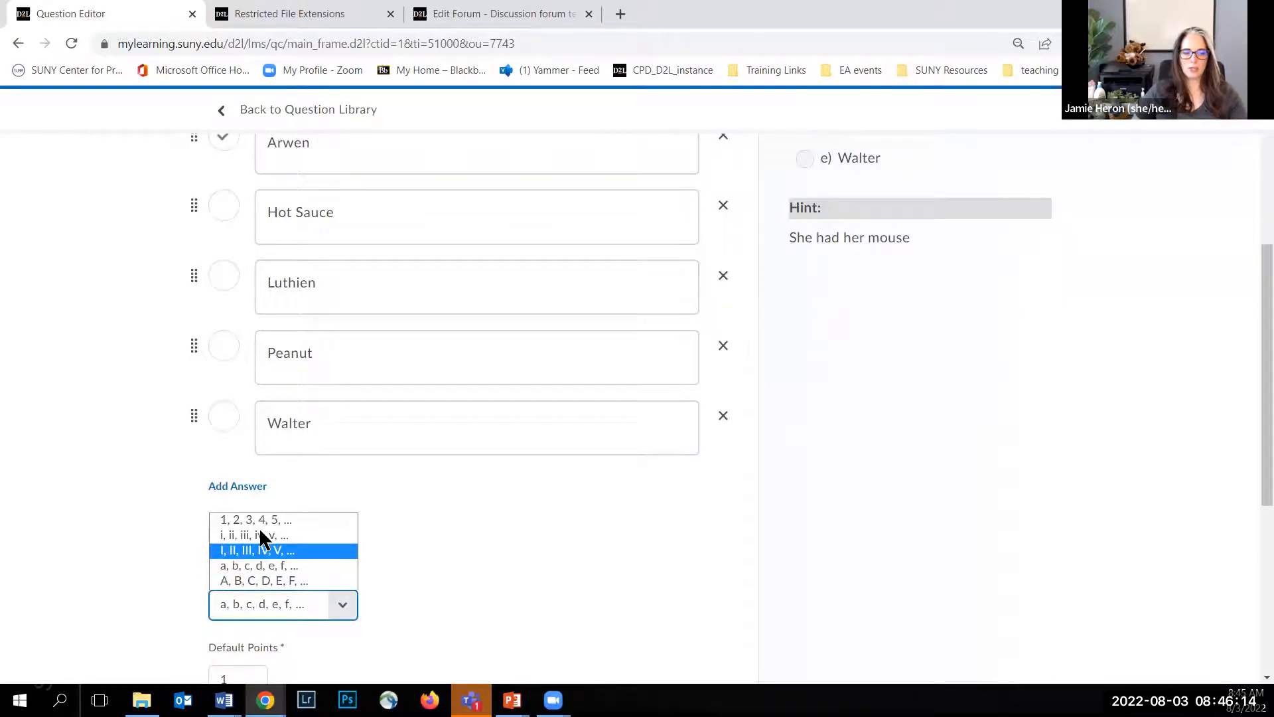
pyautogui.click(258, 521)
pyautogui.click(341, 605)
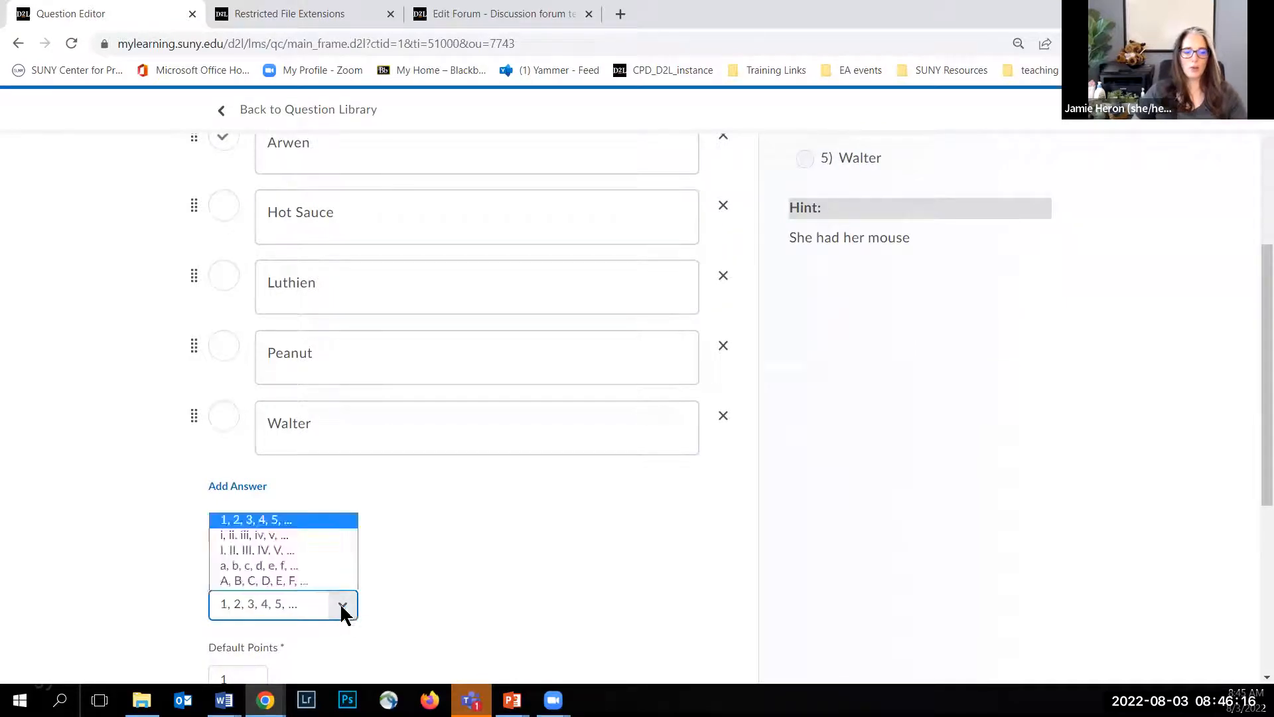
pyautogui.click(269, 550)
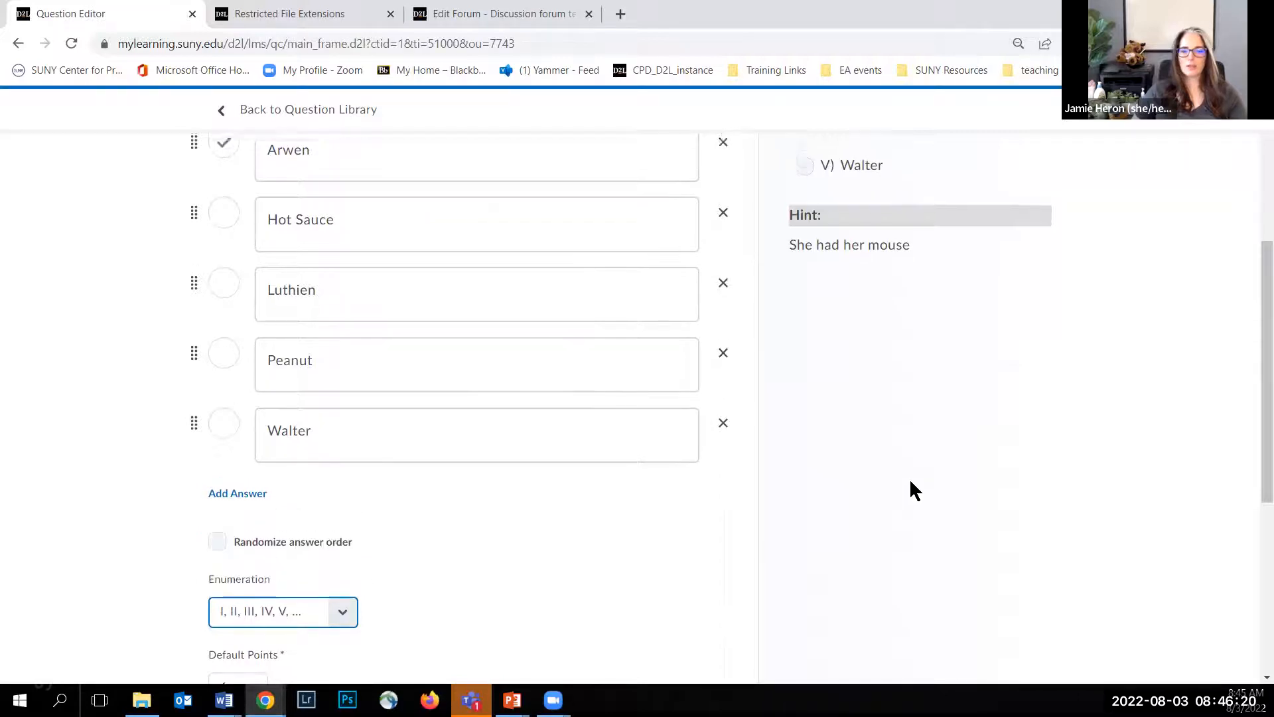
pyautogui.scroll(2, 914, 490)
pyautogui.scroll(-1, 914, 489)
pyautogui.scroll(4, 914, 490)
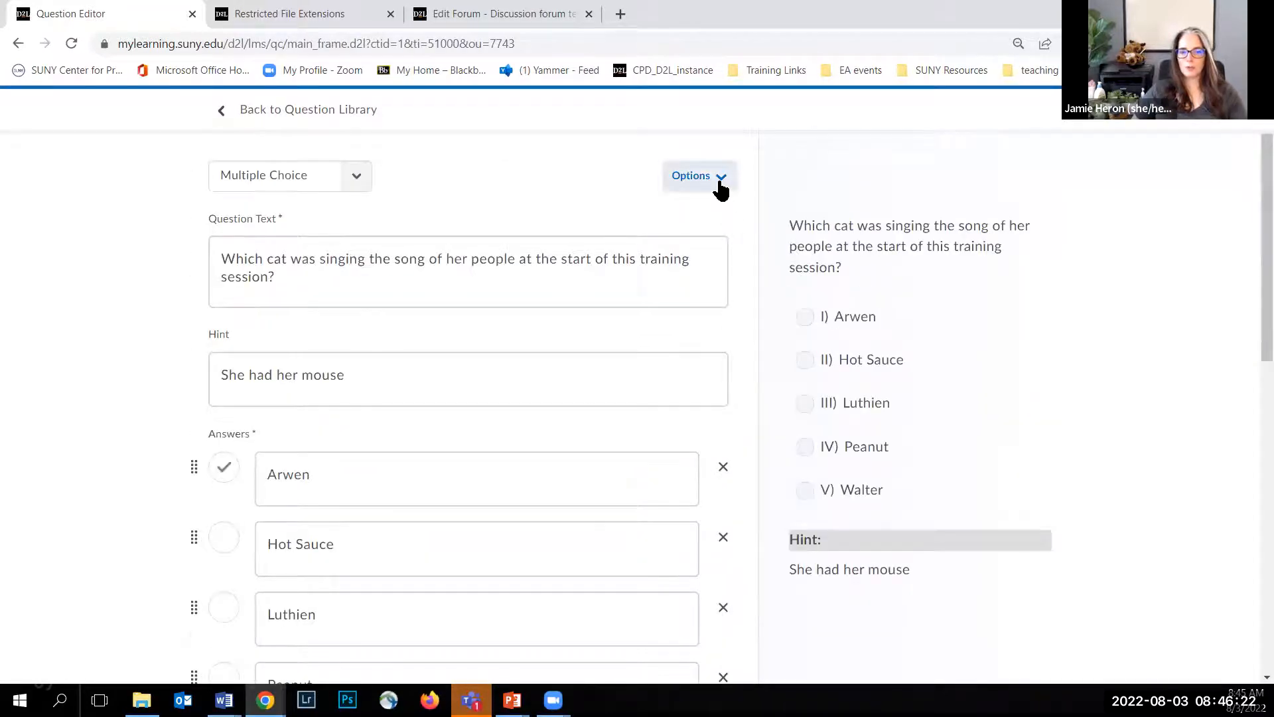
# Step: Remove the enumeration from the multiple choice question's answers
pyautogui.click(720, 191)
pyautogui.click(680, 404)
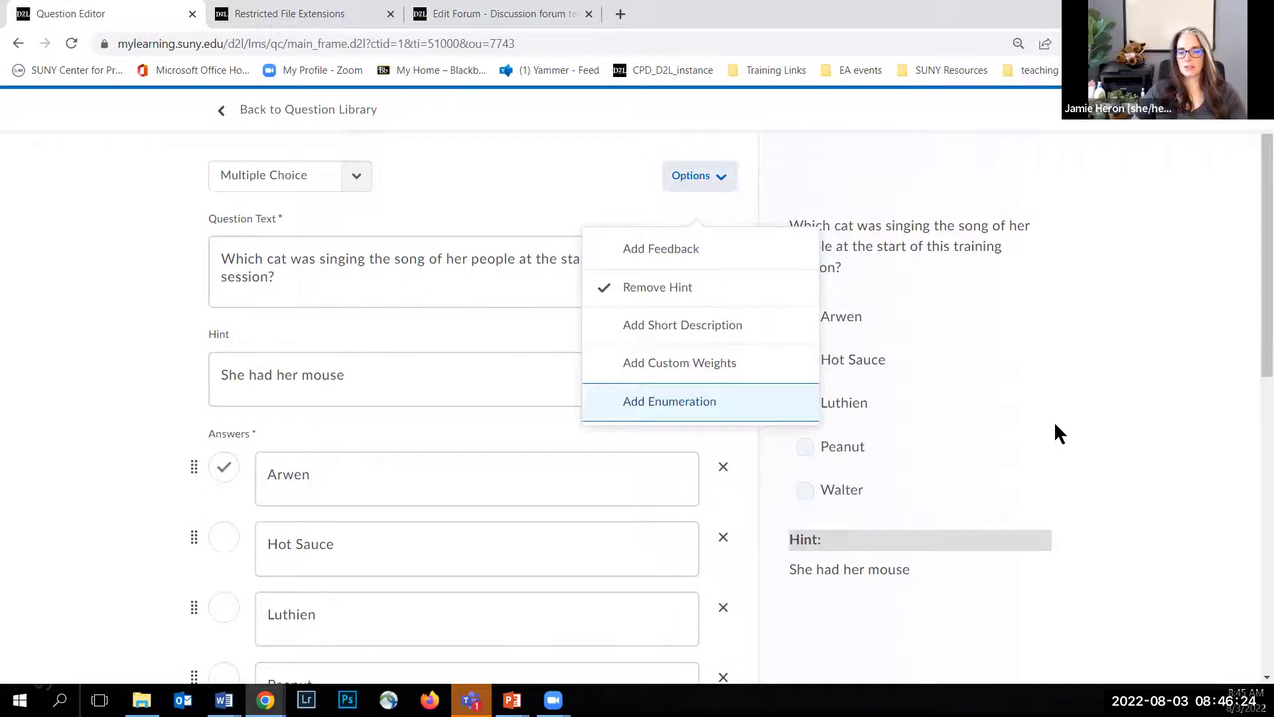
pyautogui.click(1055, 425)
# Step: Turn on randomized answer order for the question and set its default points to 2
pyautogui.scroll(-5, 122, 356)
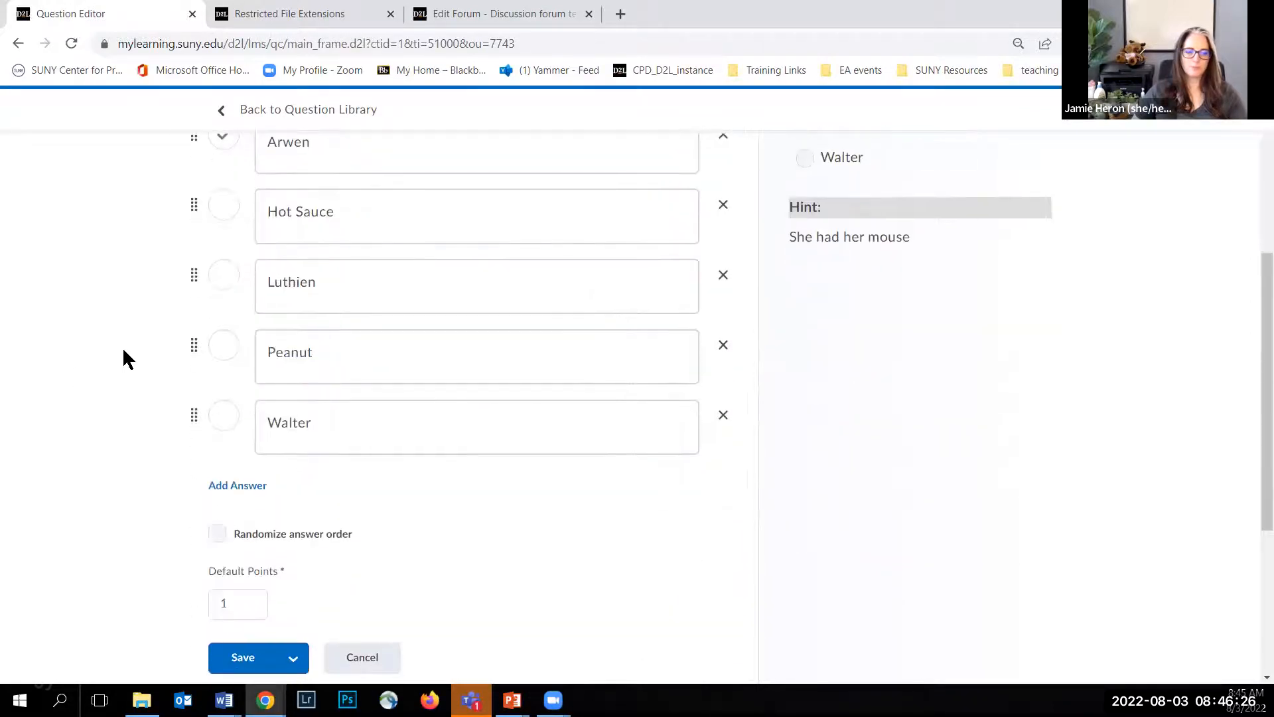
pyautogui.scroll(-2, 122, 346)
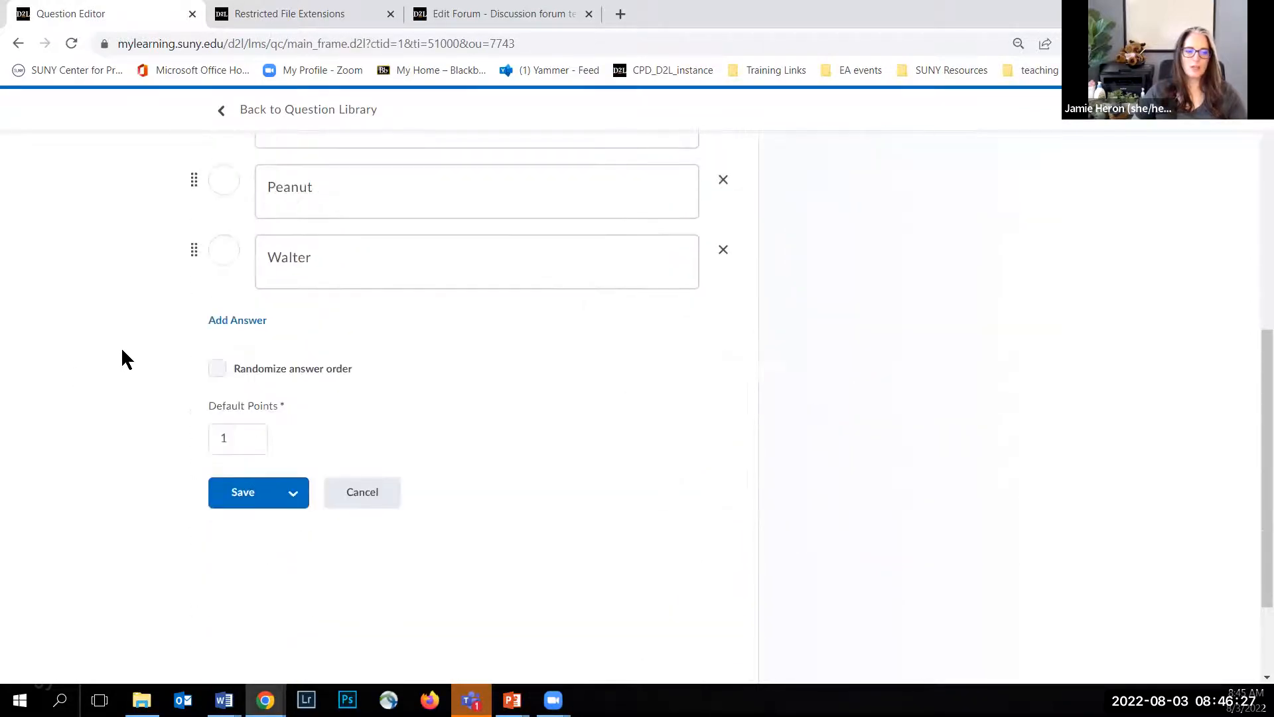
pyautogui.click(216, 369)
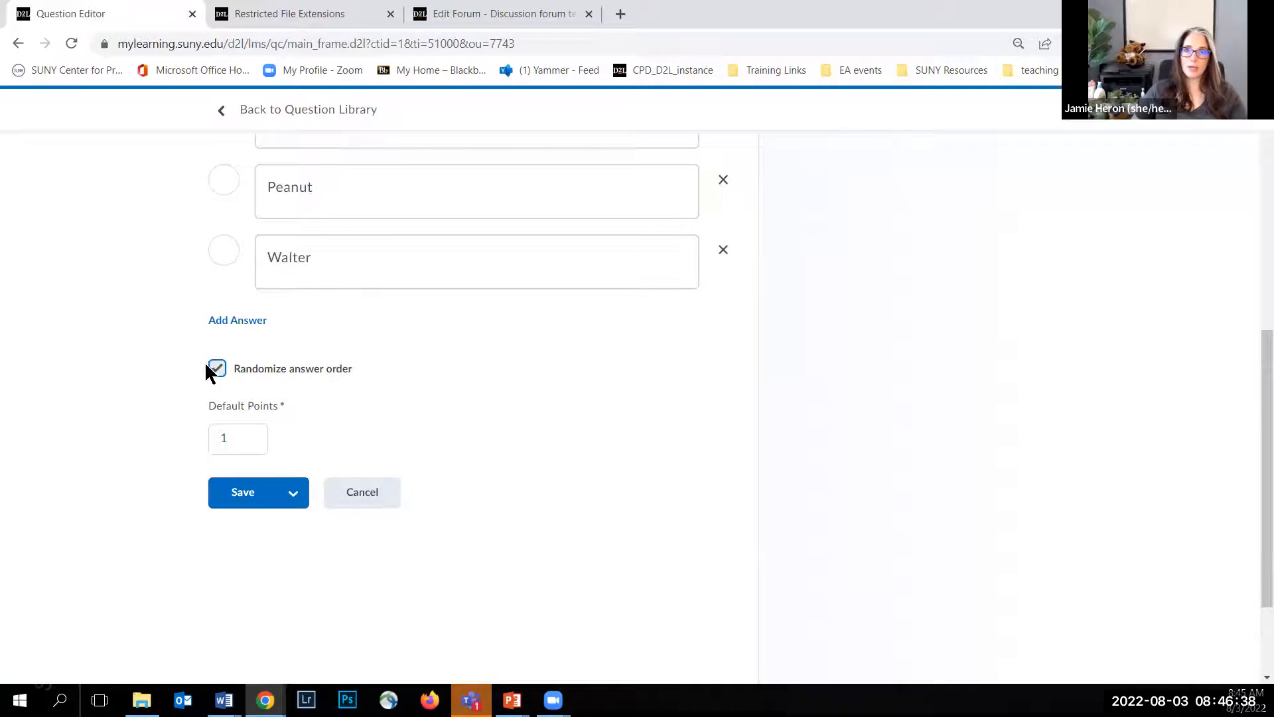
pyautogui.click(238, 435)
pyautogui.doubleClick(224, 437)
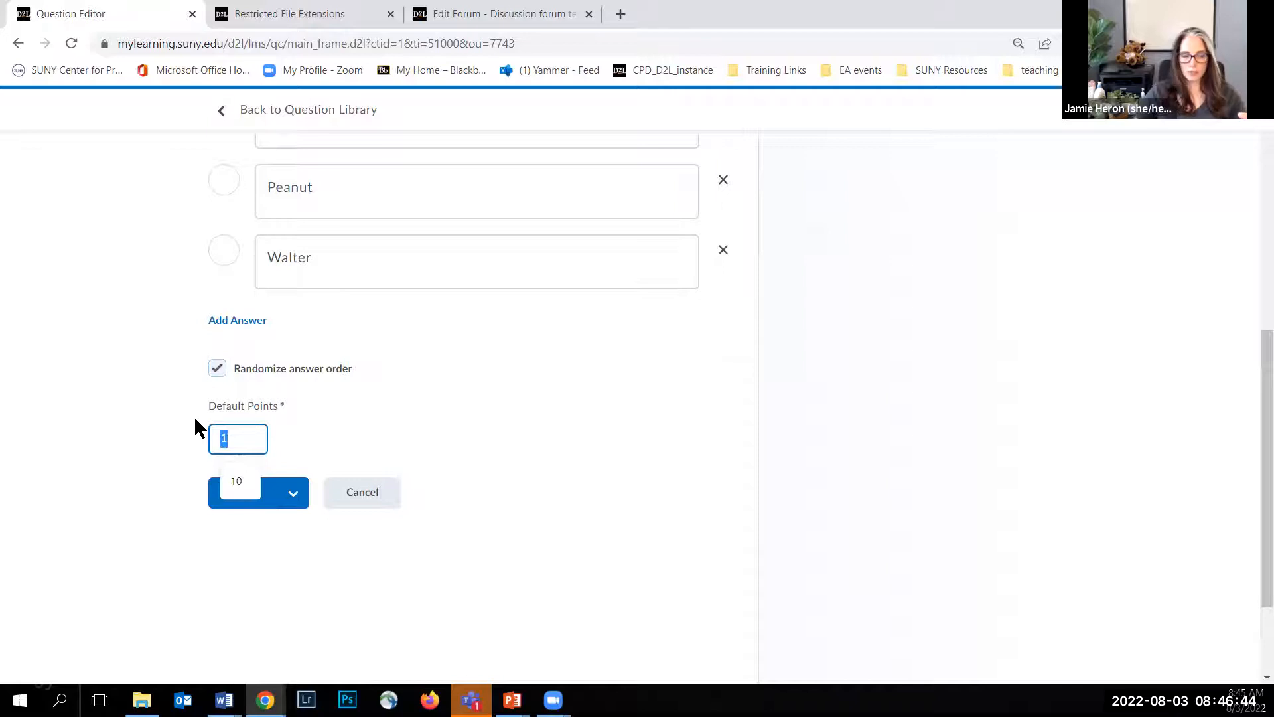
pyautogui.write('2')
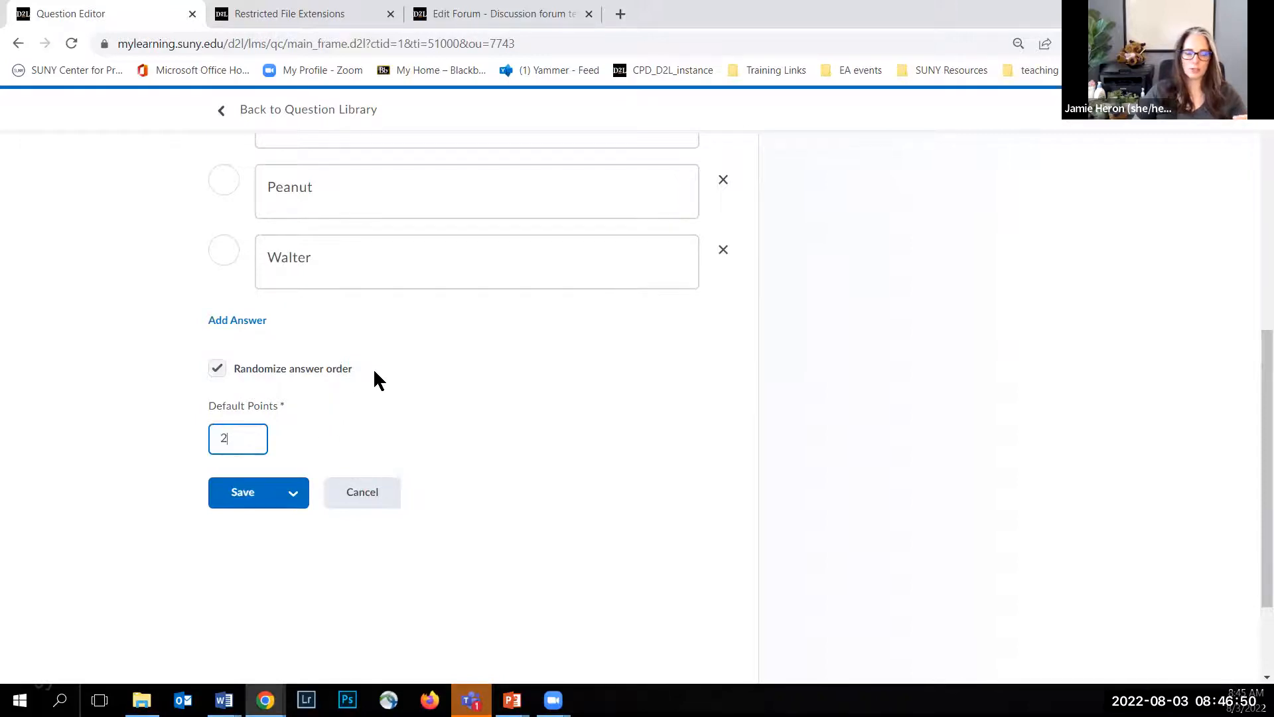
# Step: Save the question and create a copy of it to edit
pyautogui.click(293, 505)
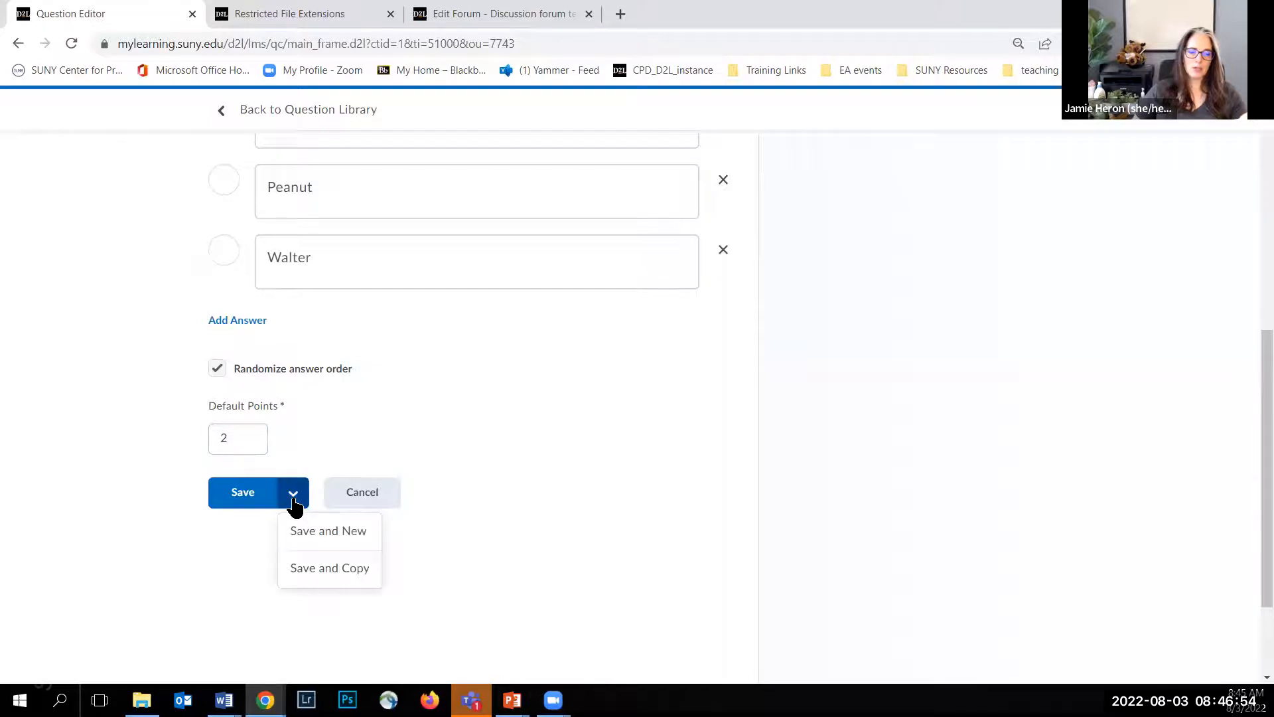
pyautogui.click(324, 569)
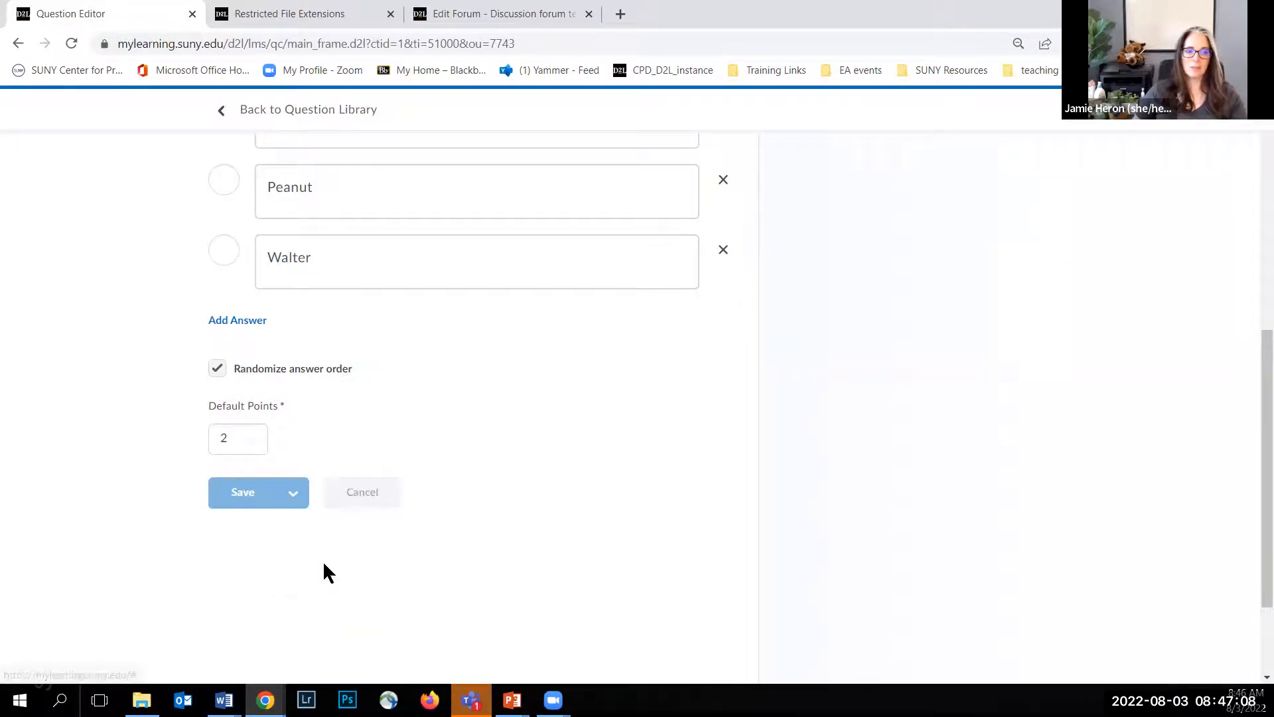
pyautogui.scroll(5, 374, 385)
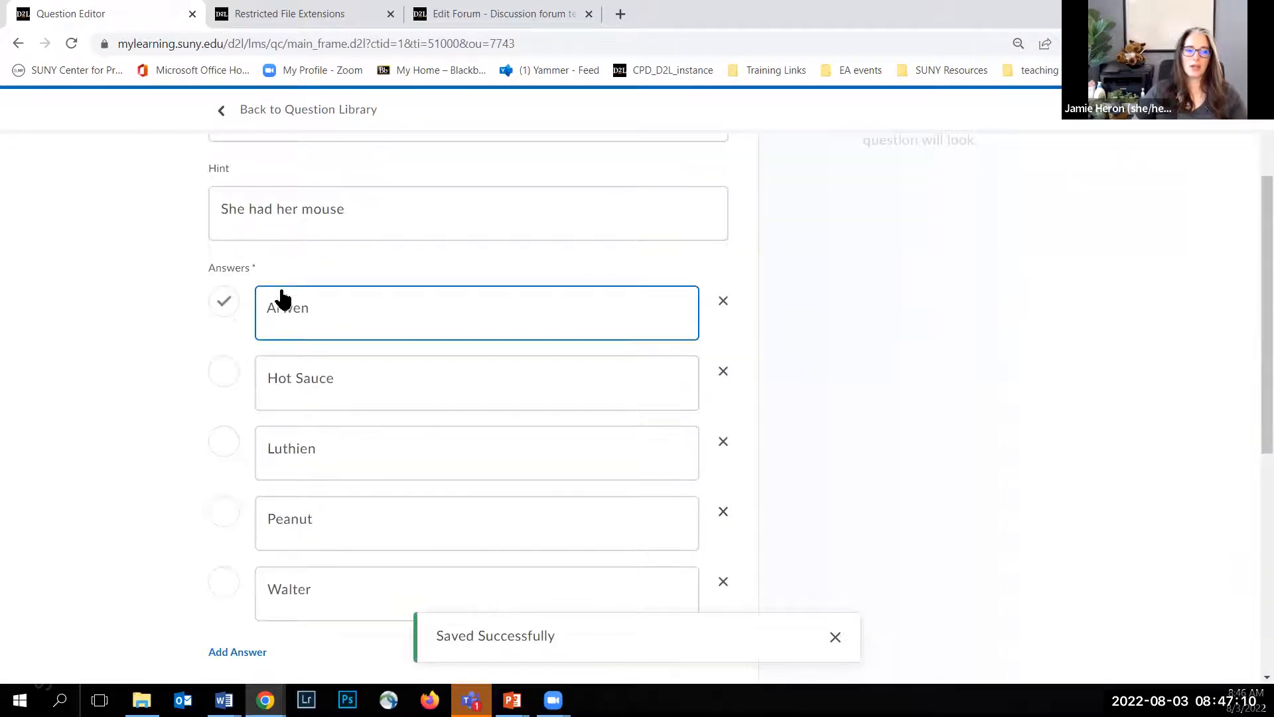
pyautogui.scroll(3, 190, 367)
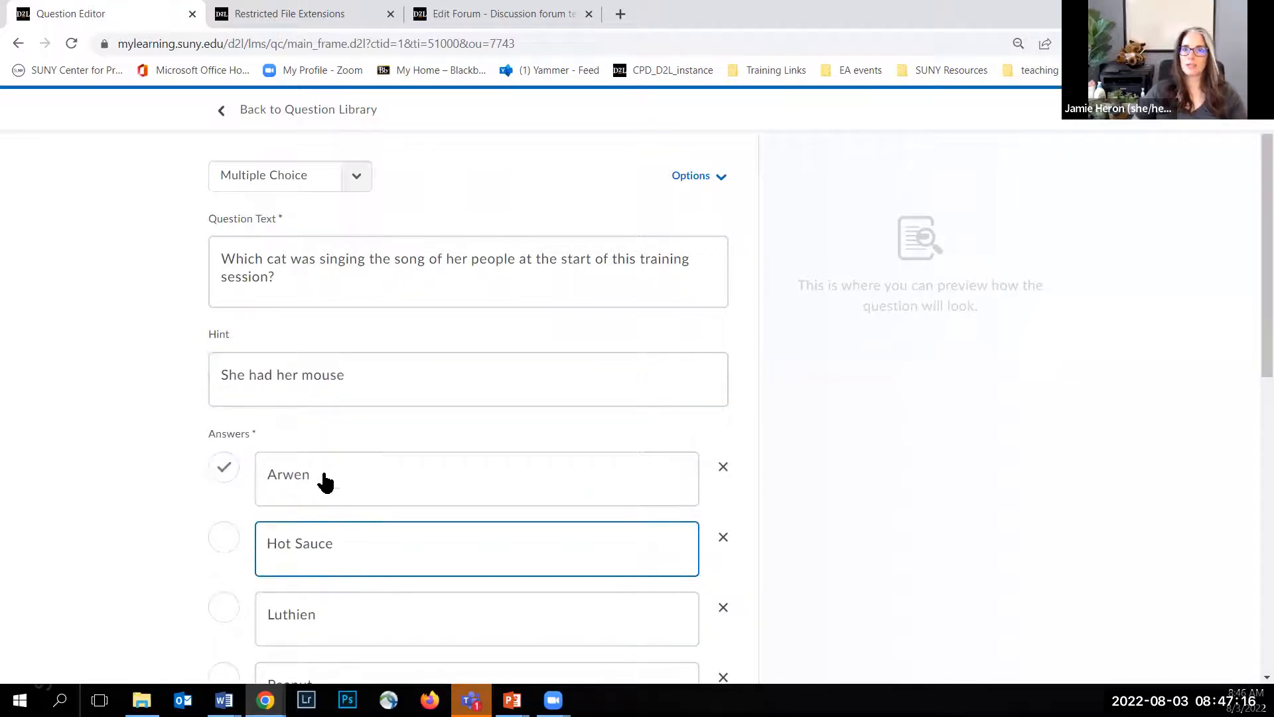
# Step: Replace the copy's question text with one asking which cat has a food bowl in the presenter's office because he's old and doesn't like to go downstairs
pyautogui.click(290, 278)
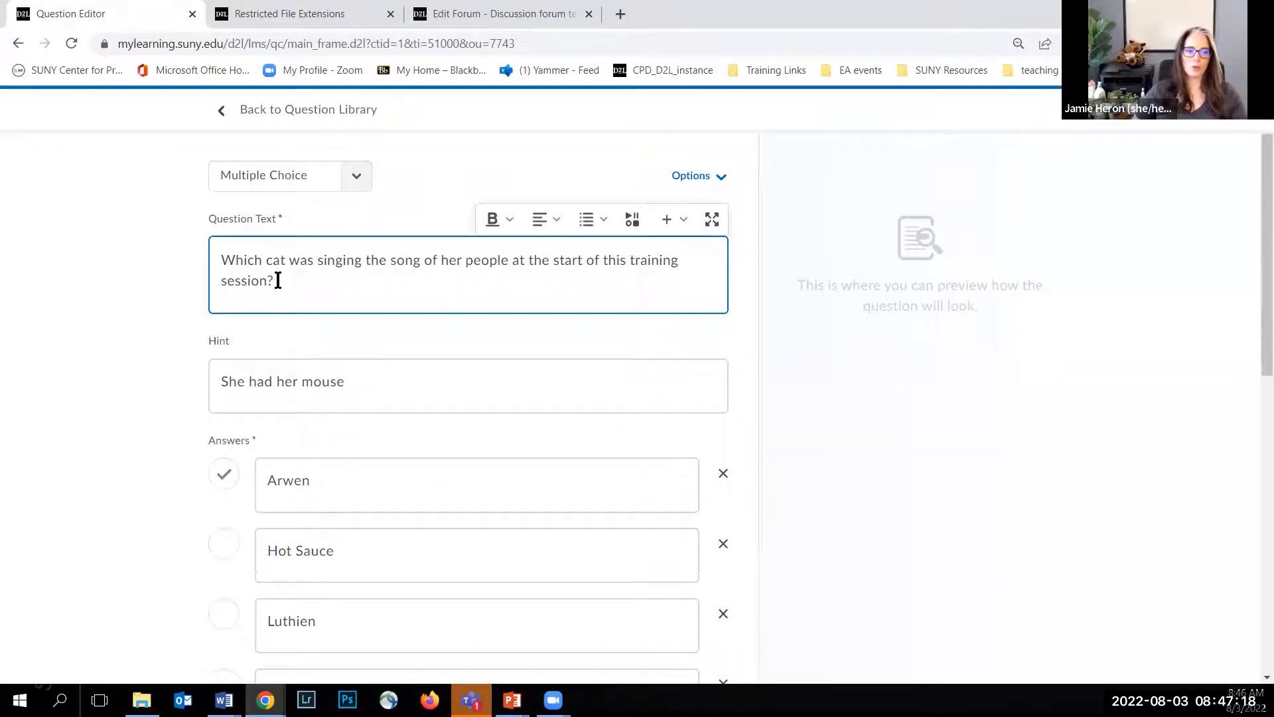
pyautogui.tripleClick(219, 265)
pyautogui.write('W')
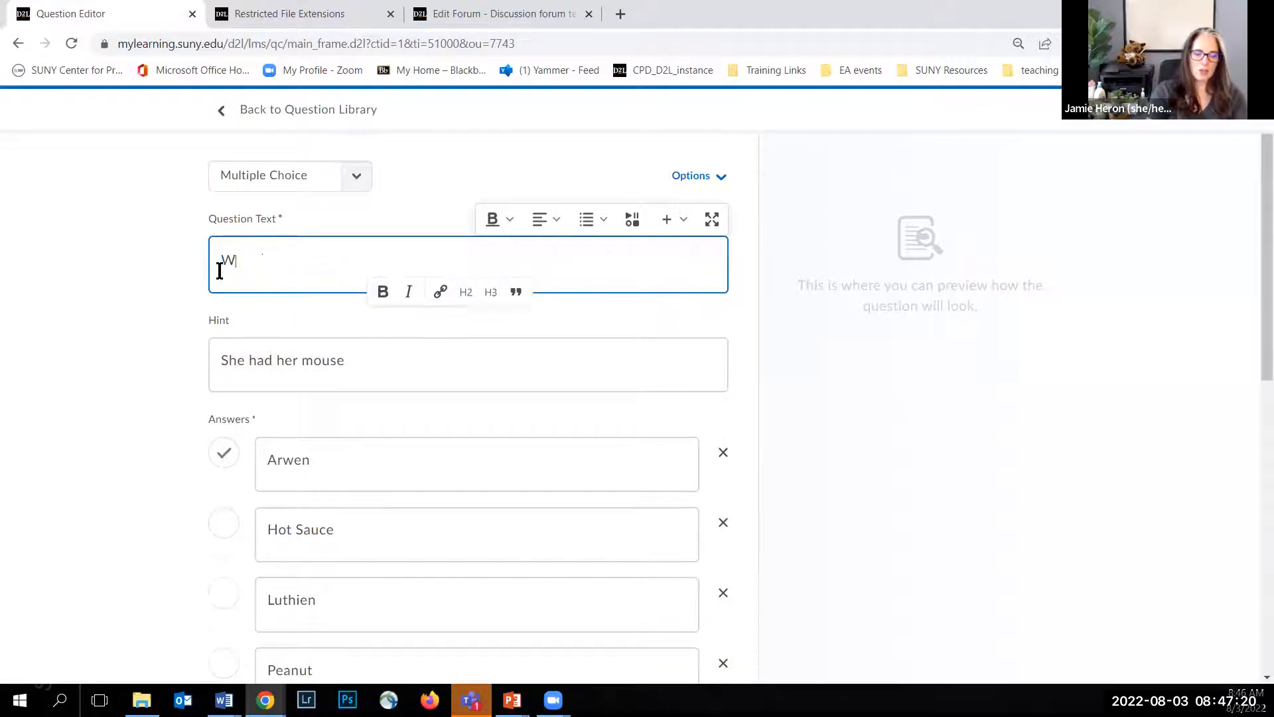
pyautogui.write('hich cat ha')
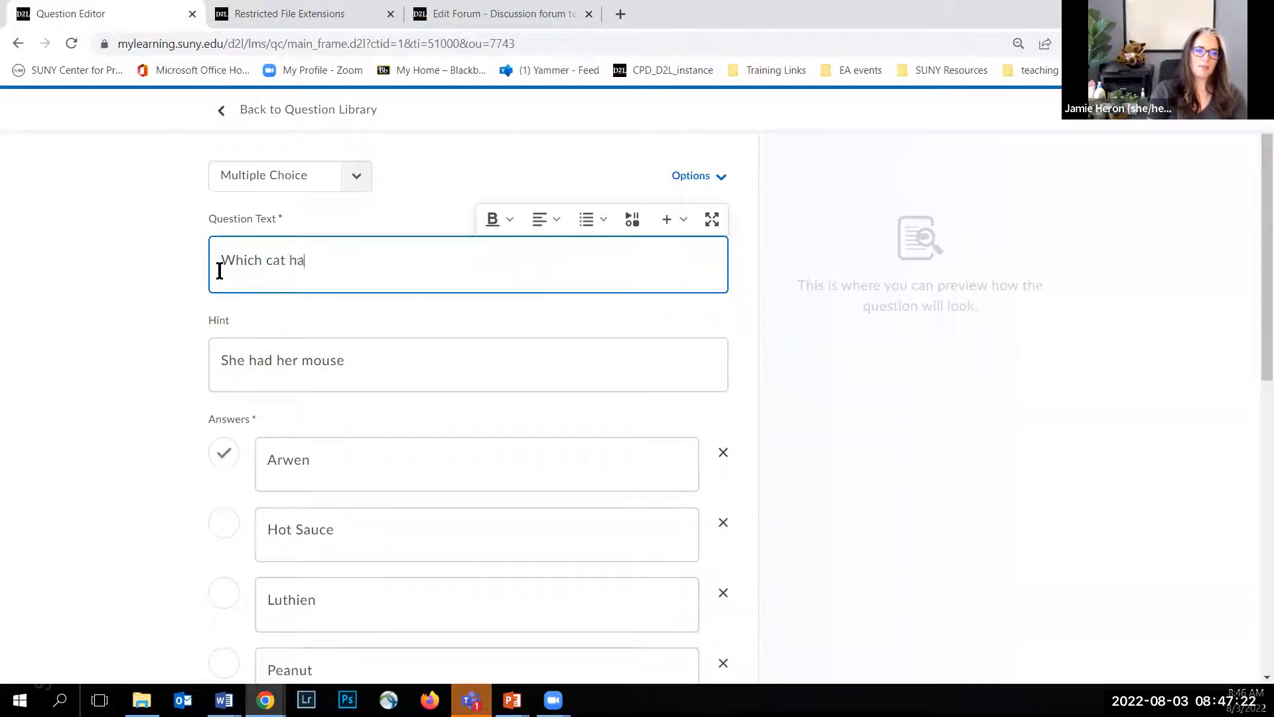
pyautogui.write("s a food bowl in Jamie's")
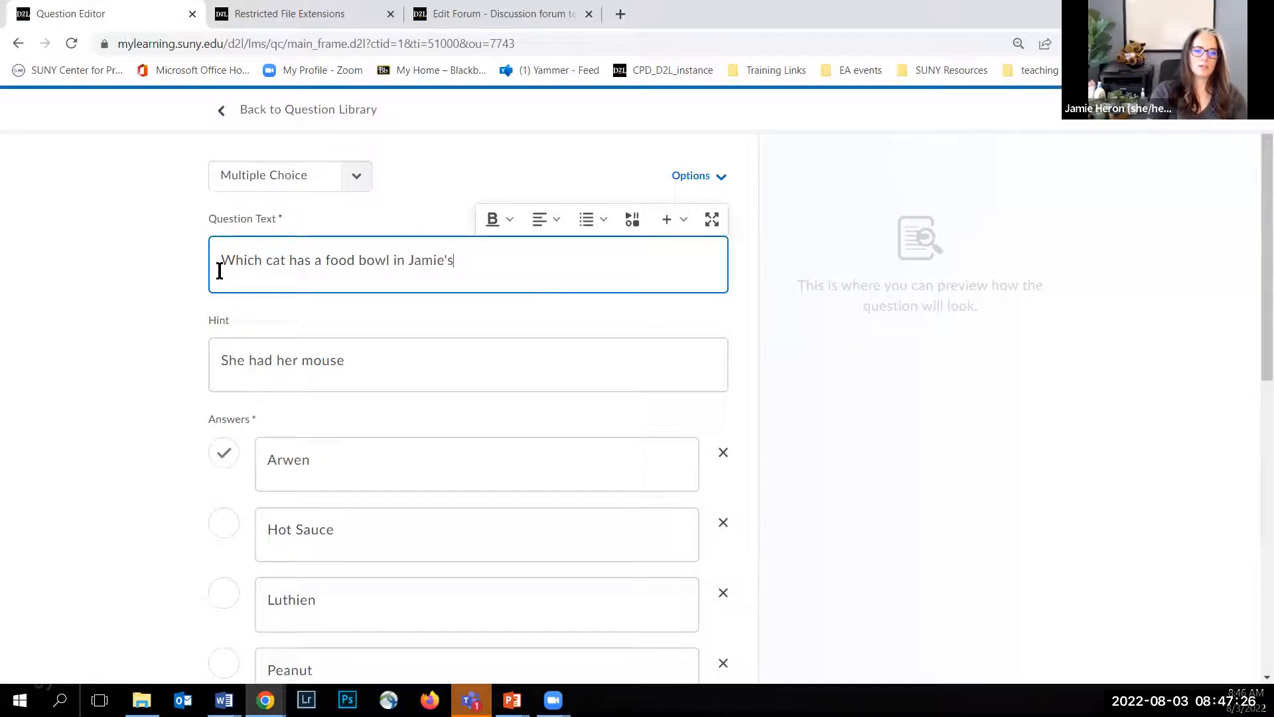
pyautogui.write(' office be')
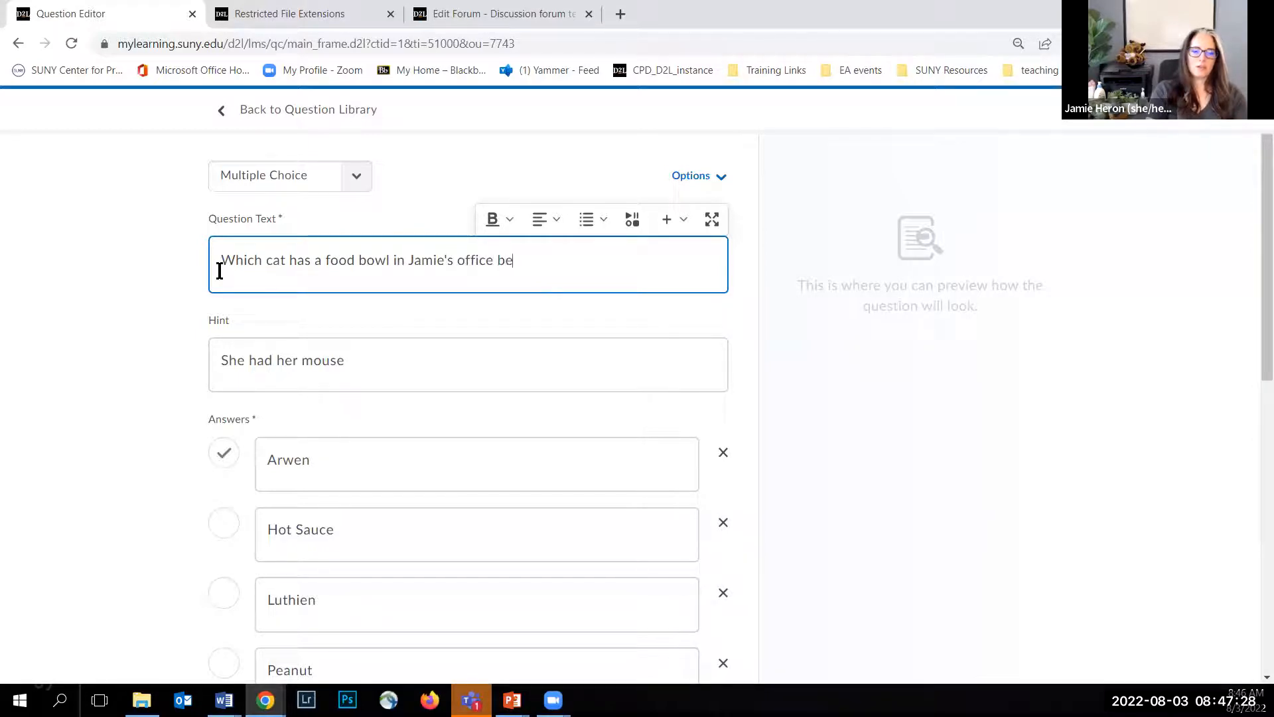
pyautogui.write("cause he's old and doe")
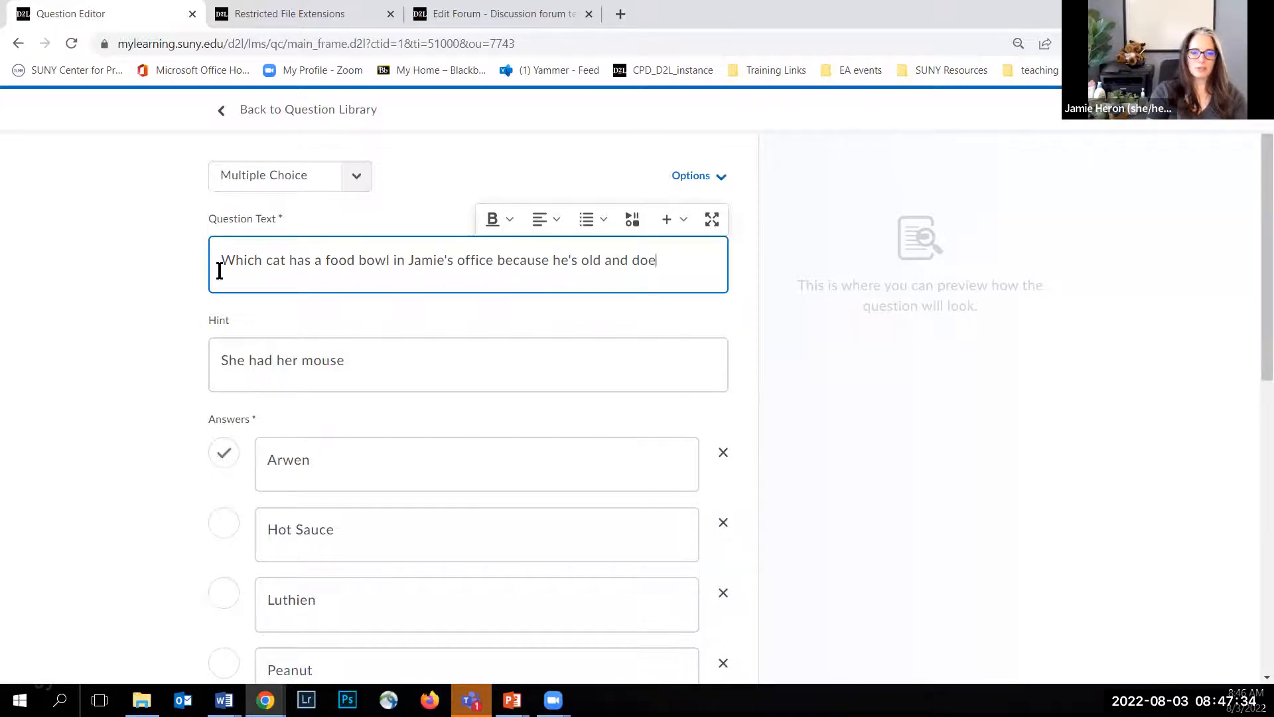
pyautogui.write("sn't like to go")
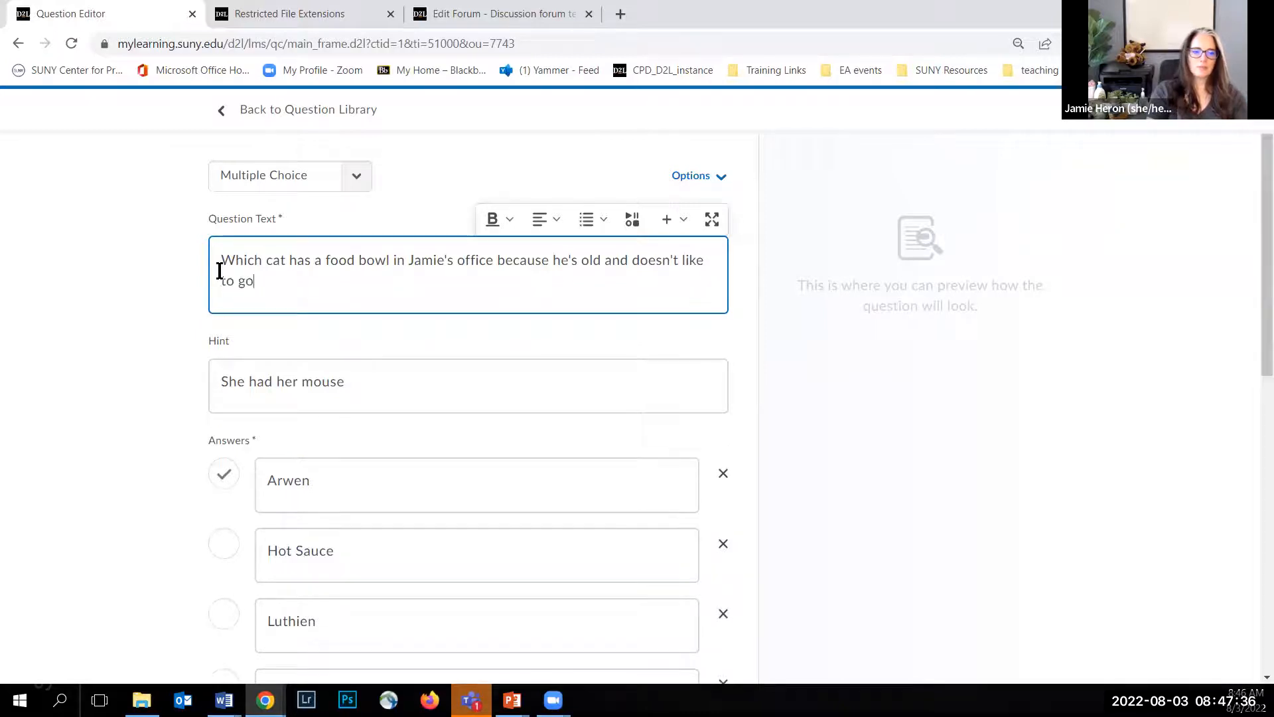
pyautogui.write(' downstairs?')
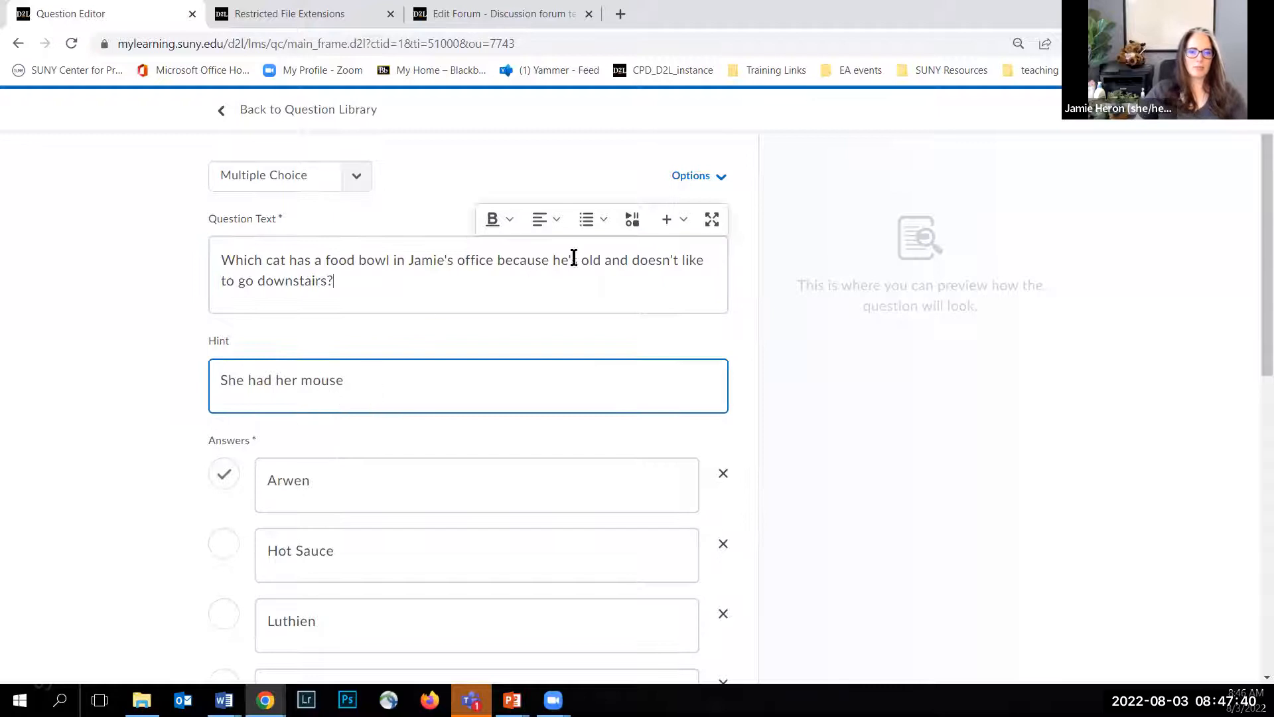
# Step: Remove the hint from the copied question and mark Peanut as the correct answer
pyautogui.click(704, 175)
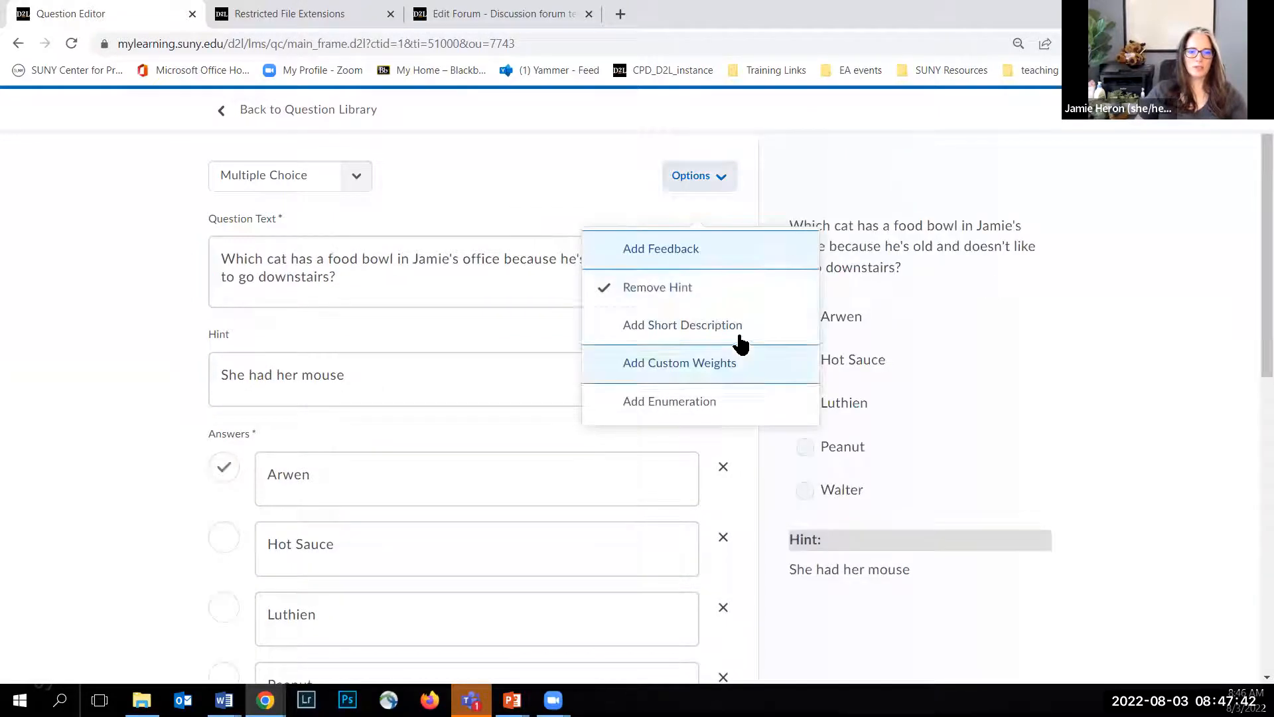
pyautogui.click(676, 288)
pyautogui.click(223, 349)
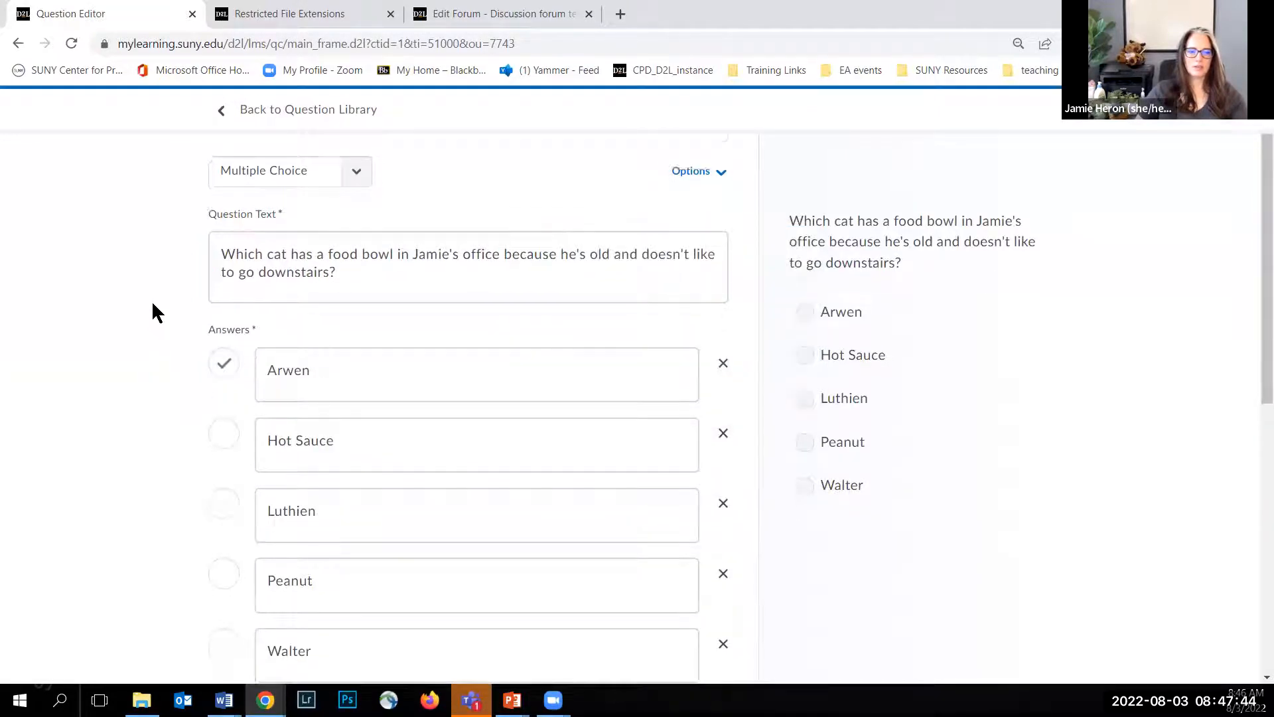
pyautogui.scroll(-3, 152, 312)
pyautogui.click(230, 415)
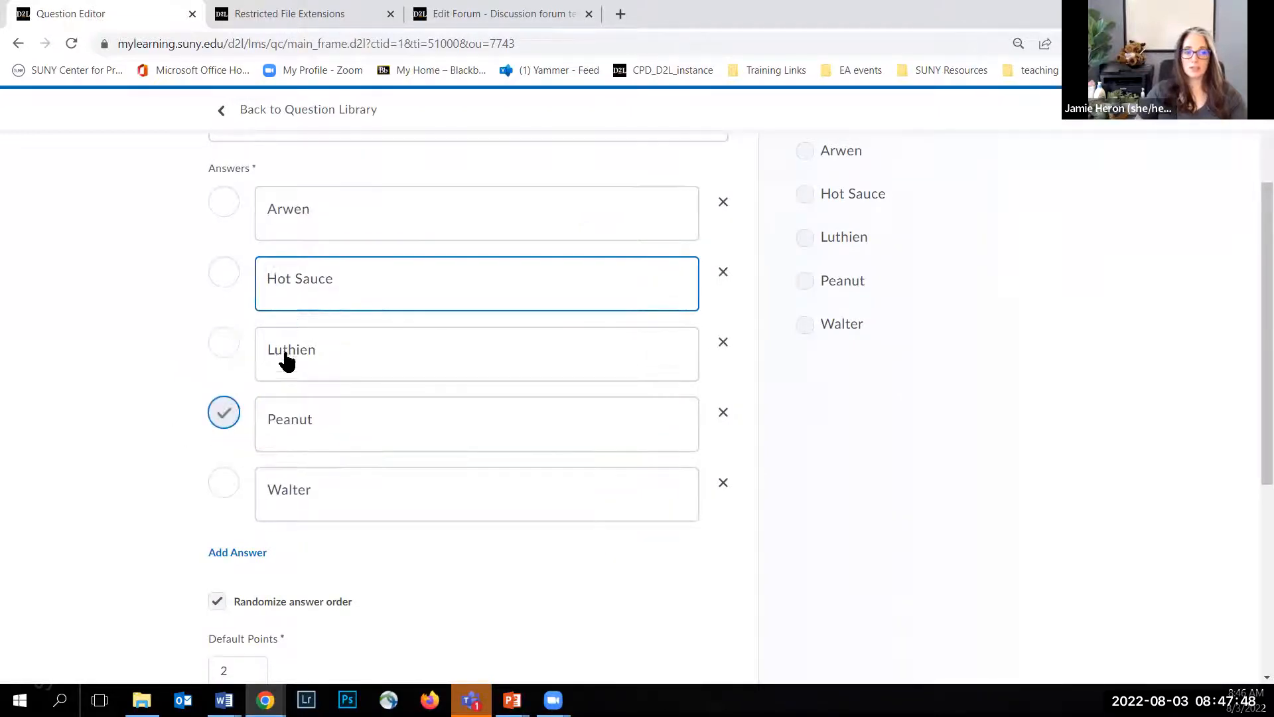
# Step: Save the copied question and start a new one with the Written Response type
pyautogui.scroll(-5, 94, 352)
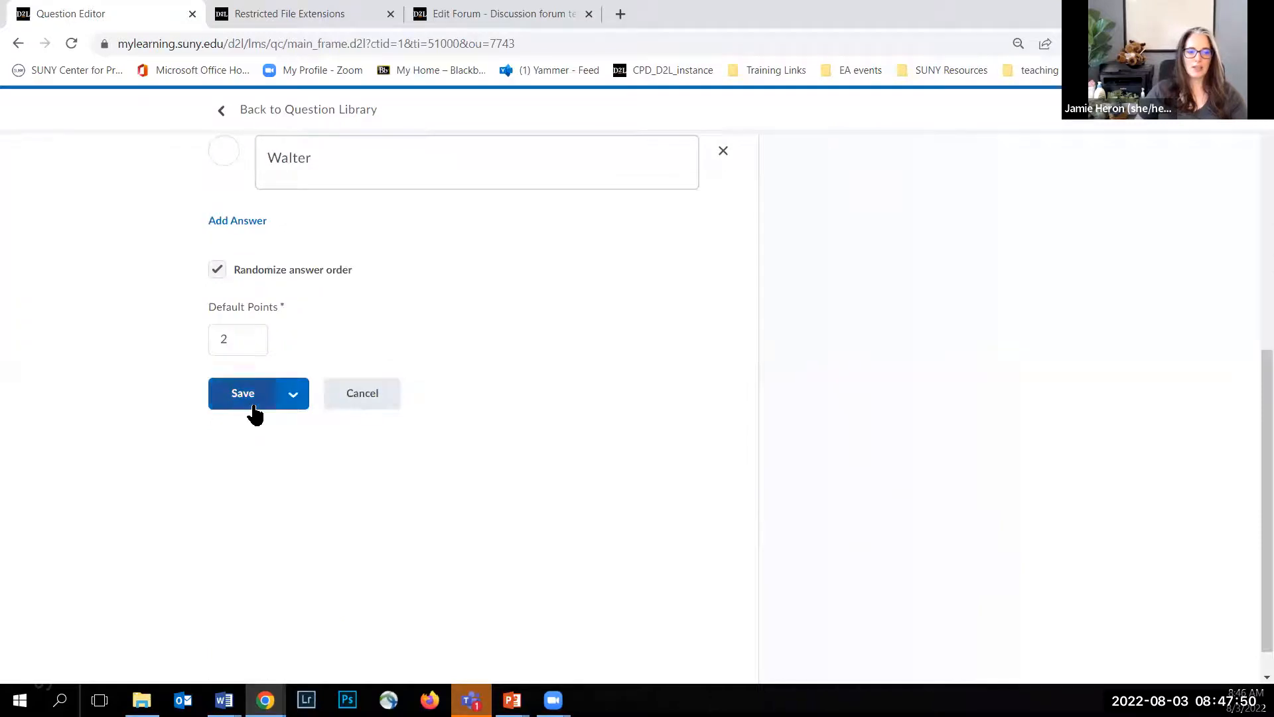
pyautogui.click(293, 399)
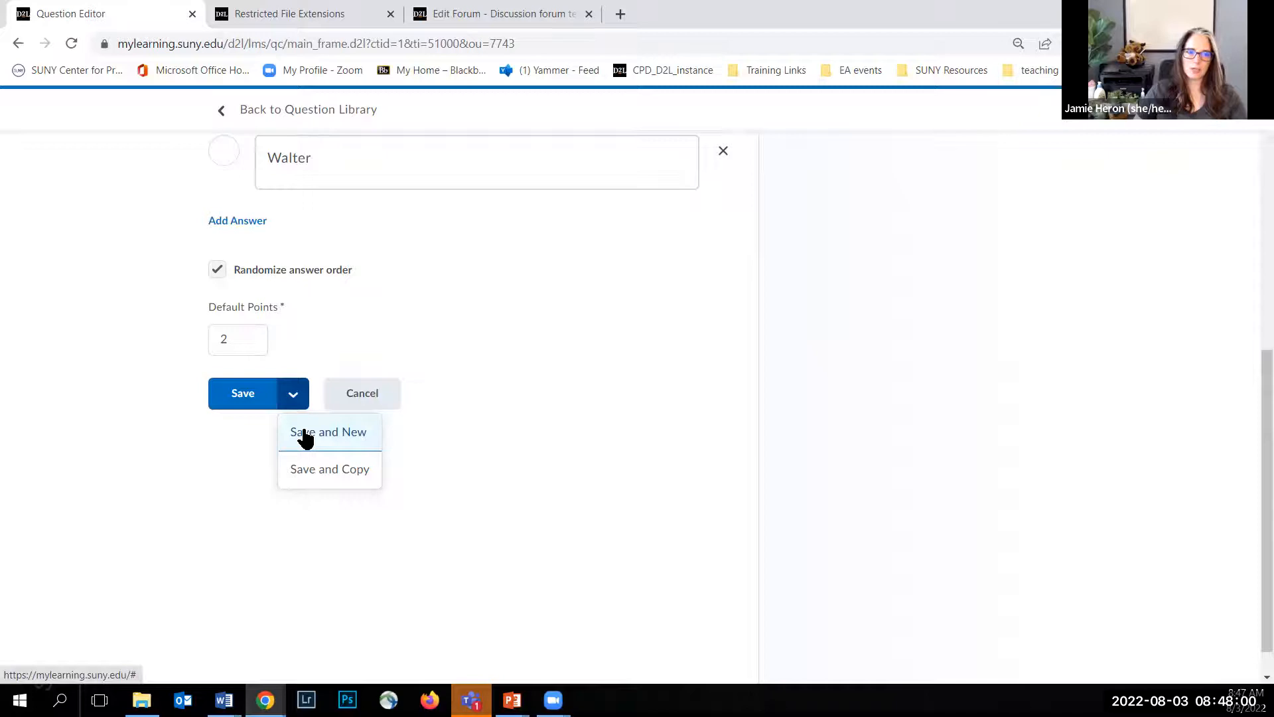
pyautogui.click(305, 434)
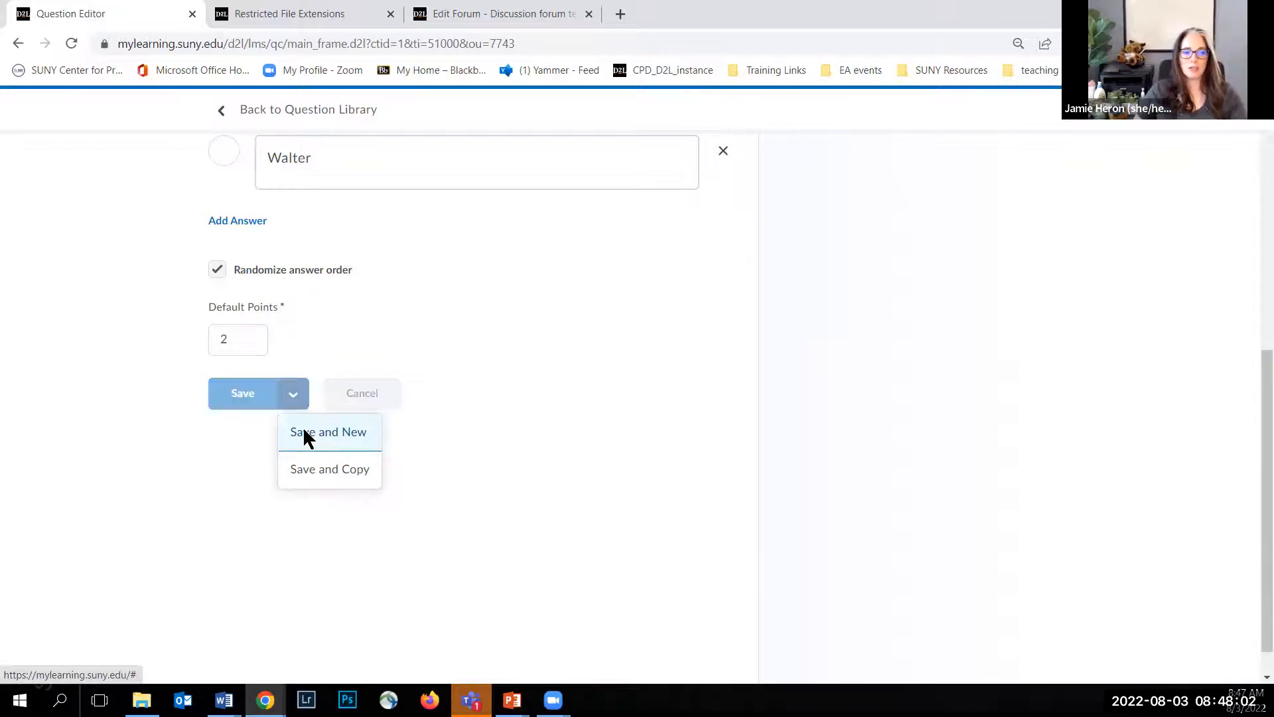
pyautogui.click(354, 177)
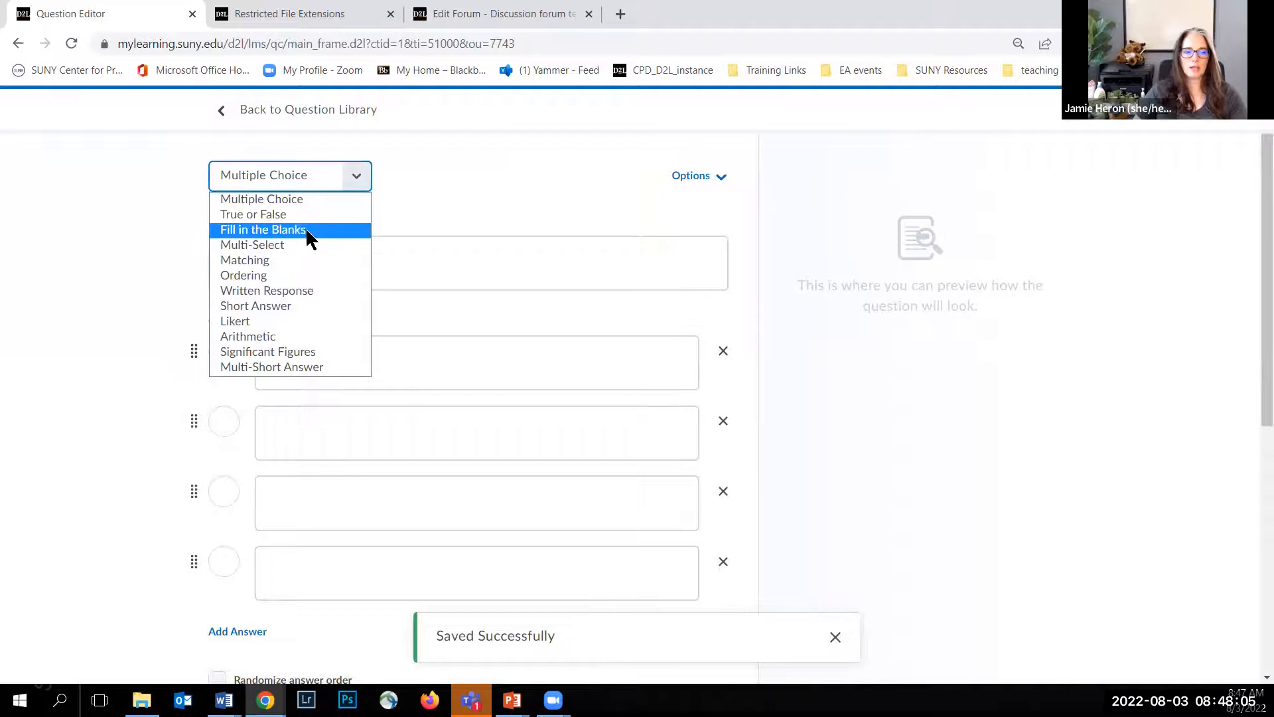
pyautogui.click(291, 289)
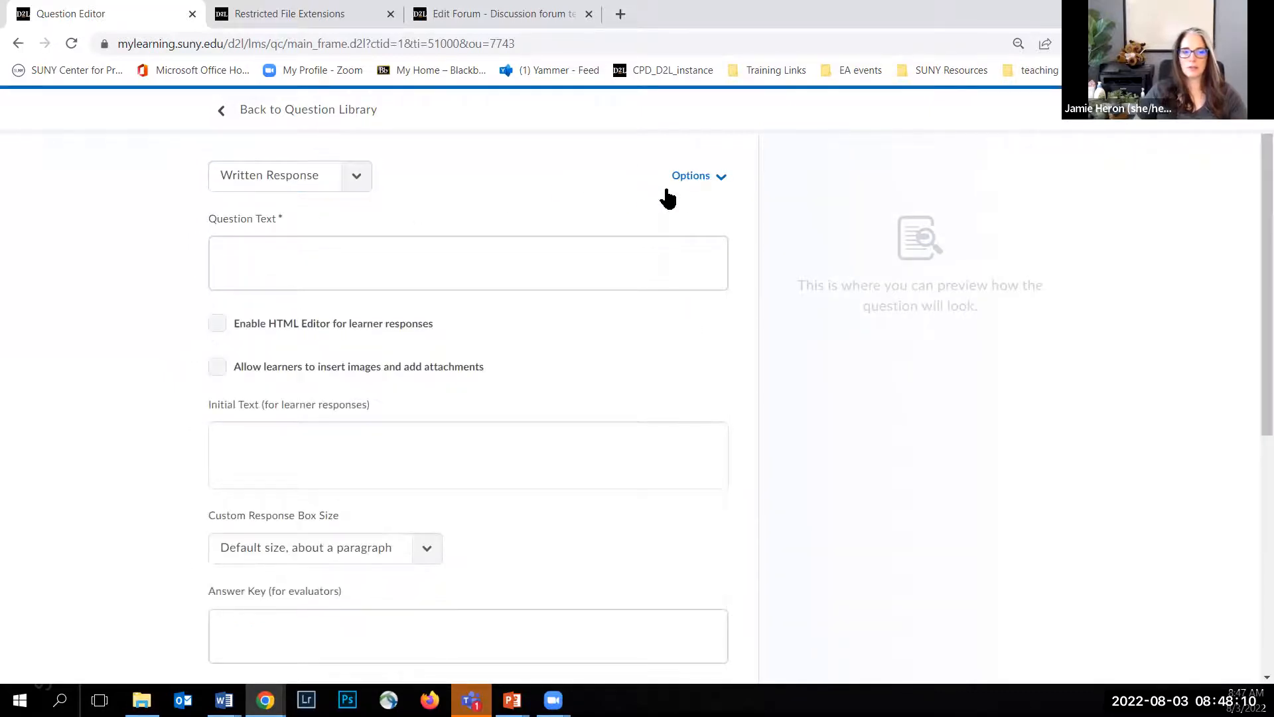
# Step: Remove the Initial Text option from the written response question
pyautogui.click(692, 176)
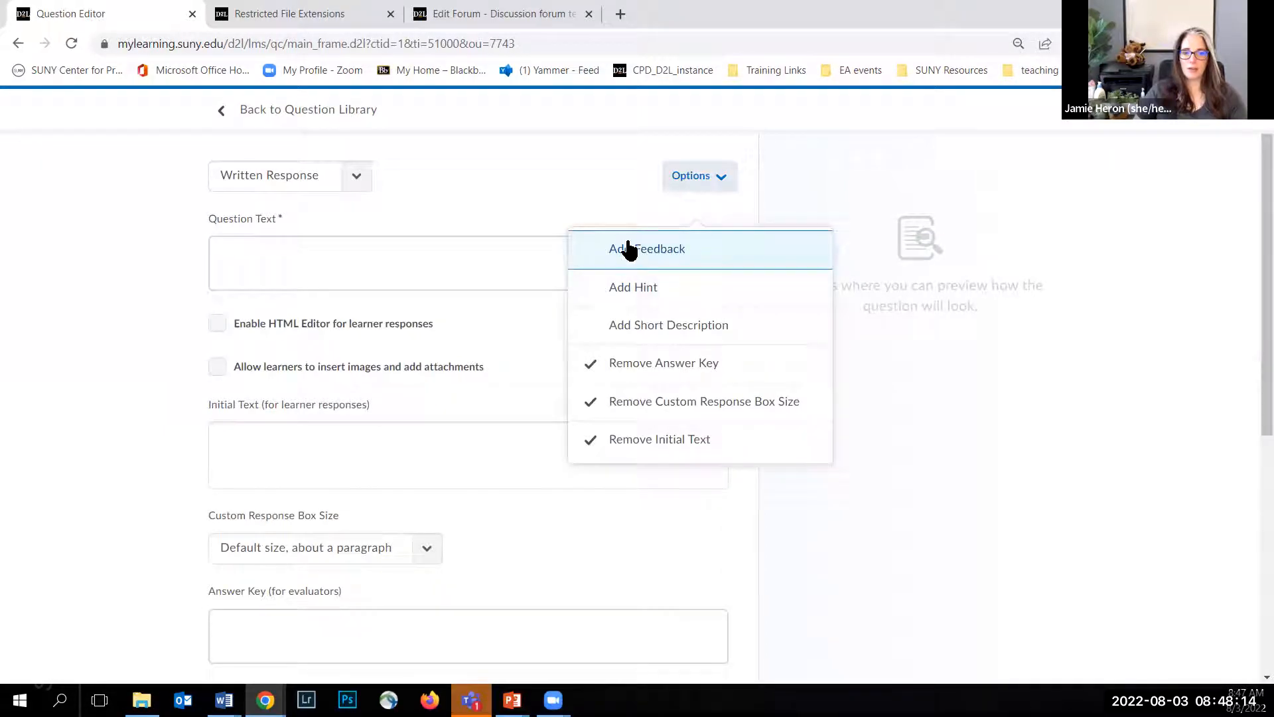
pyautogui.click(644, 441)
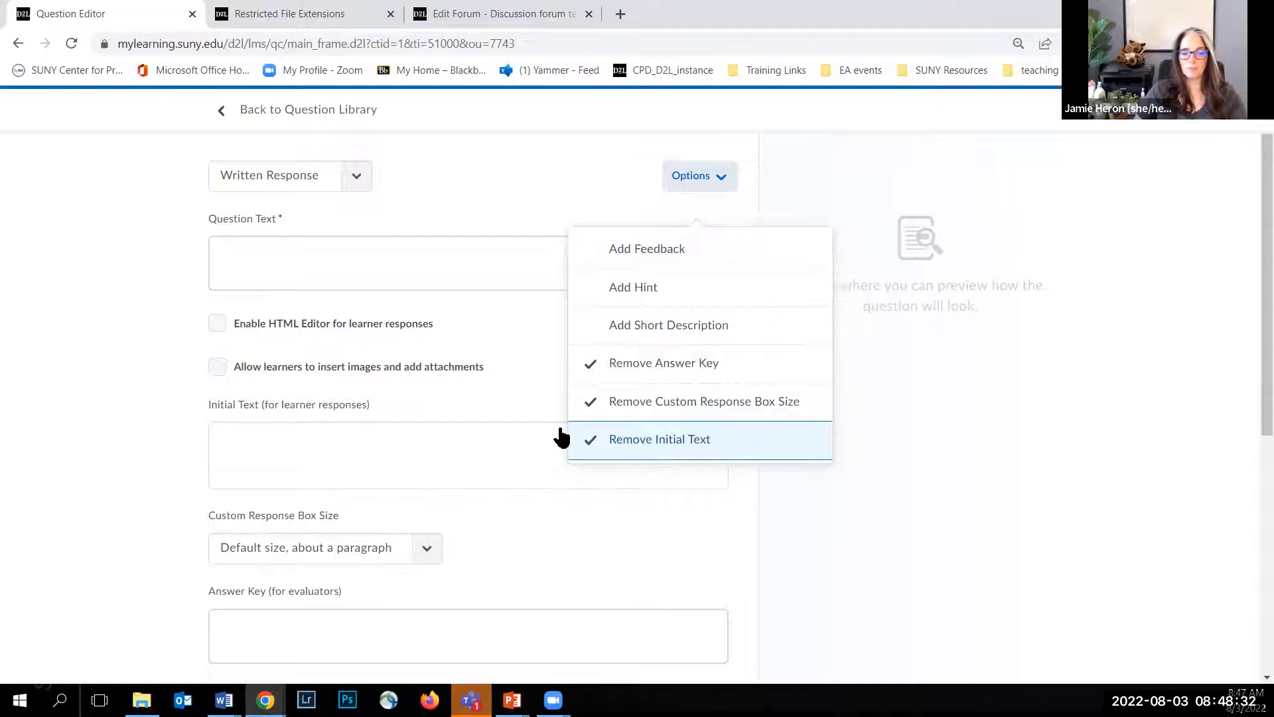
pyautogui.click(147, 272)
# Step: View the question text editor in full screen and return to the empty Question Text field
pyautogui.click(262, 247)
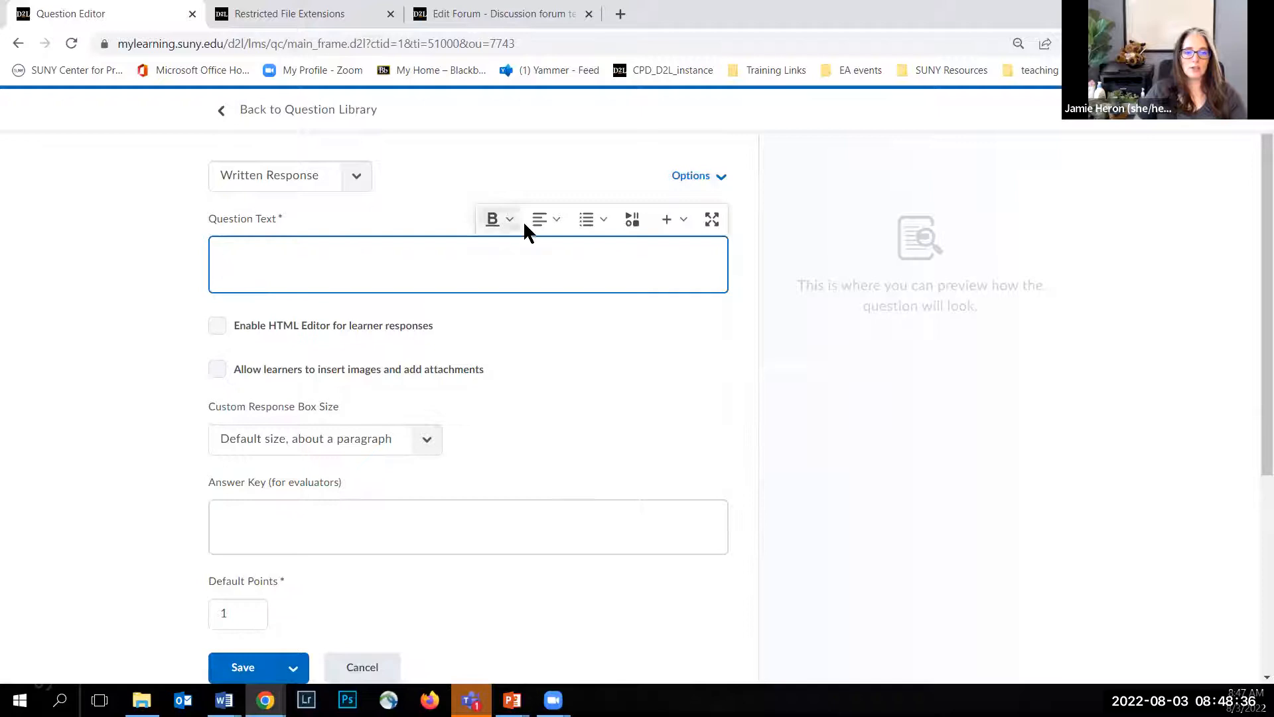
pyautogui.click(712, 220)
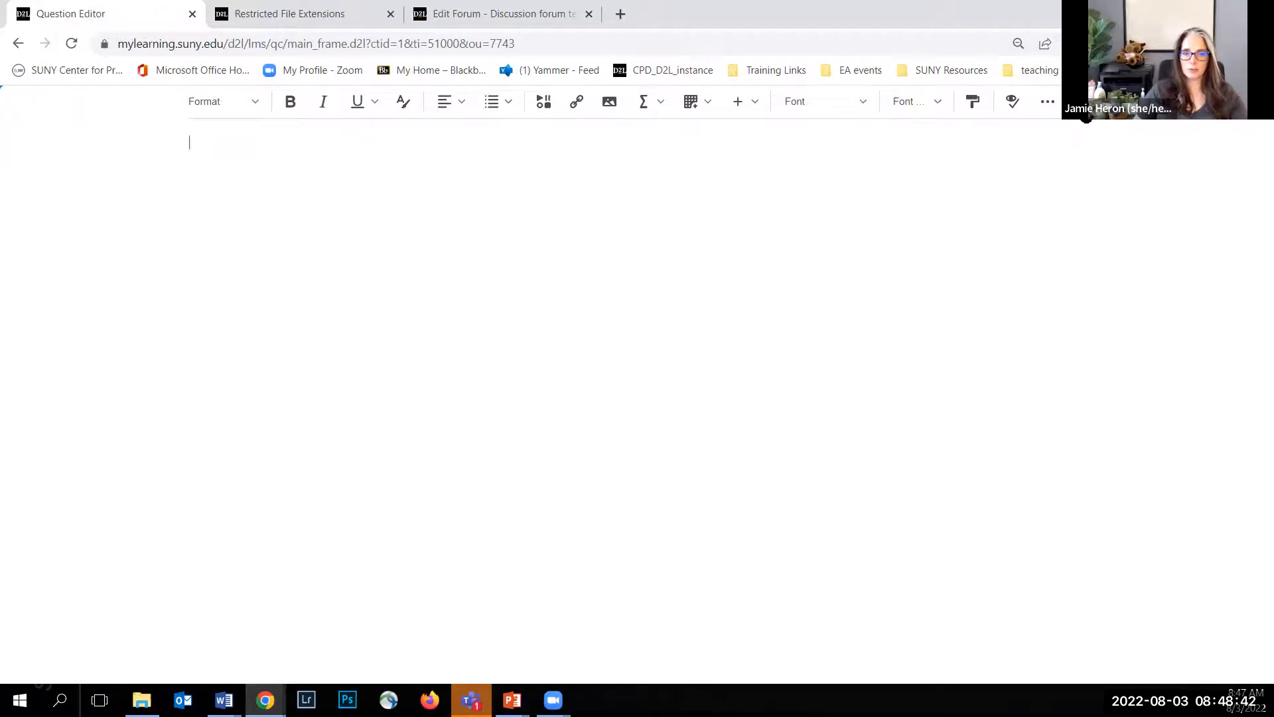
pyautogui.click(1083, 103)
pyautogui.click(500, 255)
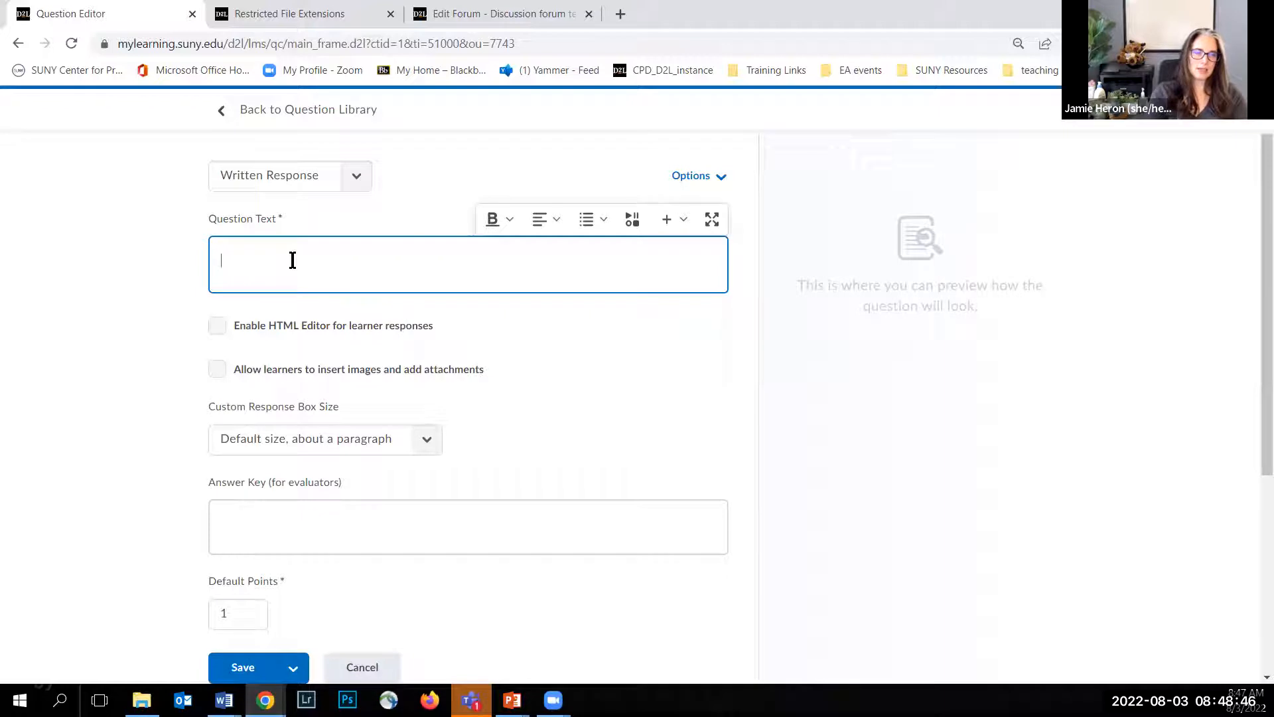
# Step: Enter the question text "How valuable have you found these scaled webinars? What has been most effective? What has been most challenging?"
pyautogui.write('How valuable have you found these scaled webinars')
pyautogui.write('What has been most effective? What')
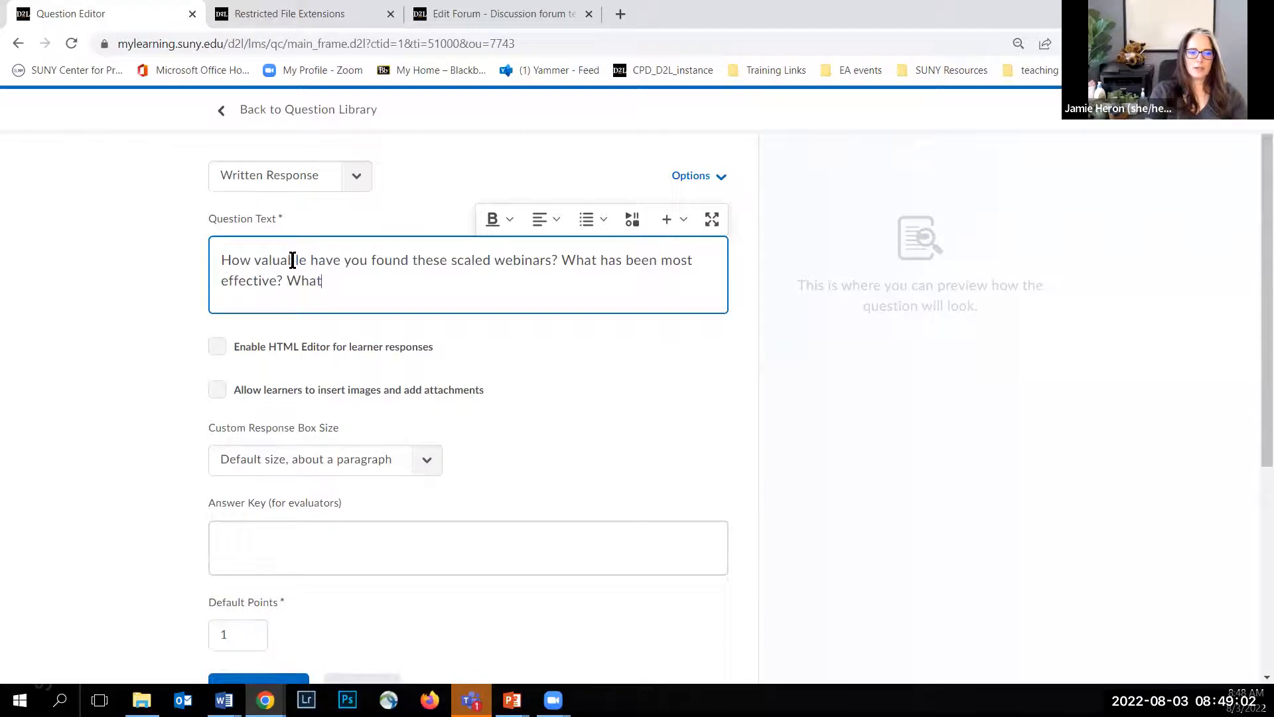
pyautogui.write(' has been mo')
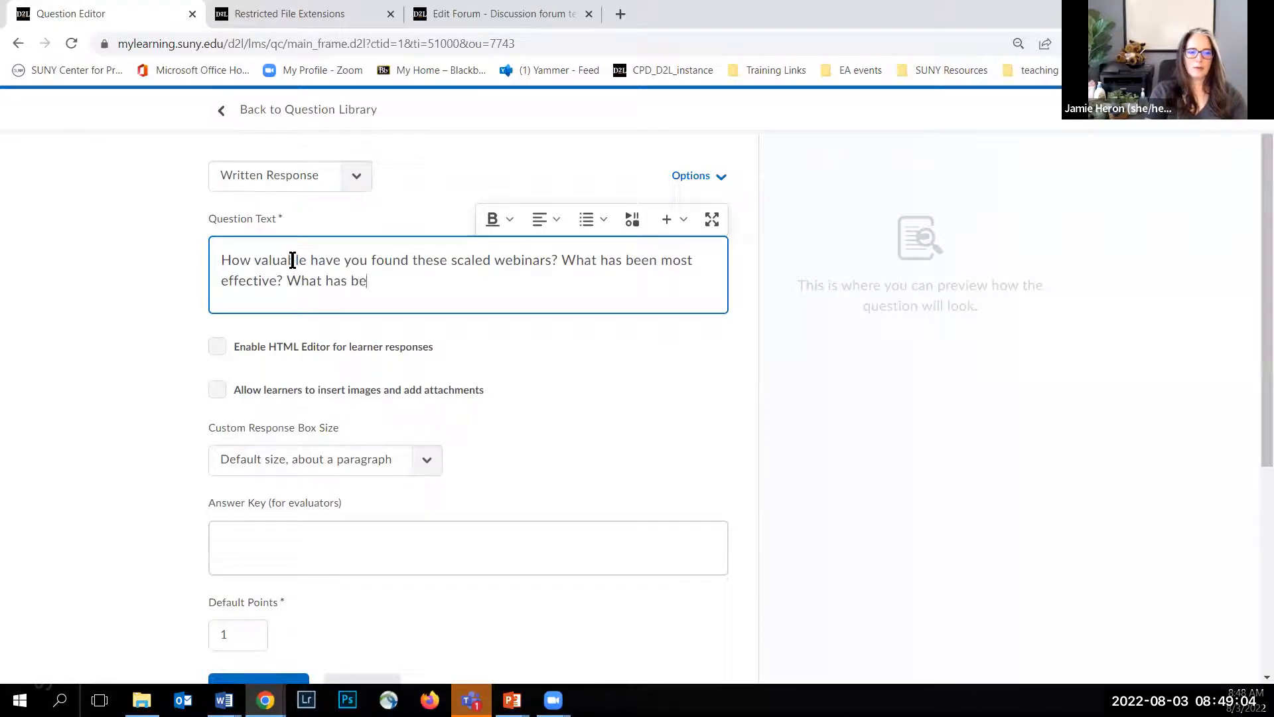
pyautogui.write('st challenging?')
pyautogui.click(142, 300)
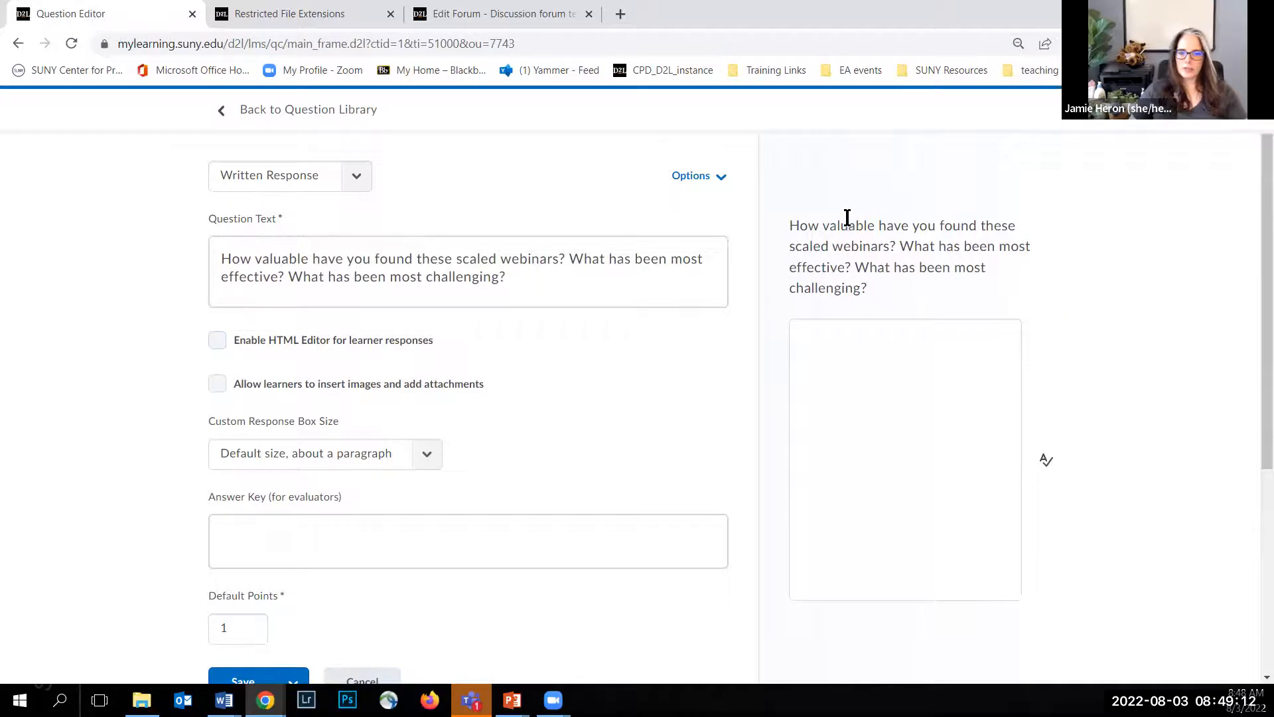
# Step: Enable the HTML Editor for learner responses and allow learners to insert images and add attachments
pyautogui.click(218, 341)
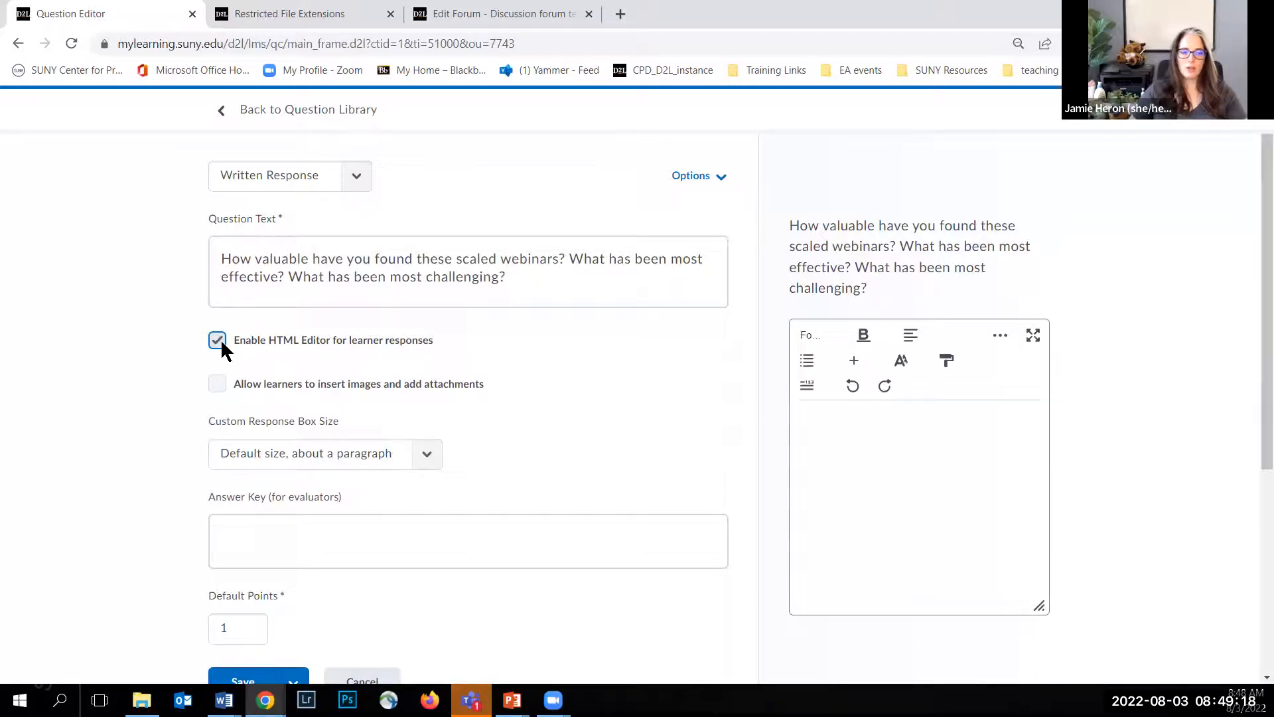
pyautogui.click(216, 385)
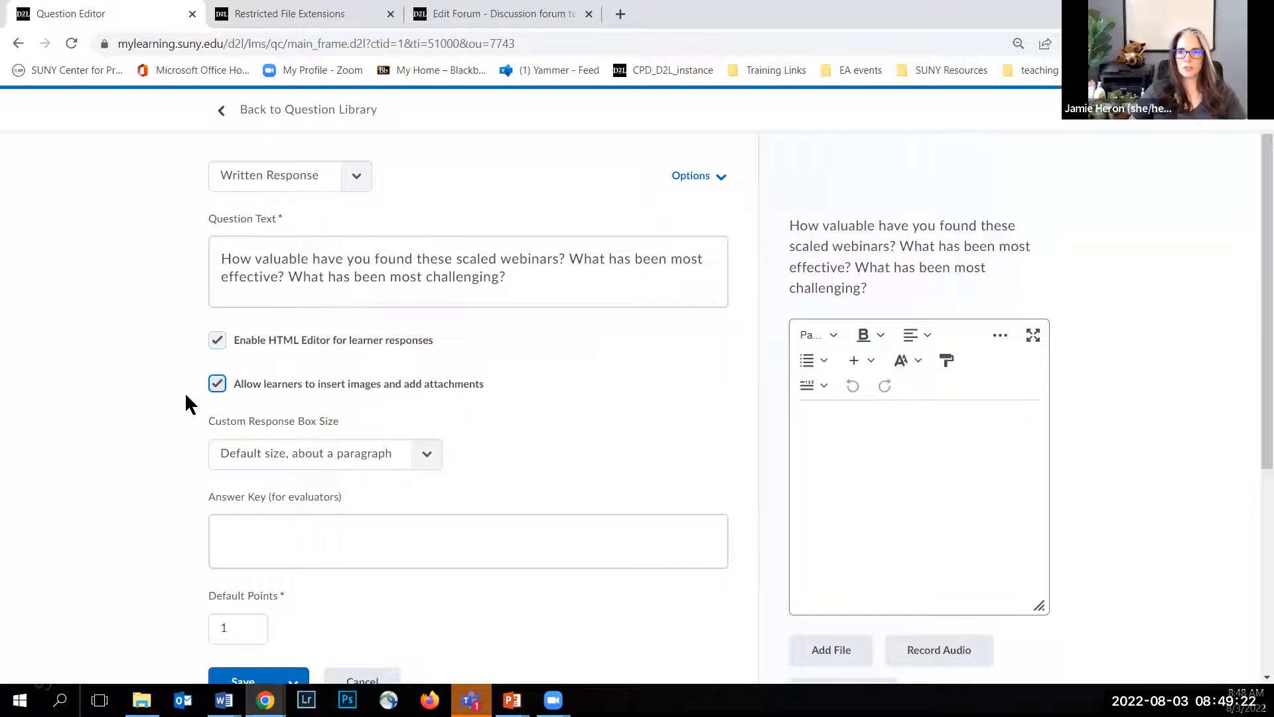
# Step: Try the sentence and essay response box sizes in the preview, and return to "Default size, about a paragraph"
pyautogui.scroll(-1, 943, 419)
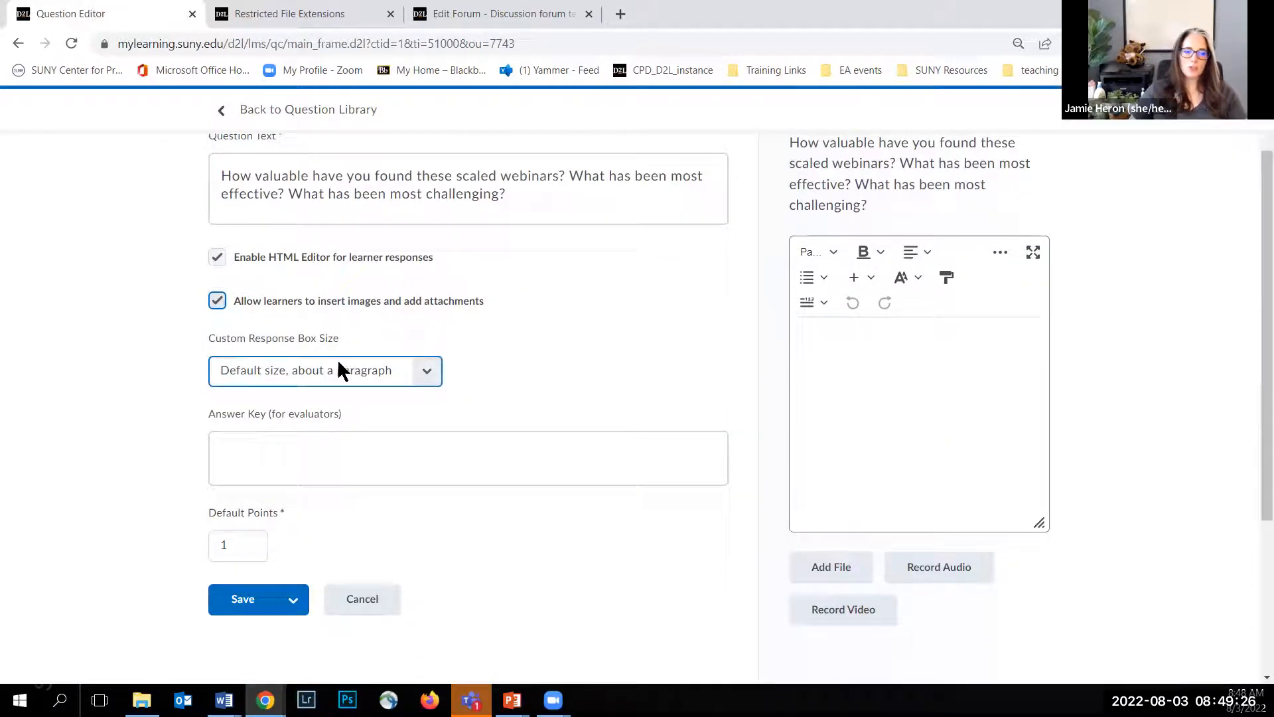
pyautogui.click(427, 375)
pyautogui.click(371, 412)
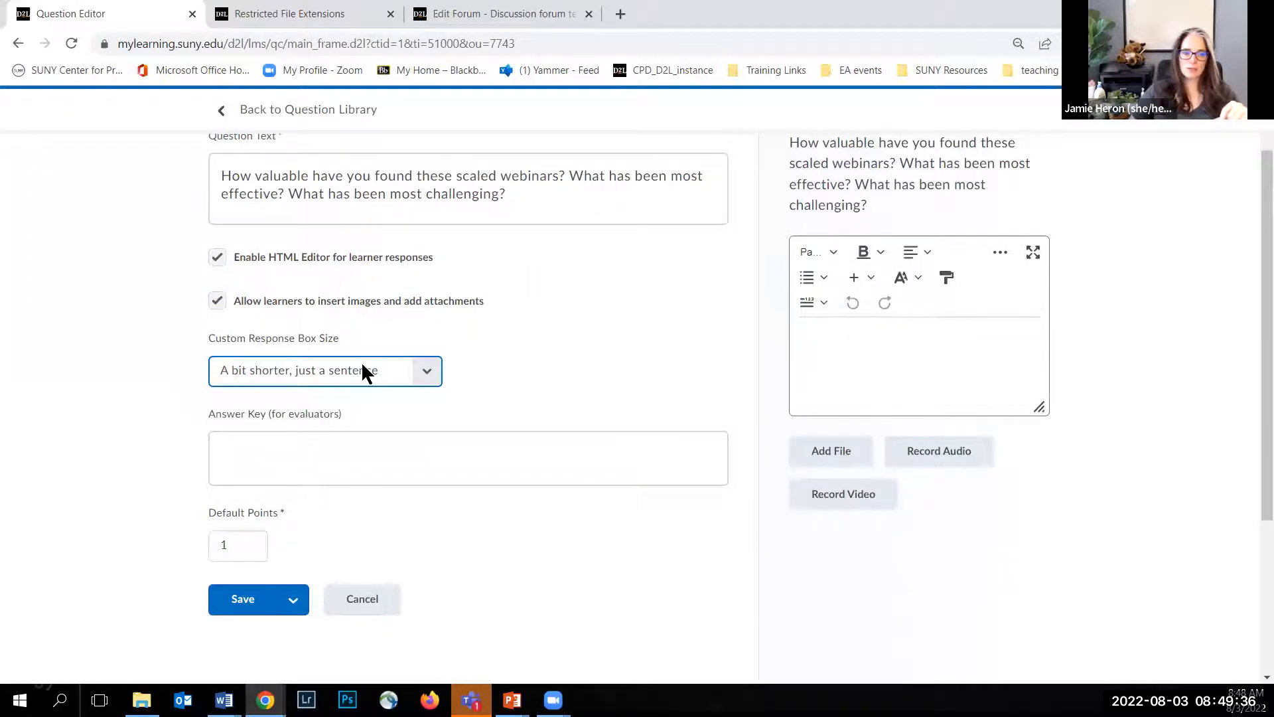
pyautogui.click(420, 378)
pyautogui.click(378, 394)
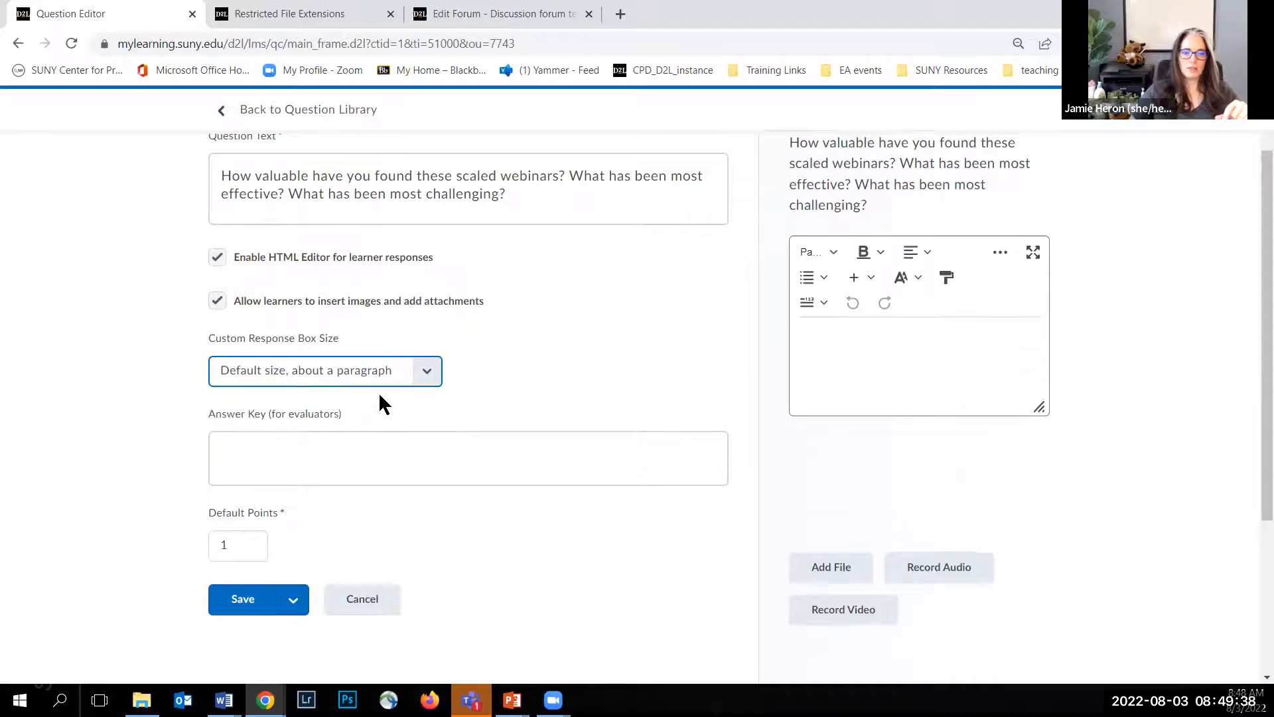
pyautogui.click(426, 373)
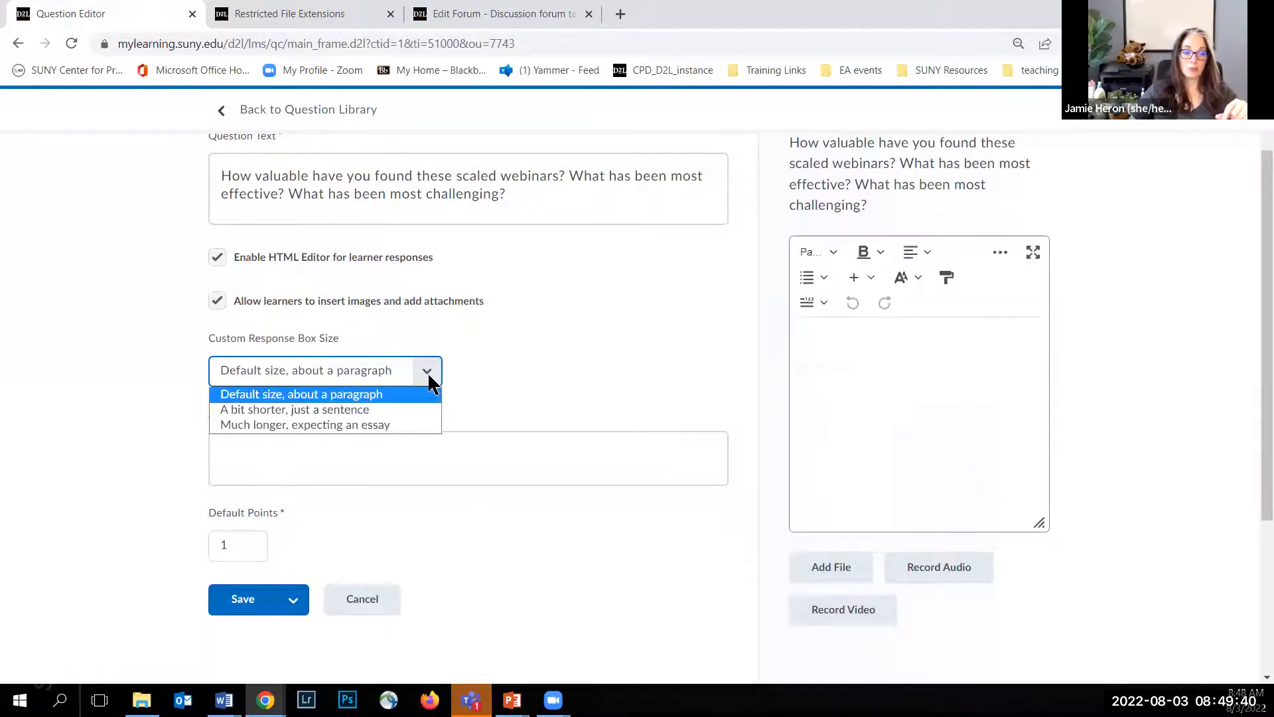
pyautogui.click(381, 425)
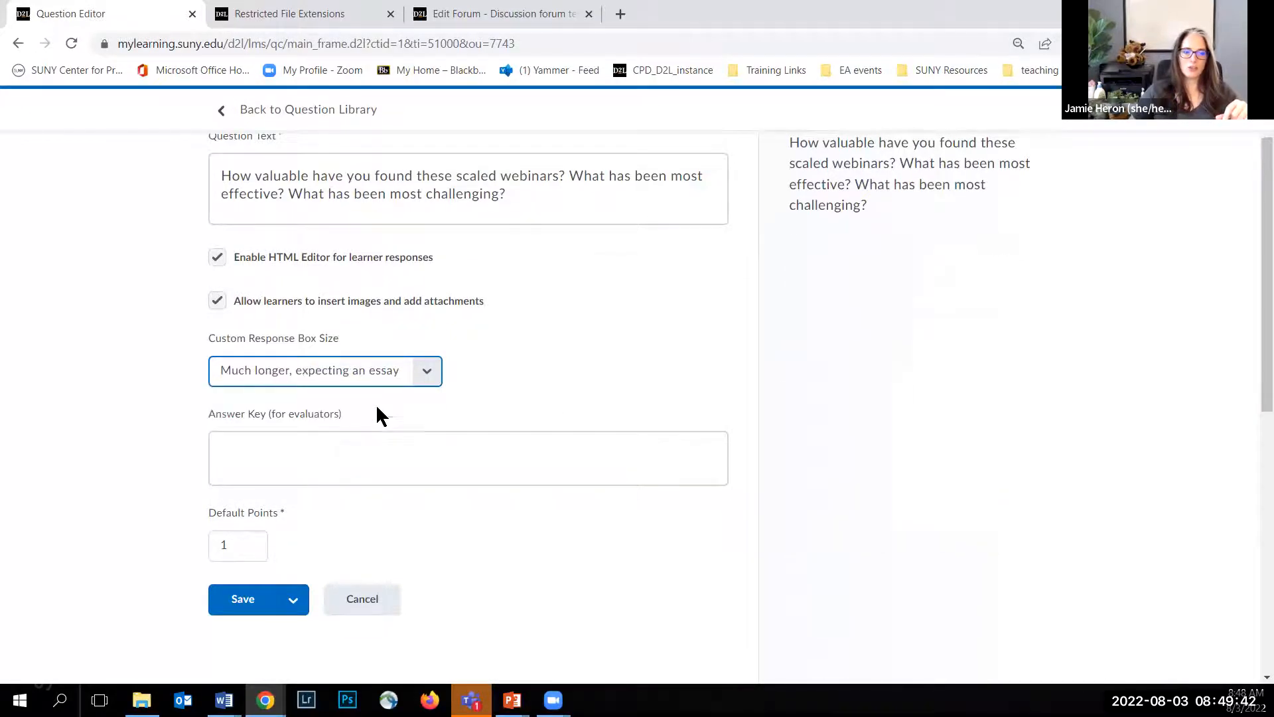
pyautogui.scroll(-4, 940, 370)
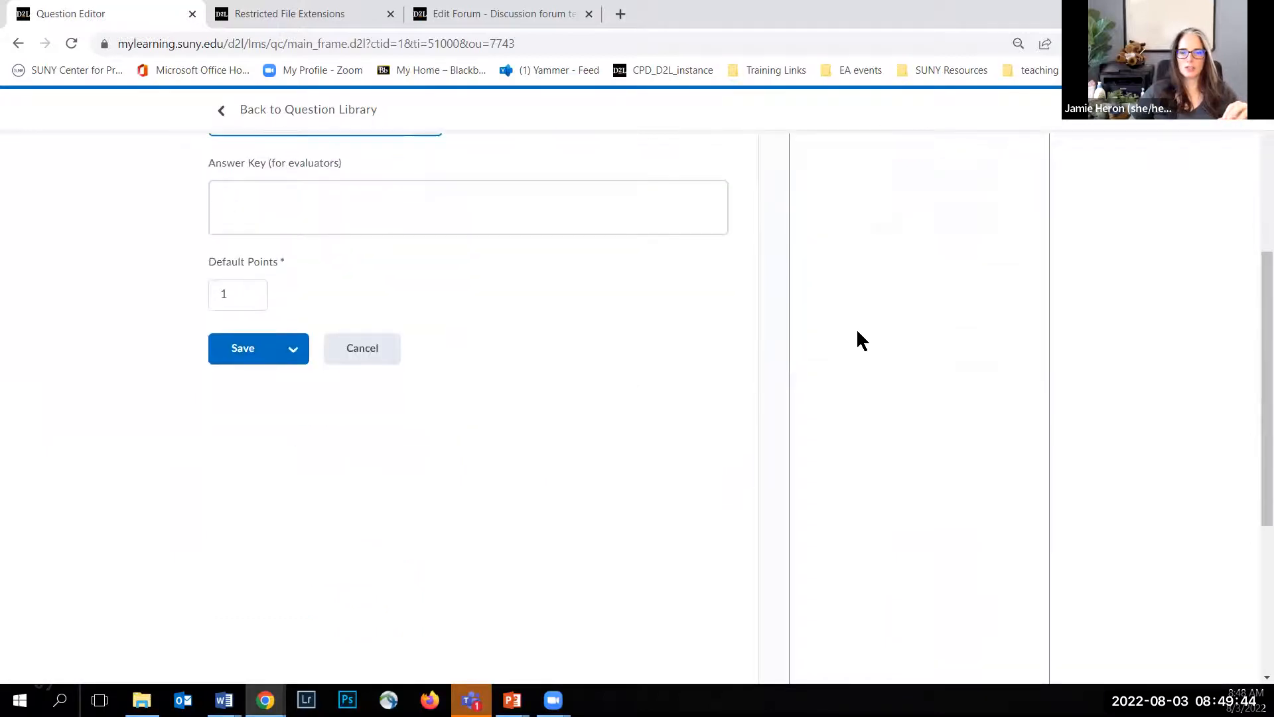
pyautogui.scroll(5, 855, 338)
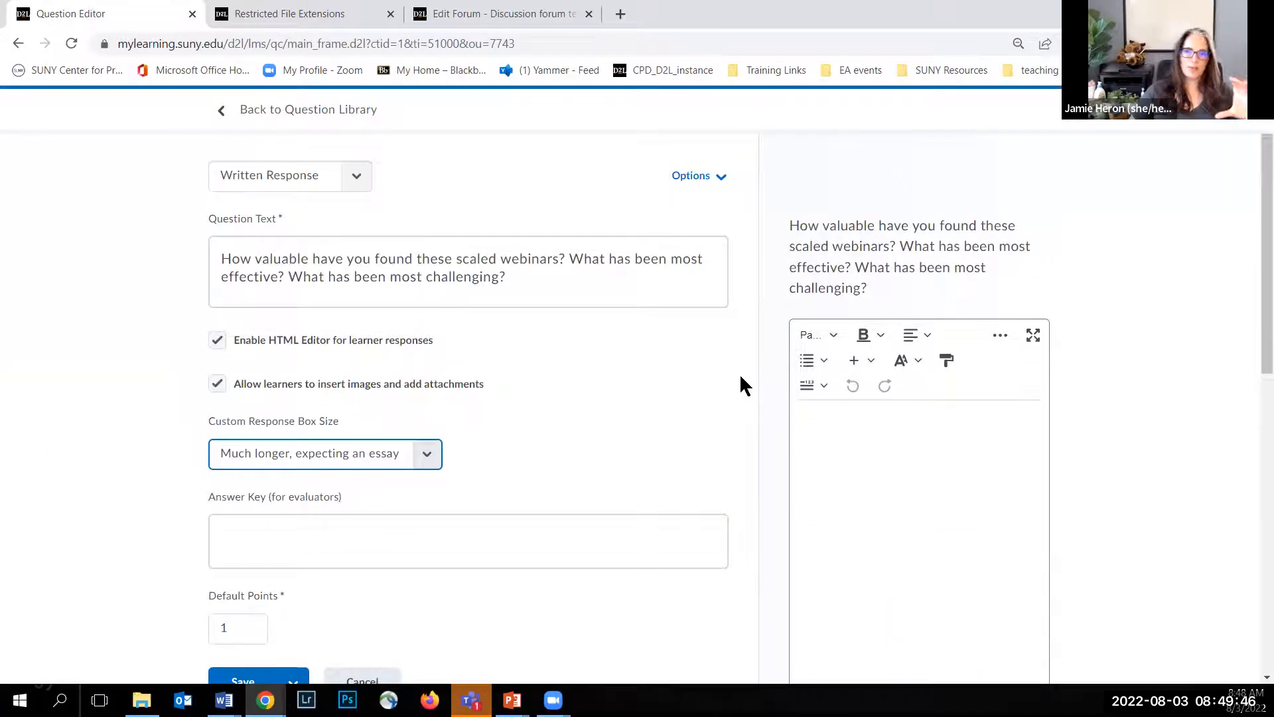
pyautogui.click(427, 446)
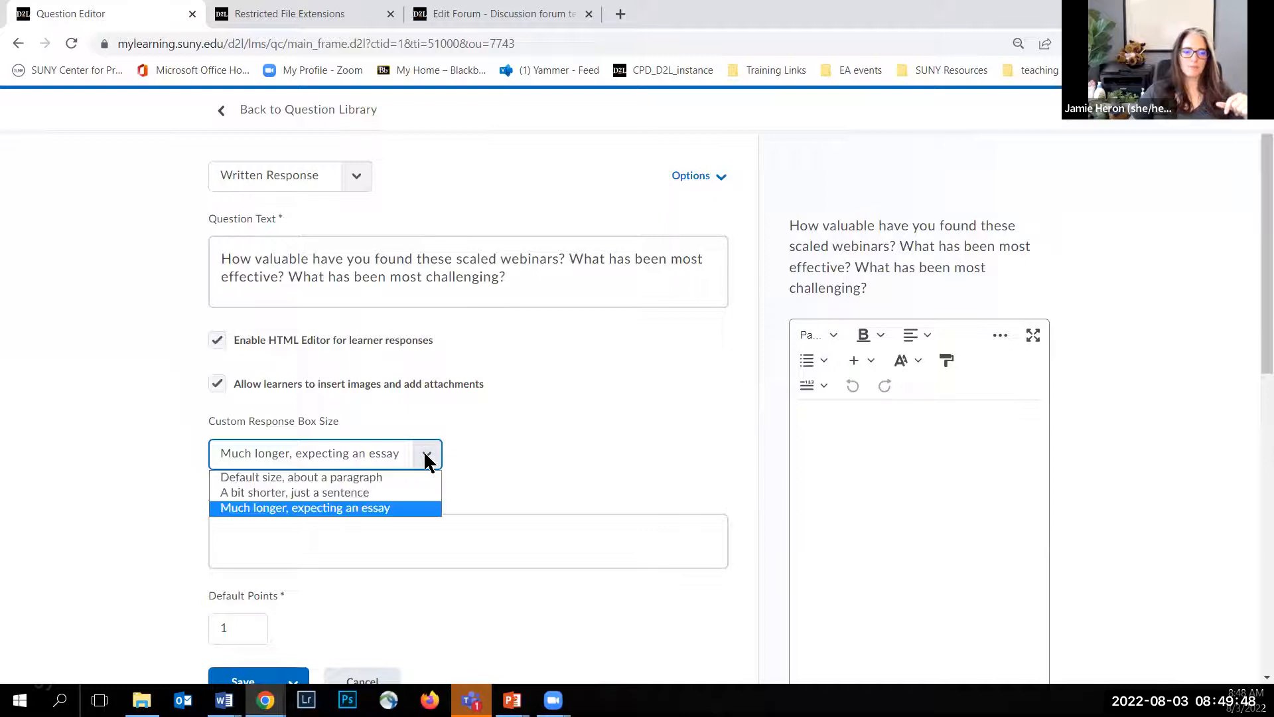
pyautogui.click(393, 475)
pyautogui.click(563, 408)
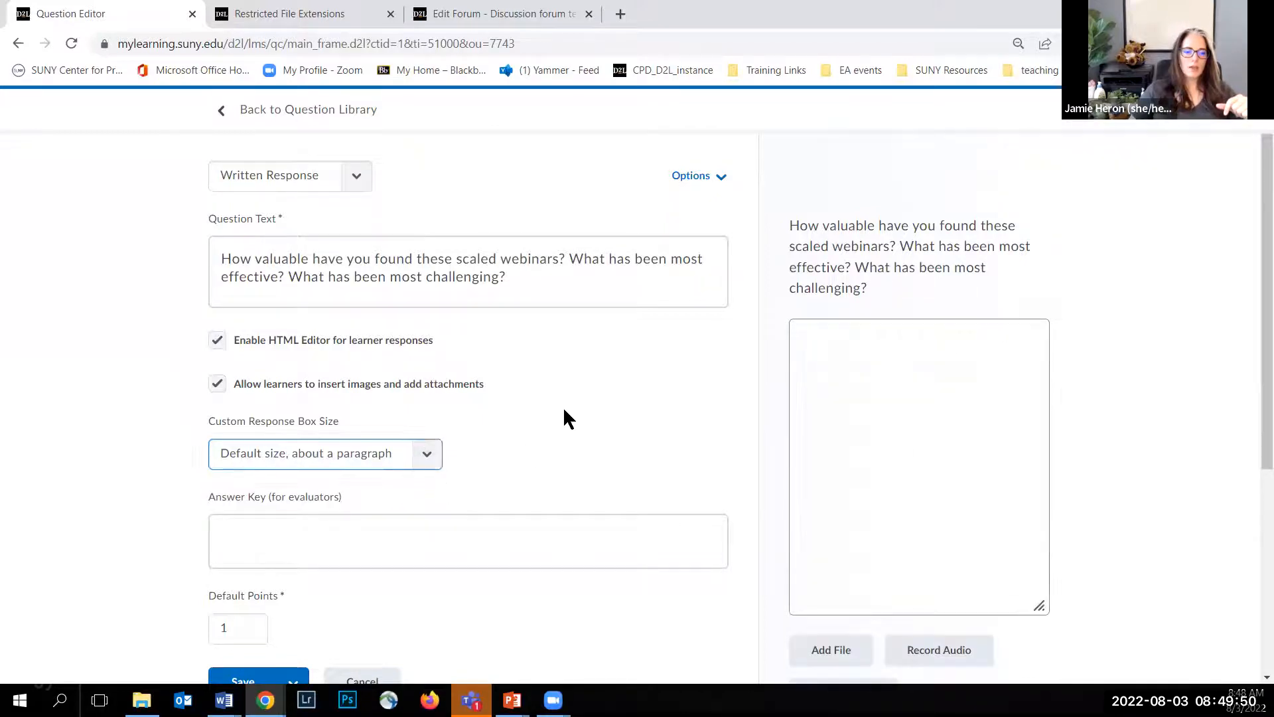
# Step: Enter the evaluators' answer key "for trainers, the scaled webinar helps us reach more people at one time"
pyautogui.scroll(-3, 372, 358)
pyautogui.click(292, 385)
pyautogui.scroll(1, 292, 391)
pyautogui.click(280, 456)
pyautogui.write('Scaled')
pyautogui.hotkey('ctrl', 'BackSpace')
pyautogui.write('for trainers, th')
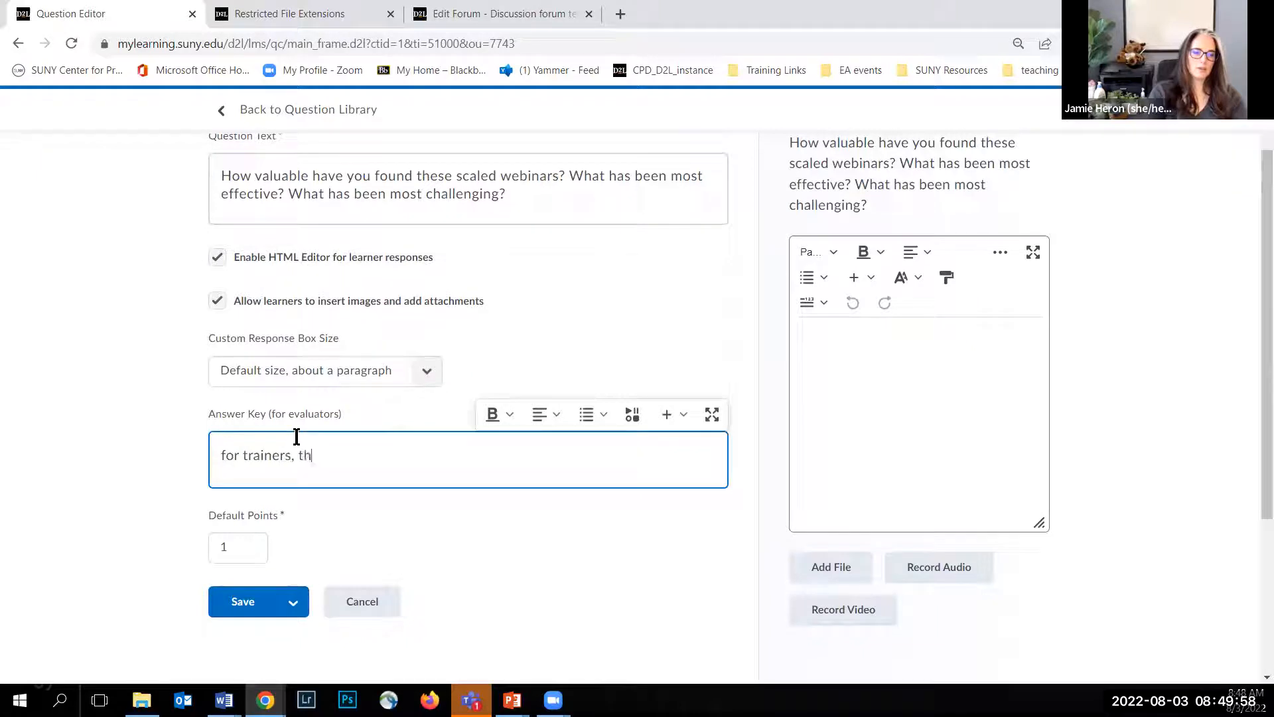
pyautogui.write('e scaled webinar')
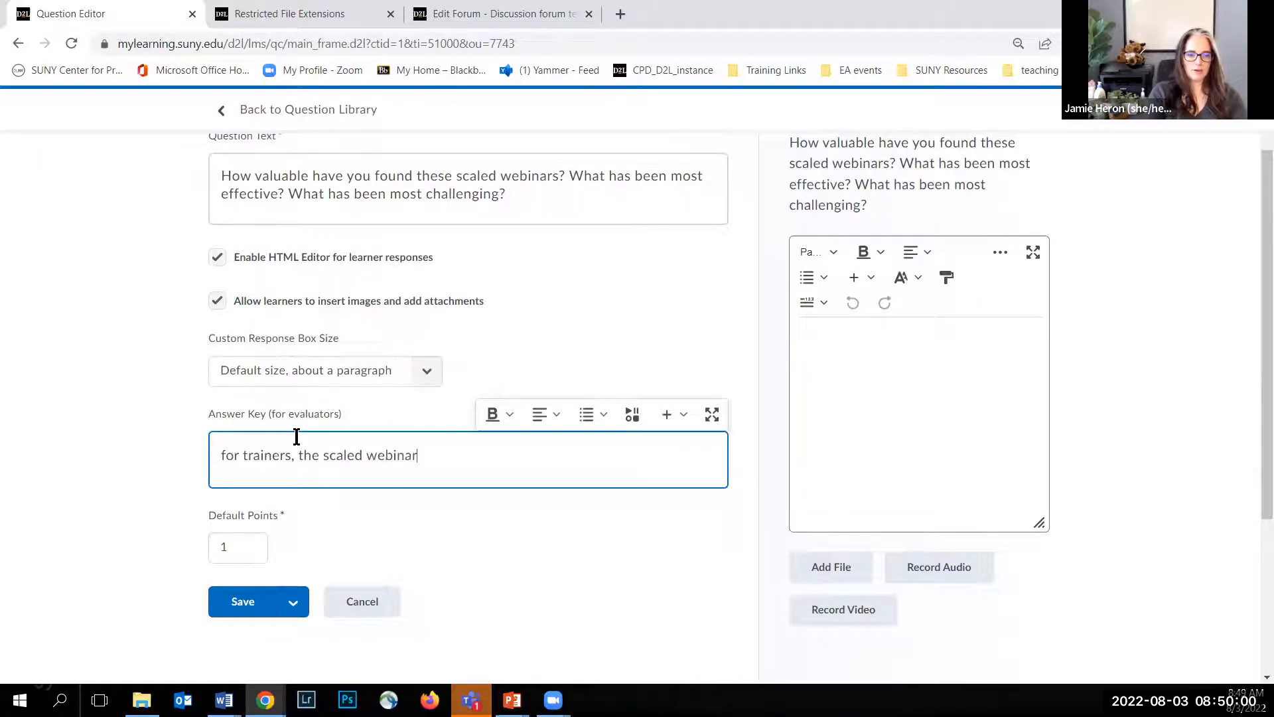
pyautogui.write(' helps us reach more people at one time')
# Step: Set the written response question's default points to 10 and save the question
pyautogui.click(259, 556)
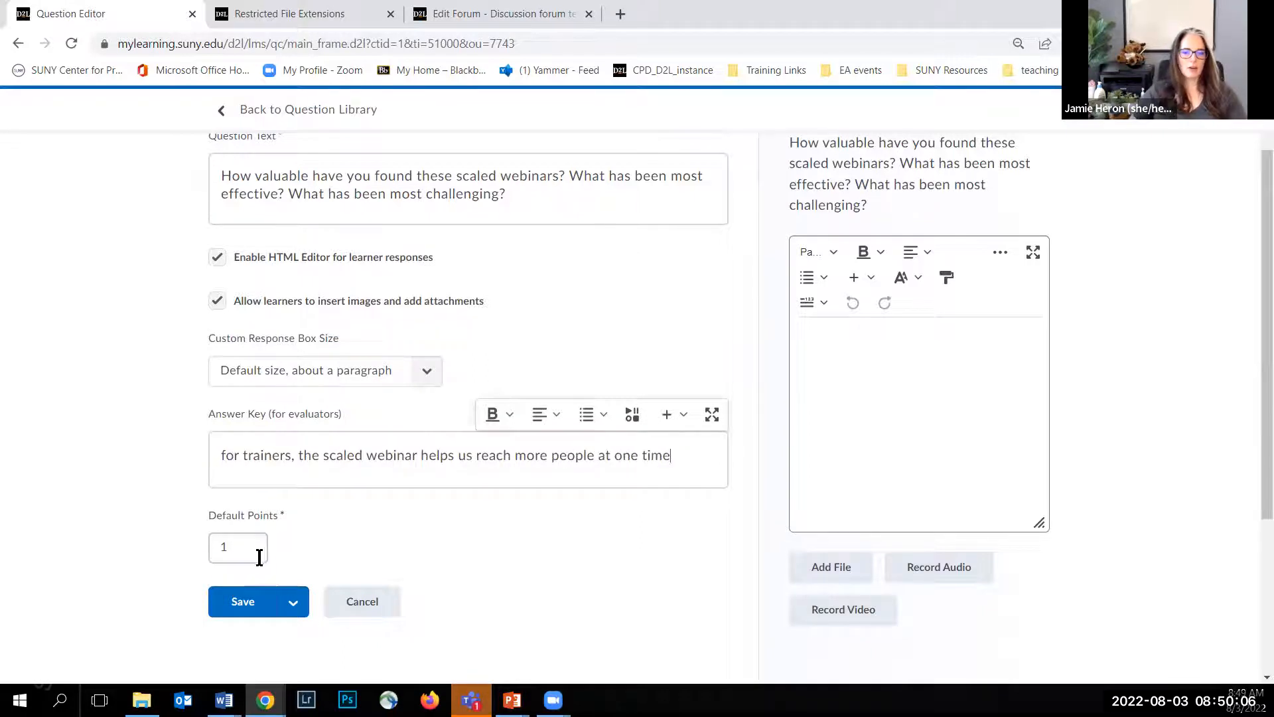
pyautogui.click(259, 548)
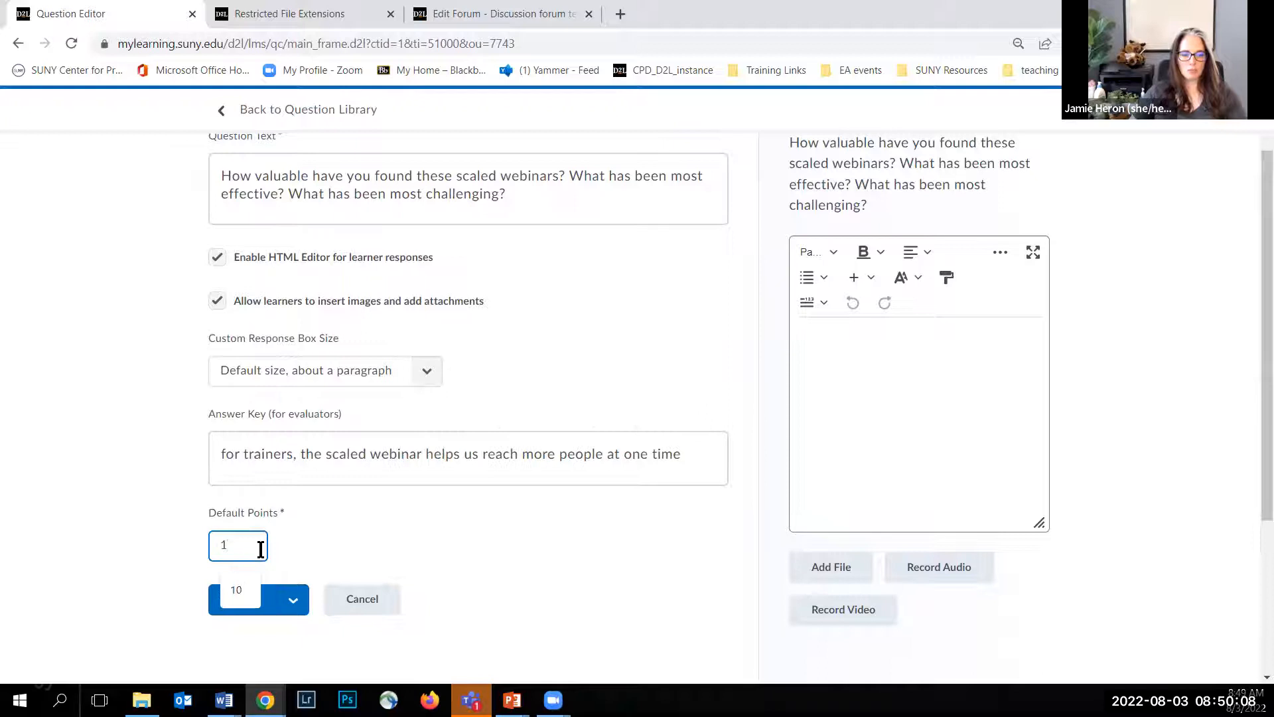
pyautogui.write('0')
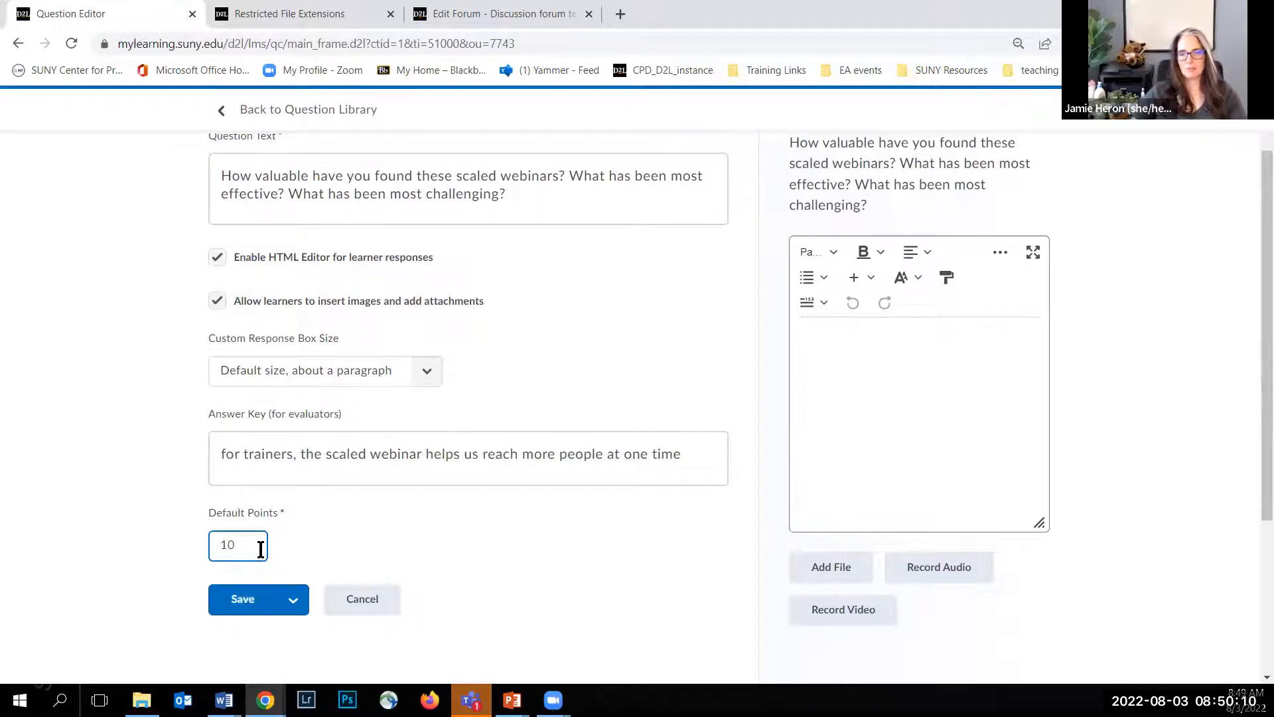
pyautogui.click(238, 604)
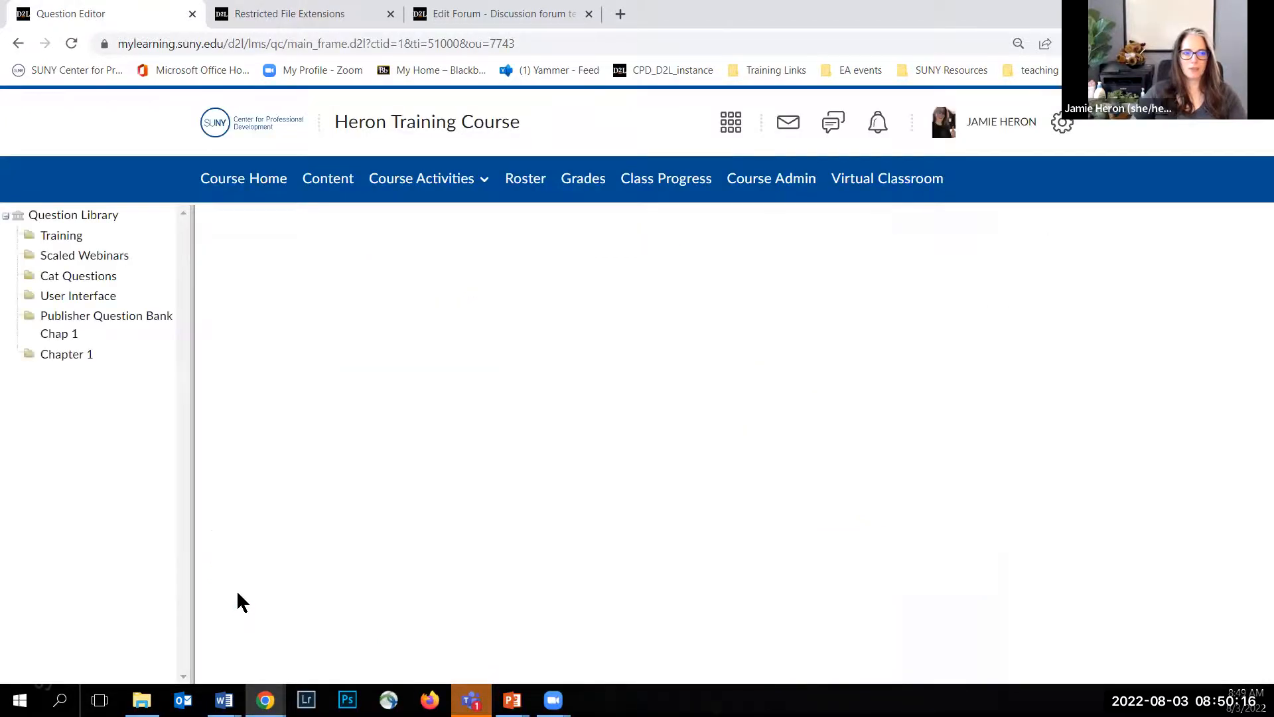
# Step: Select the three newest questions in the Scaled Webinars section and open their values for bulk editing
pyautogui.scroll(-15, 384, 400)
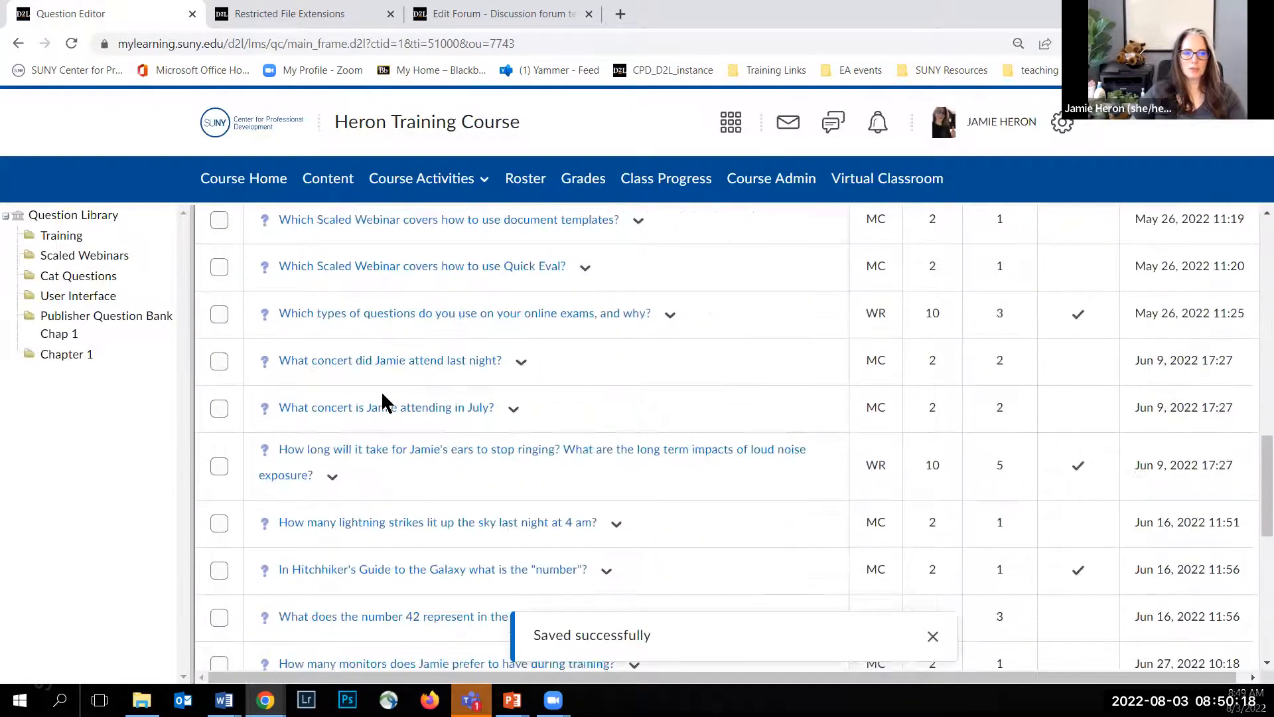
pyautogui.scroll(-3, 383, 400)
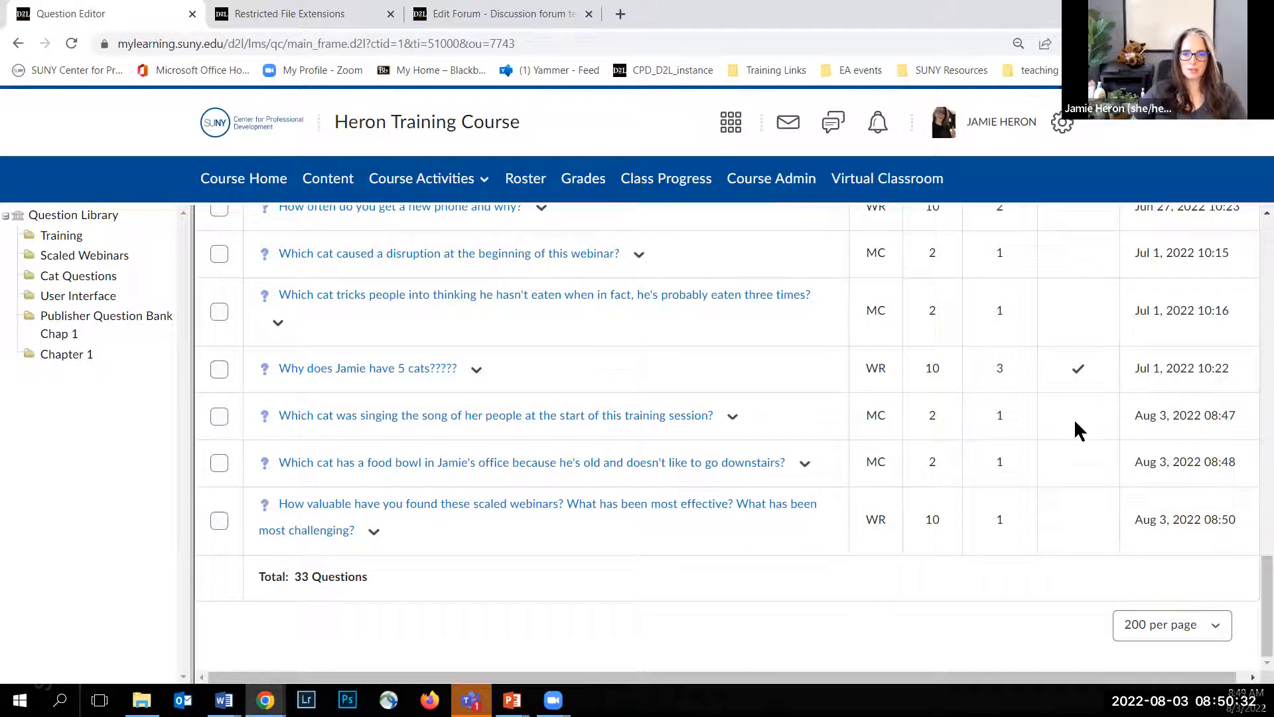
pyautogui.click(220, 521)
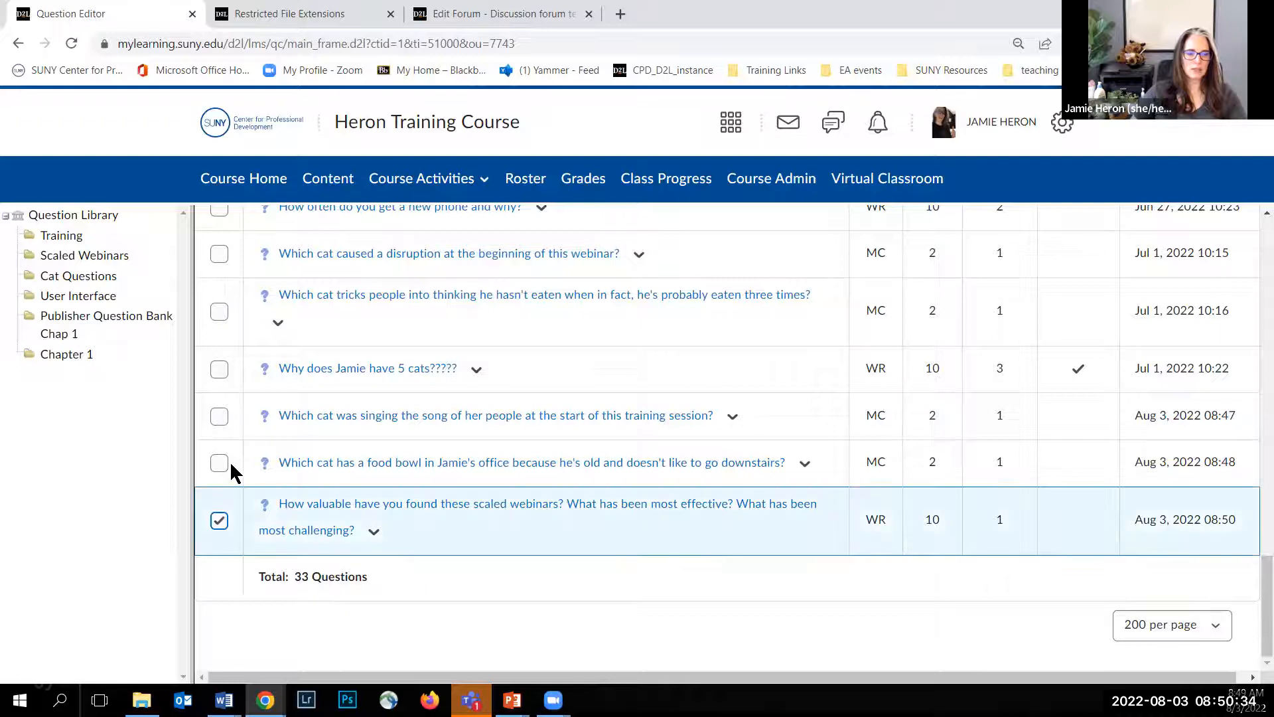
pyautogui.click(219, 463)
pyautogui.click(220, 416)
pyautogui.scroll(20, 356, 465)
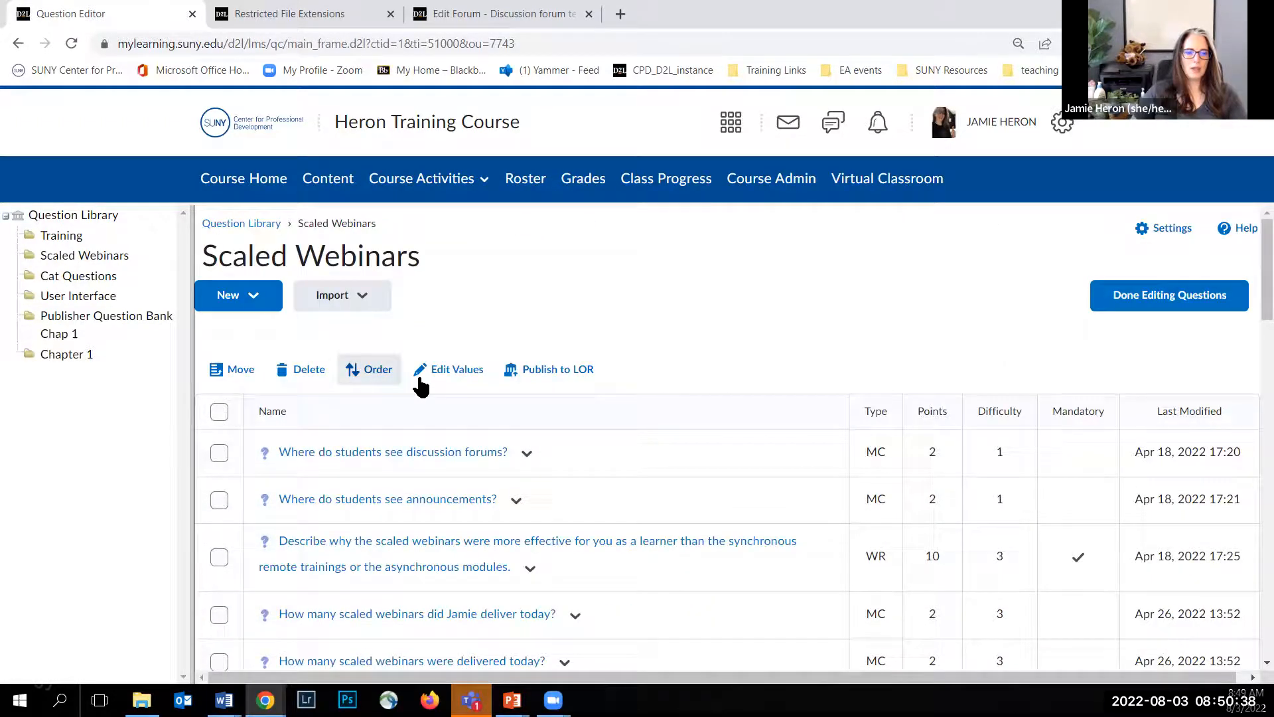
pyautogui.click(440, 371)
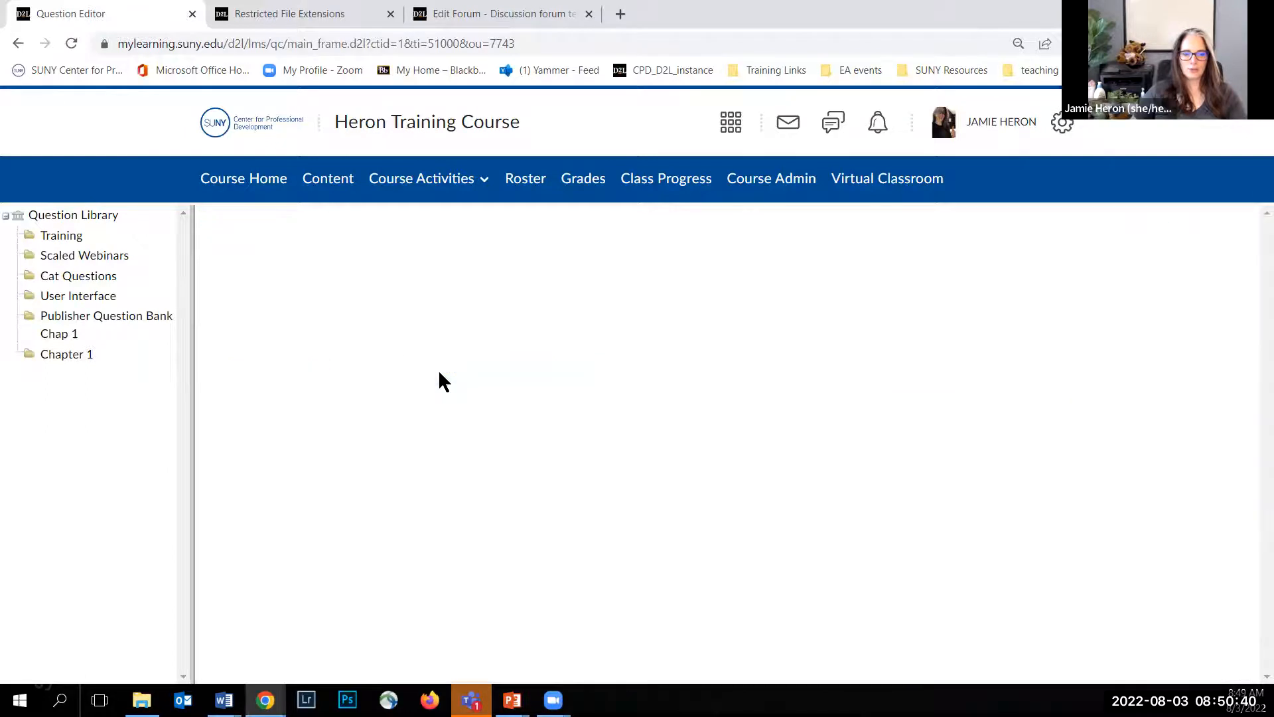
# Step: Set the scaled webinars feedback question's difficulty to 3, make the singing cat question mandatory, and save the values
pyautogui.click(1047, 322)
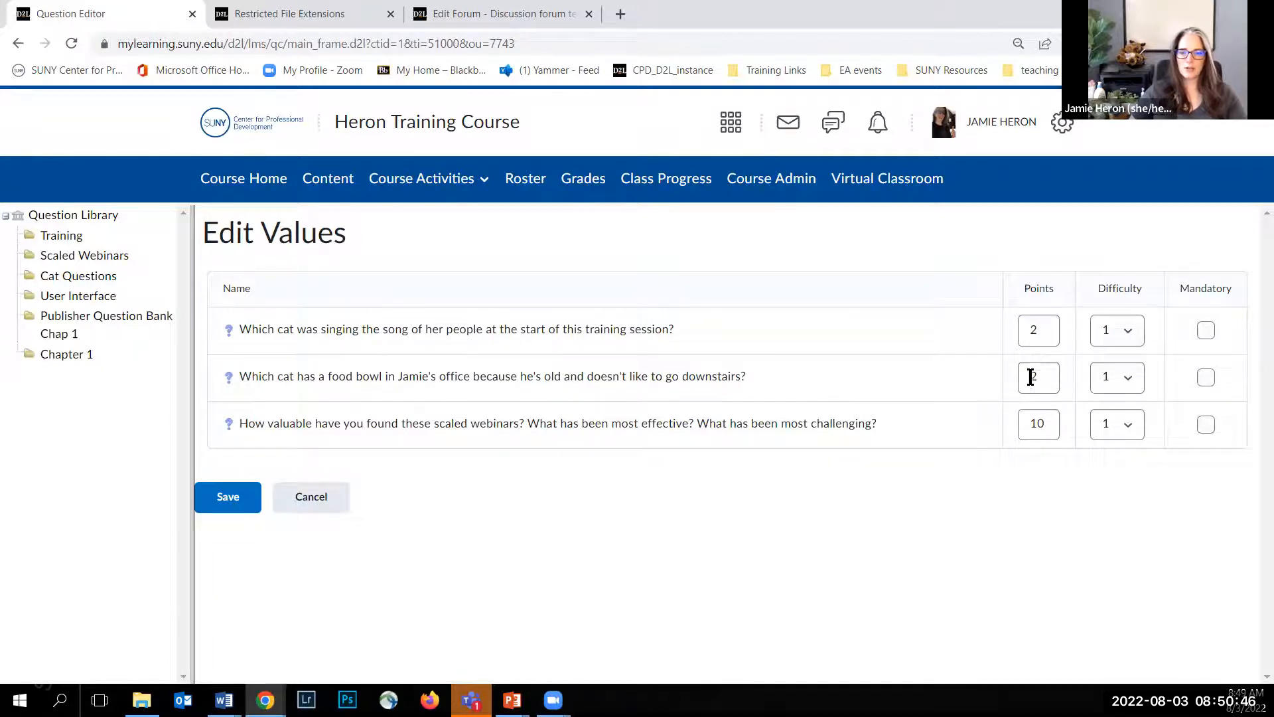
pyautogui.click(1128, 332)
pyautogui.click(1130, 337)
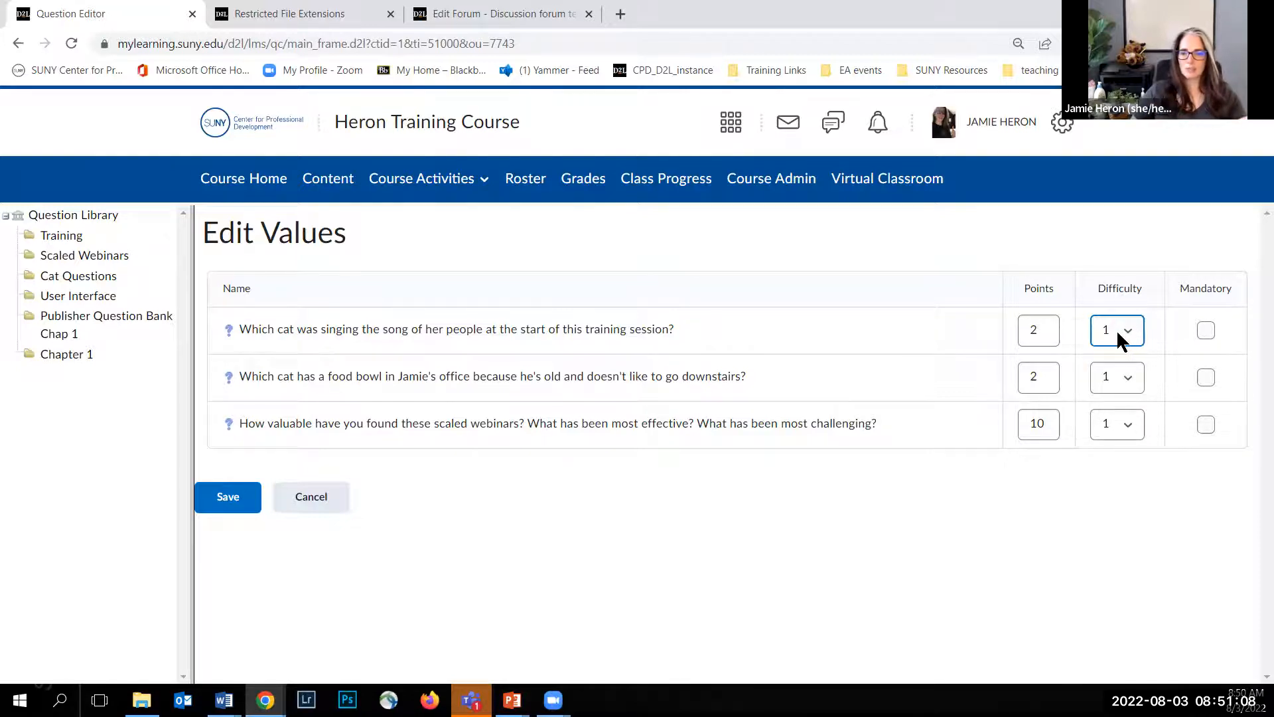
pyautogui.click(1126, 426)
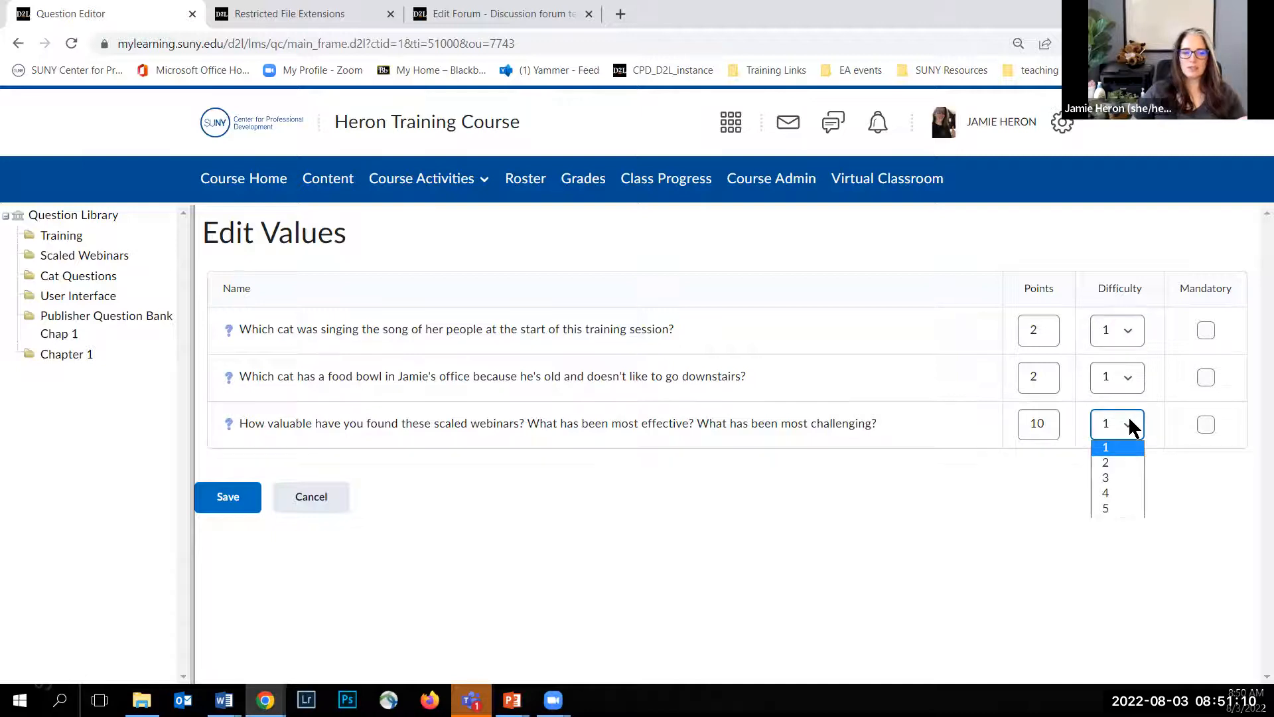
pyautogui.click(1122, 480)
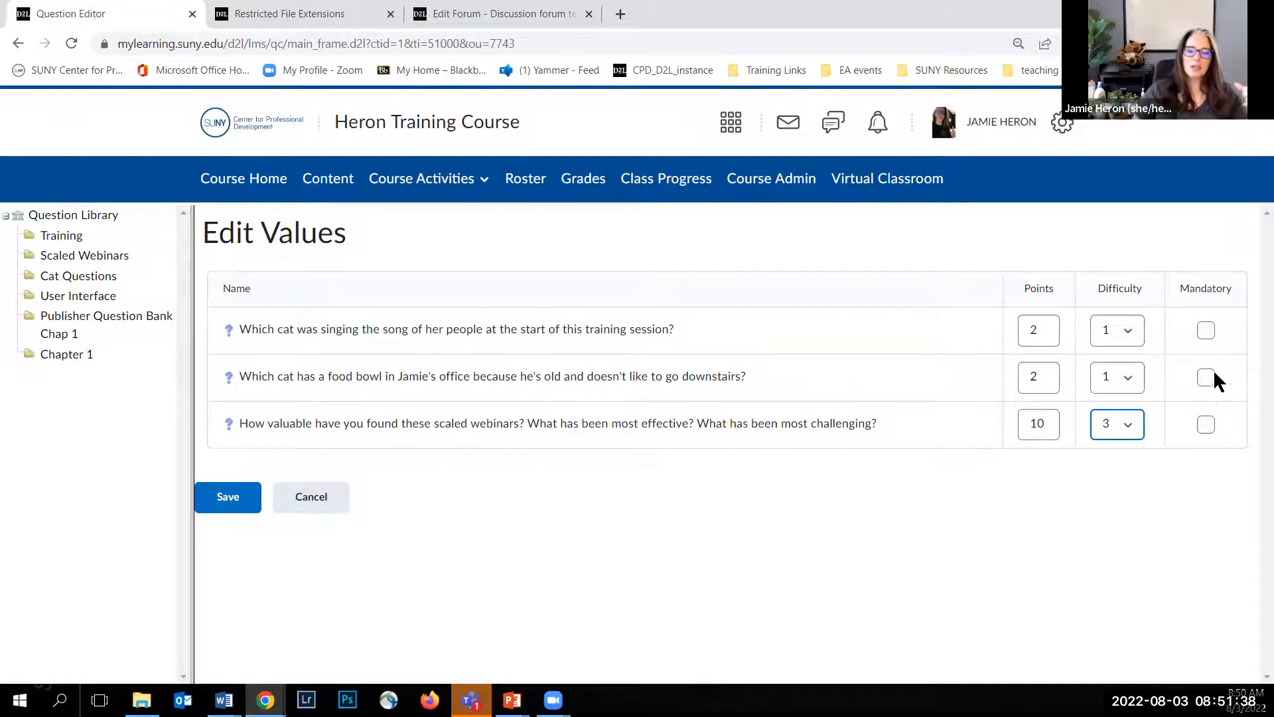
pyautogui.click(1206, 330)
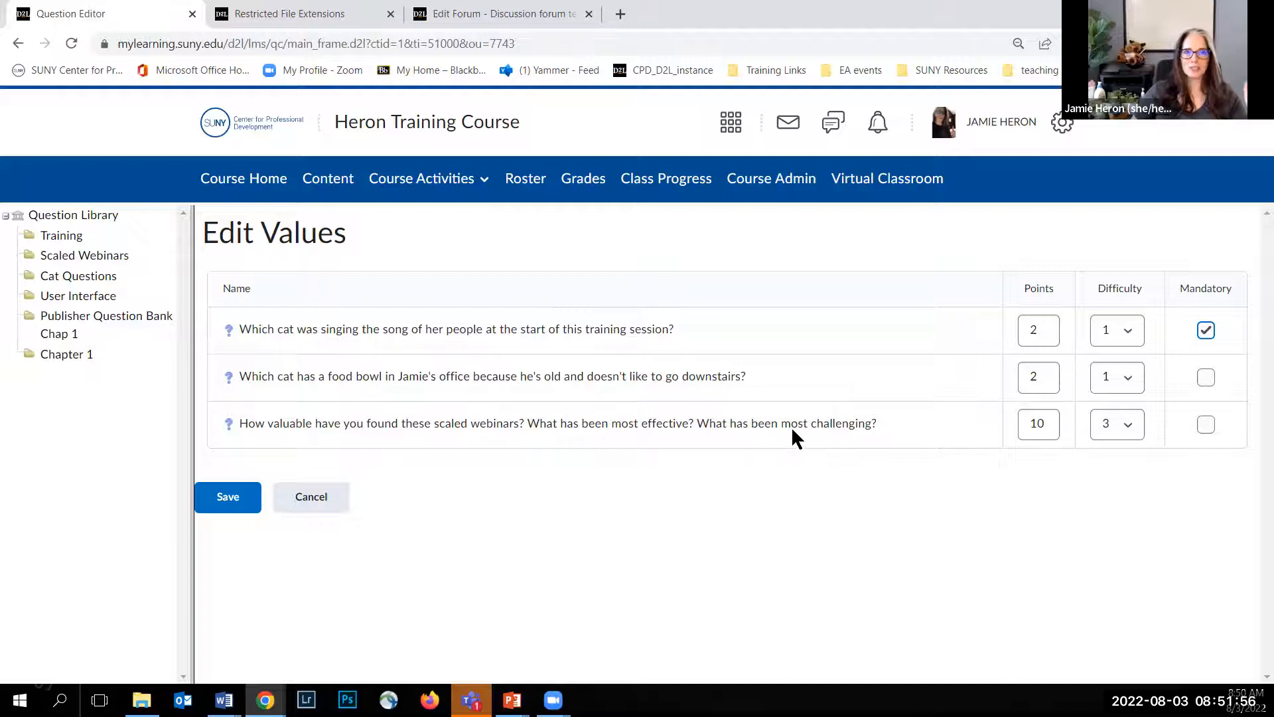
pyautogui.click(225, 510)
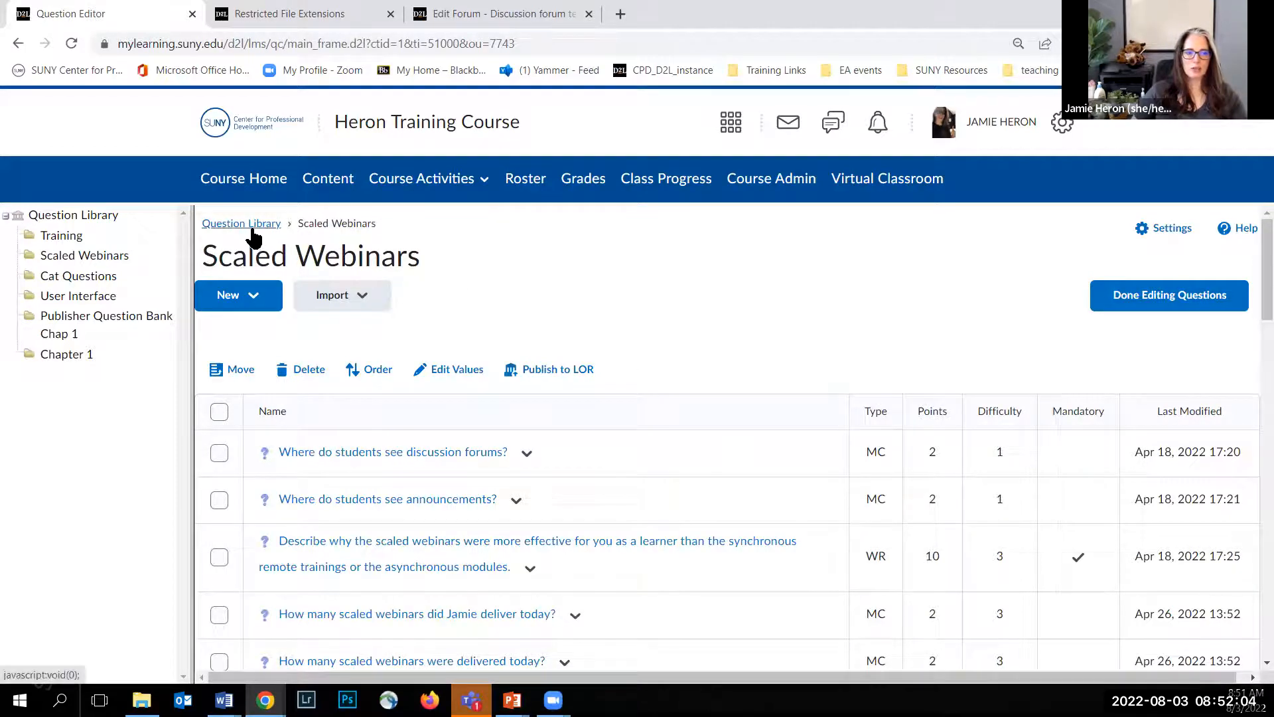
# Step: Return to the Question Library's top level, finish editing questions, and start a new quiz
pyautogui.click(252, 224)
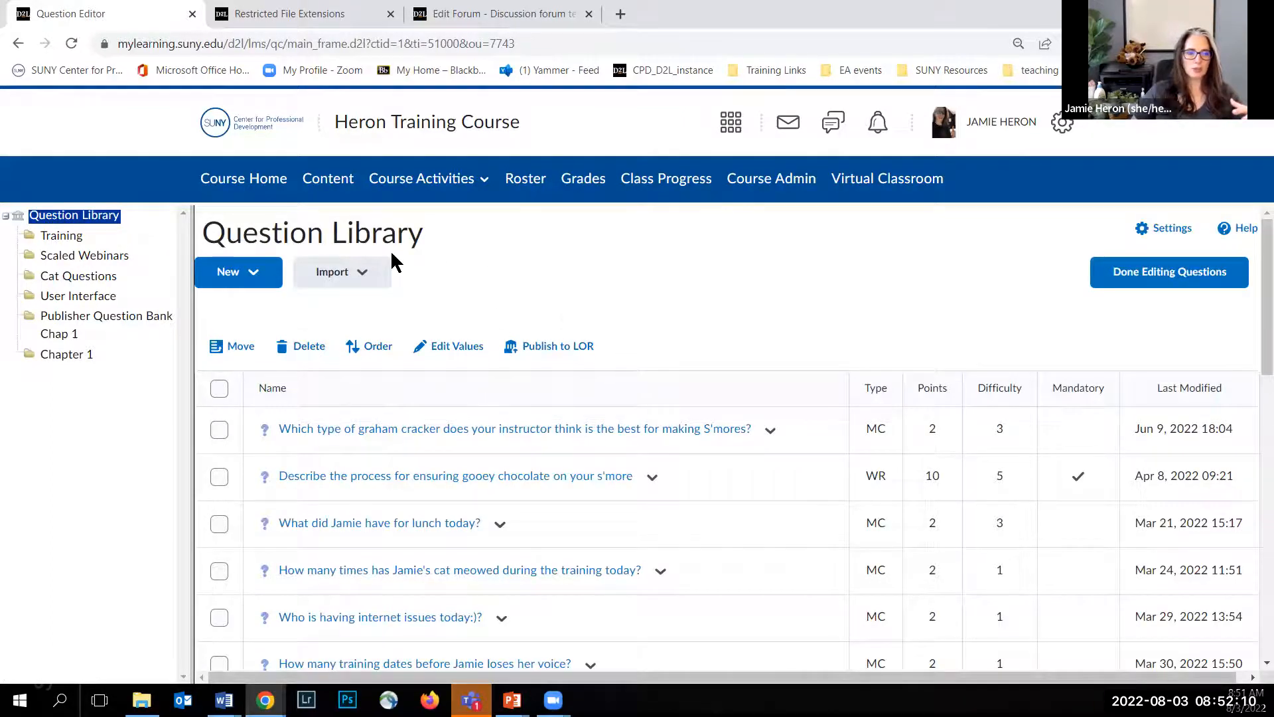
pyautogui.click(1146, 279)
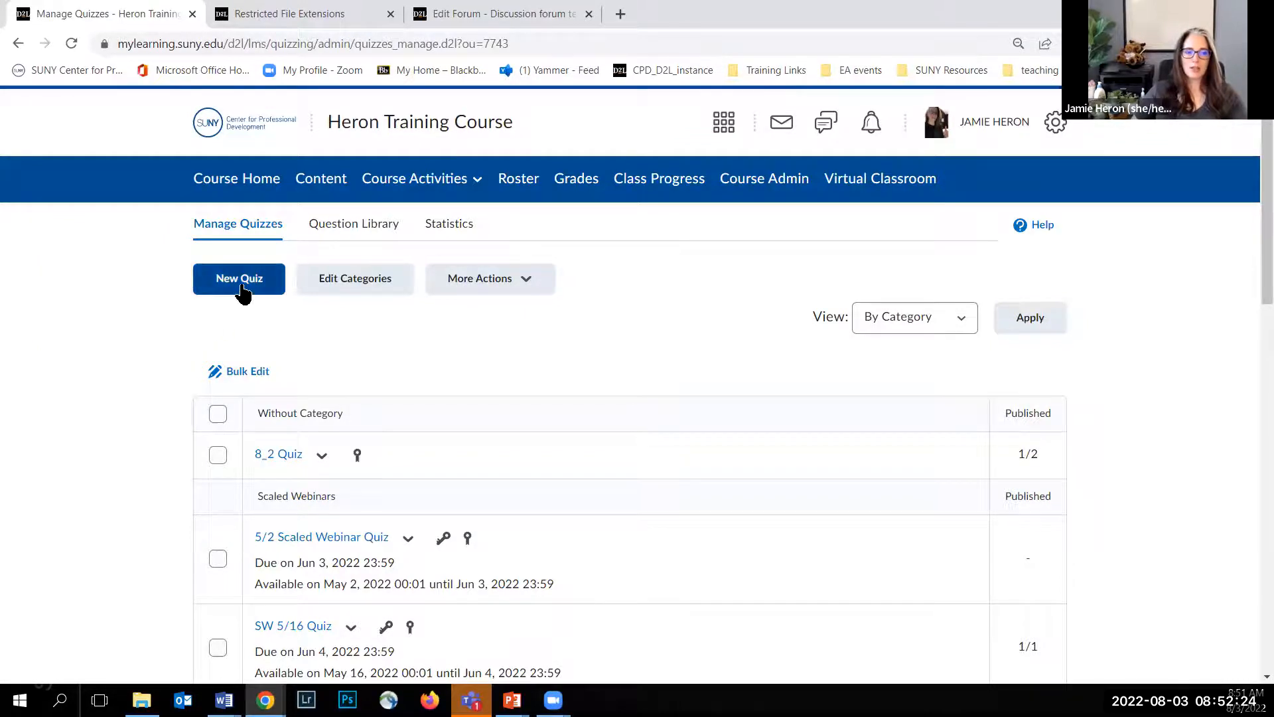
pyautogui.click(242, 289)
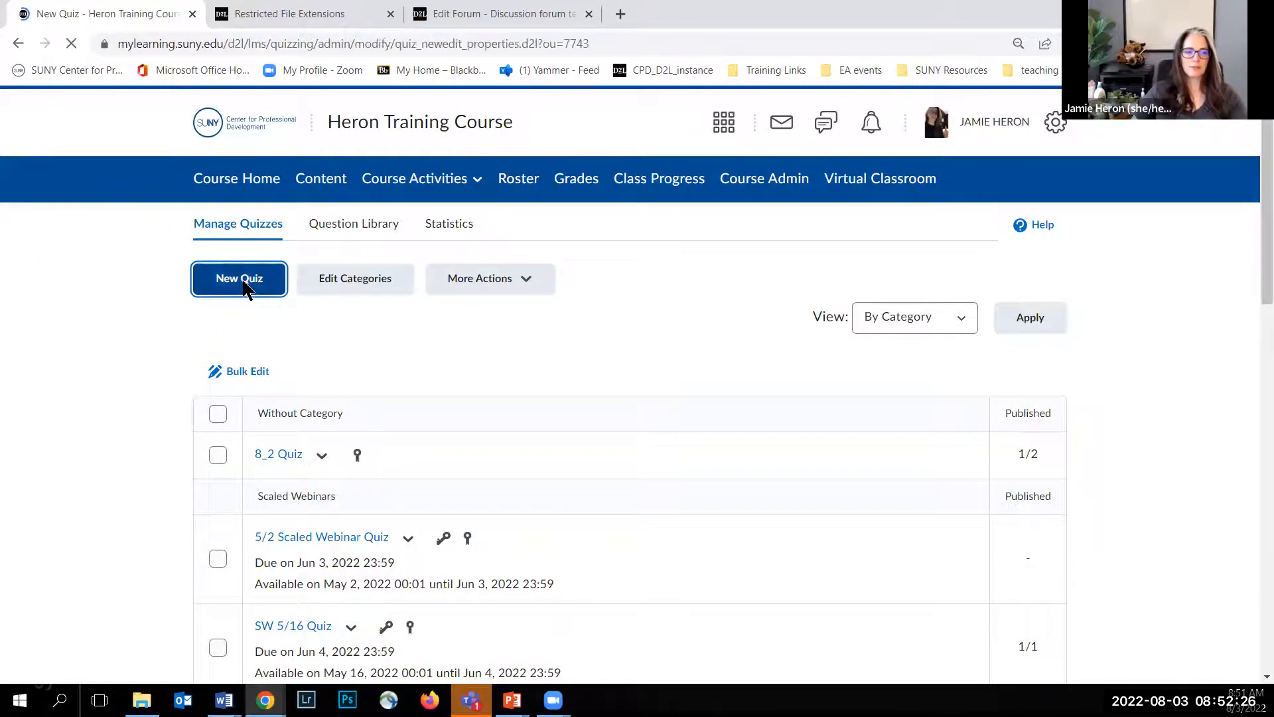
pyautogui.scroll(-1, 141, 319)
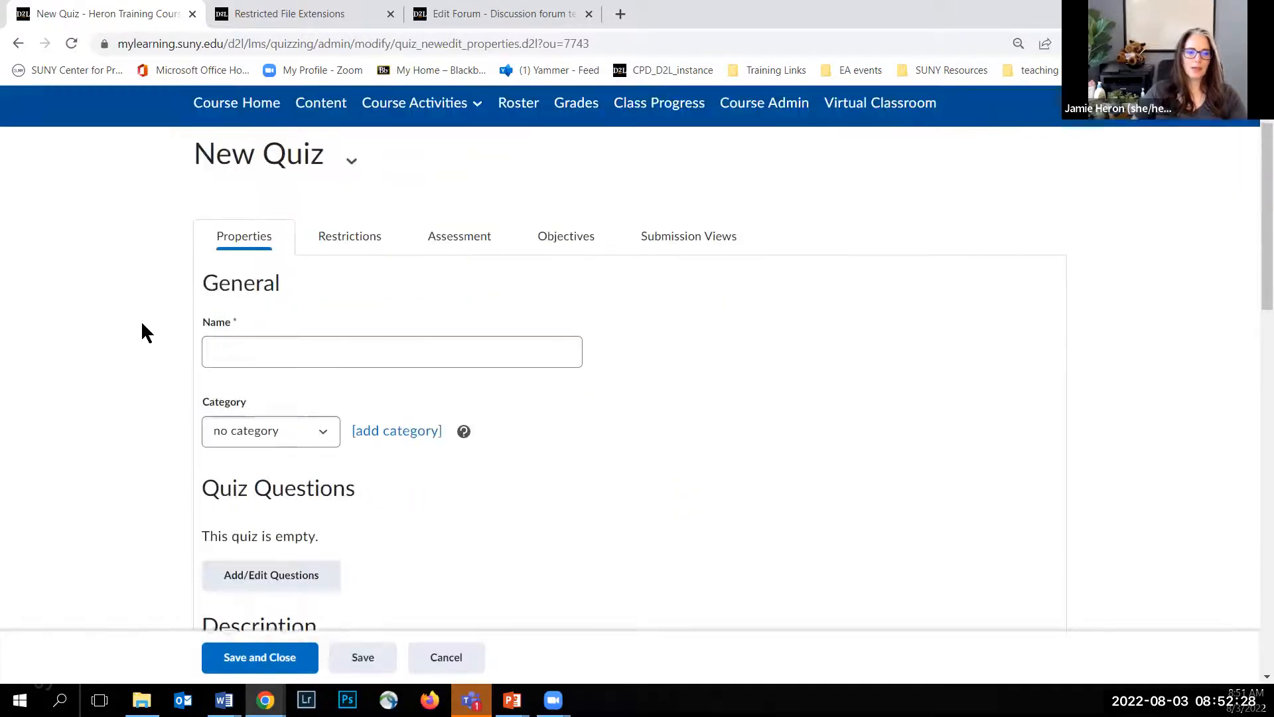
# Step: Name the quiz "8_3 Quiz" and assign it to the Scaled Webinars category
pyautogui.write('8_3 Quiz')
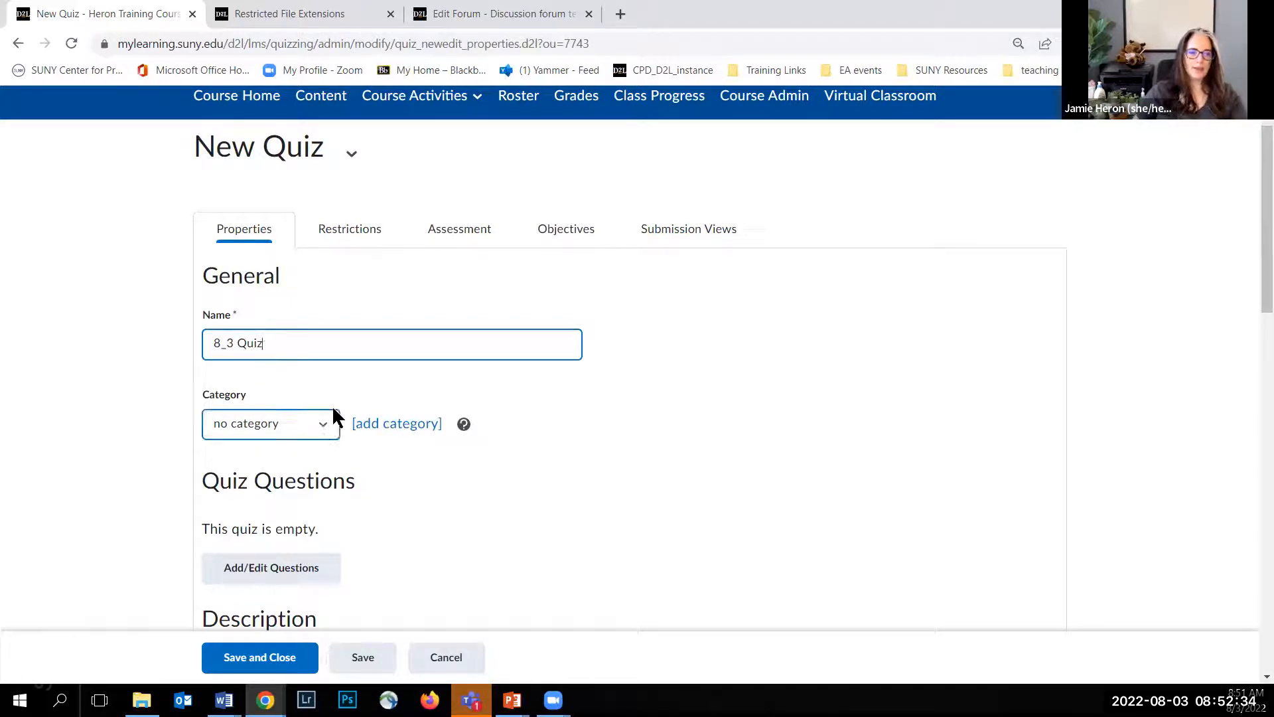
pyautogui.click(331, 428)
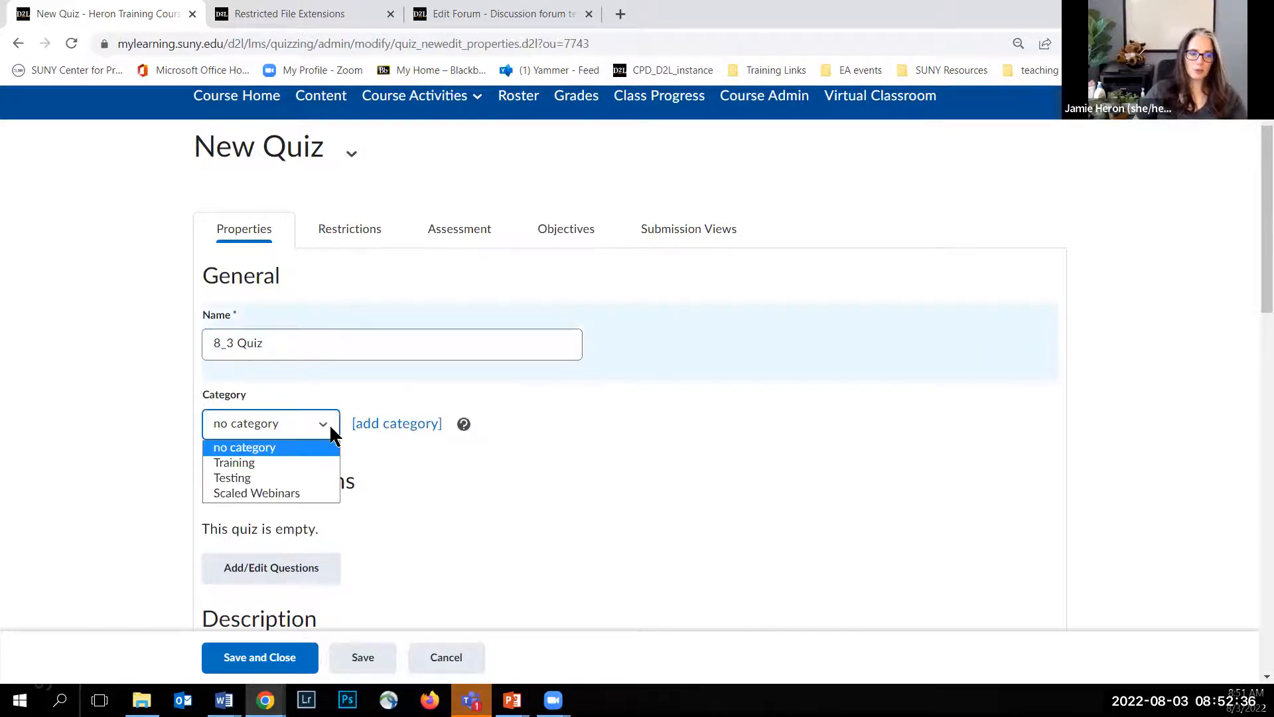
pyautogui.click(298, 490)
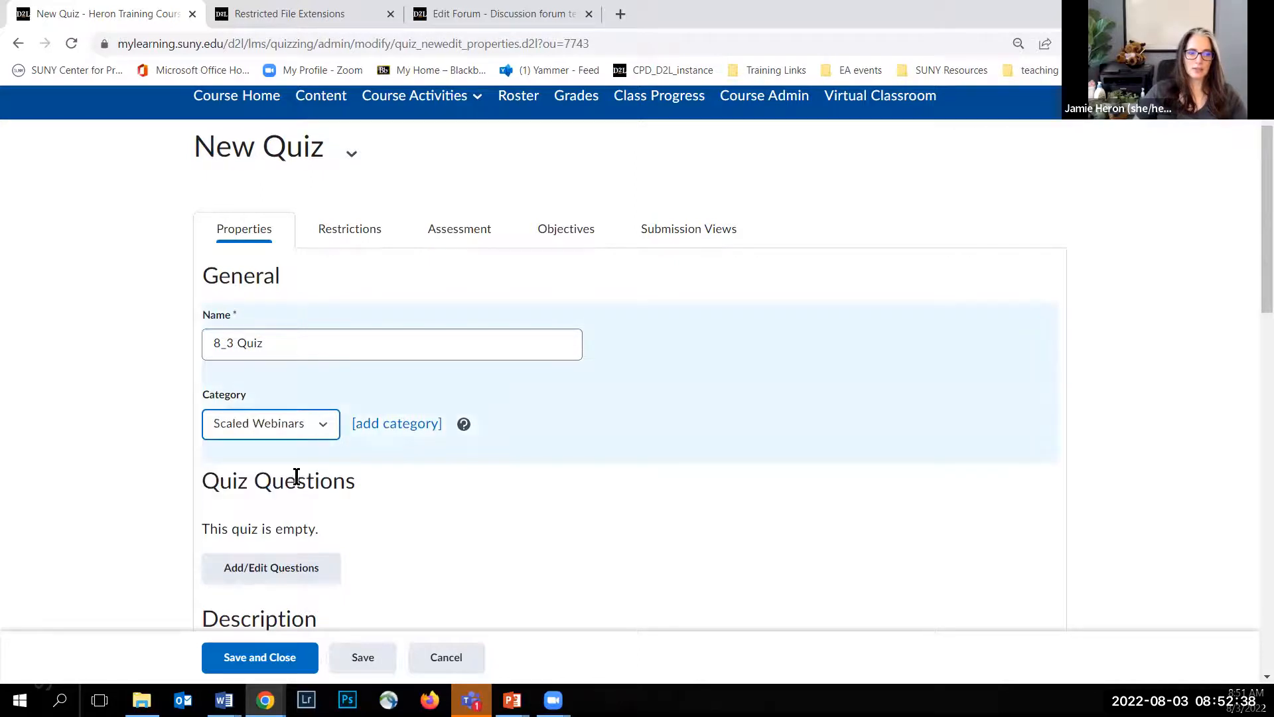
# Step: Open the quiz's question editor and browse the Question Library for existing questions to import
pyautogui.scroll(-3, 136, 398)
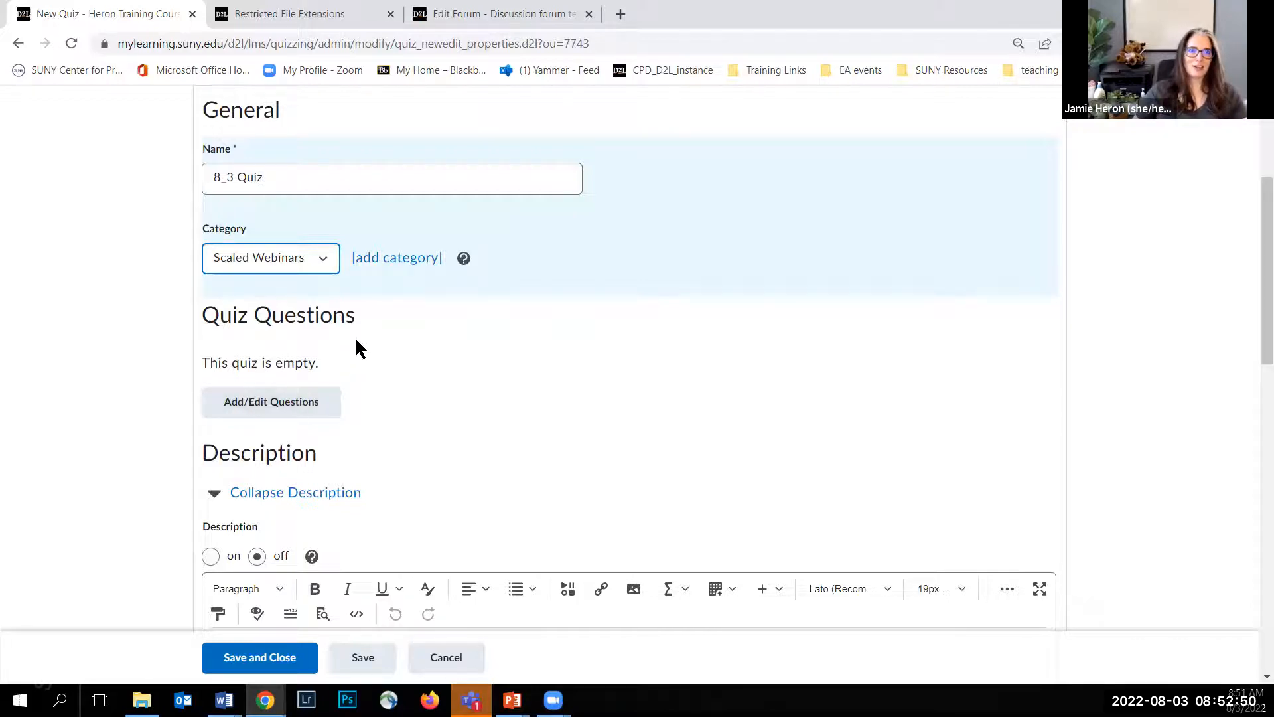
pyautogui.click(278, 411)
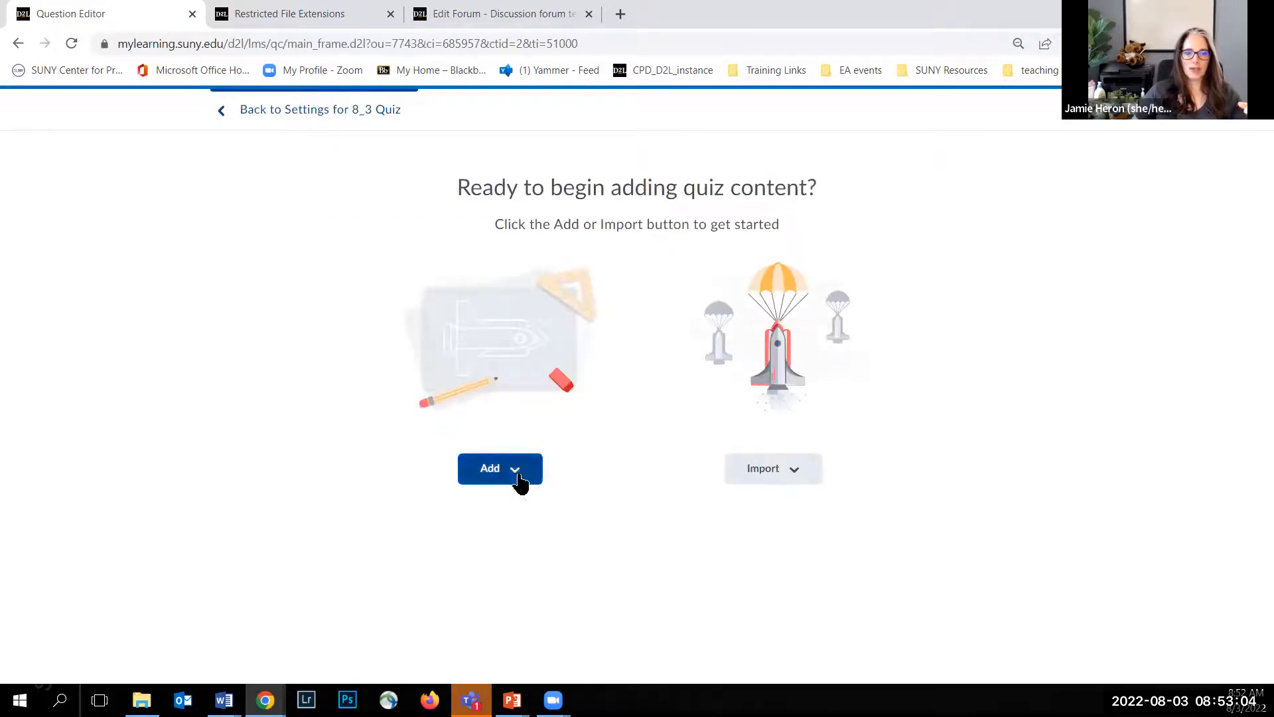
pyautogui.click(520, 483)
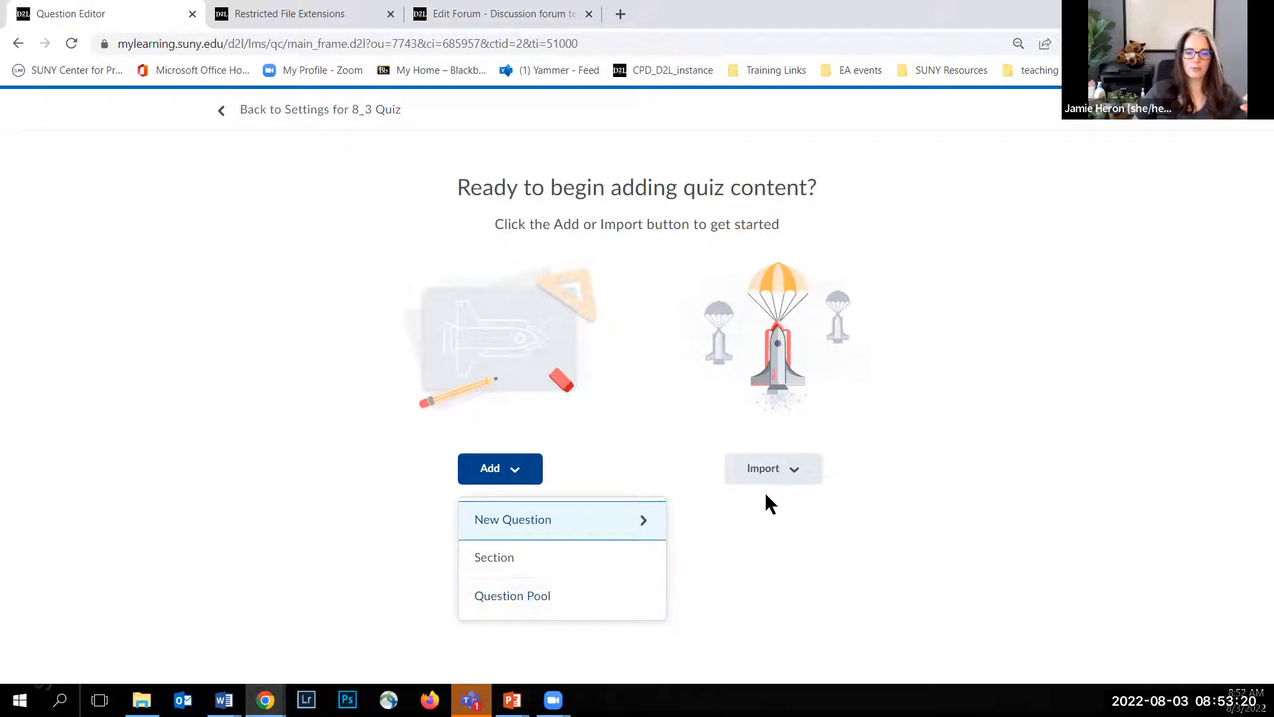
pyautogui.click(795, 475)
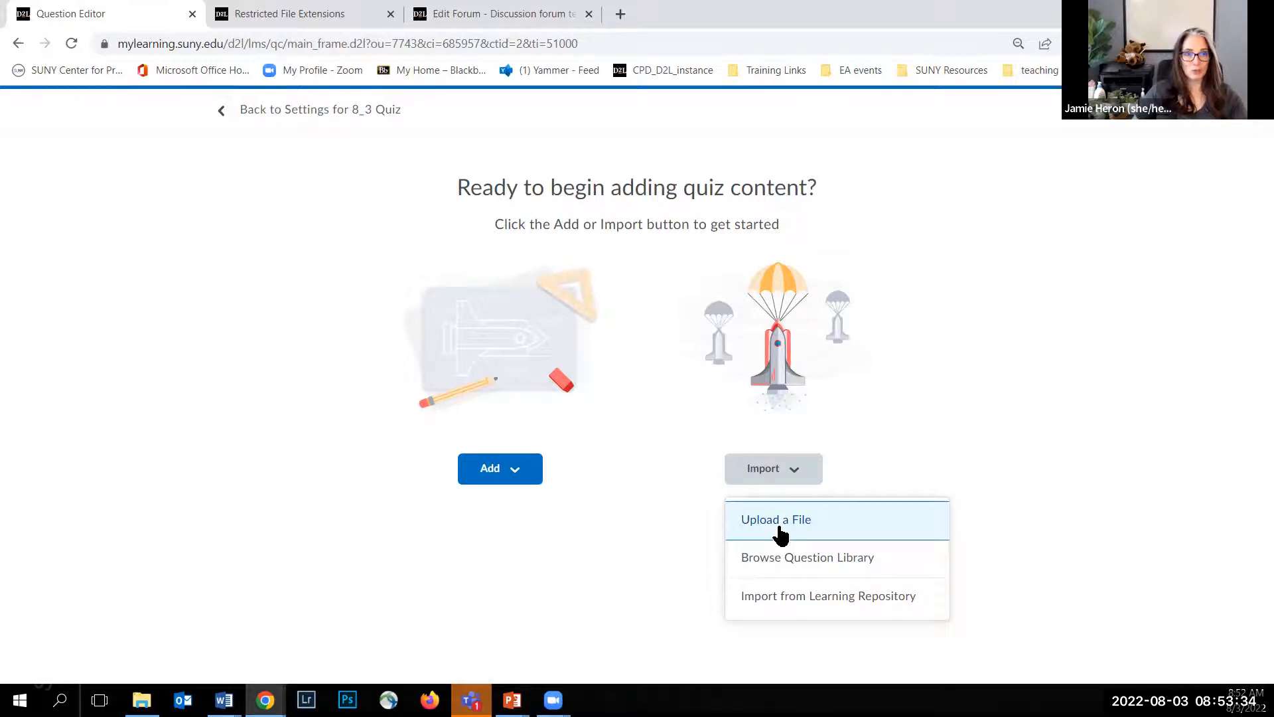
pyautogui.click(823, 571)
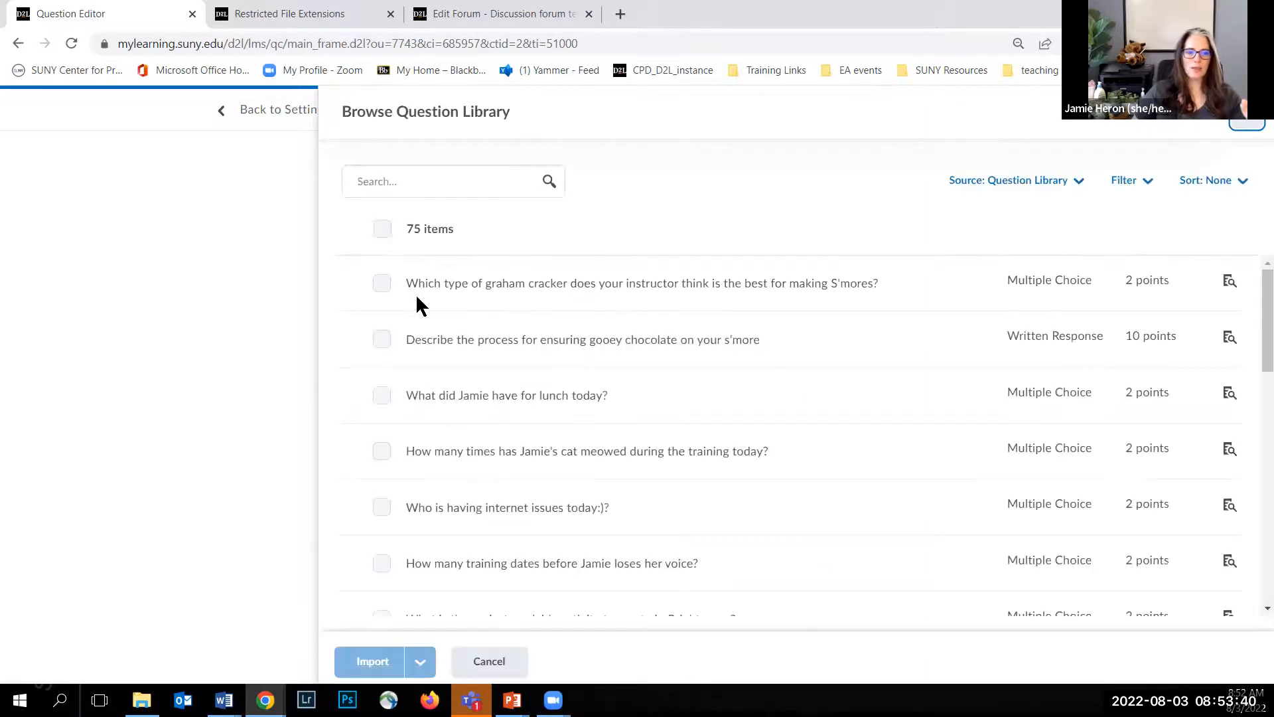
# Step: Expand the Scaled Webinars section and select its singing cat, food bowl and scaled webinars feedback questions
pyautogui.scroll(-10, 416, 295)
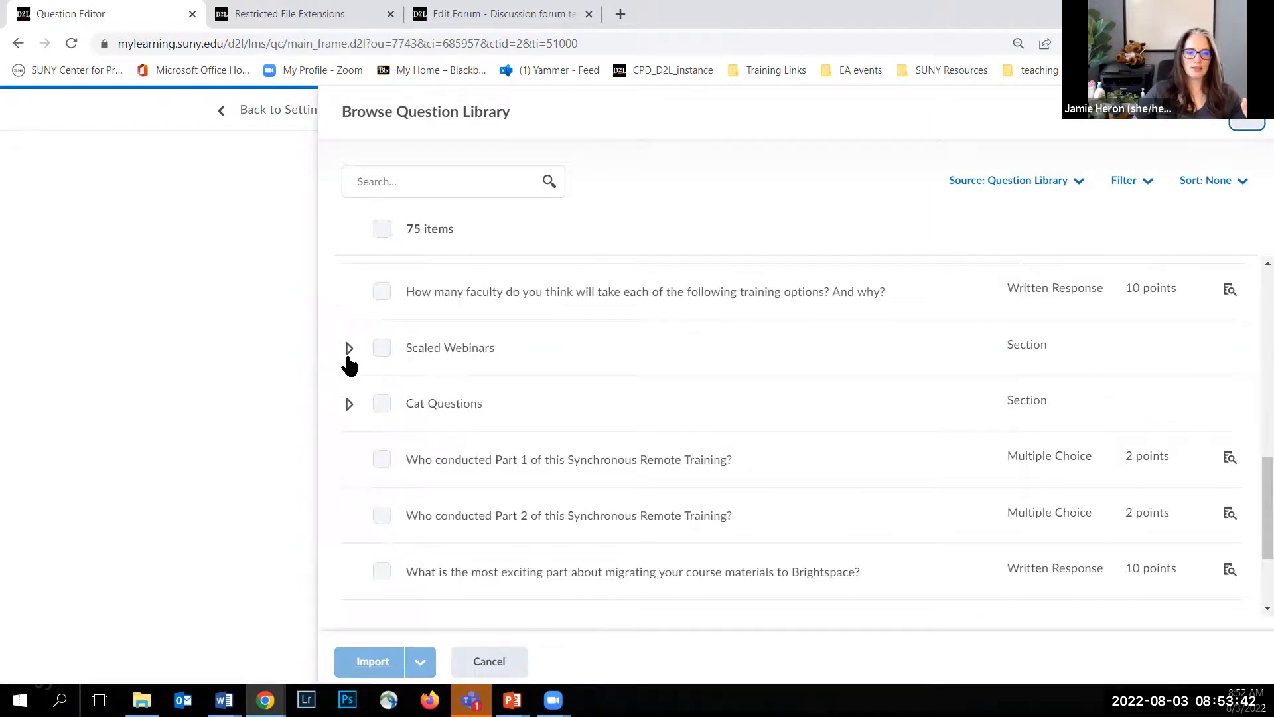
pyautogui.click(349, 351)
pyautogui.scroll(-1, 448, 375)
pyautogui.scroll(-15, 454, 371)
pyautogui.scroll(-10, 455, 373)
pyautogui.scroll(-3, 454, 368)
pyautogui.click(411, 346)
pyautogui.click(411, 401)
pyautogui.click(410, 457)
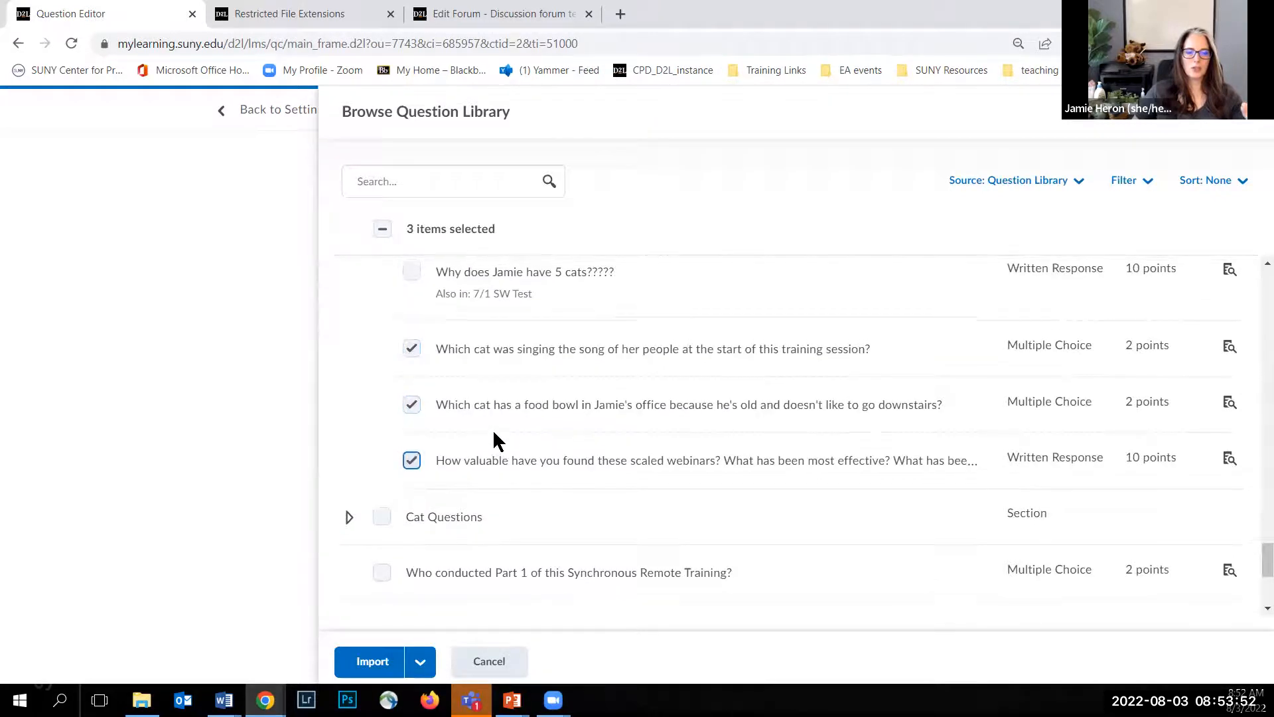
# Step: Import the three selected questions into the quiz and return to the quiz settings
pyautogui.scroll(1, 500, 409)
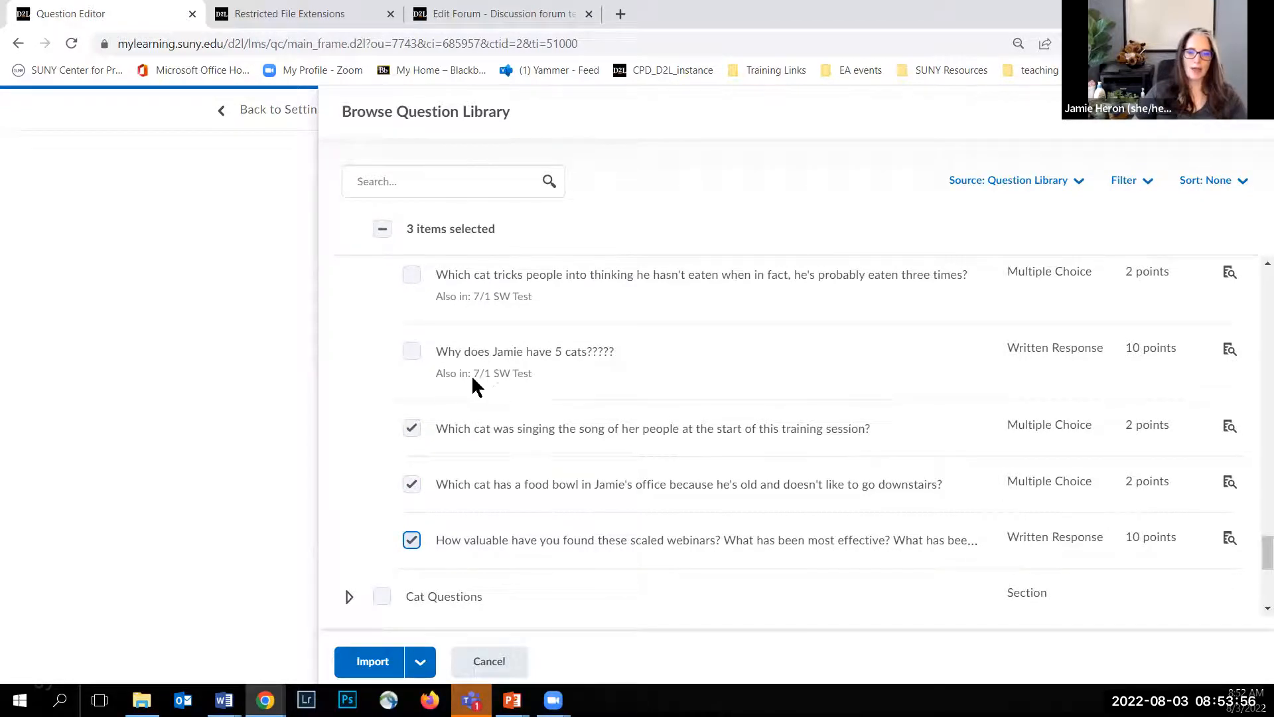
pyautogui.scroll(1, 495, 382)
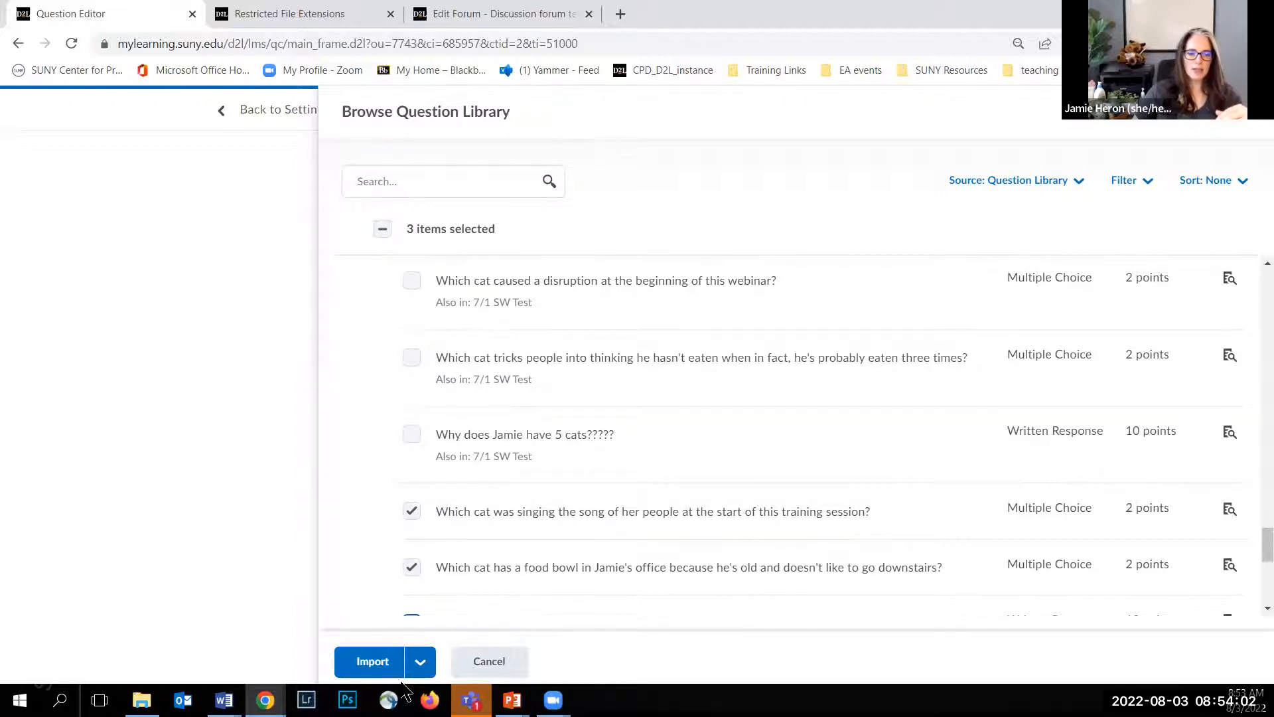
pyautogui.click(420, 663)
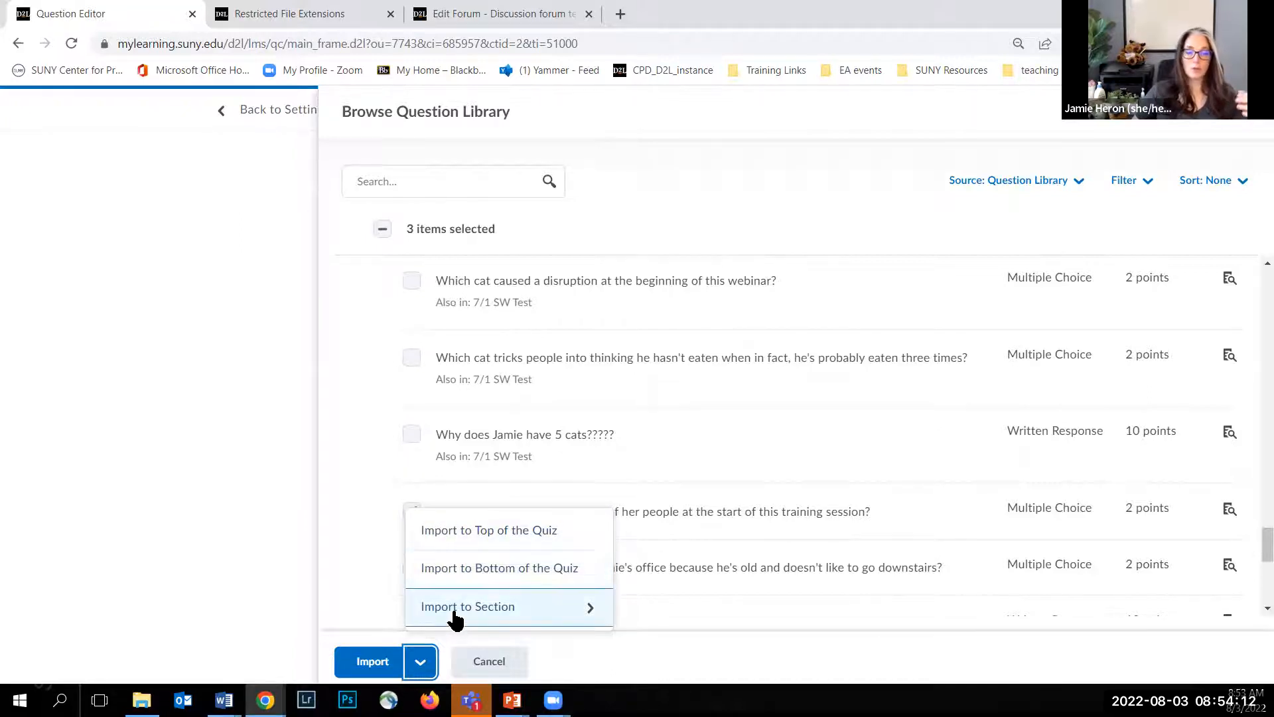
pyautogui.click(357, 658)
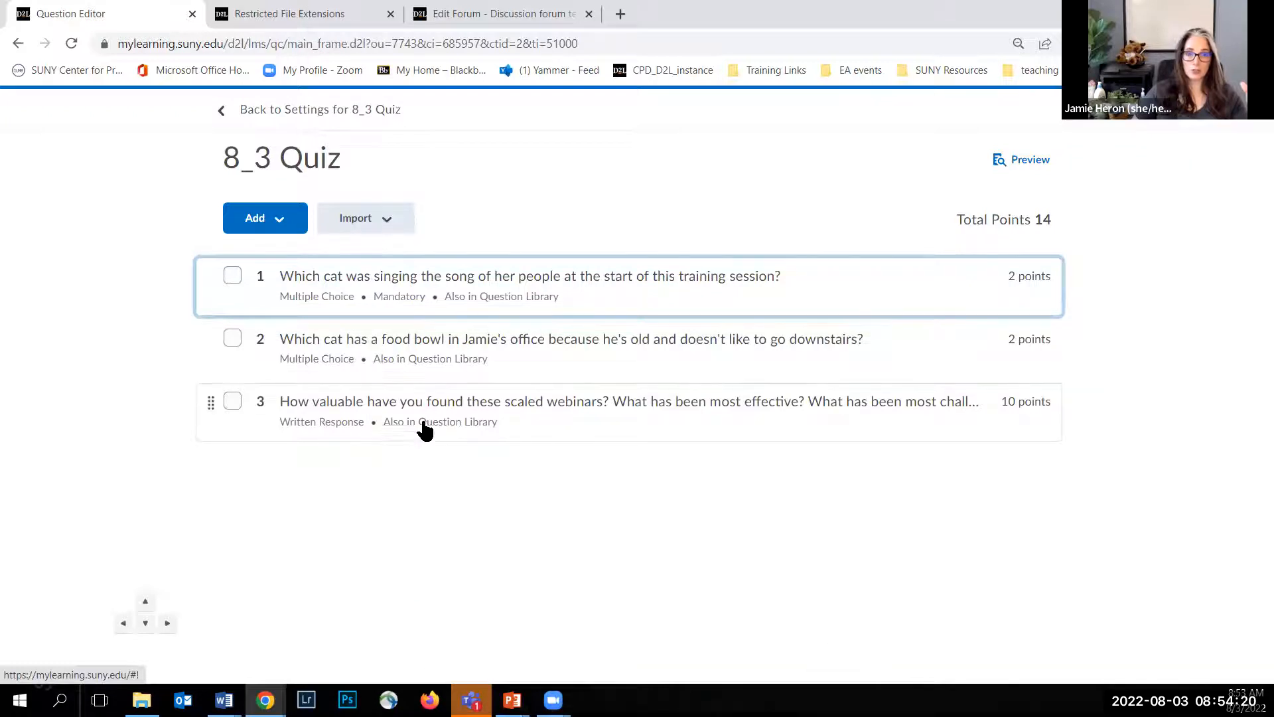
pyautogui.doubleClick(1043, 219)
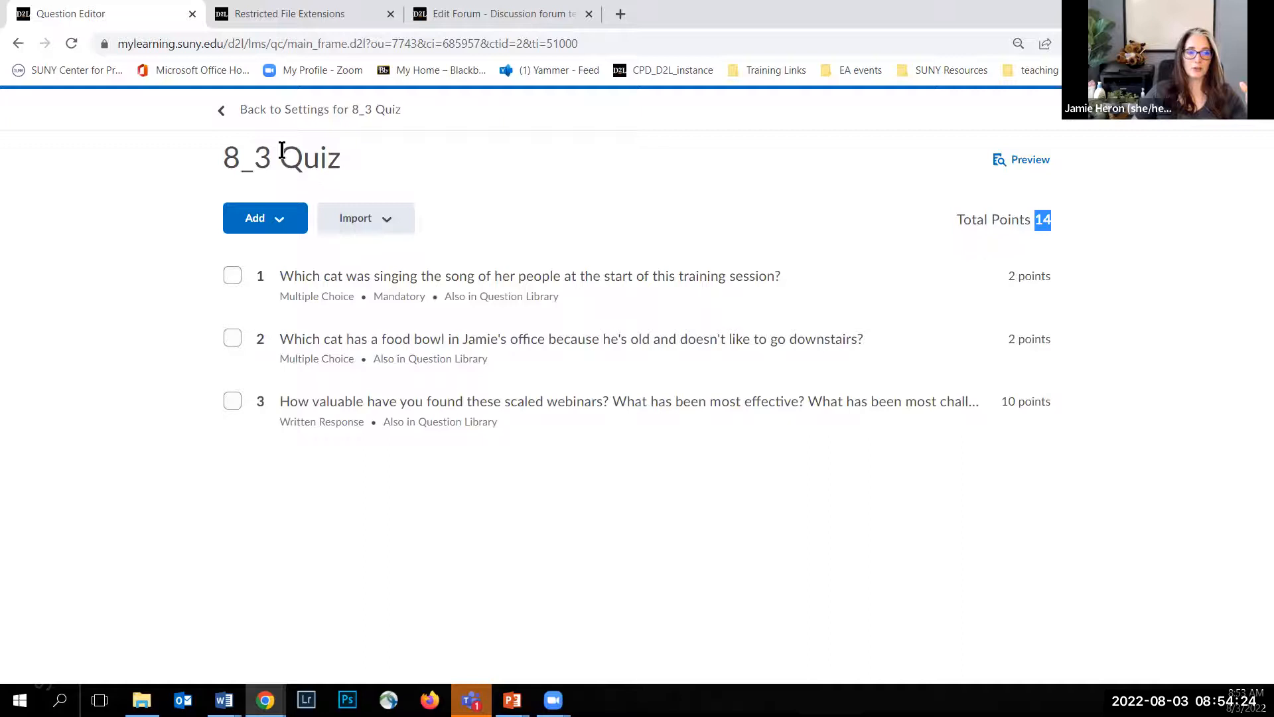
pyautogui.click(277, 111)
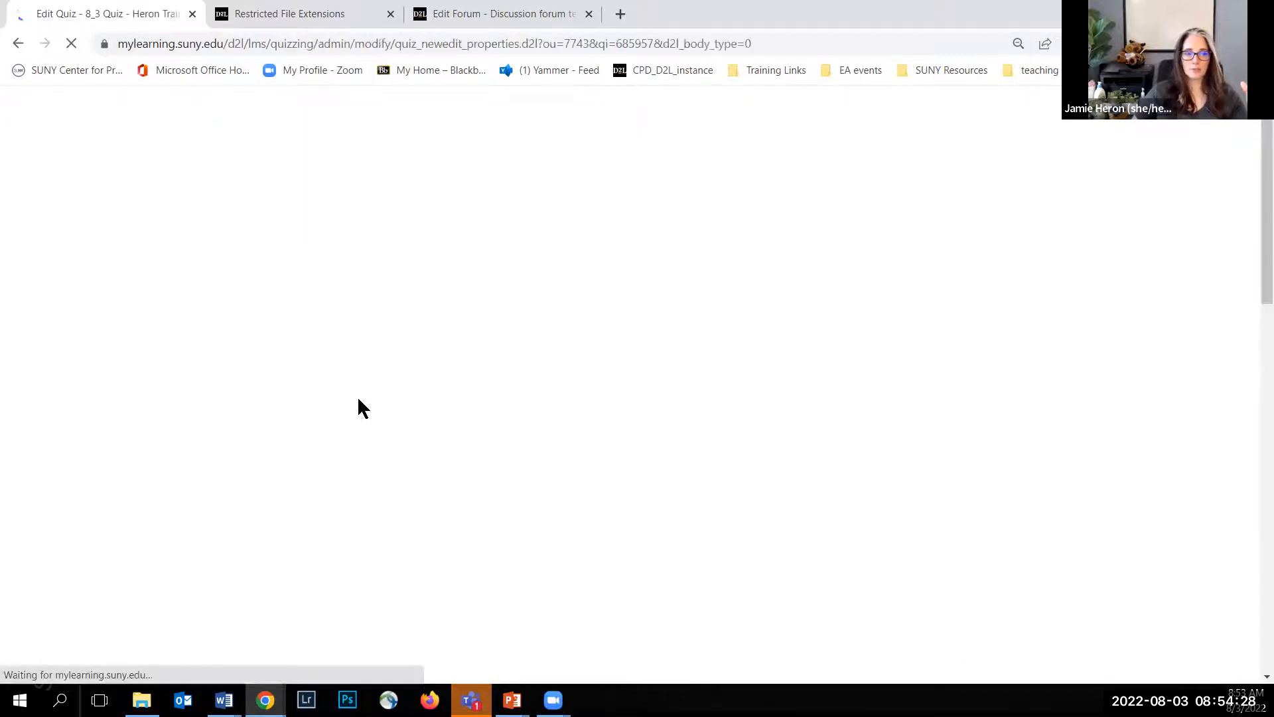
# Step: Apply 1 question per page and turn on shuffling of questions at the quiz level
pyautogui.scroll(-4, 147, 366)
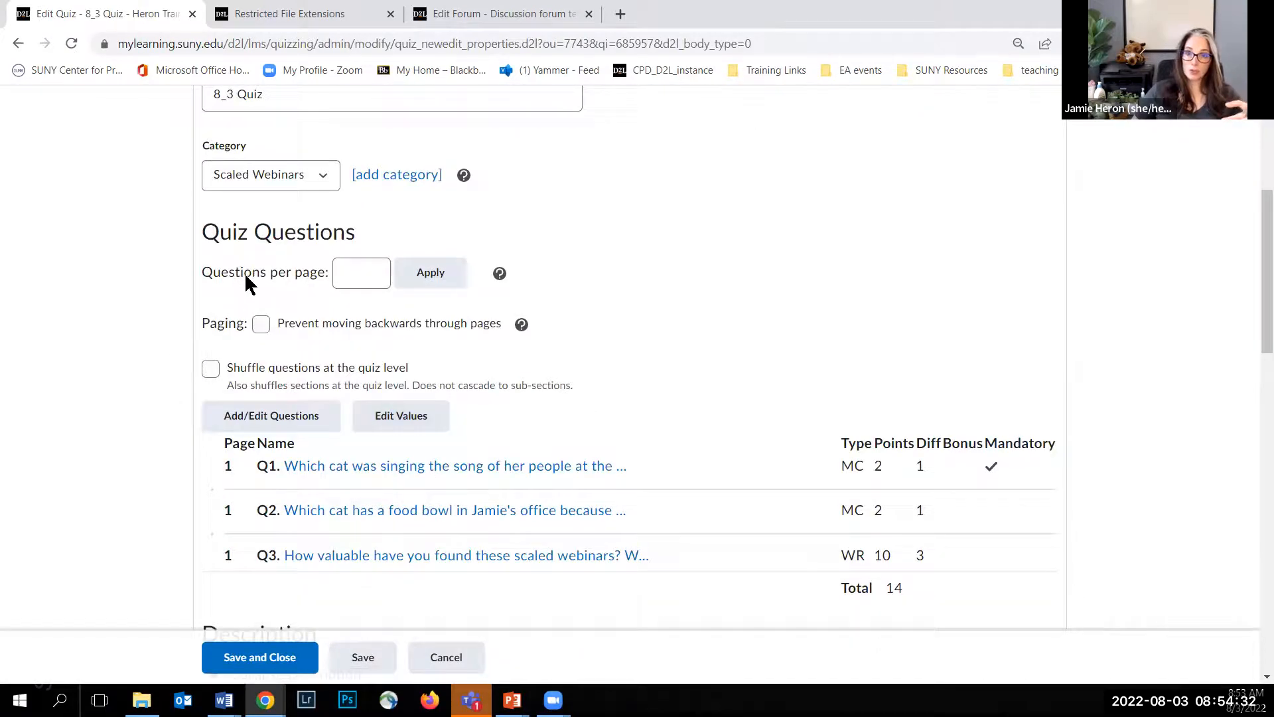
pyautogui.click(344, 273)
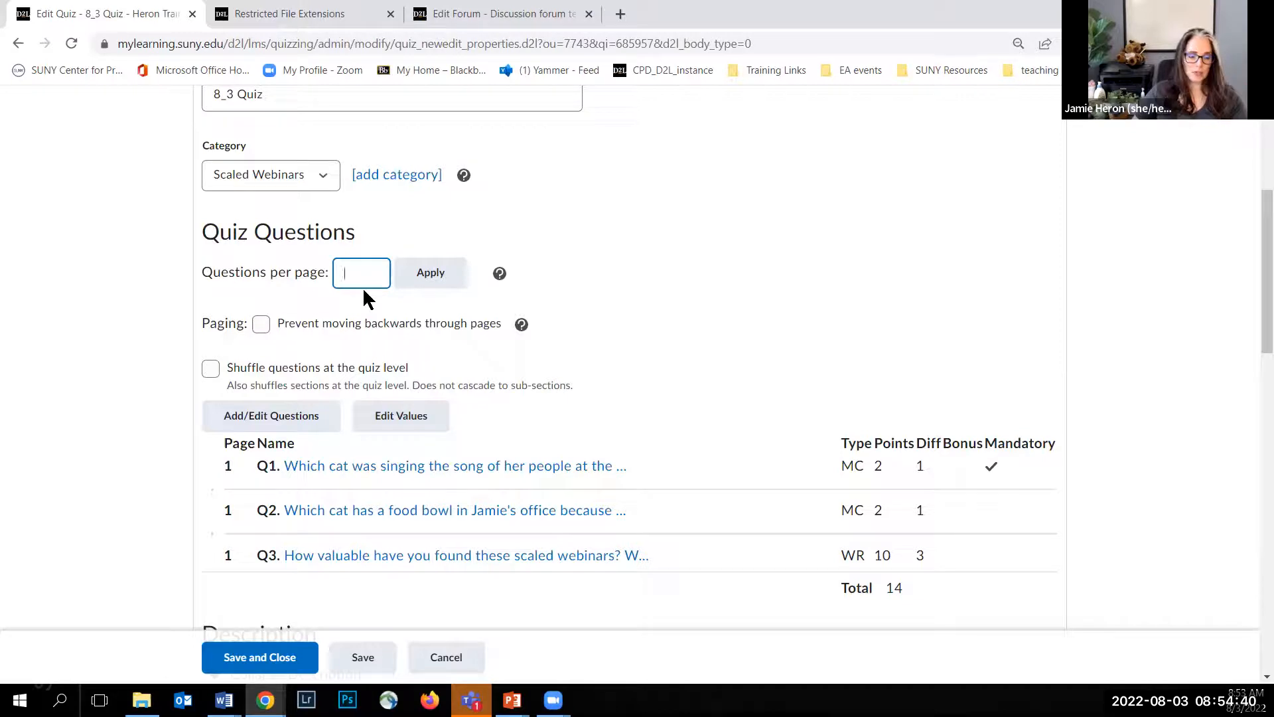
pyautogui.write('1')
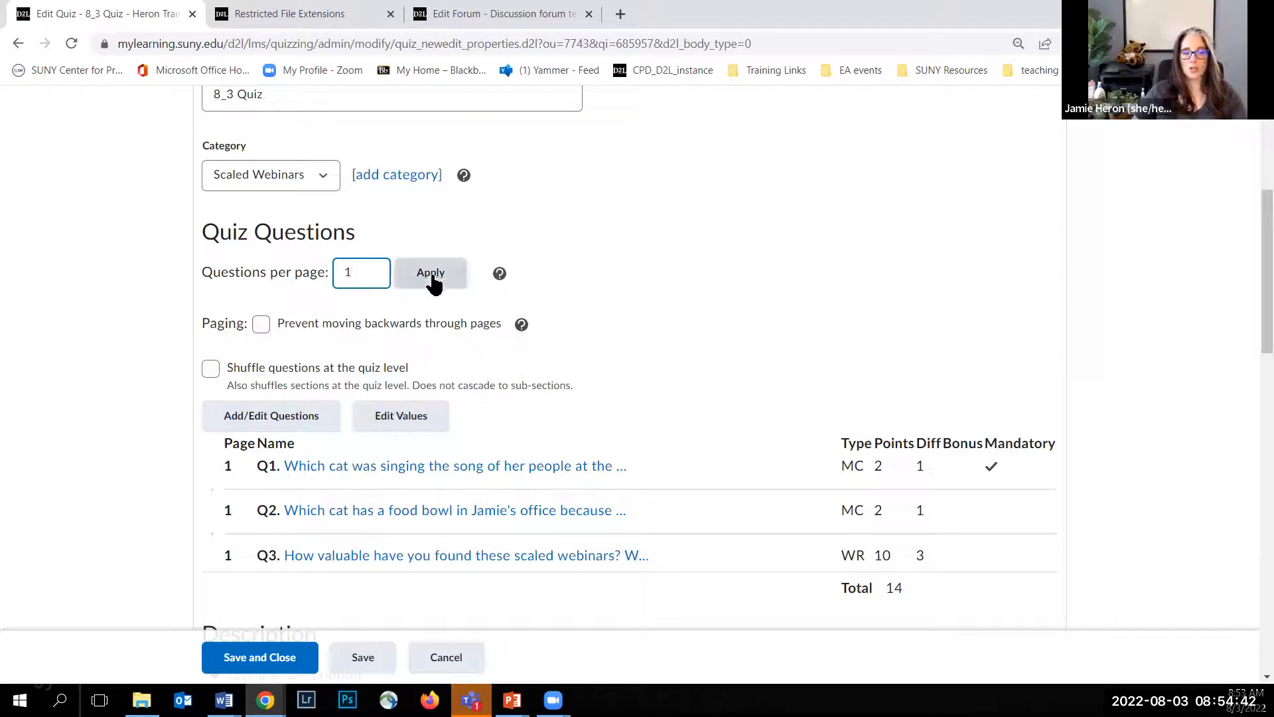
pyautogui.click(431, 276)
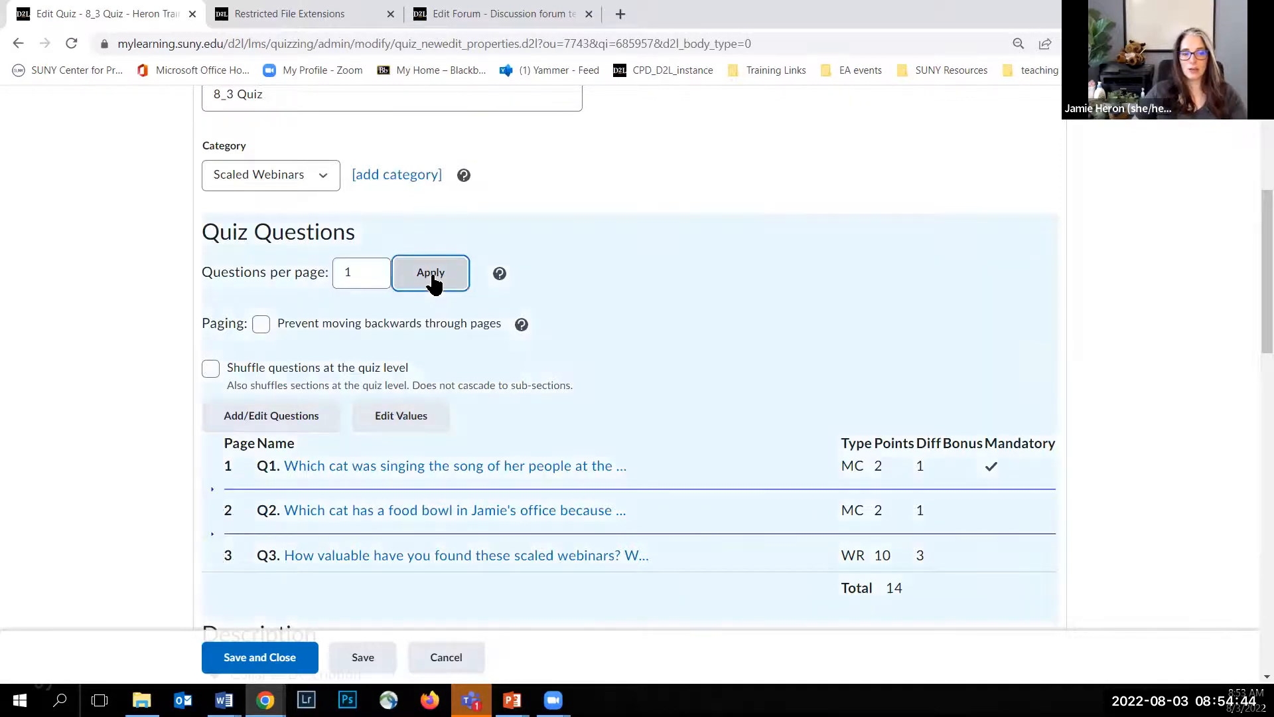
pyautogui.click(262, 329)
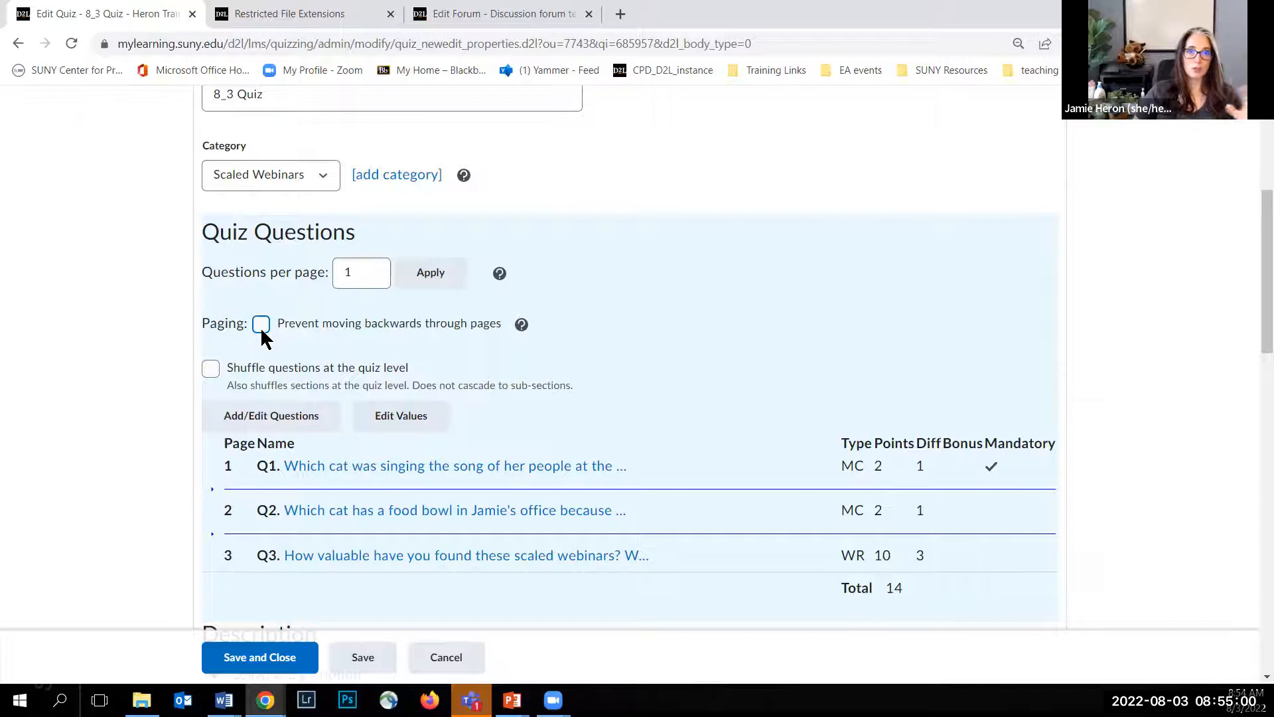
pyautogui.click(210, 370)
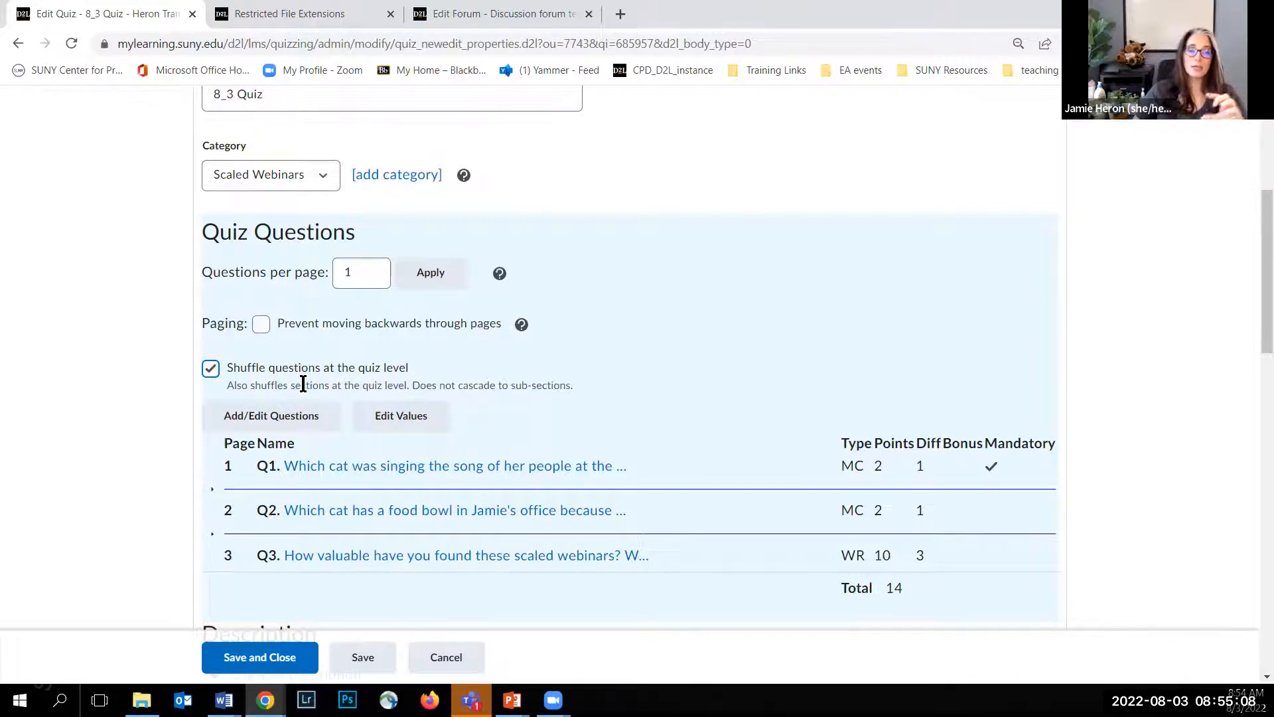
# Step: Turn on the quiz description and start it with the Heading 1 line "Before you begin your exam:"
pyautogui.scroll(-5, 138, 323)
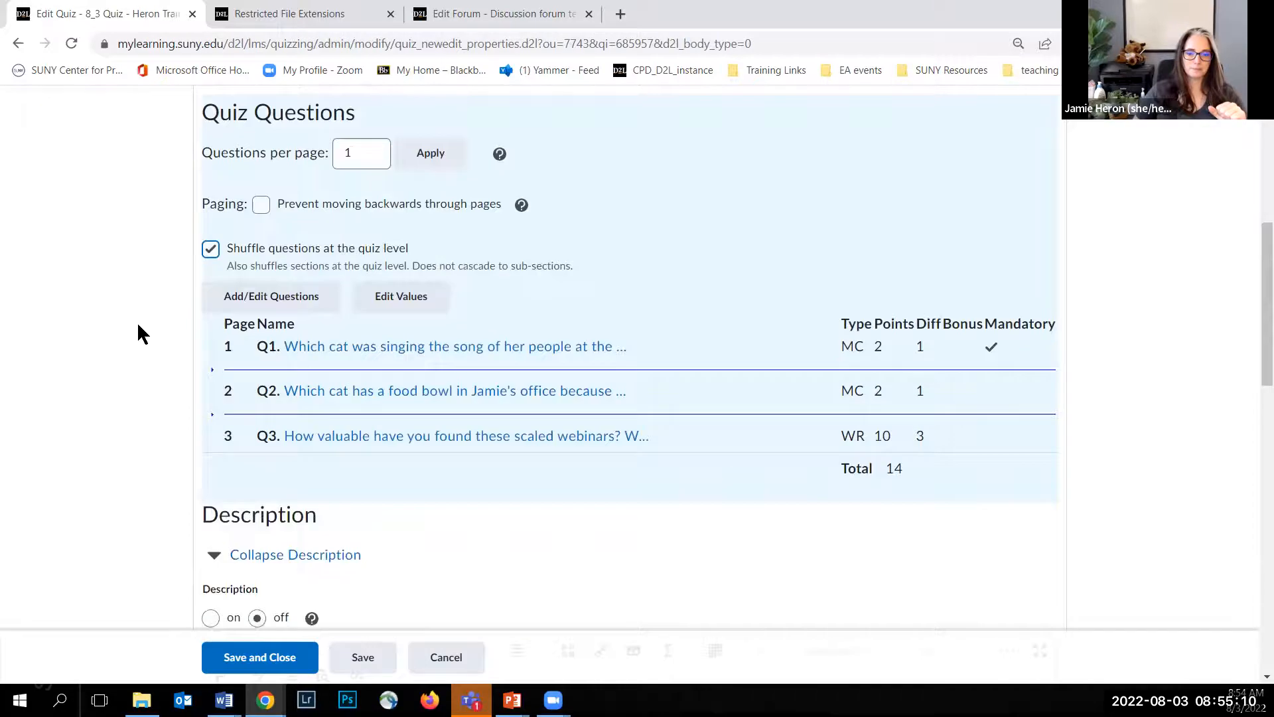
pyautogui.scroll(-1, 138, 319)
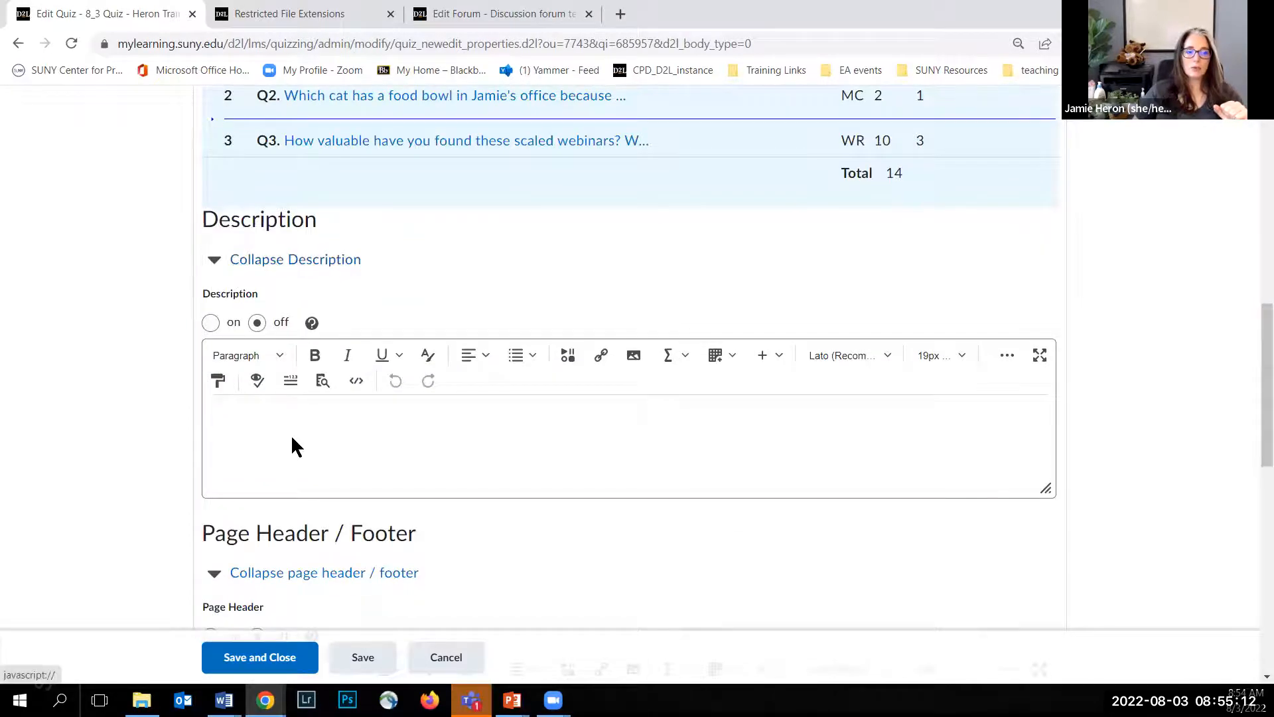
pyautogui.click(210, 322)
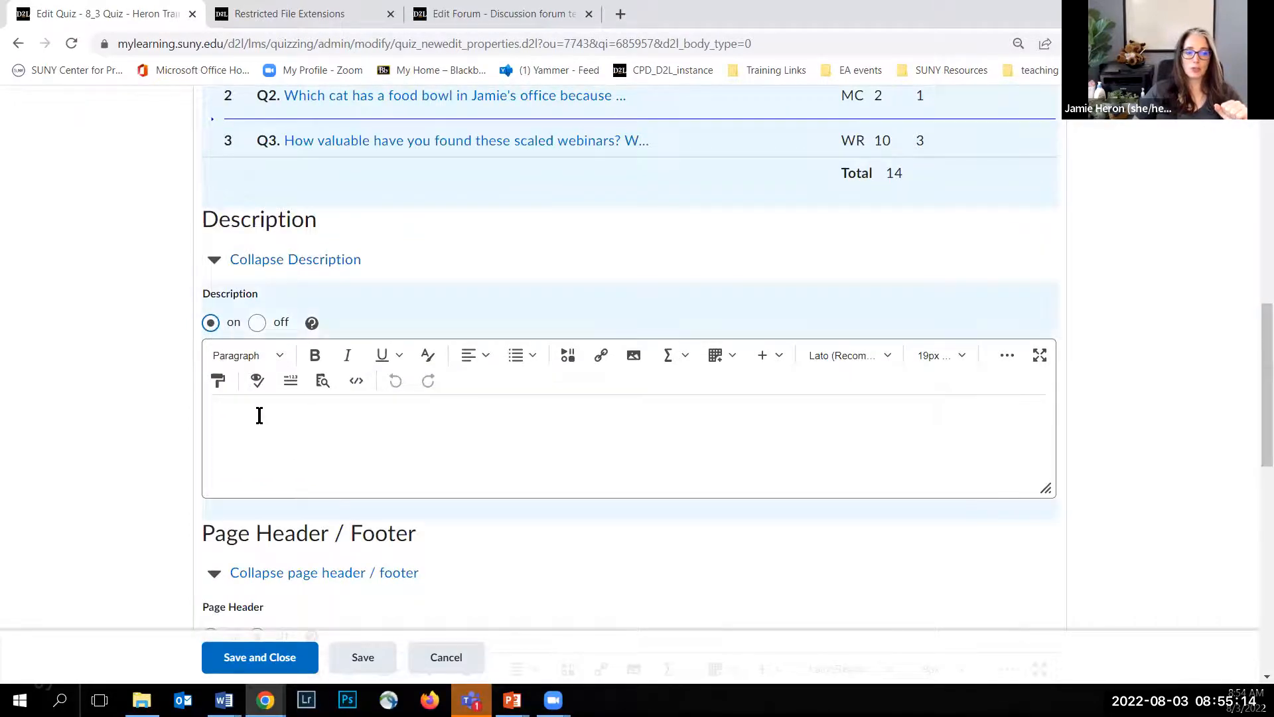
pyautogui.click(264, 409)
pyautogui.click(262, 356)
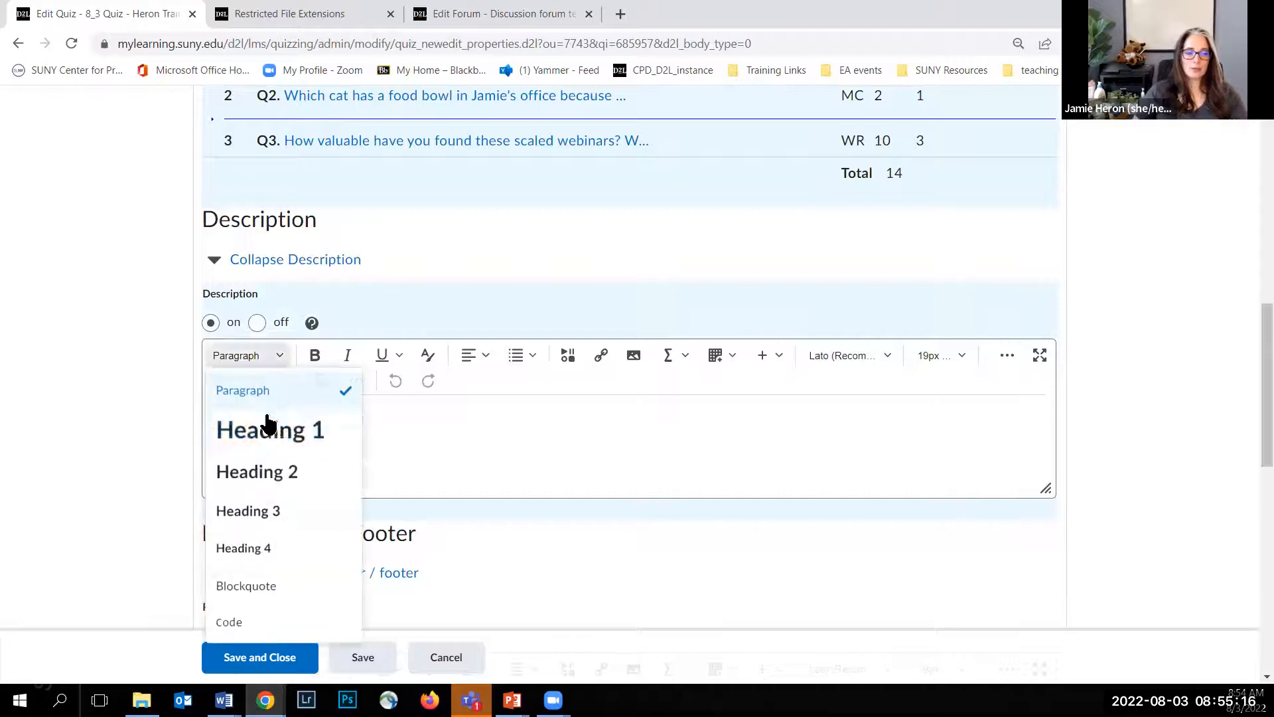
pyautogui.click(267, 438)
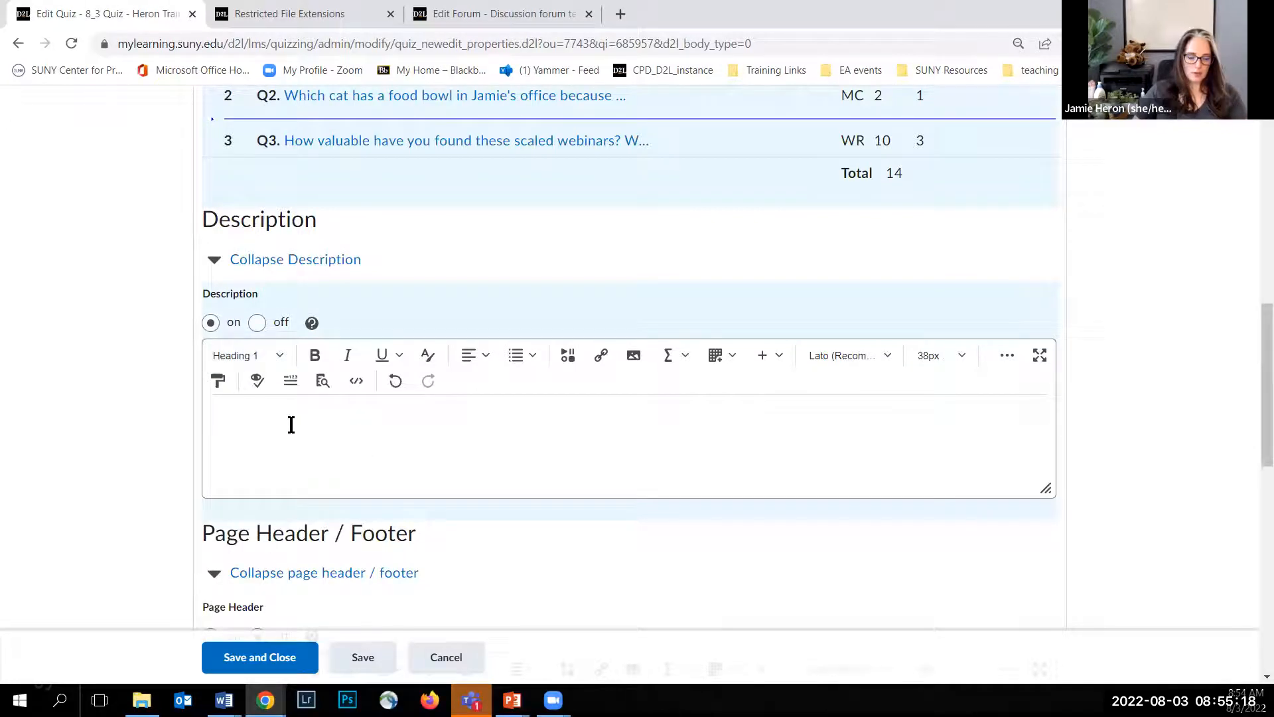
pyautogui.write('Before you ')
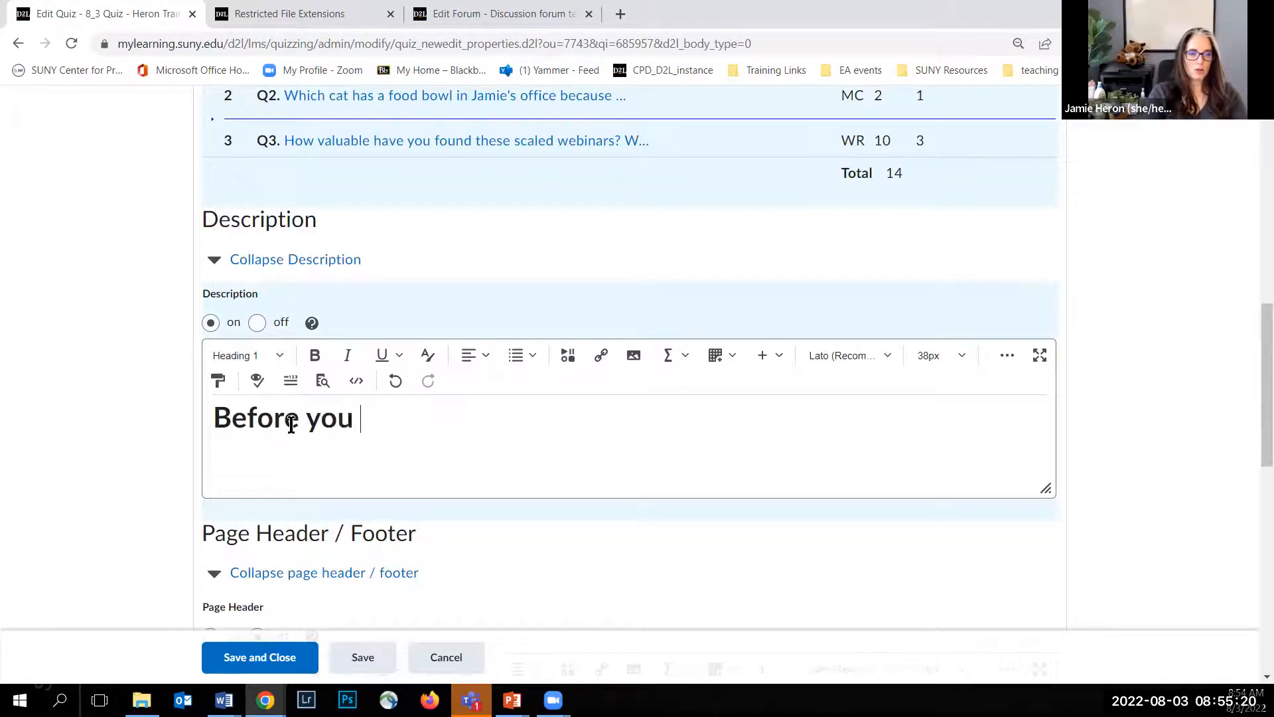
pyautogui.write('begin your exam:')
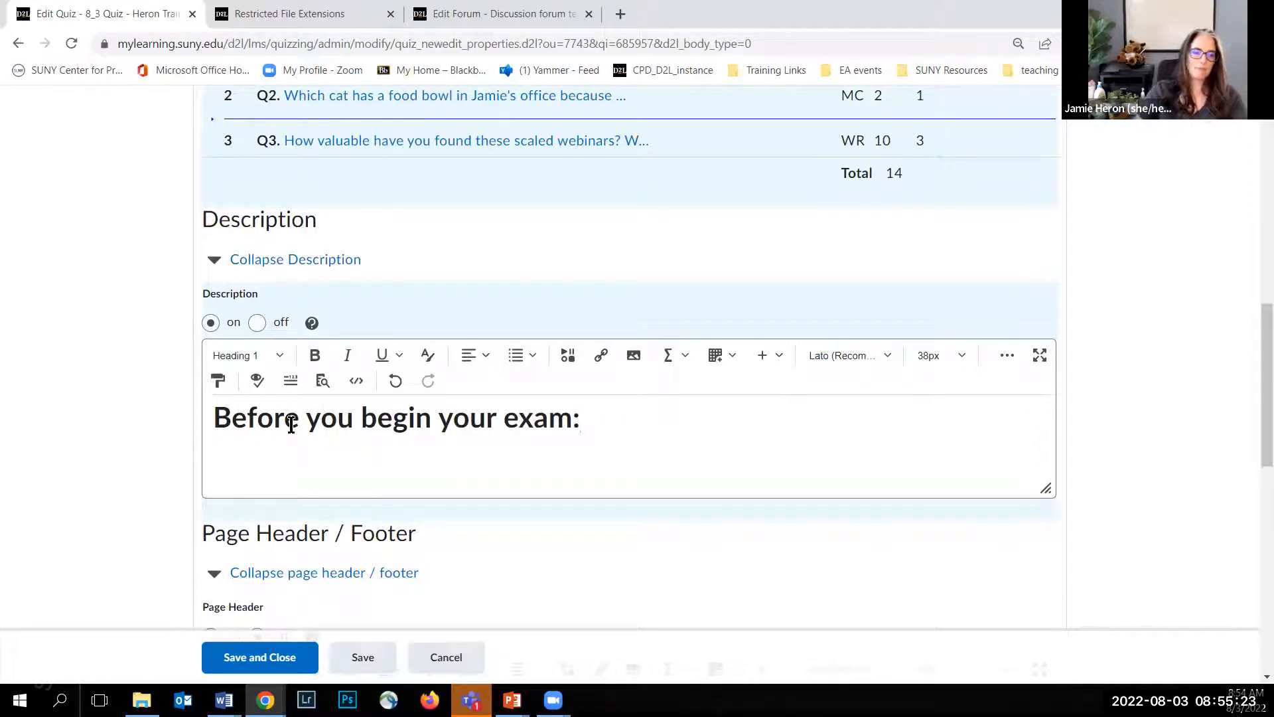
pyautogui.press('Return')
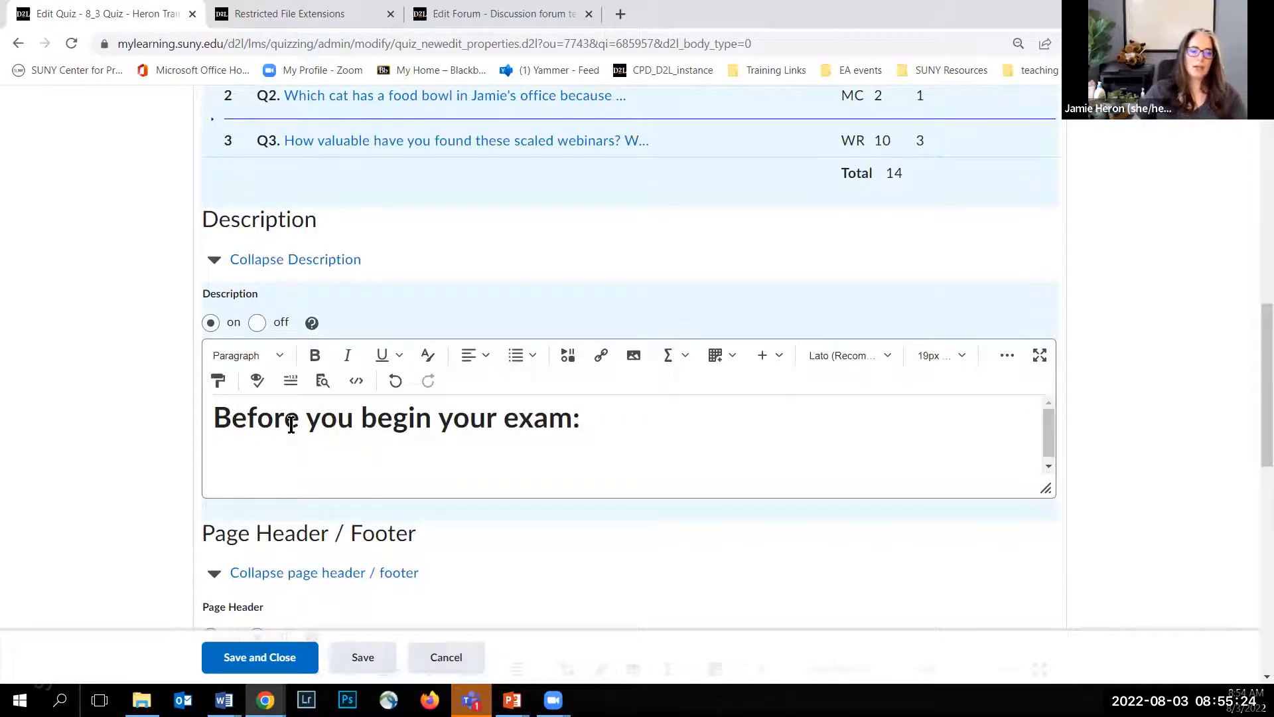
# Step: Add the paragraph "Write down the phone number for the SUNY Online Help Desk..." below the description heading
pyautogui.write('W')
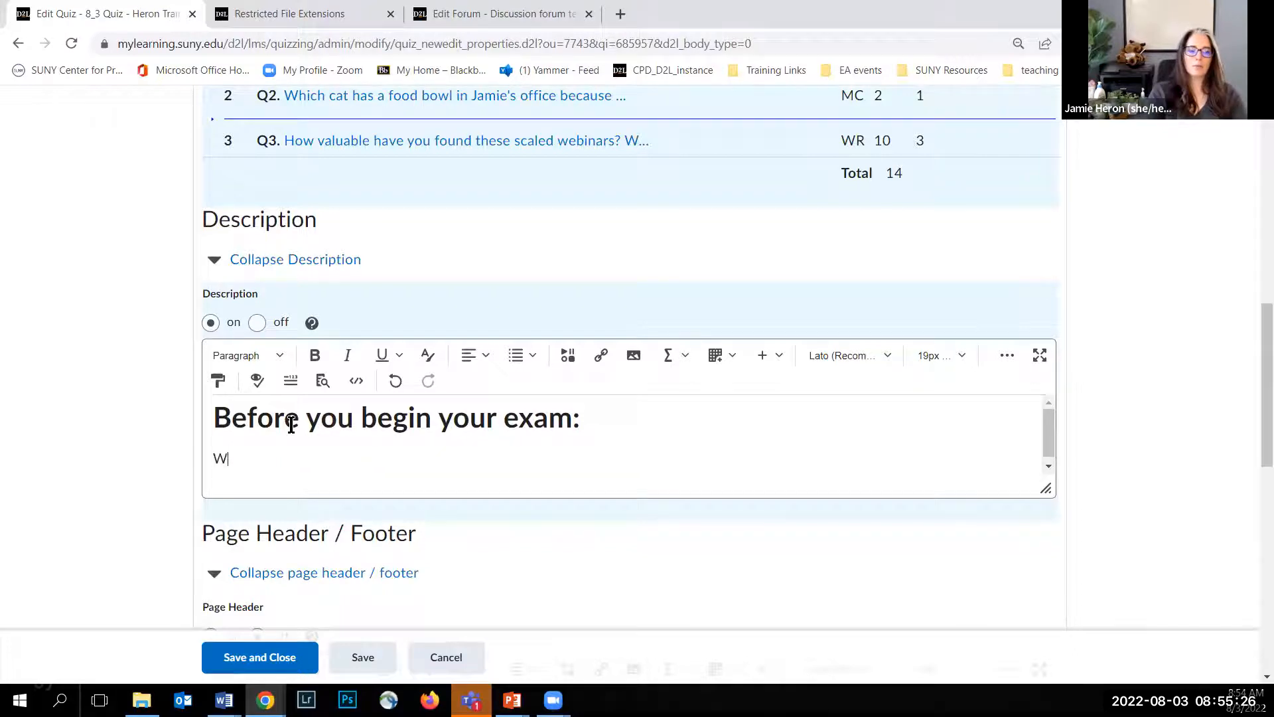
pyautogui.write('rite down the phone numbe')
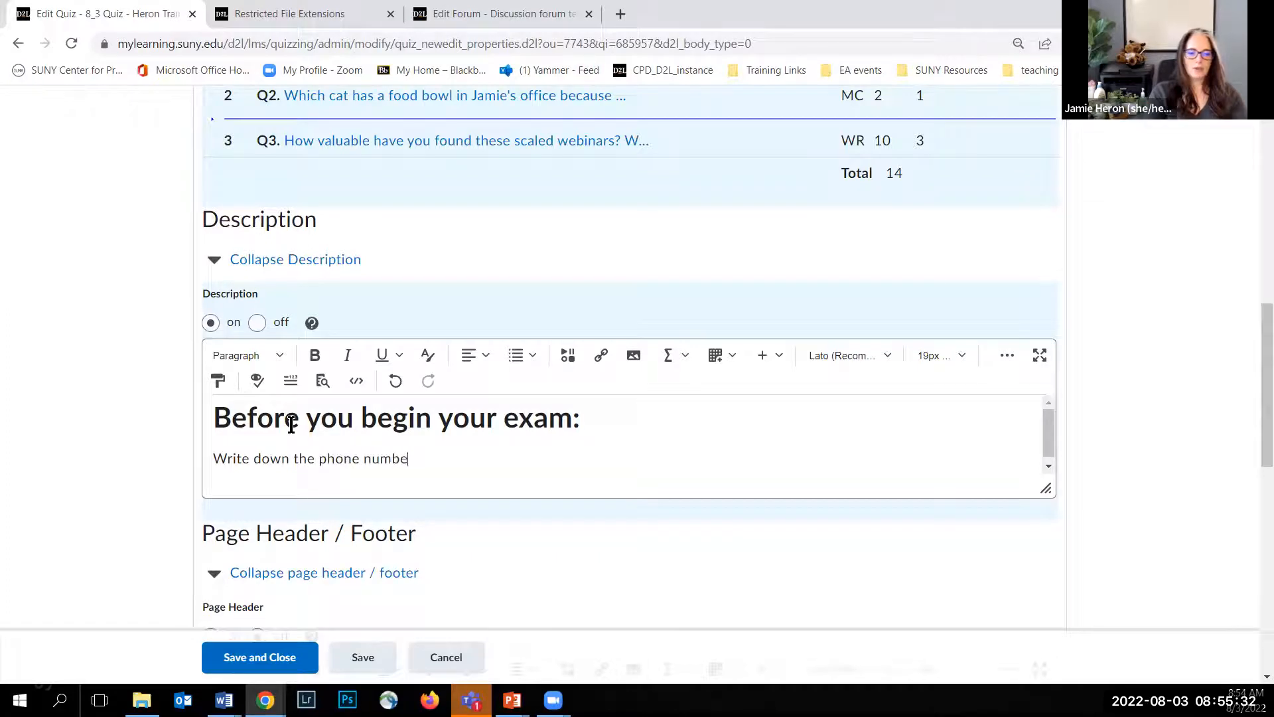
pyautogui.write('r for the SUNY Online')
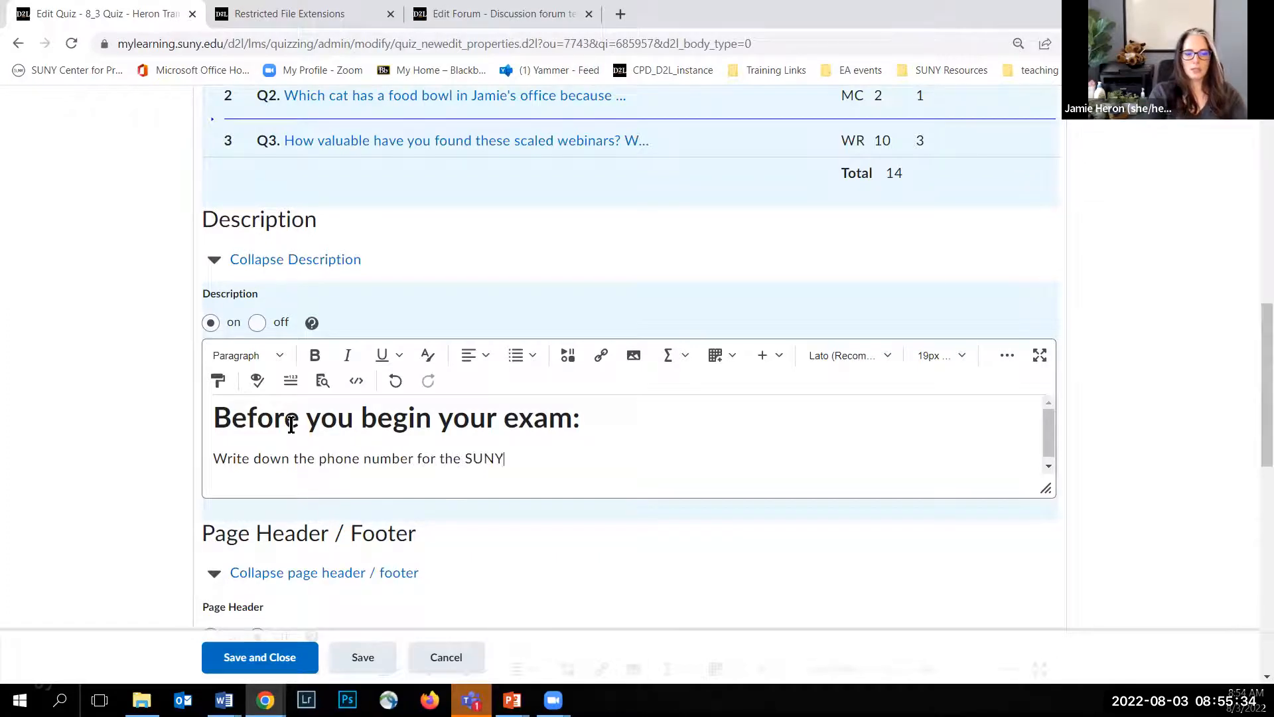
pyautogui.write('p D')
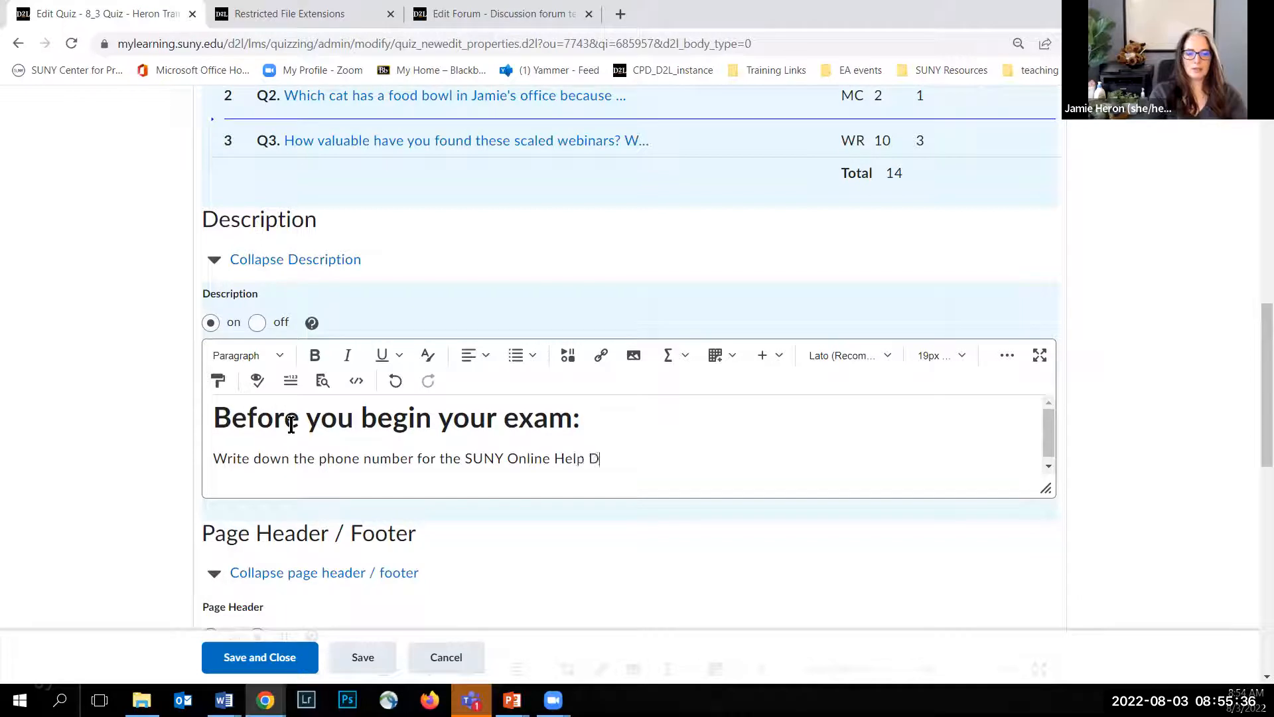
pyautogui.write('esk...')
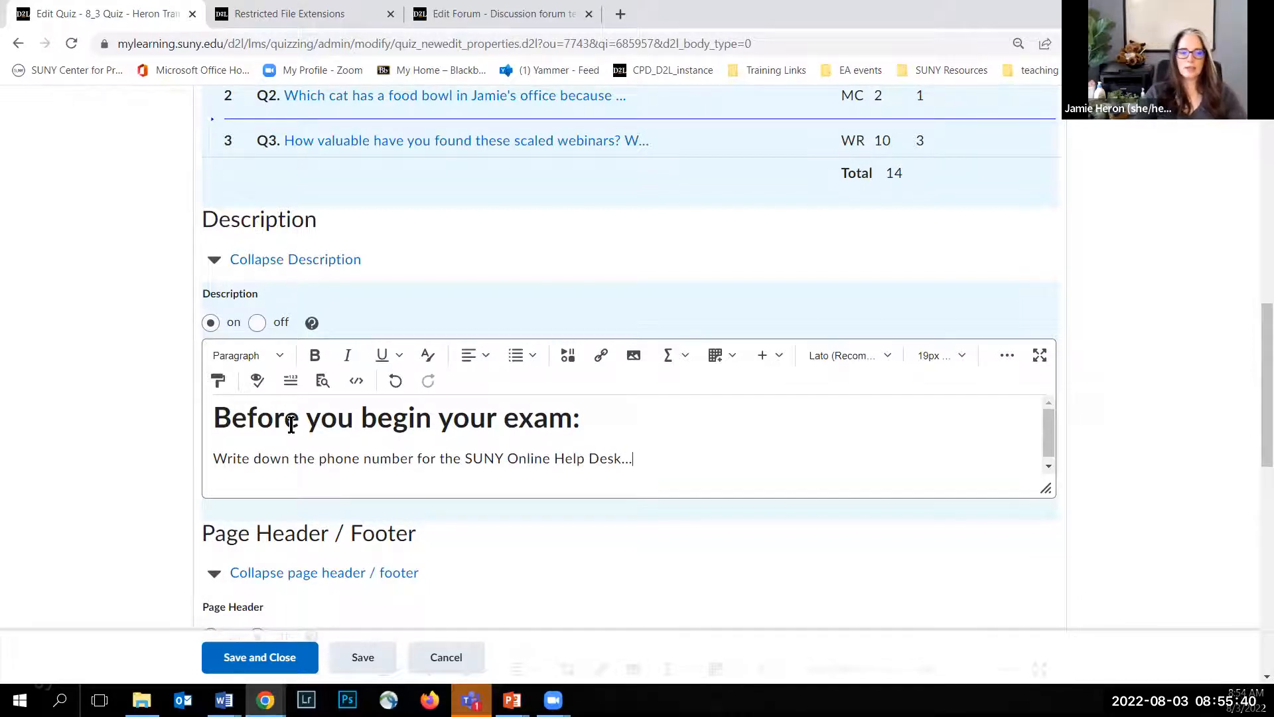
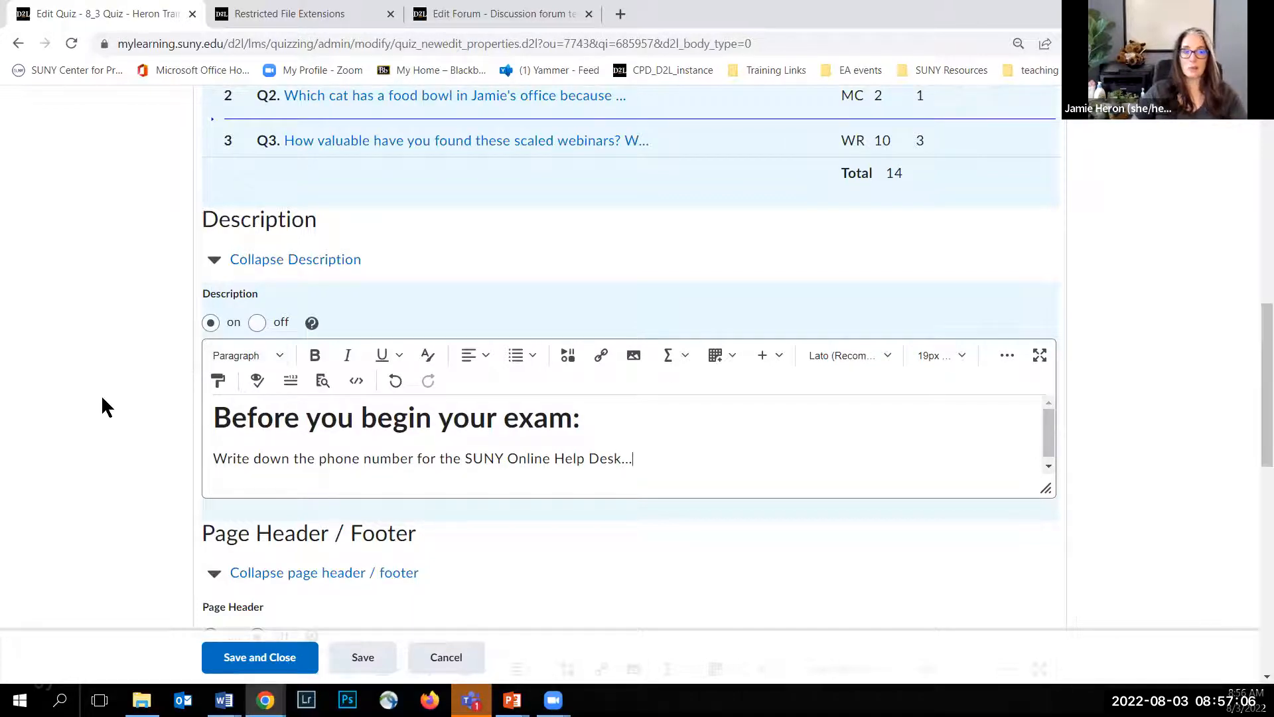
# Step: Open the quiz's restrictions and make the quiz visible to users
pyautogui.scroll(-7, 101, 394)
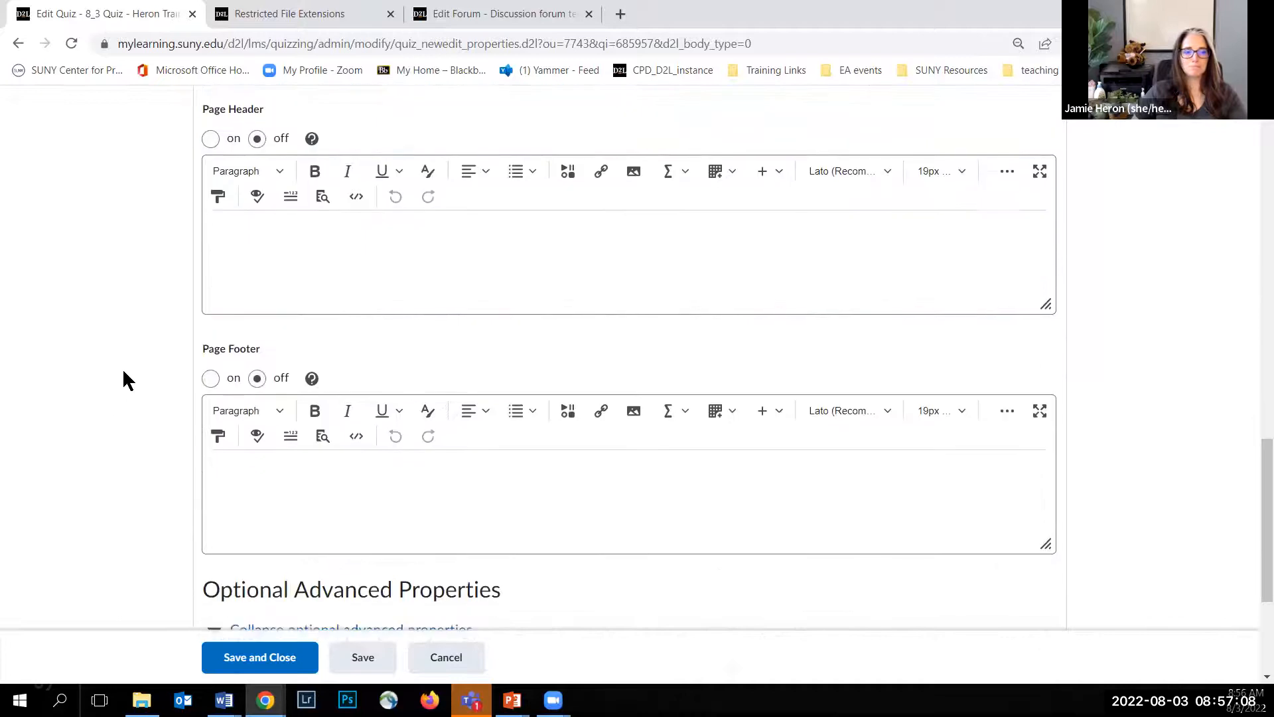
pyautogui.scroll(1, 272, 226)
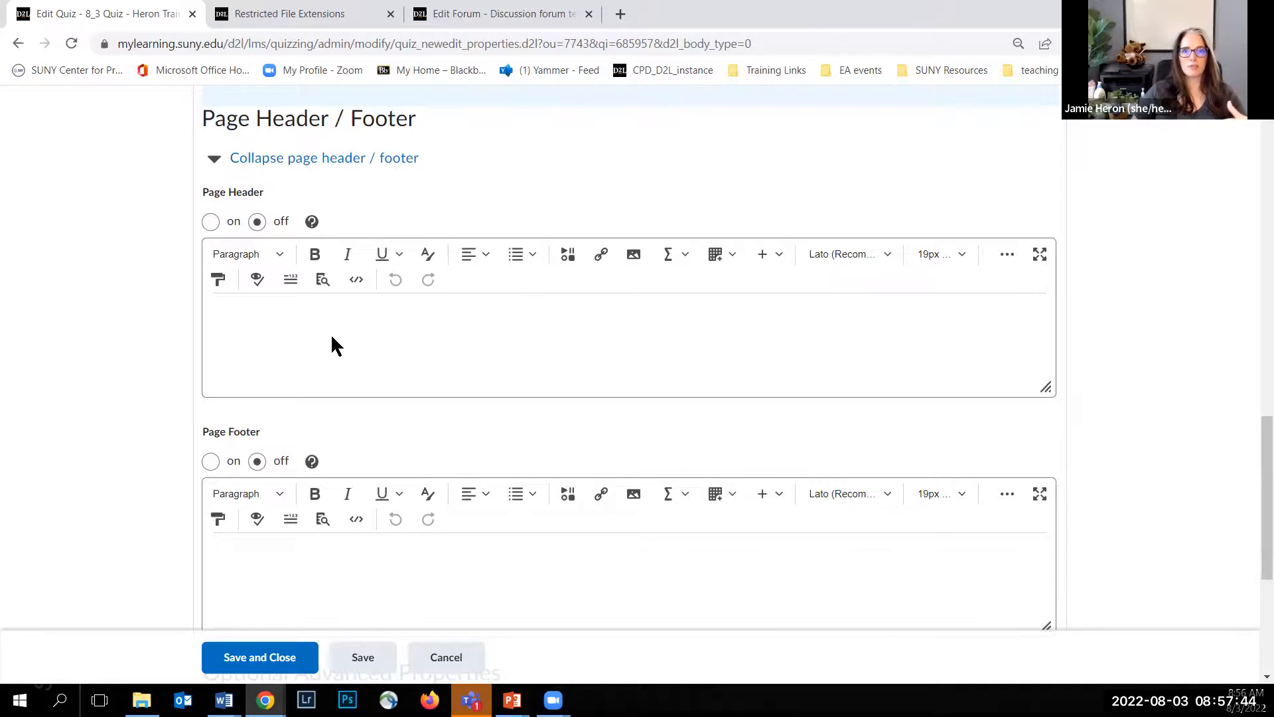
pyautogui.scroll(10, 330, 333)
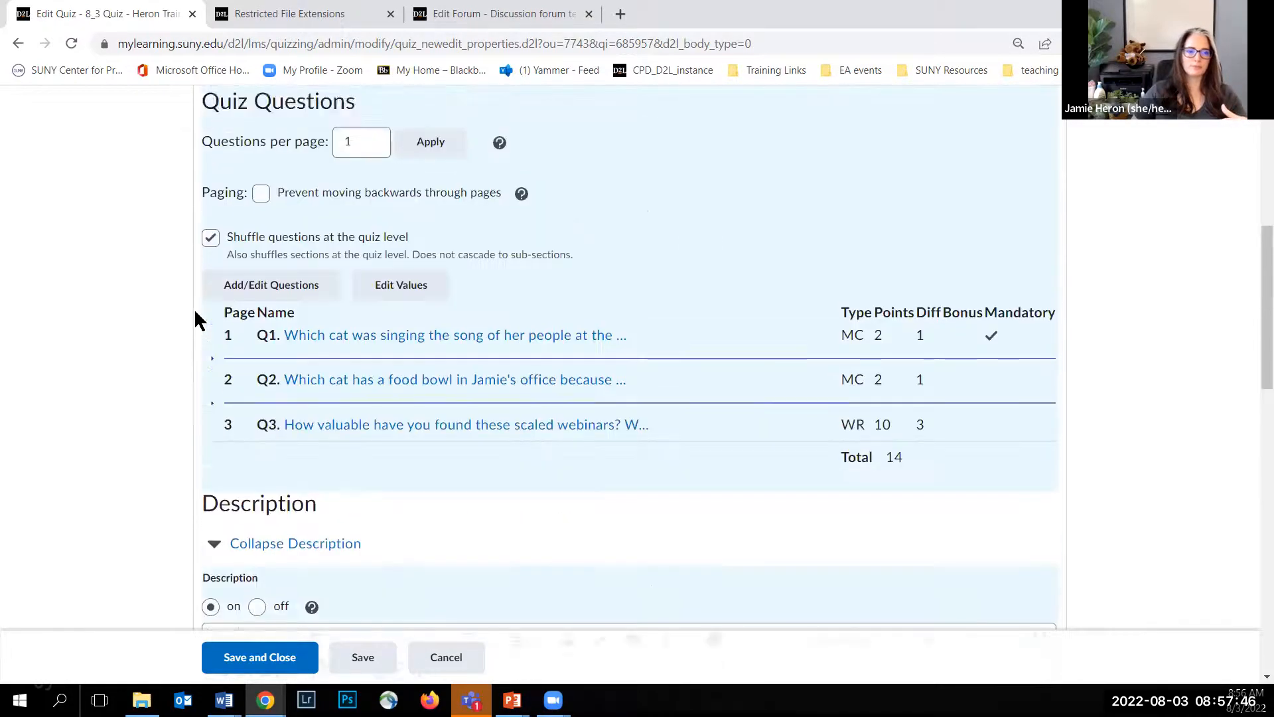
pyautogui.scroll(5, 196, 319)
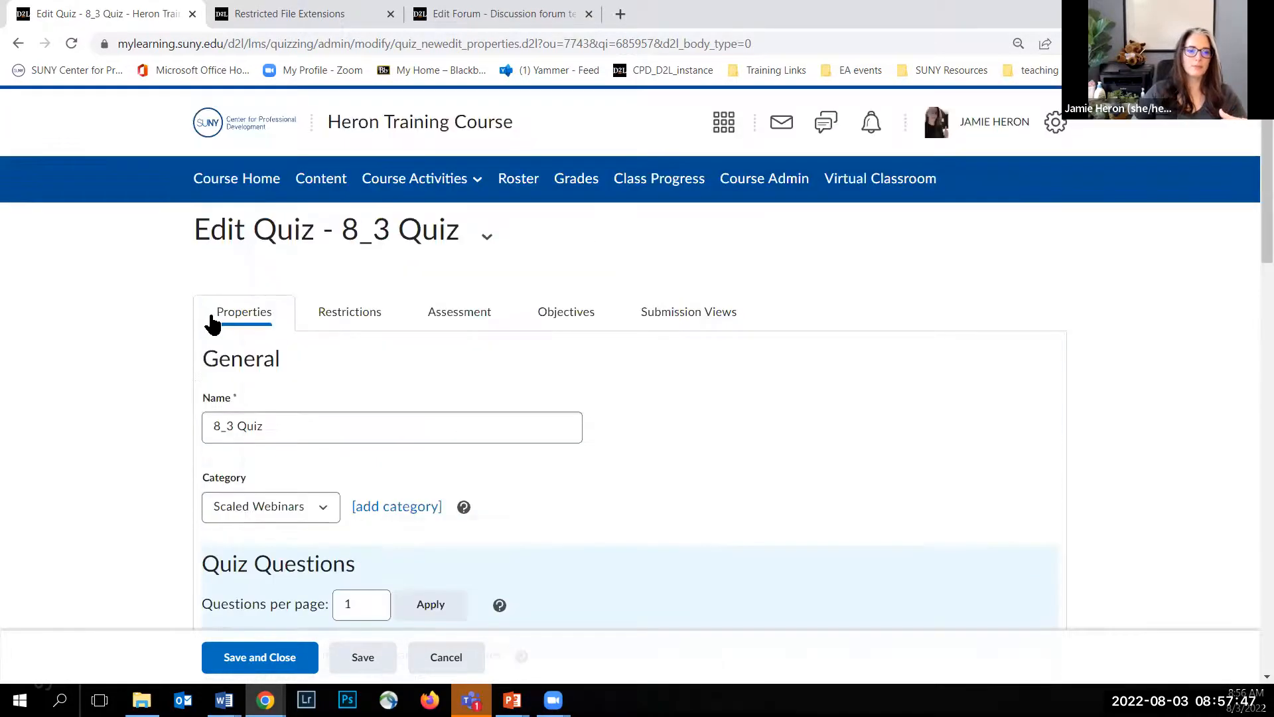
pyautogui.click(340, 319)
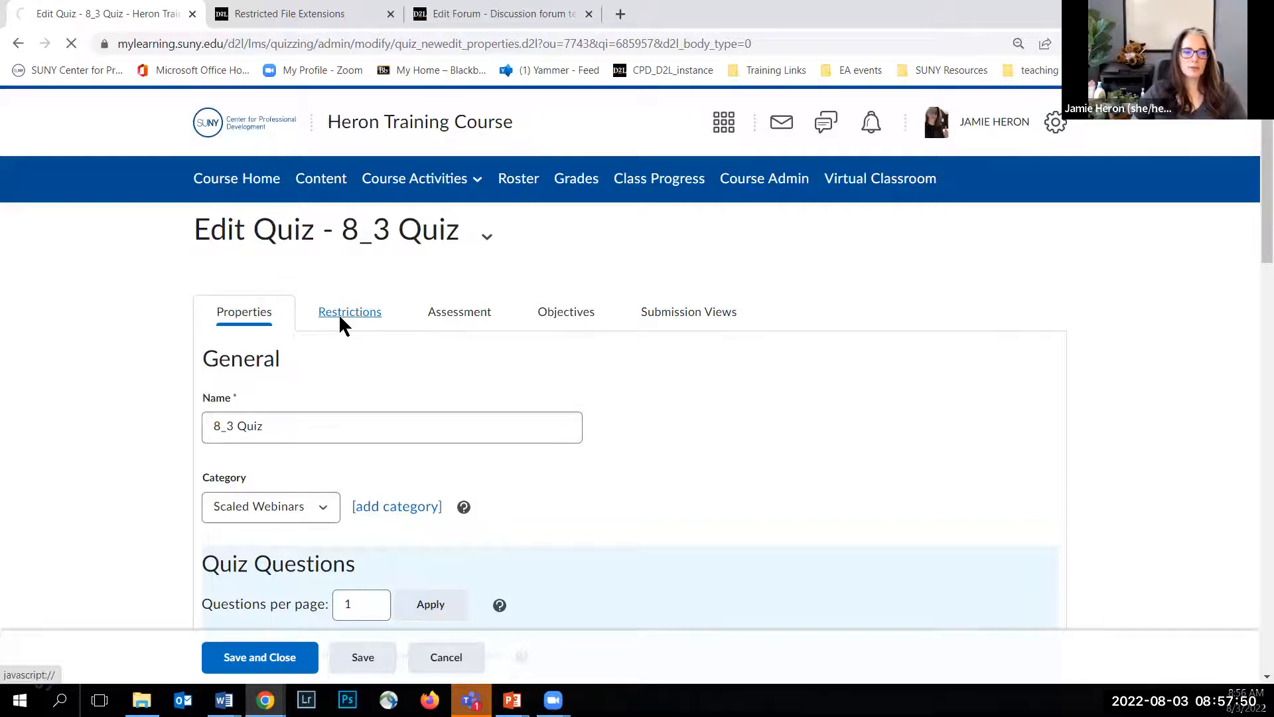
pyautogui.scroll(-1, 112, 315)
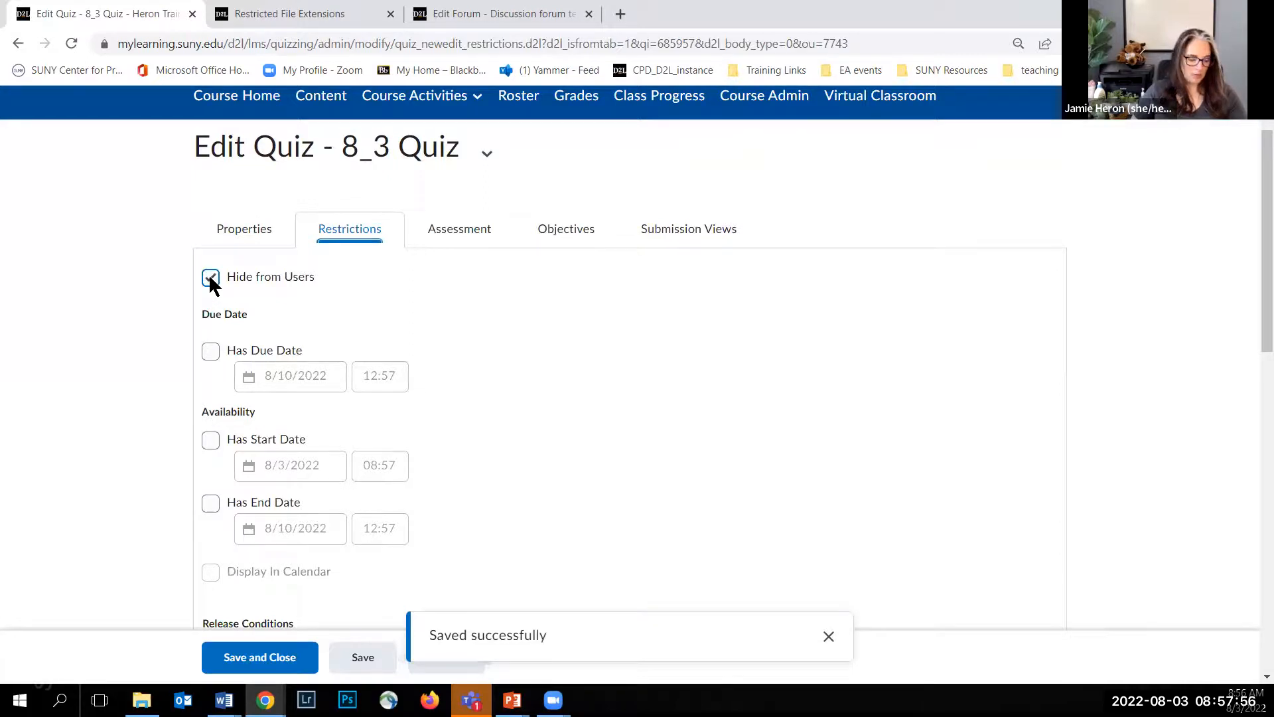
pyautogui.click(211, 279)
# Step: Give the quiz a due date of 9/3/2022 at 23:59
pyautogui.scroll(-3, 199, 292)
pyautogui.click(211, 185)
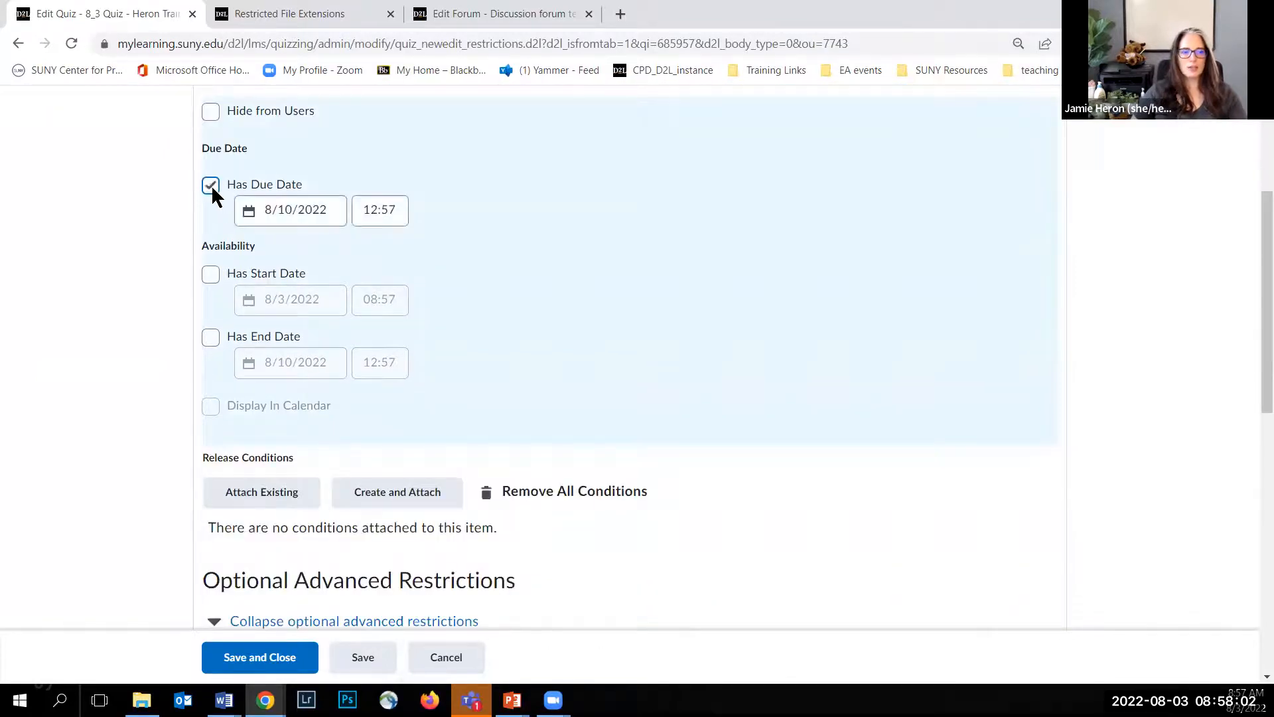
pyautogui.click(375, 213)
pyautogui.click(336, 209)
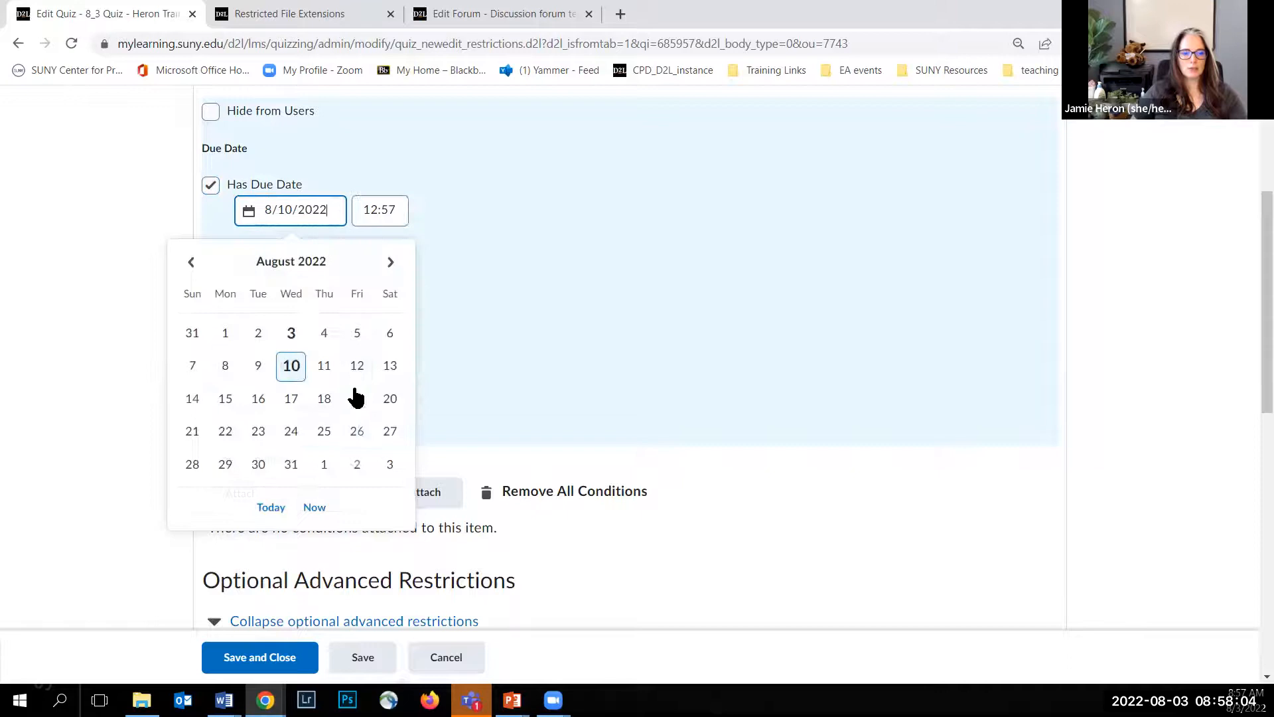
pyautogui.click(390, 465)
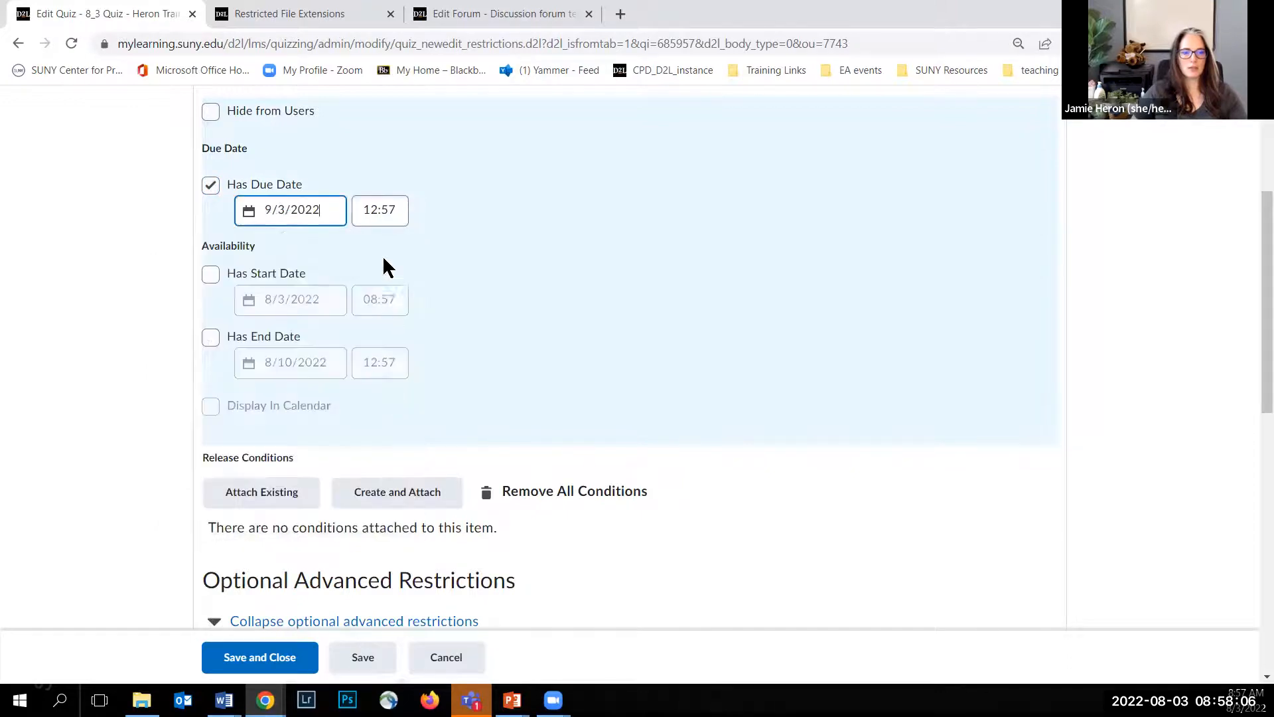
pyautogui.click(382, 217)
pyautogui.scroll(-20, 390, 398)
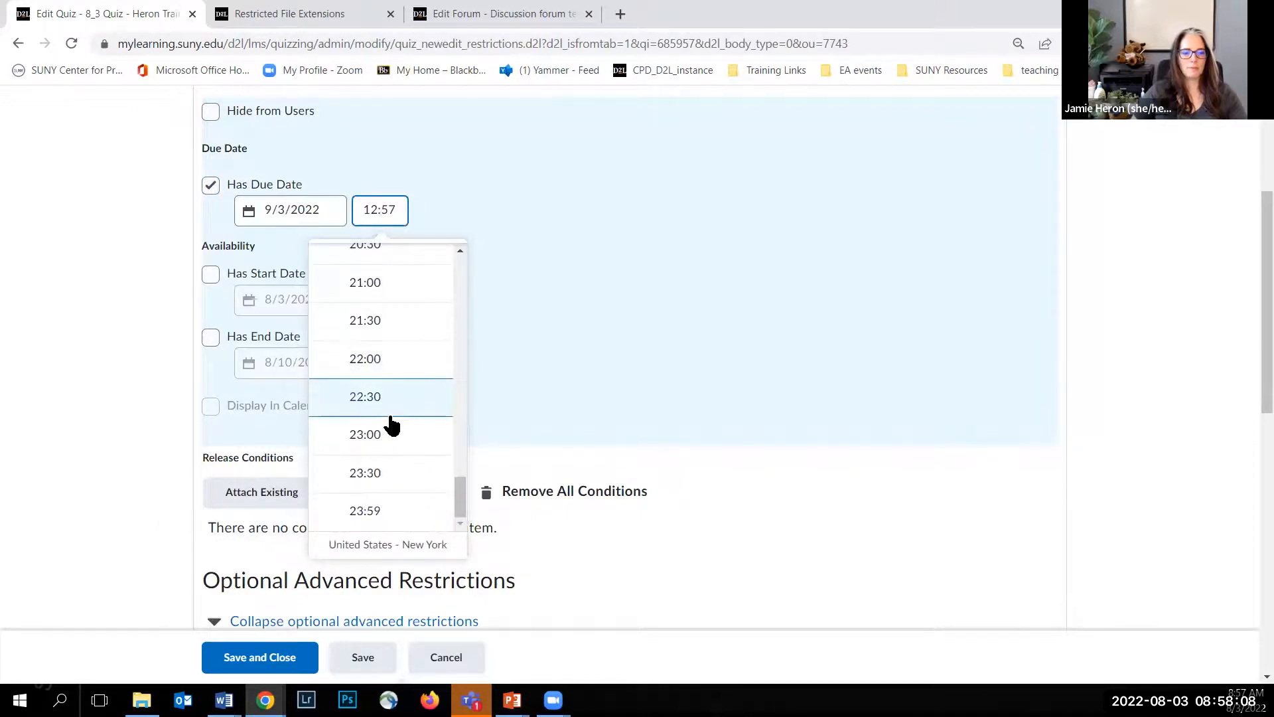
pyautogui.scroll(-2, 391, 425)
pyautogui.click(389, 427)
# Step: Give the quiz an availability start date of 8/3/2022 at 00:01
pyautogui.click(211, 190)
pyautogui.click(304, 217)
pyautogui.click(378, 217)
pyautogui.click(380, 267)
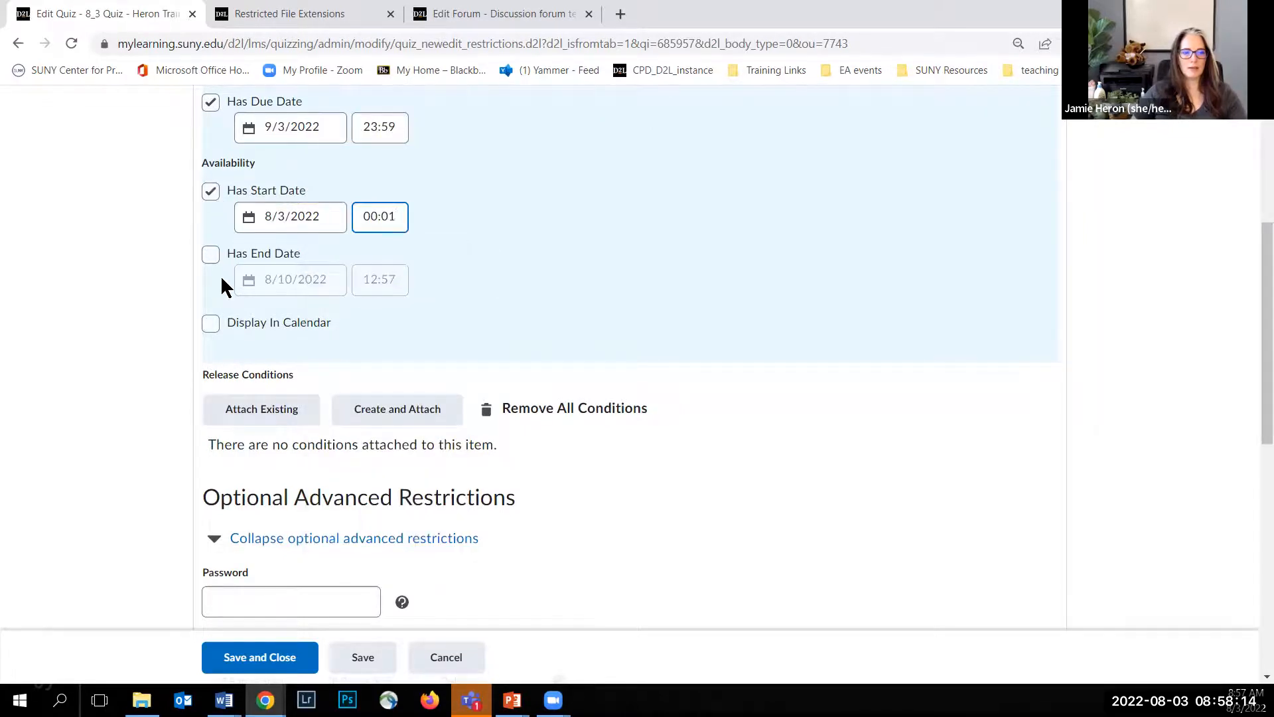
# Step: Give the quiz an availability end date of 9/3/2022 at 23:59 and display the dates in the calendar
pyautogui.click(210, 255)
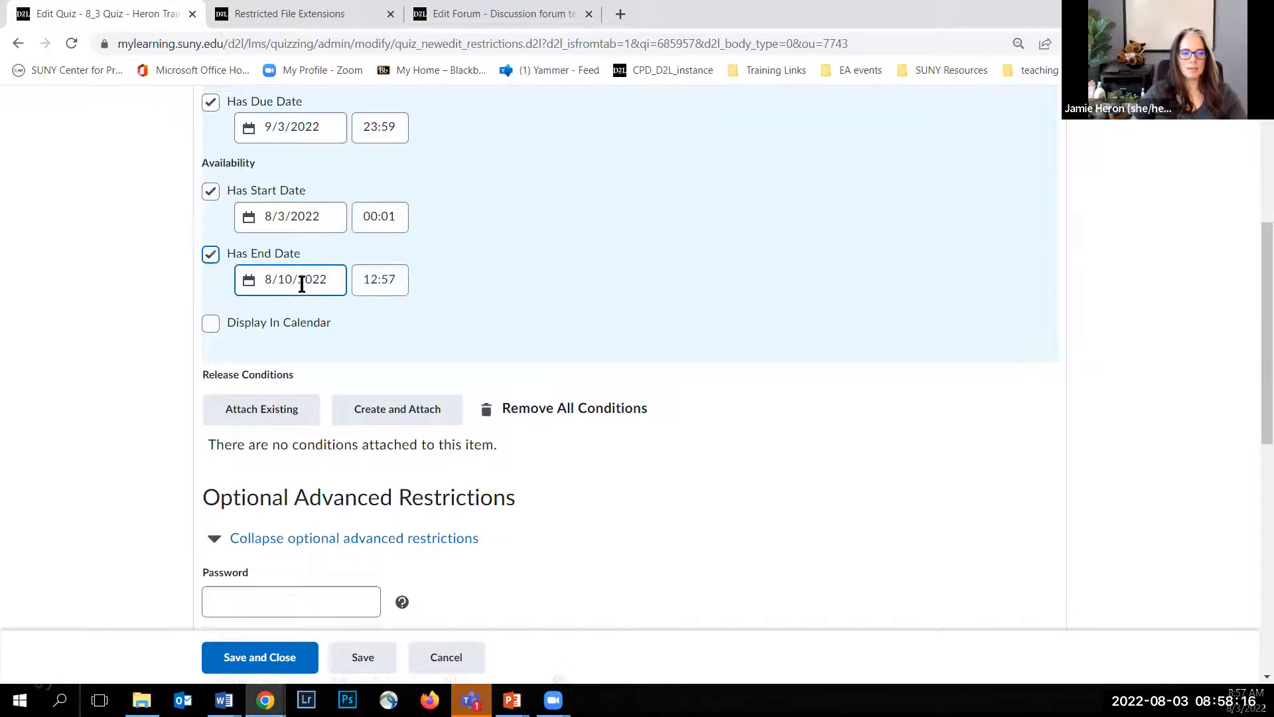
pyautogui.click(301, 280)
pyautogui.click(387, 533)
pyautogui.click(389, 280)
pyautogui.scroll(-20, 389, 503)
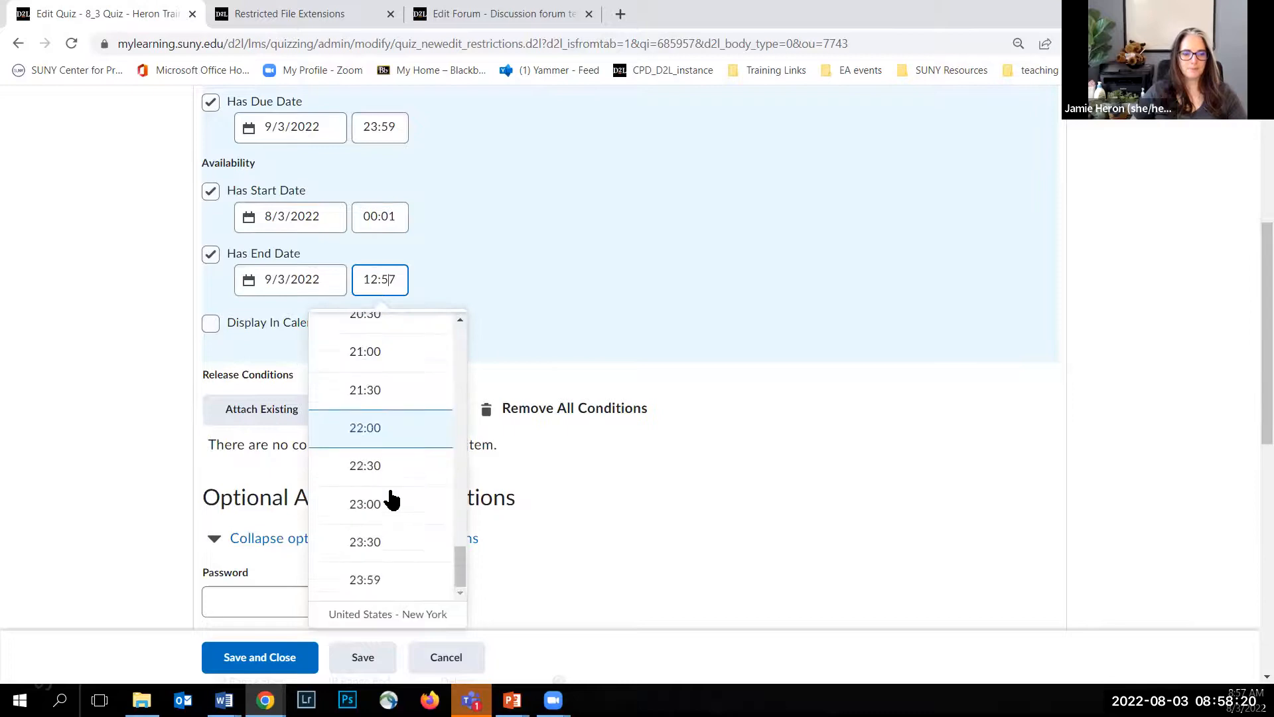
pyautogui.click(384, 583)
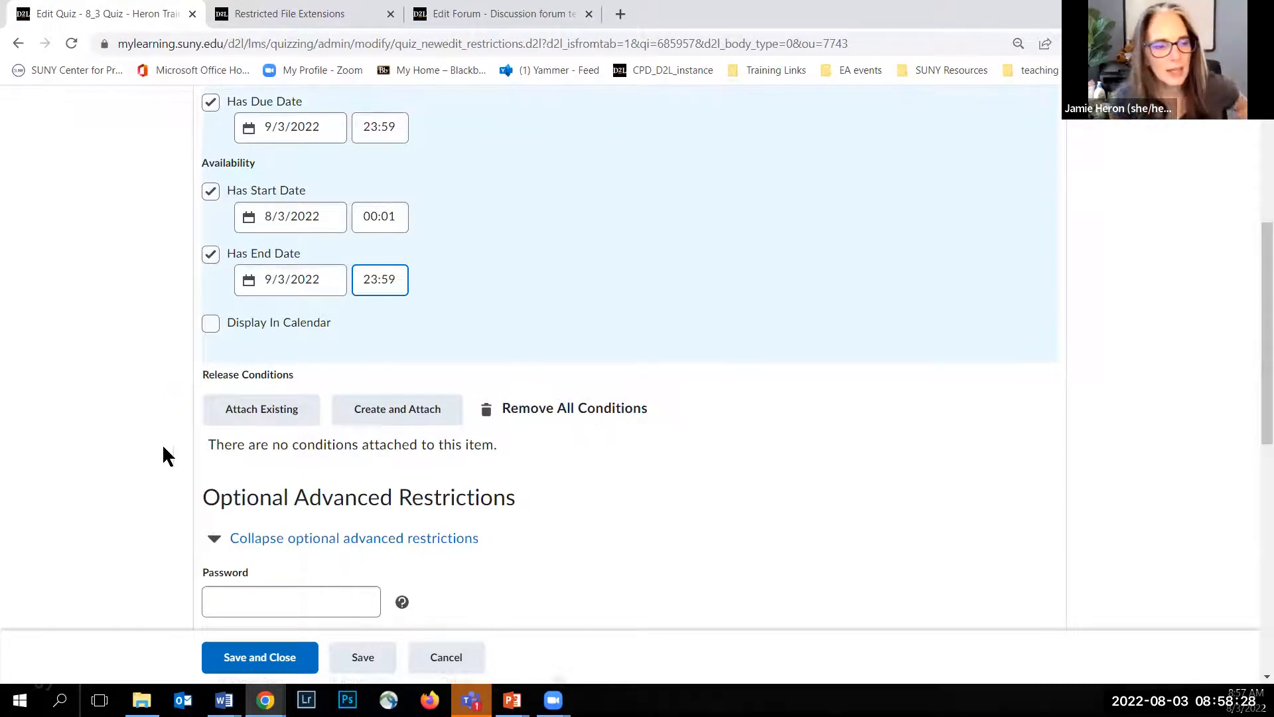
pyautogui.click(208, 325)
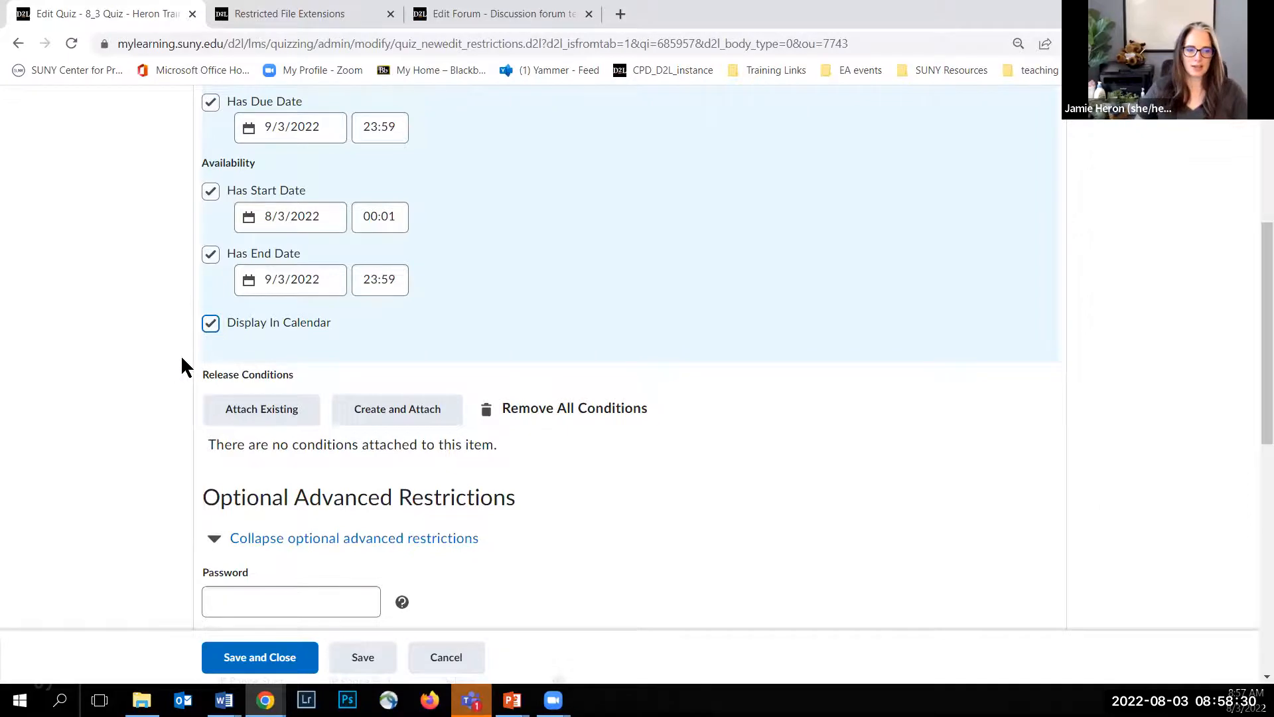
# Step: Enforce a quiz time limit of 10 minutes with a grace period of 0 minutes
pyautogui.scroll(-5, 165, 378)
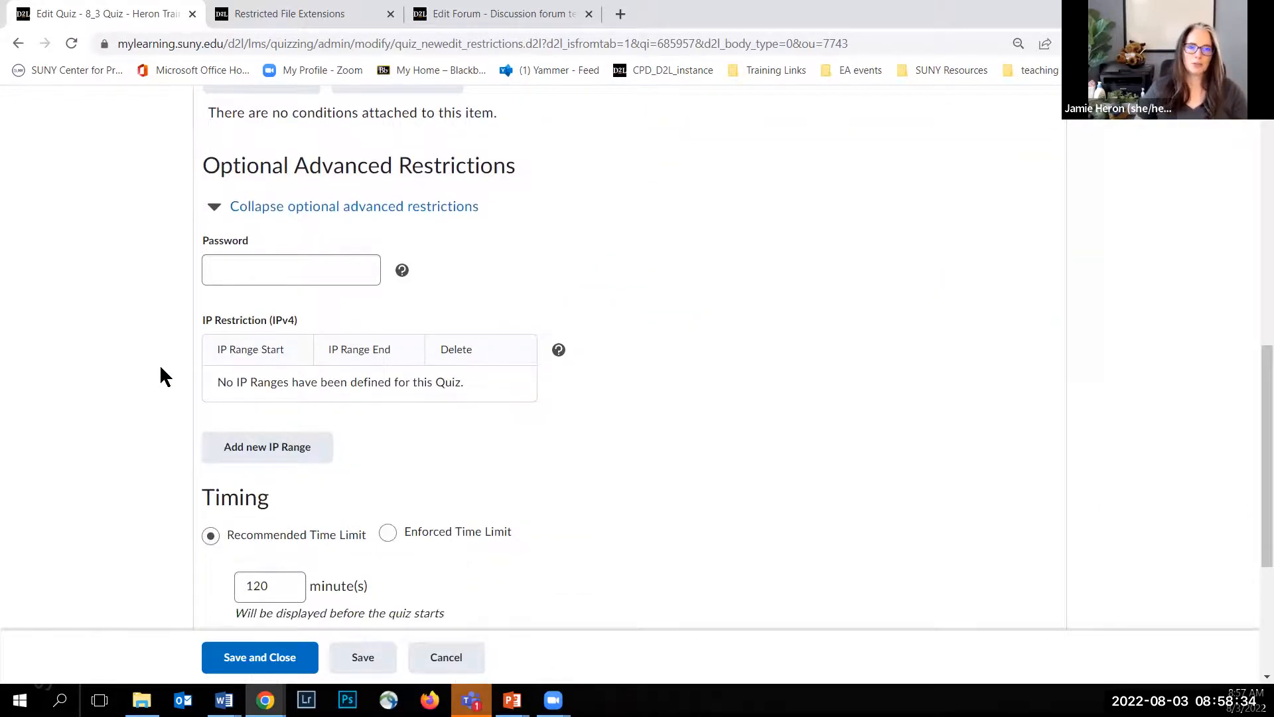
pyautogui.click(219, 282)
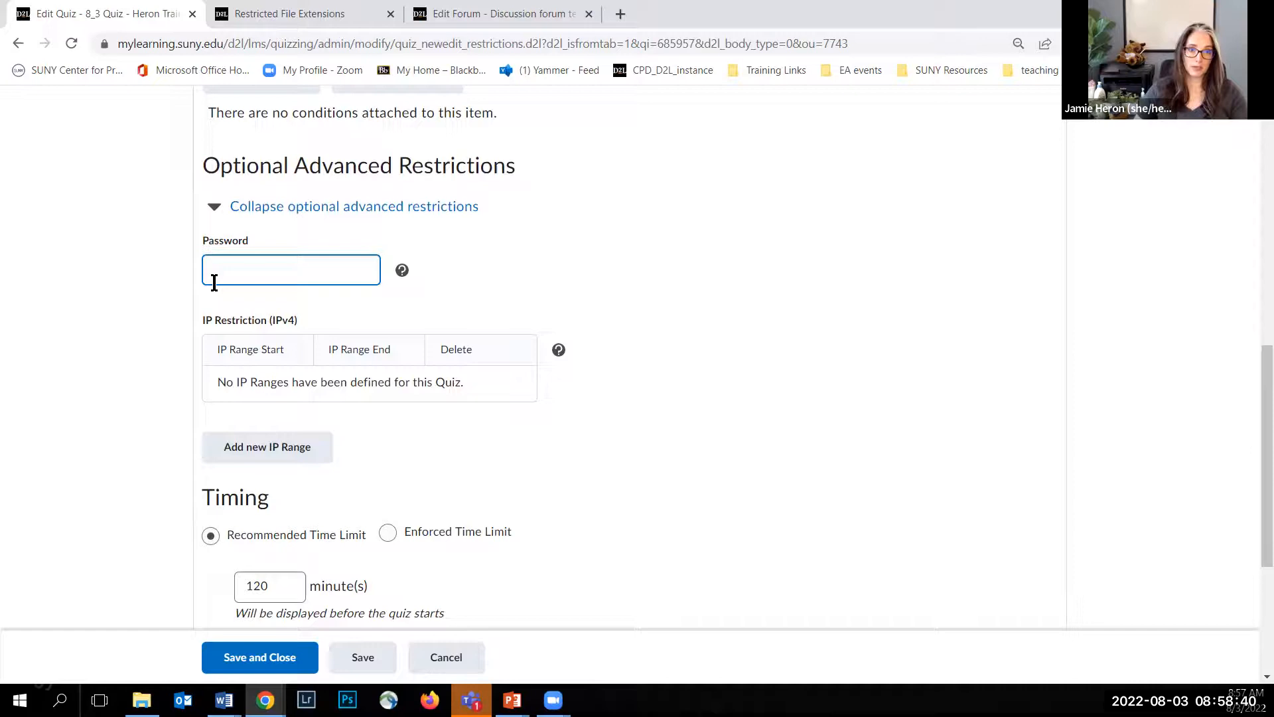
pyautogui.click(189, 278)
pyautogui.scroll(-3, 177, 280)
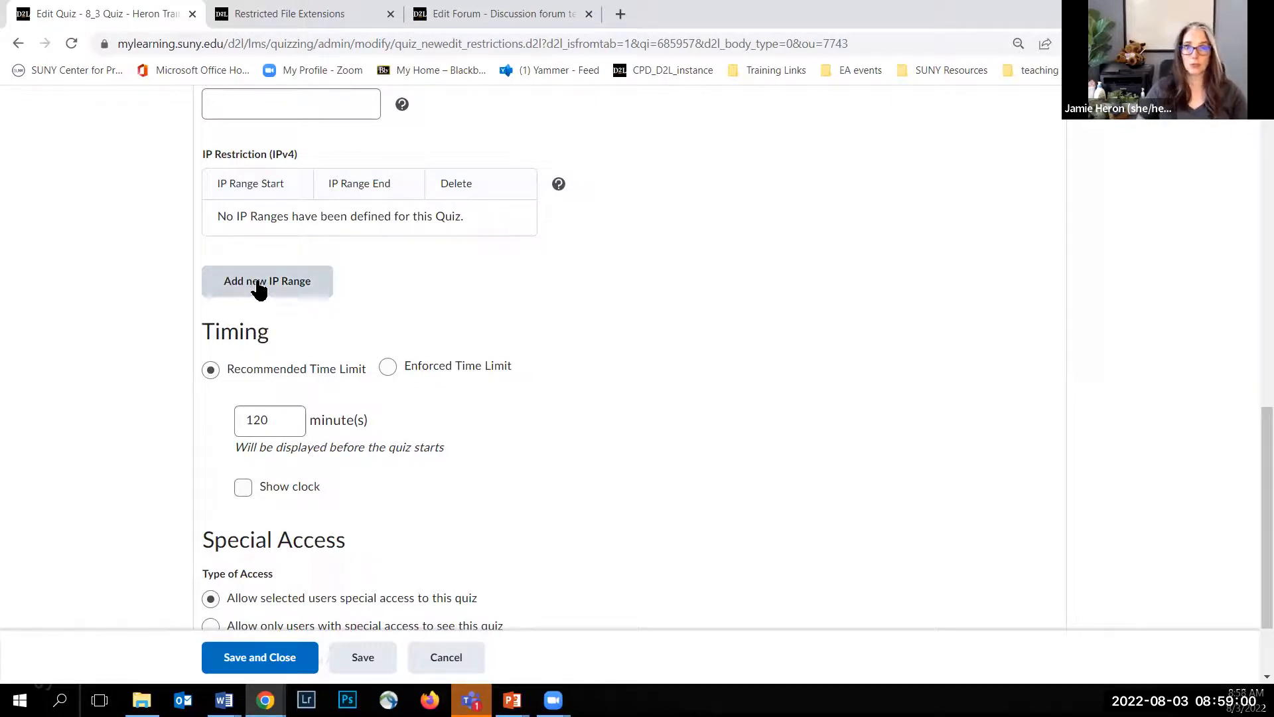
pyautogui.scroll(-2, 125, 273)
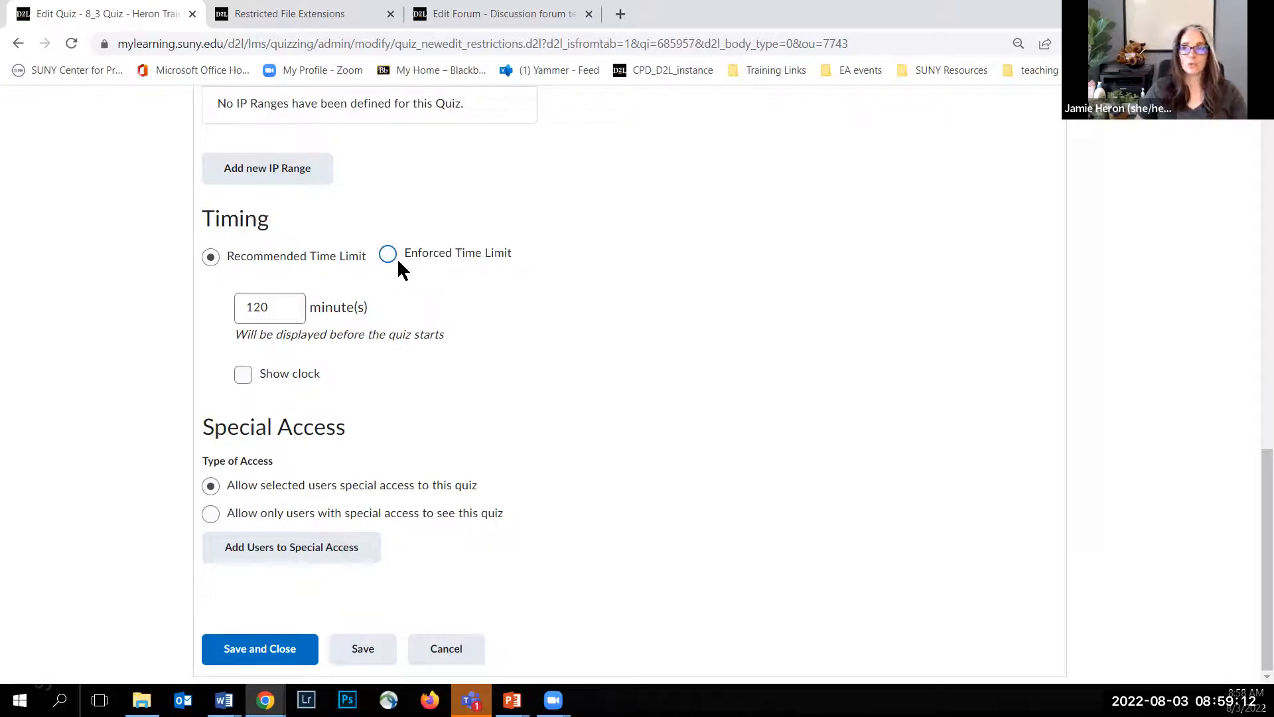
pyautogui.click(265, 308)
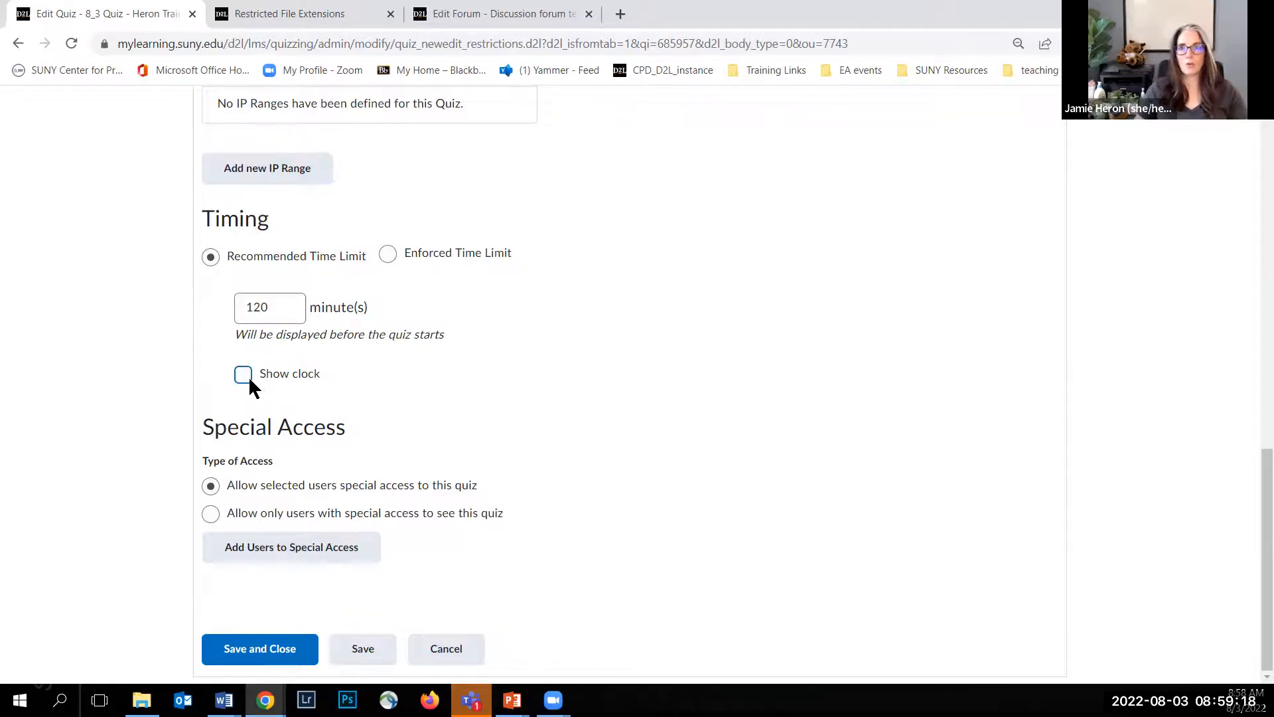
pyautogui.click(389, 256)
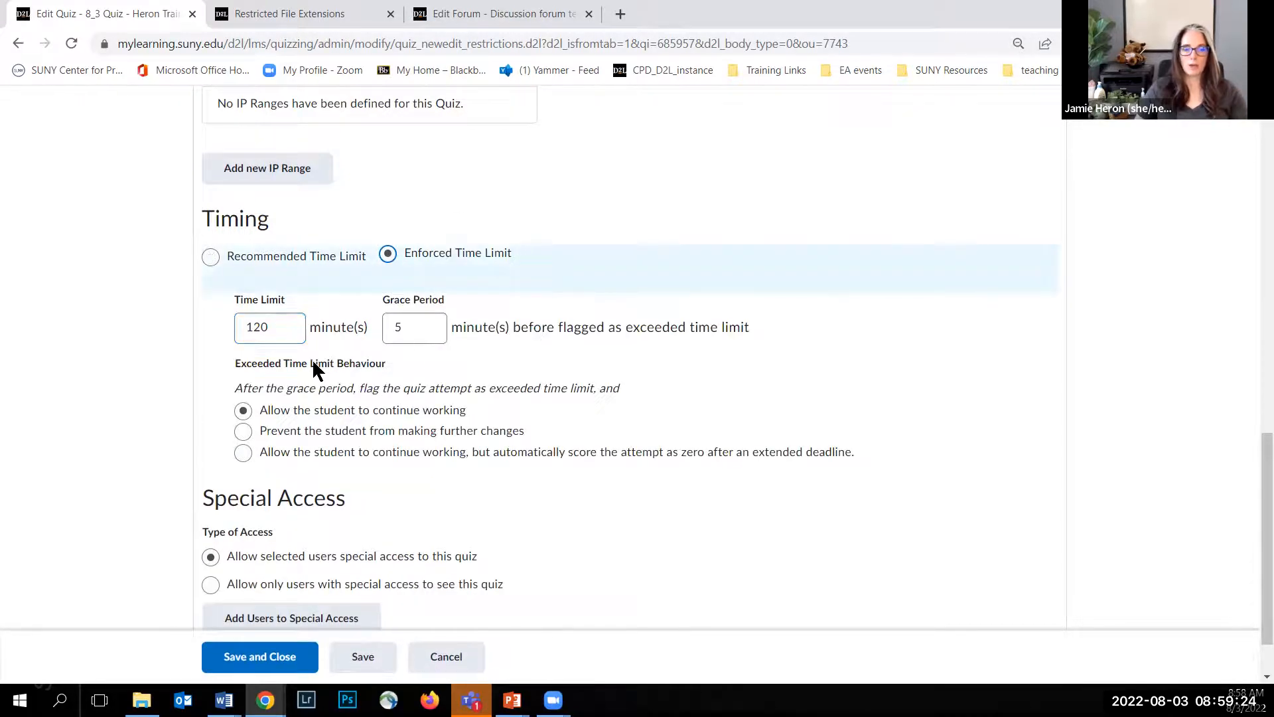
pyautogui.moveTo(283, 330); pyautogui.dragTo(233, 326)
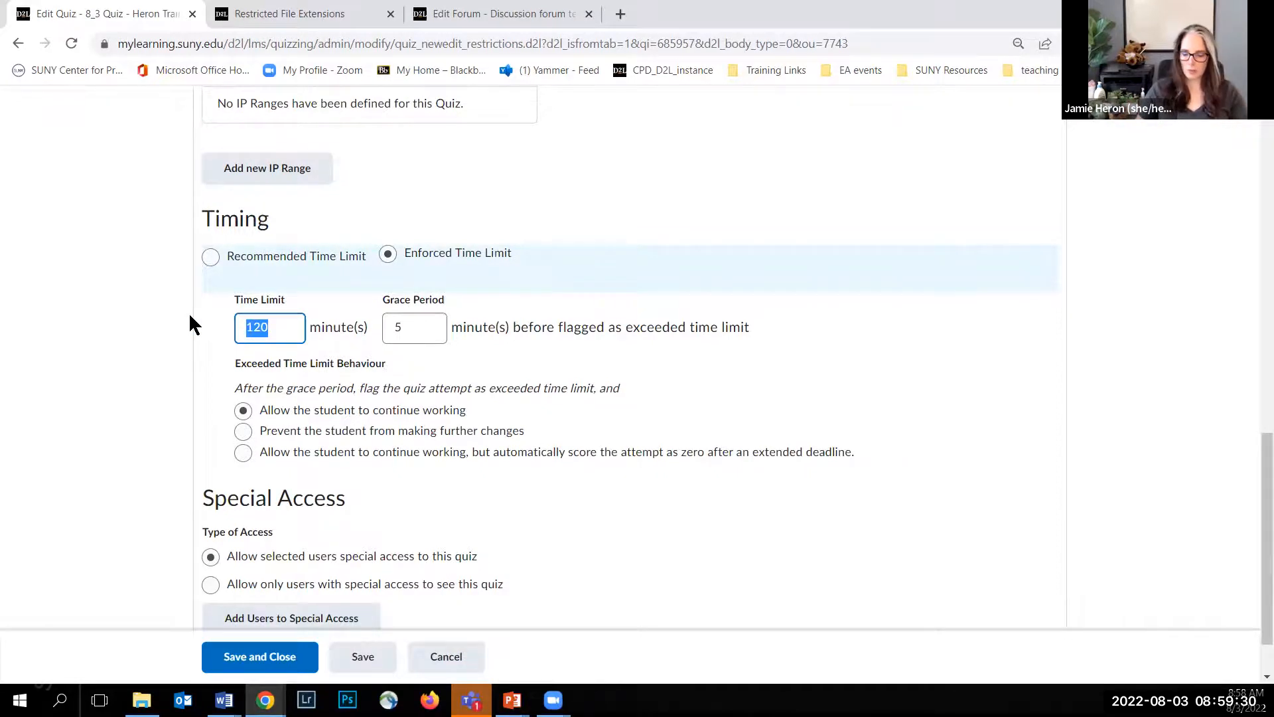
pyautogui.write('10')
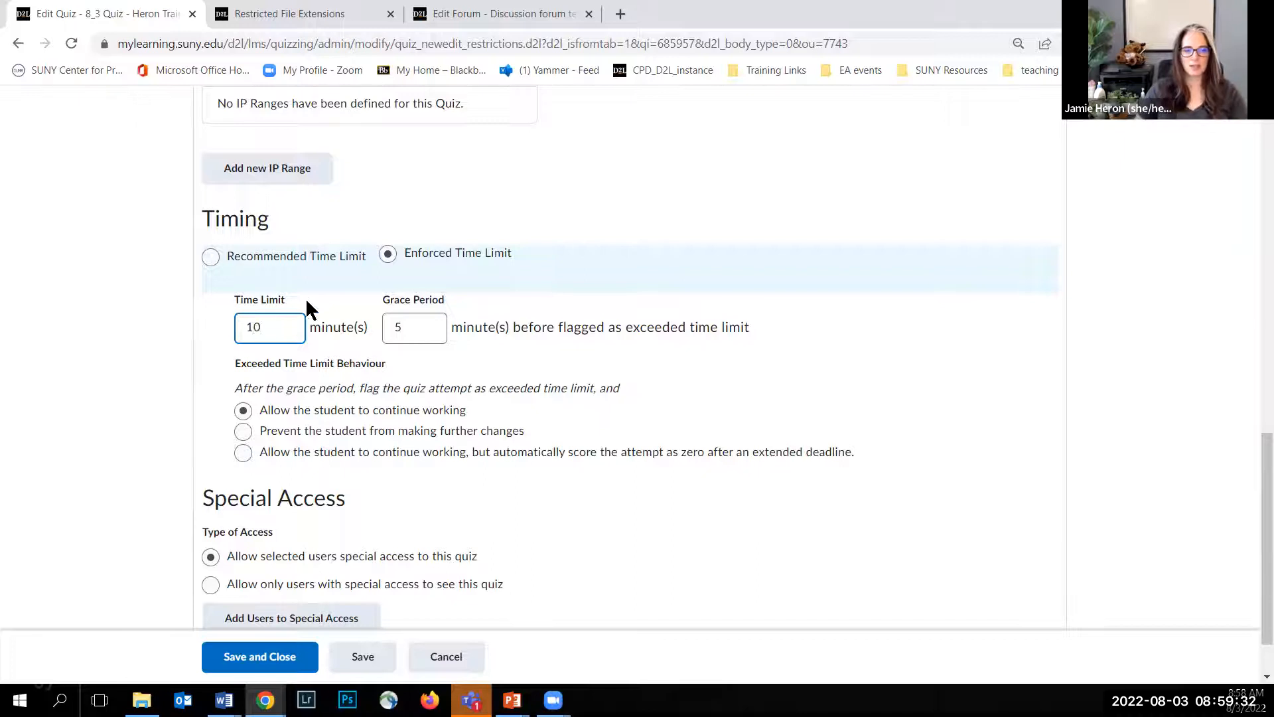
pyautogui.moveTo(406, 325); pyautogui.dragTo(383, 332)
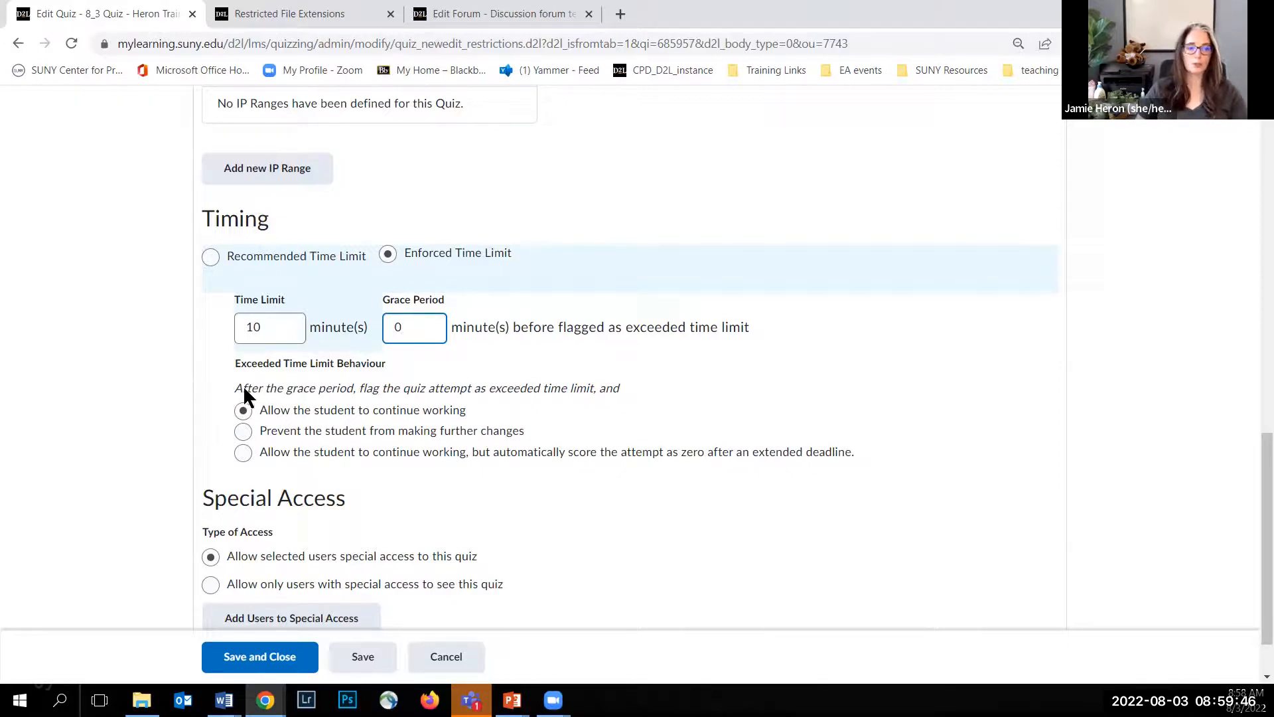
pyautogui.scroll(-1, 225, 386)
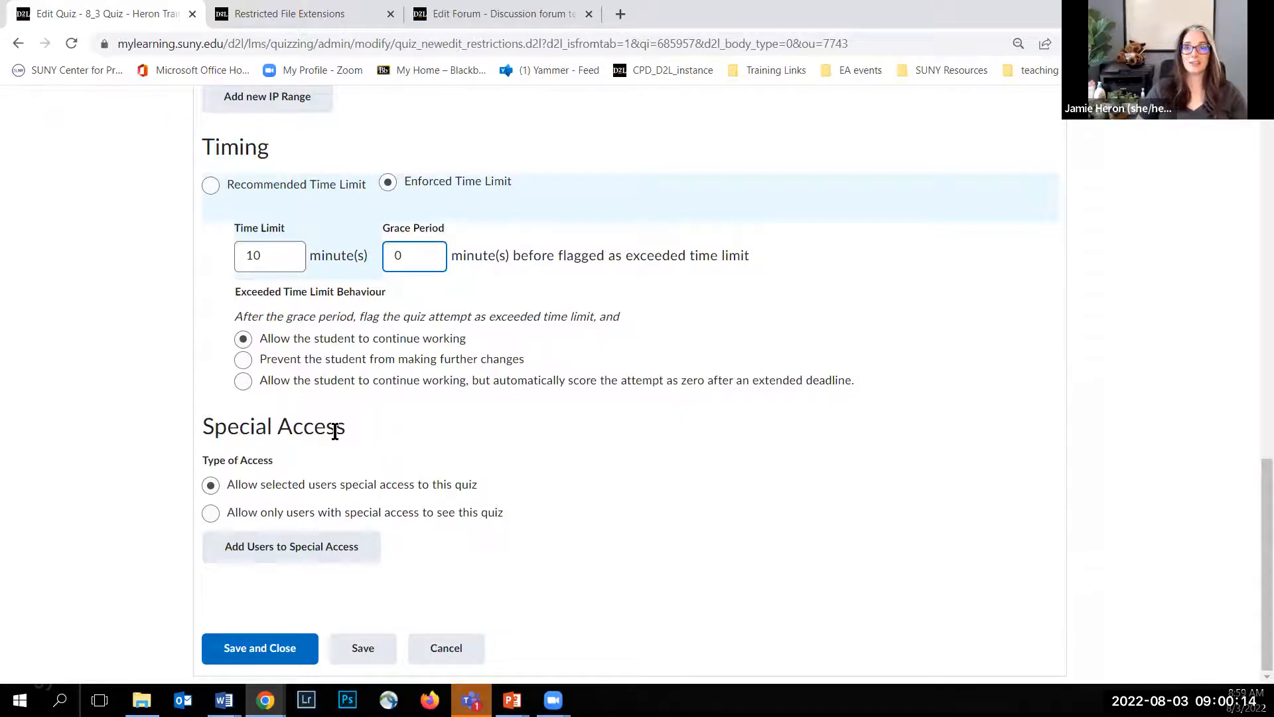
pyautogui.click(243, 379)
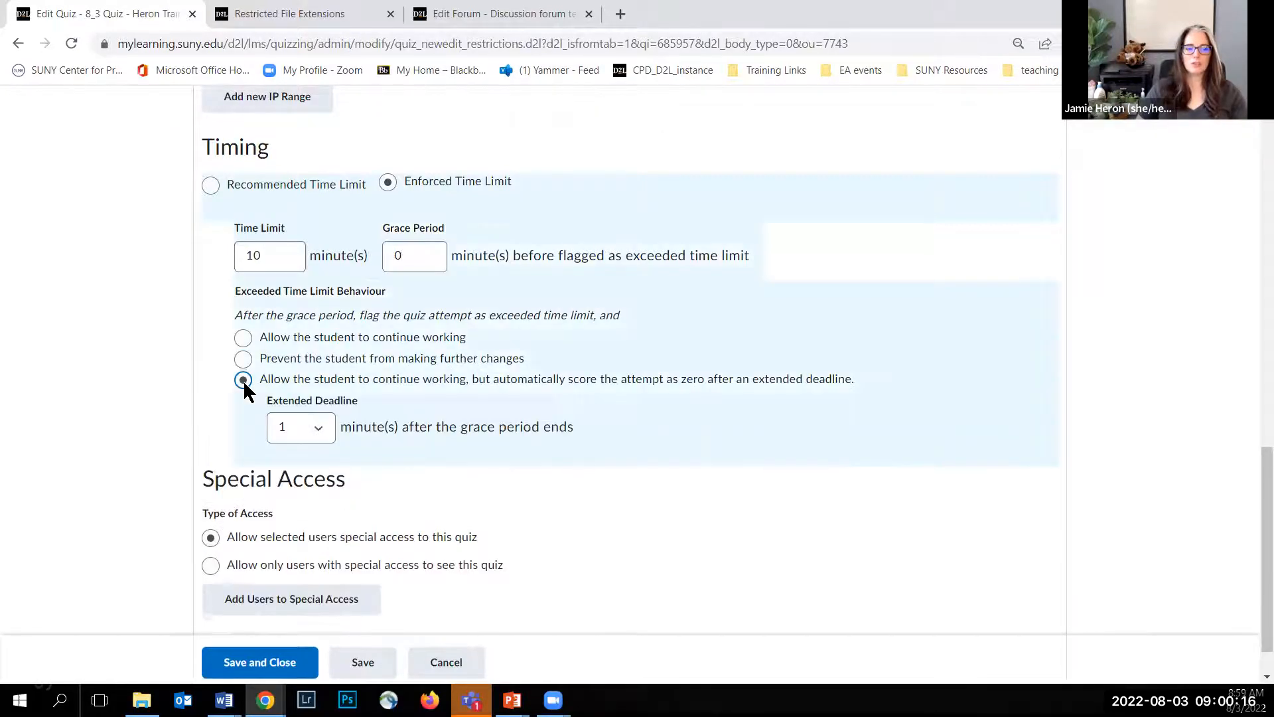
pyautogui.click(316, 432)
pyautogui.click(238, 418)
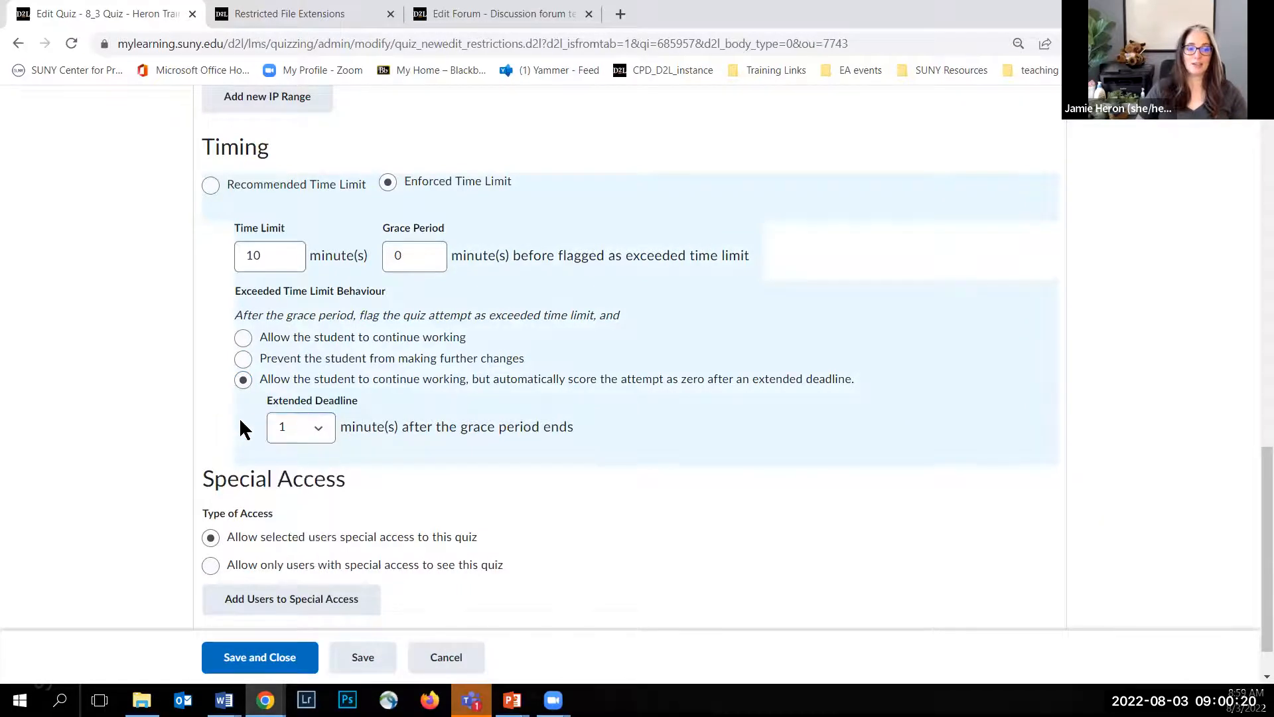
# Step: Prevent students from making further changes after the grace period, and start adding users to the quiz's special access
pyautogui.click(242, 360)
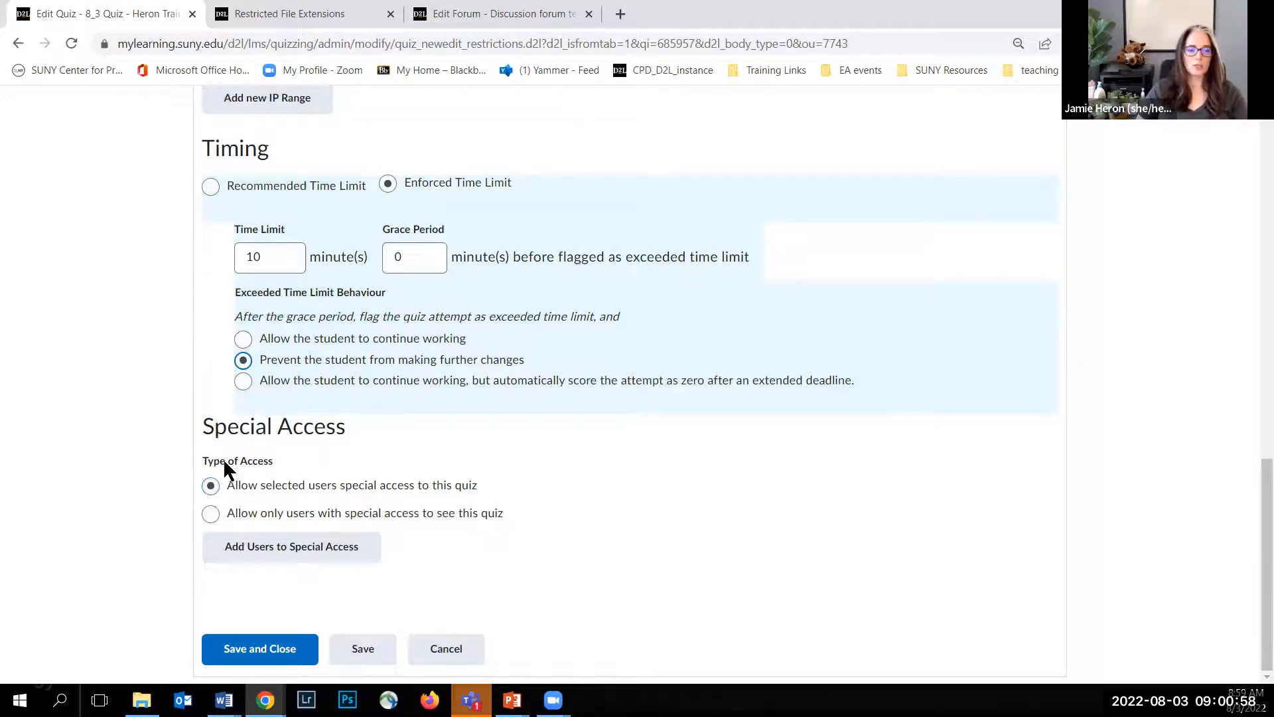
pyautogui.click(256, 552)
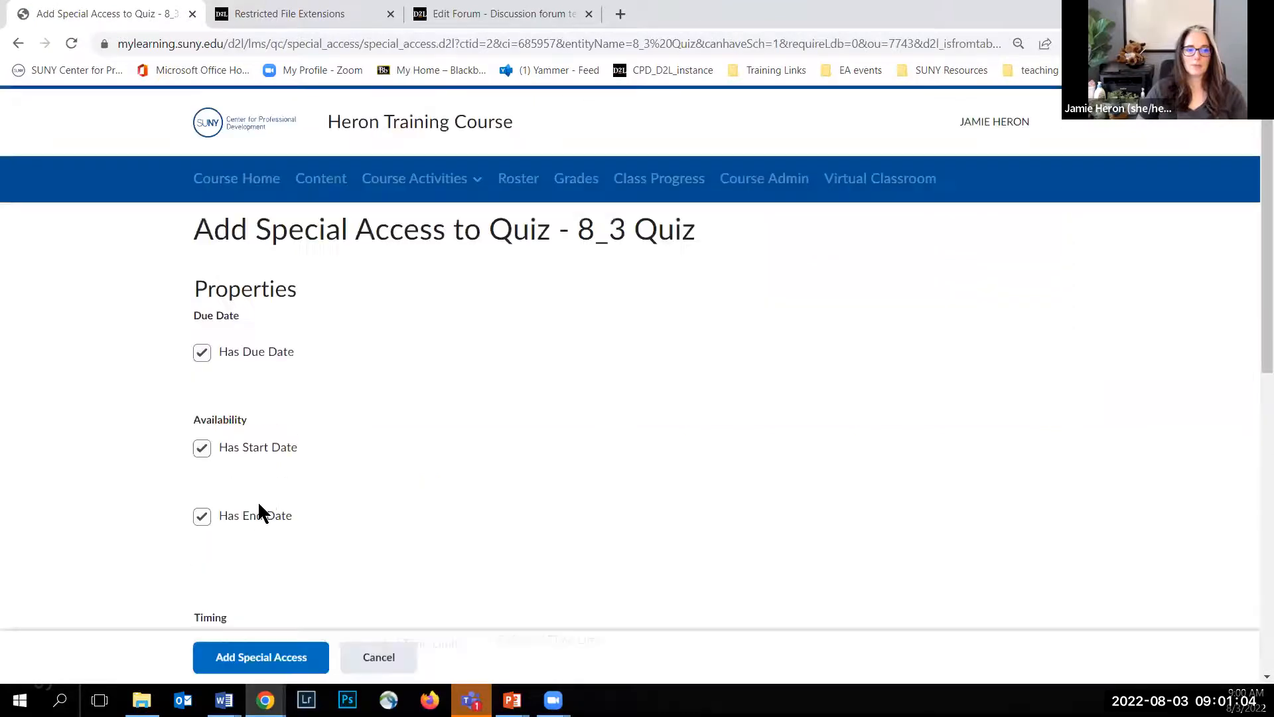
# Step: Set the special access timing to an enforced time limit with a multiplier of 1.5 times the original quiz time
pyautogui.scroll(-2, 277, 341)
pyautogui.click(265, 370)
pyautogui.scroll(-2, 151, 380)
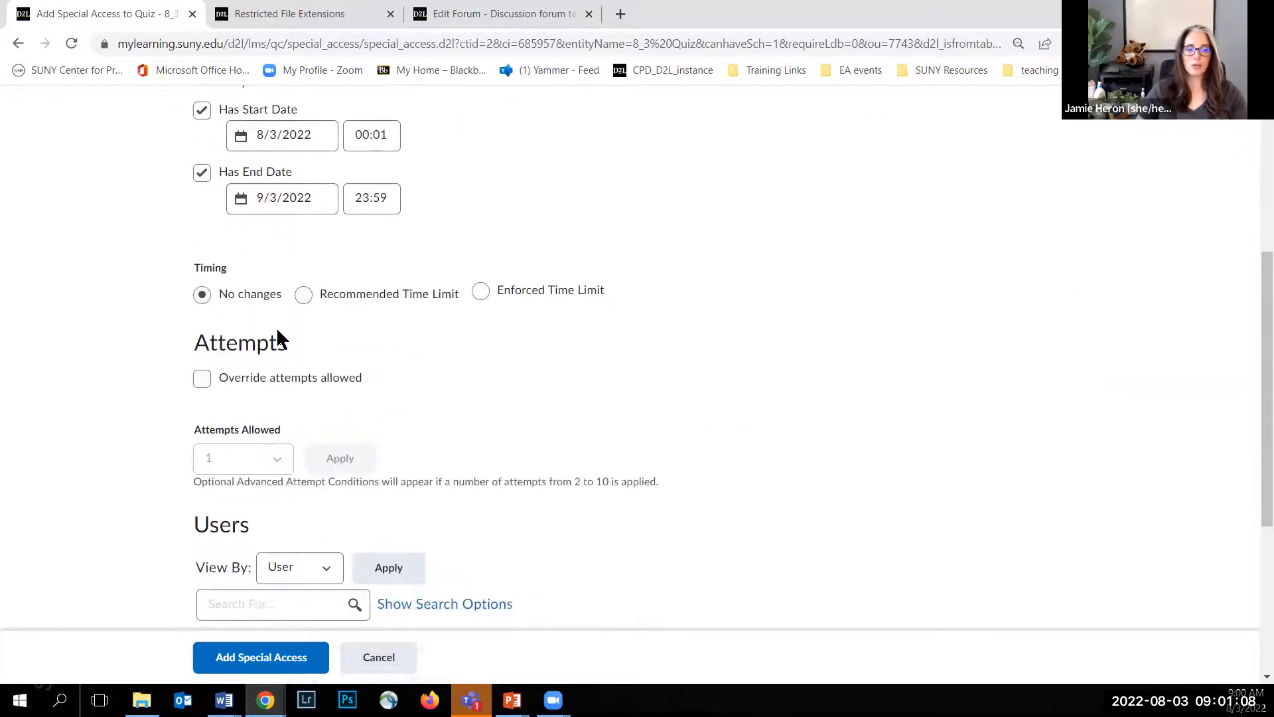
pyautogui.click(481, 290)
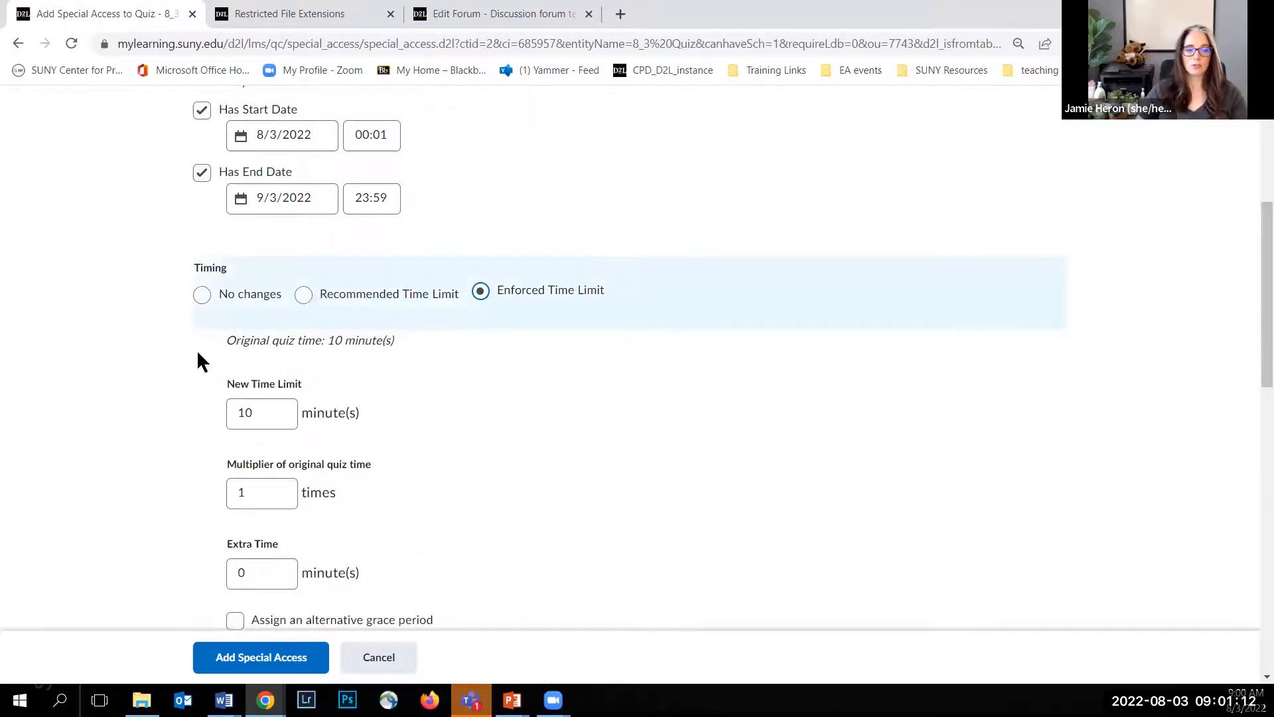
pyautogui.scroll(-2, 199, 352)
pyautogui.click(265, 325)
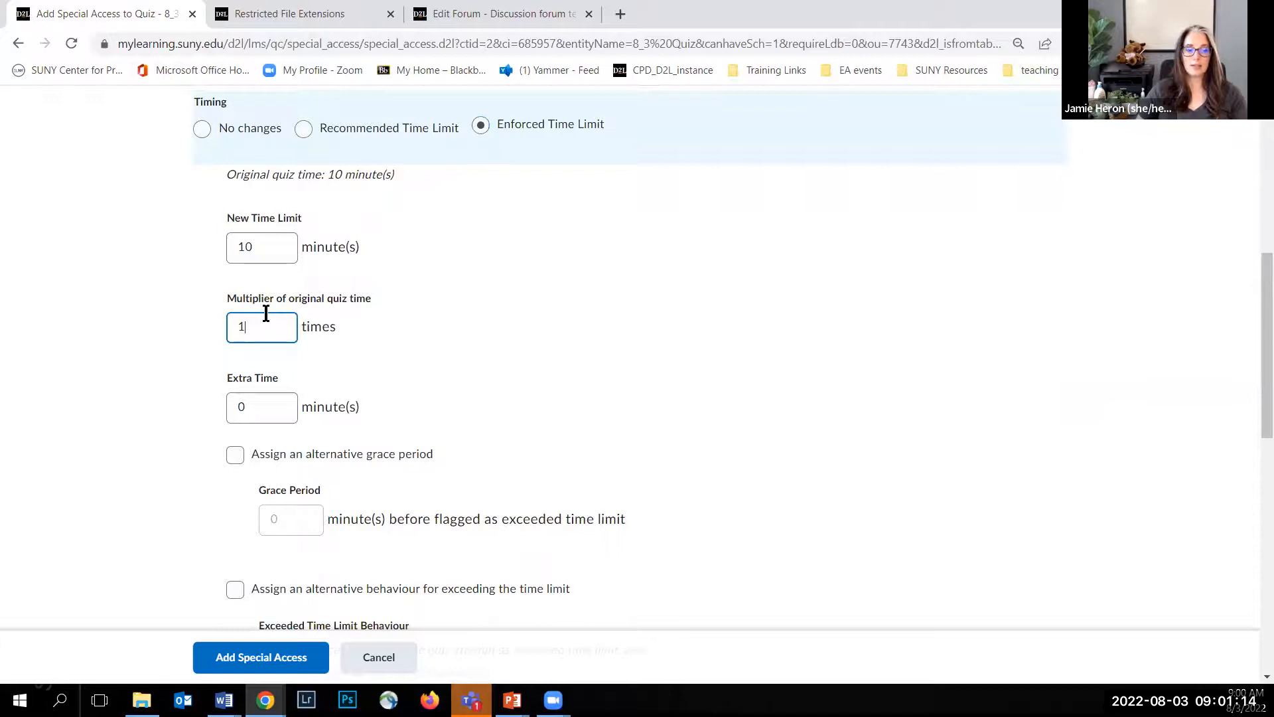
pyautogui.write('.5')
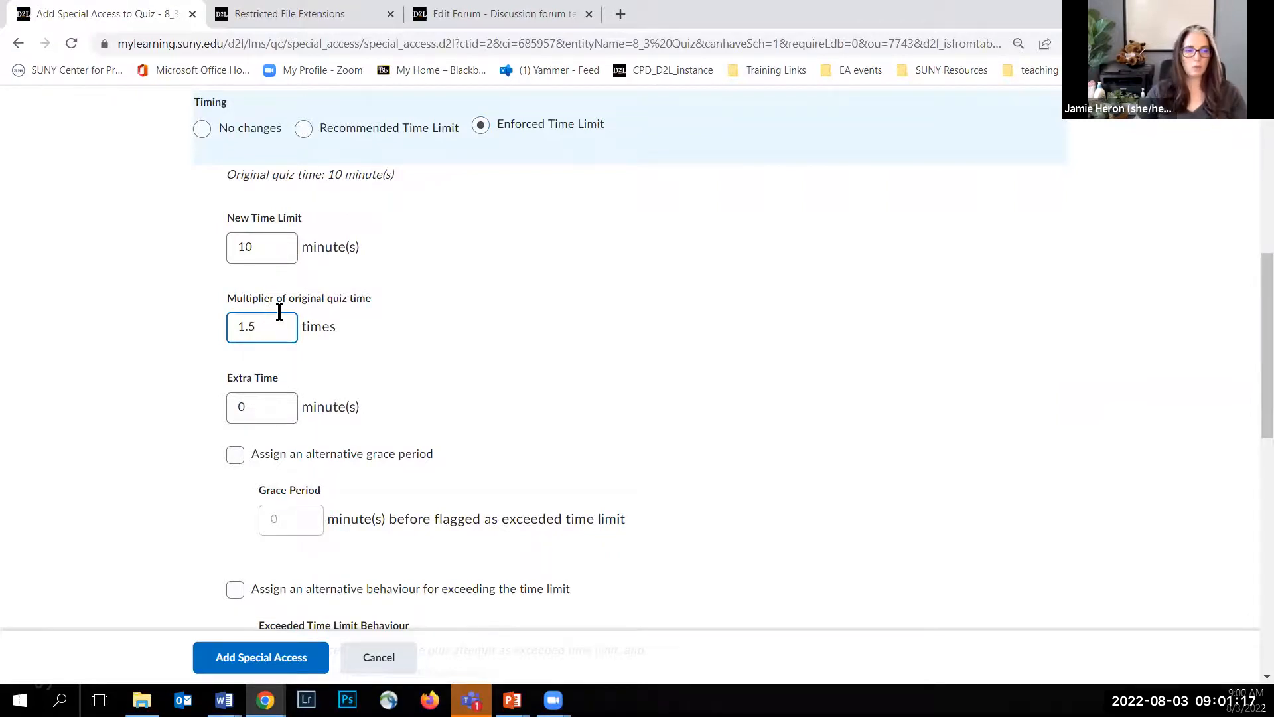
pyautogui.click(399, 322)
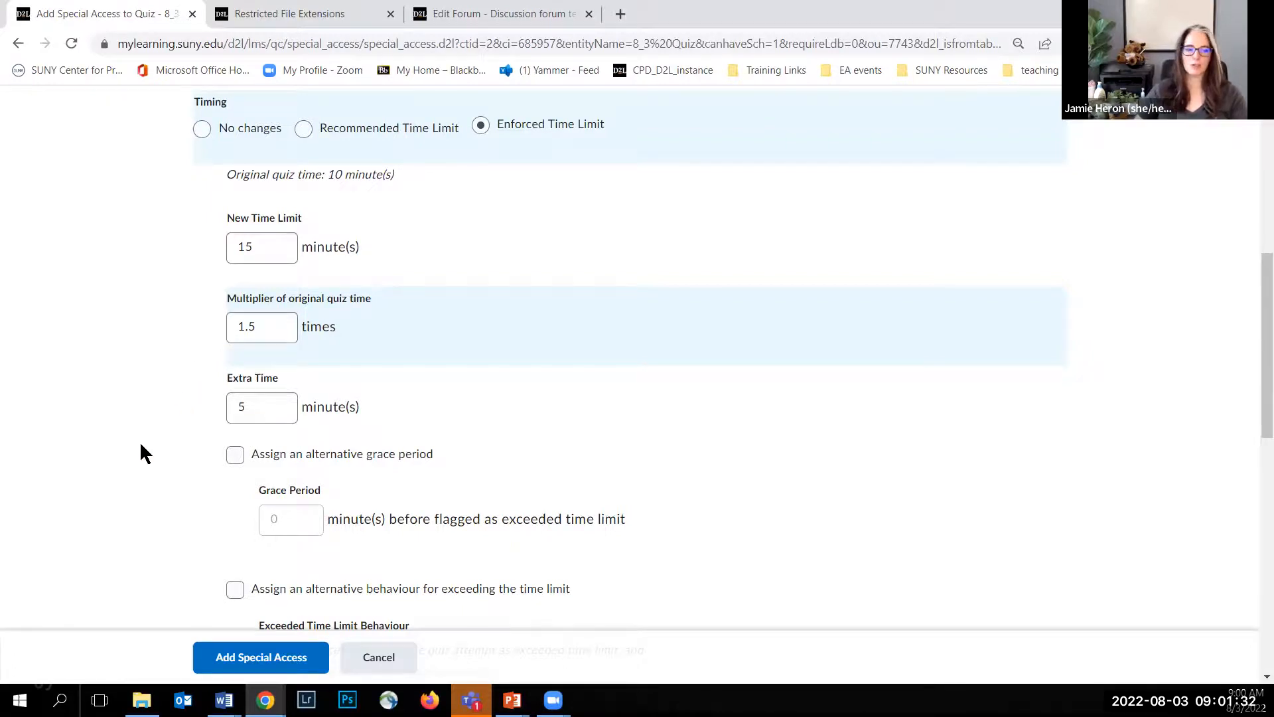
pyautogui.scroll(-3, 148, 448)
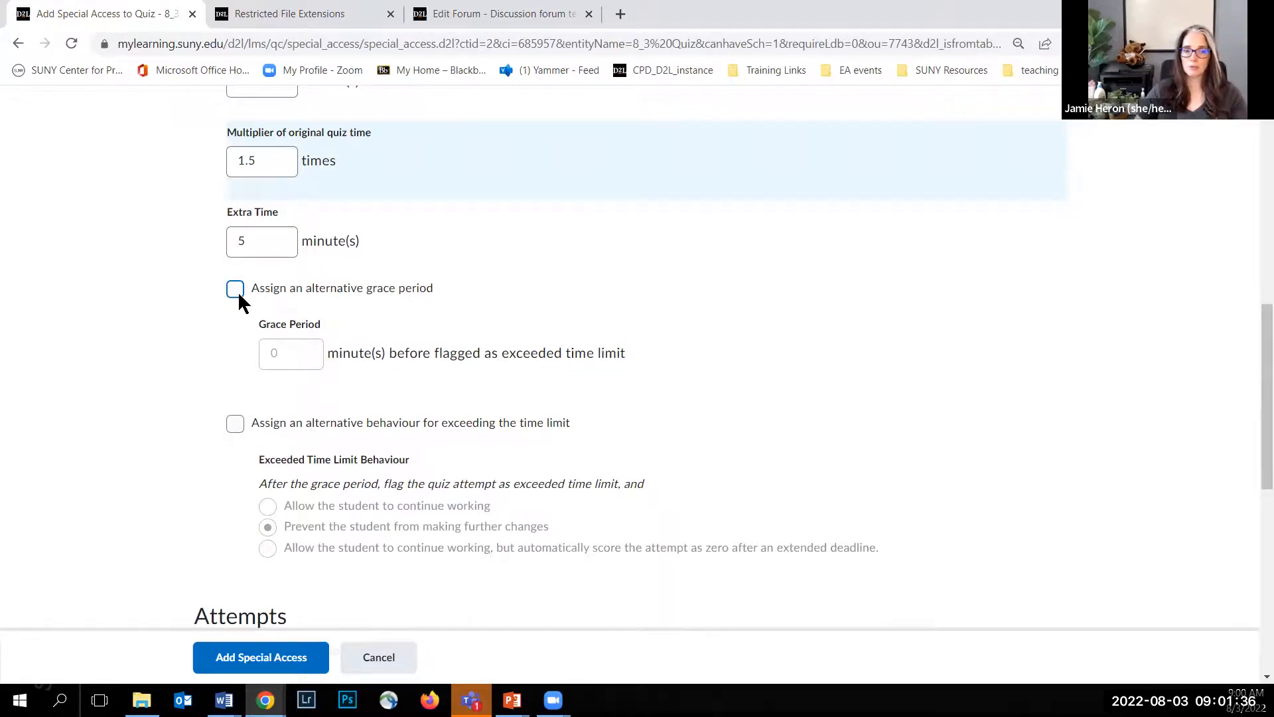
# Step: Select the first student in the user list and add the special access to the quiz
pyautogui.scroll(-1, 218, 358)
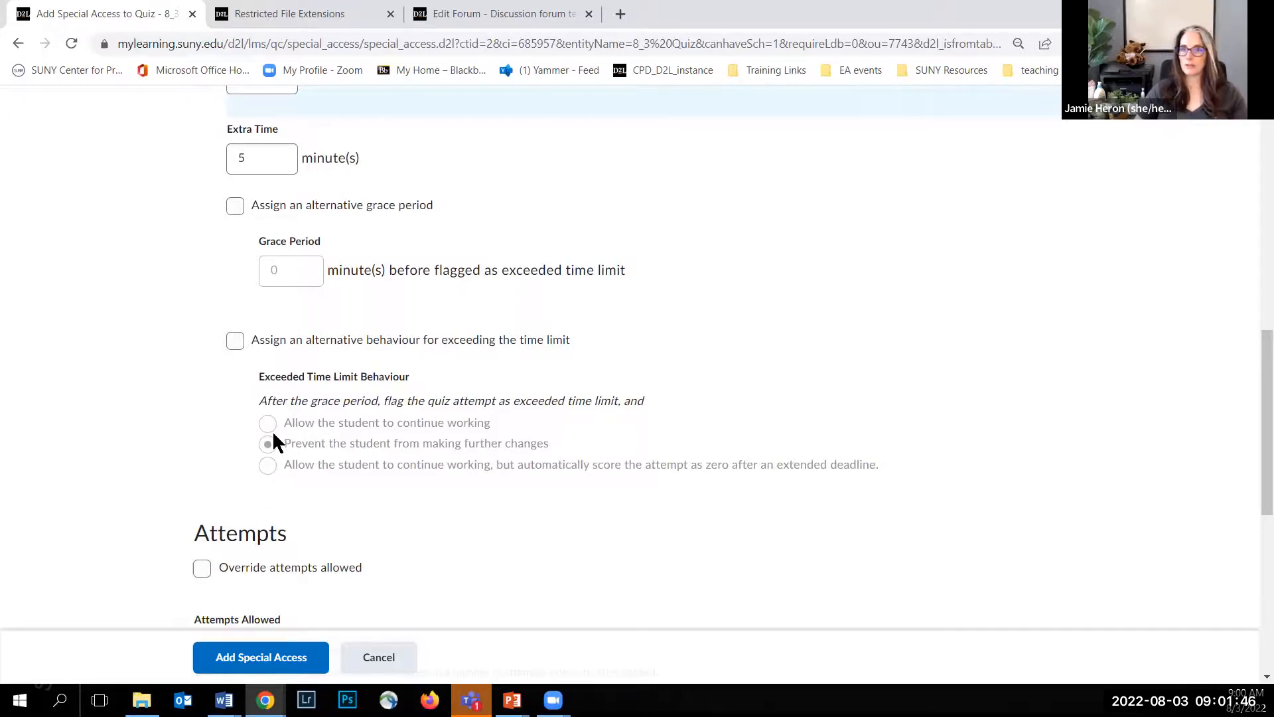
pyautogui.scroll(-3, 191, 456)
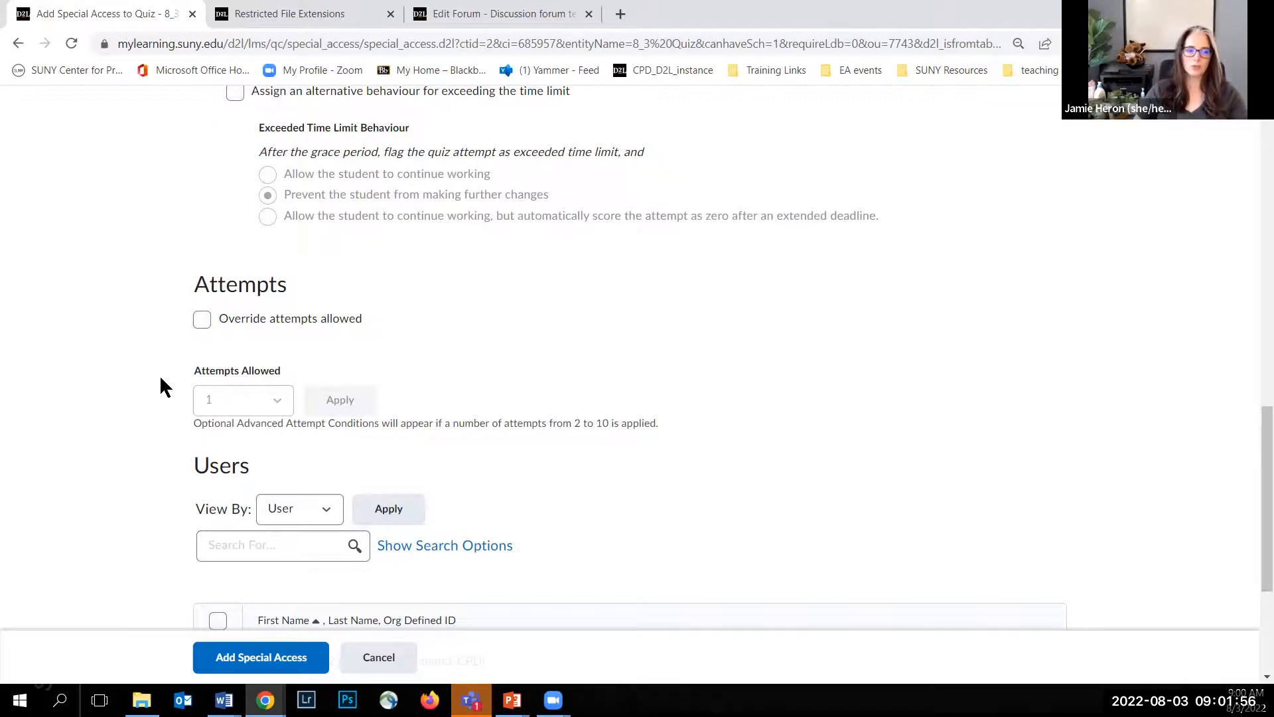
pyautogui.scroll(-3, 156, 375)
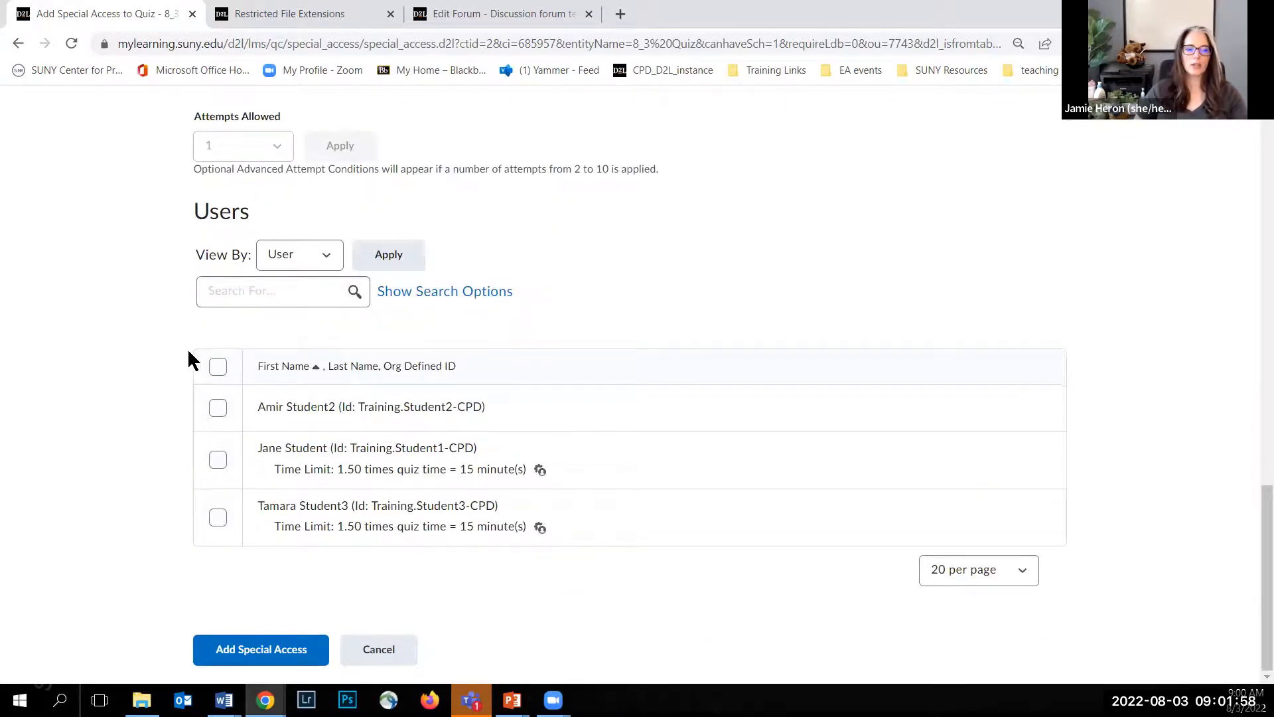
pyautogui.click(215, 407)
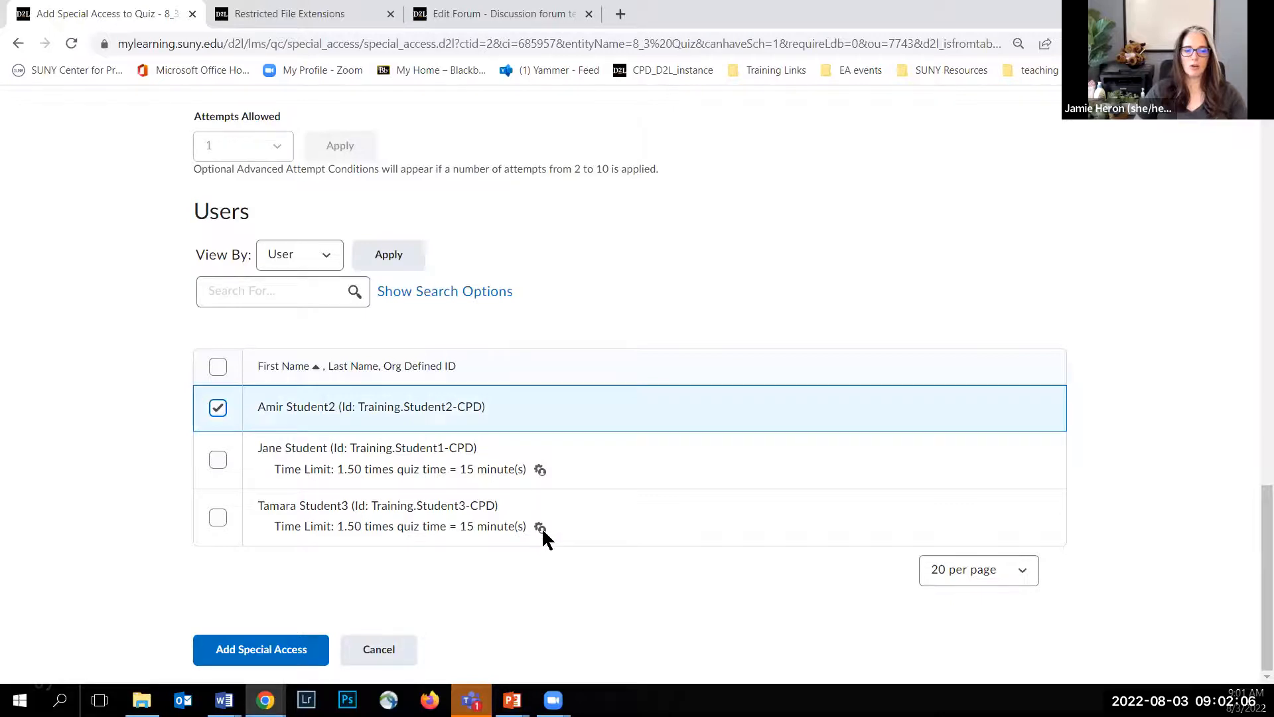
pyautogui.moveTo(535, 527)
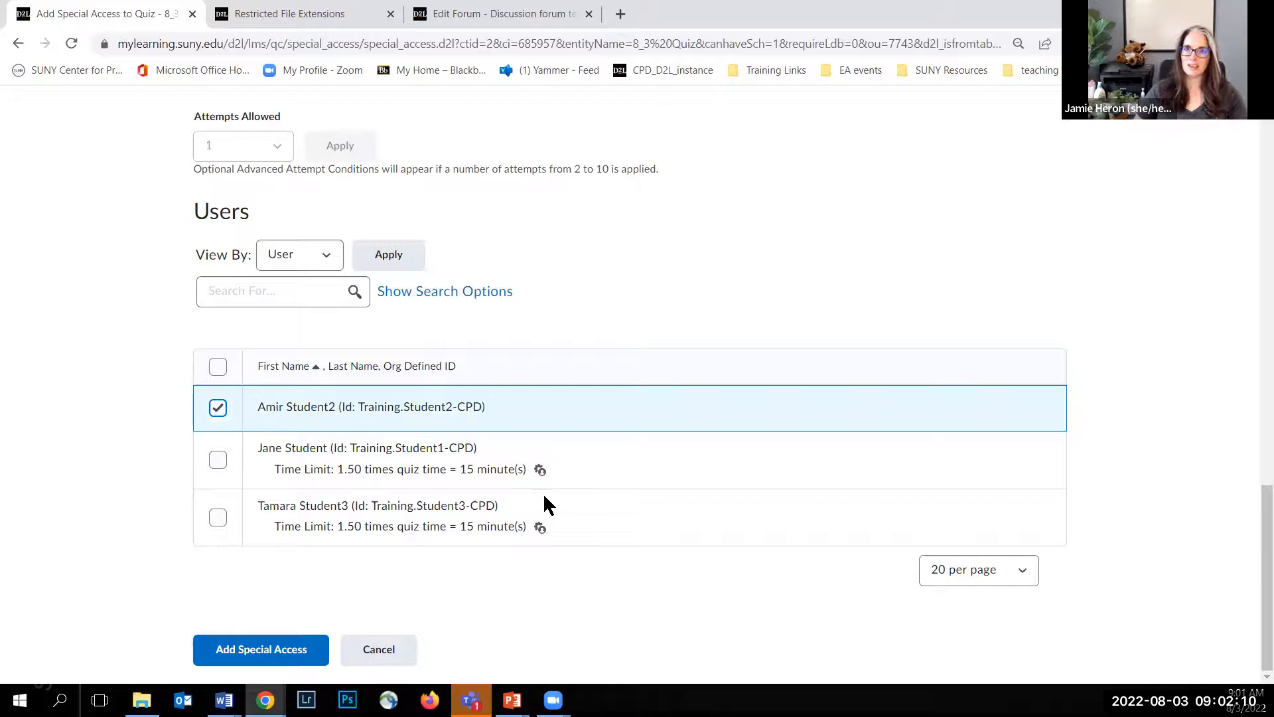
pyautogui.click(299, 650)
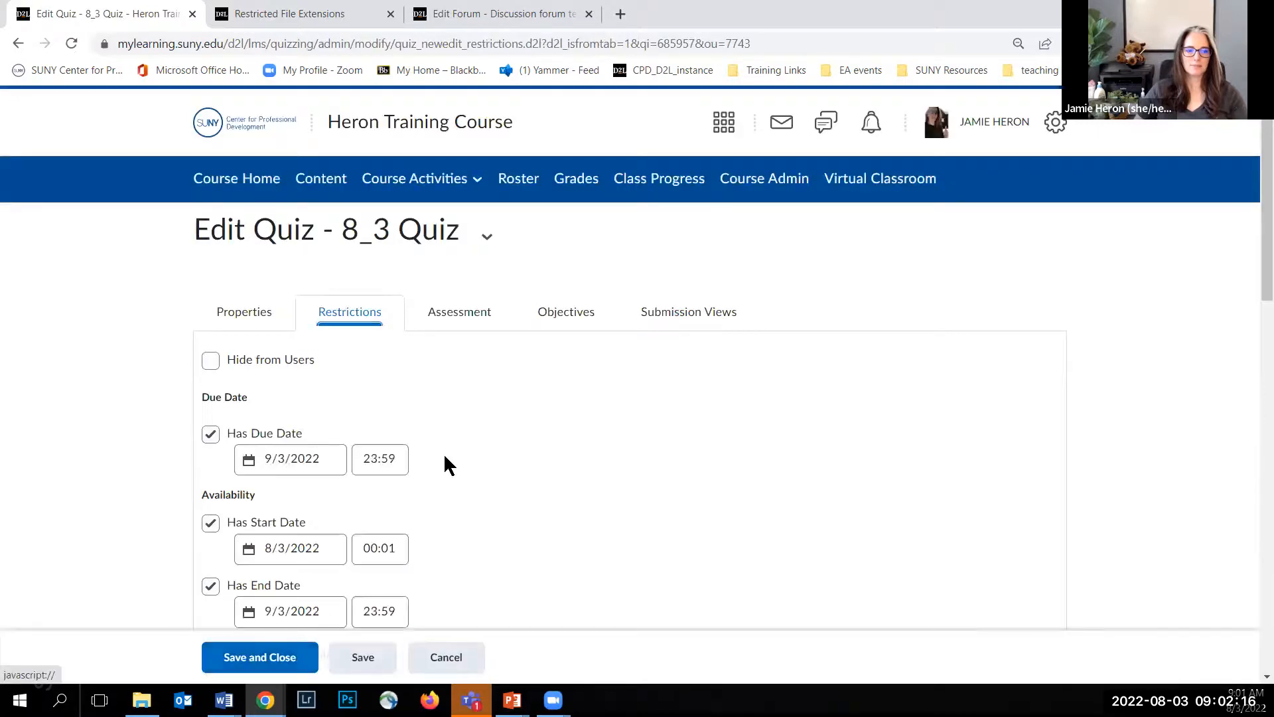
# Step: In the quiz's assessment settings, add a new grade item named 8_3 Quiz
pyautogui.scroll(-7, 451, 362)
pyautogui.scroll(-9, 448, 361)
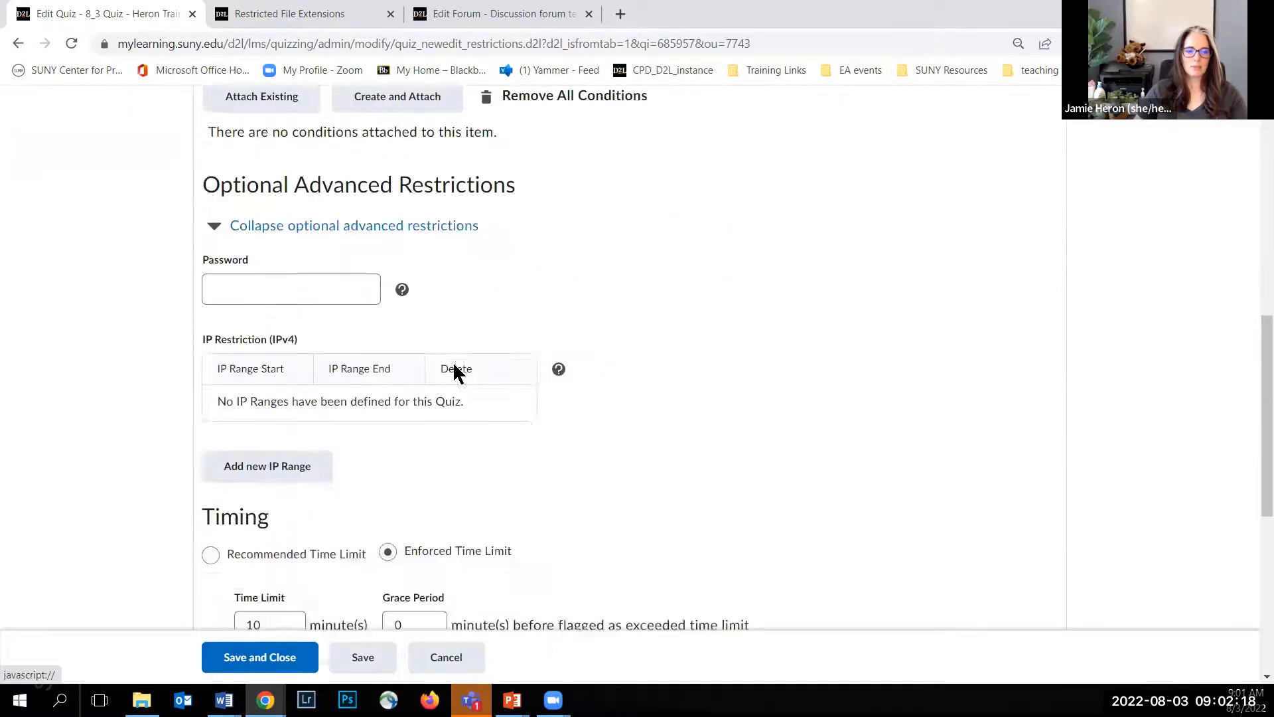
pyautogui.scroll(16, 548, 405)
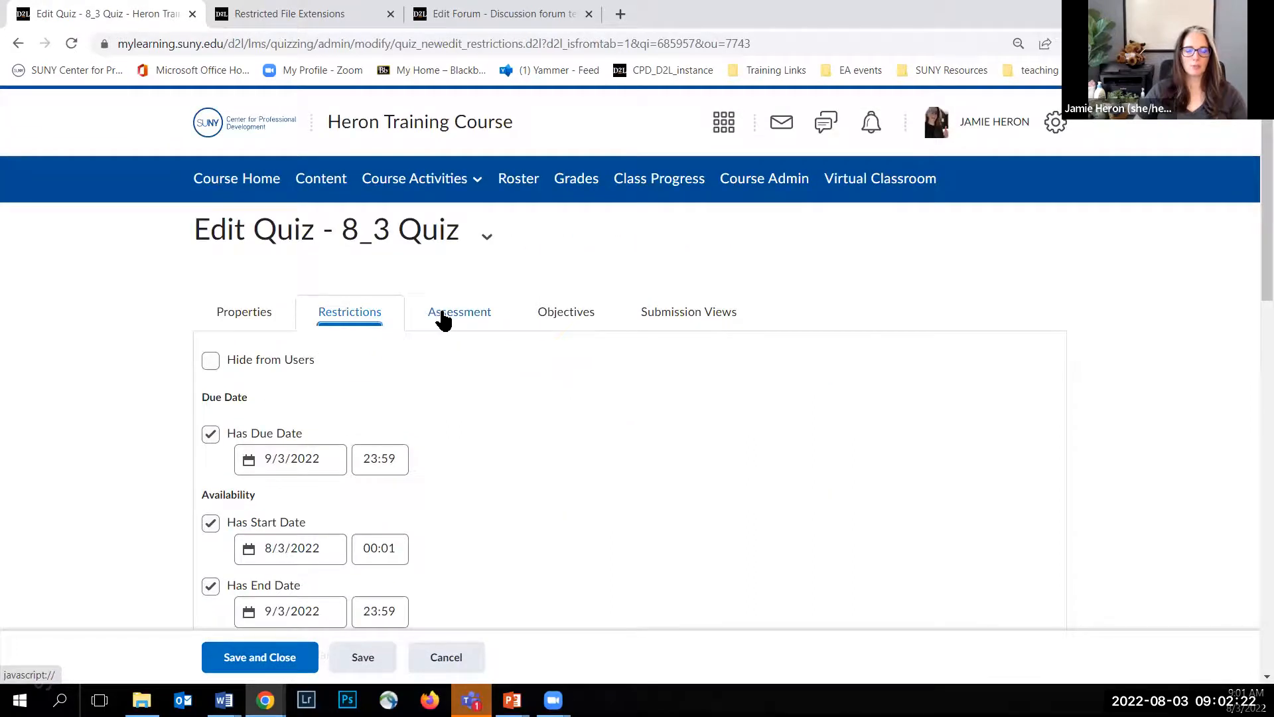
pyautogui.click(448, 316)
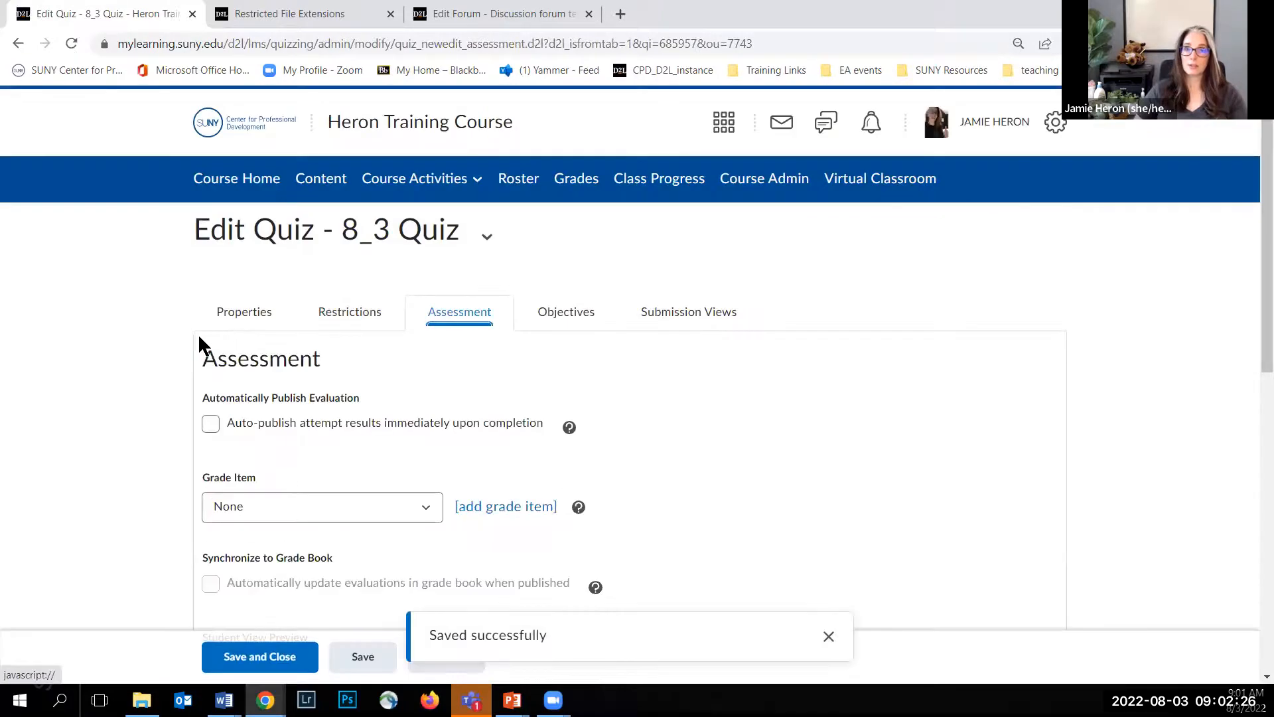
pyautogui.scroll(-1, 141, 352)
pyautogui.scroll(-2, 142, 353)
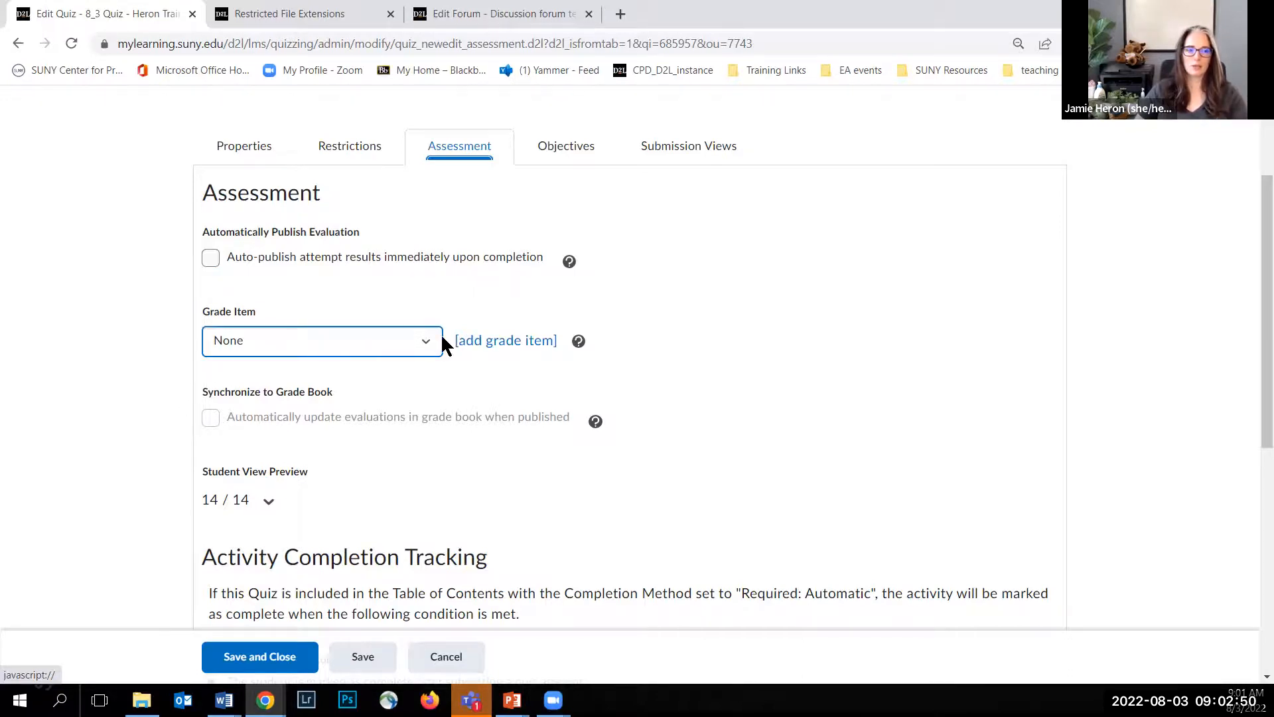
pyautogui.click(507, 340)
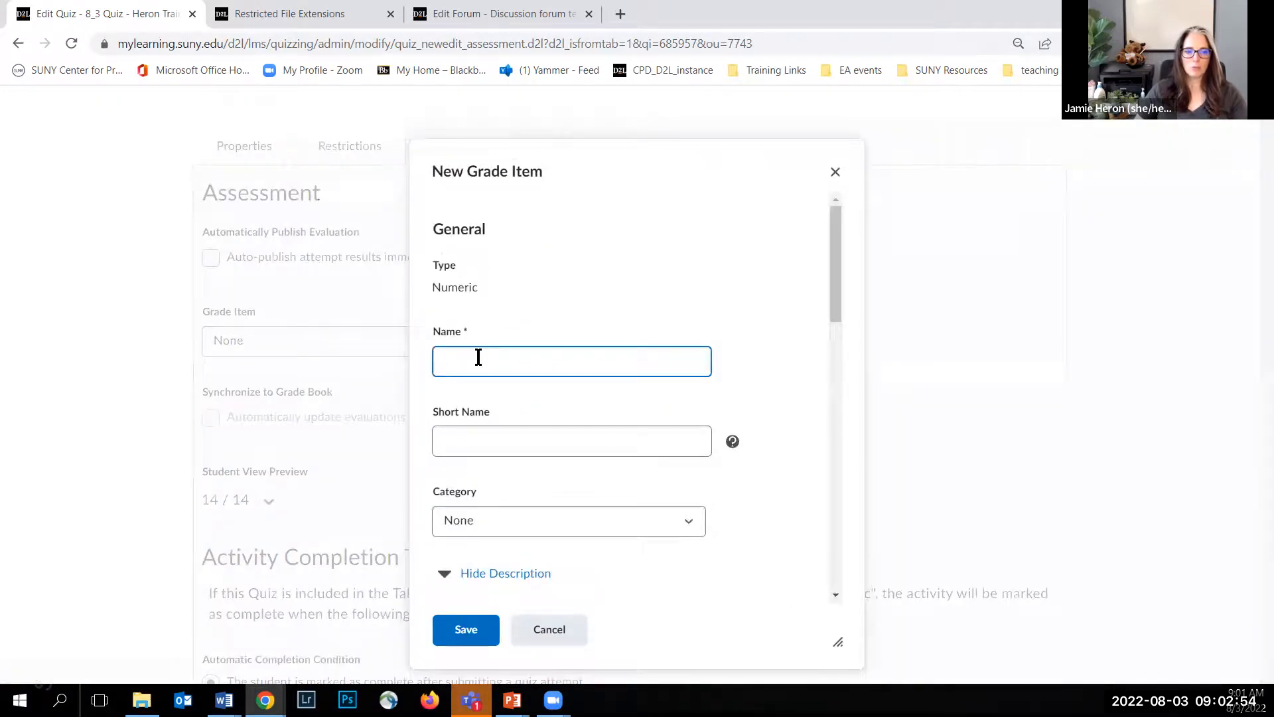
pyautogui.write('8_3 Quiz')
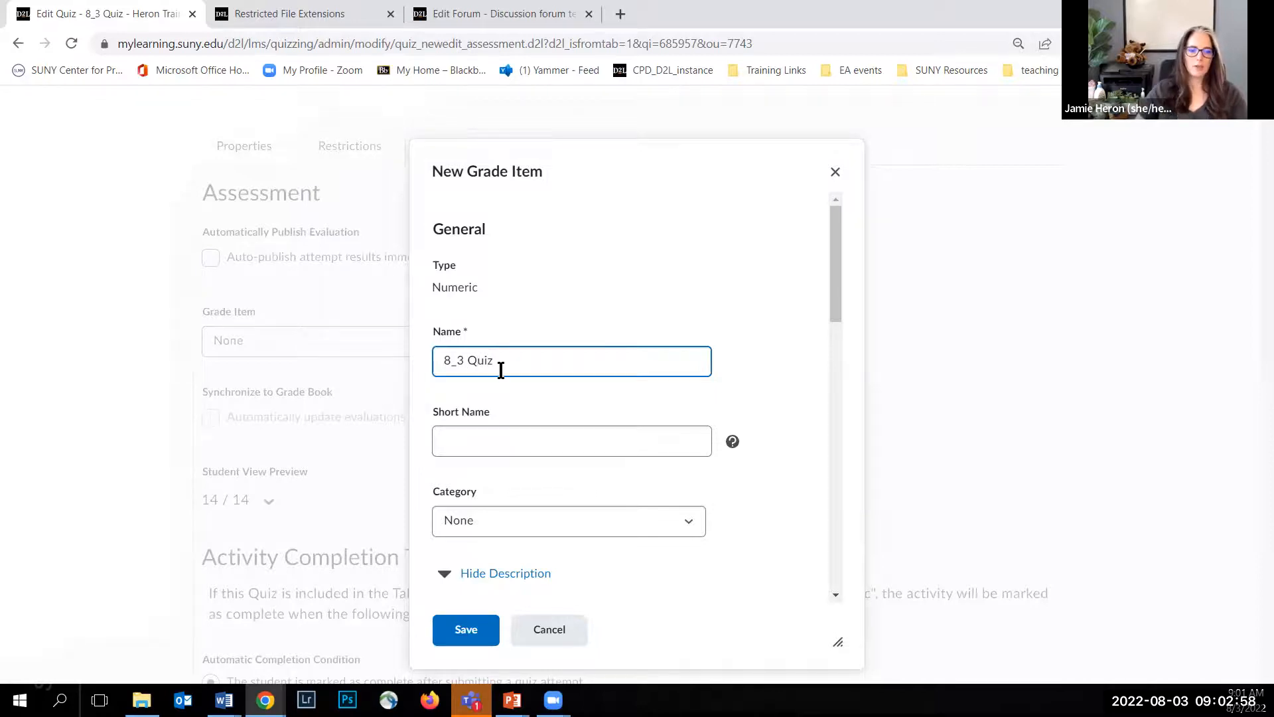
# Step: Place the grade item in the Exams category and set its maximum points to 14
pyautogui.scroll(-2, 497, 375)
pyautogui.click(520, 355)
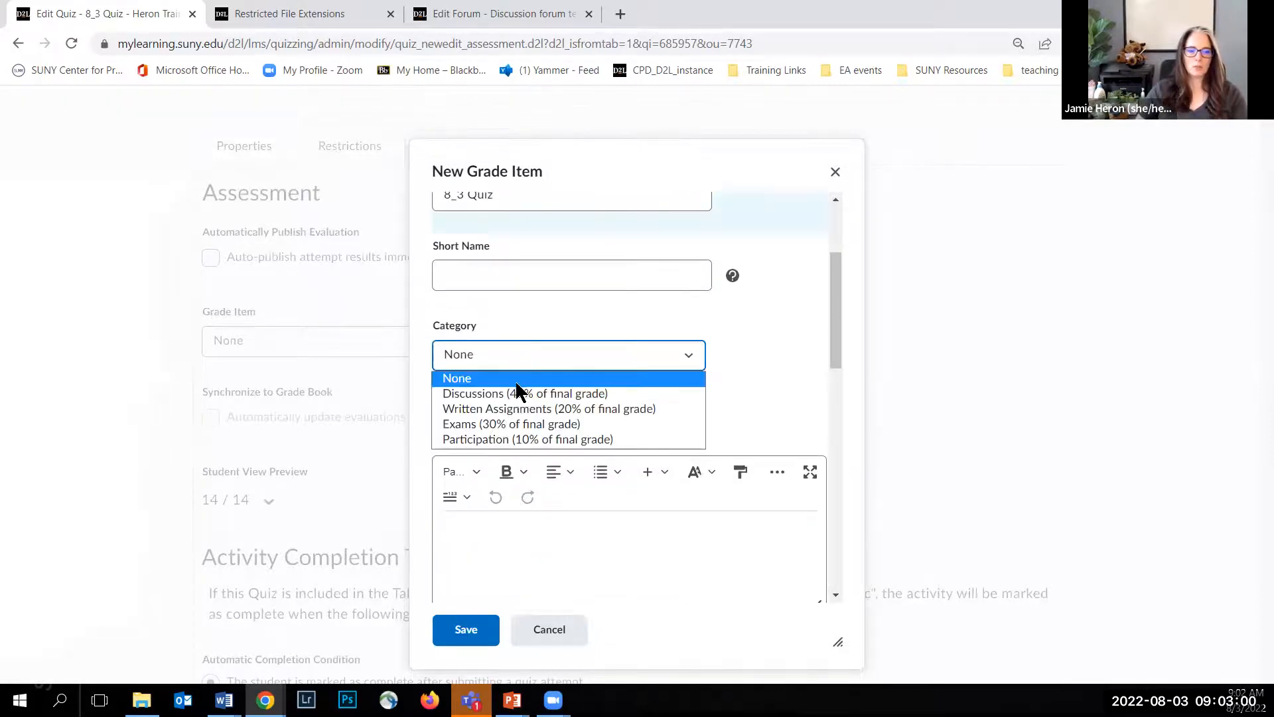
pyautogui.click(507, 425)
pyautogui.scroll(-5, 515, 401)
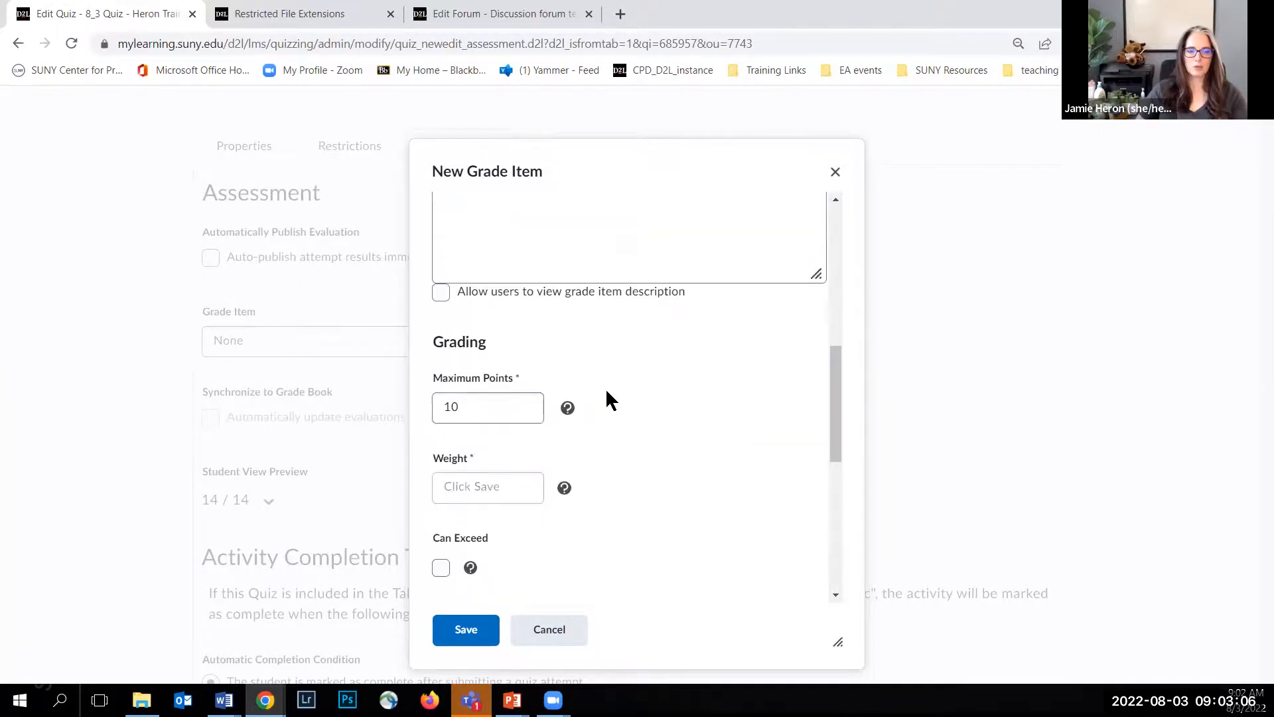
pyautogui.scroll(-1, 551, 359)
pyautogui.click(484, 324)
pyautogui.doubleClick(431, 324)
pyautogui.write('14')
pyautogui.click(662, 361)
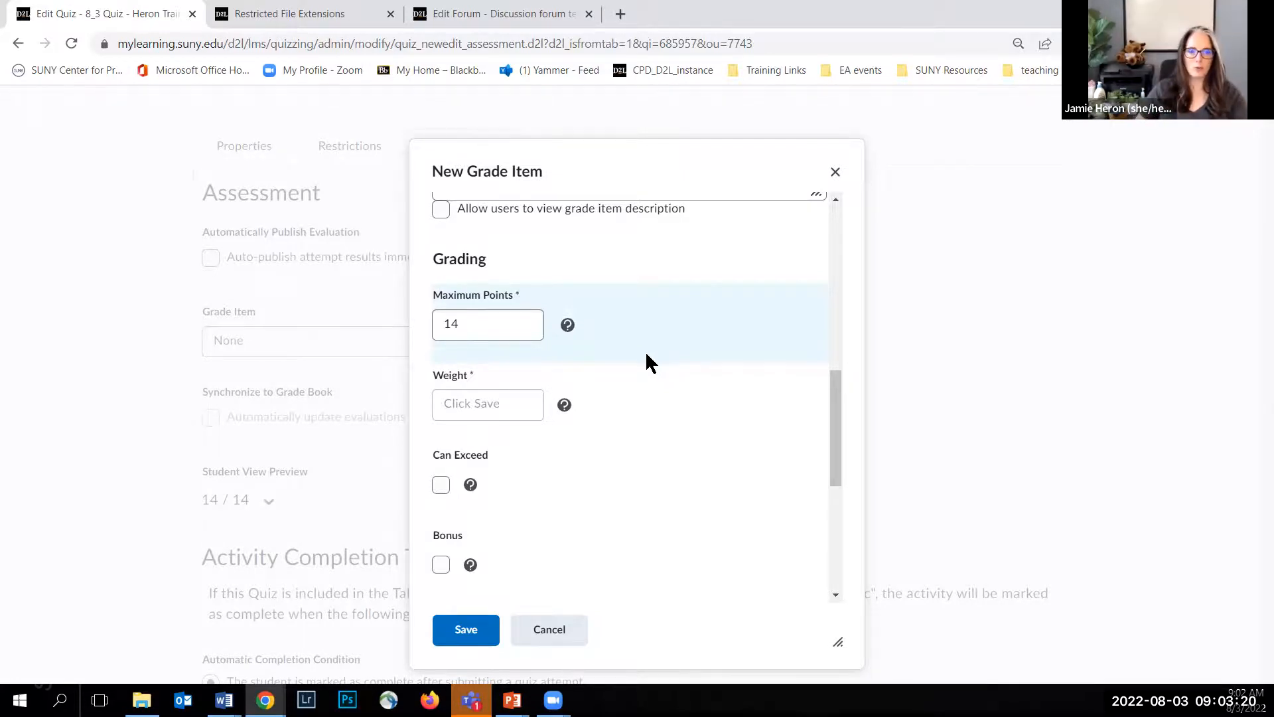
# Step: Save the new grade item and have evaluations update automatically in the grade book when published
pyautogui.scroll(-2, 591, 419)
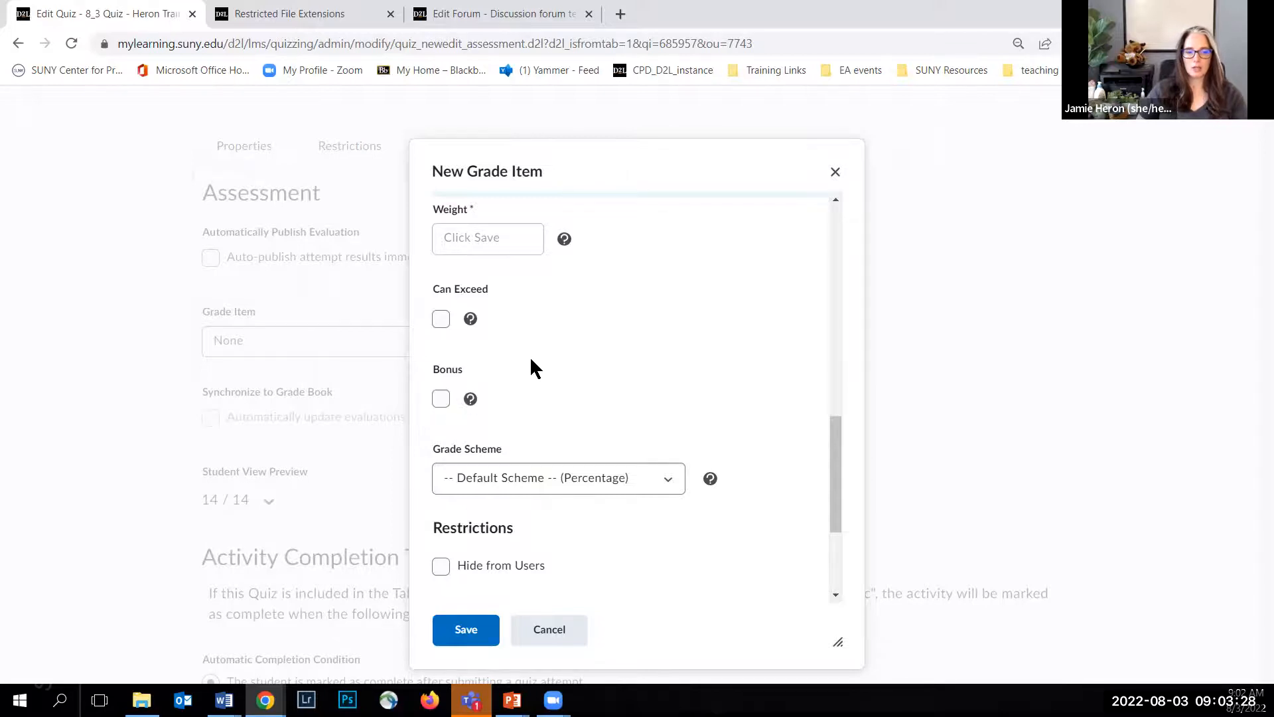
pyautogui.scroll(-3, 531, 359)
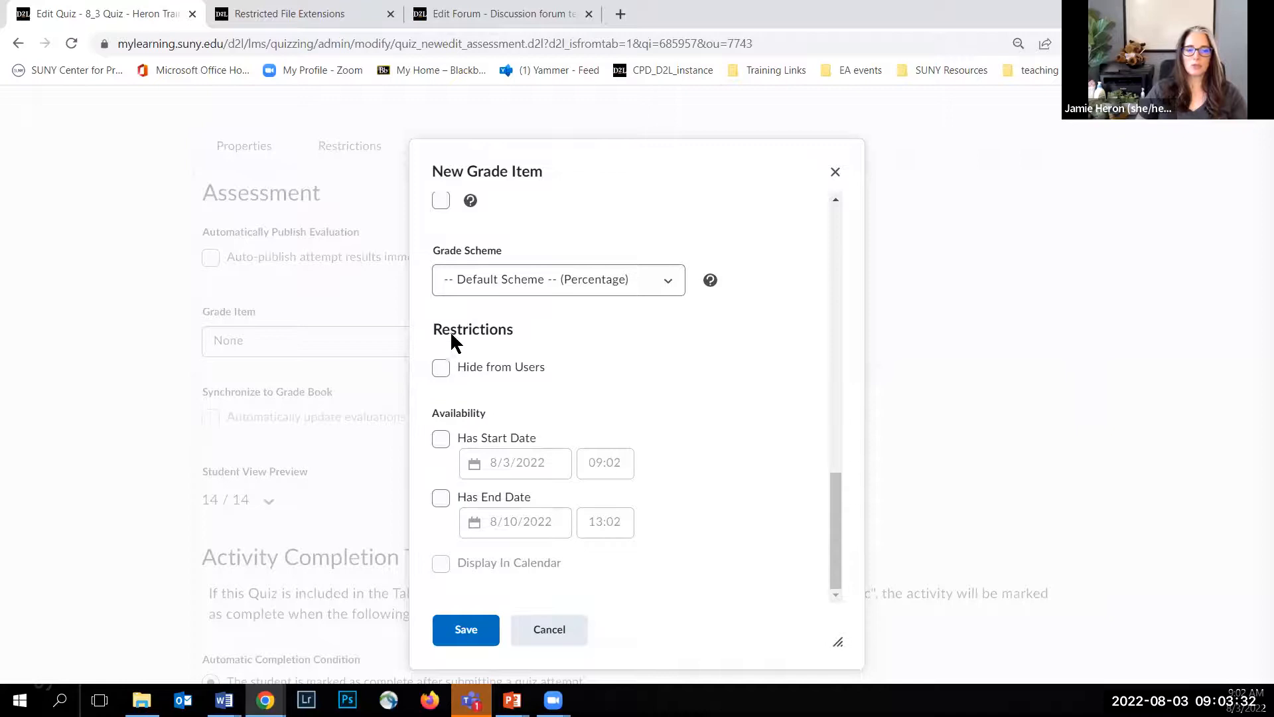
pyautogui.click(463, 634)
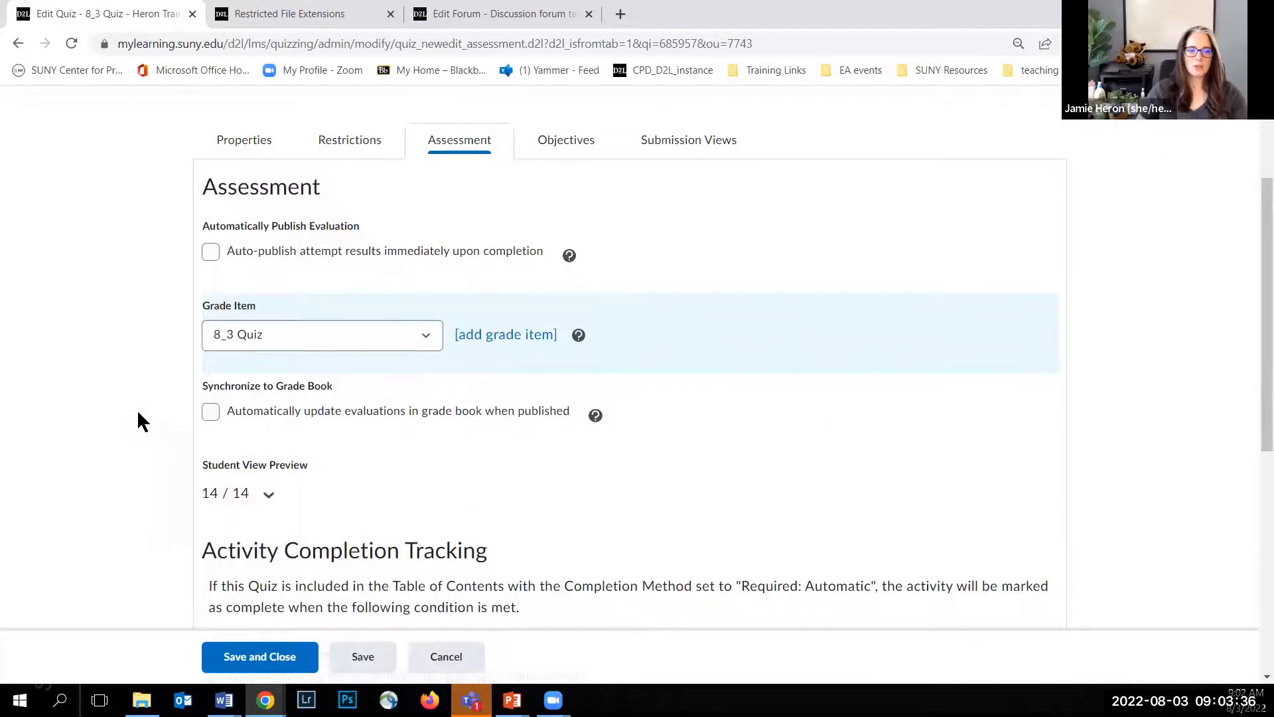
pyautogui.scroll(-1, 137, 409)
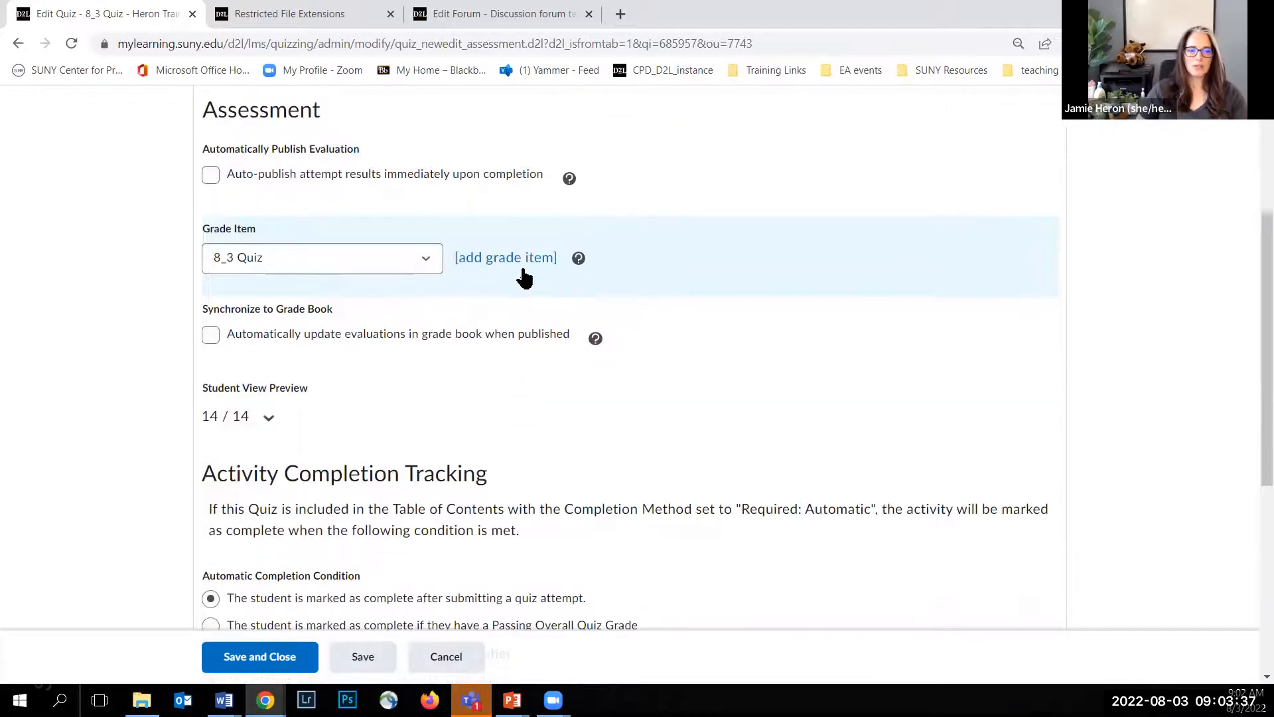
pyautogui.click(211, 337)
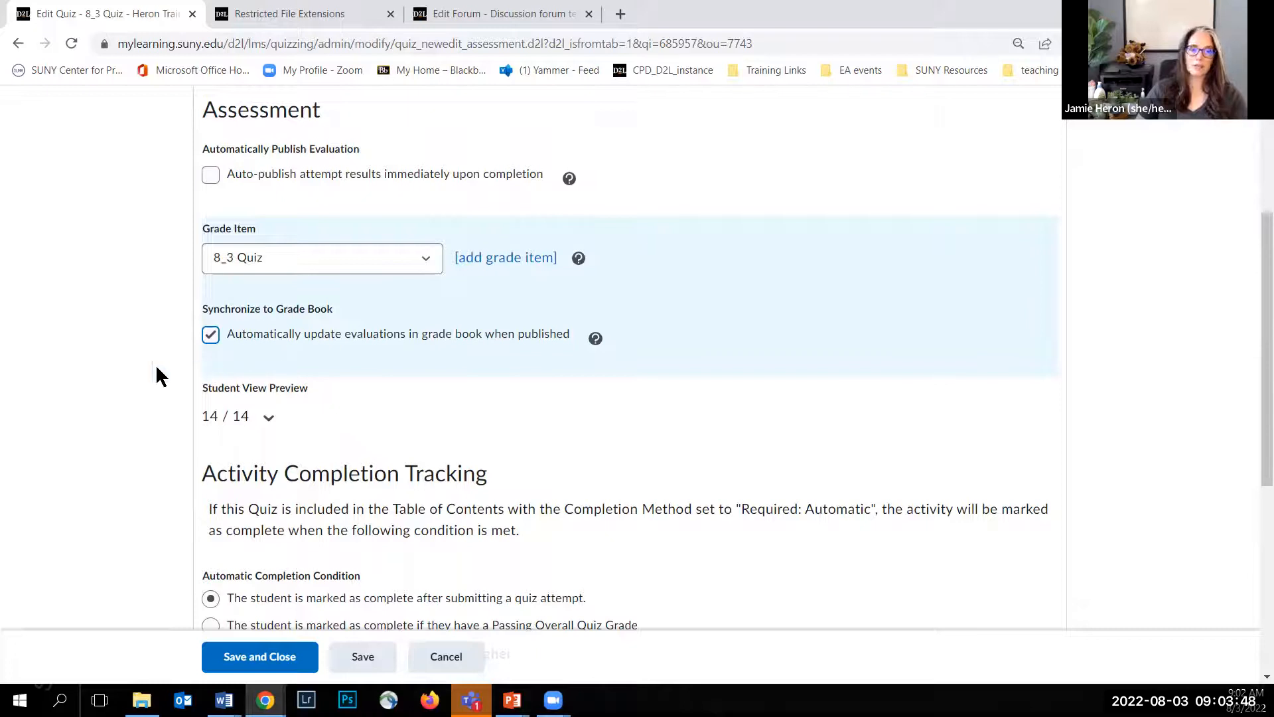
# Step: Examine the quiz's completion tracking, allowed attempts and overall grade calculation options
pyautogui.scroll(-4, 156, 367)
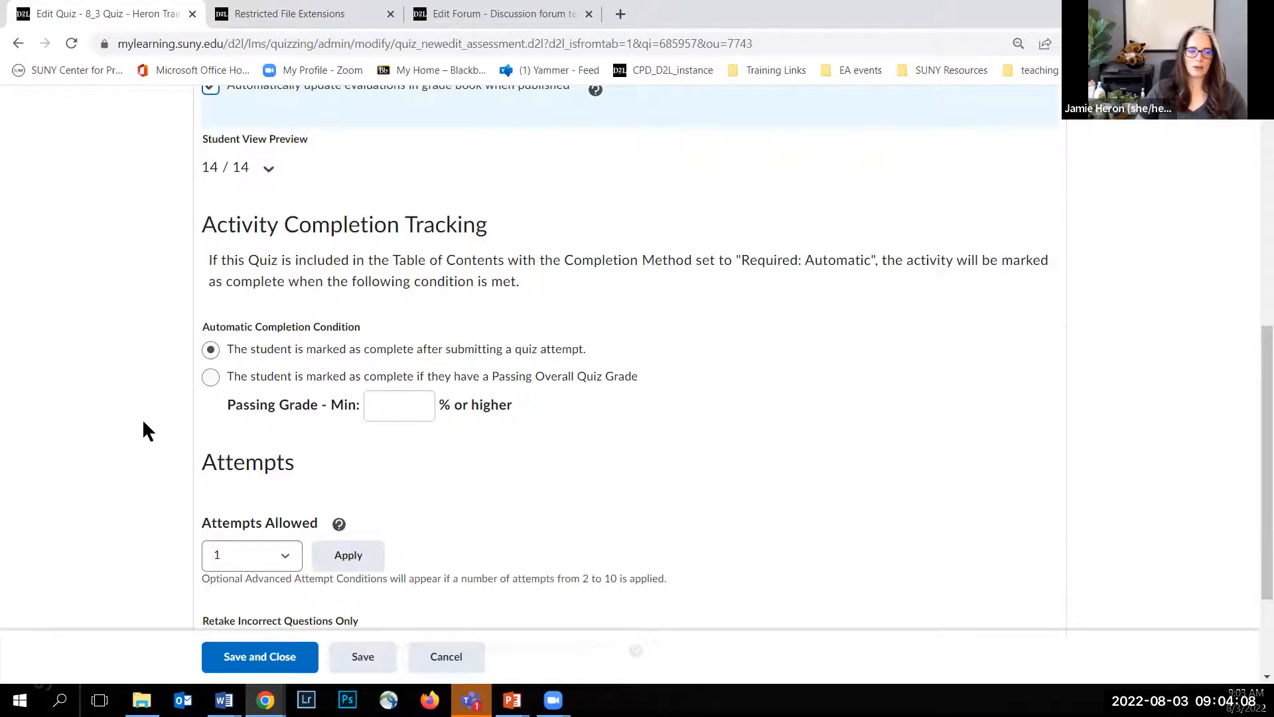
pyautogui.scroll(-2, 142, 418)
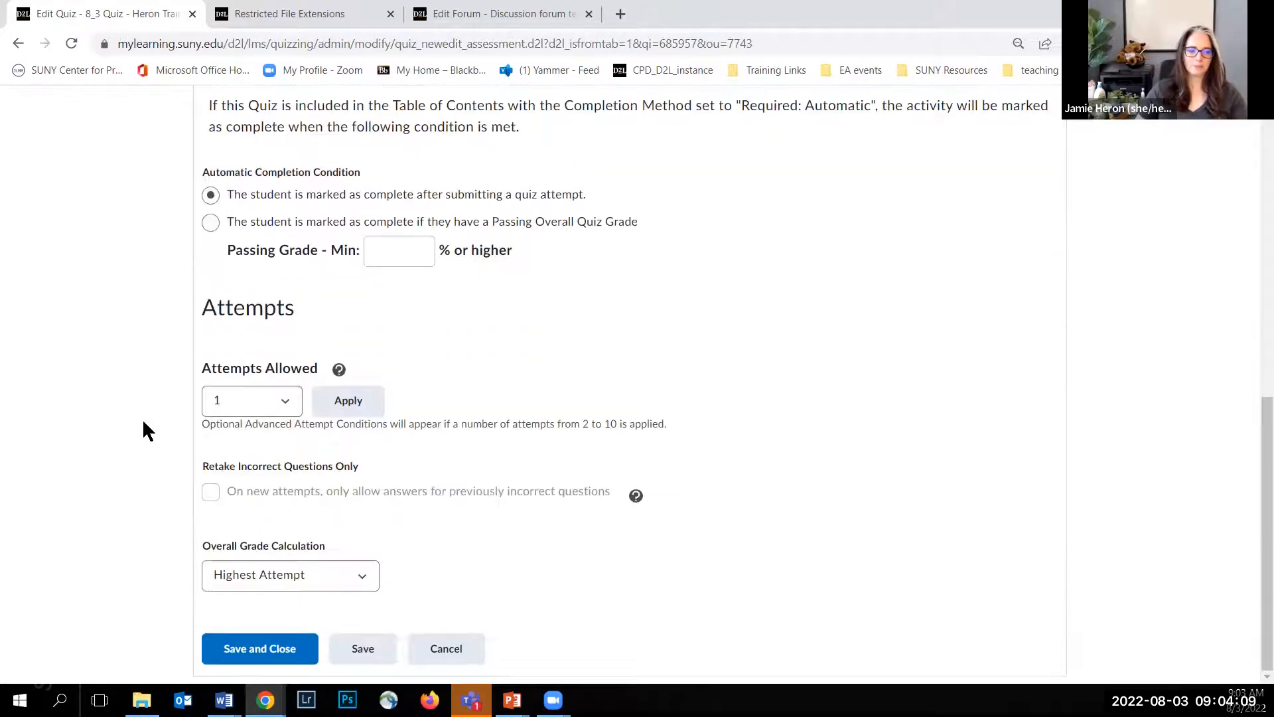
pyautogui.click(285, 403)
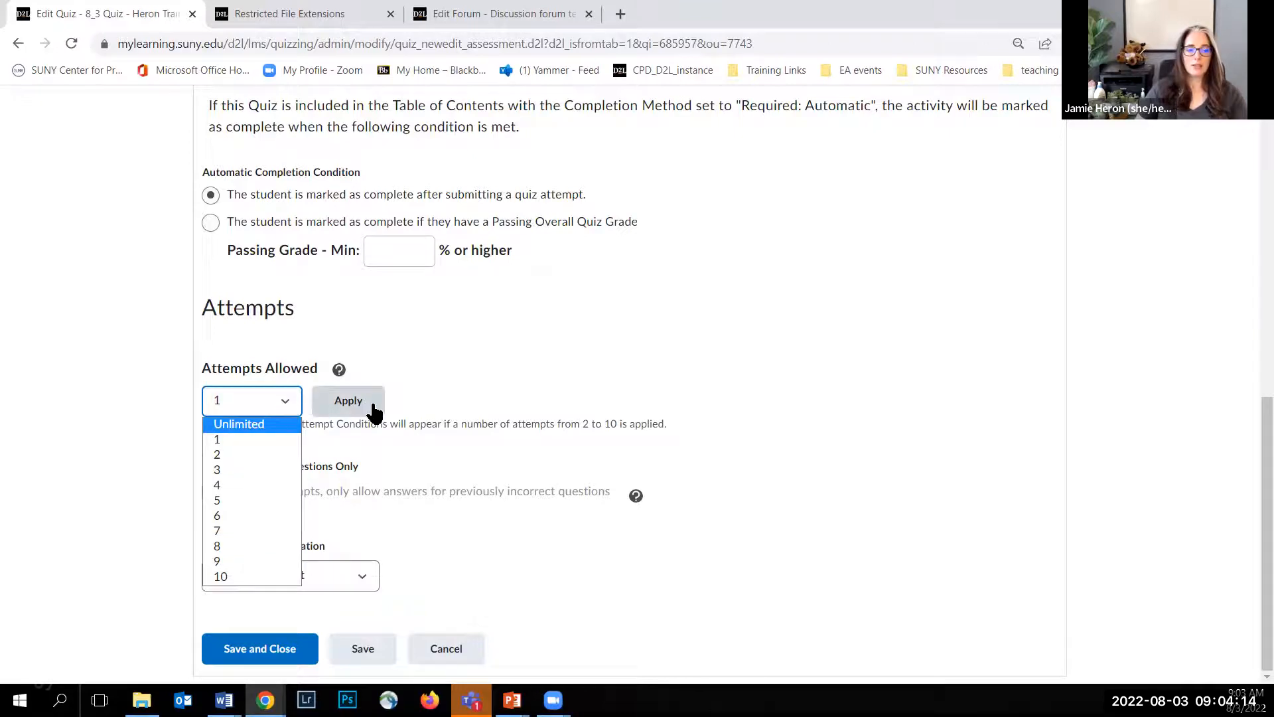
pyautogui.click(433, 374)
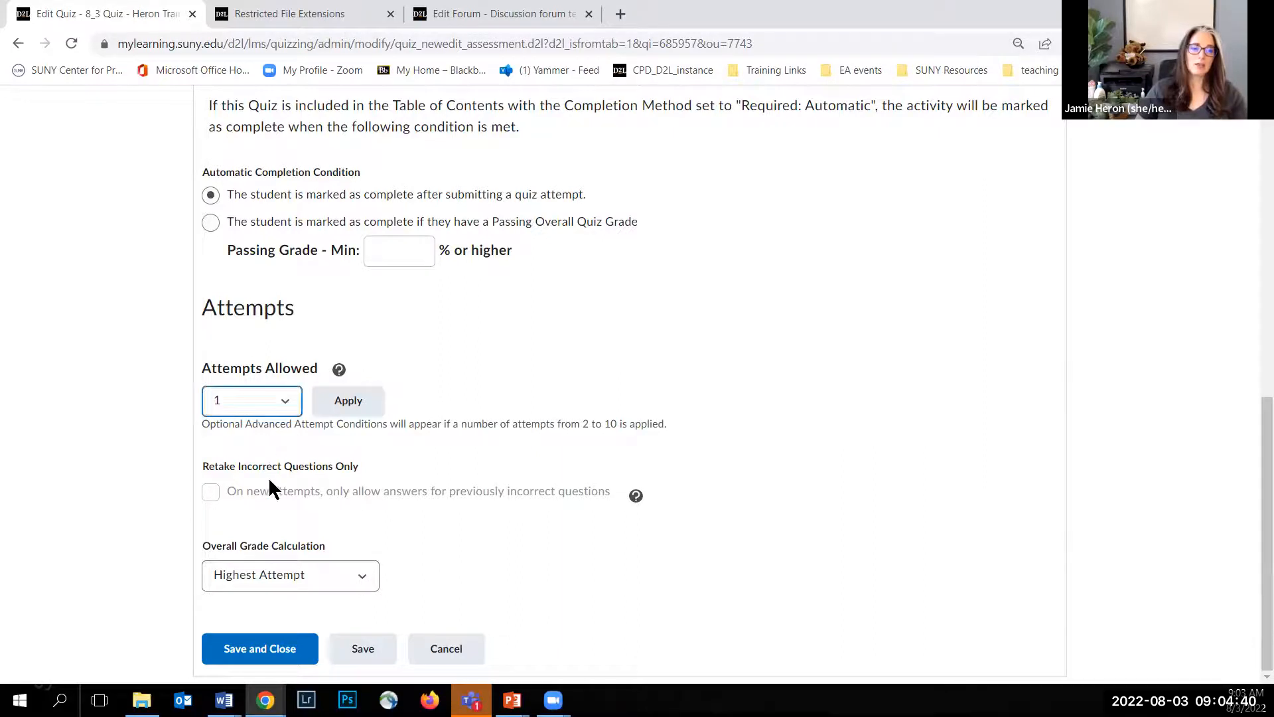
pyautogui.click(357, 578)
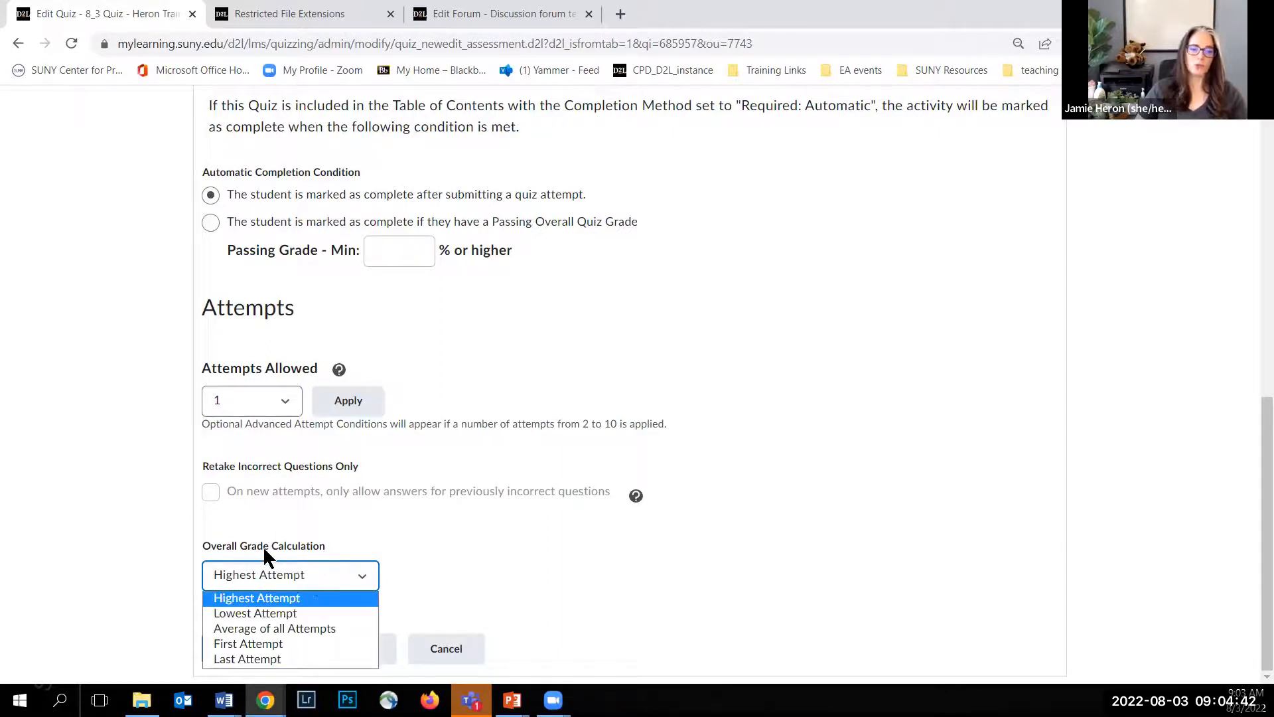
pyautogui.click(454, 565)
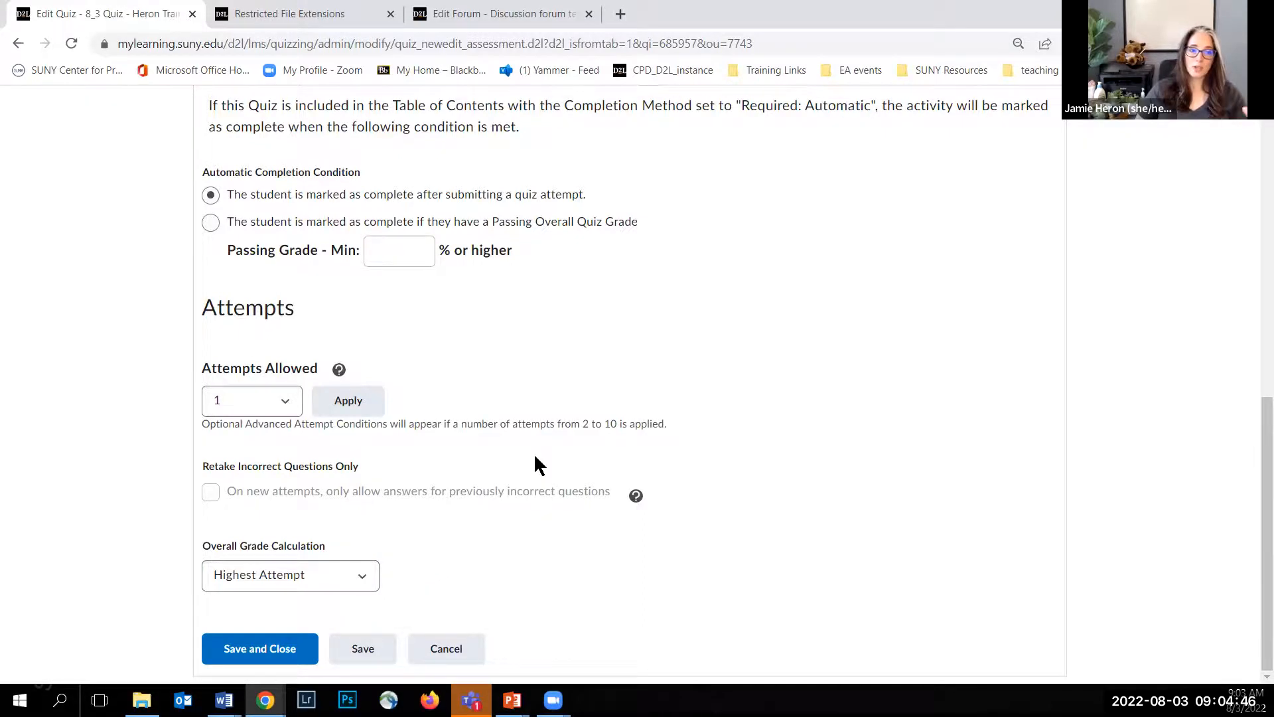
# Step: Open the quiz's default submission view for editing and set Show Questions to Yes
pyautogui.scroll(10, 570, 389)
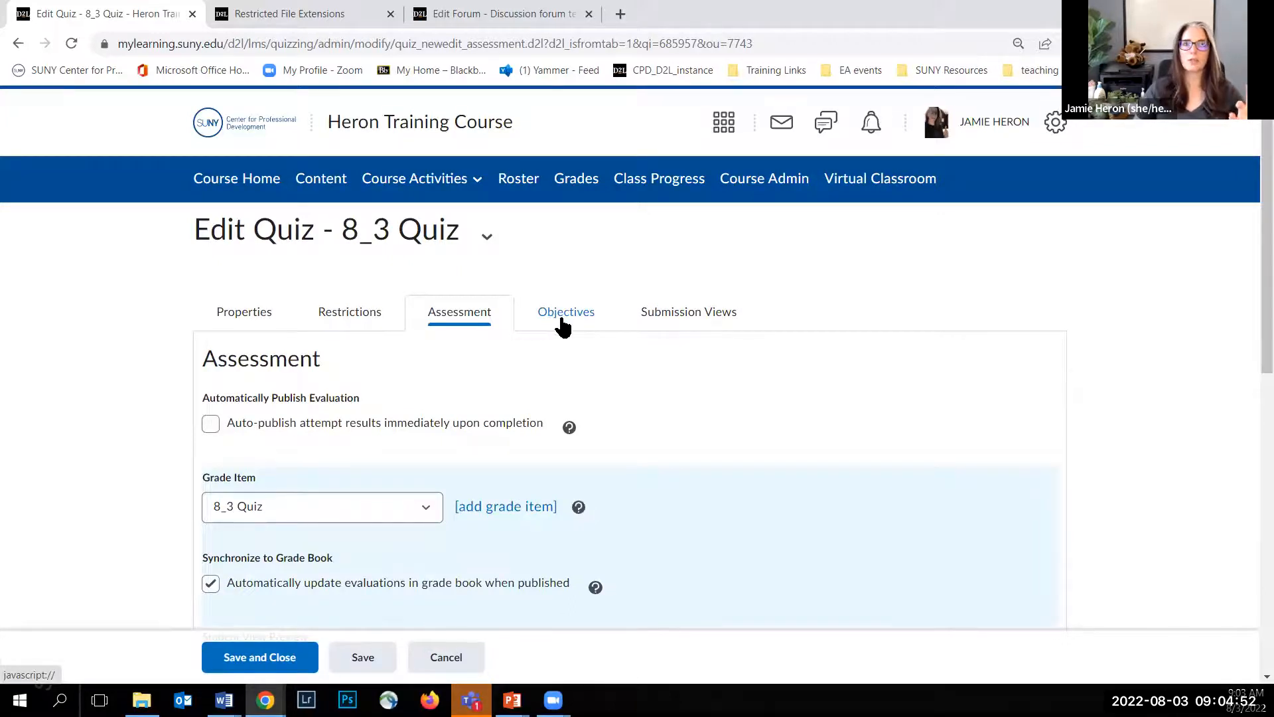
pyautogui.click(688, 323)
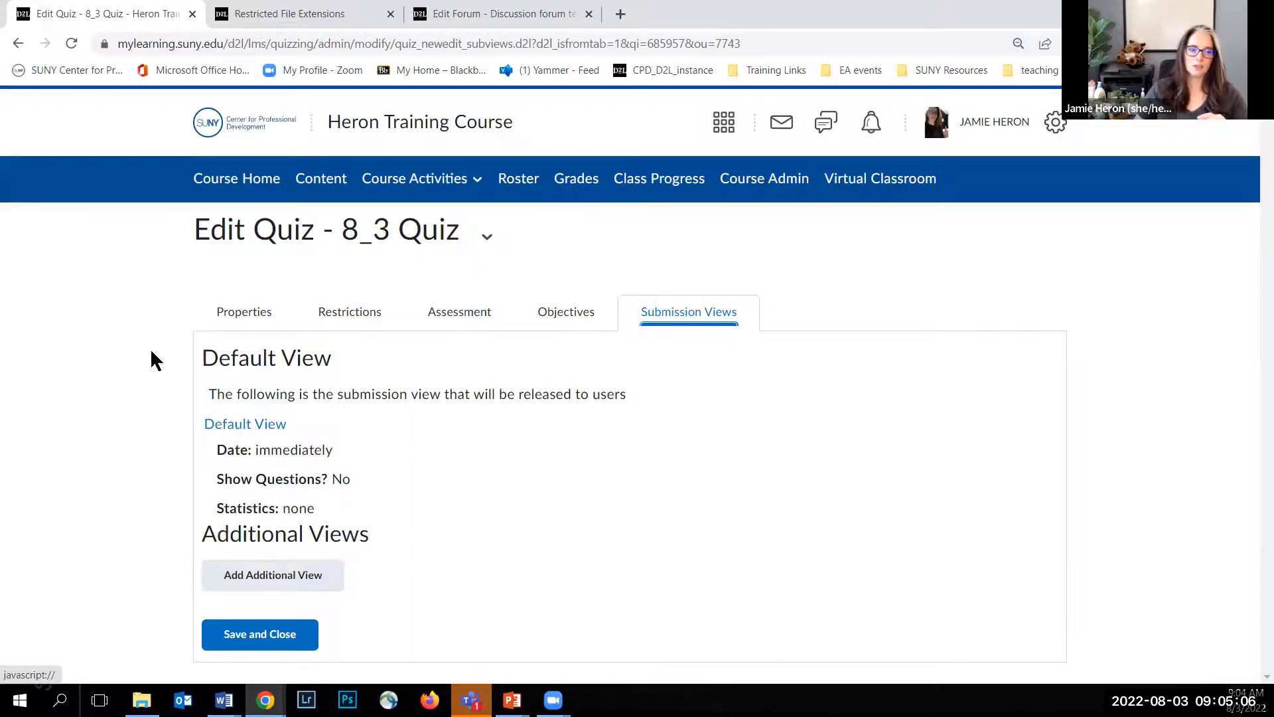
pyautogui.click(265, 428)
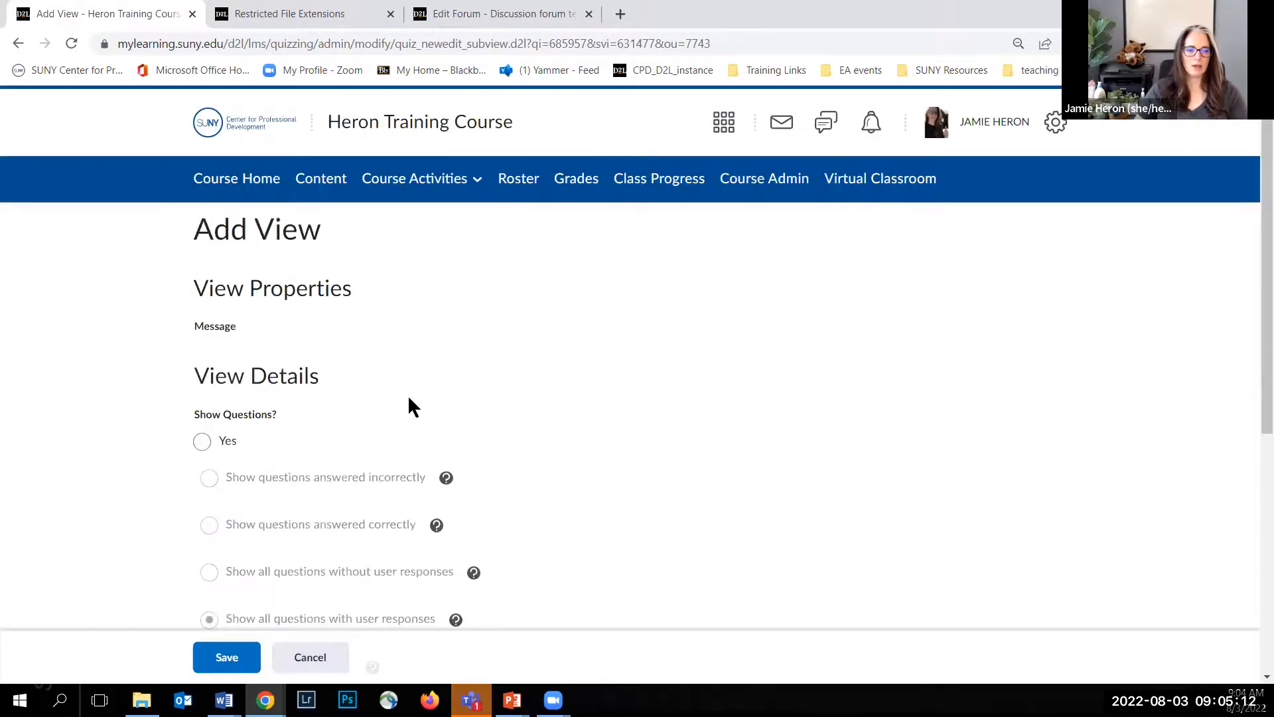
pyautogui.scroll(-2, 246, 275)
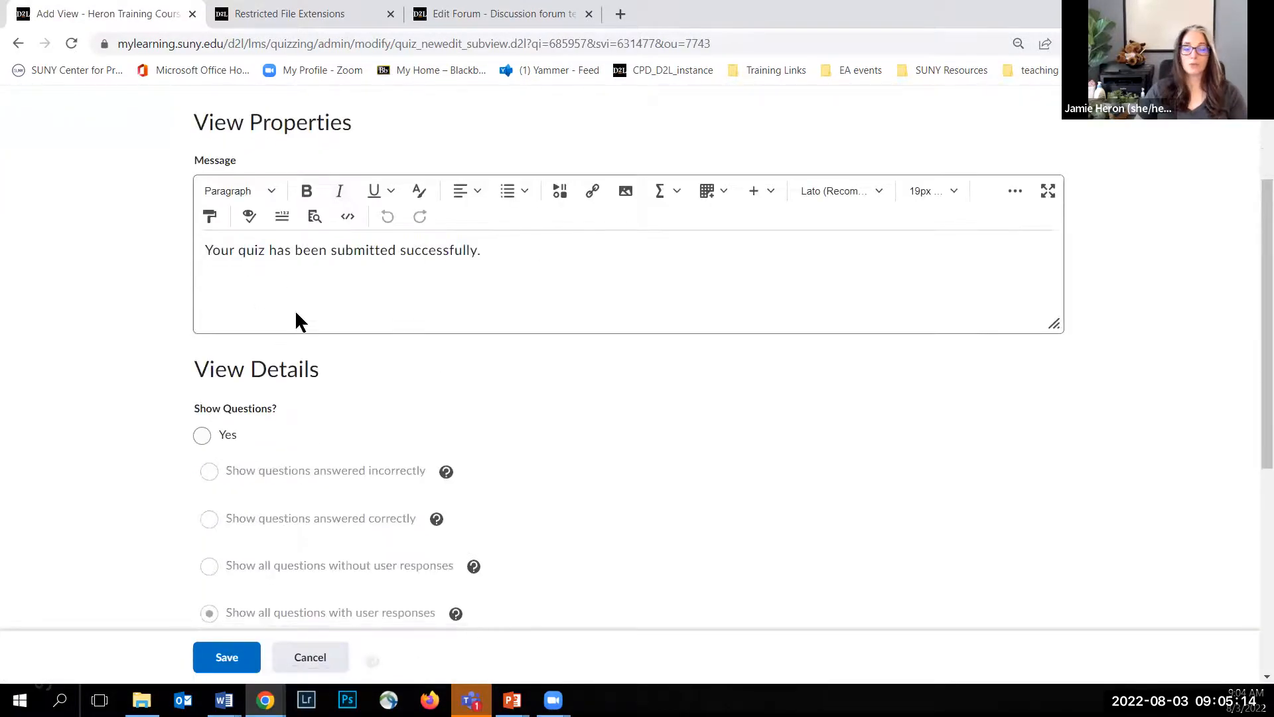
pyautogui.scroll(-2, 211, 327)
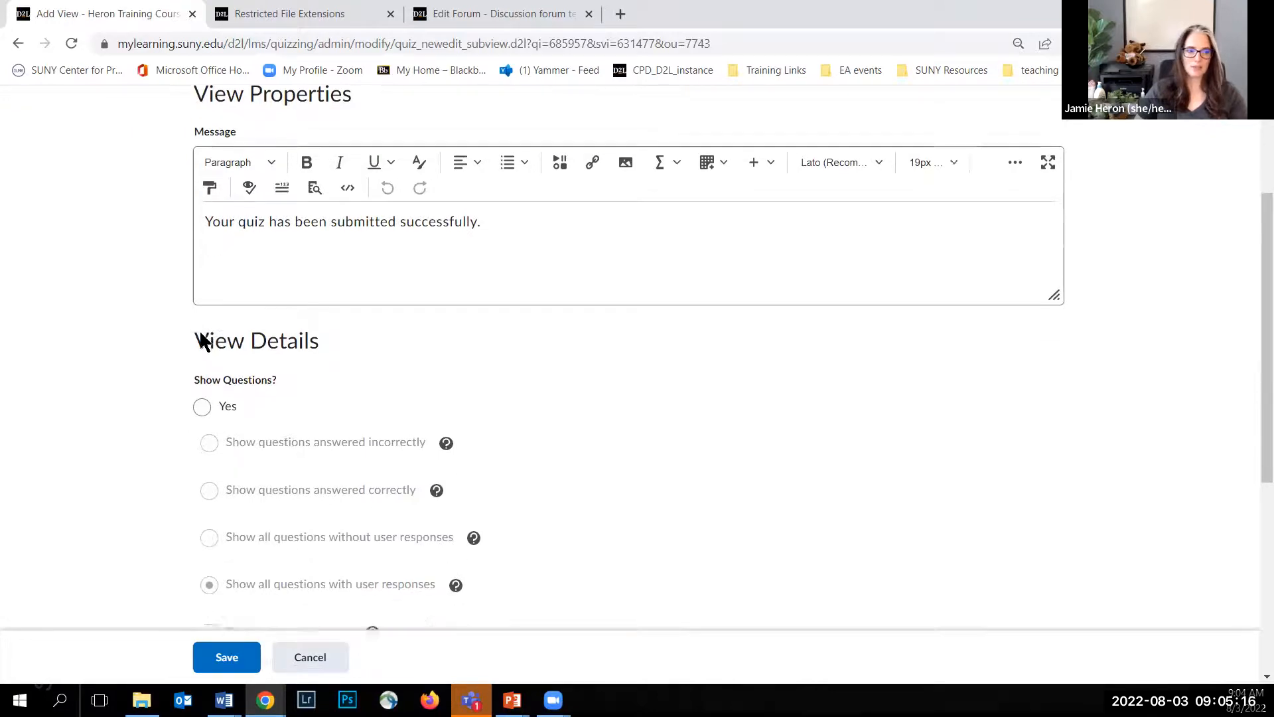
pyautogui.scroll(-1, 195, 358)
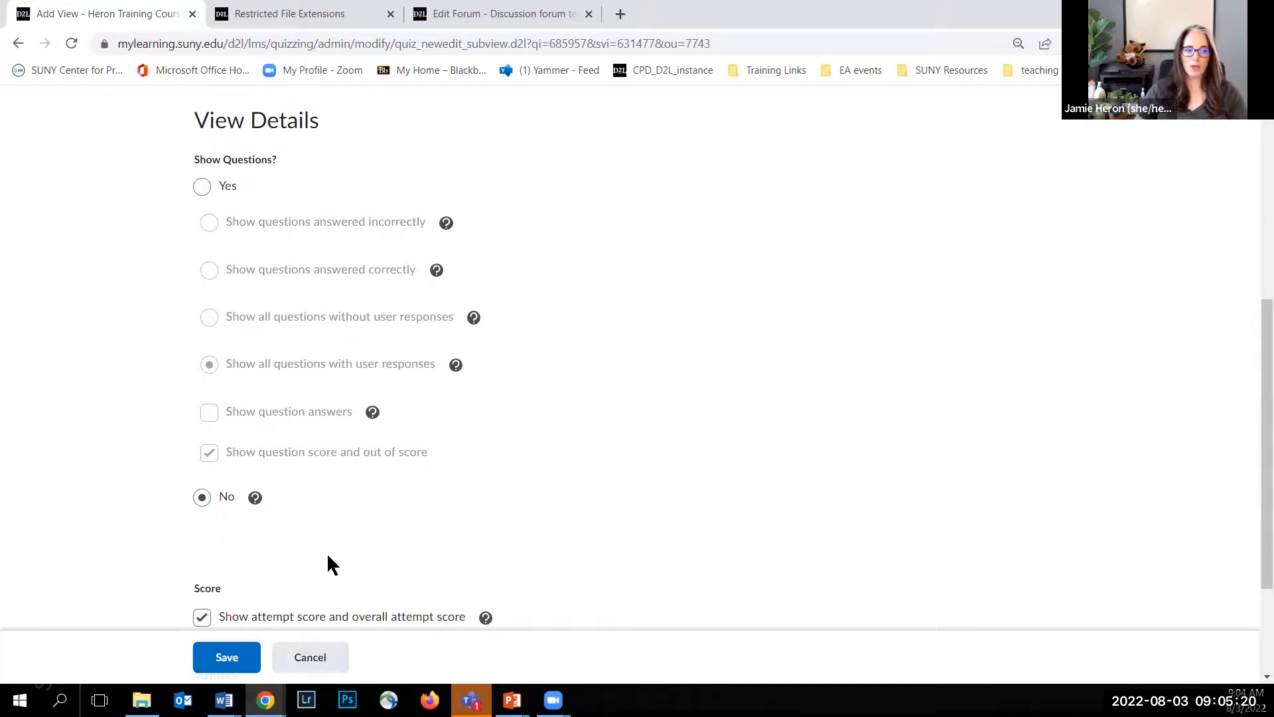
pyautogui.scroll(-2, 98, 455)
pyautogui.scroll(4, 233, 463)
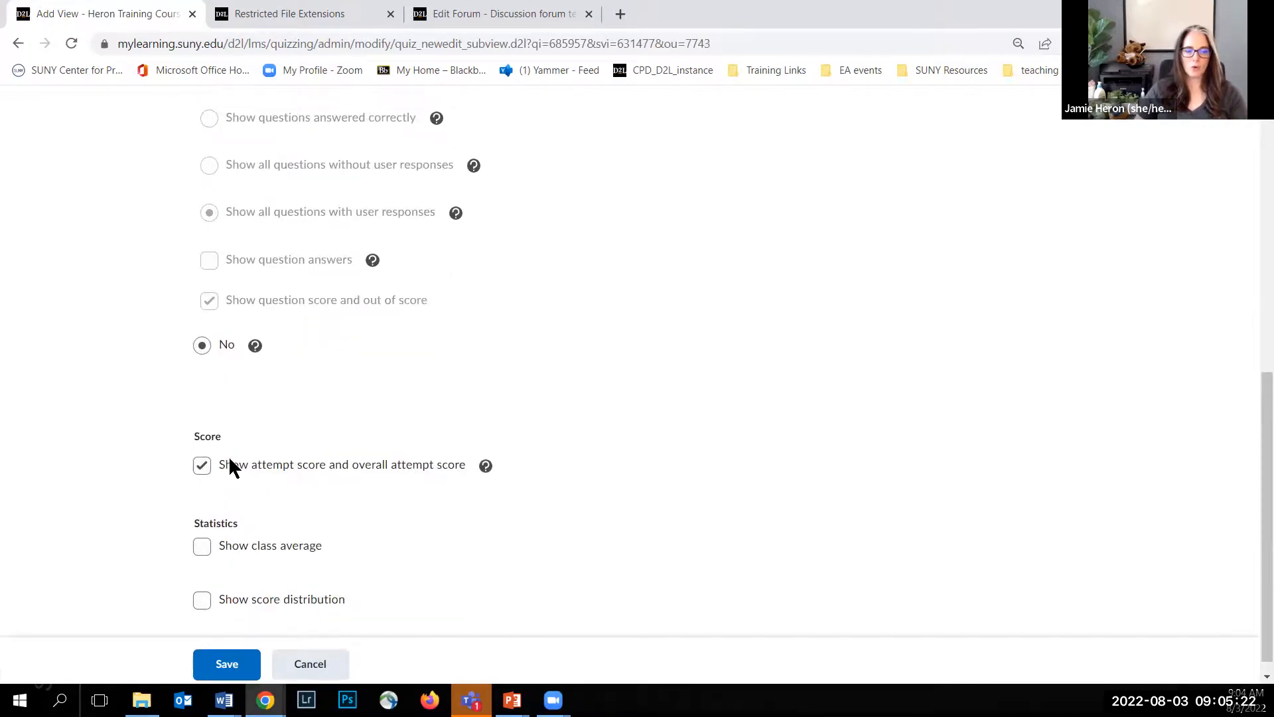
pyautogui.scroll(-1, 163, 457)
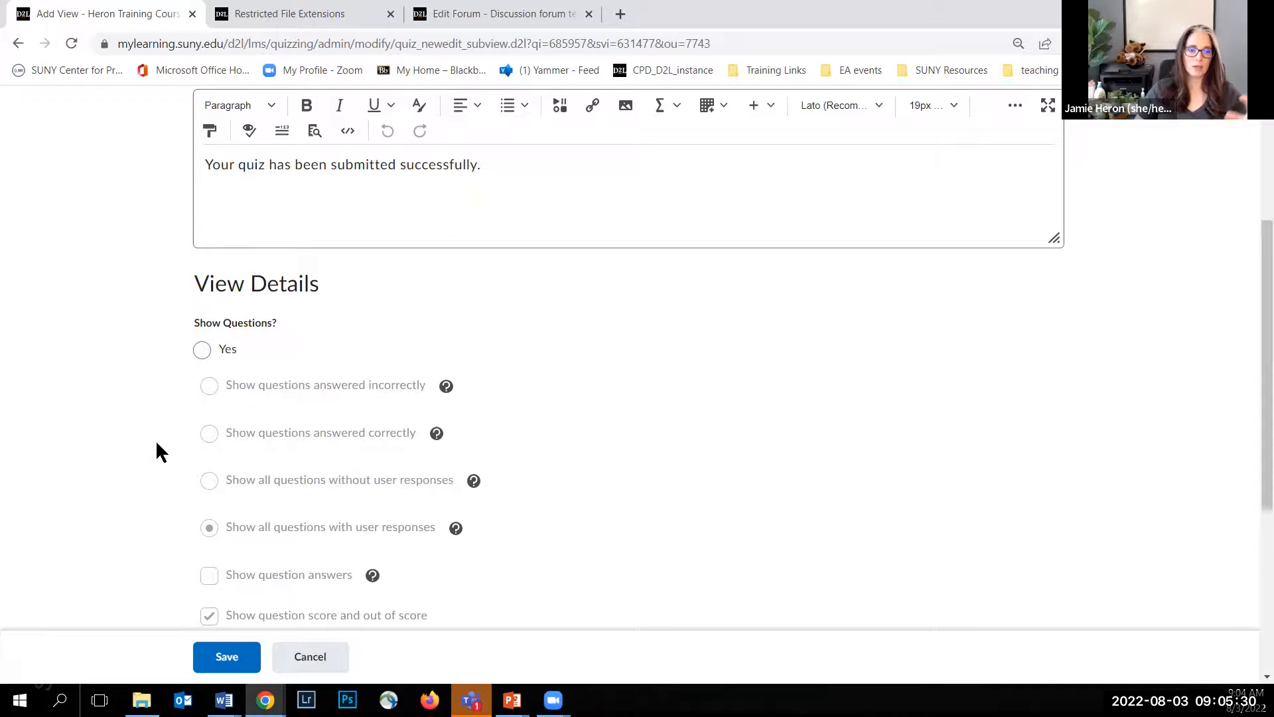
pyautogui.click(201, 350)
pyautogui.scroll(-2, 144, 351)
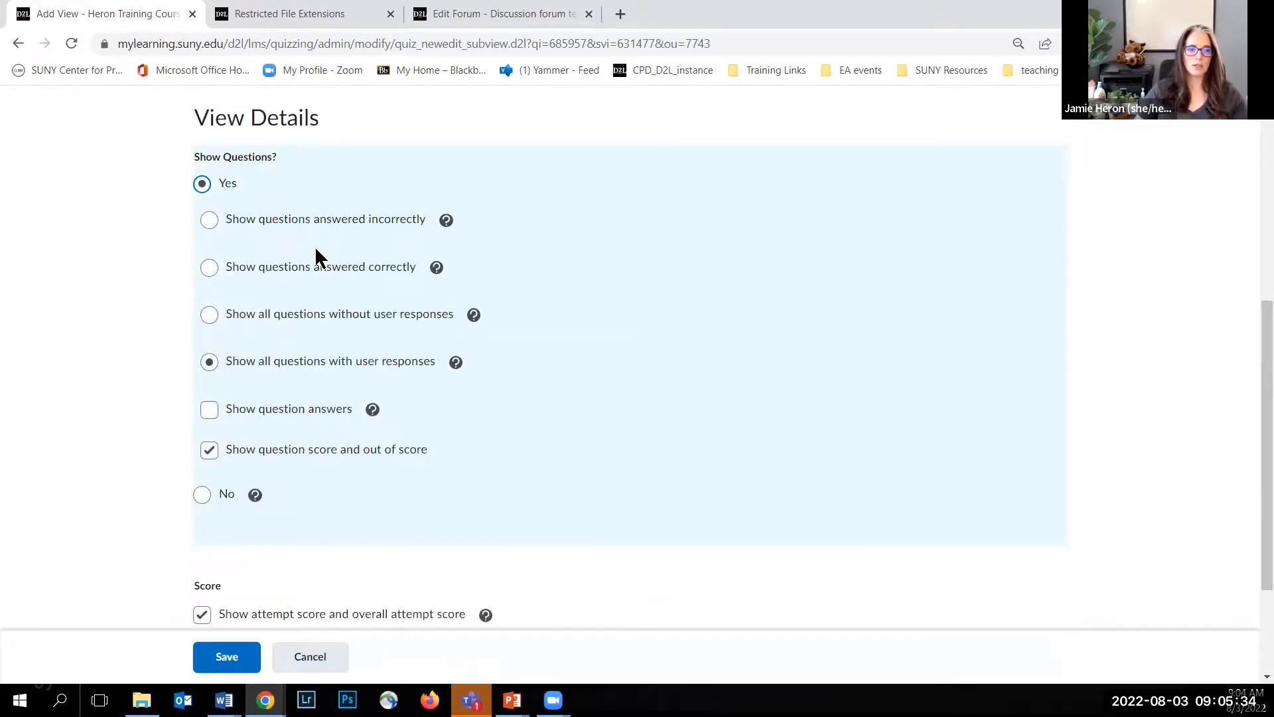
# Step: Set Show Questions to No, hide the attempt score and overall attempt score, and save the default submission view
pyautogui.click(205, 494)
pyautogui.scroll(-2, 162, 390)
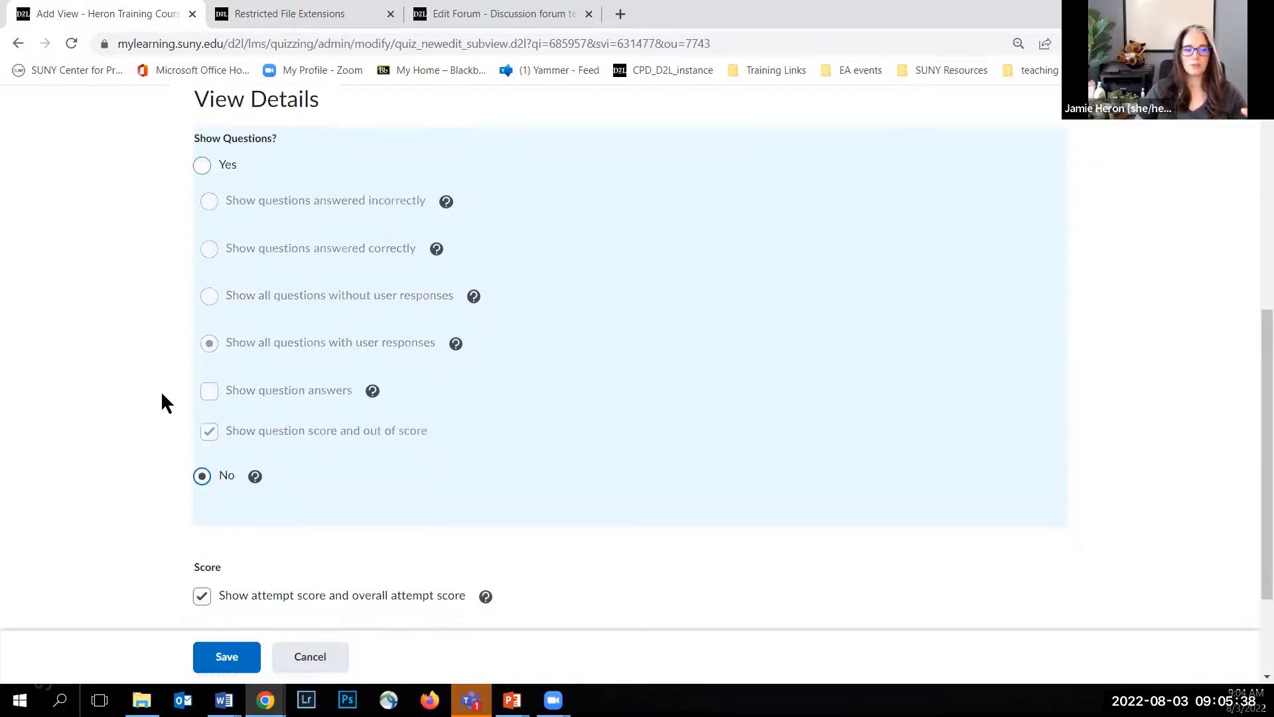
pyautogui.scroll(-1, 162, 386)
pyautogui.click(202, 449)
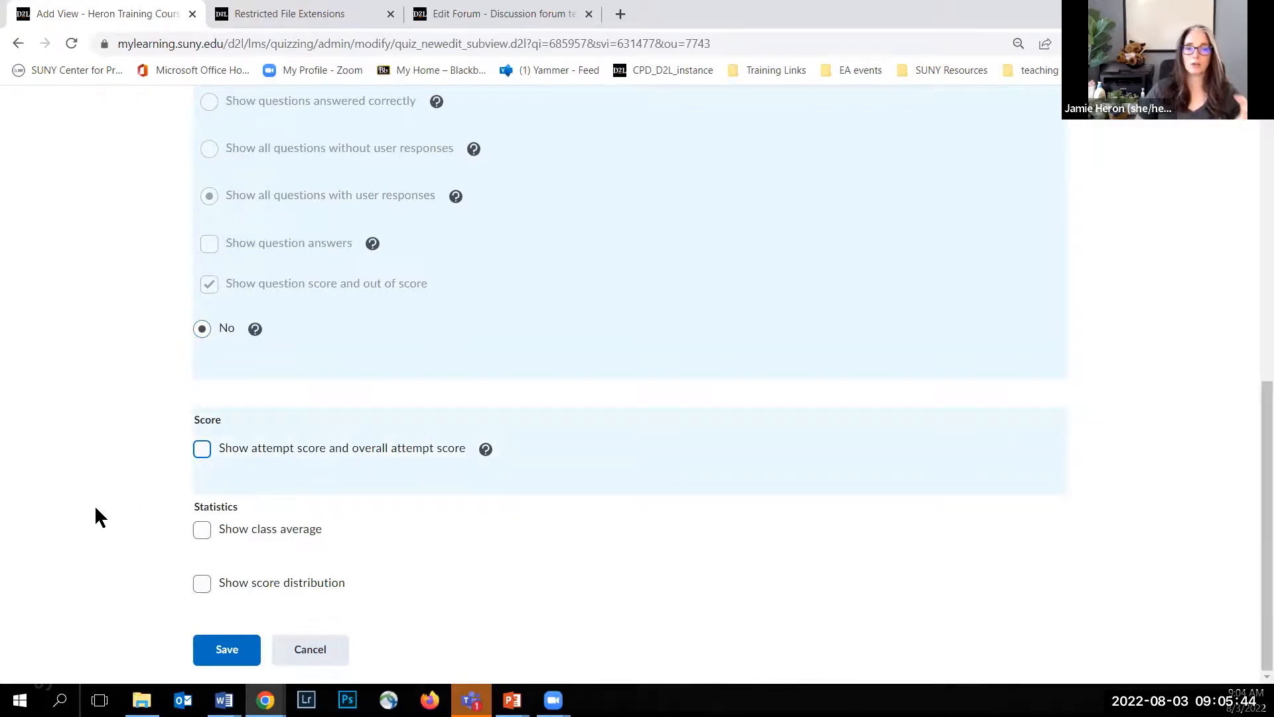
pyautogui.click(224, 650)
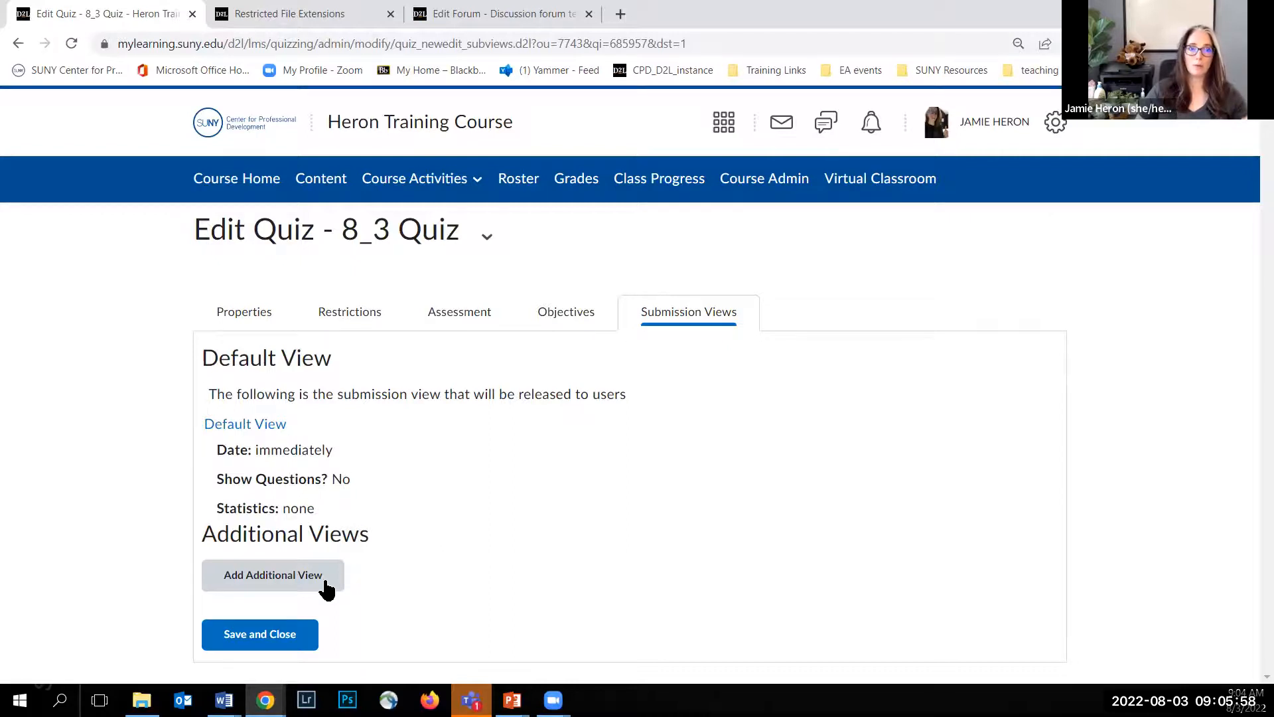
# Step: Add an additional submission view to the quiz and name it After Due Date
pyautogui.click(324, 578)
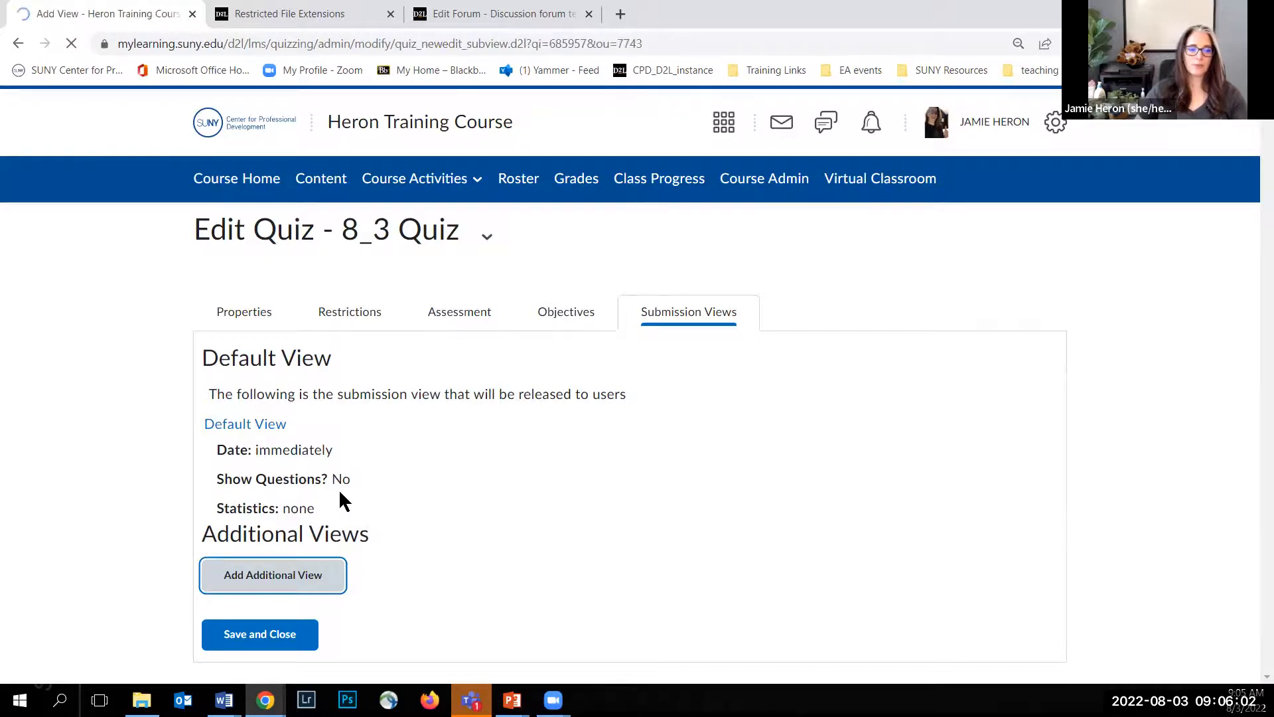
pyautogui.click(258, 356)
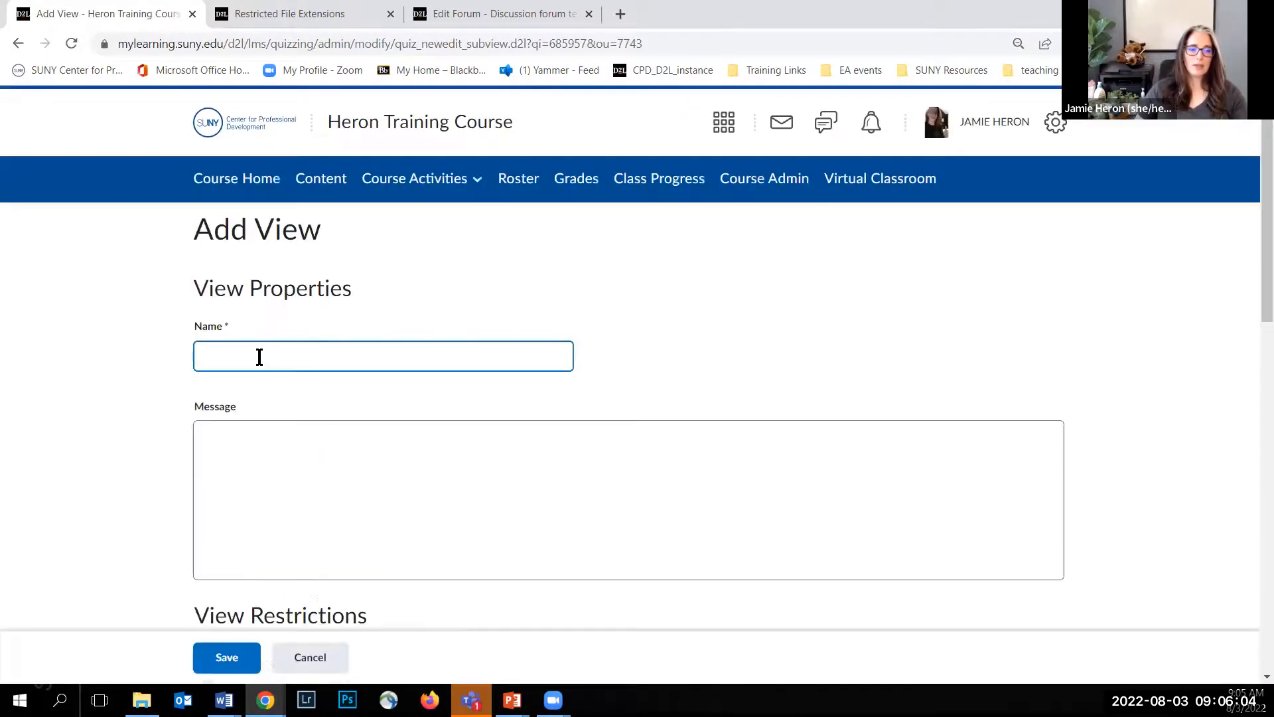
pyautogui.write('After')
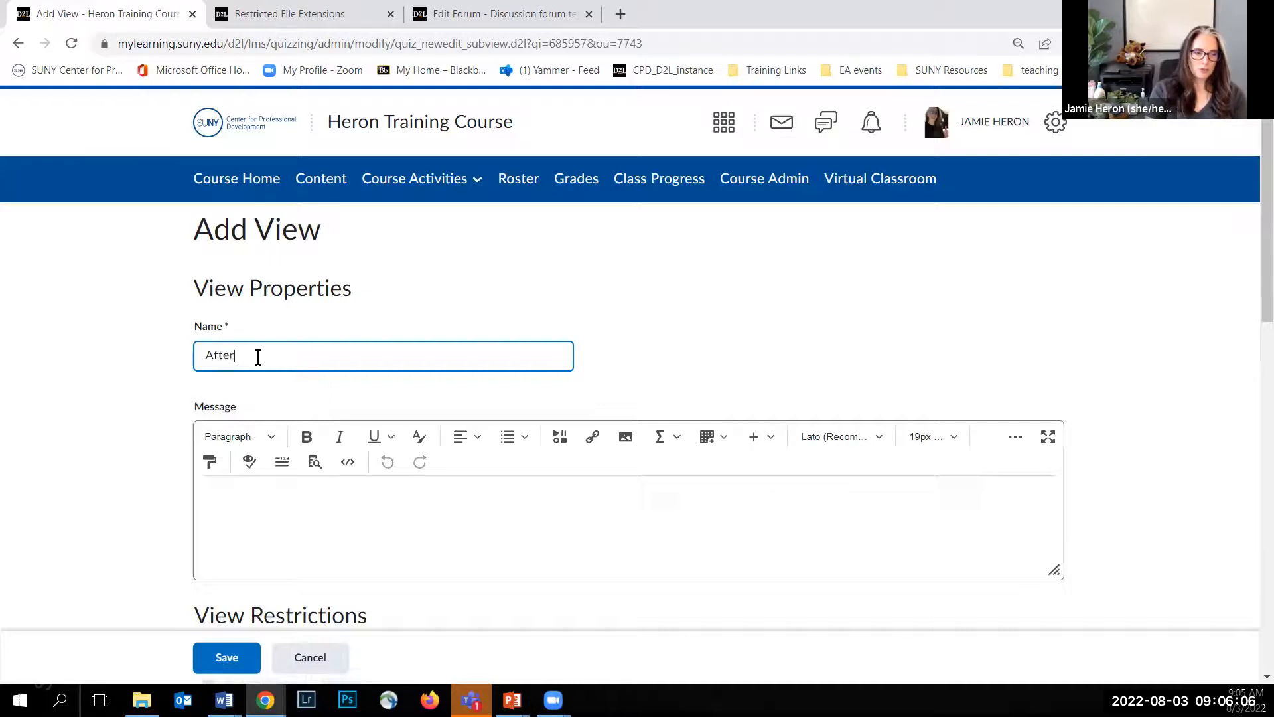
pyautogui.write(' Due Date')
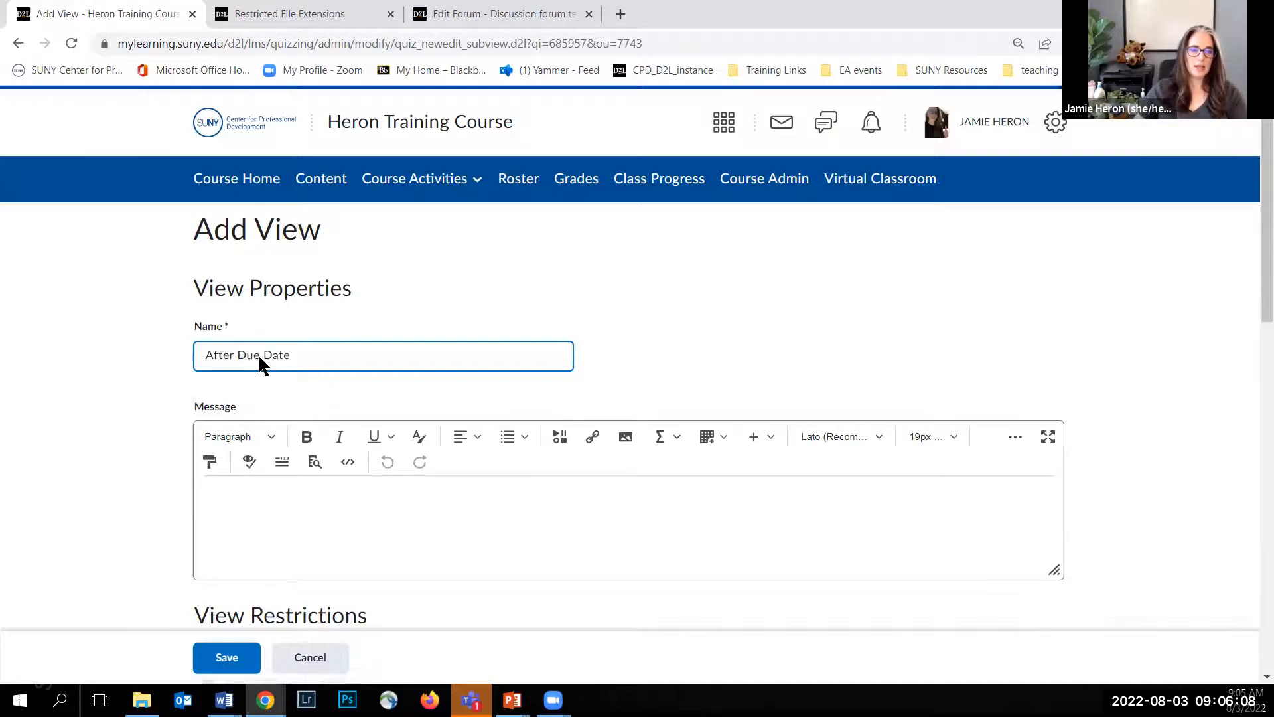
# Step: Set the After Due Date view's release date to 9/4/2022 under its view restrictions
pyautogui.scroll(-2, 179, 377)
pyautogui.scroll(-3, 186, 385)
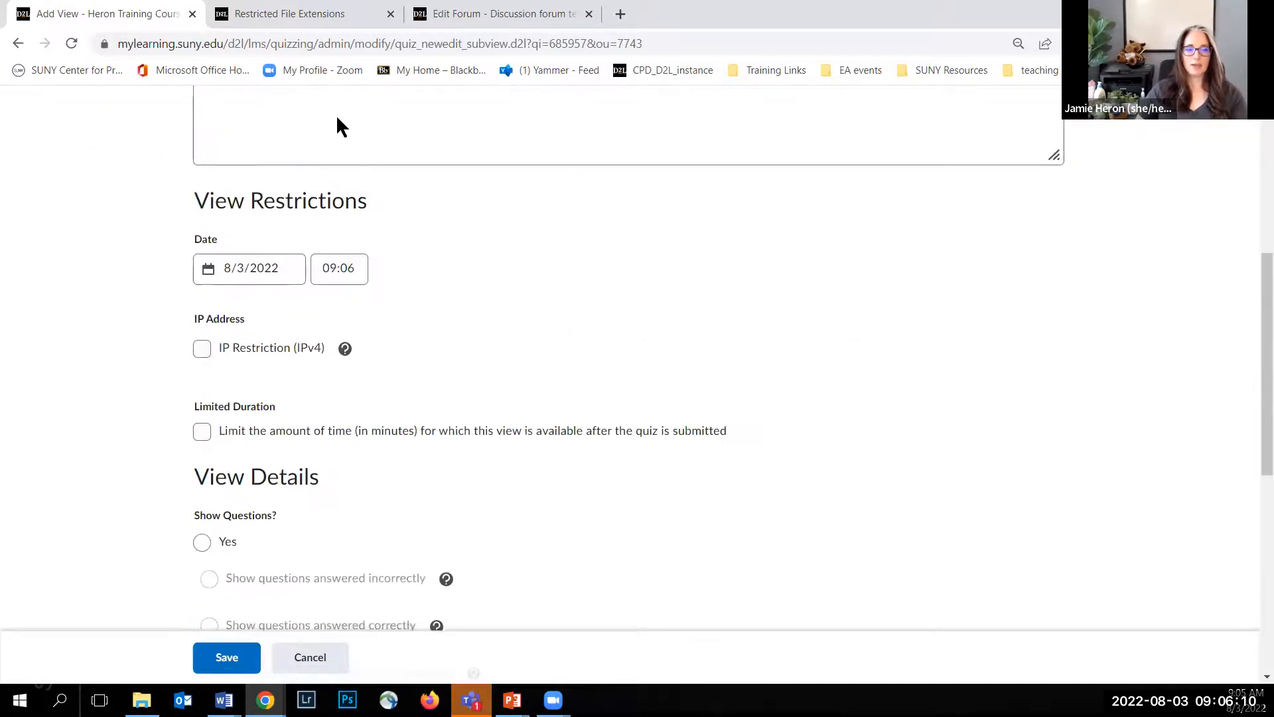
pyautogui.scroll(-1, 187, 163)
pyautogui.click(253, 184)
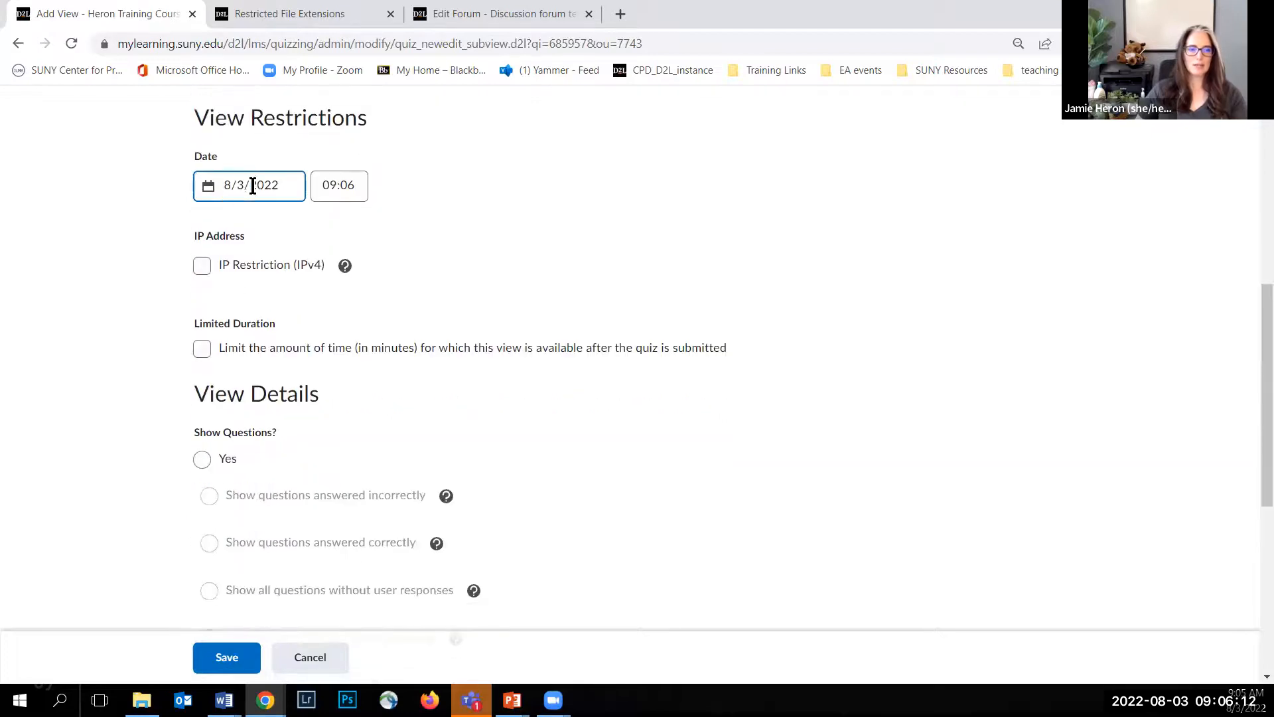
pyautogui.click(275, 185)
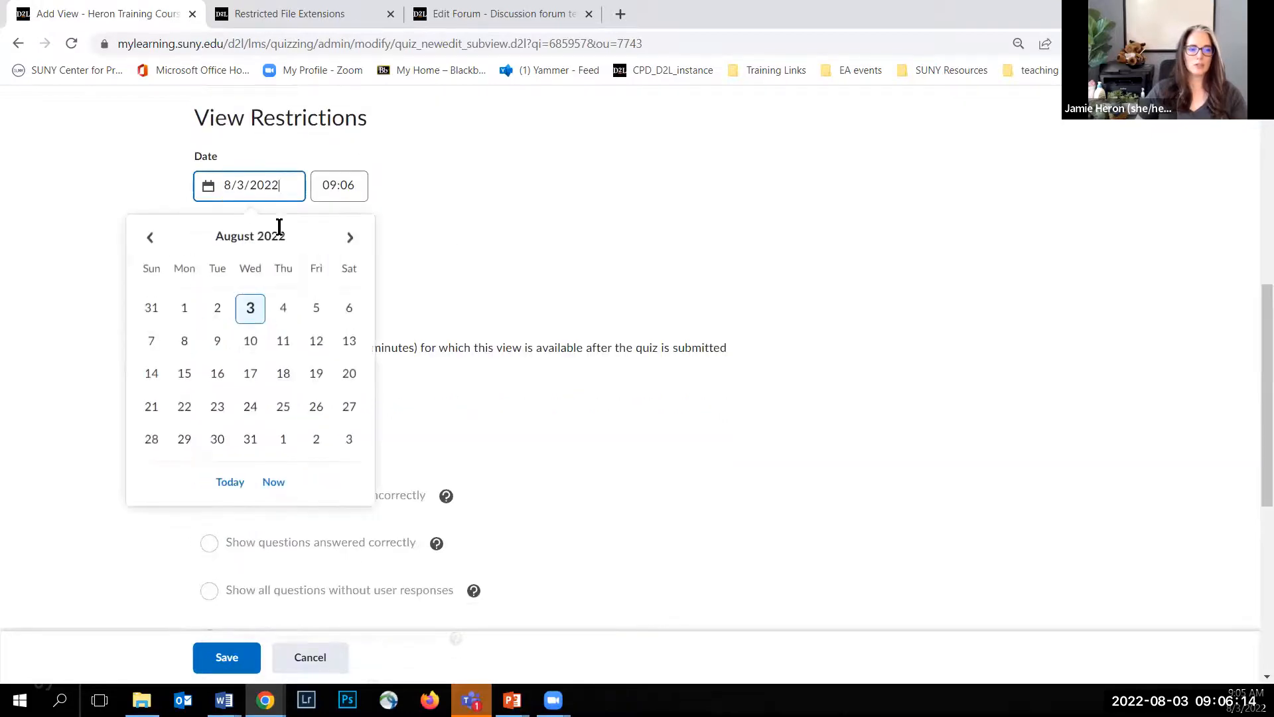
pyautogui.click(349, 440)
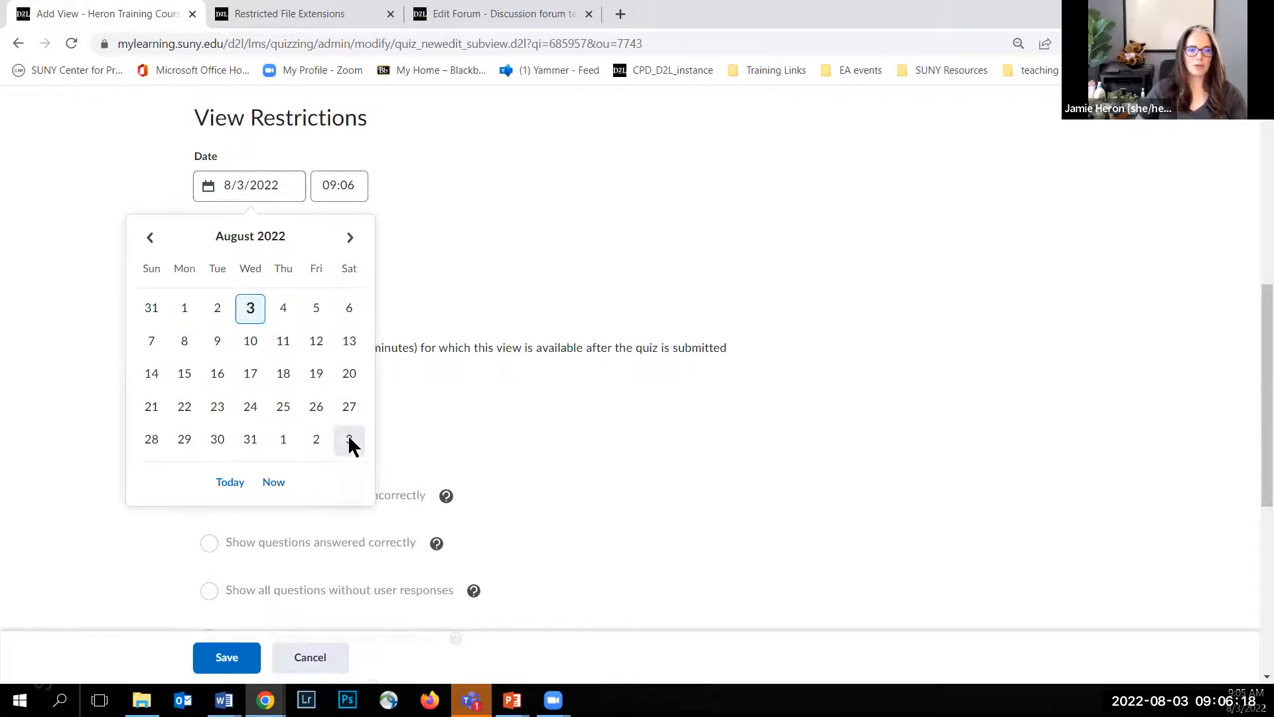
pyautogui.click(241, 189)
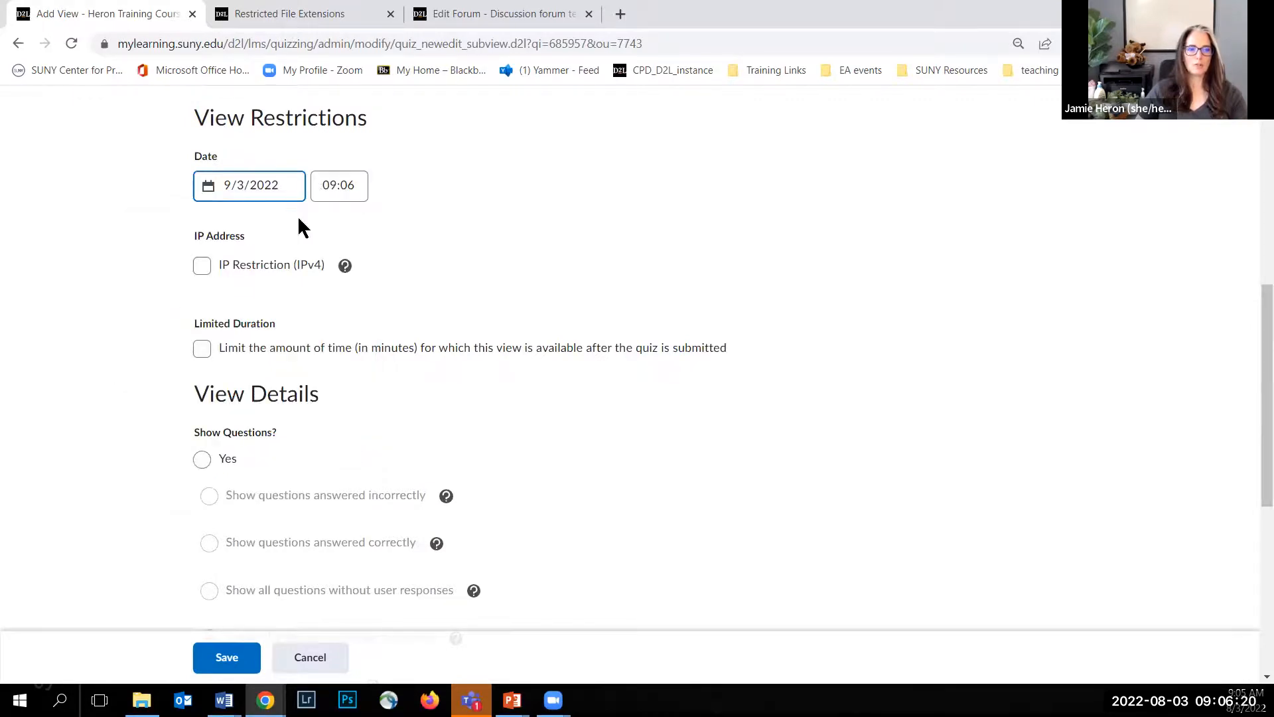
pyautogui.click(350, 237)
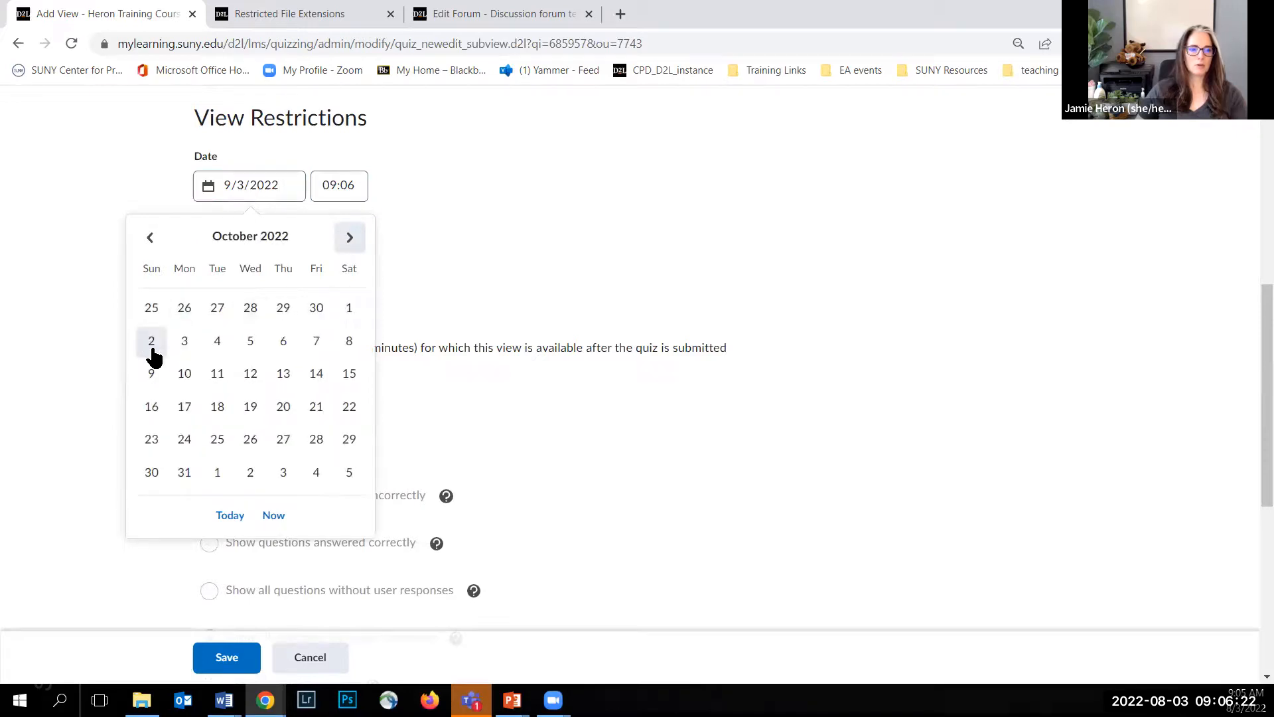
pyautogui.click(152, 238)
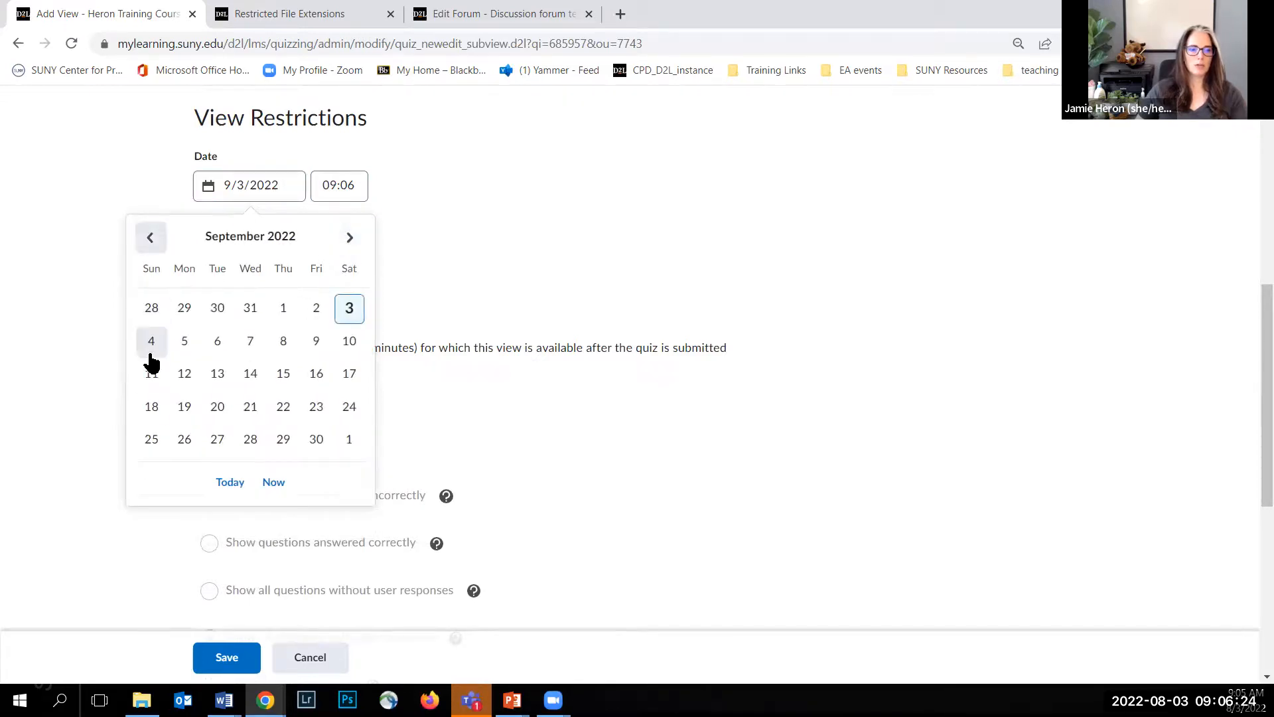
pyautogui.click(149, 343)
# Step: Set the After Due Date view's release time to 09:00
pyautogui.click(339, 185)
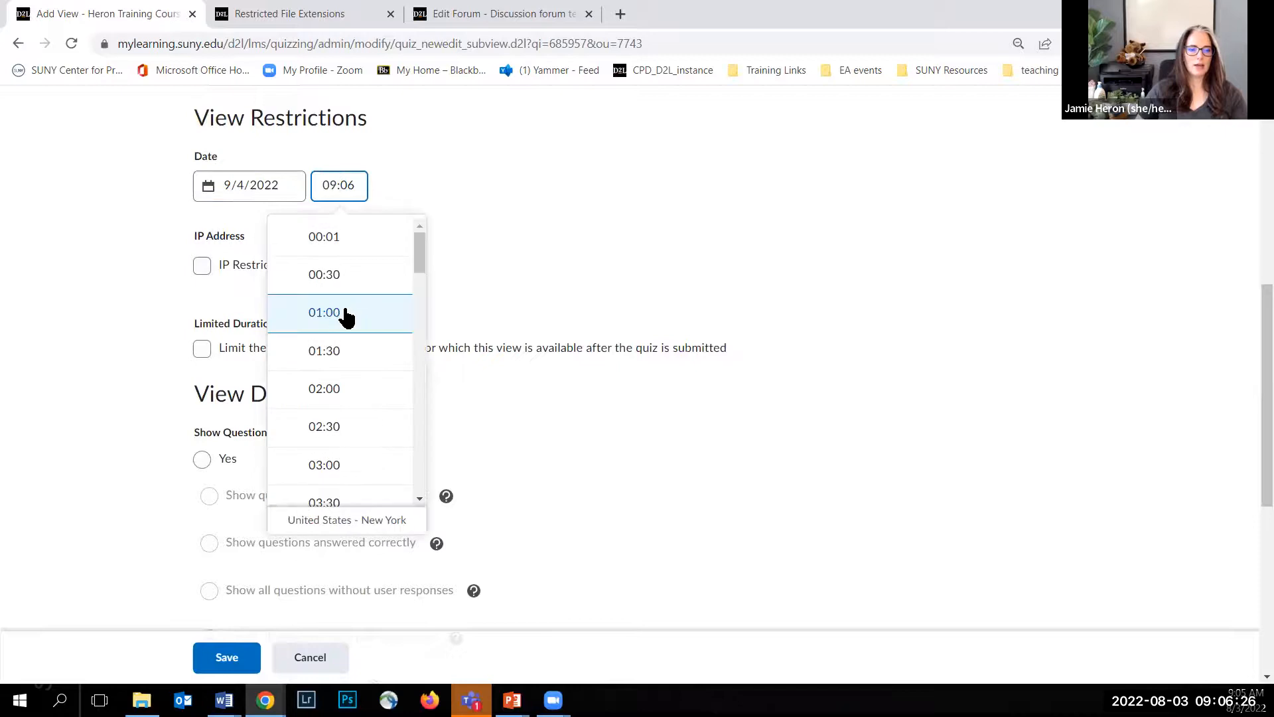
pyautogui.scroll(-5, 332, 367)
pyautogui.scroll(-2, 330, 412)
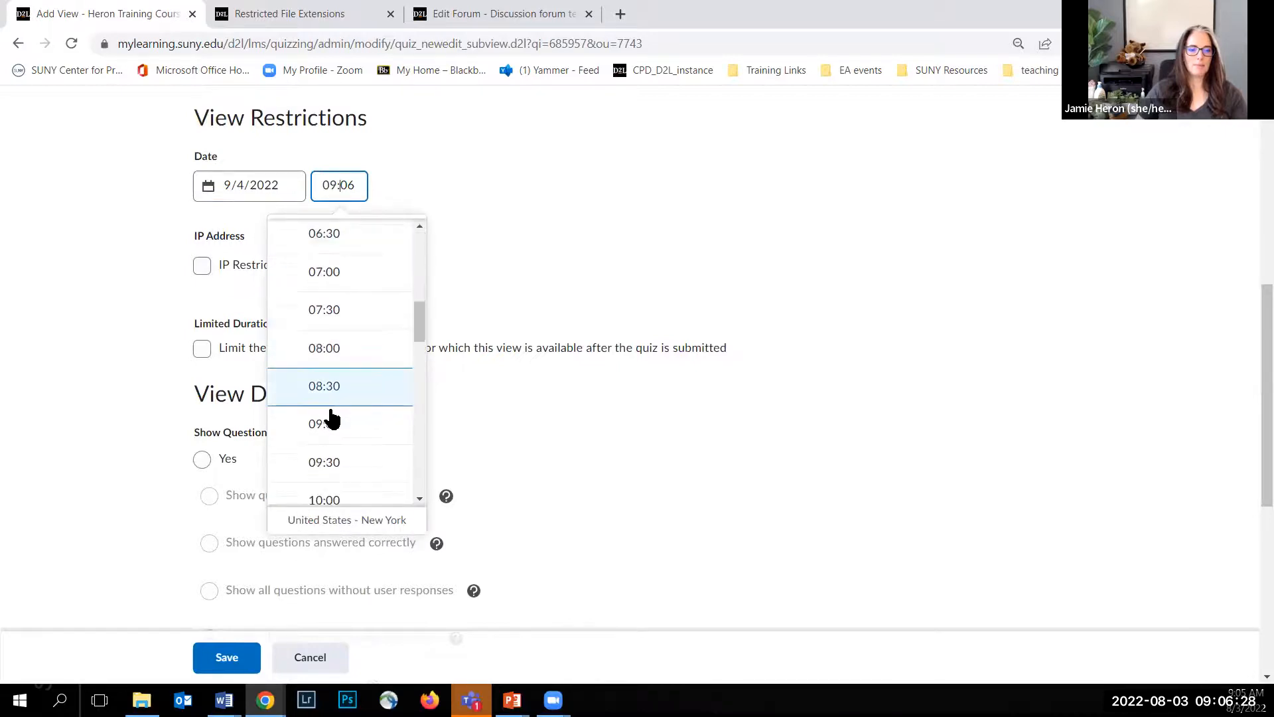
pyautogui.click(331, 425)
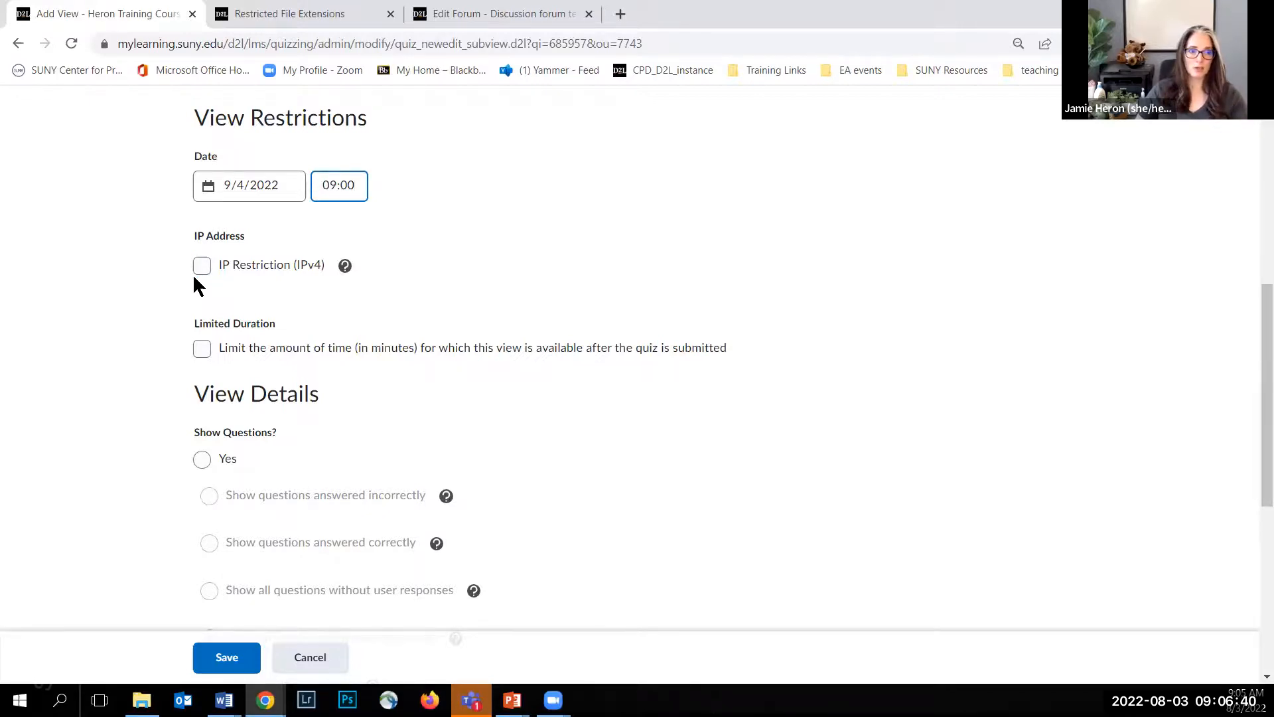
# Step: Have the view show only questions answered incorrectly and save the additional view
pyautogui.scroll(-3, 143, 286)
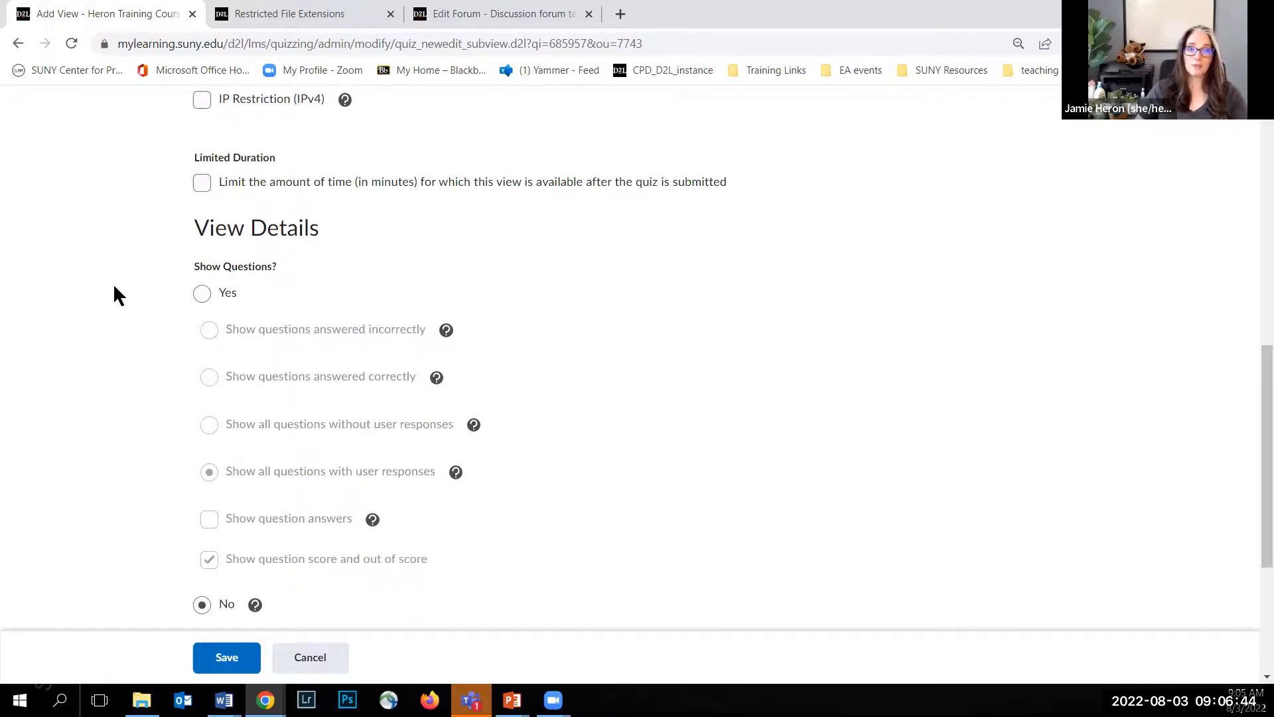
pyautogui.scroll(-1, 121, 300)
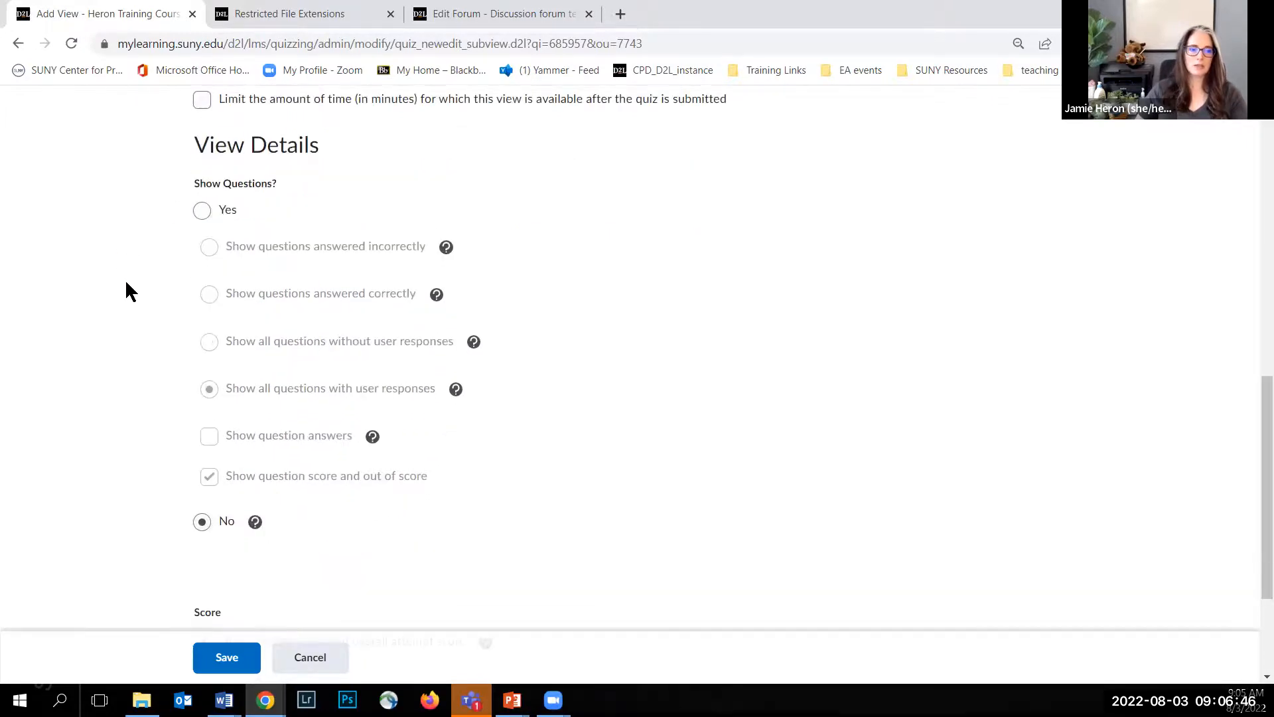
pyautogui.click(201, 209)
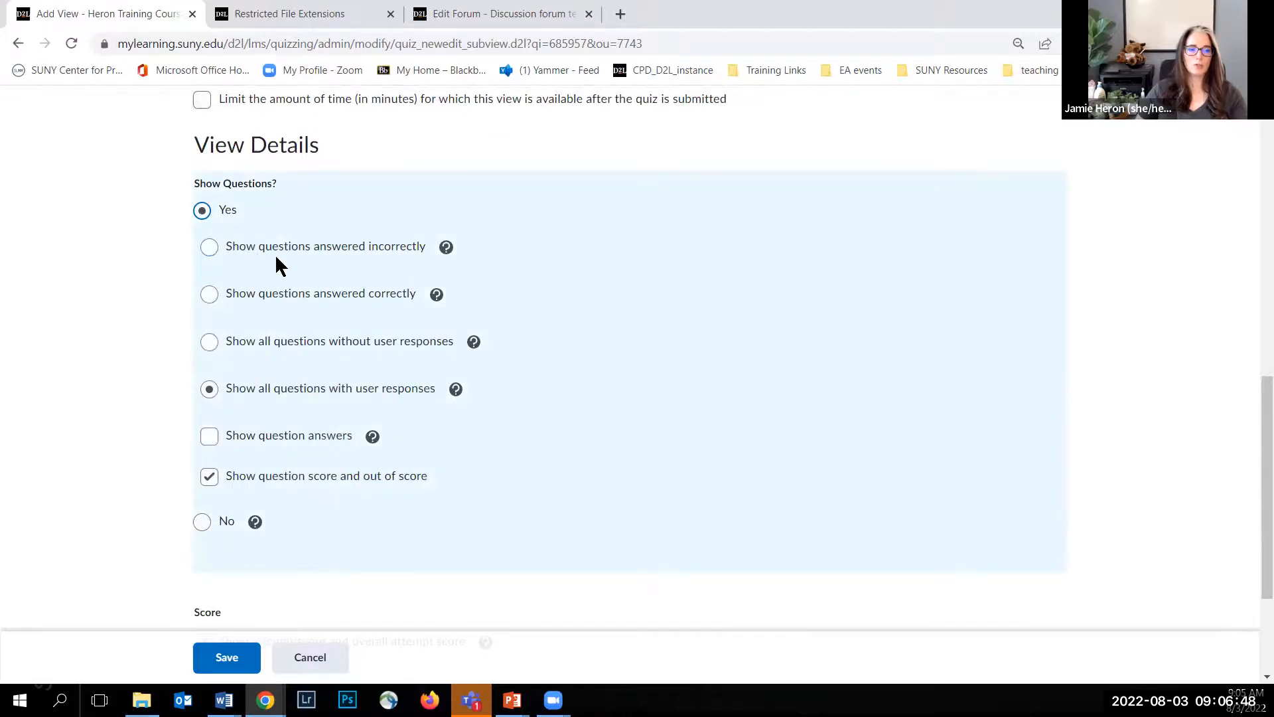
pyautogui.click(211, 247)
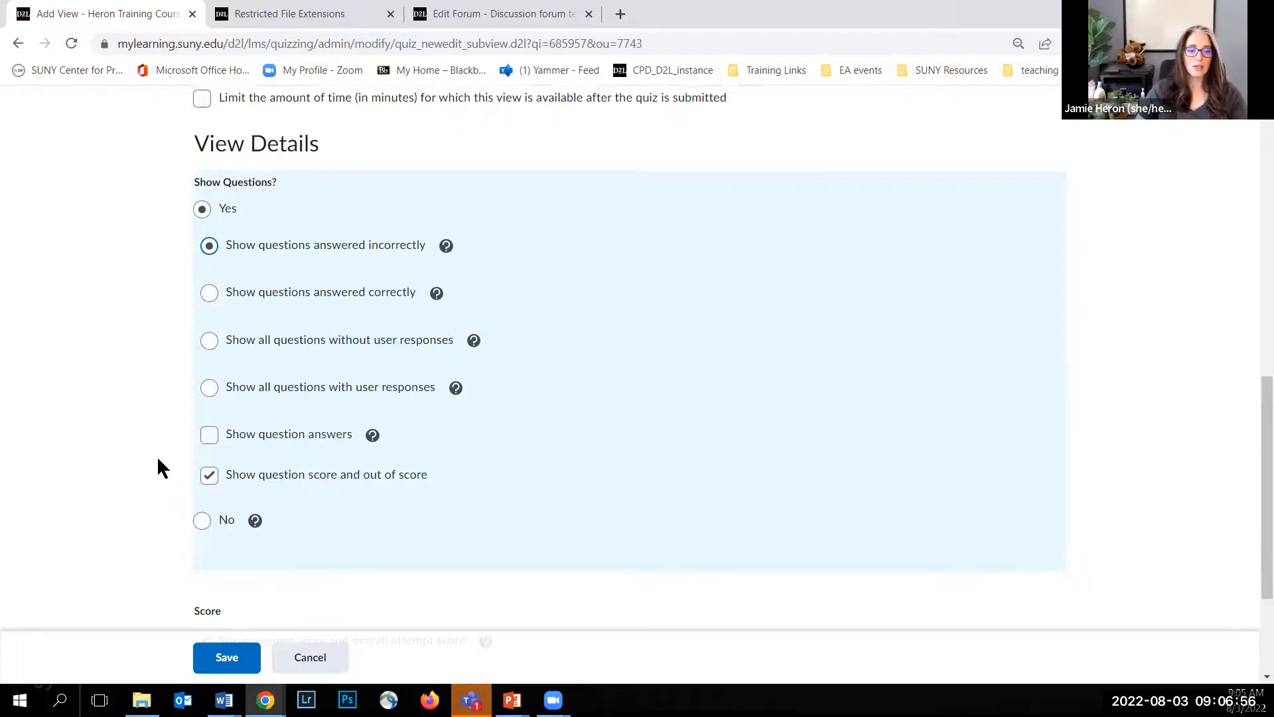
pyautogui.scroll(-2, 161, 468)
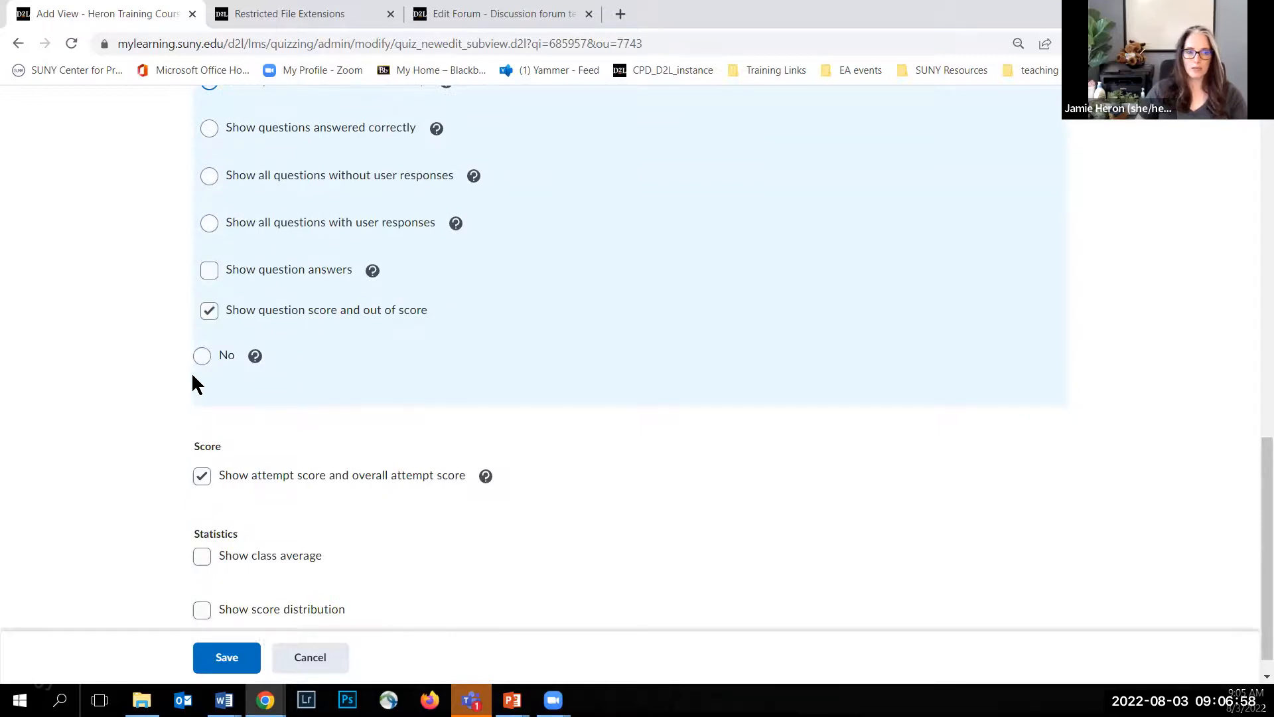
pyautogui.scroll(-1, 131, 362)
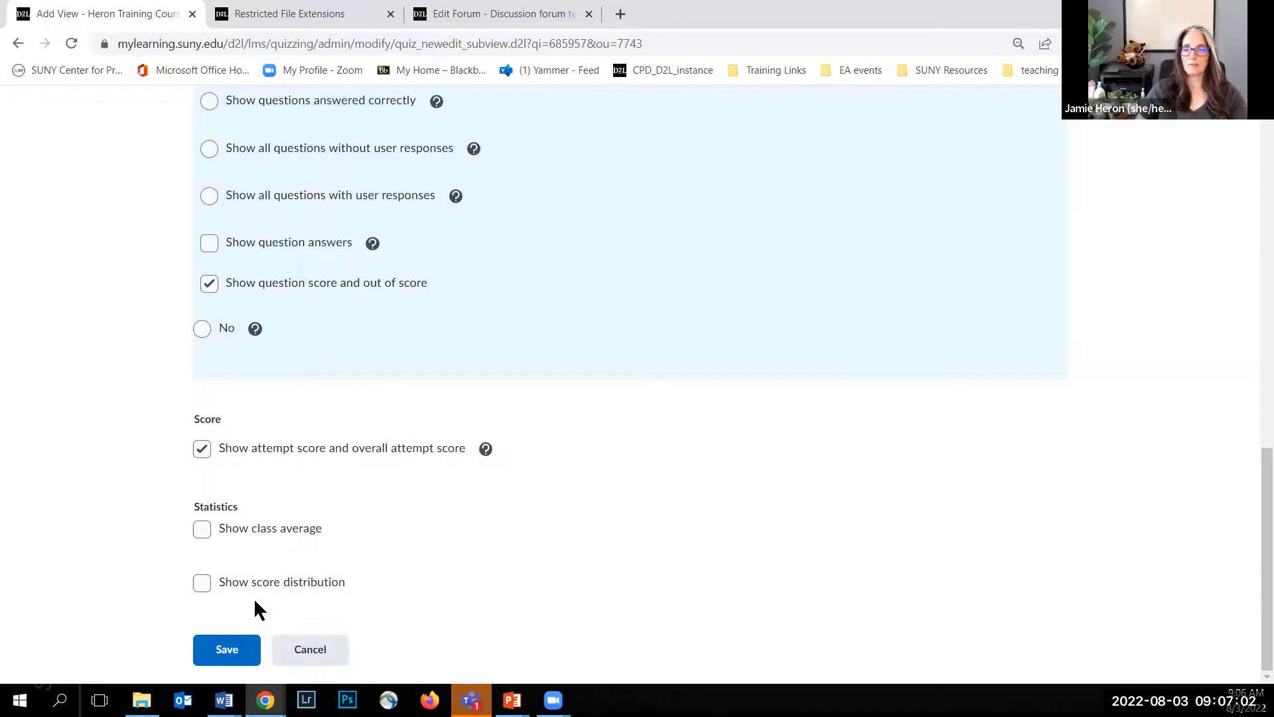
pyautogui.click(220, 650)
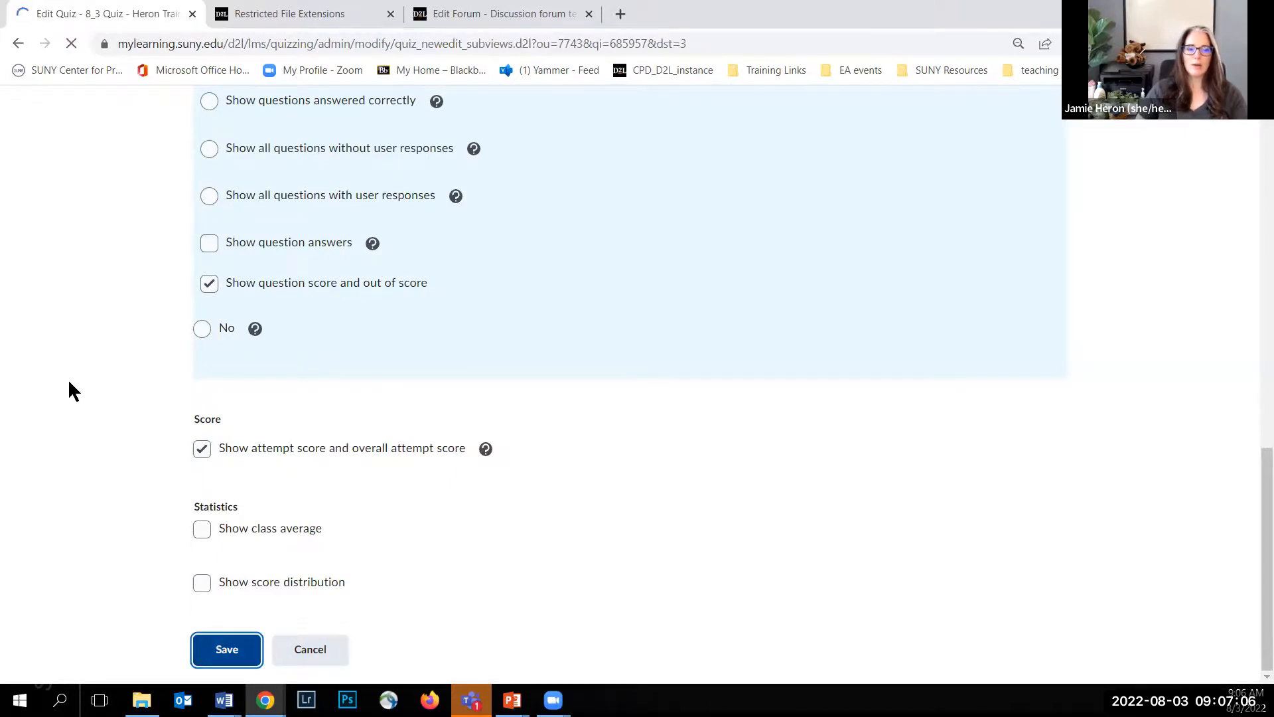
# Step: Save and close the 8_3 Quiz settings and check its entry in the list of quizzes
pyautogui.scroll(-3, 135, 414)
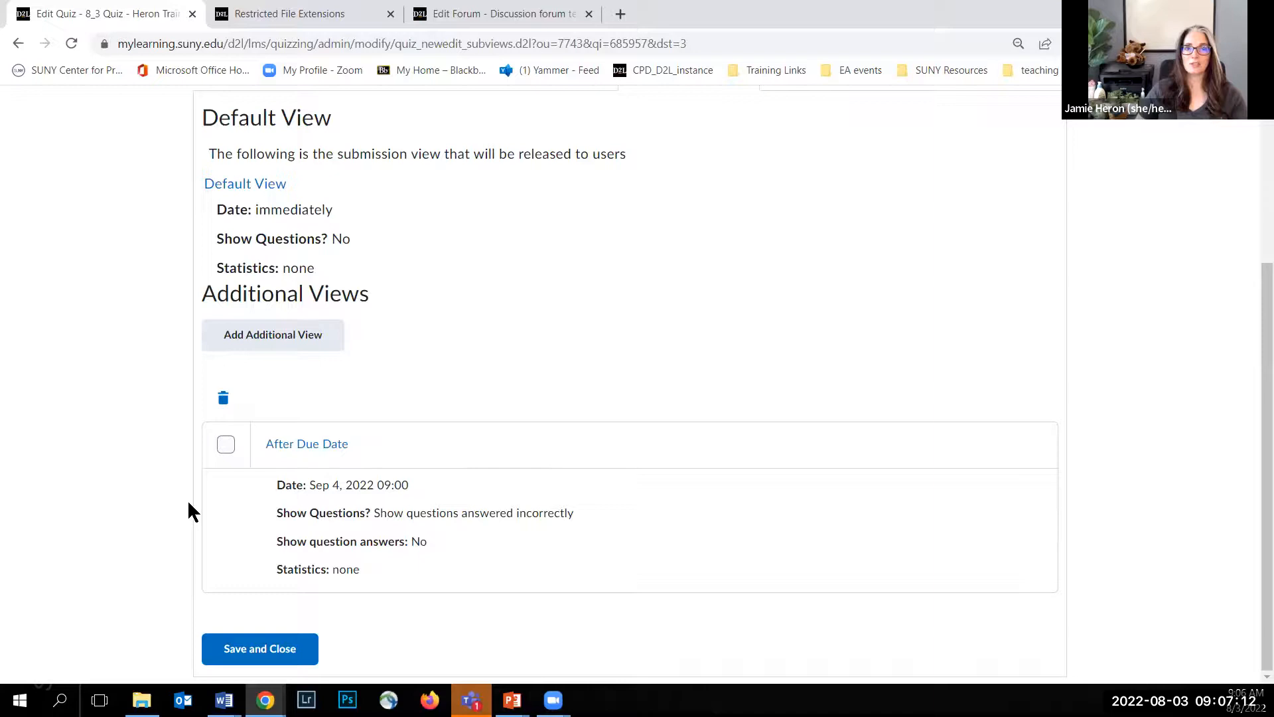
pyautogui.click(255, 659)
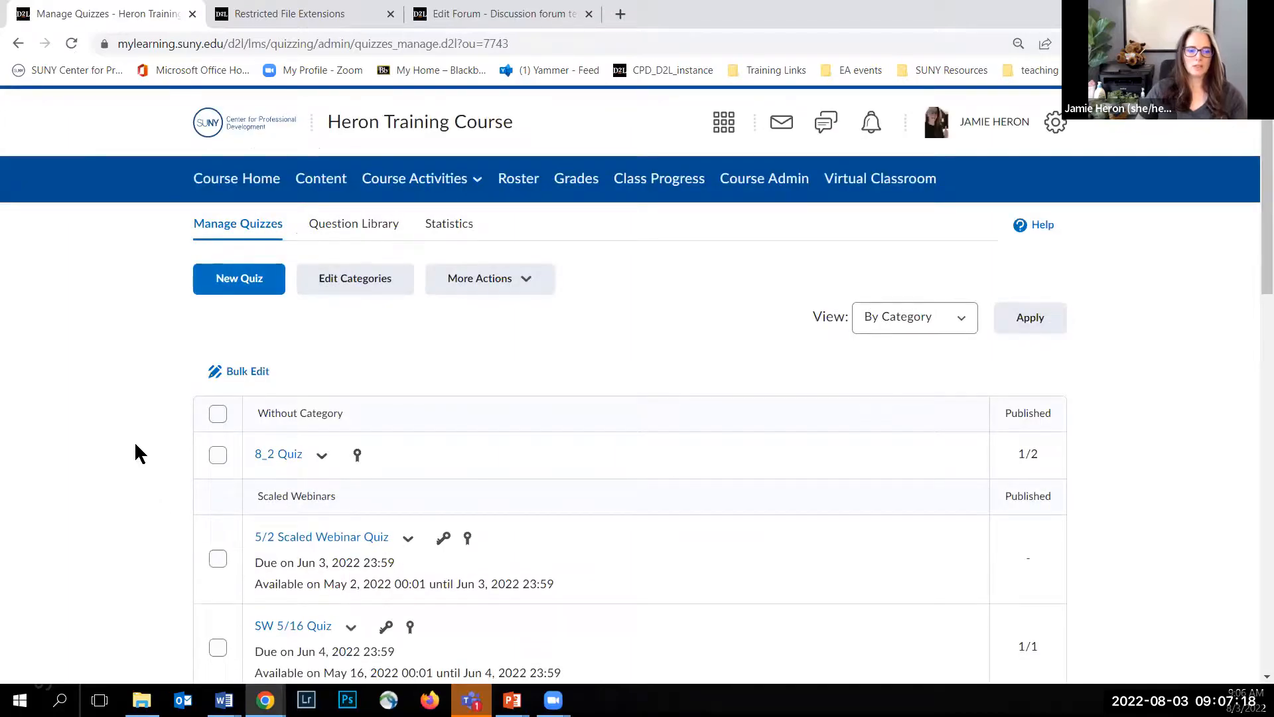
pyautogui.scroll(-12, 135, 445)
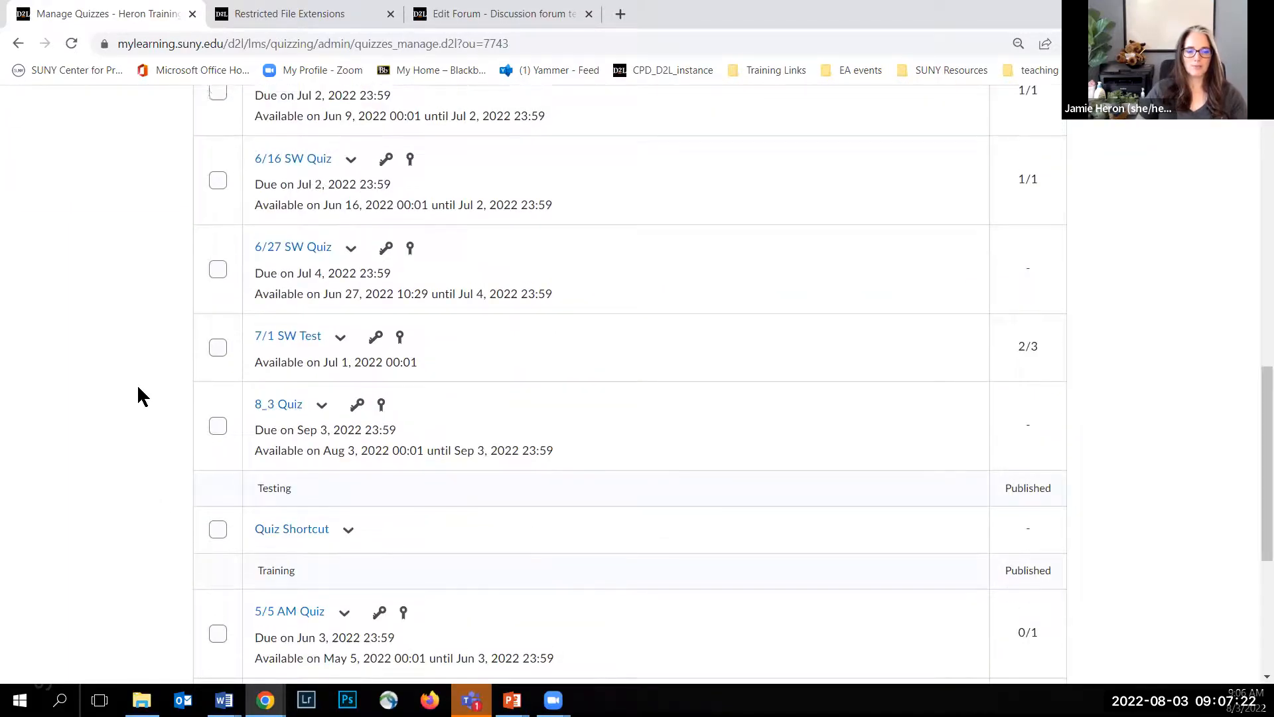
pyautogui.scroll(12, 136, 384)
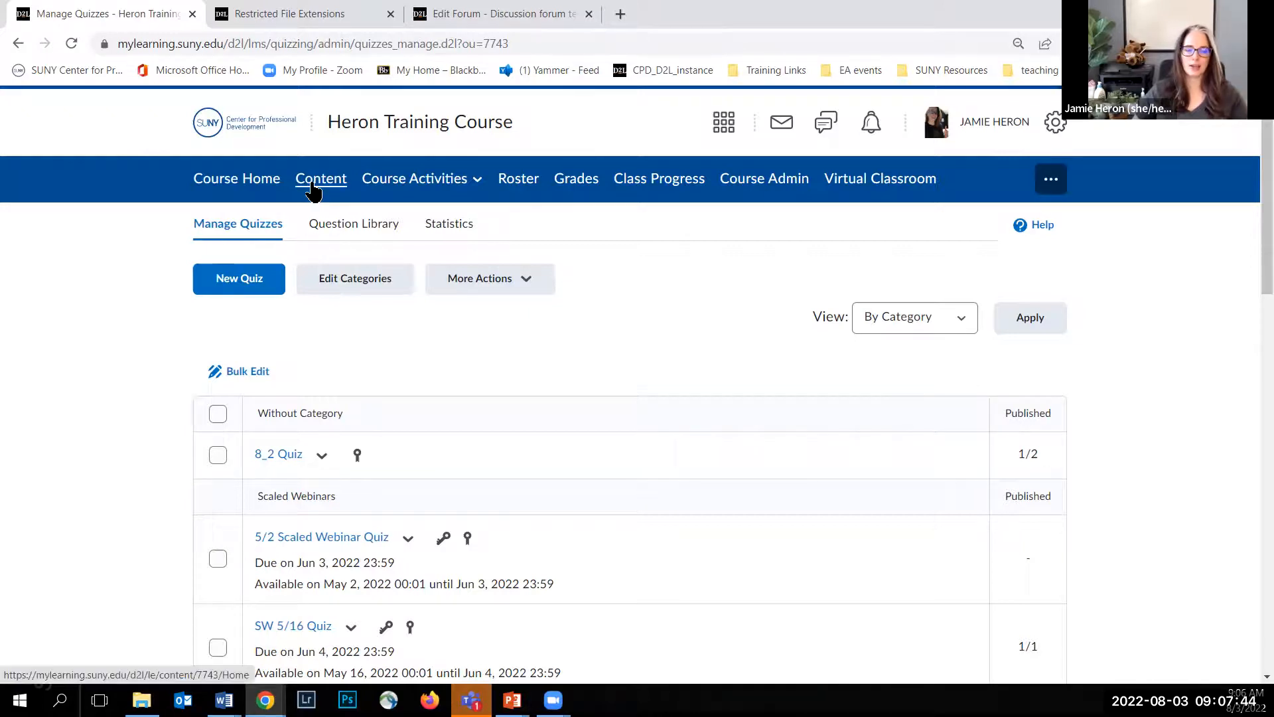
# Step: Examine the existing activity types that can be added to the 8/2/22 SW Folder/Module in the course content
pyautogui.click(313, 193)
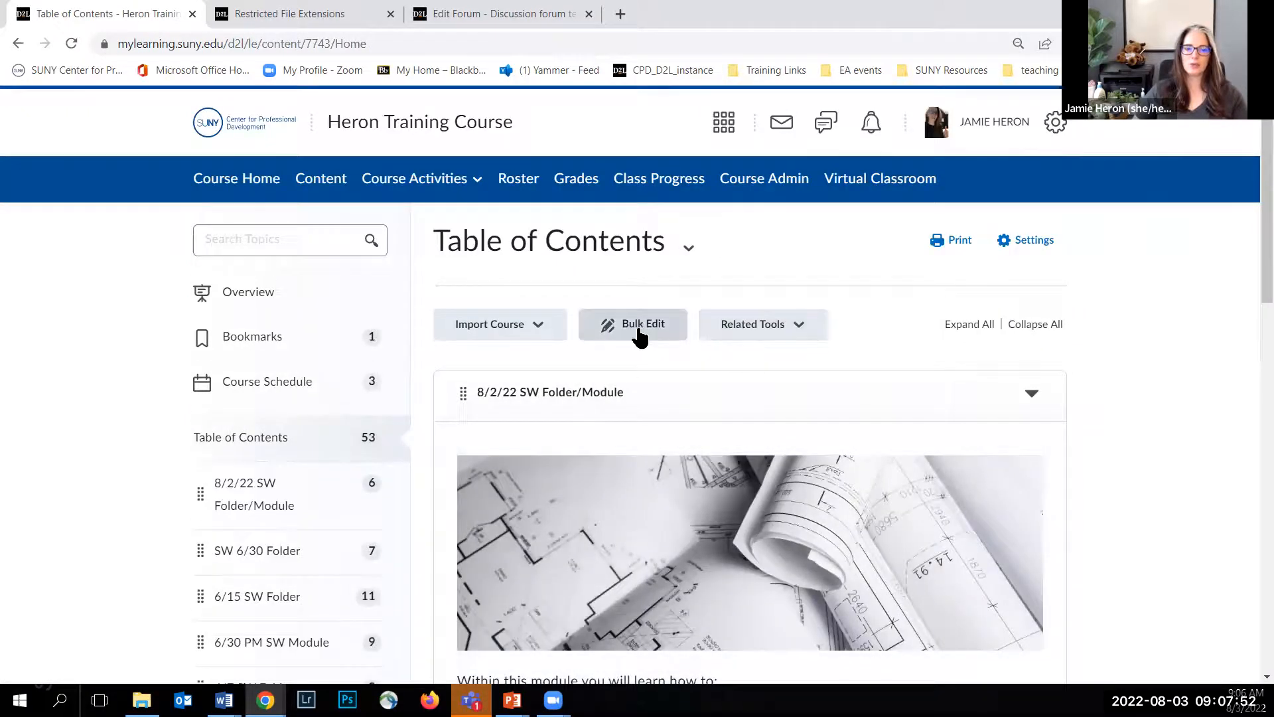
pyautogui.scroll(-8, 706, 369)
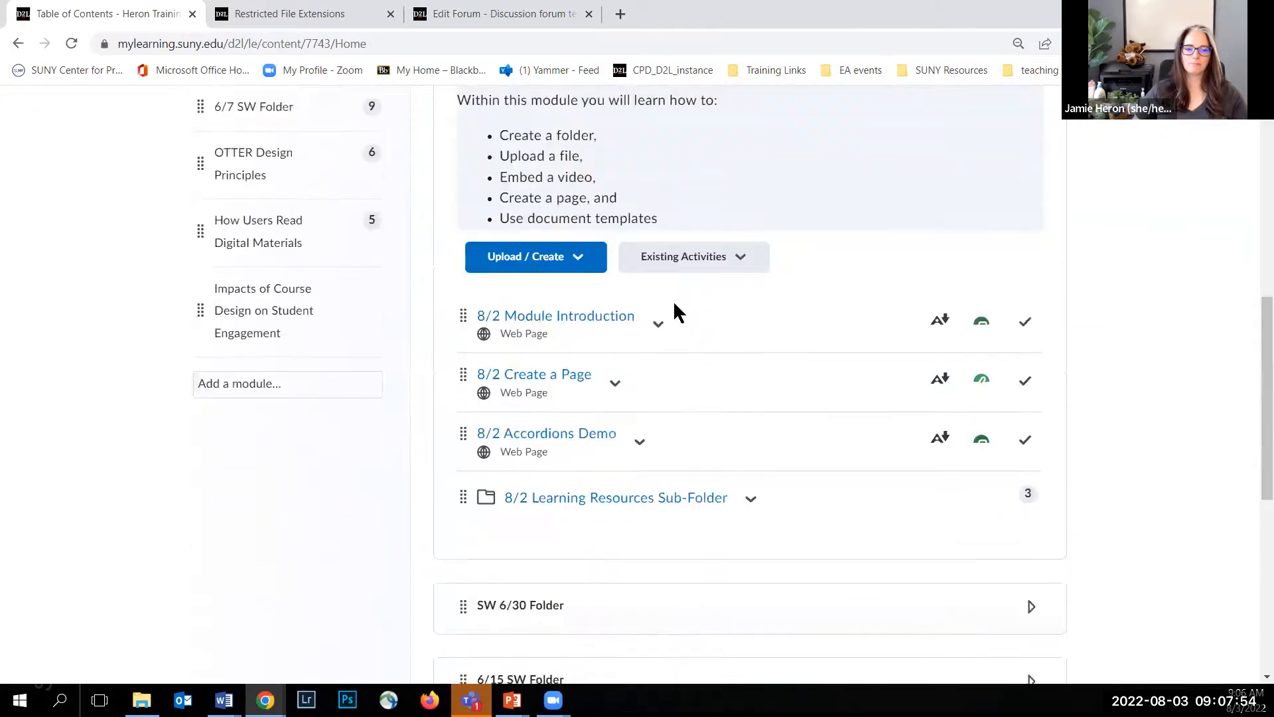
pyautogui.click(677, 258)
pyautogui.scroll(-3, 672, 546)
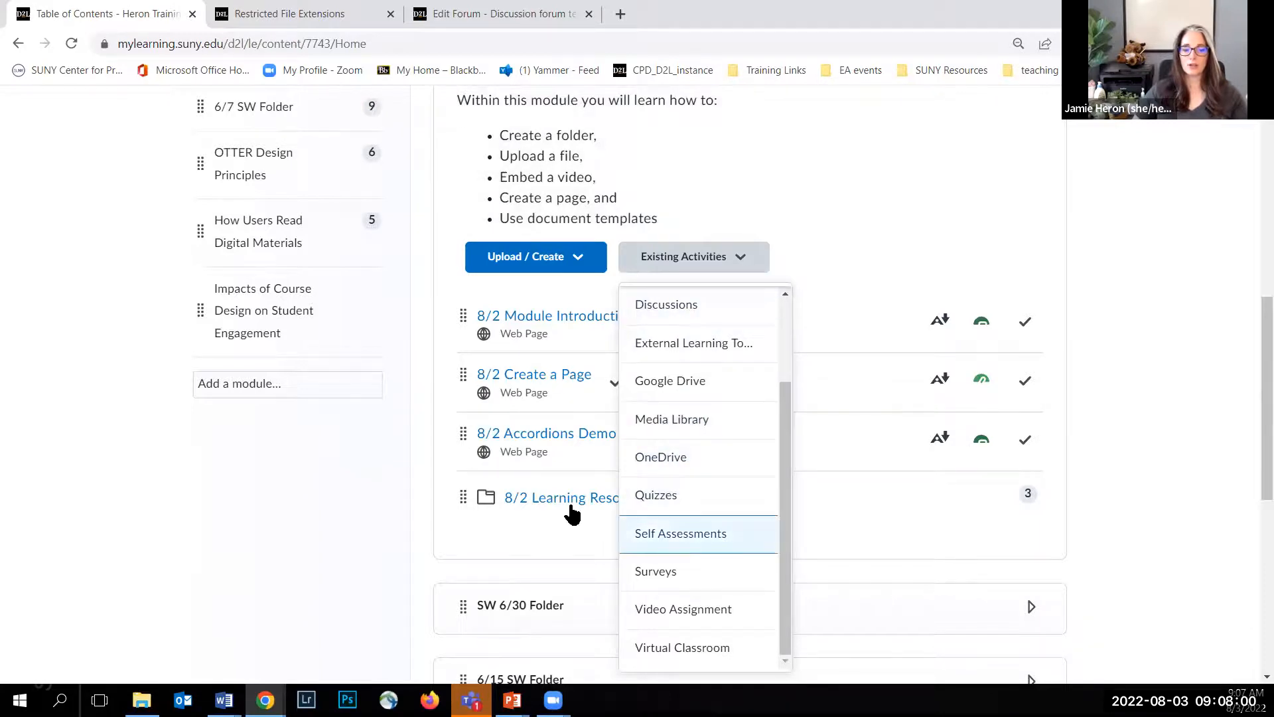
pyautogui.click(345, 497)
pyautogui.scroll(1, 478, 412)
pyautogui.scroll(7, 529, 363)
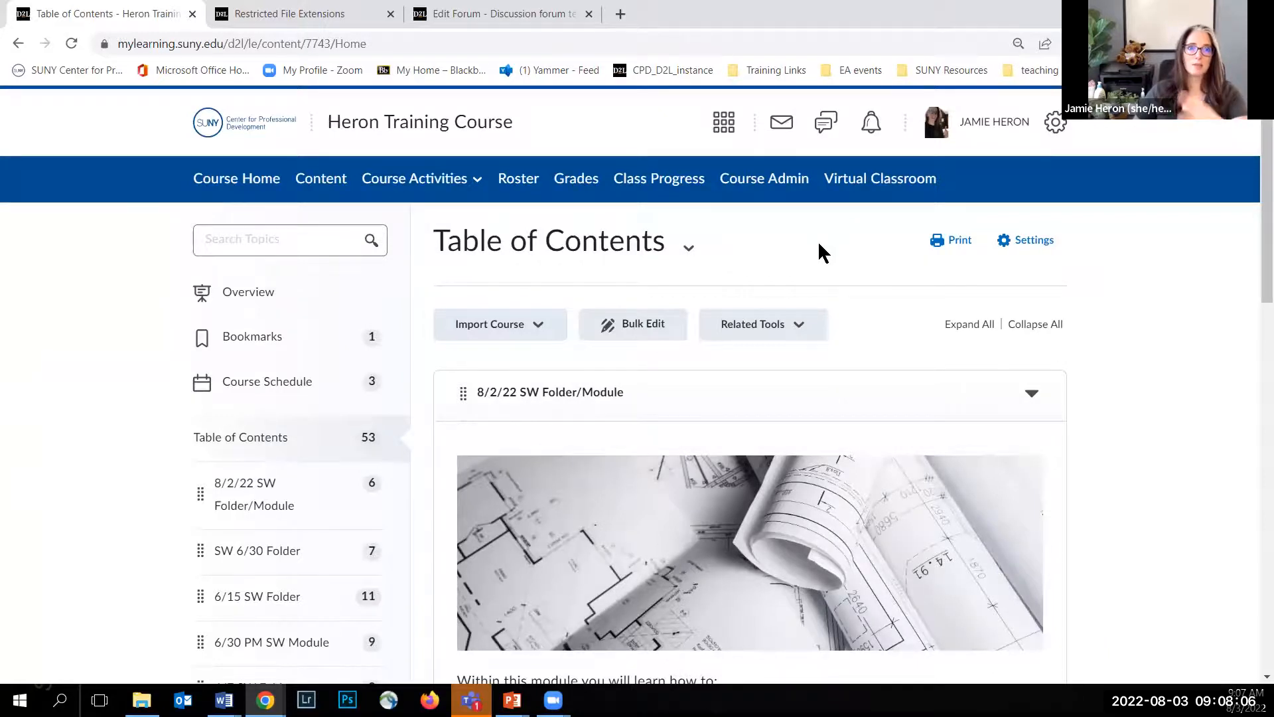
# Step: Open Course Builder from the course administration tools and expand the 8/2/22 SW Folder/Module in the outline
pyautogui.click(764, 179)
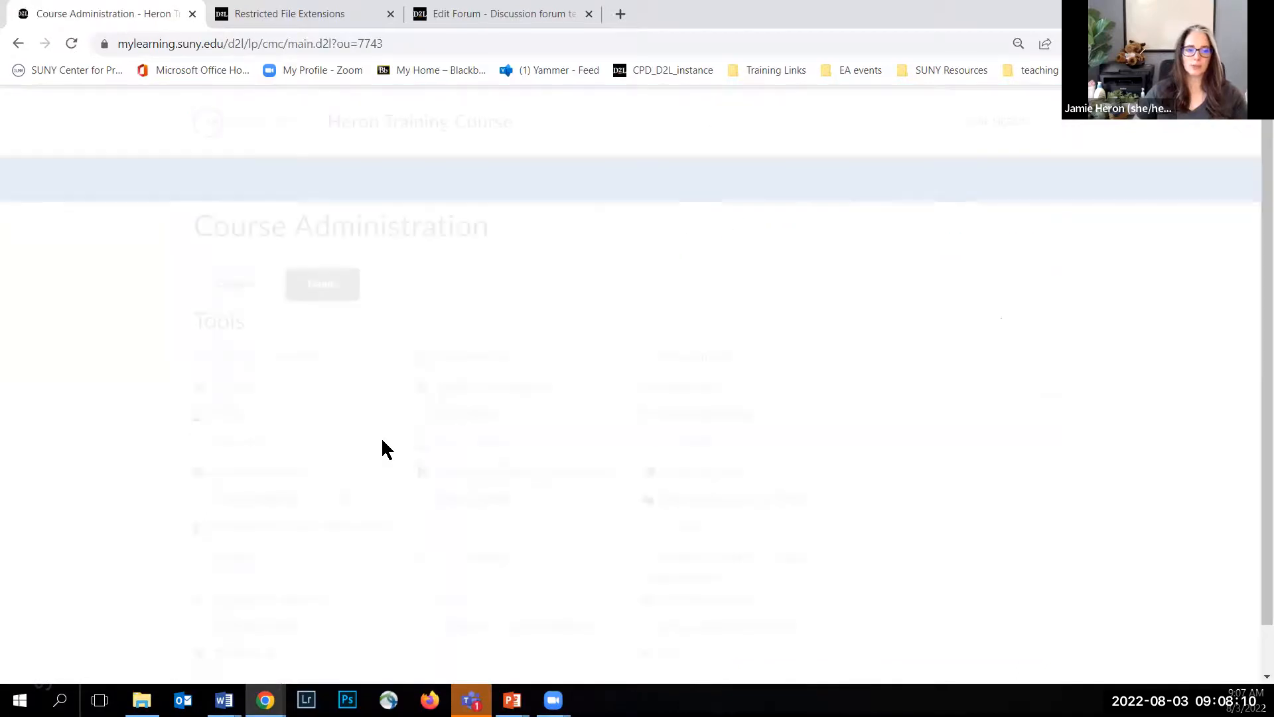
pyautogui.click(227, 478)
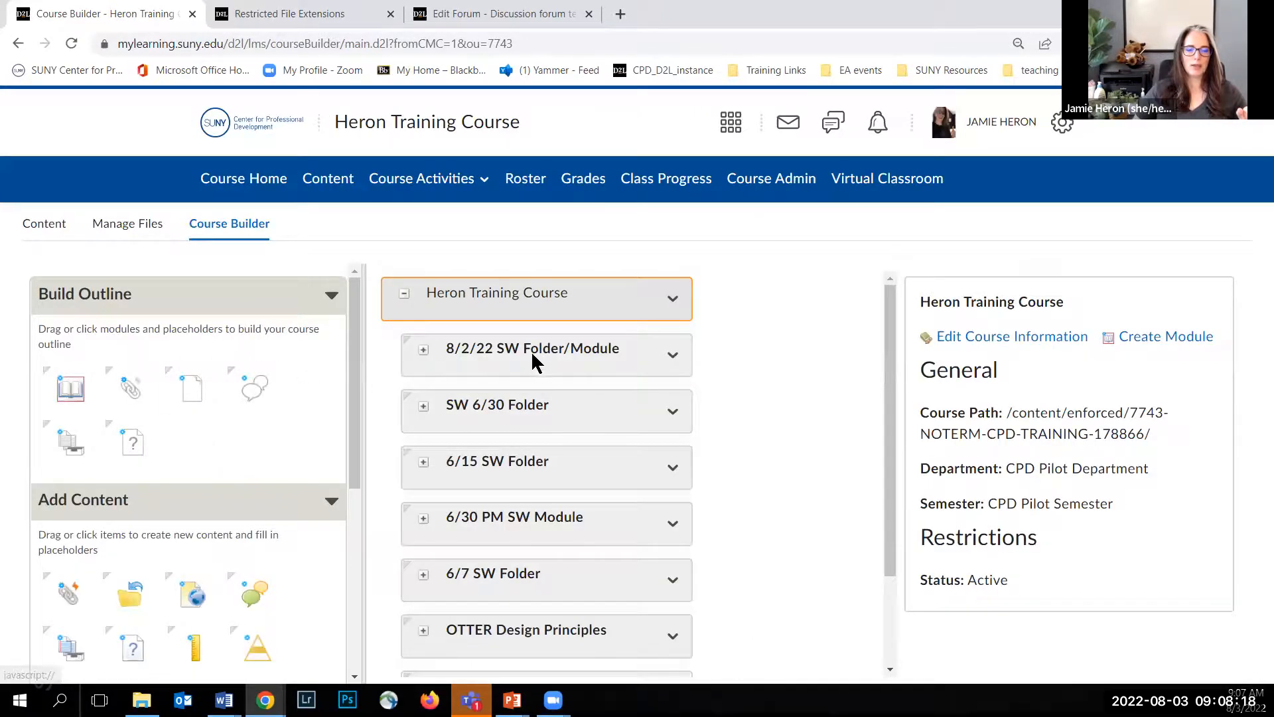
pyautogui.click(423, 350)
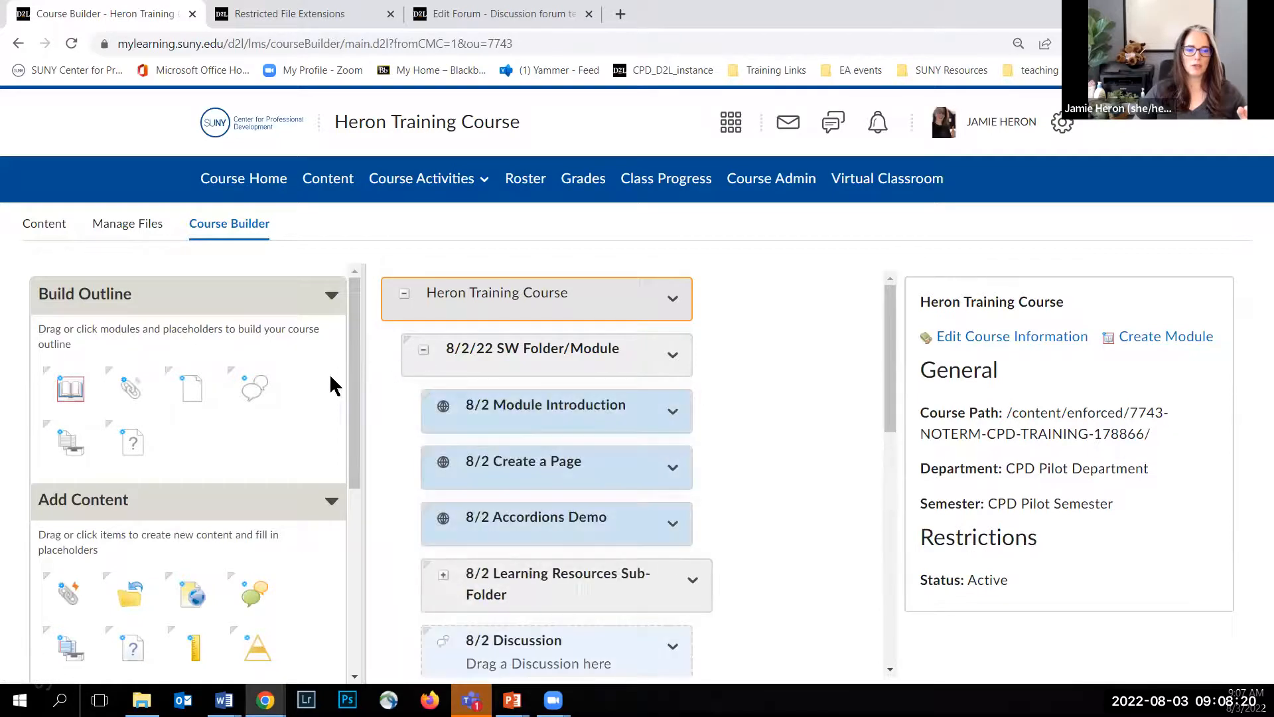
# Step: Fill the 8/2 Discussion placeholder in the 8/2/22 SW Folder/Module with the existing 8_3 Discussion TOPIC
pyautogui.scroll(-4, 463, 427)
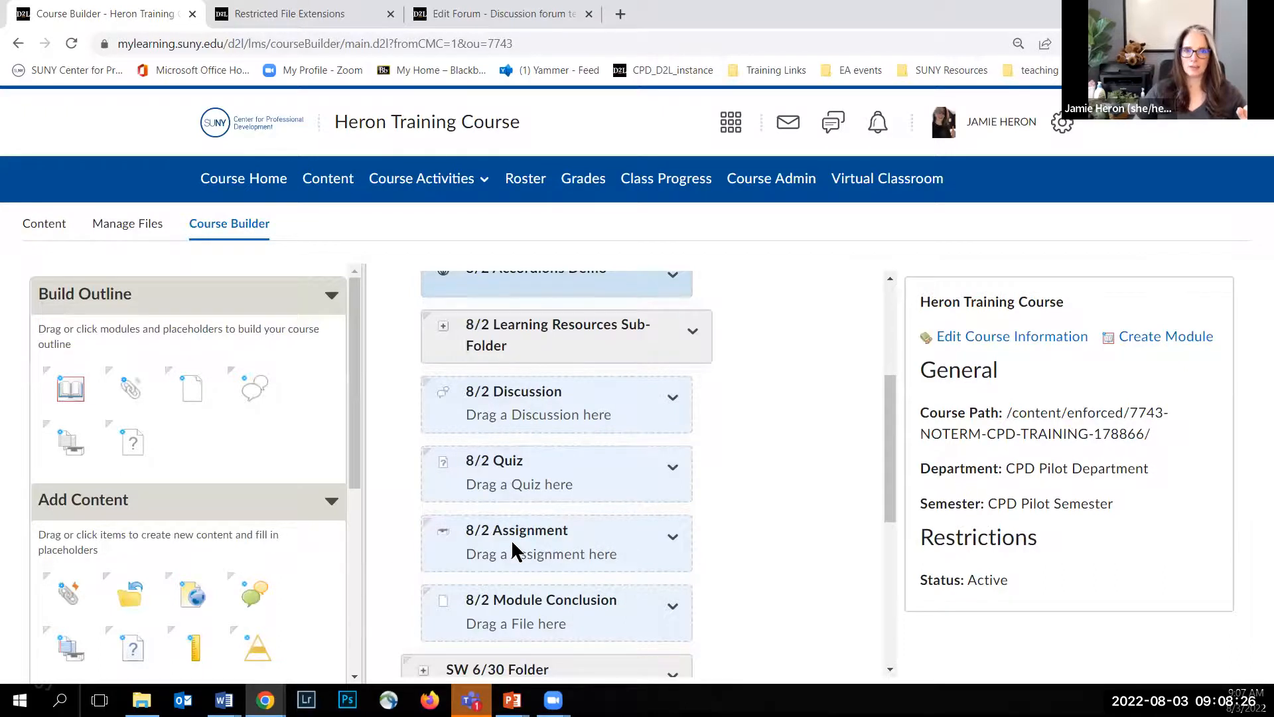
pyautogui.scroll(-3, 255, 481)
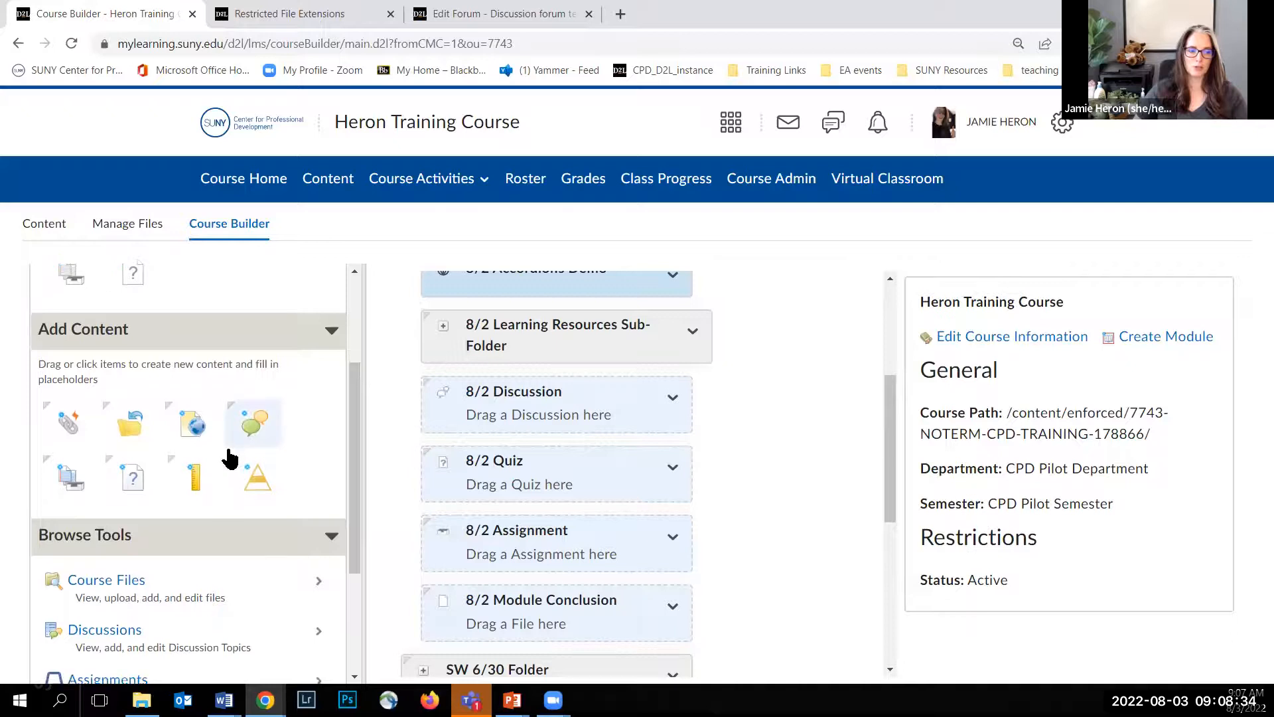
pyautogui.scroll(-1, 228, 455)
pyautogui.scroll(-1, 95, 394)
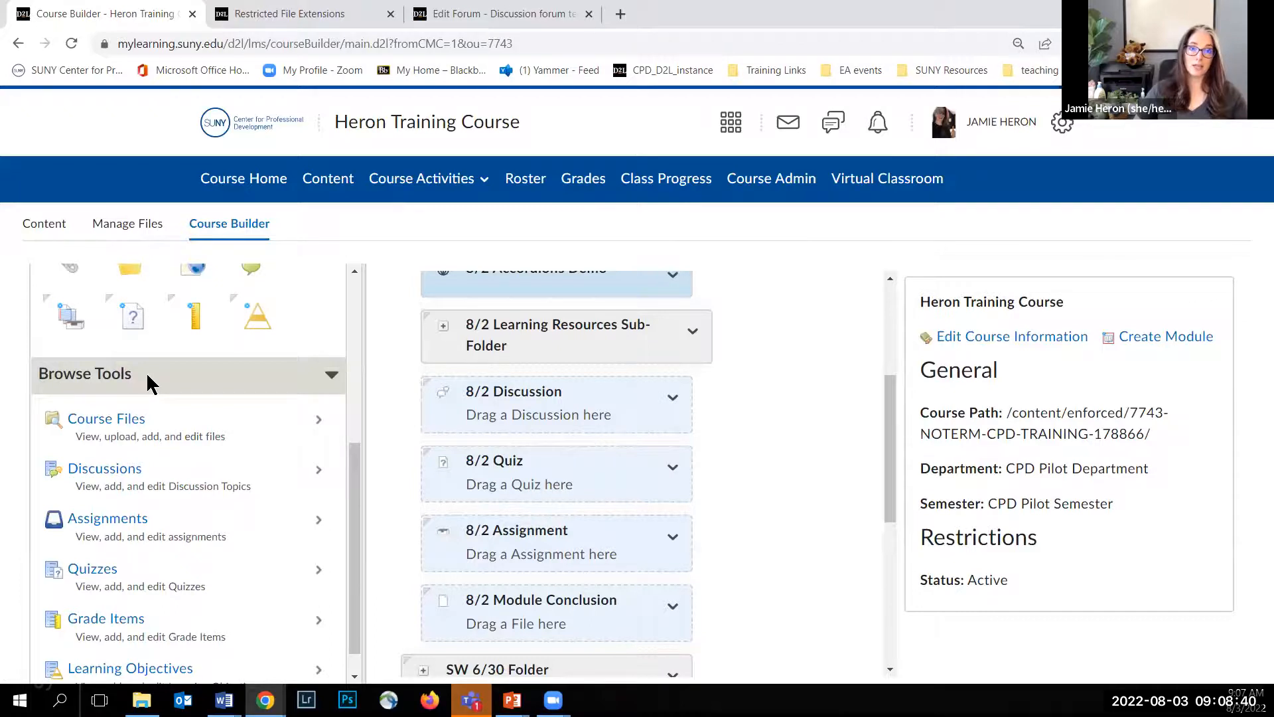
pyautogui.scroll(-1, 148, 386)
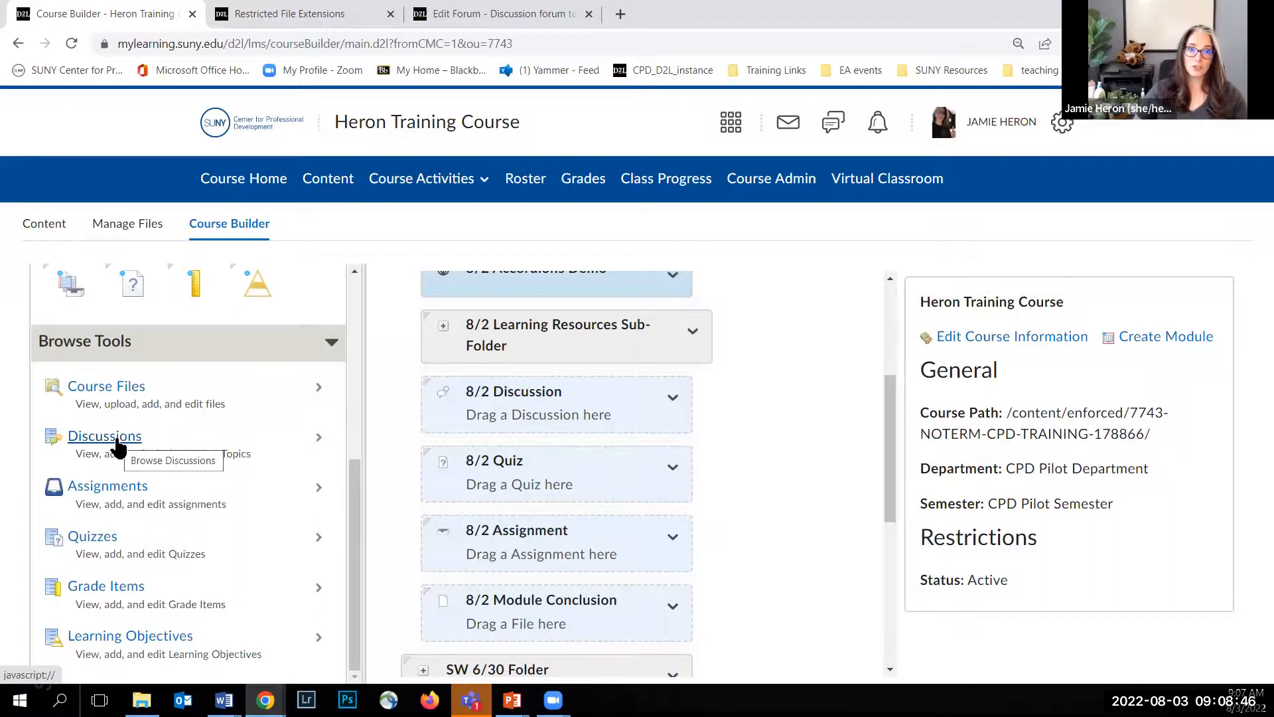
pyautogui.click(118, 439)
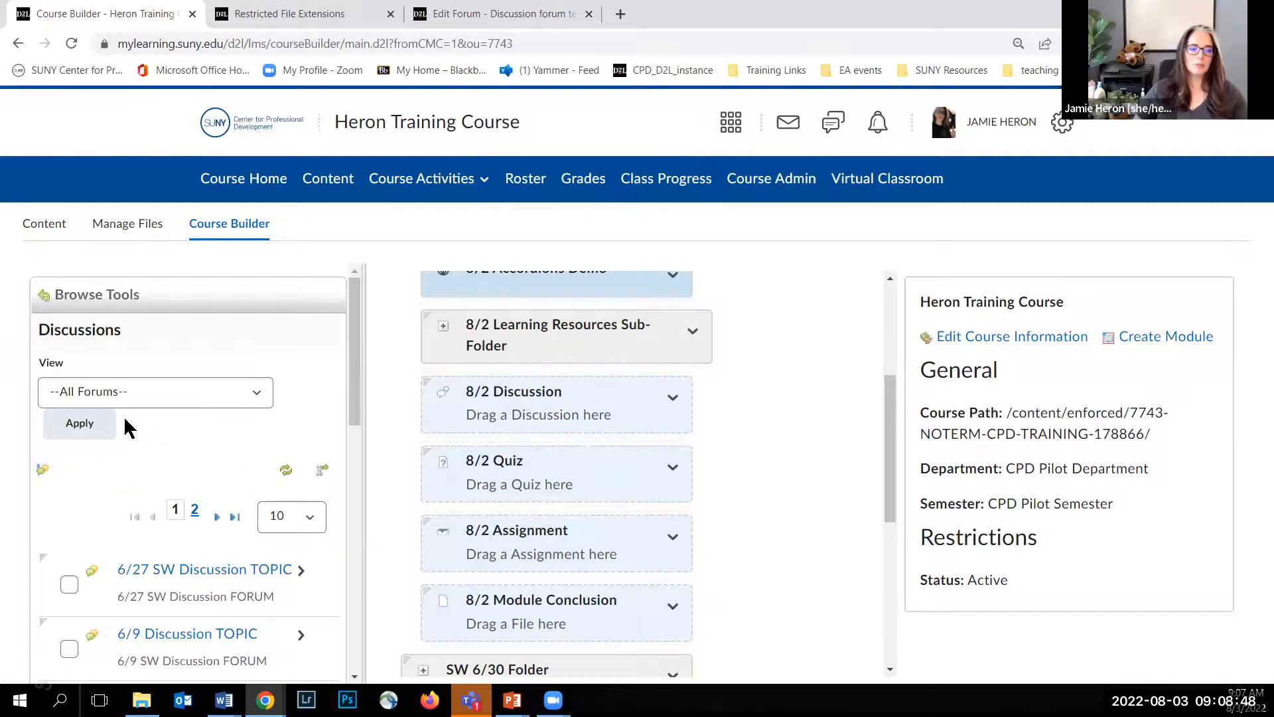
pyautogui.scroll(-3, 127, 428)
pyautogui.scroll(-4, 133, 428)
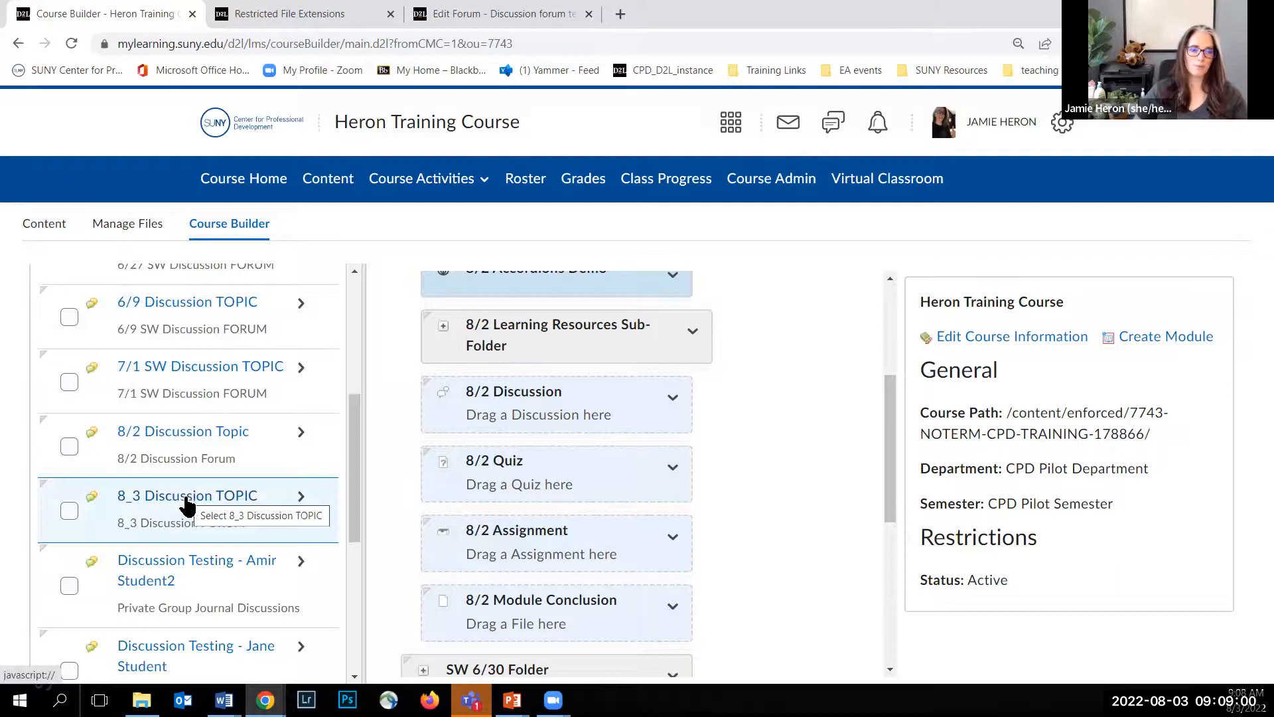
pyautogui.moveTo(187, 508); pyautogui.dragTo(499, 411)
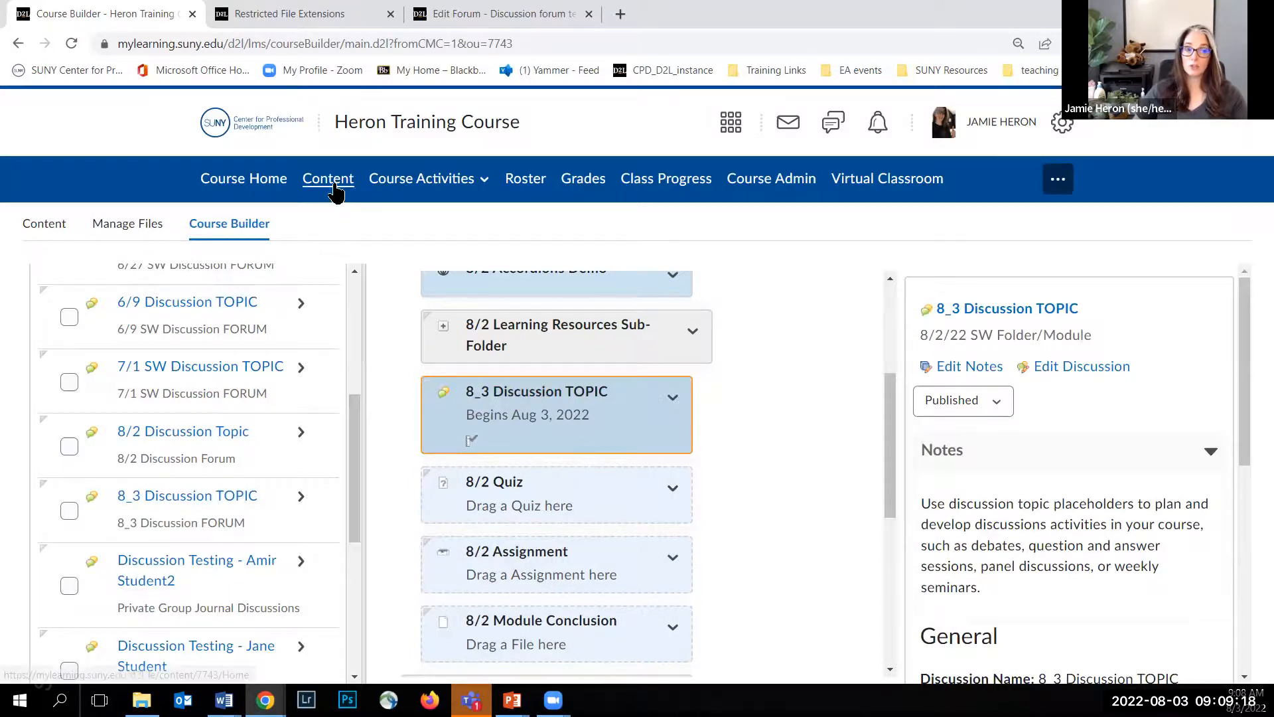
pyautogui.scroll(4, 651, 385)
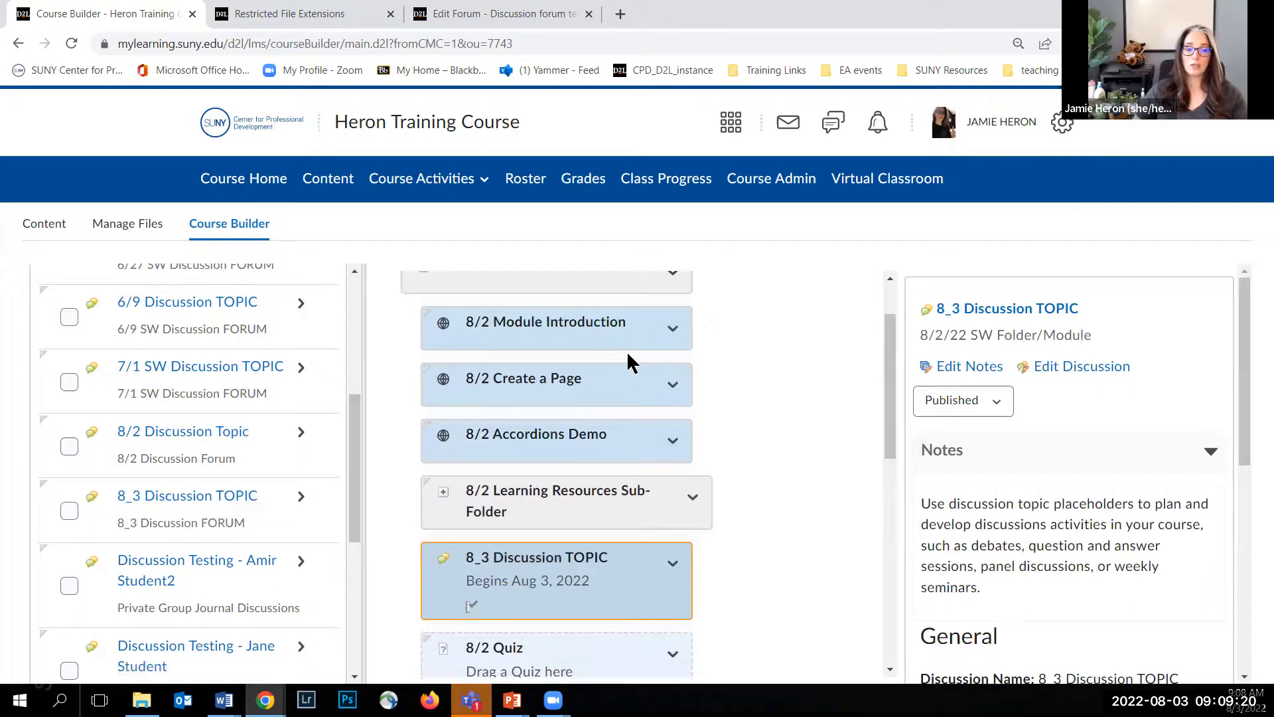
pyautogui.scroll(-1, 520, 309)
pyautogui.scroll(-2, 482, 454)
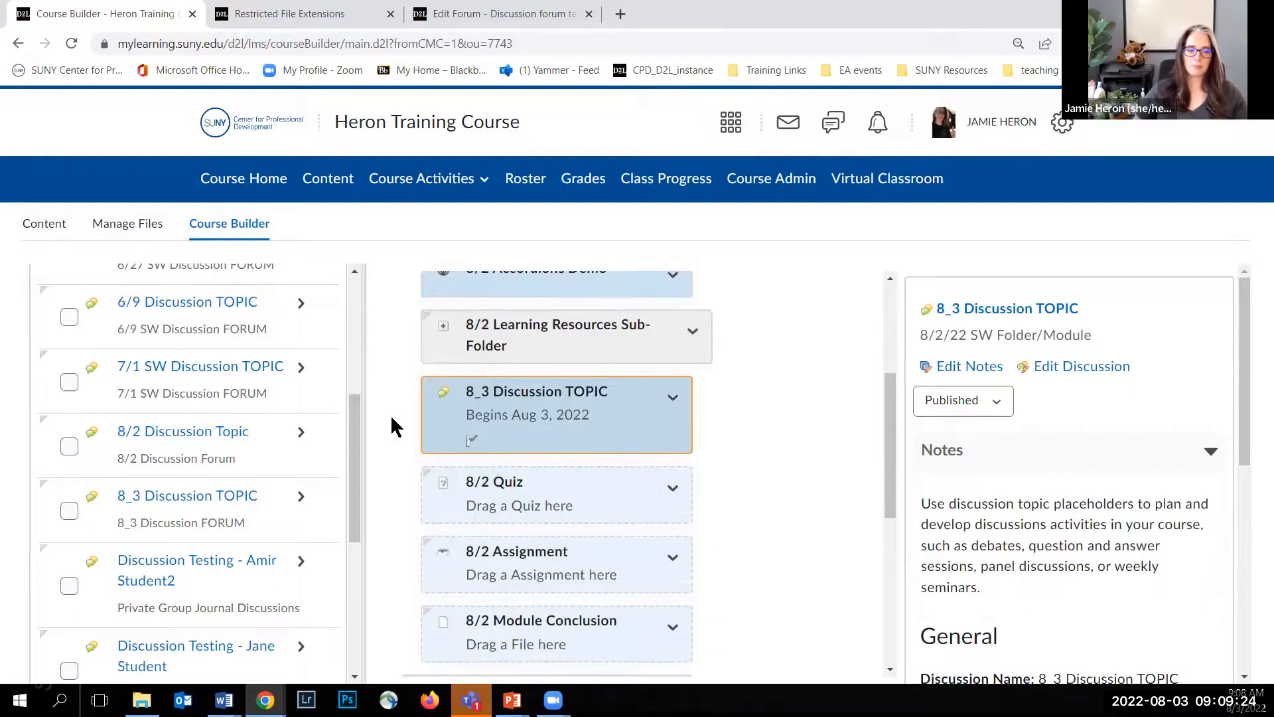
pyautogui.scroll(-4, 447, 485)
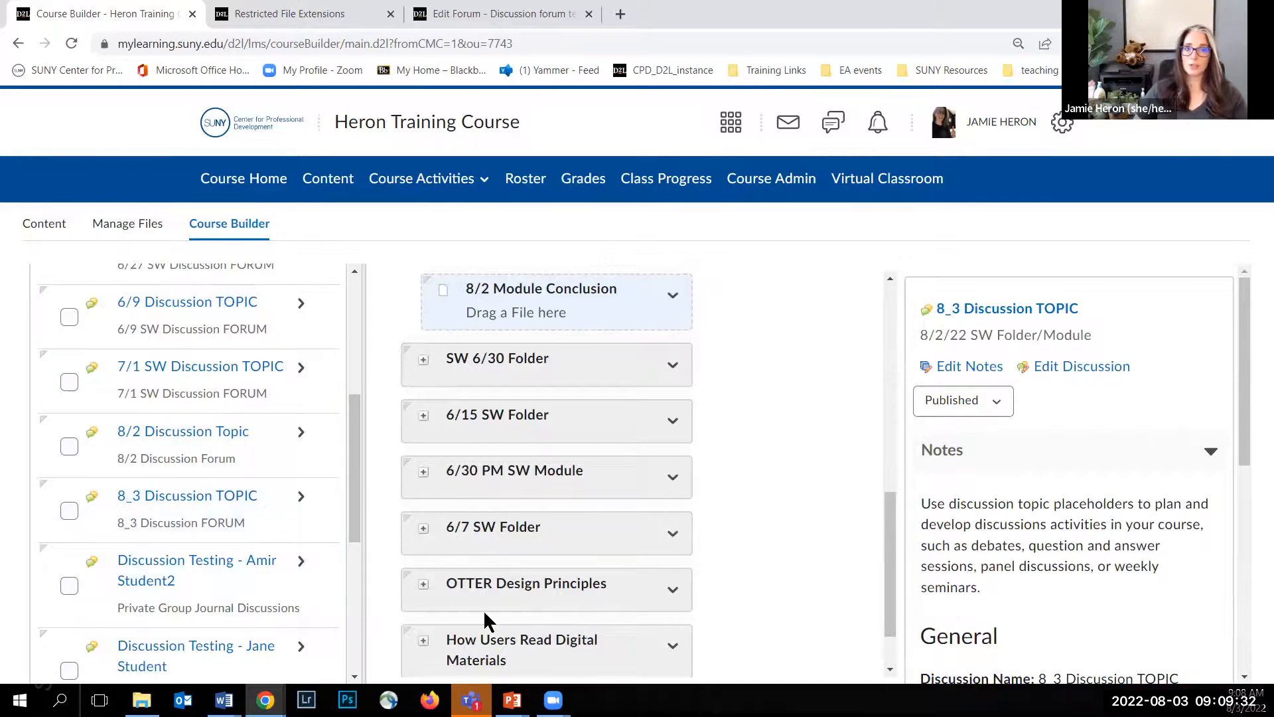
pyautogui.scroll(5, 370, 489)
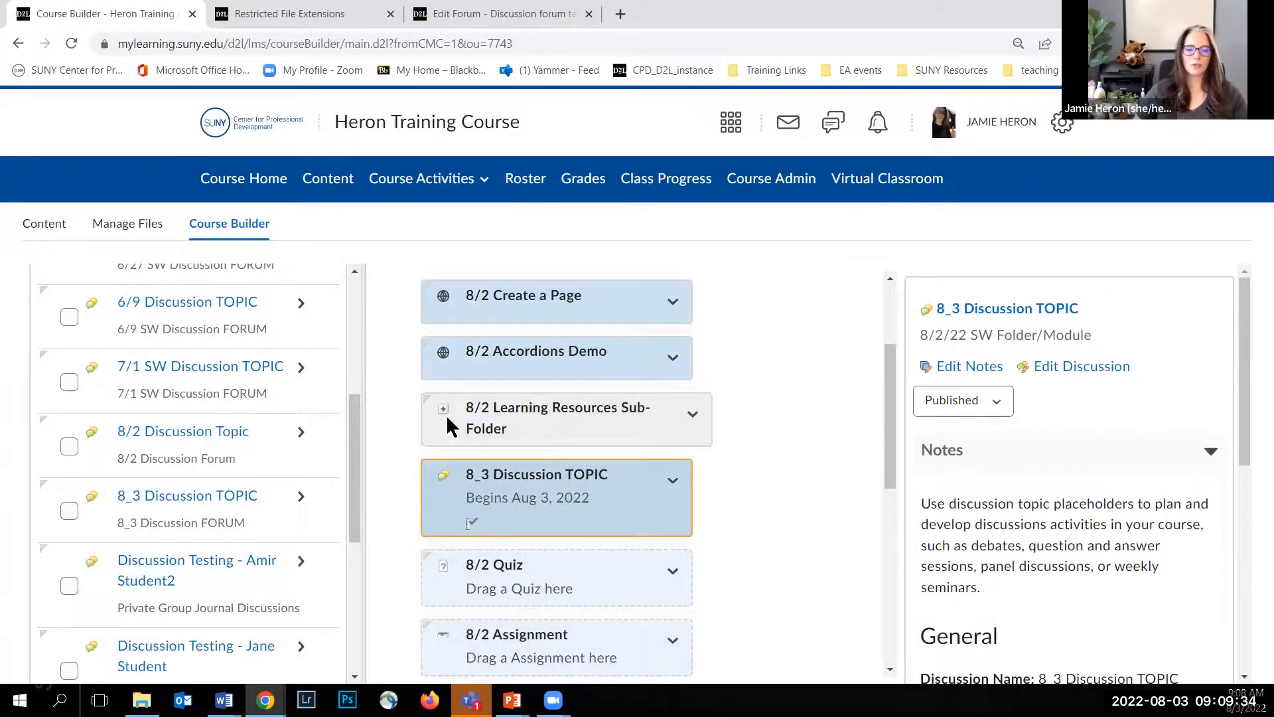
# Step: Leave the discussions list and browse the course's existing assignments, going to the second page of the list
pyautogui.moveTo(356, 426); pyautogui.dragTo(358, 323)
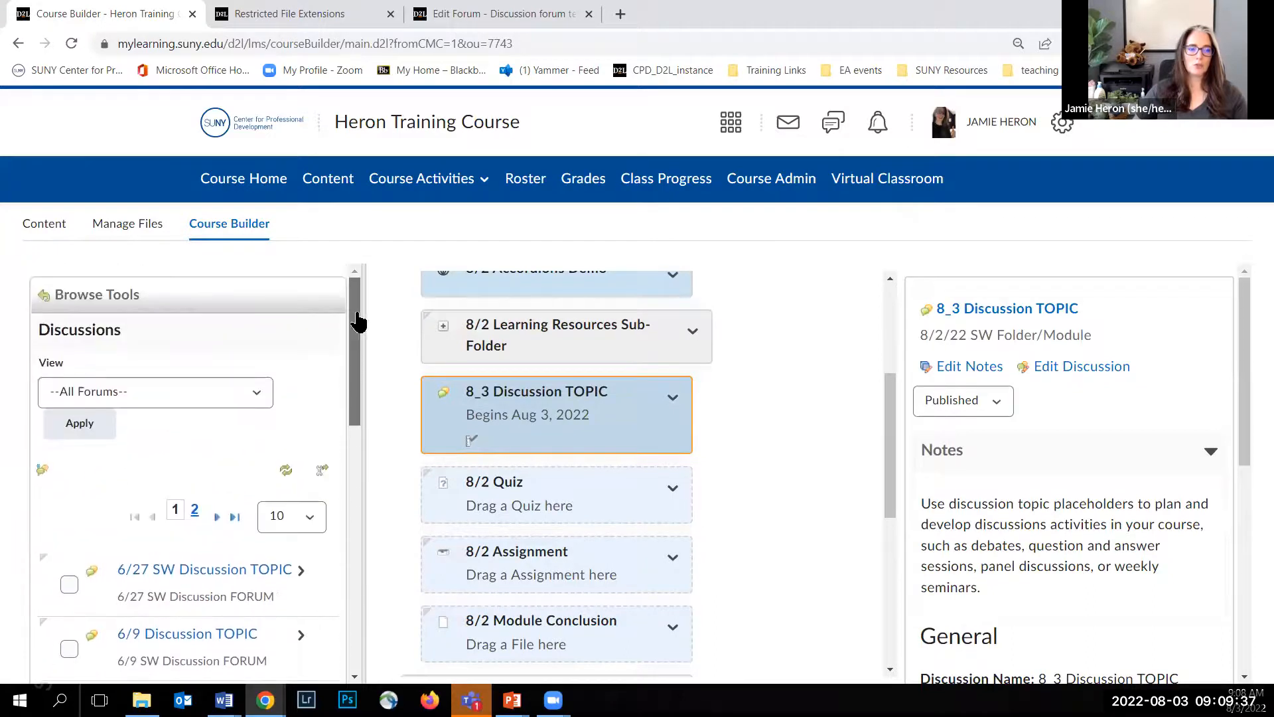
pyautogui.click(91, 300)
pyautogui.scroll(-5, 157, 441)
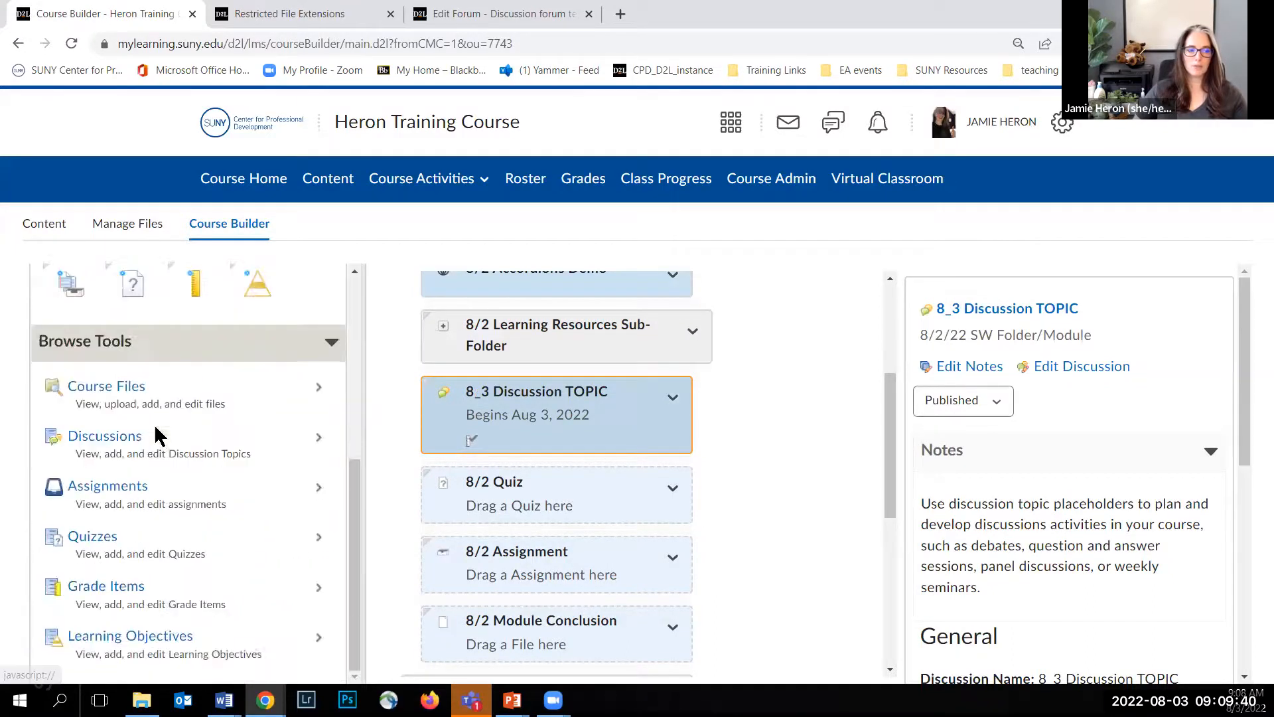
pyautogui.click(117, 492)
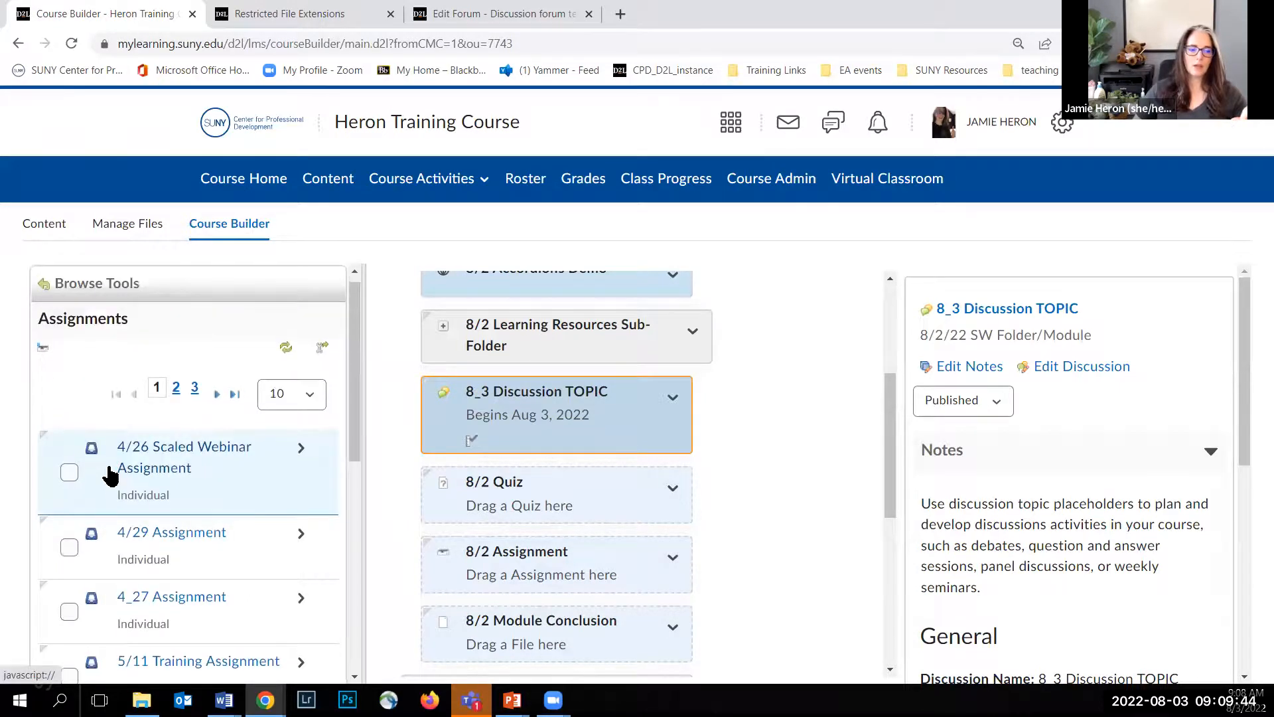
pyautogui.scroll(-7, 110, 475)
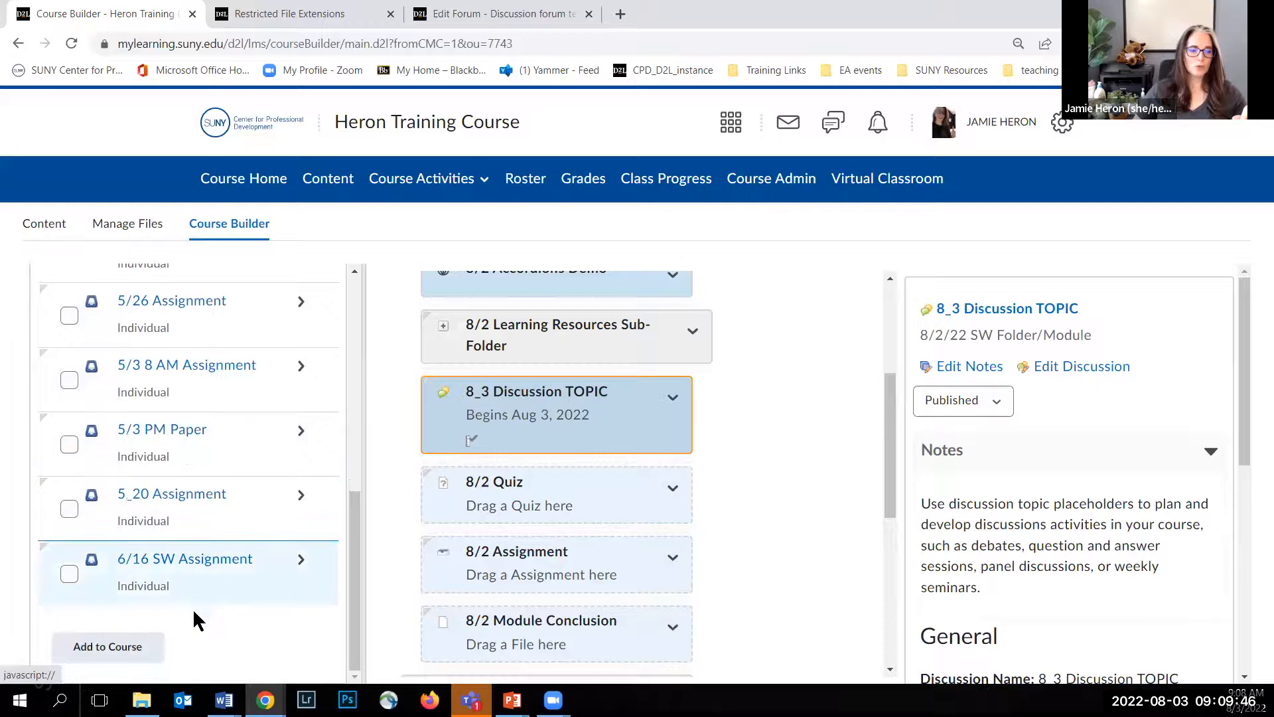
pyautogui.scroll(8, 194, 612)
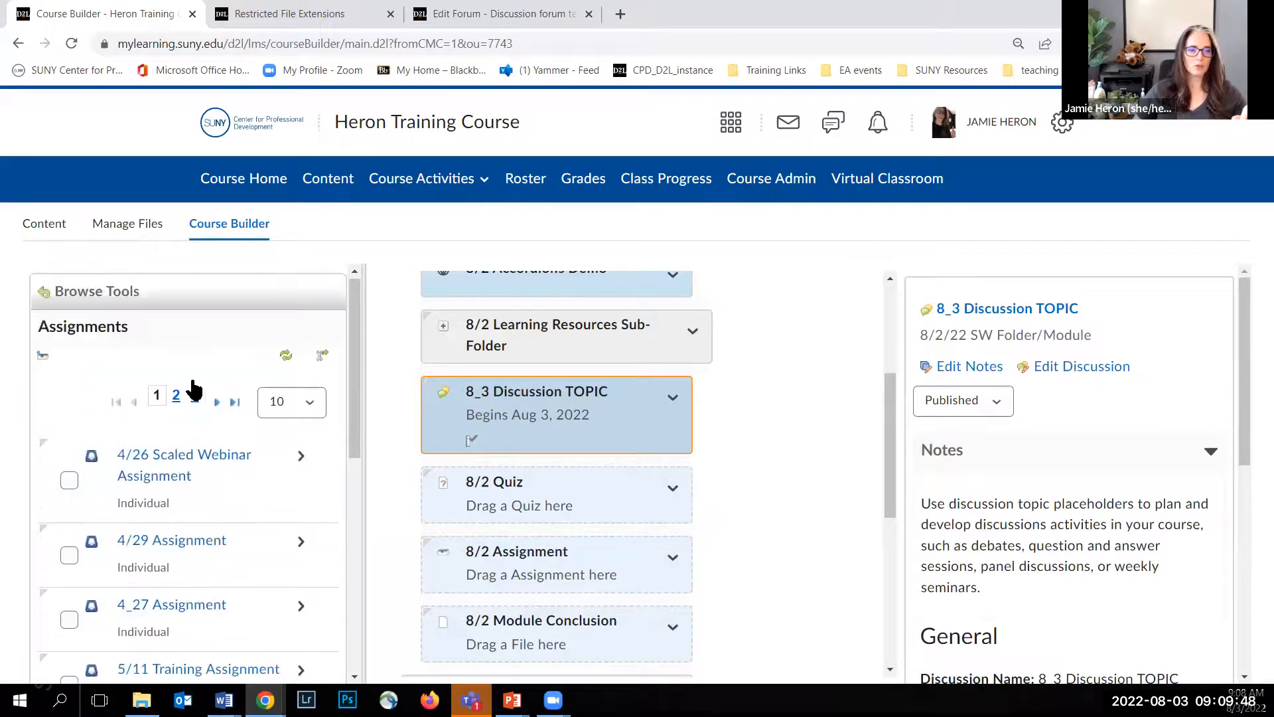
pyautogui.click(177, 396)
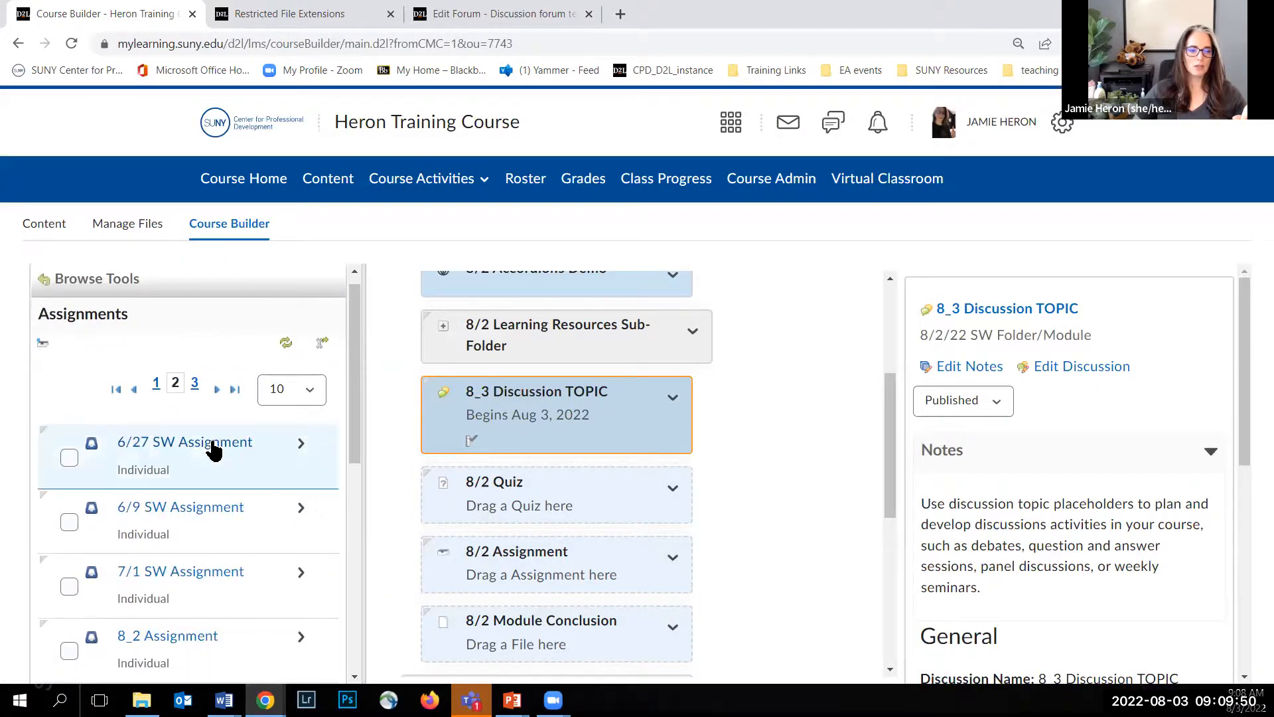
# Step: Fill the 8/2 Assignment placeholder with the second of the two existing 8_2 Assignment entries
pyautogui.scroll(-5, 206, 443)
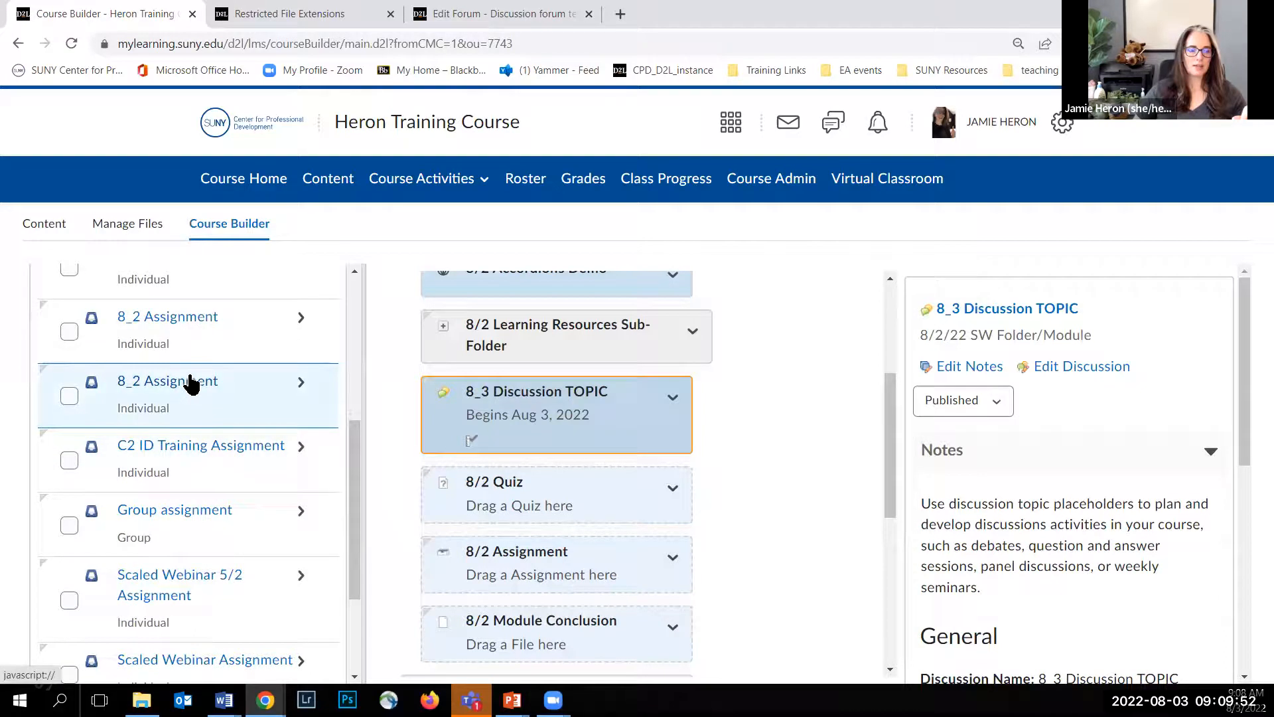
pyautogui.scroll(-3, 207, 391)
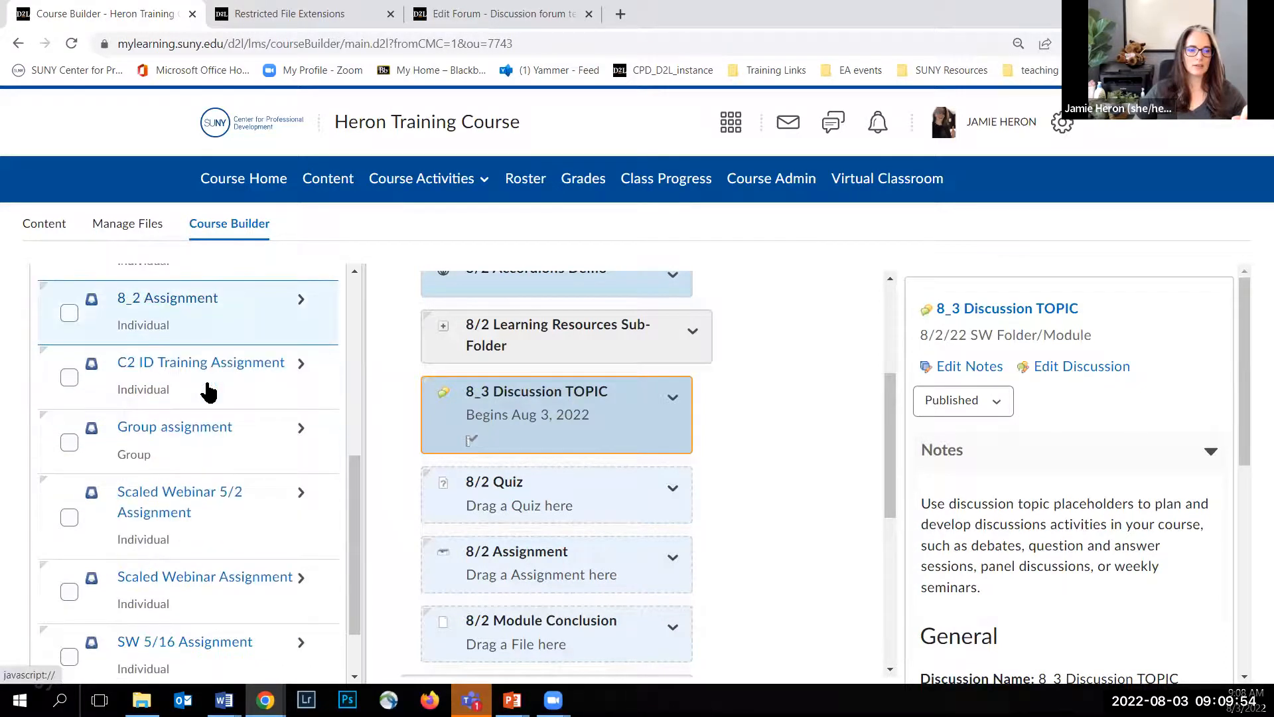
pyautogui.scroll(4, 208, 392)
pyautogui.scroll(1, 207, 393)
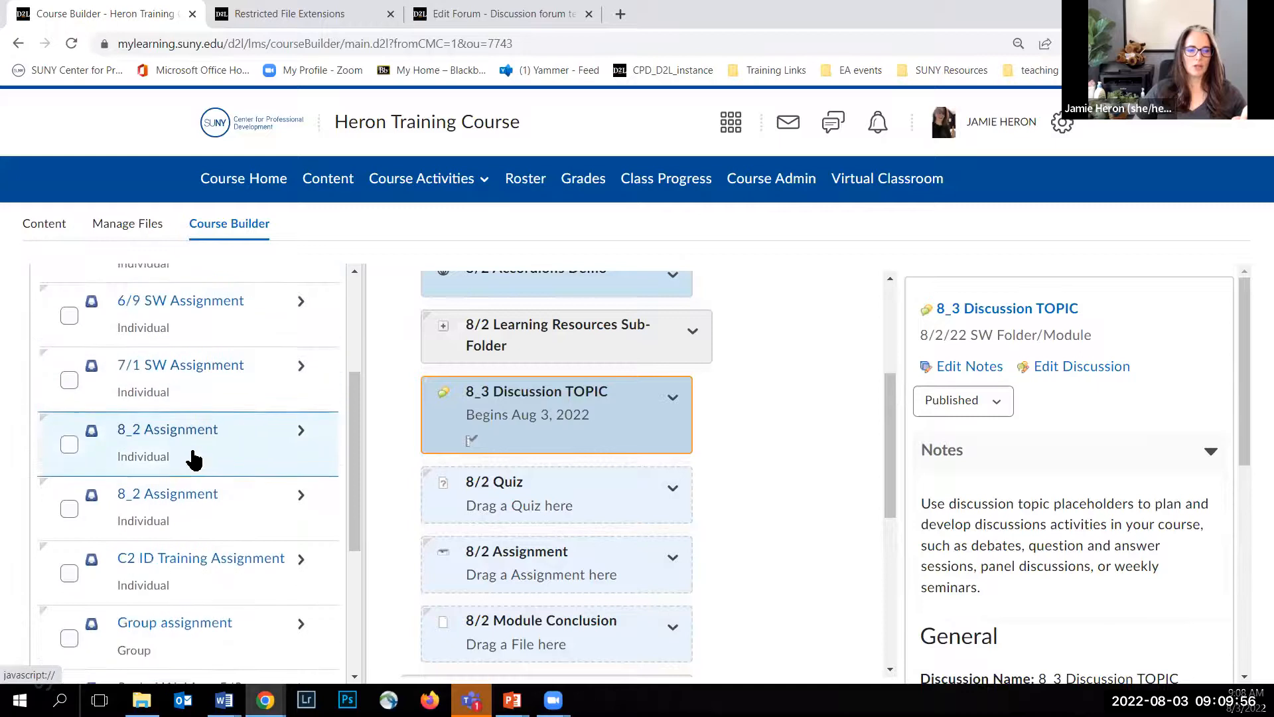
pyautogui.scroll(-1, 193, 452)
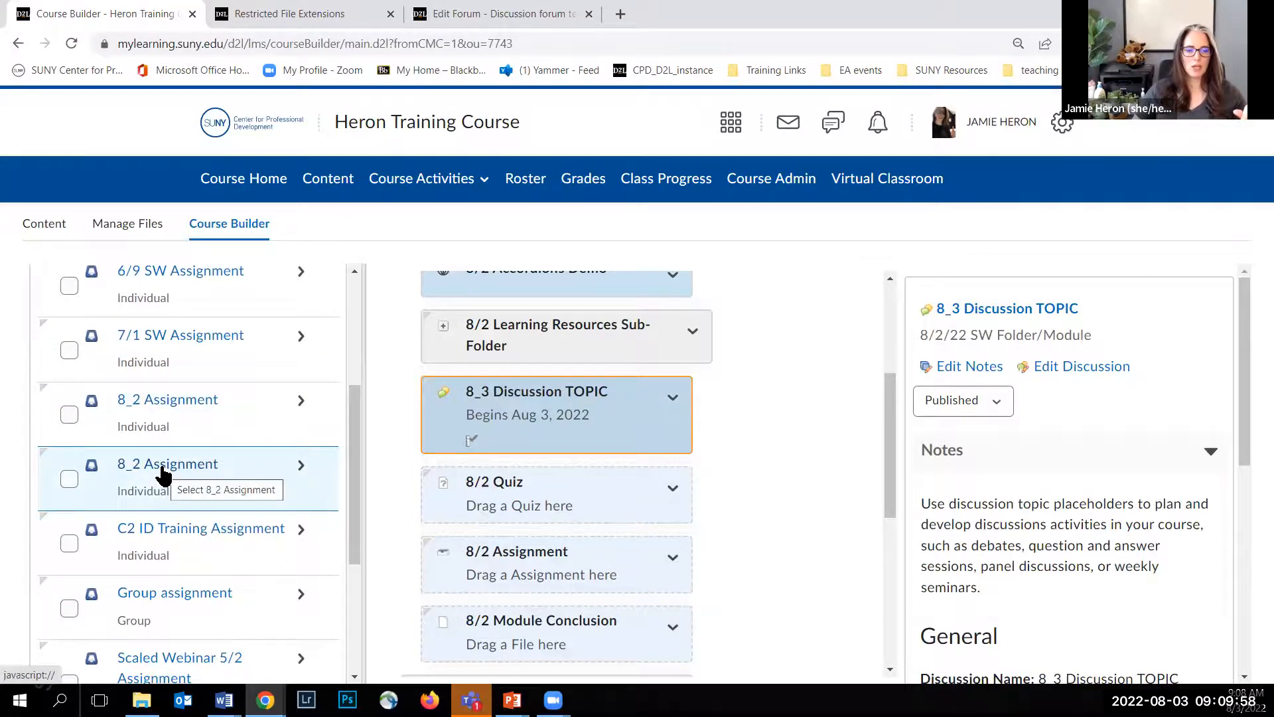
pyautogui.moveTo(163, 474); pyautogui.dragTo(489, 569)
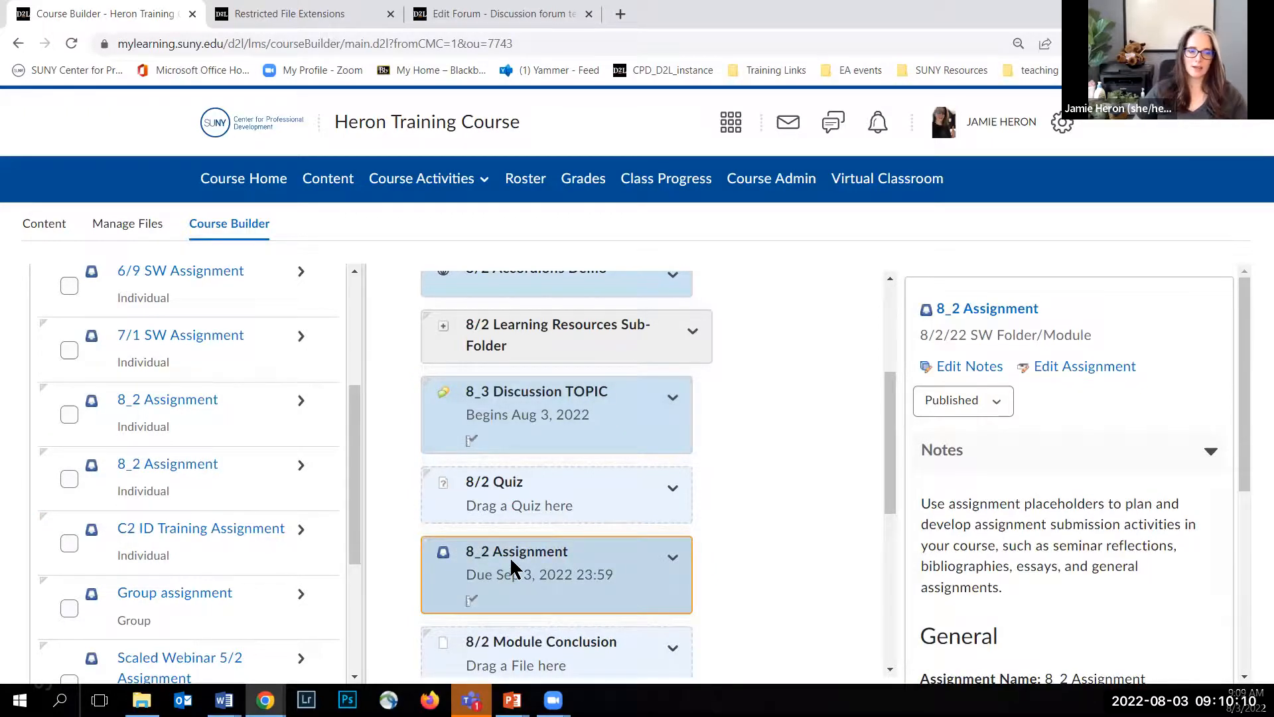
# Step: Browse the existing quizzes and fill the module's 8/2 Quiz placeholder with the 8_3 Quiz
pyautogui.moveTo(354, 422); pyautogui.dragTo(361, 313)
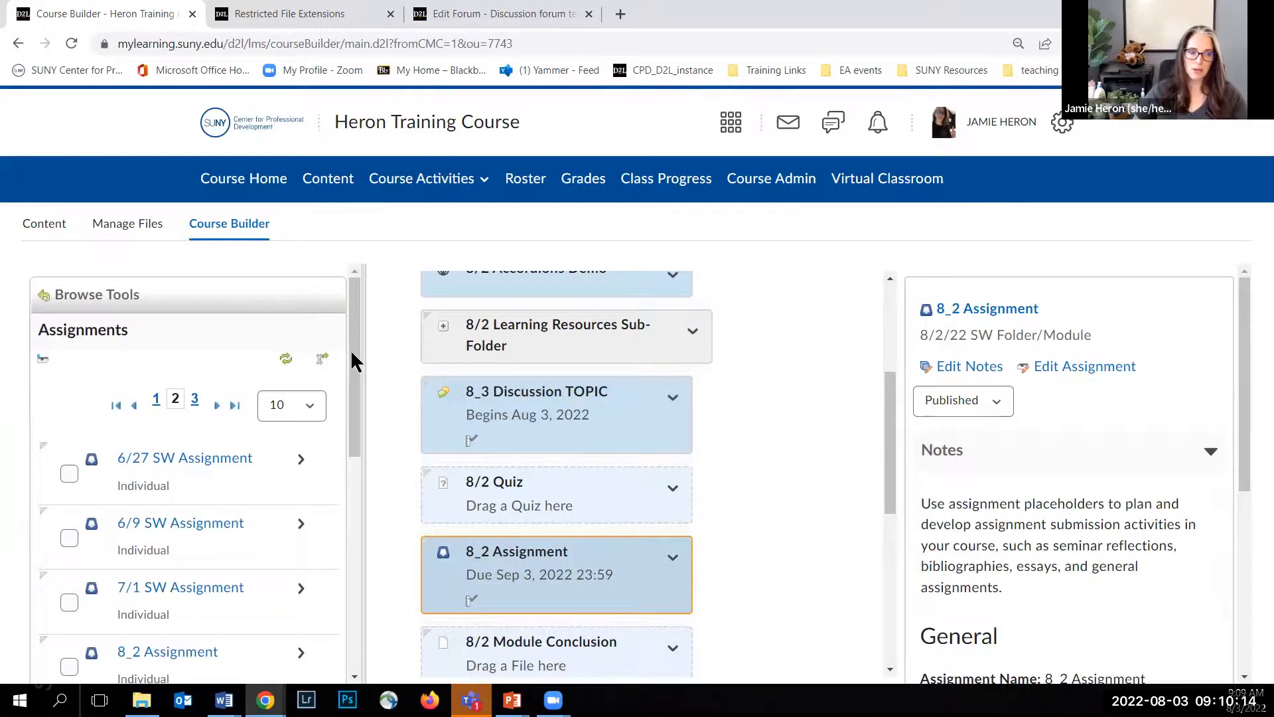
pyautogui.click(84, 297)
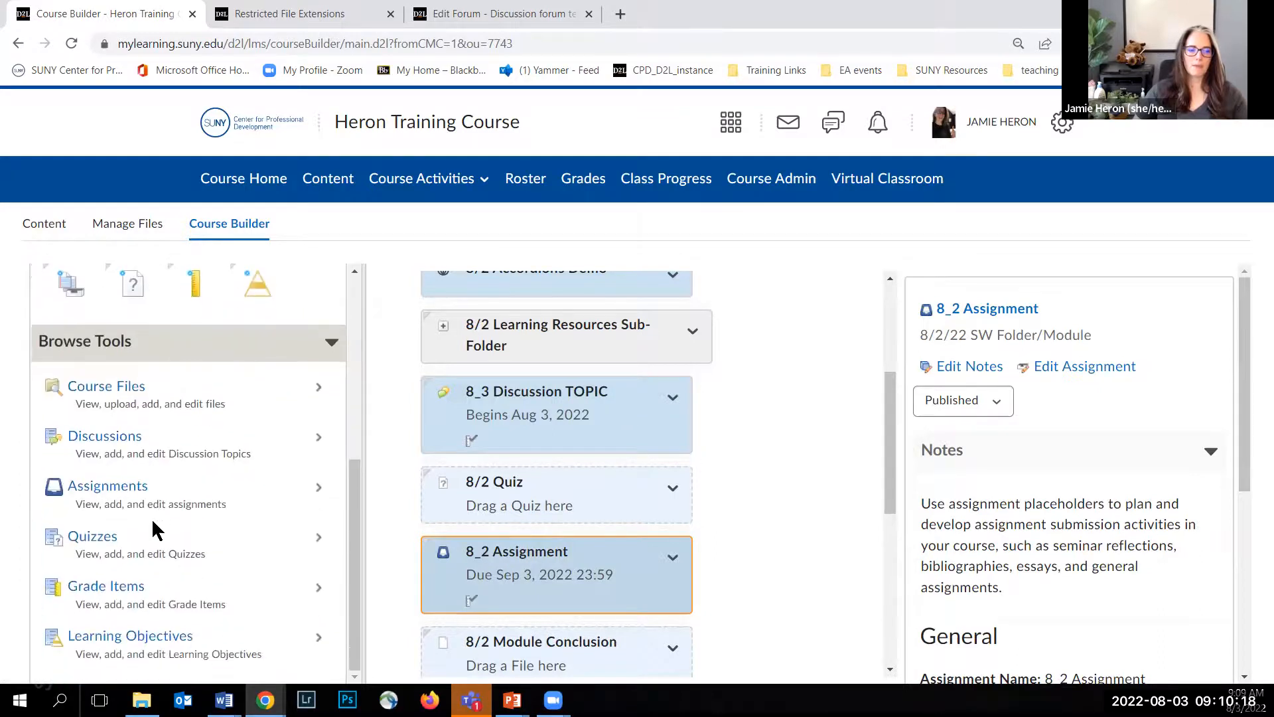
pyautogui.click(99, 536)
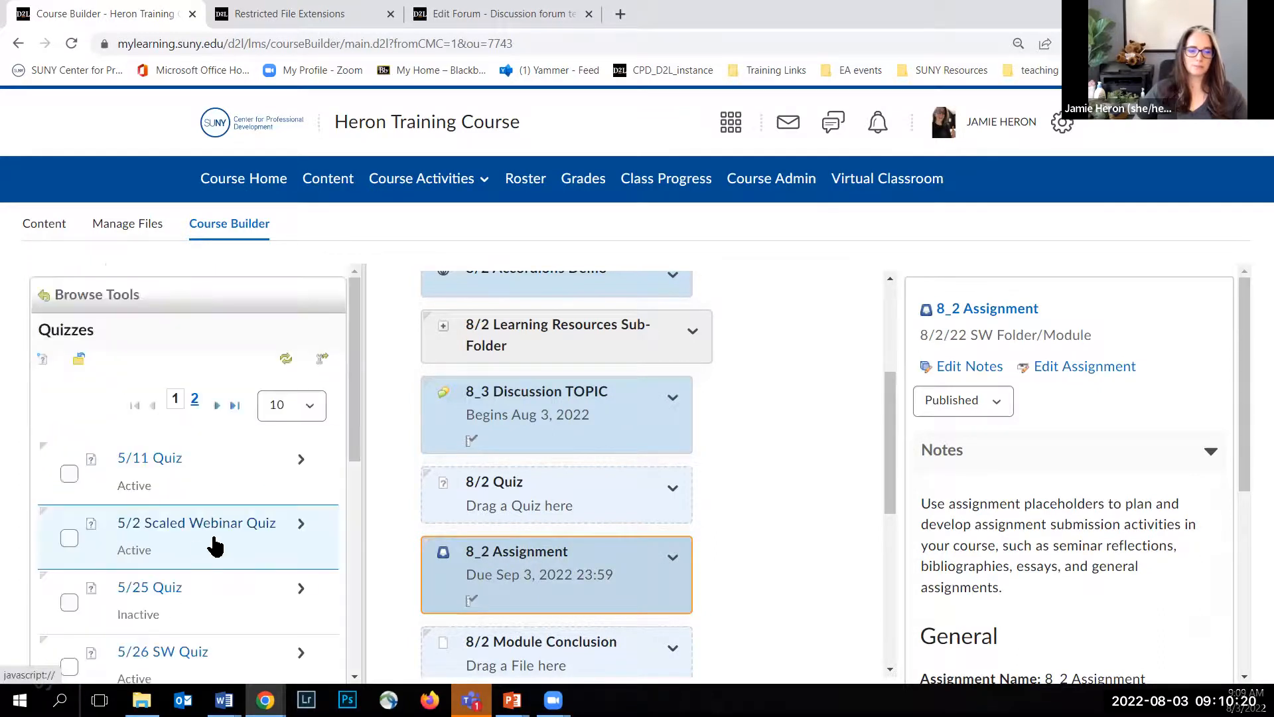
pyautogui.scroll(-6, 176, 520)
pyautogui.scroll(-2, 189, 524)
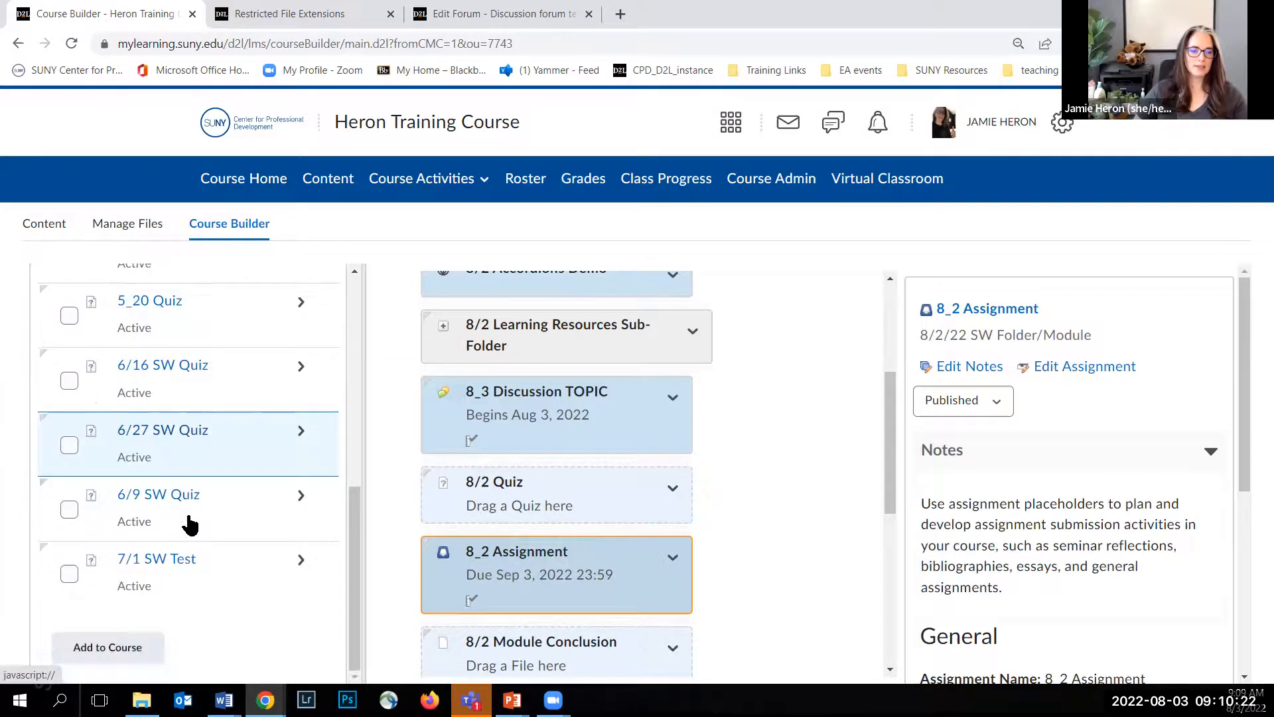
pyautogui.scroll(8, 188, 521)
pyautogui.click(195, 335)
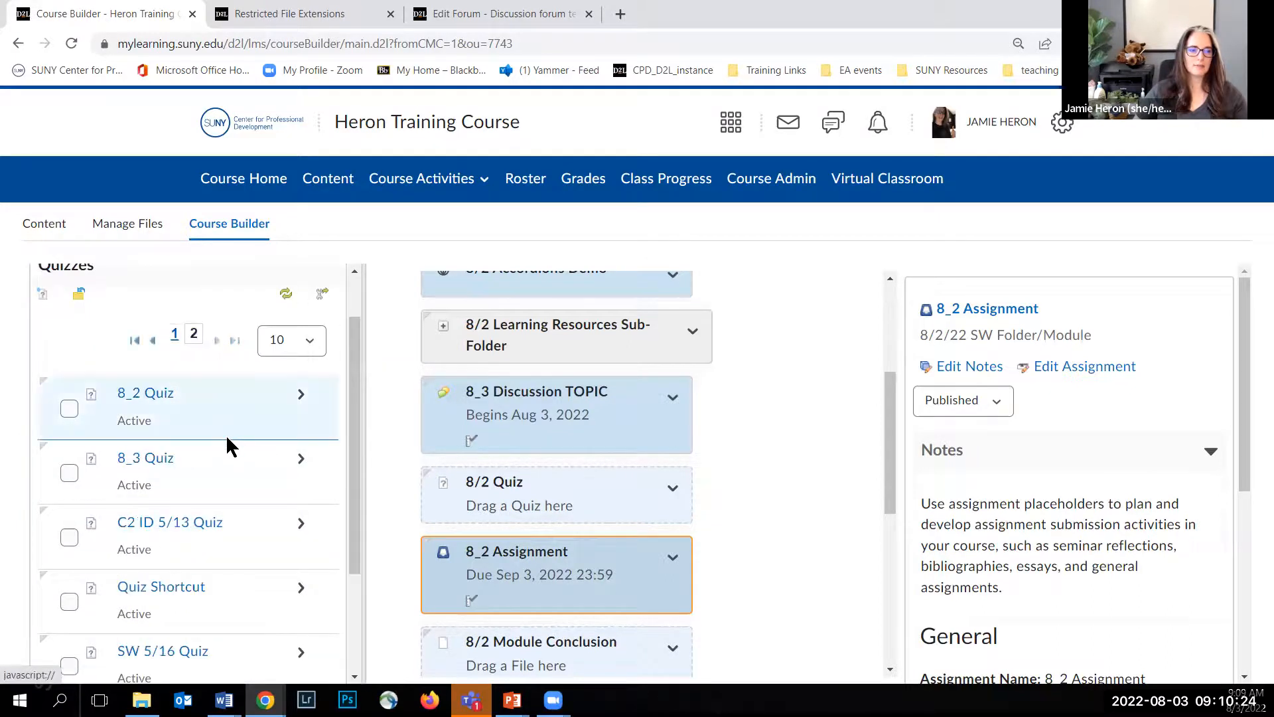
pyautogui.moveTo(148, 469); pyautogui.dragTo(453, 485)
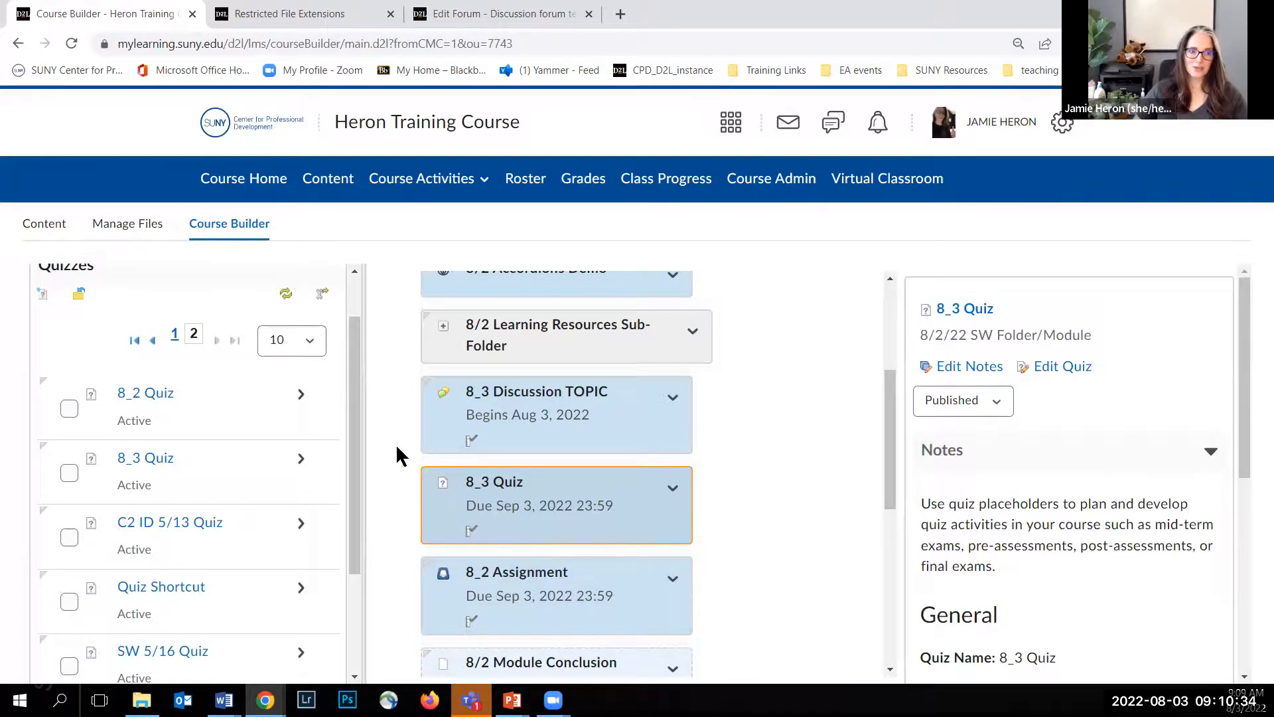
pyautogui.scroll(1, 548, 307)
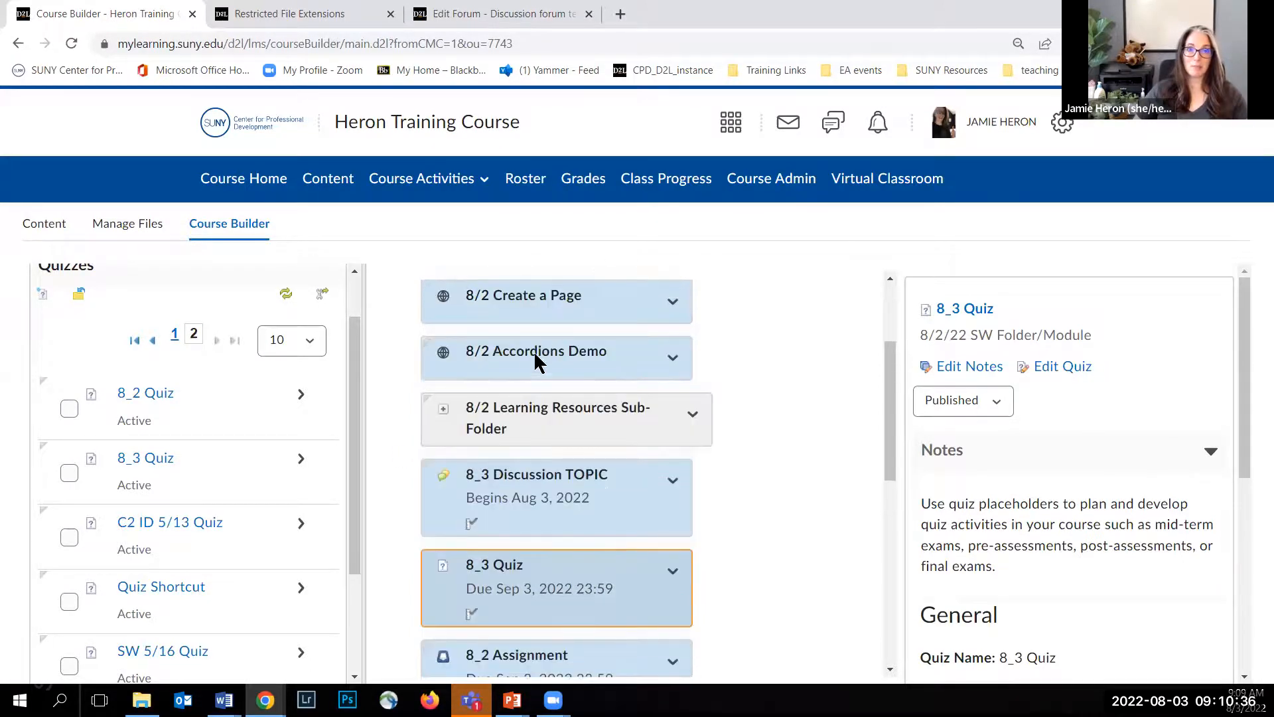
pyautogui.scroll(-1, 477, 428)
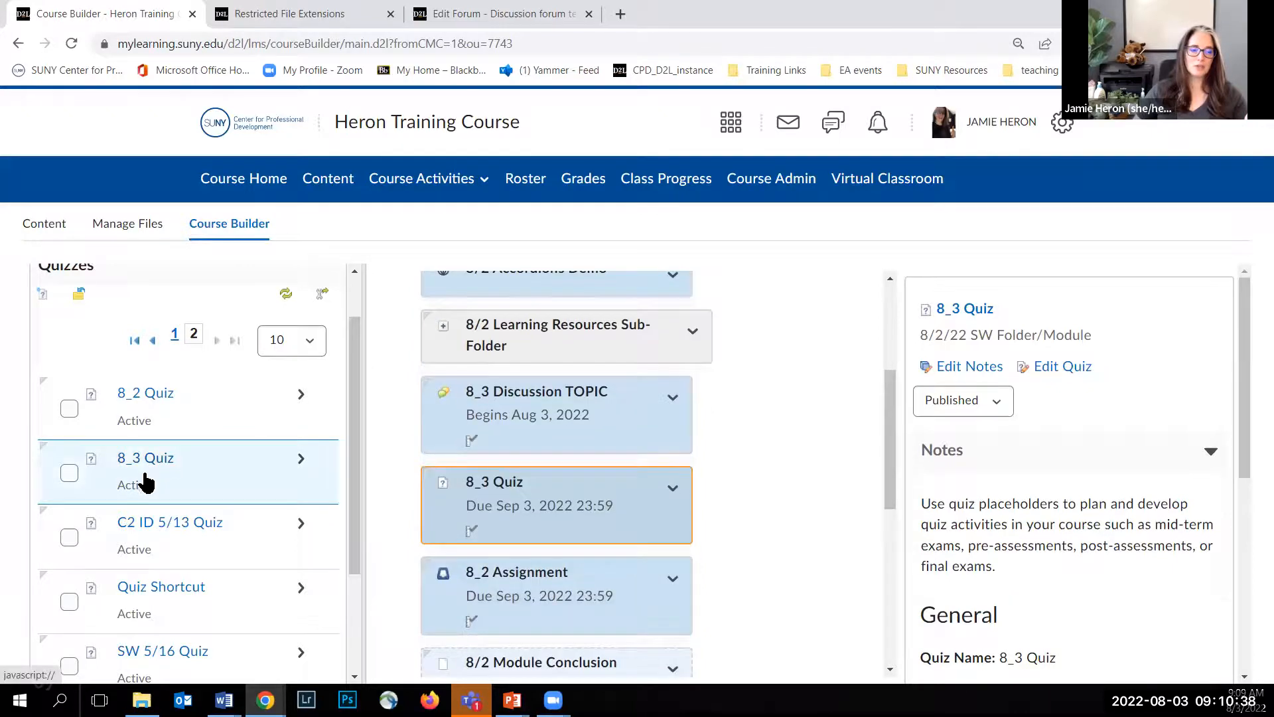
pyautogui.moveTo(133, 523); pyautogui.dragTo(456, 460)
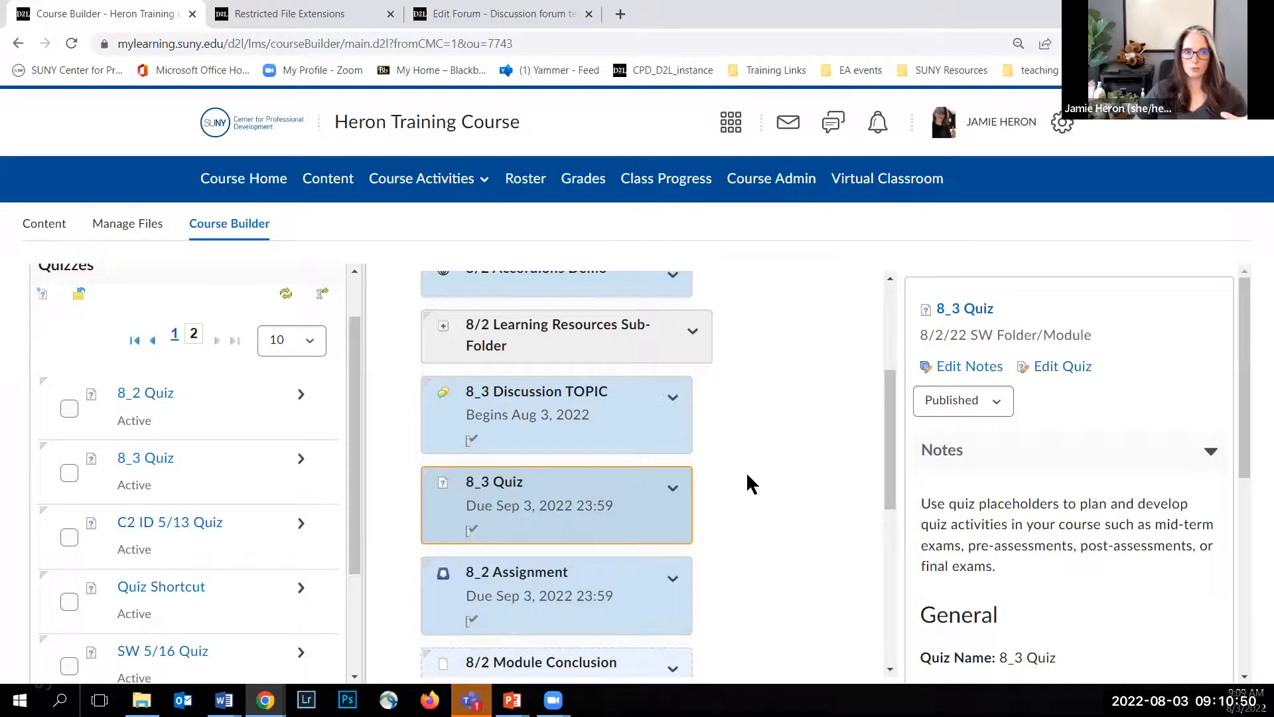
# Step: Open the course content and check the discussion, quiz and assignment entries in the 8/2/22 SW Folder/Module
pyautogui.click(329, 189)
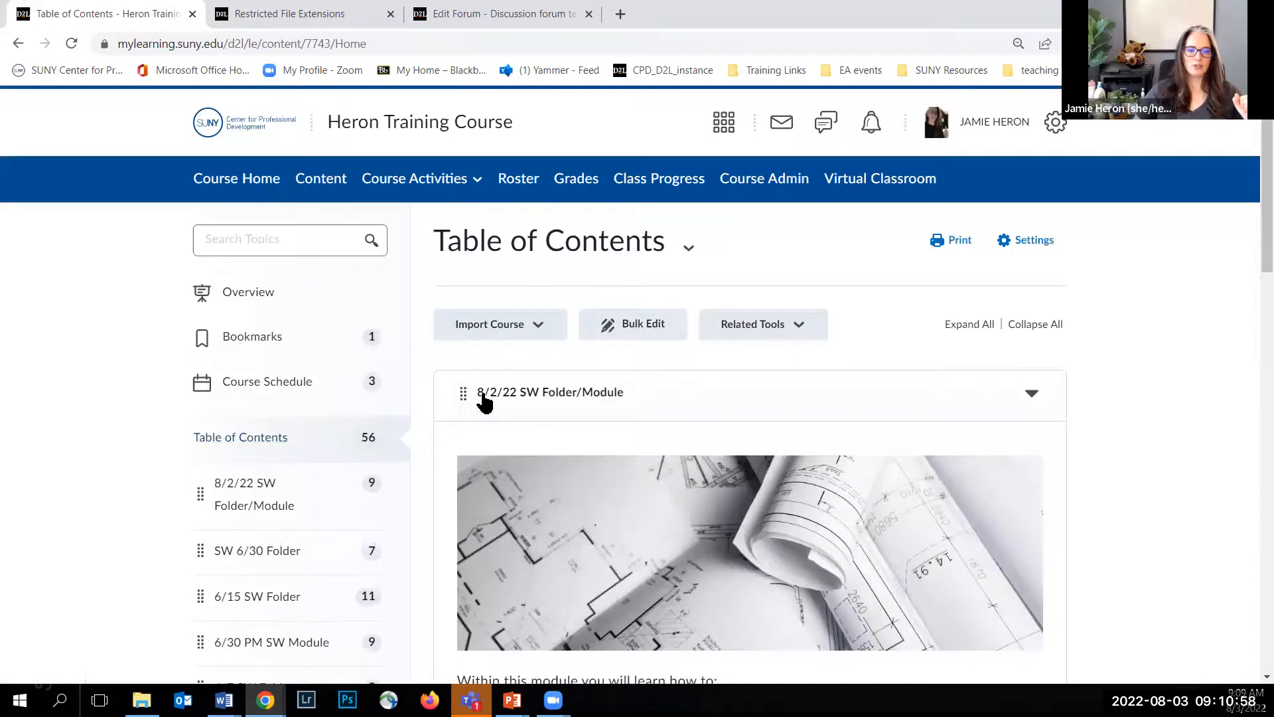
pyautogui.scroll(-10, 595, 408)
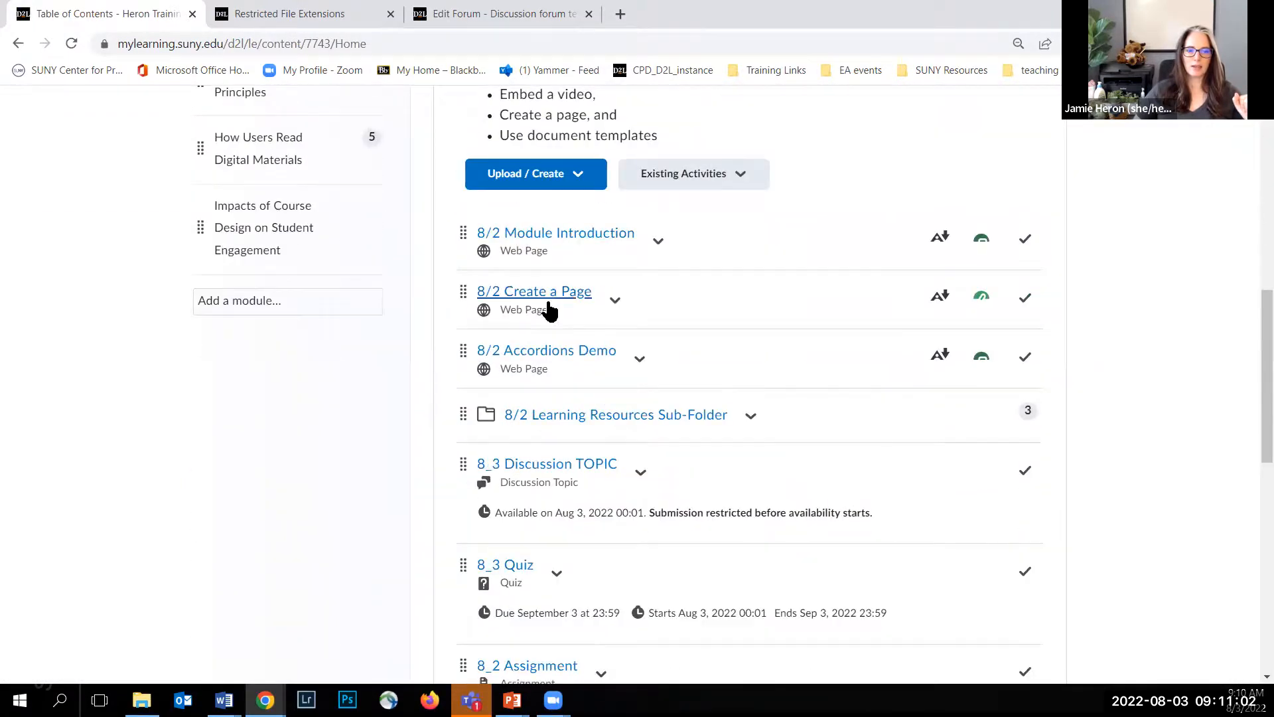
pyautogui.scroll(-1, 556, 402)
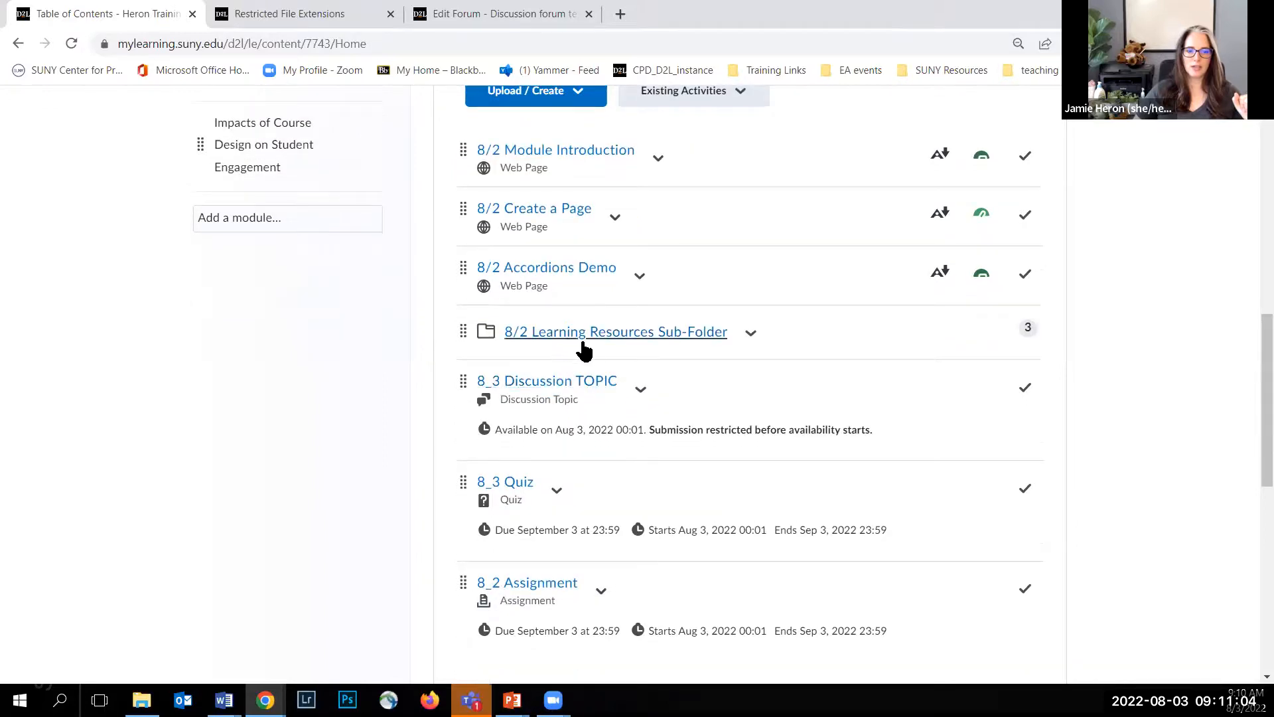
pyautogui.scroll(-1, 550, 345)
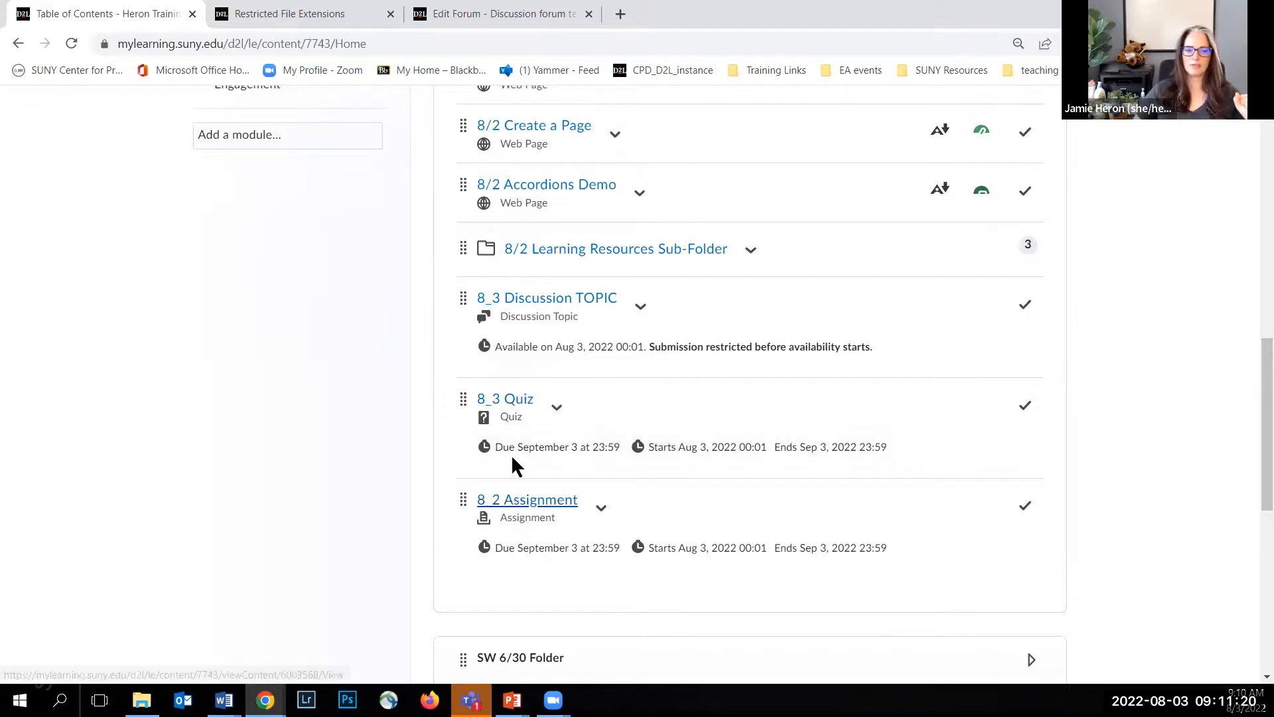
pyautogui.scroll(1, 363, 388)
pyautogui.scroll(15, 363, 389)
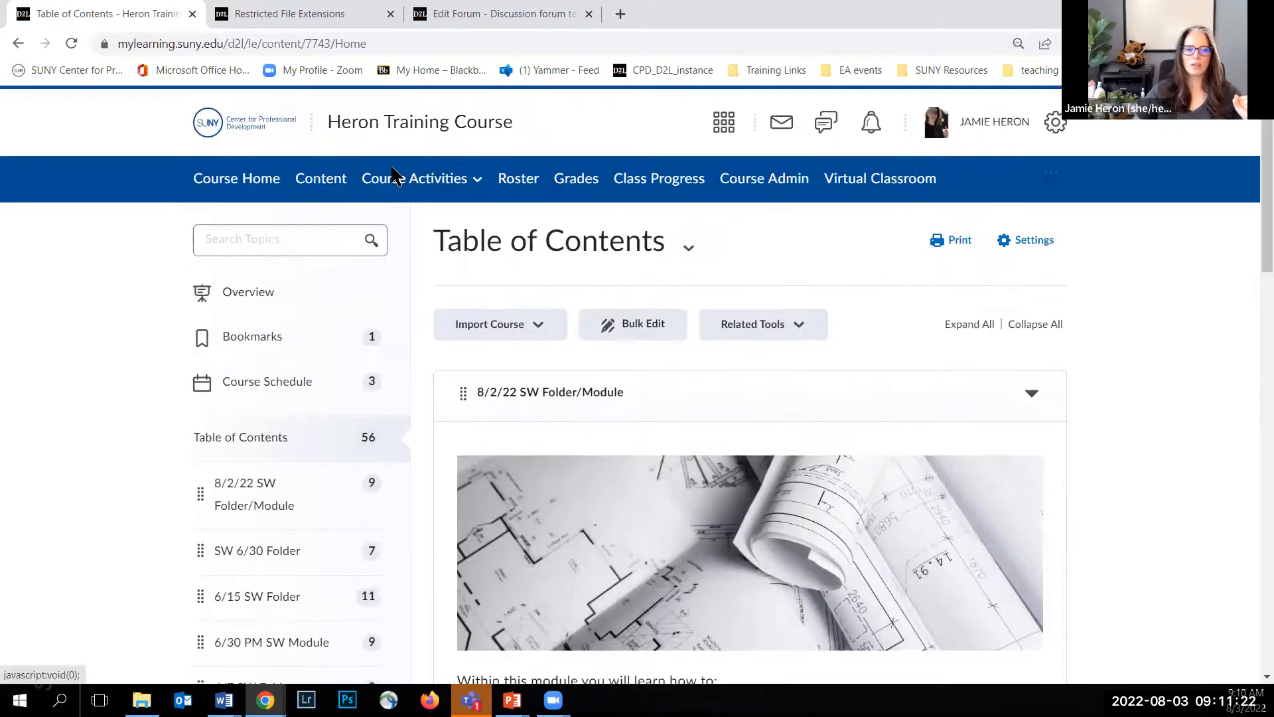
pyautogui.click(407, 180)
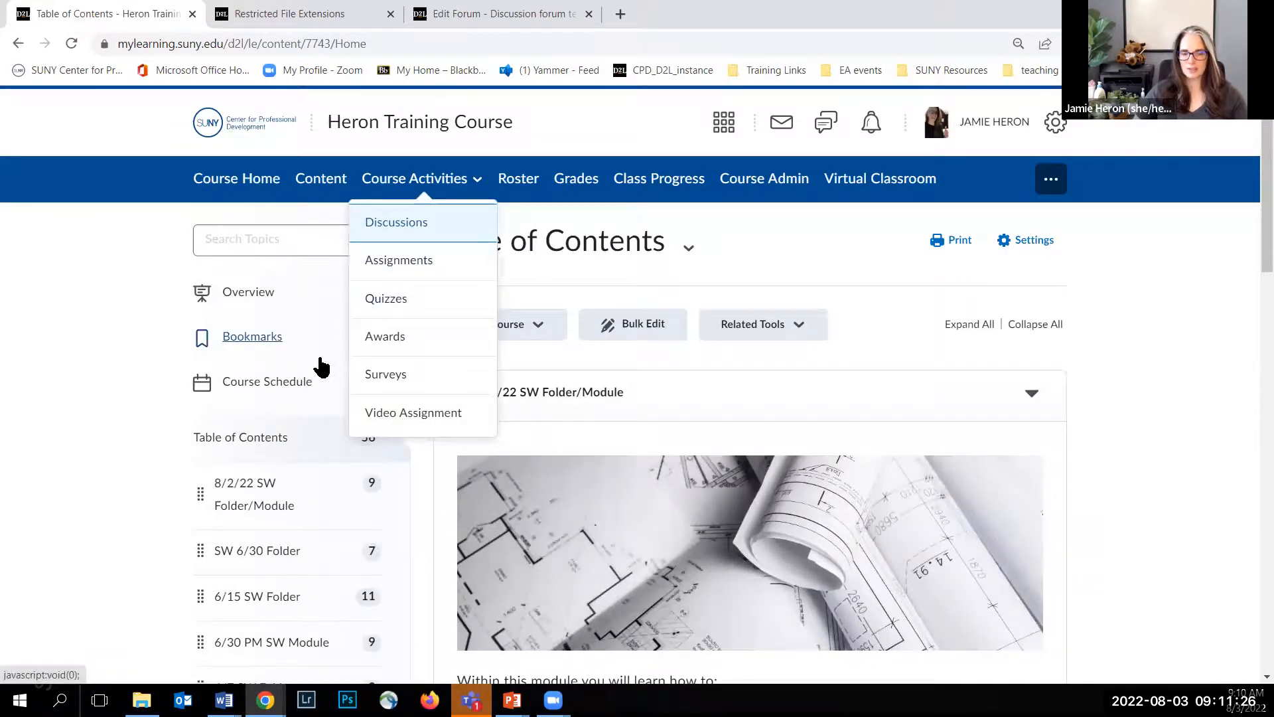
pyautogui.click(1184, 310)
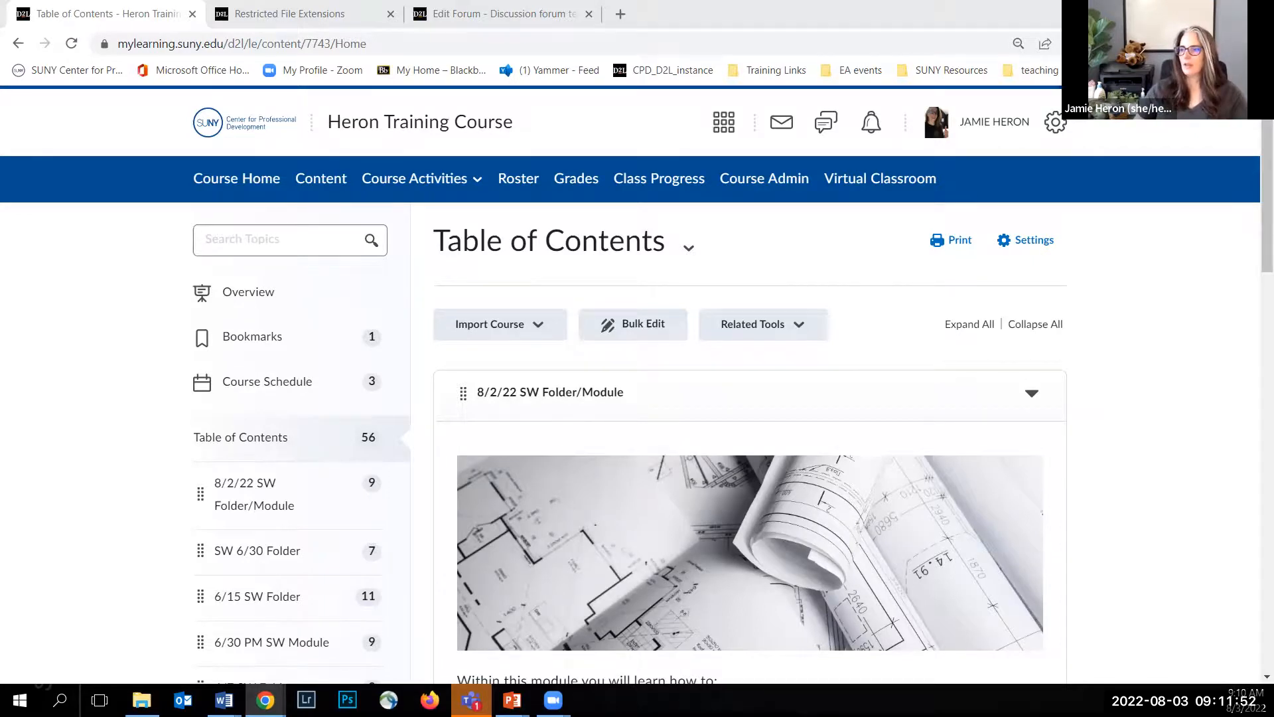
# Step: Open the Gradable Activities Webinar attendance tracking form and sign in through SUNY Sign In with the saved credentials
pyautogui.click(709, 43)
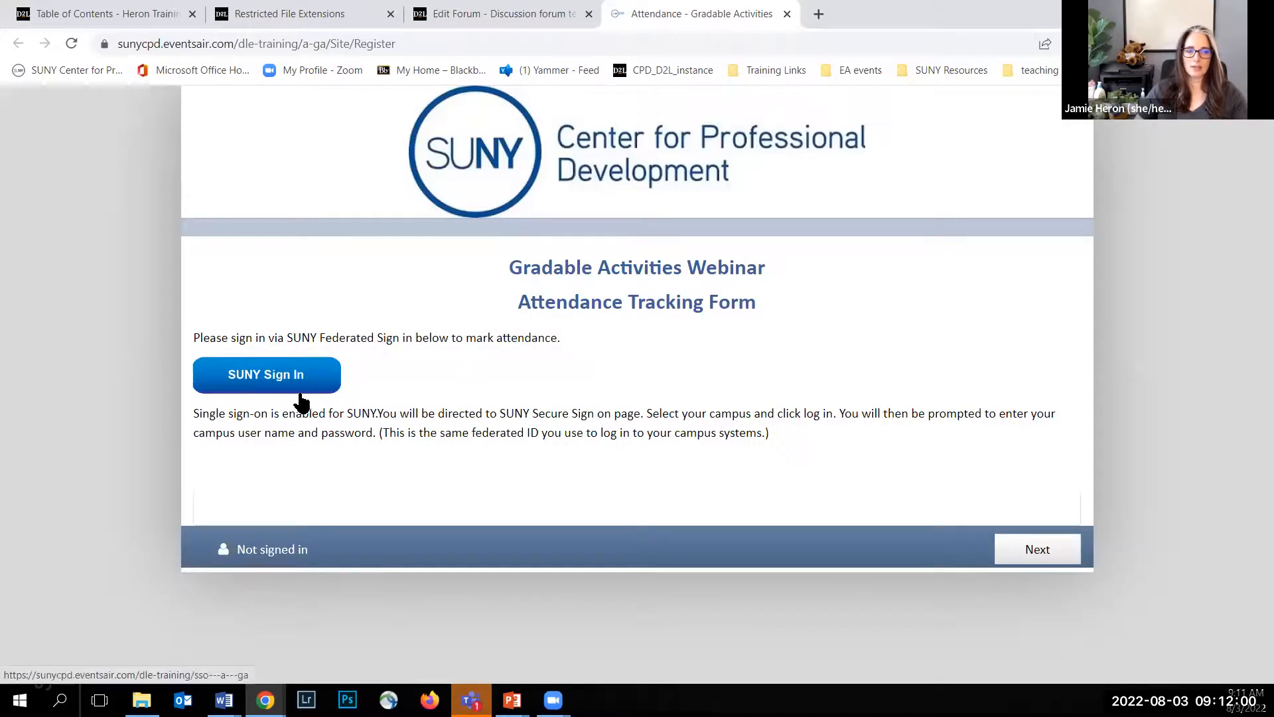
pyautogui.click(266, 383)
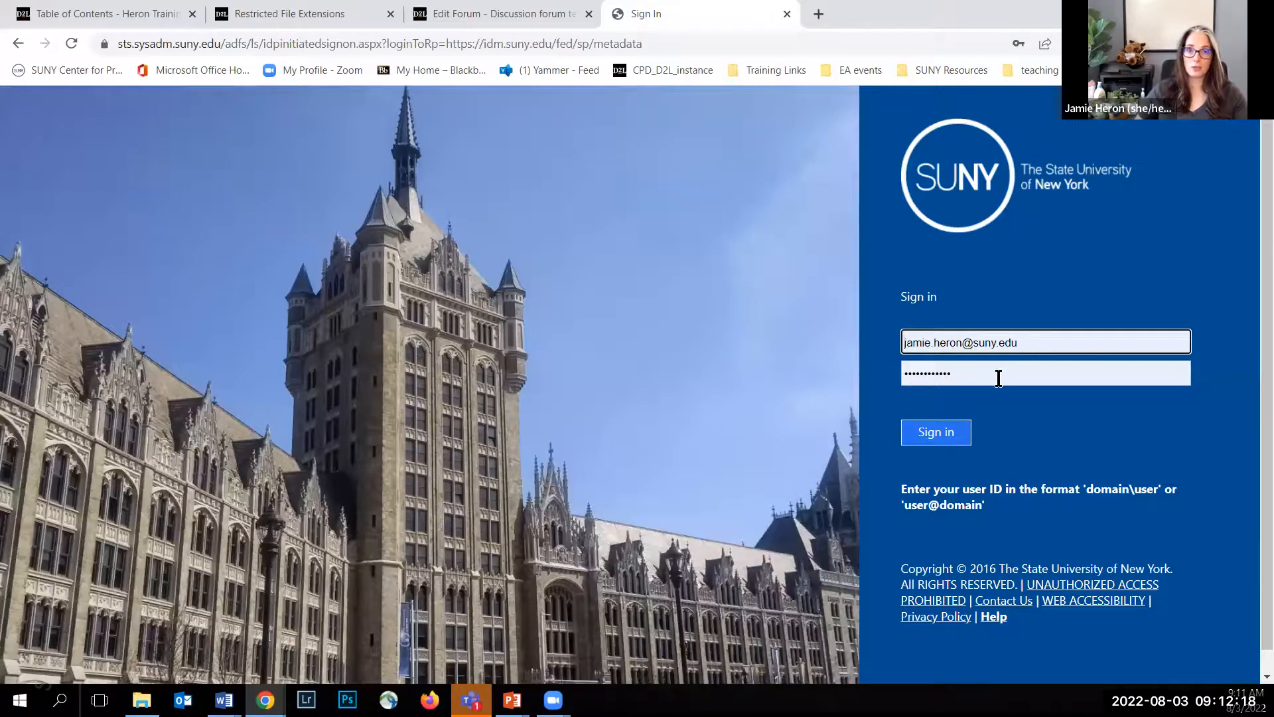
pyautogui.click(951, 436)
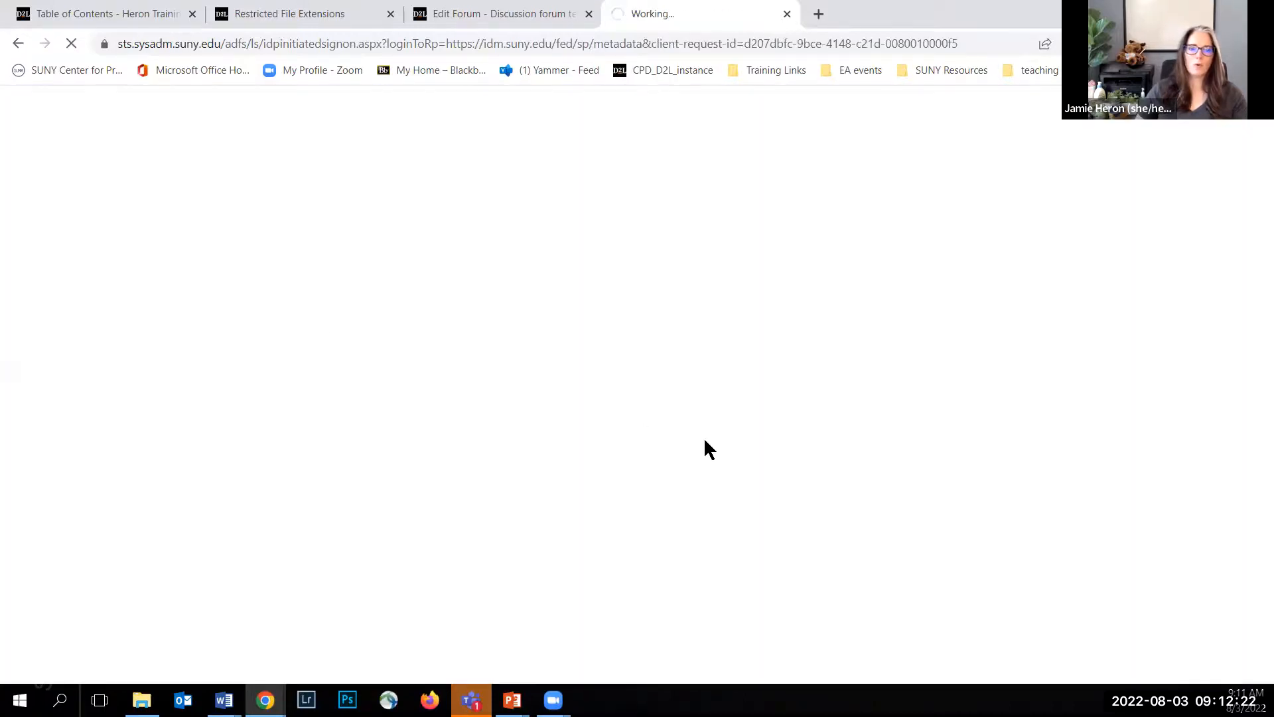
# Step: Close the Restricted File Extensions and Edit Forum tabs and open the Recordings page of dle.suny.edu in a new tab
pyautogui.click(390, 14)
pyautogui.click(390, 14)
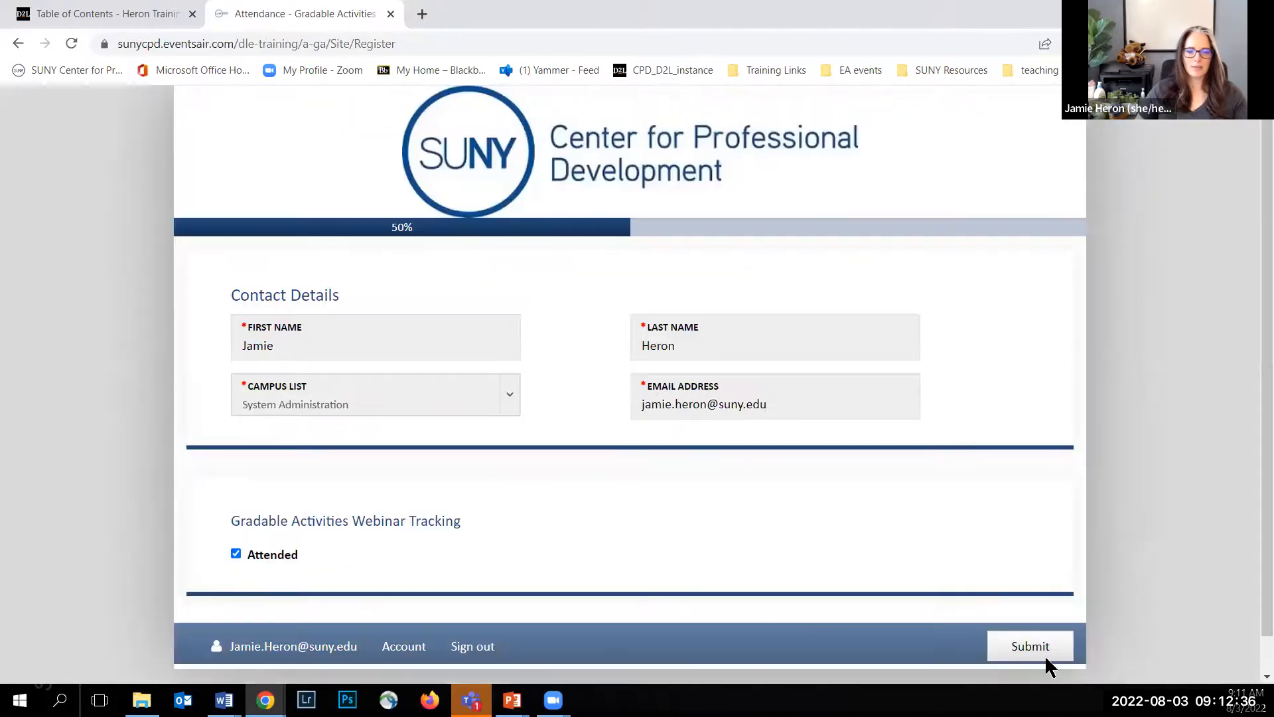
pyautogui.click(422, 14)
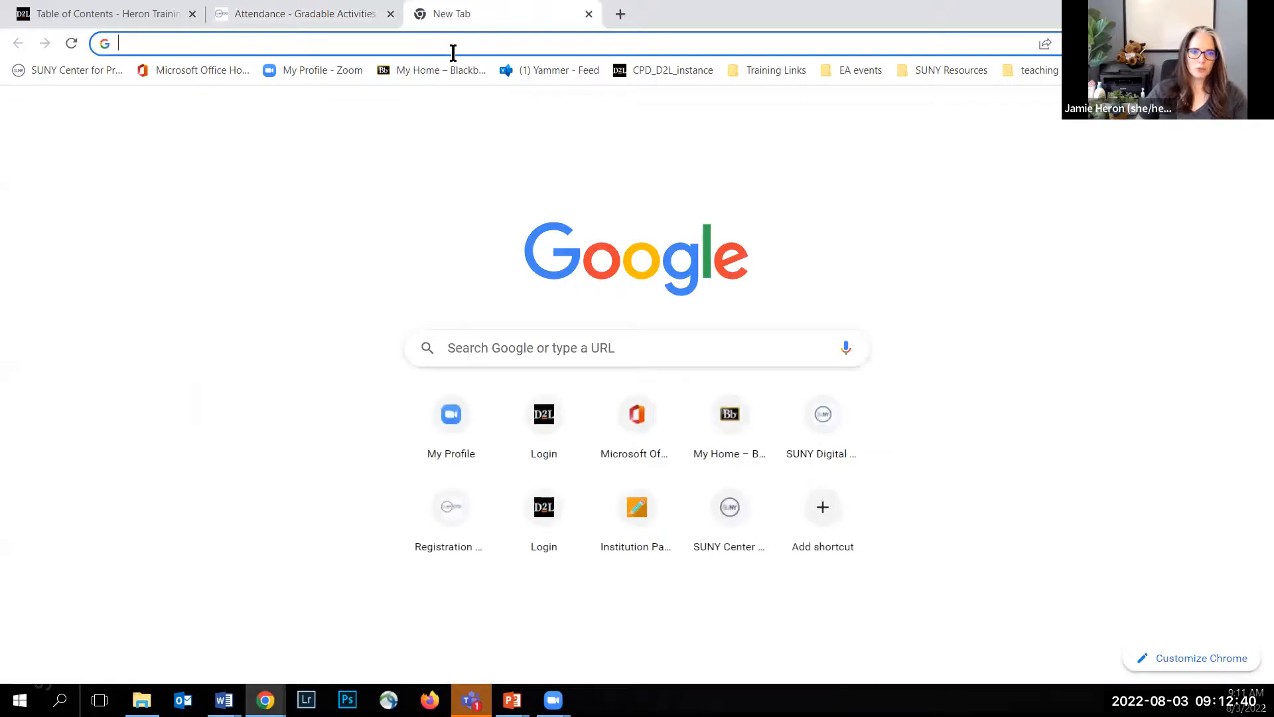
pyautogui.write('dle')
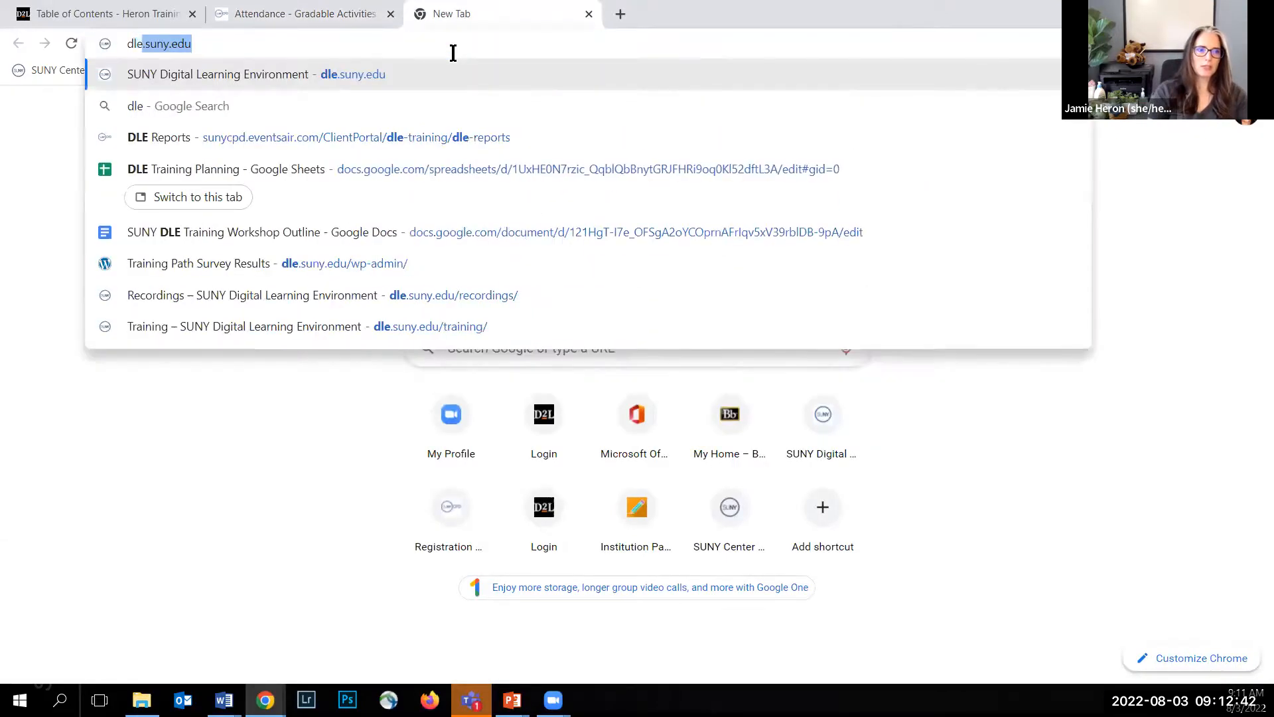
pyautogui.press('Return')
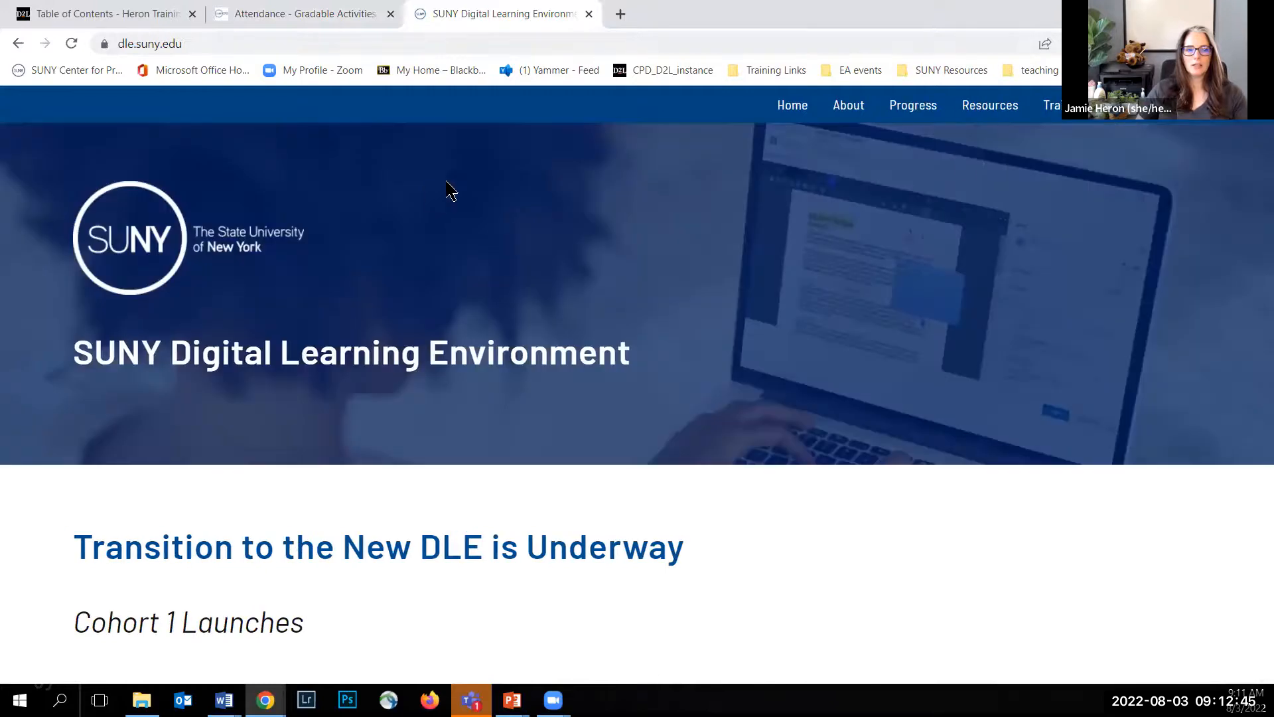
pyautogui.moveTo(1055, 107)
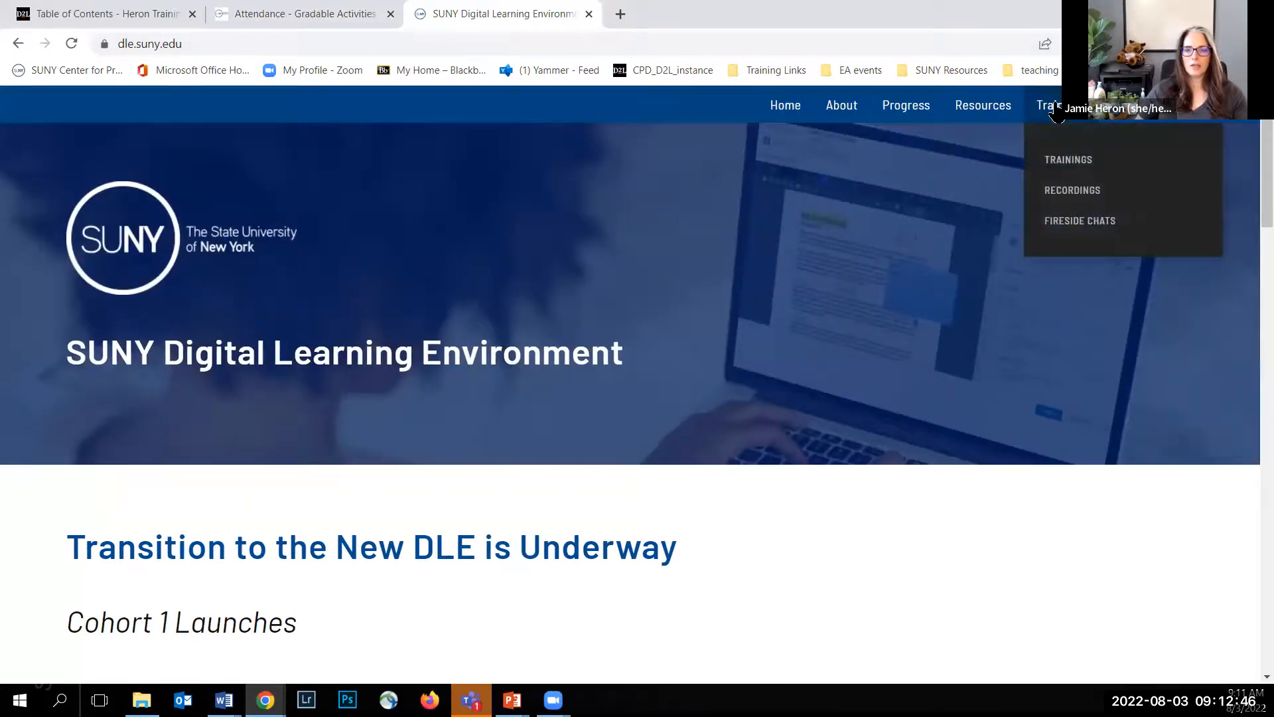
pyautogui.click(1065, 194)
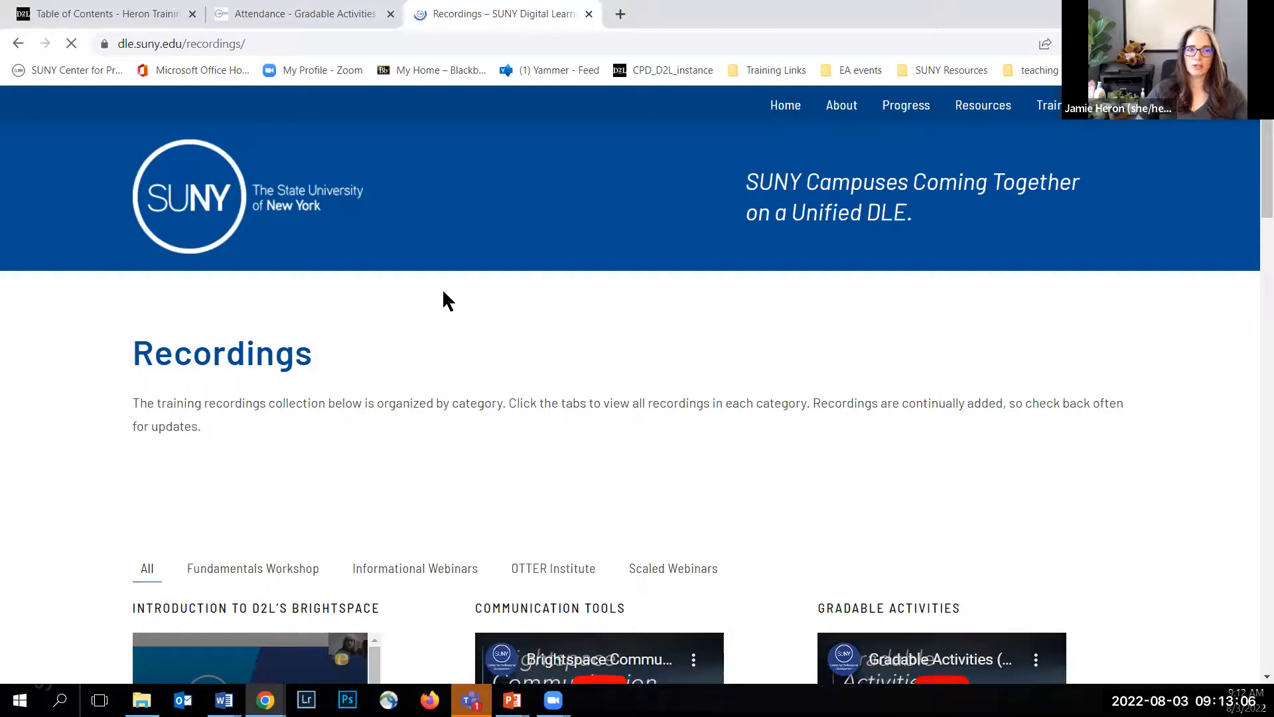
# Step: Browse the training recordings by category, viewing Fundamentals Workshop, OTTER Institute and Scaled Webinars
pyautogui.scroll(-1, 484, 278)
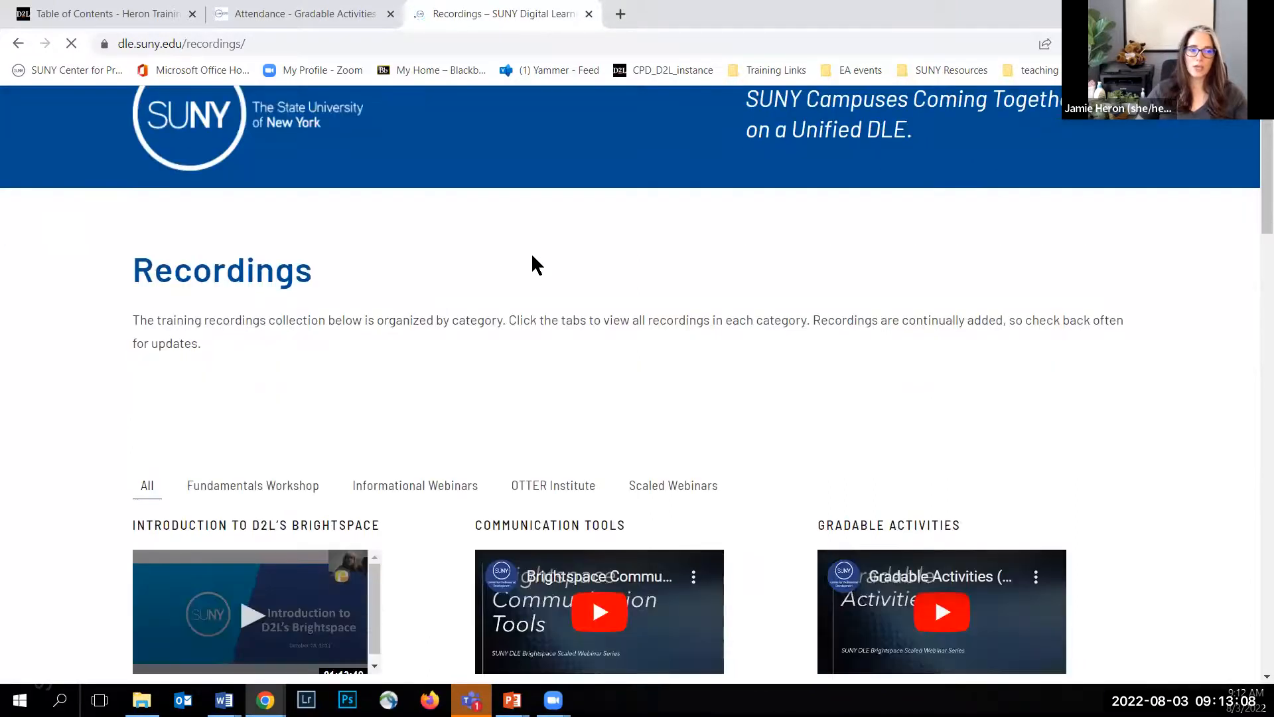
pyautogui.scroll(1, 407, 273)
pyautogui.scroll(-3, 384, 272)
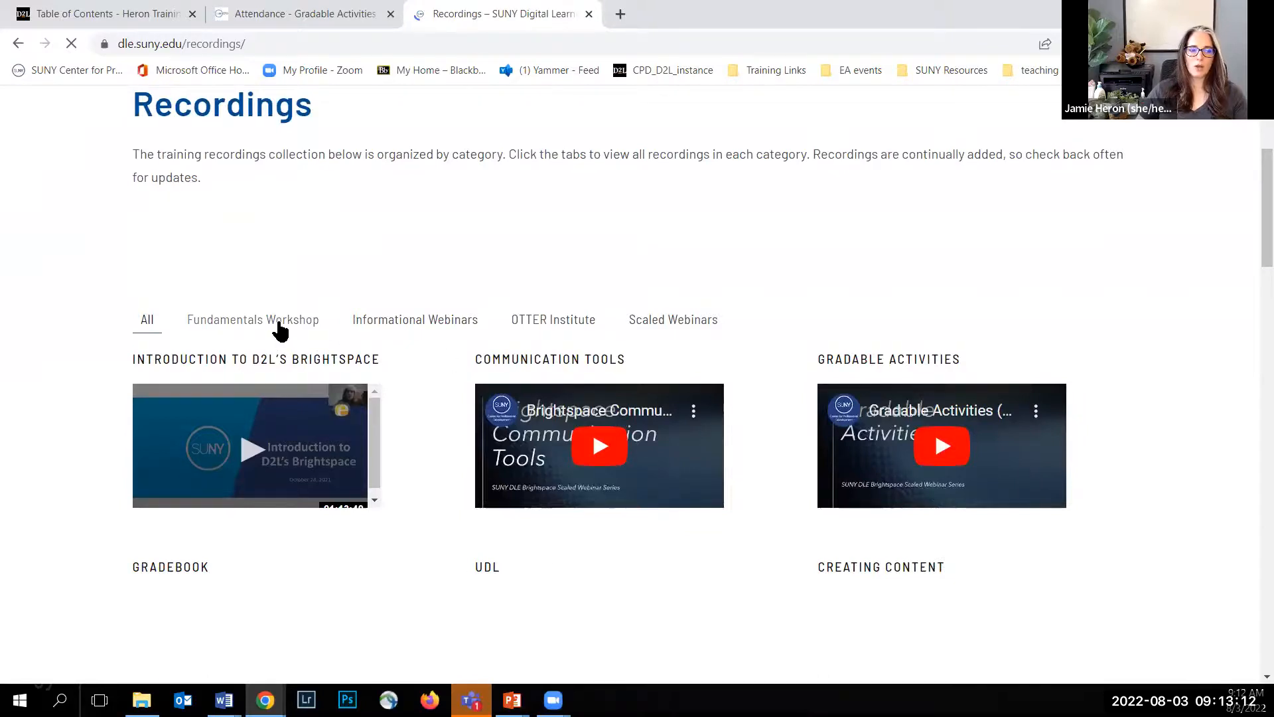
pyautogui.click(280, 325)
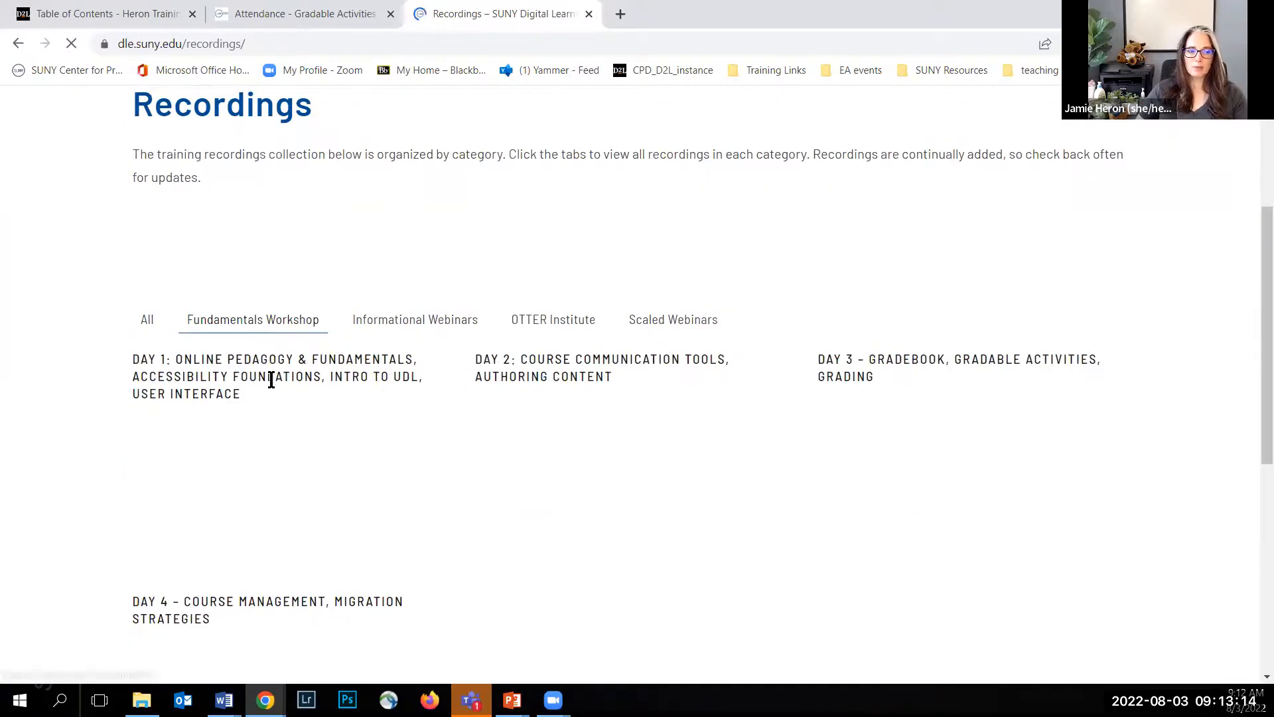
pyautogui.click(540, 321)
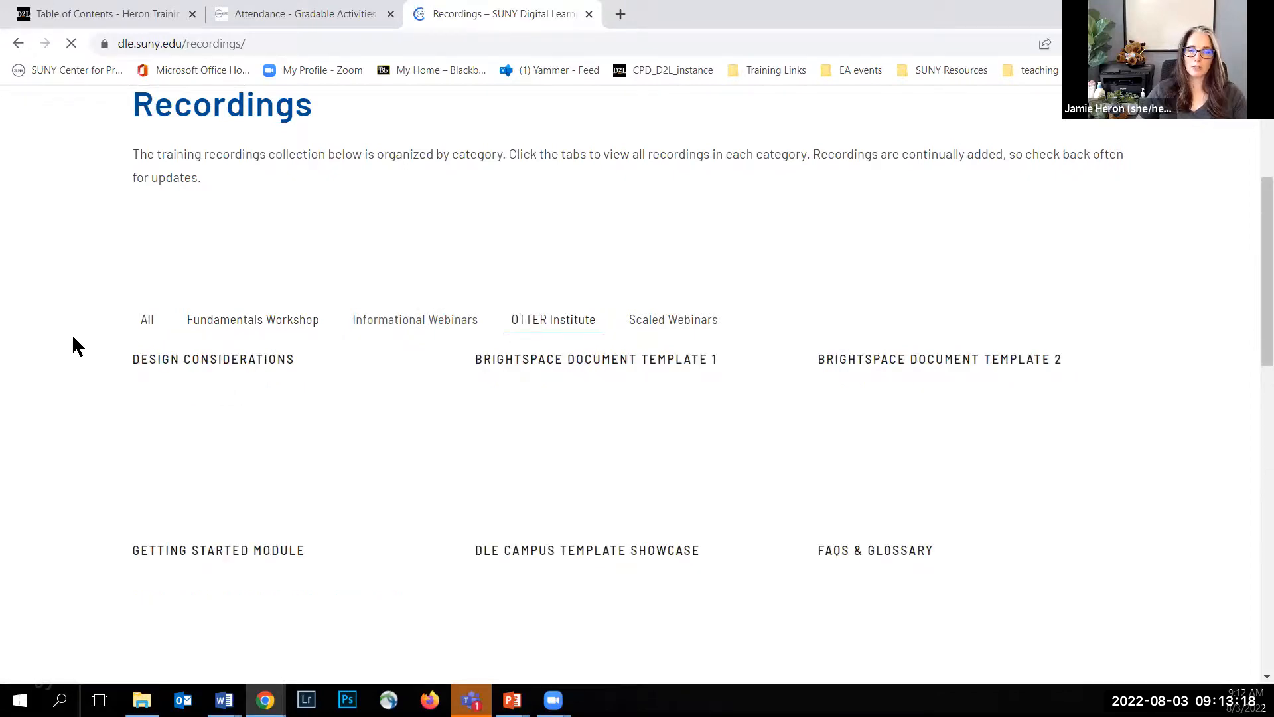
pyautogui.scroll(-2, 74, 339)
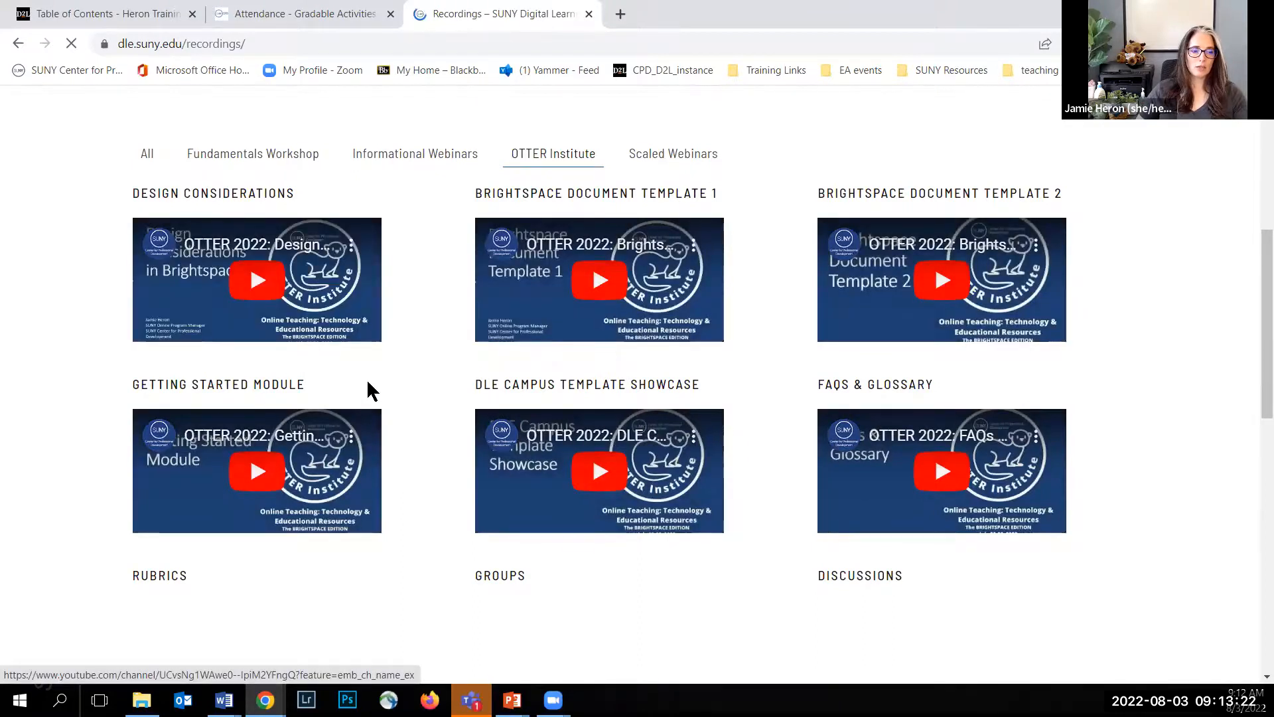
pyautogui.scroll(-3, 368, 385)
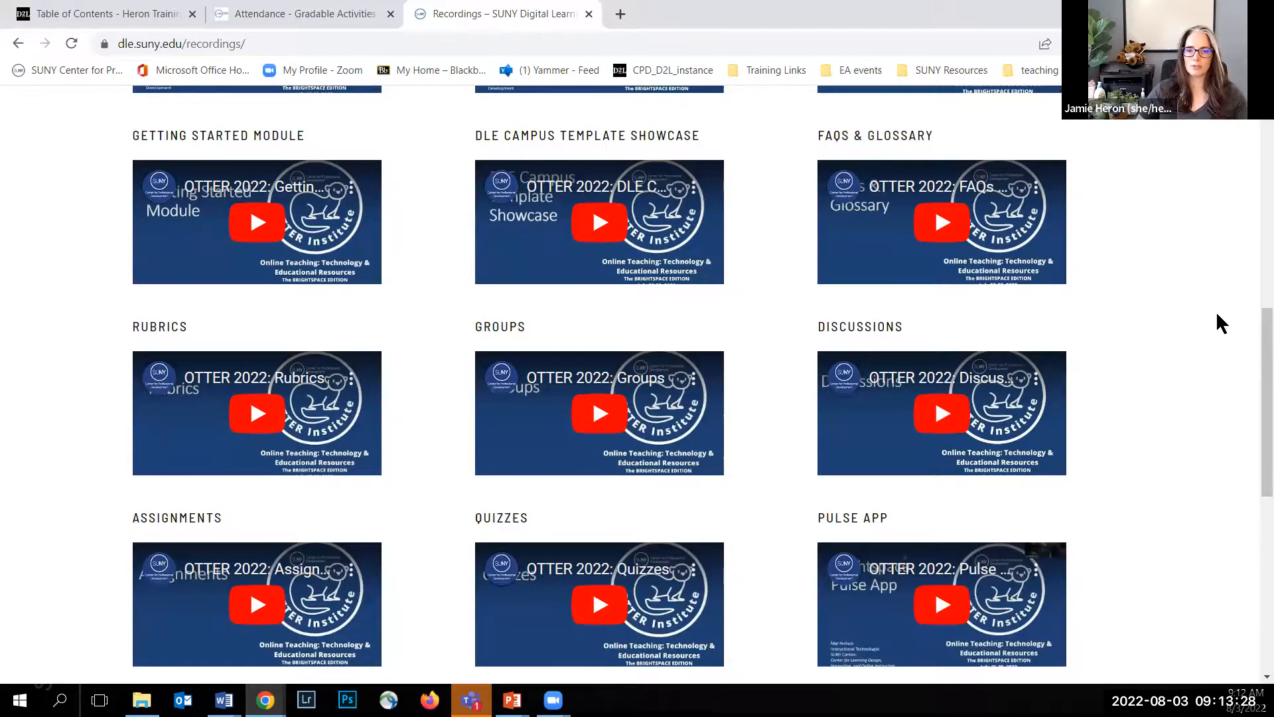
pyautogui.scroll(5, 1216, 310)
pyautogui.click(684, 247)
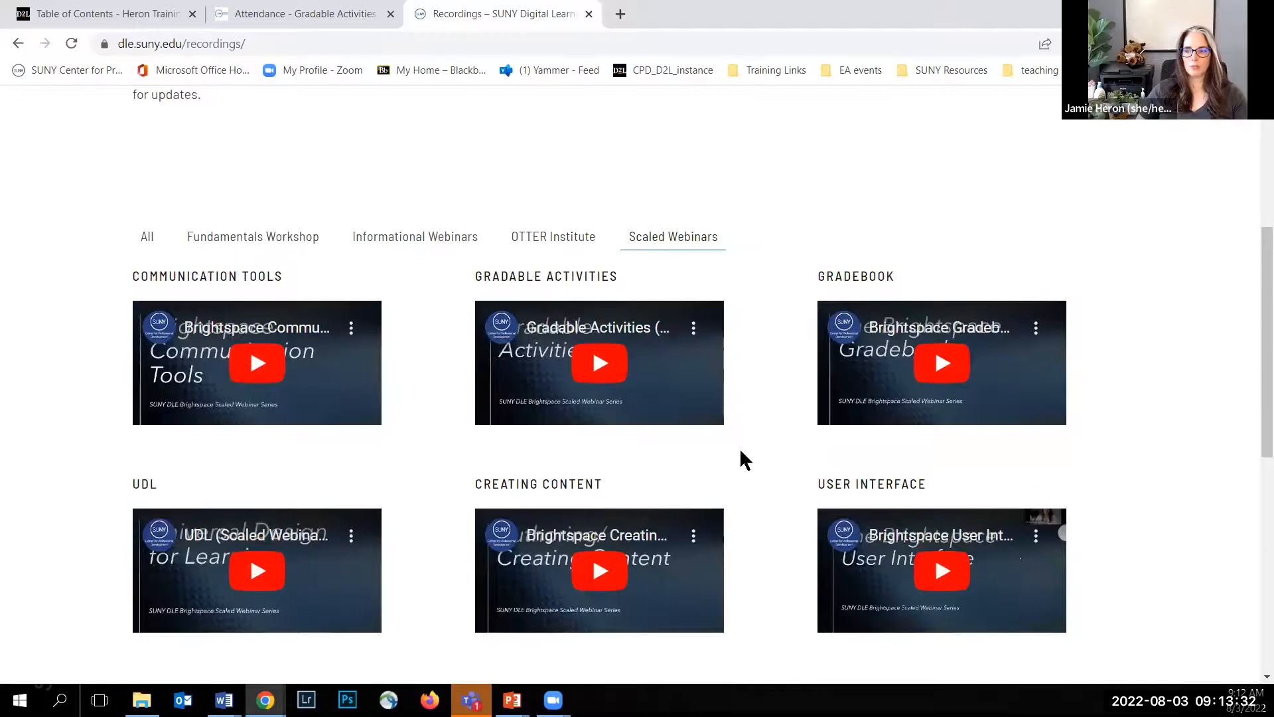
# Step: Return to the Heron Training Course and open the 8_2 Assignment in the Scaled Webinars category for editing
pyautogui.click(146, 15)
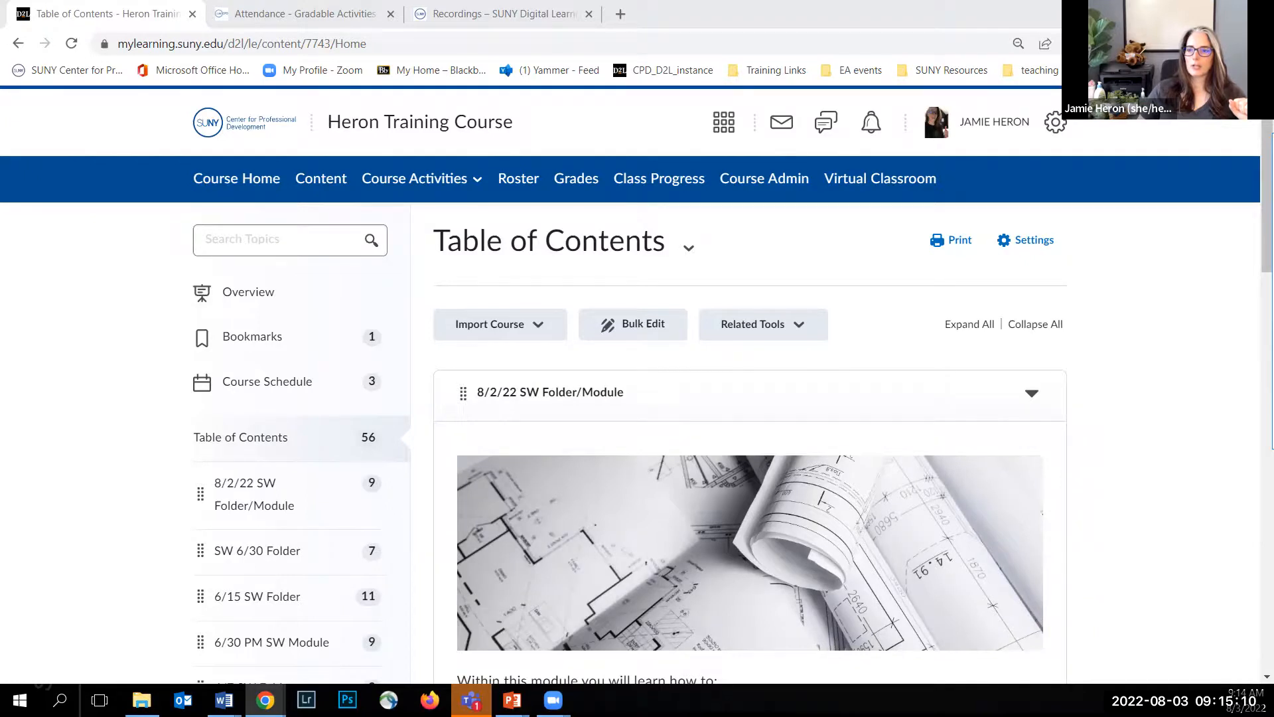
pyautogui.click(410, 188)
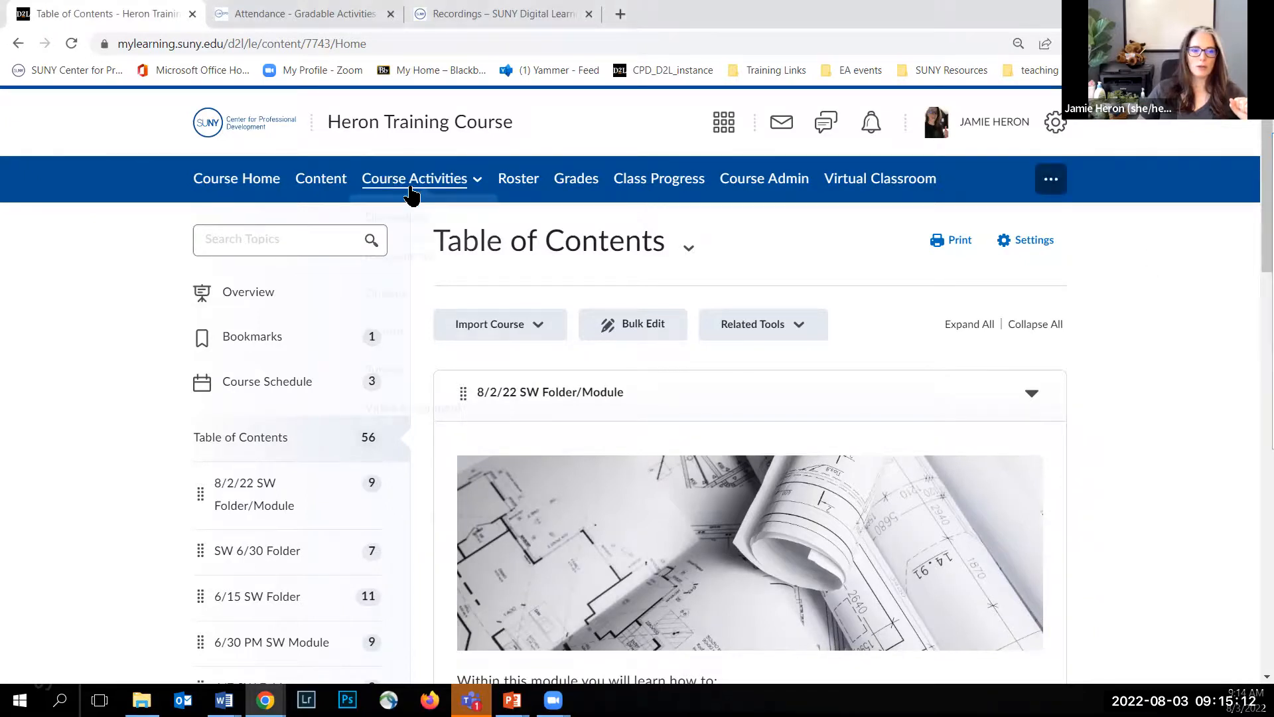
pyautogui.click(396, 257)
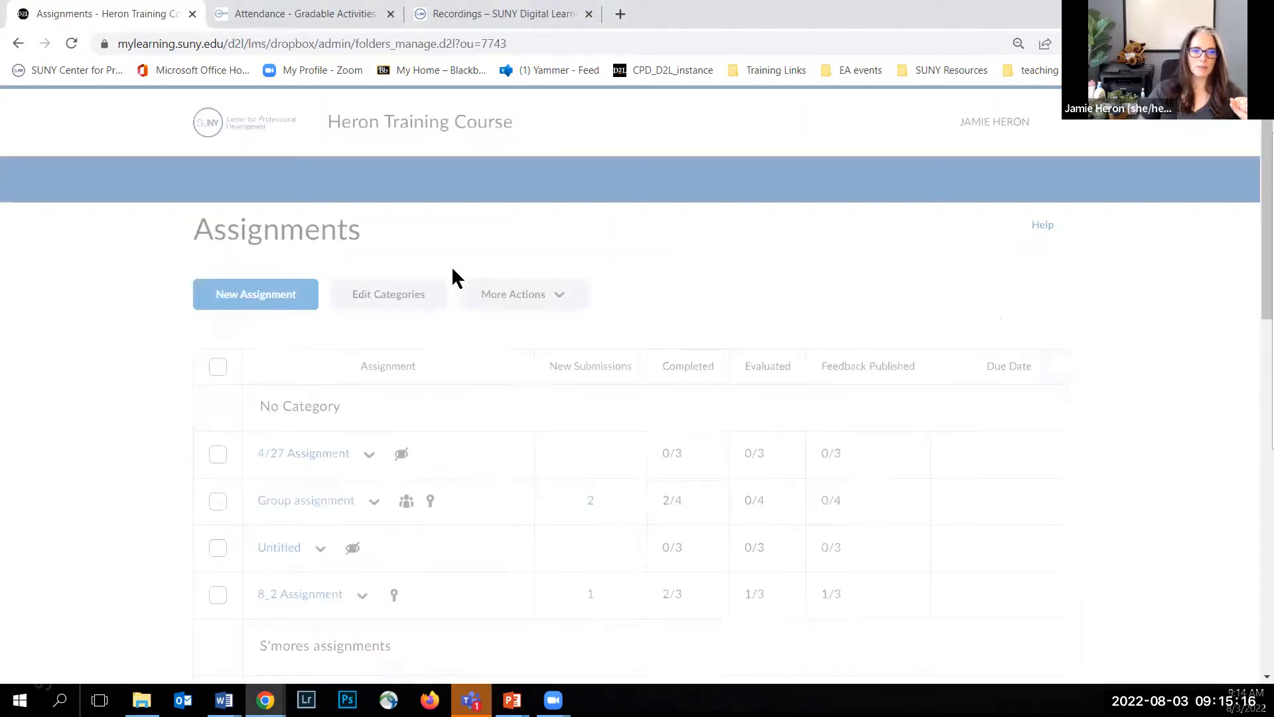
pyautogui.scroll(-4, 321, 445)
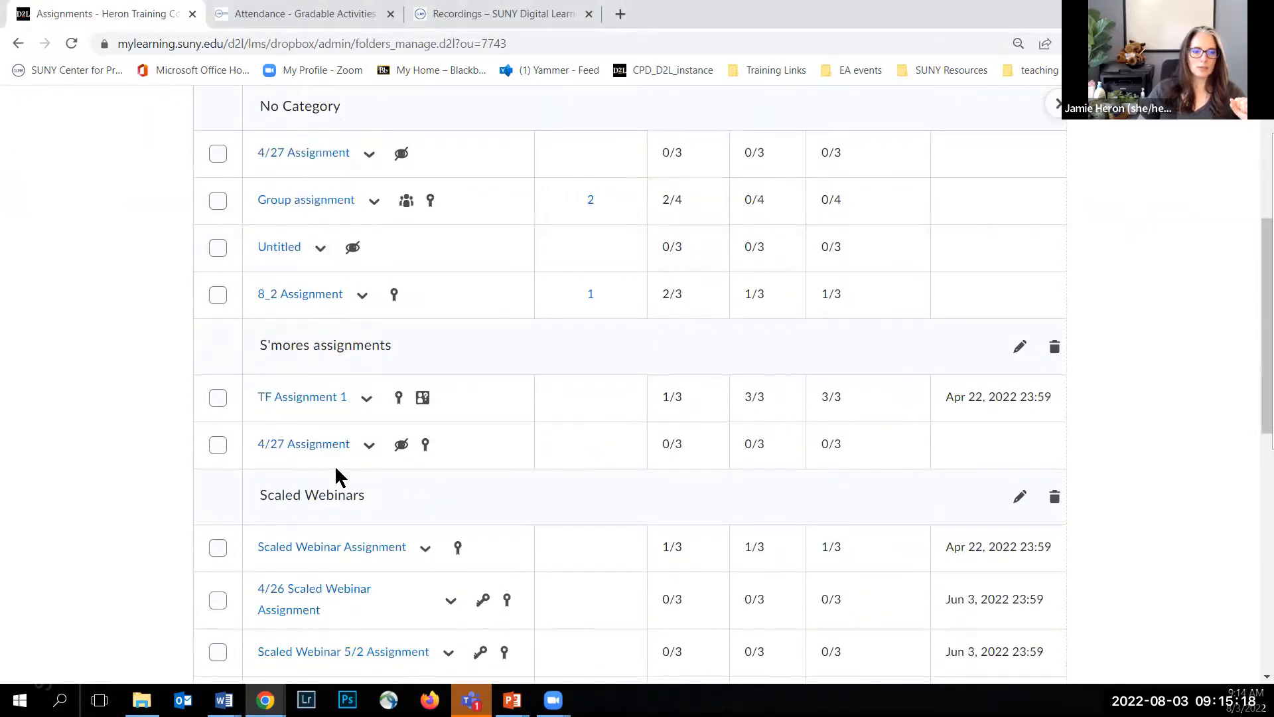
pyautogui.scroll(-7, 336, 470)
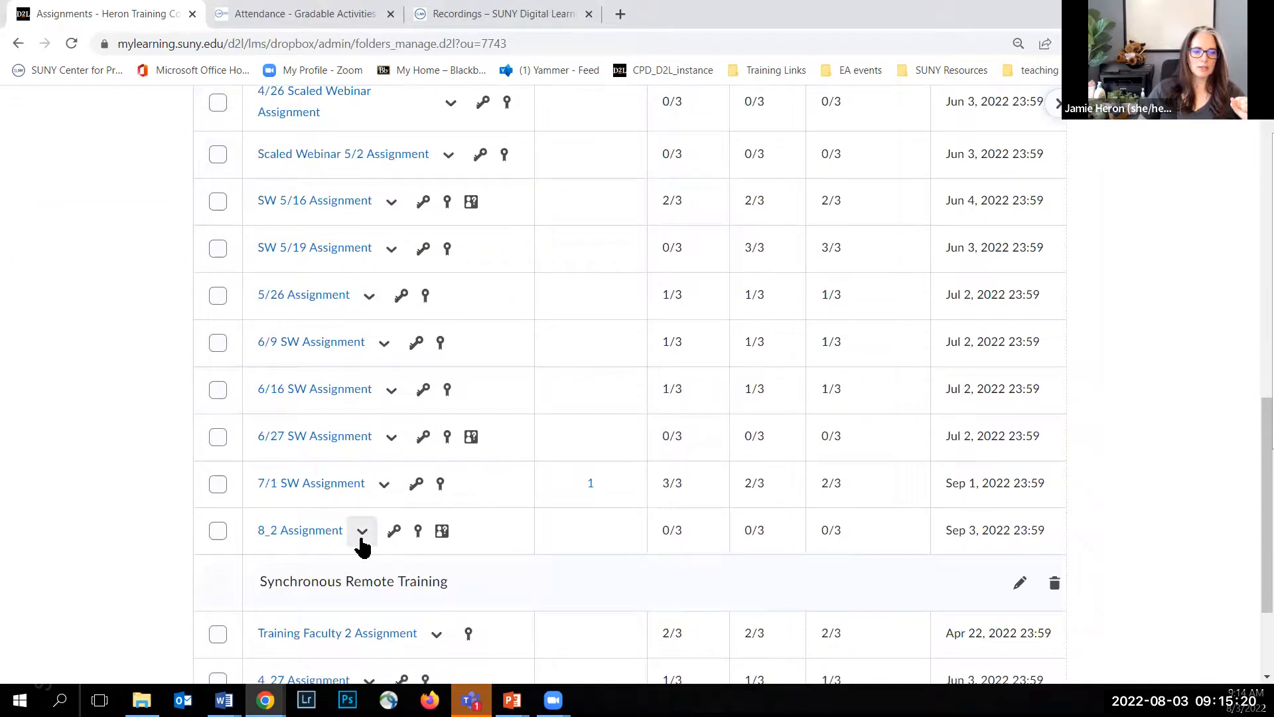
pyautogui.click(362, 534)
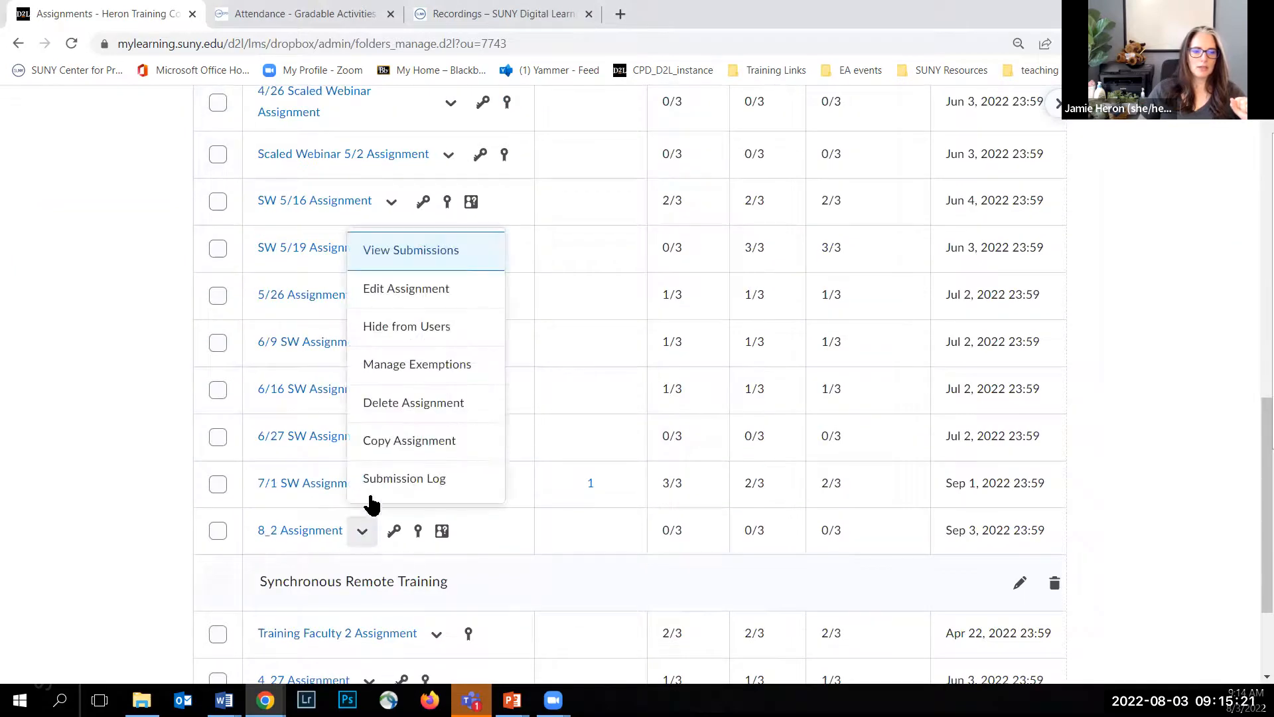
pyautogui.click(407, 289)
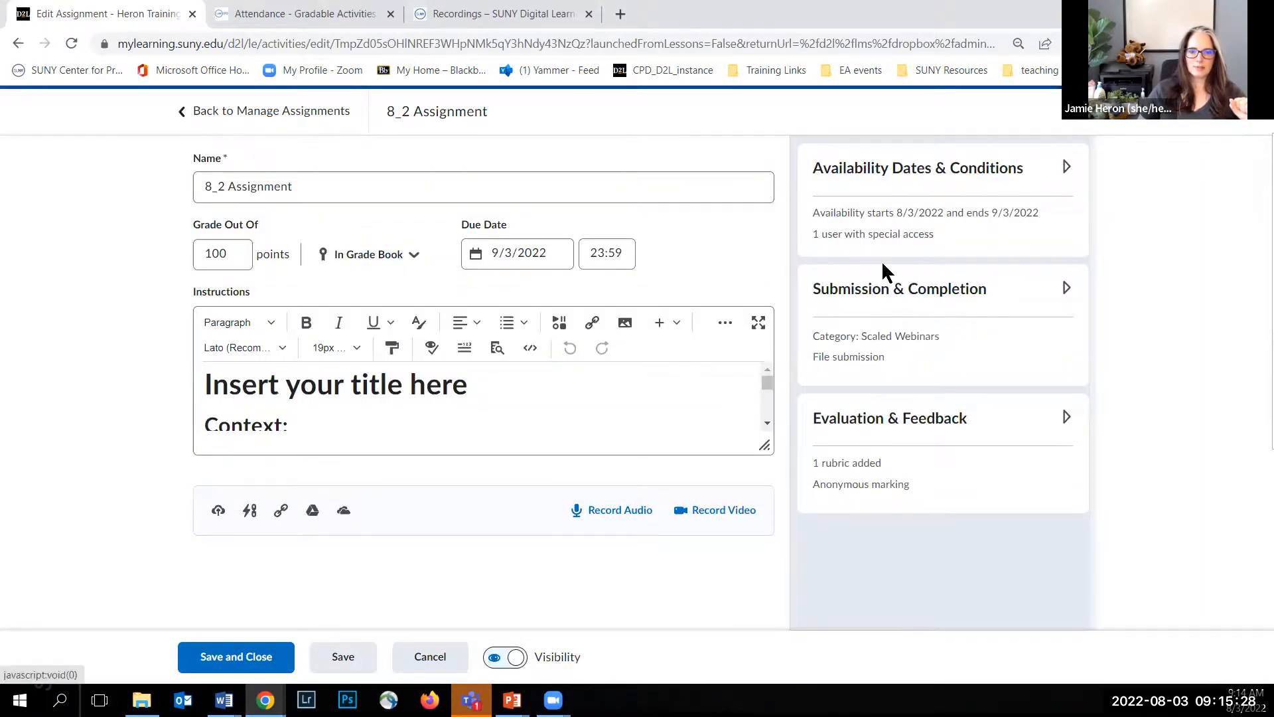
# Step: Open the assignment's special access settings and compare the options for submitting outside normal availability dates and for restricting who sees the folder
pyautogui.click(884, 189)
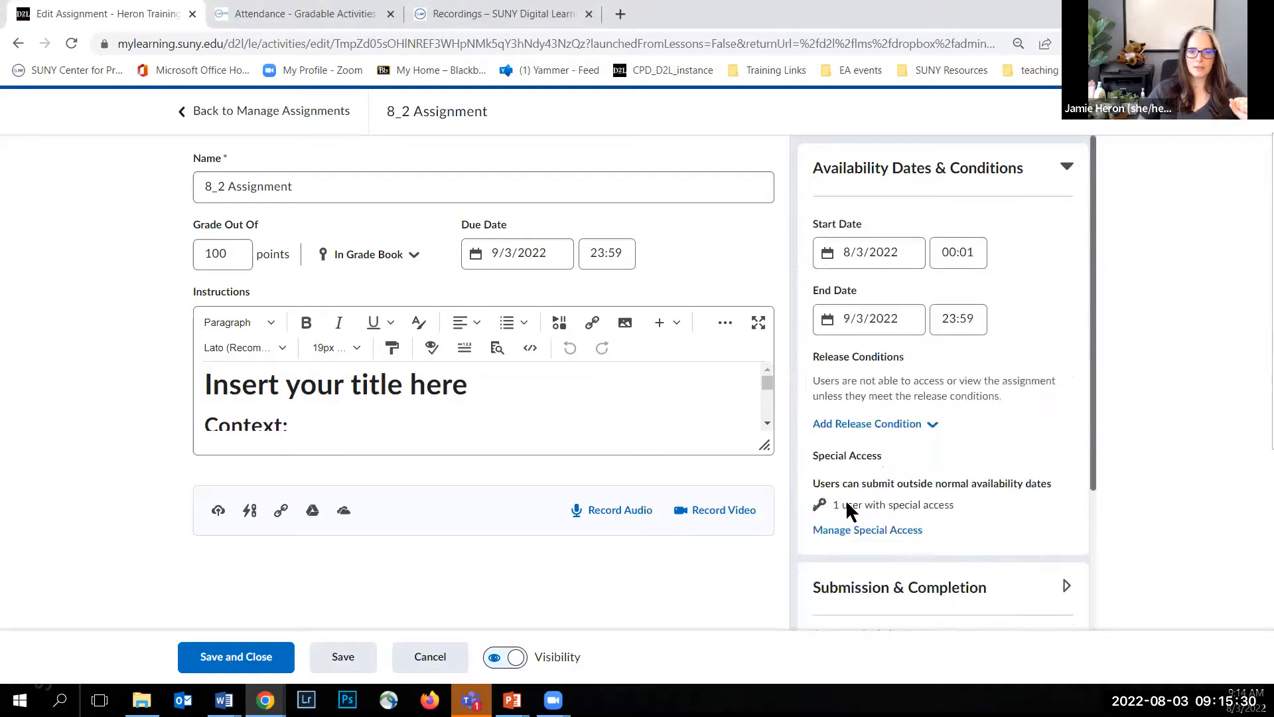
pyautogui.click(860, 528)
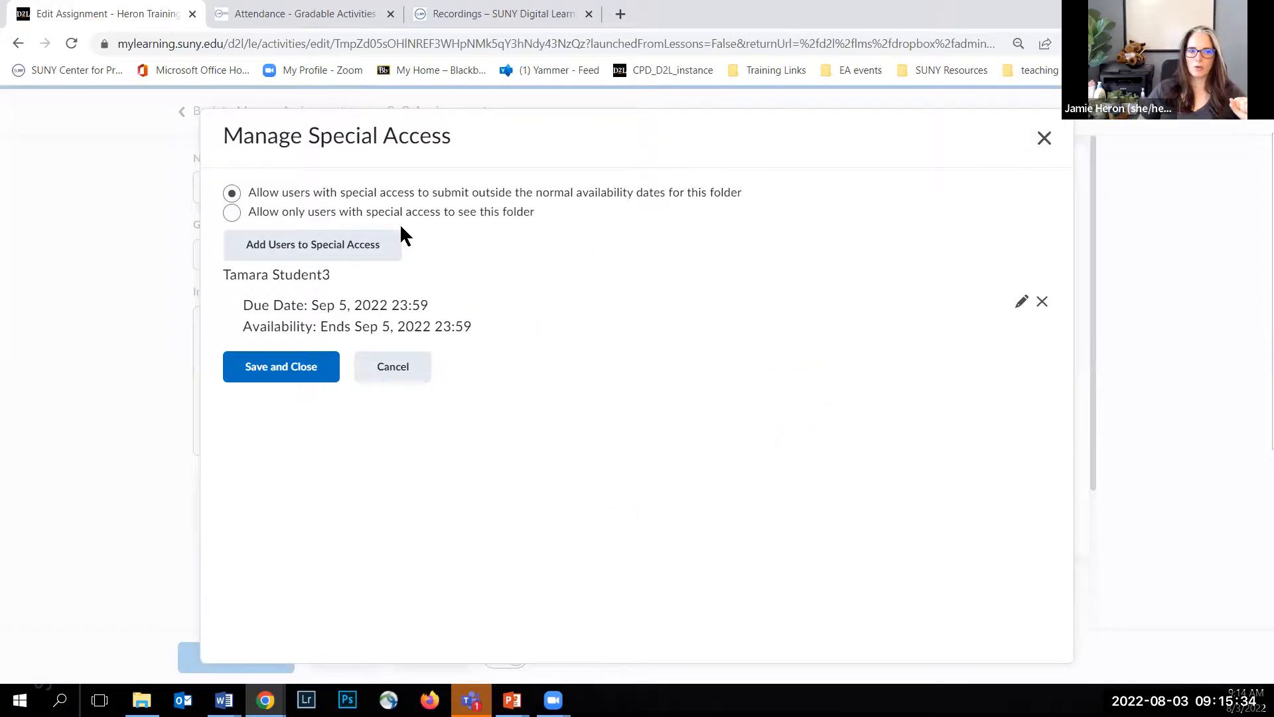
pyautogui.click(231, 213)
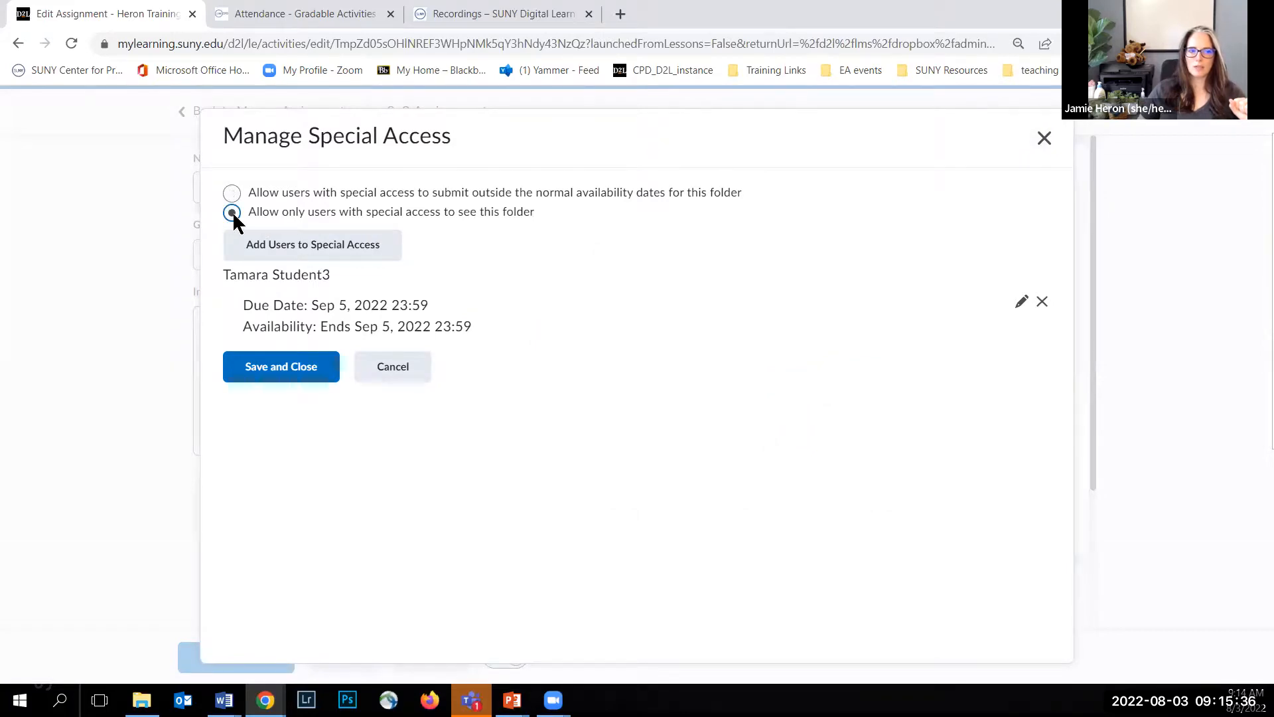
pyautogui.click(232, 193)
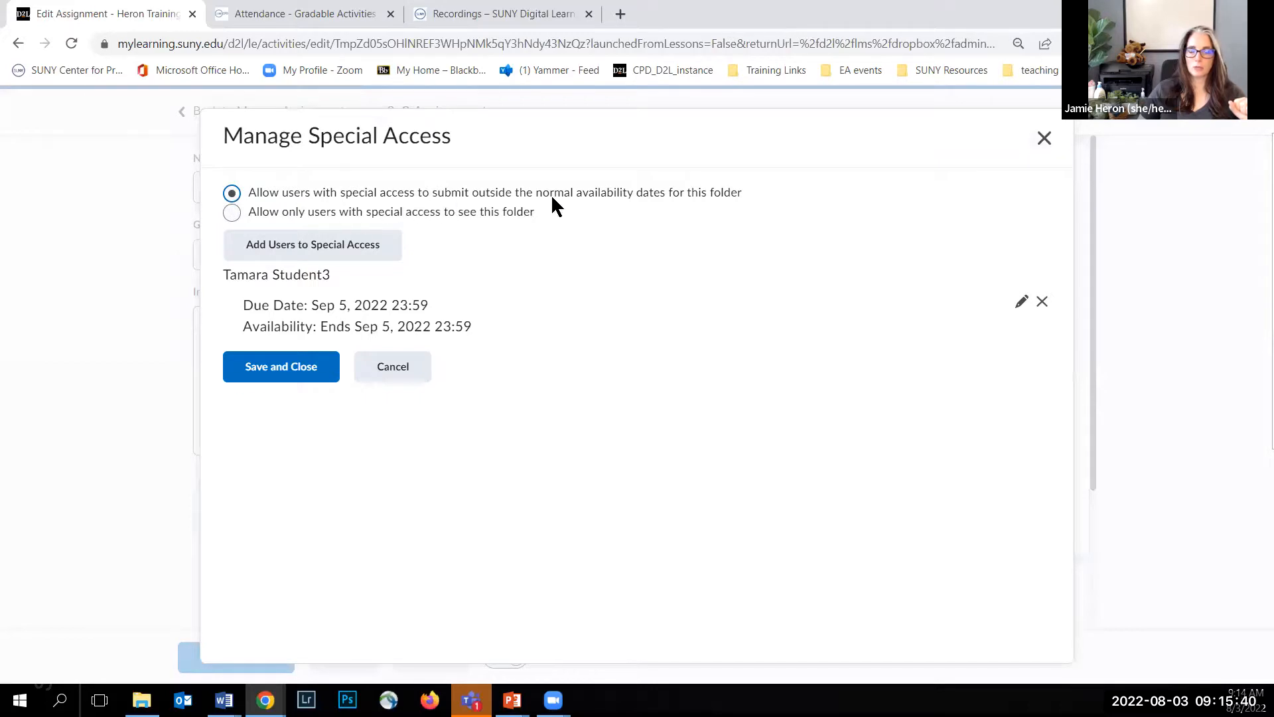
# Step: Review the date properties and user list for granting special access to the 8_2 Assignment, and close the settings without saving
pyautogui.click(294, 250)
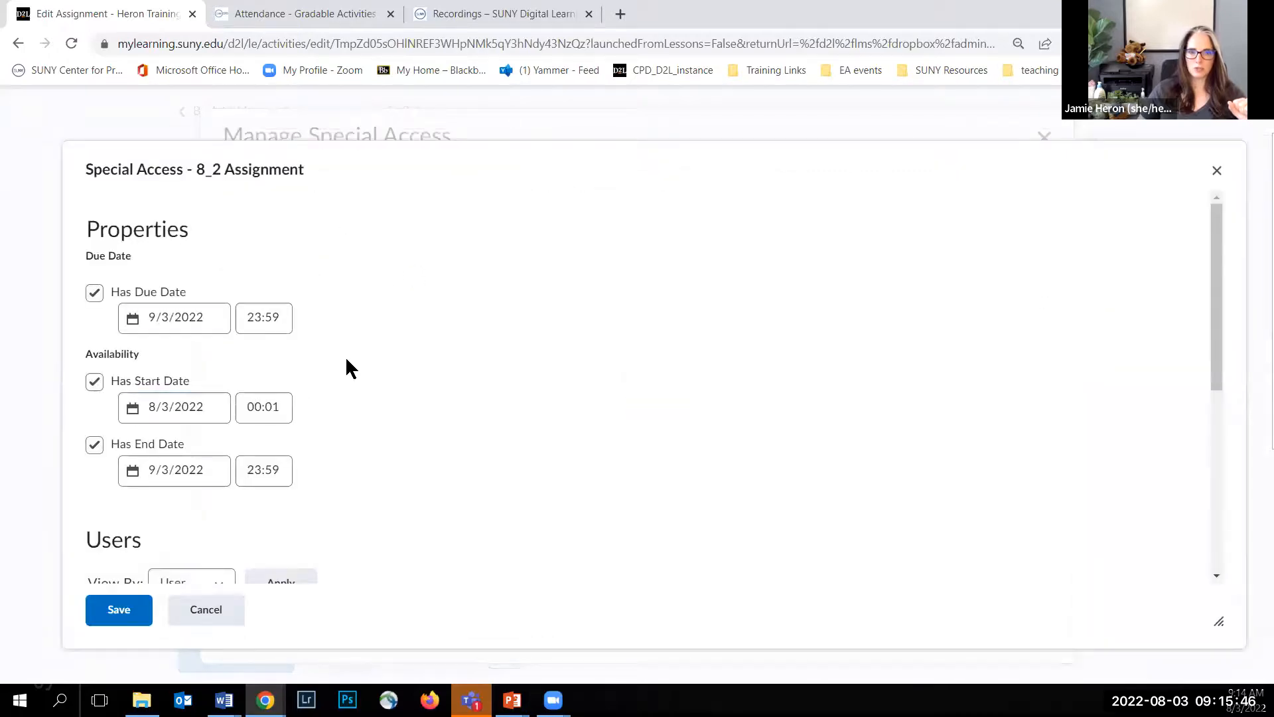
pyautogui.scroll(-1, 347, 364)
pyautogui.scroll(-3, 348, 357)
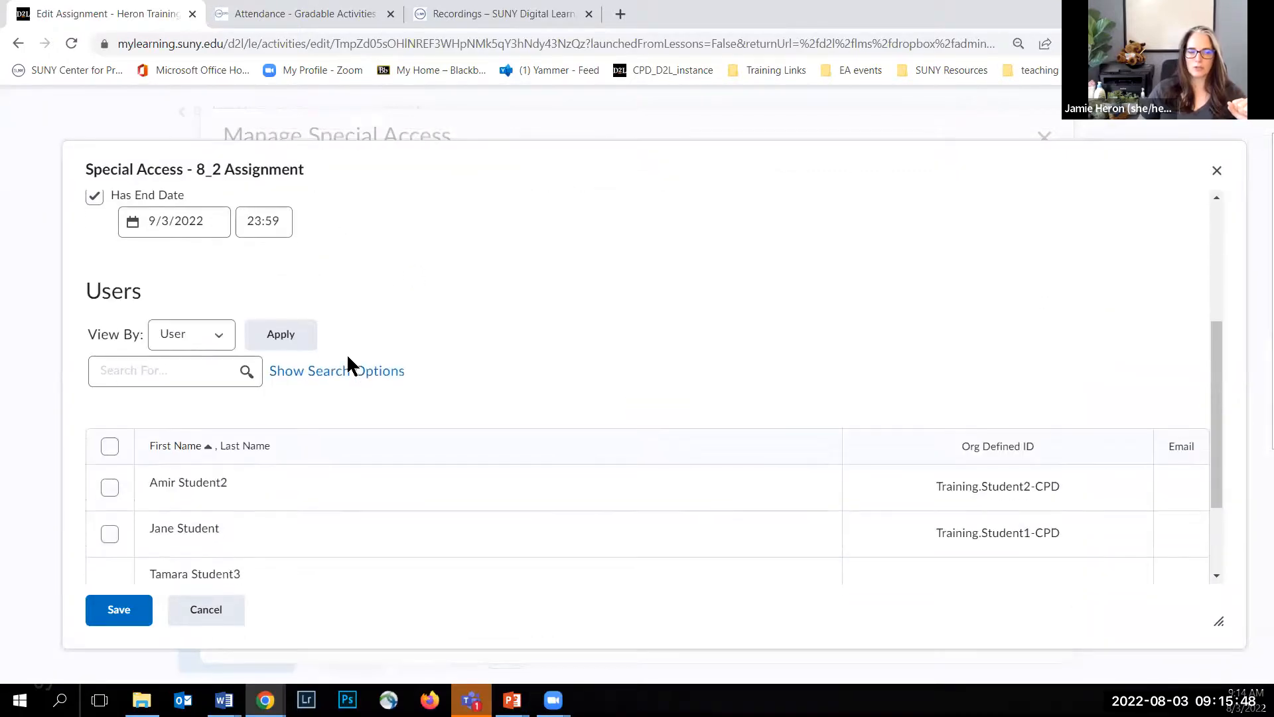
pyautogui.scroll(3, 348, 357)
pyautogui.scroll(1, 349, 355)
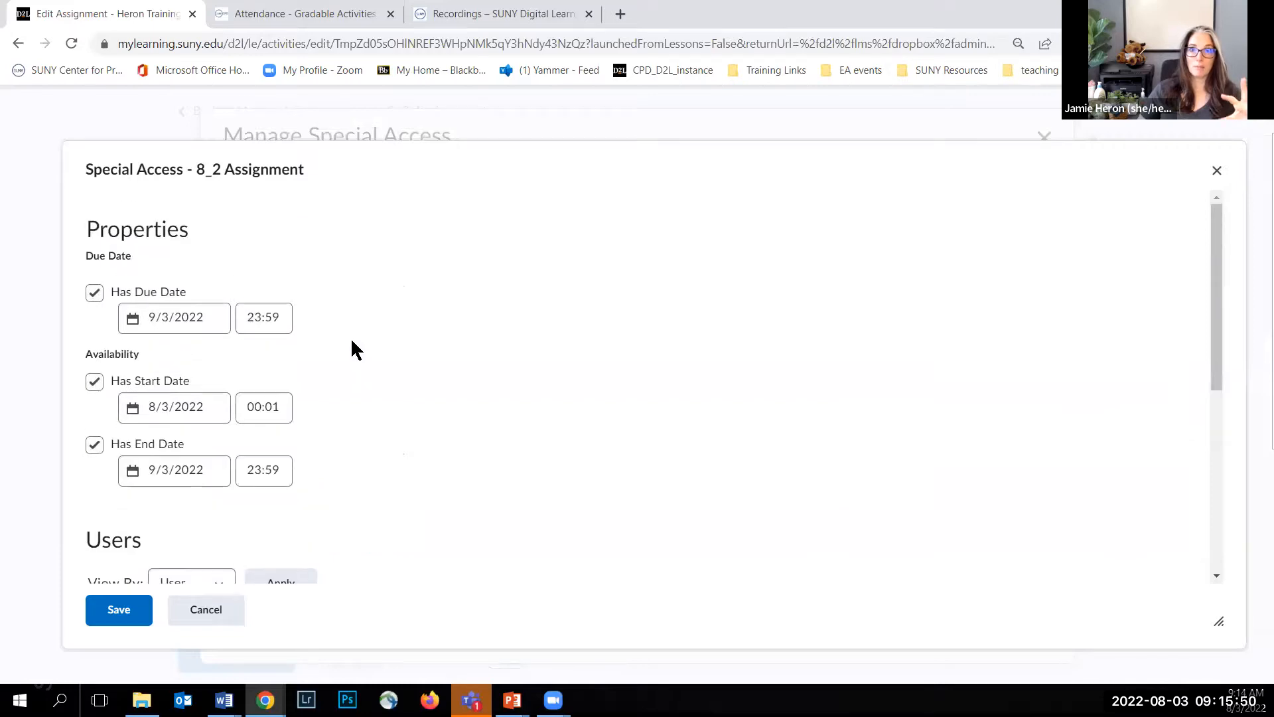
pyautogui.click(1216, 171)
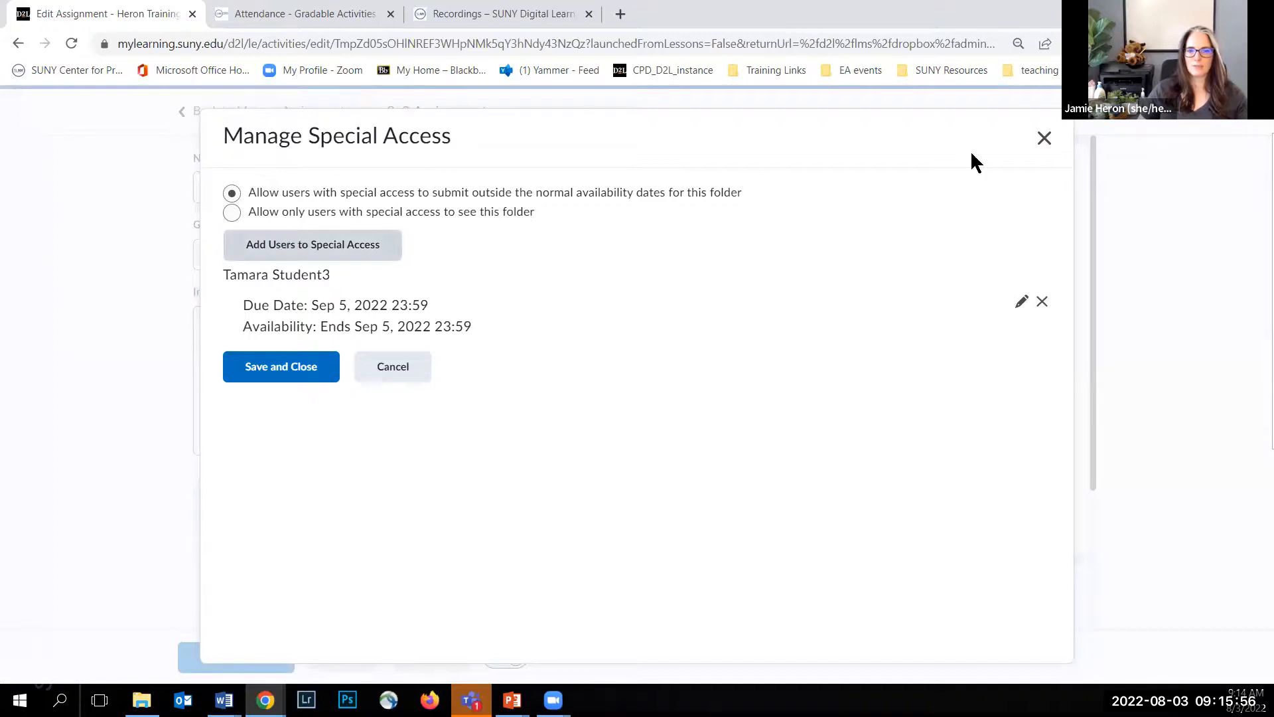
pyautogui.click(1043, 138)
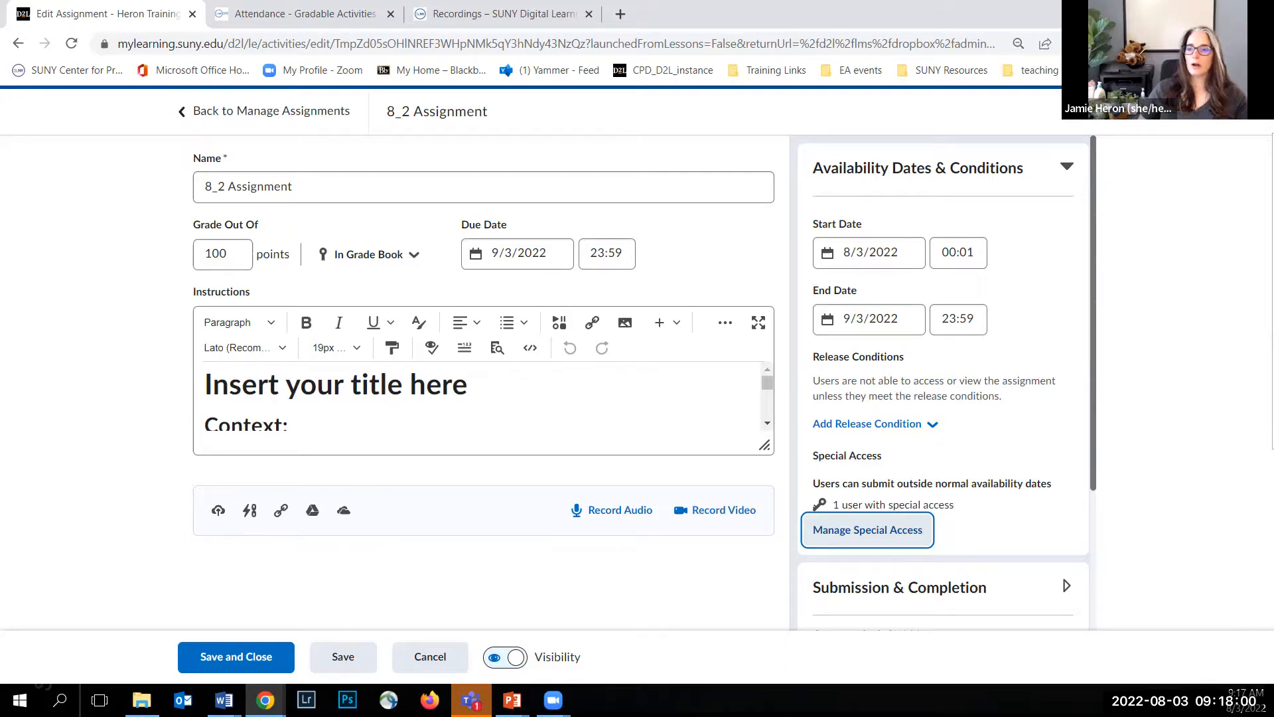
# Step: Switch to the SUNY training recordings page and look through the OTTER Institute category
pyautogui.click(532, 16)
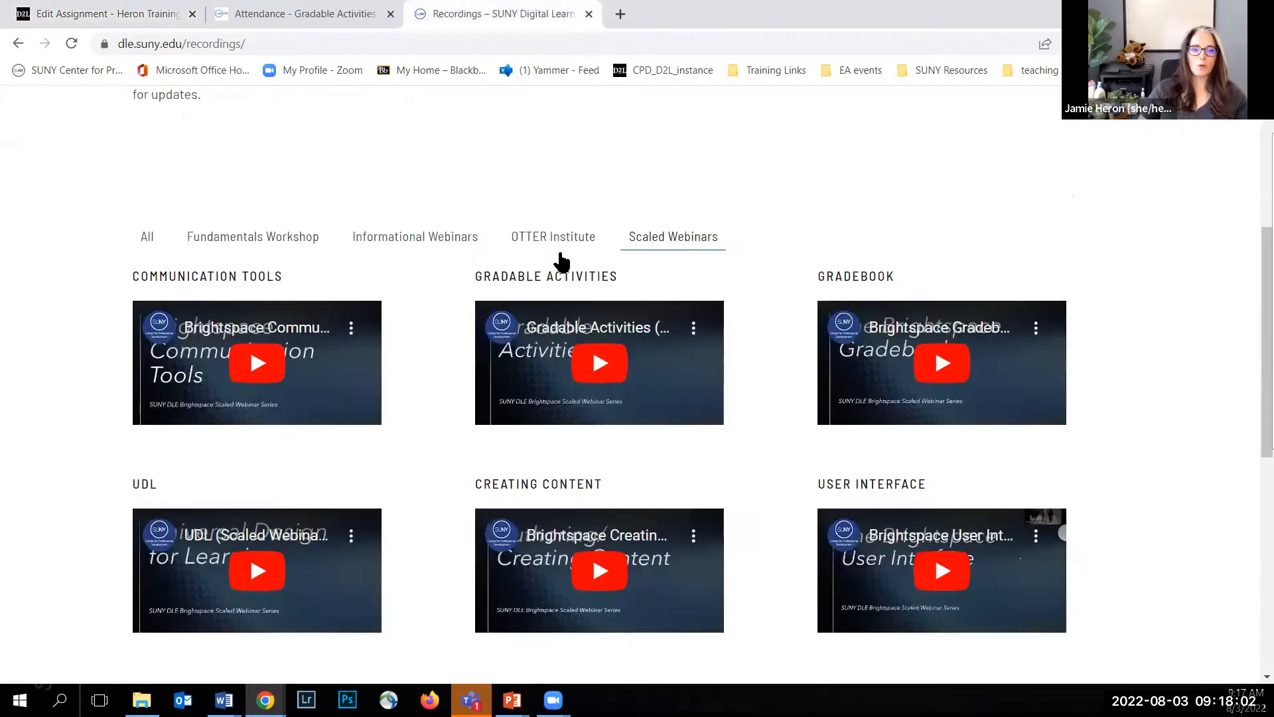
pyautogui.click(550, 247)
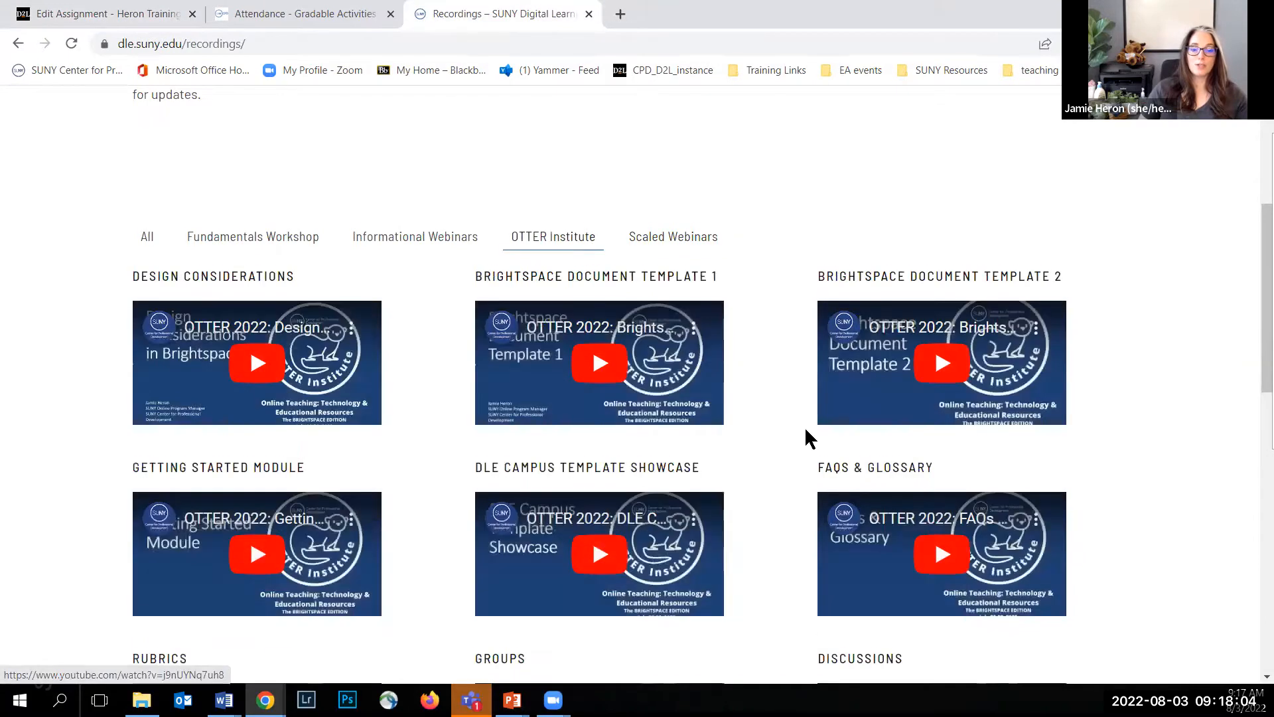
pyautogui.scroll(-3, 805, 430)
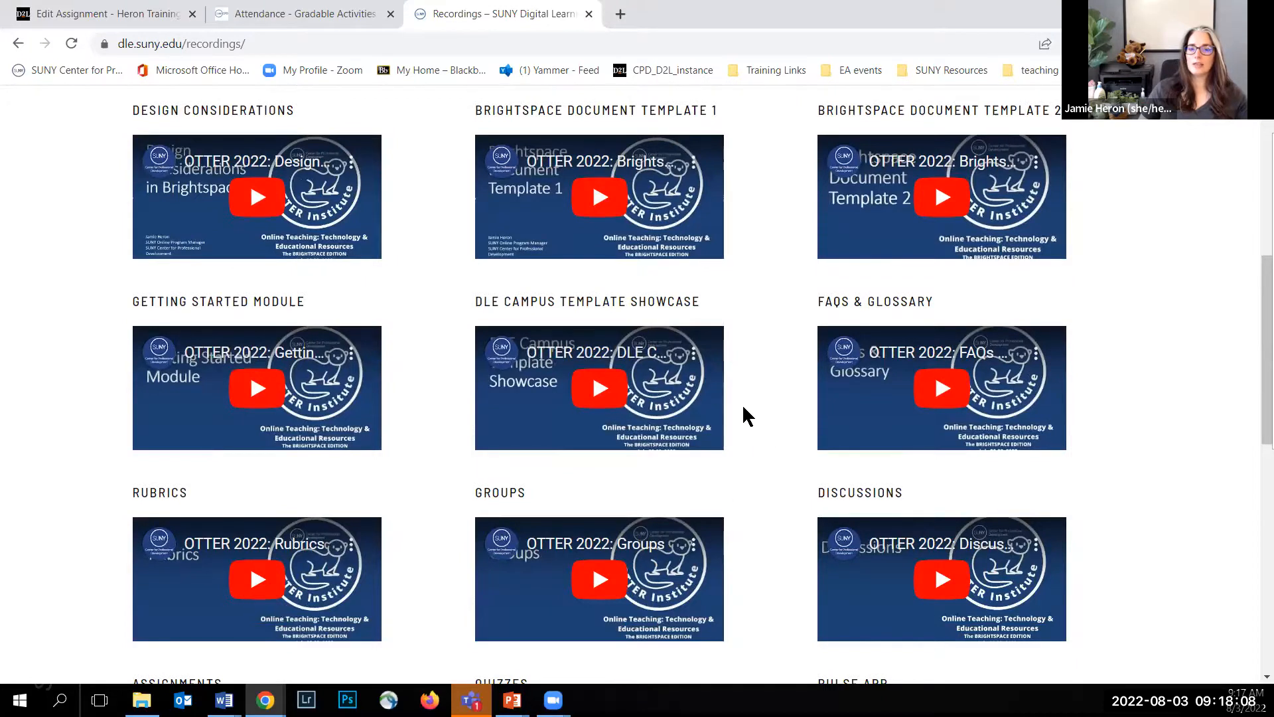
pyautogui.scroll(5, 1112, 290)
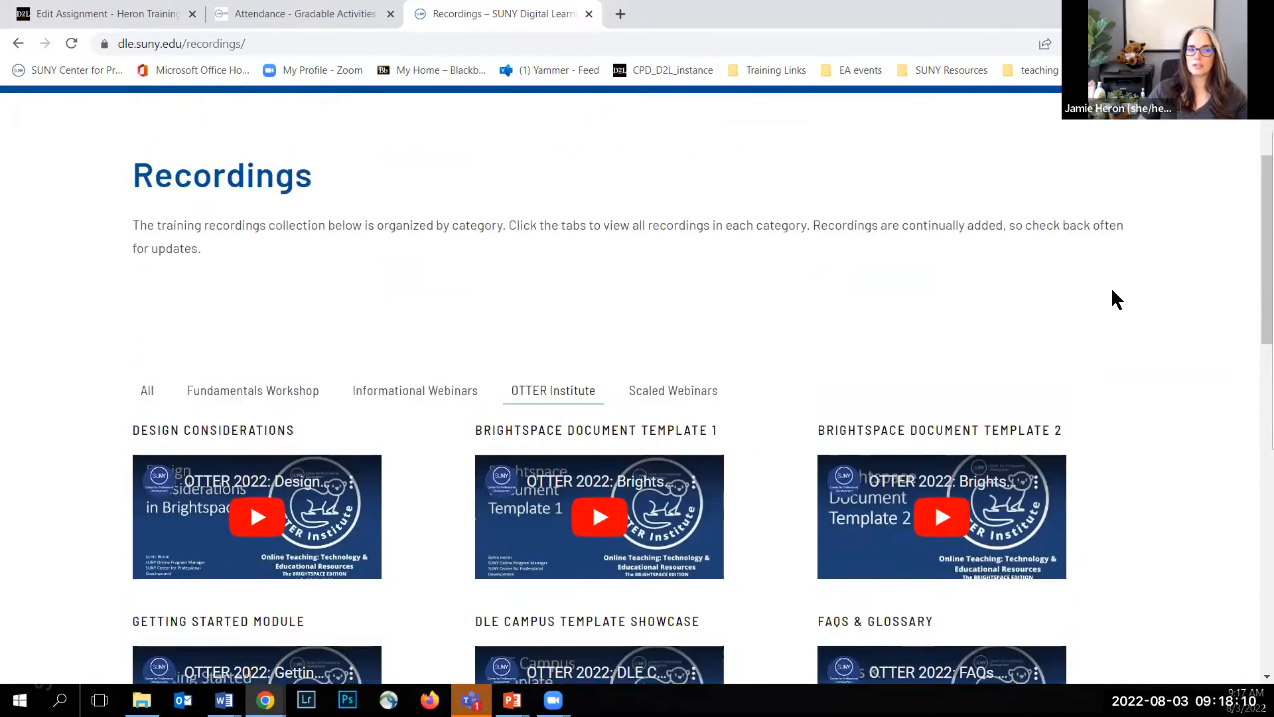
pyautogui.scroll(2, 1112, 290)
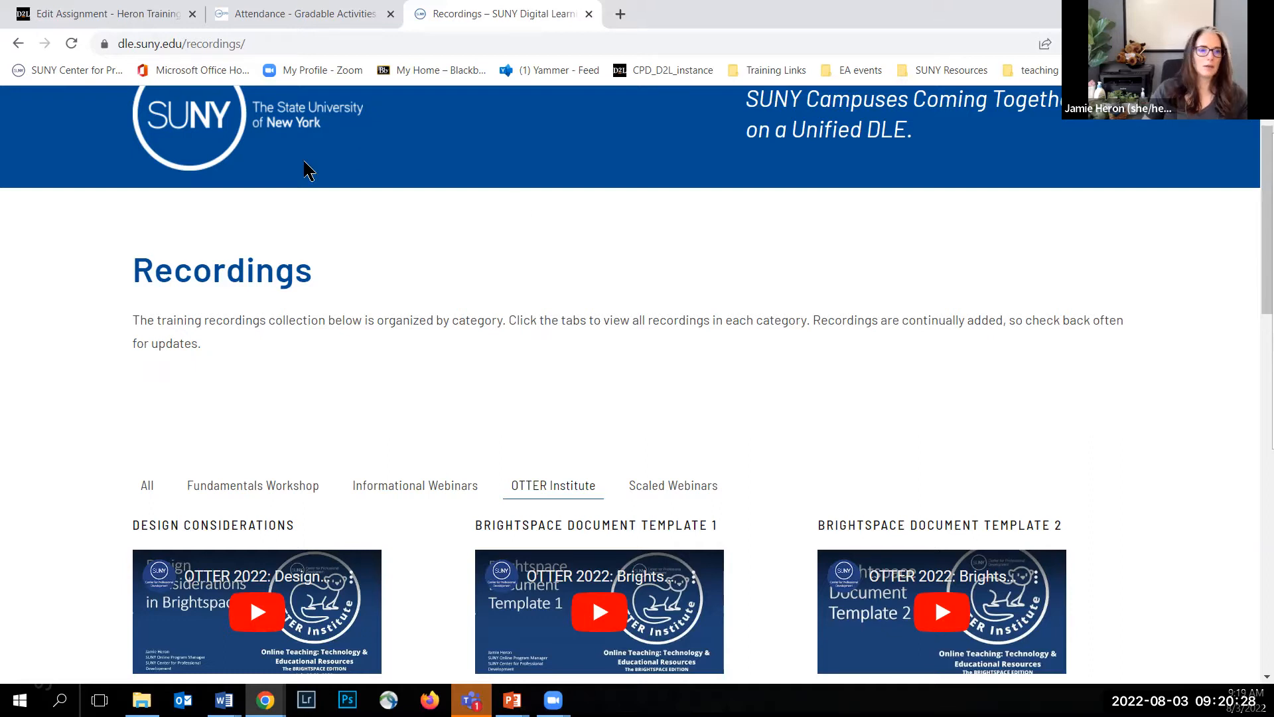
# Step: Return to the Heron Training Course, leave the 8_2 Assignment editor and open the course's quizzes list
pyautogui.click(126, 14)
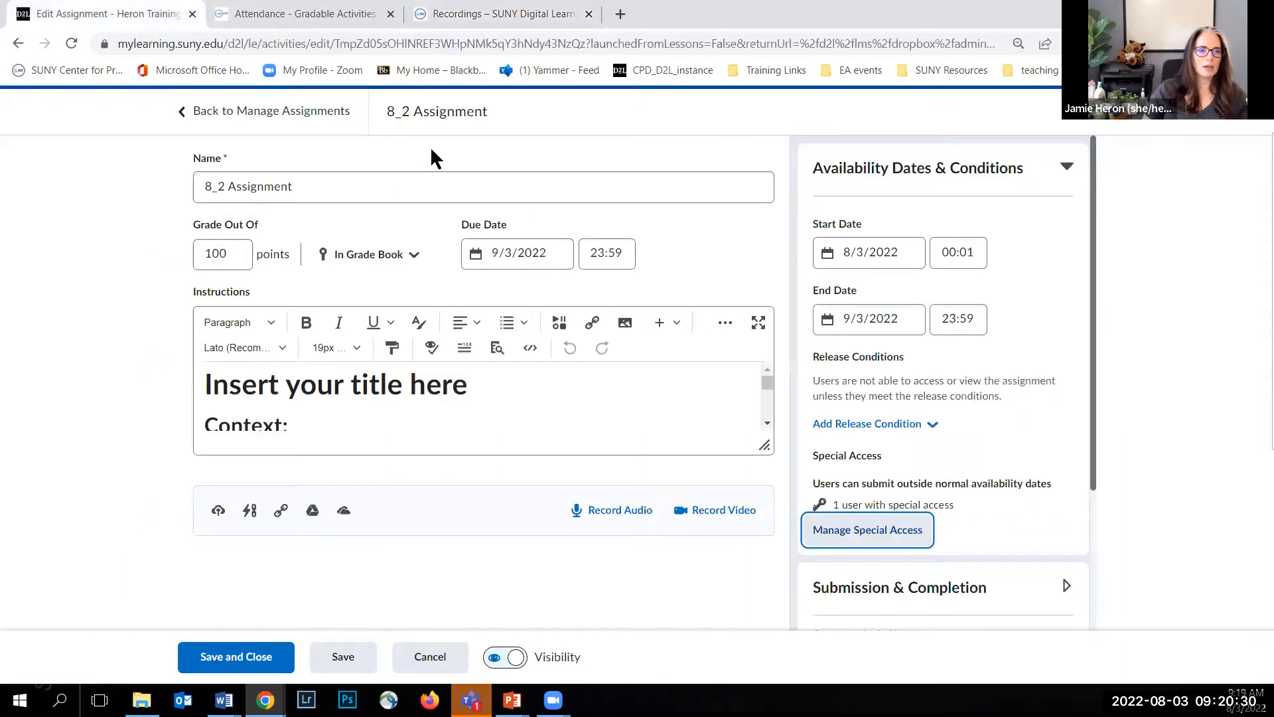
pyautogui.click(221, 108)
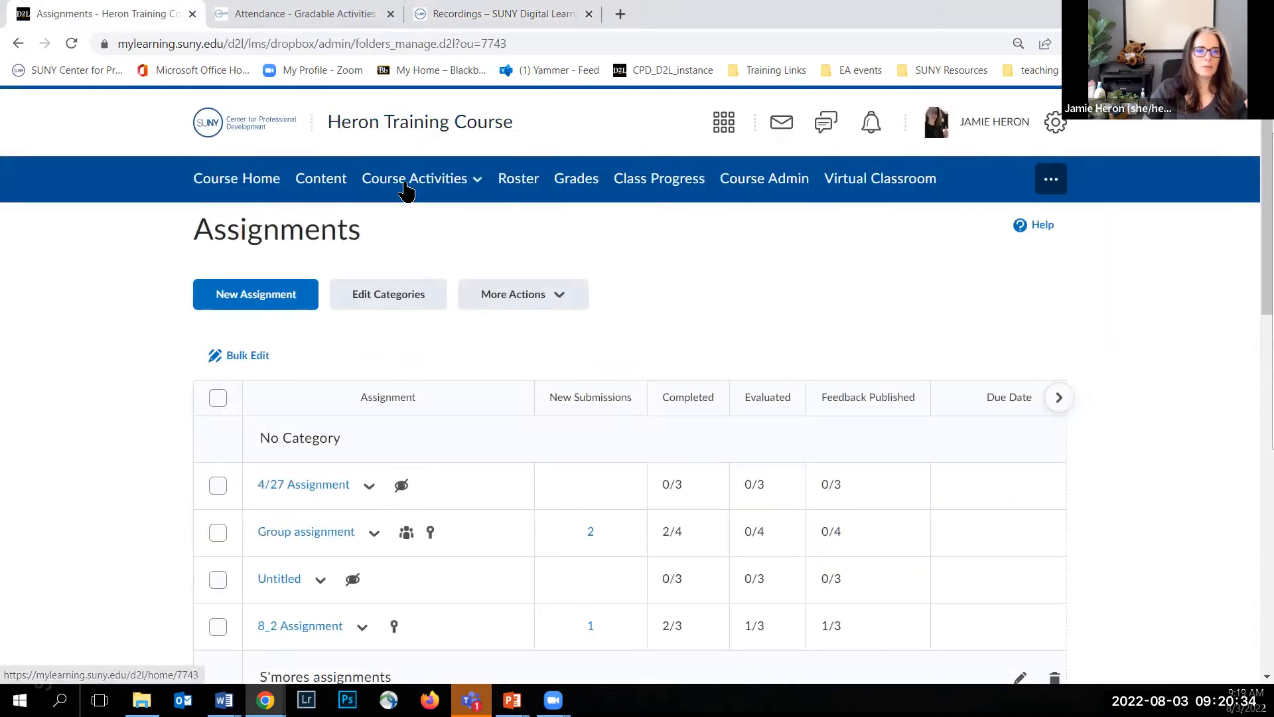
pyautogui.click(406, 181)
pyautogui.click(389, 300)
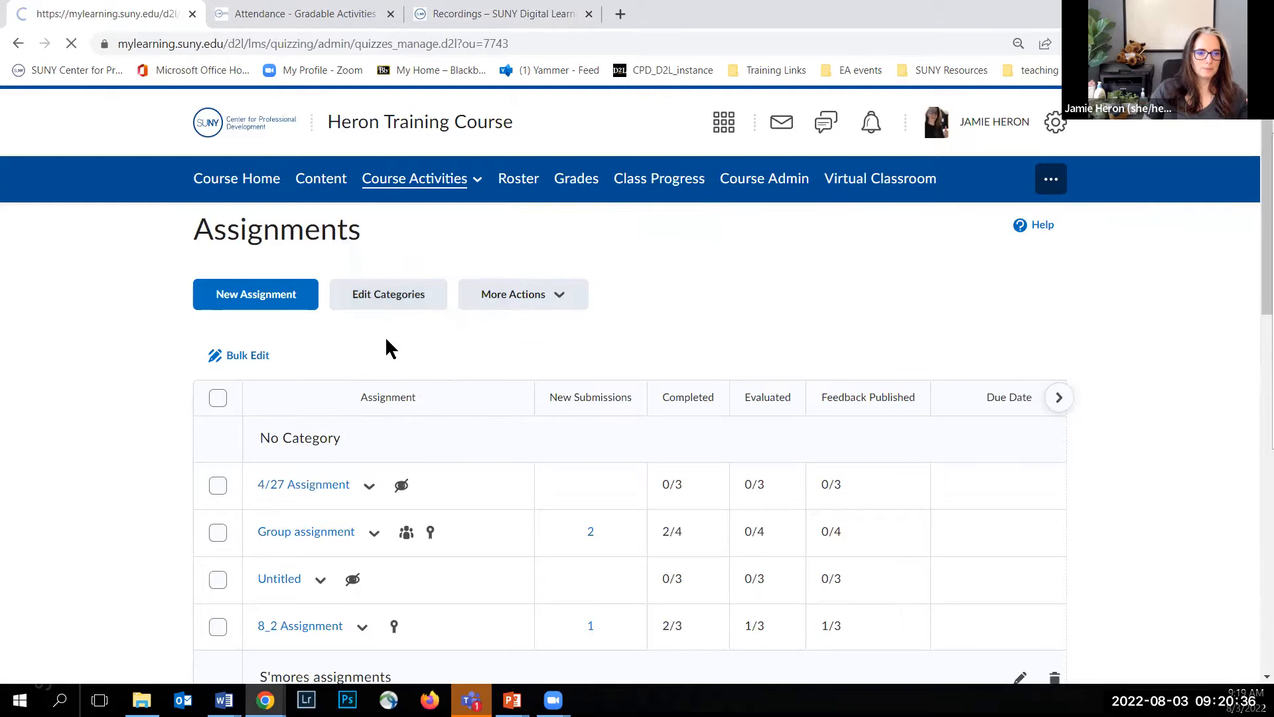
# Step: Open the 8_3 Quiz in the Scaled Webinars category for editing, review its question and paging settings, and exit without saving
pyautogui.scroll(-15, 387, 341)
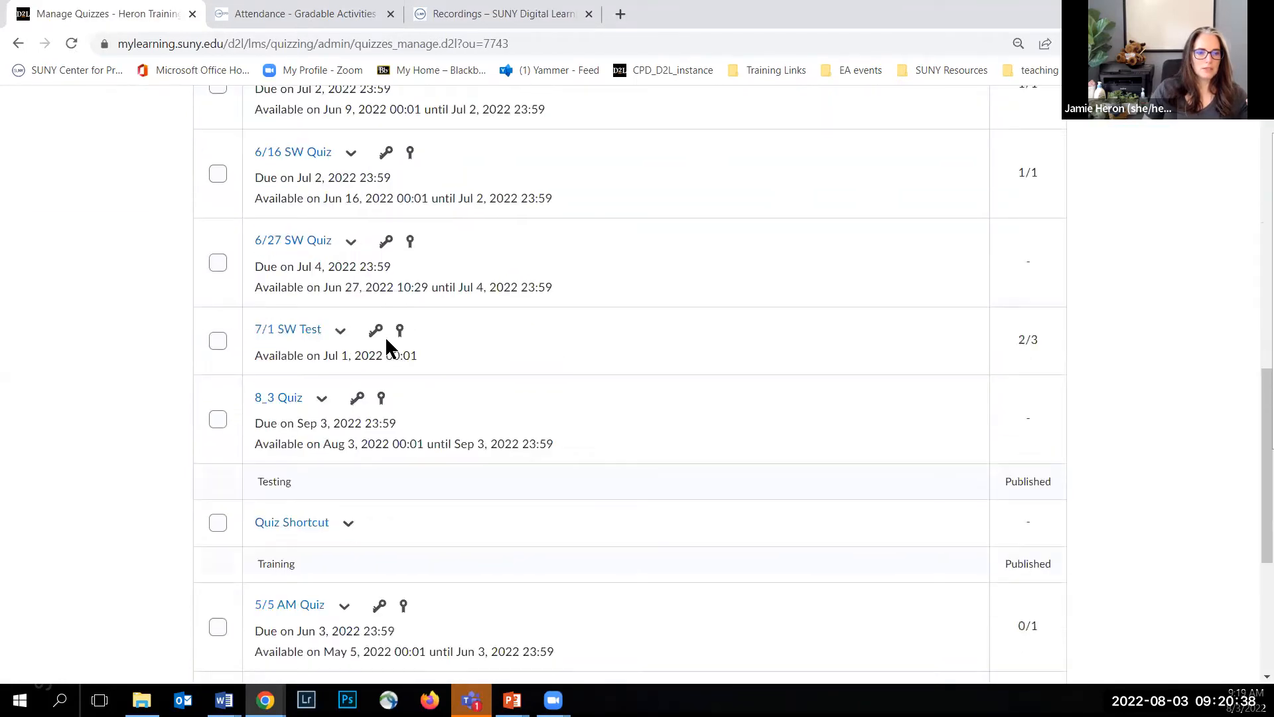
pyautogui.click(323, 232)
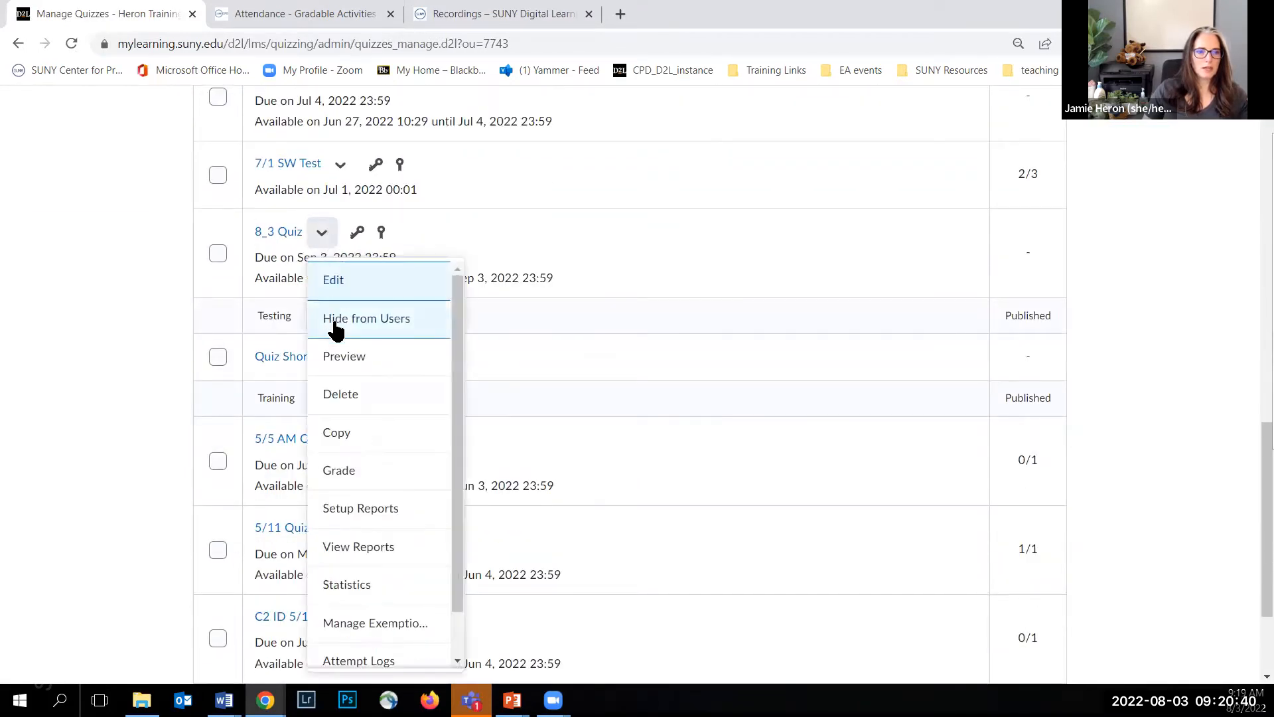
pyautogui.click(335, 280)
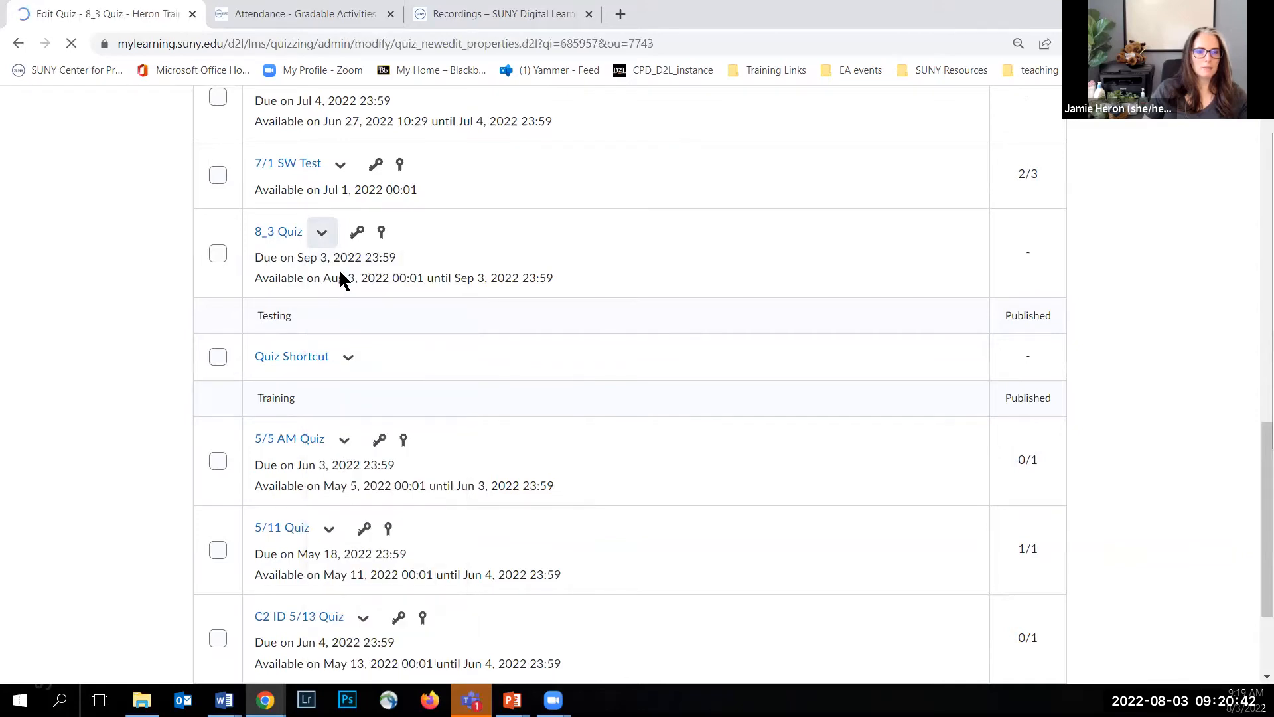
pyautogui.scroll(-5, 338, 272)
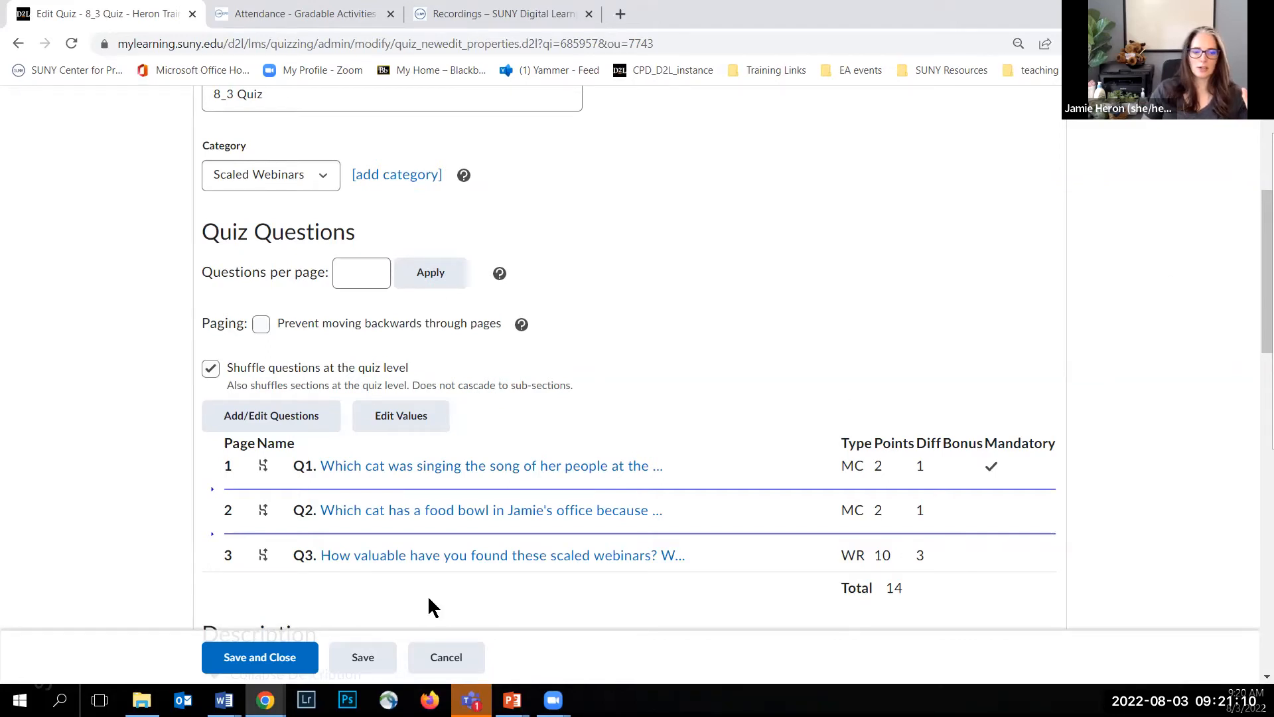
pyautogui.click(449, 657)
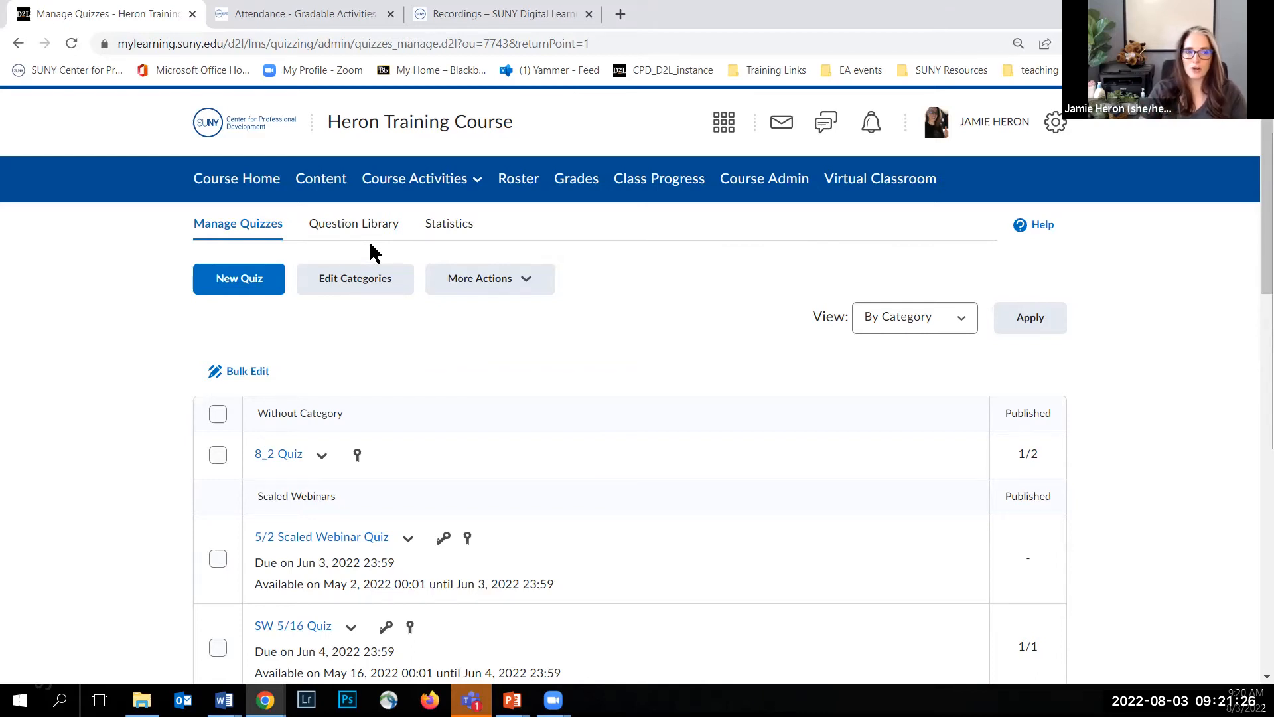
# Step: Look through the OTTER Institute recordings from the design topics down to assignments and quizzes, and return to the course's quiz management page
pyautogui.click(480, 14)
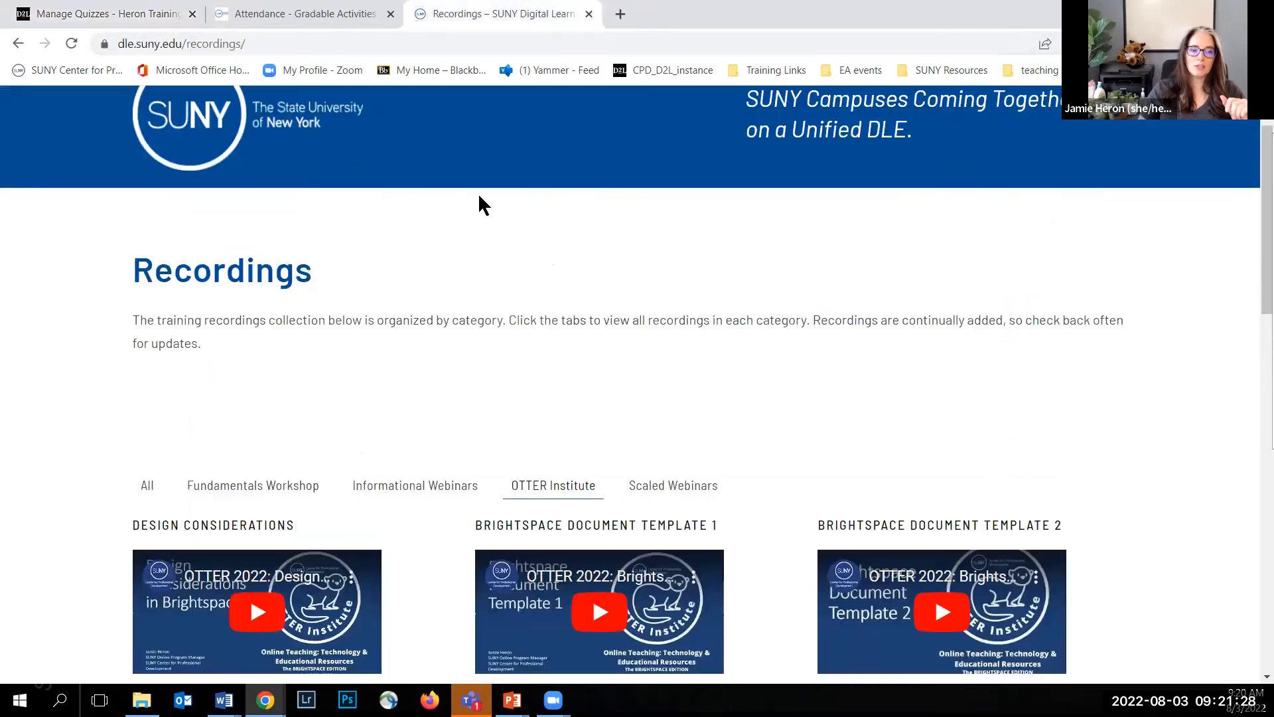
pyautogui.scroll(-5, 452, 389)
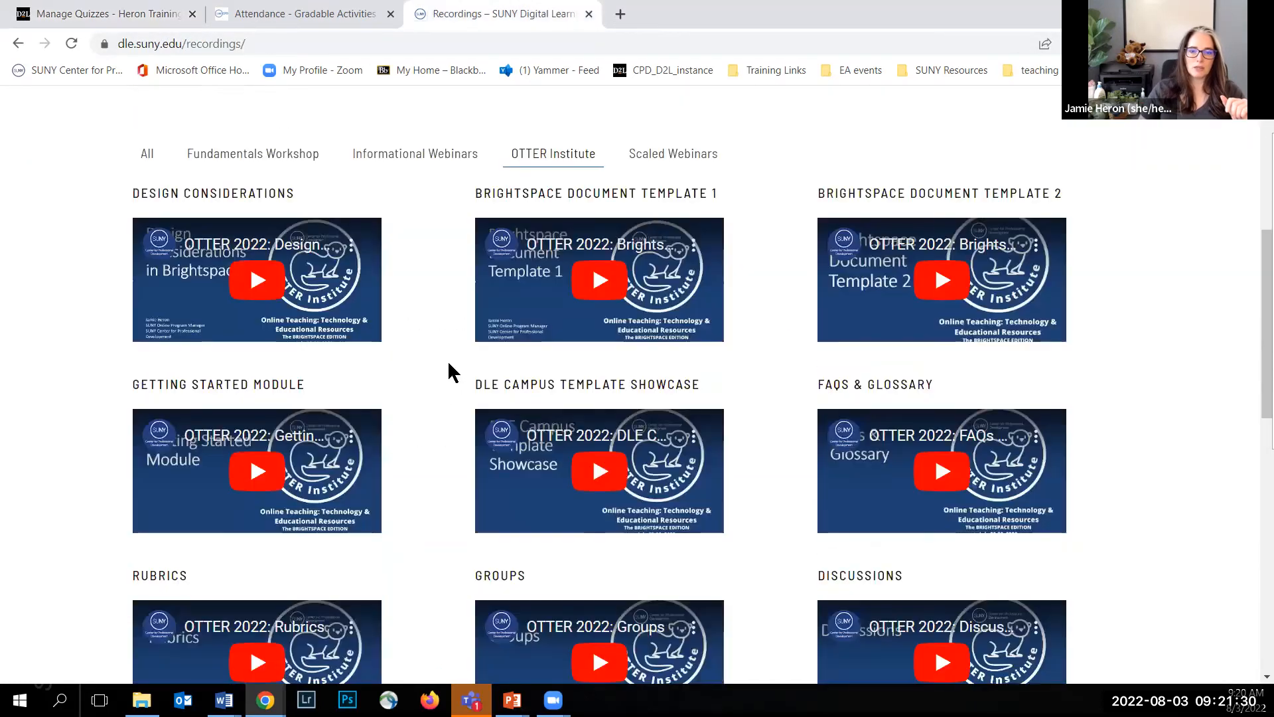
pyautogui.scroll(-3, 449, 370)
pyautogui.scroll(-2, 305, 432)
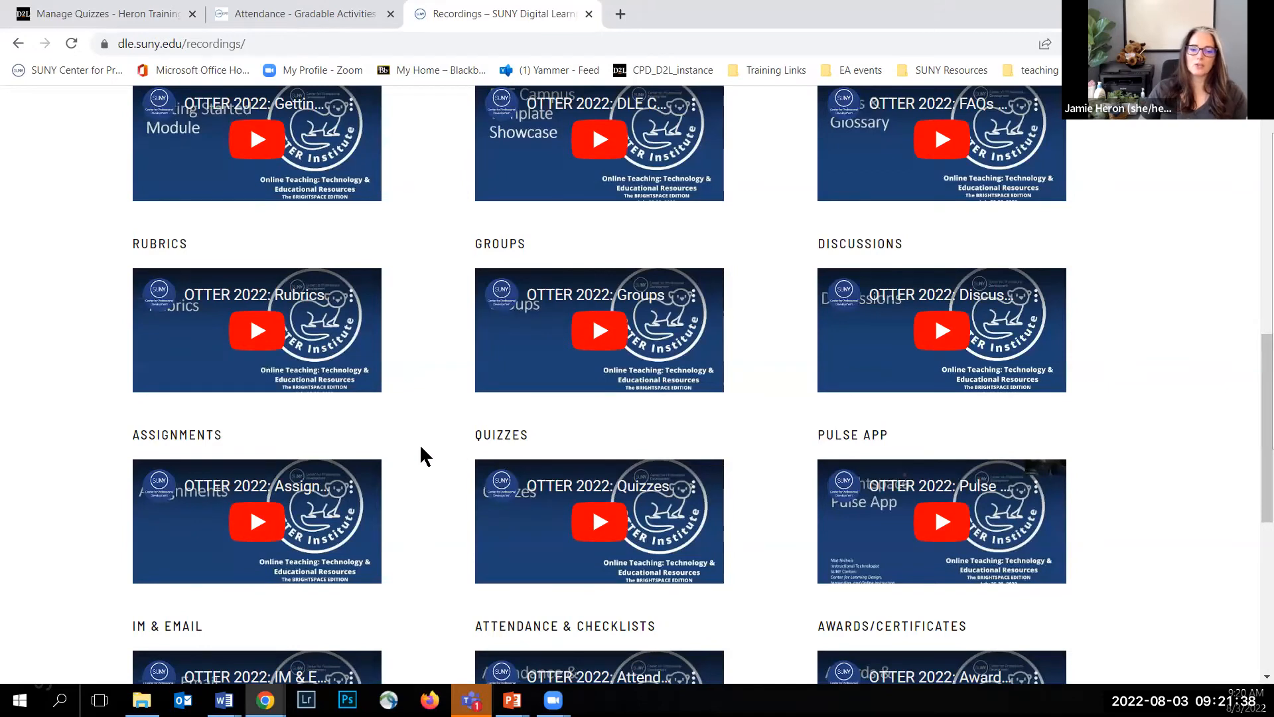
pyautogui.scroll(10, 478, 390)
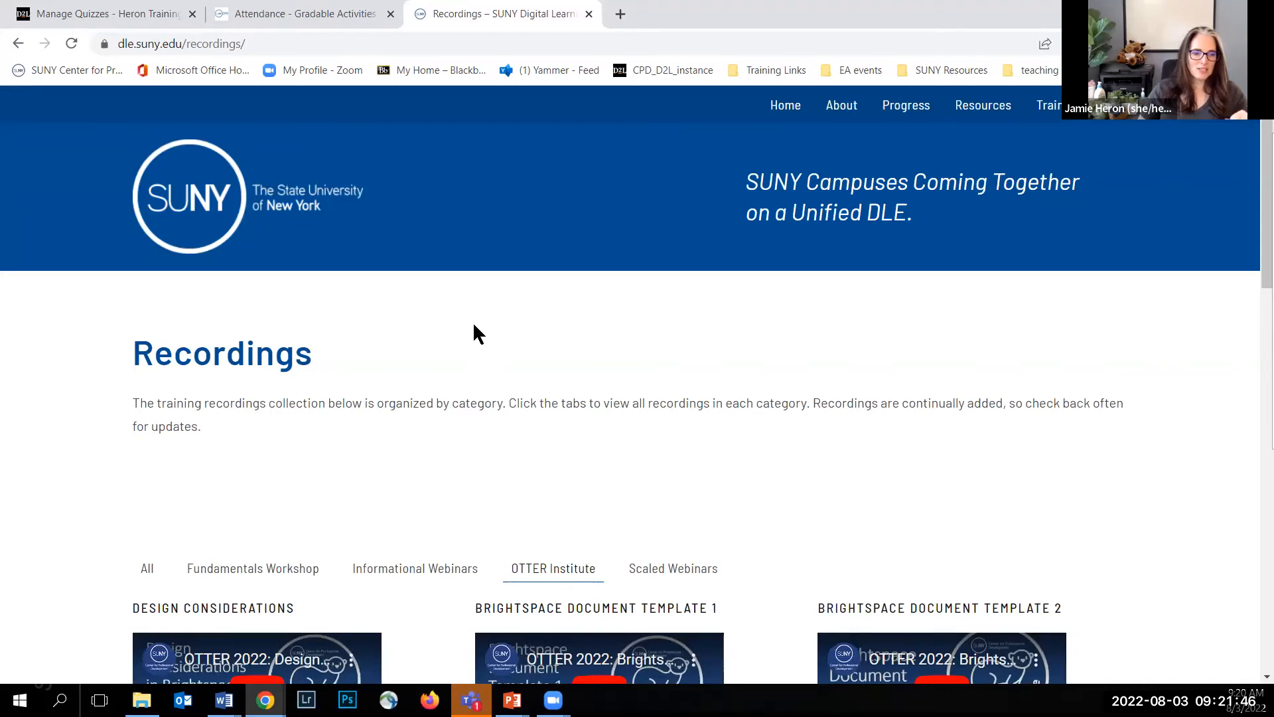
pyautogui.click(122, 15)
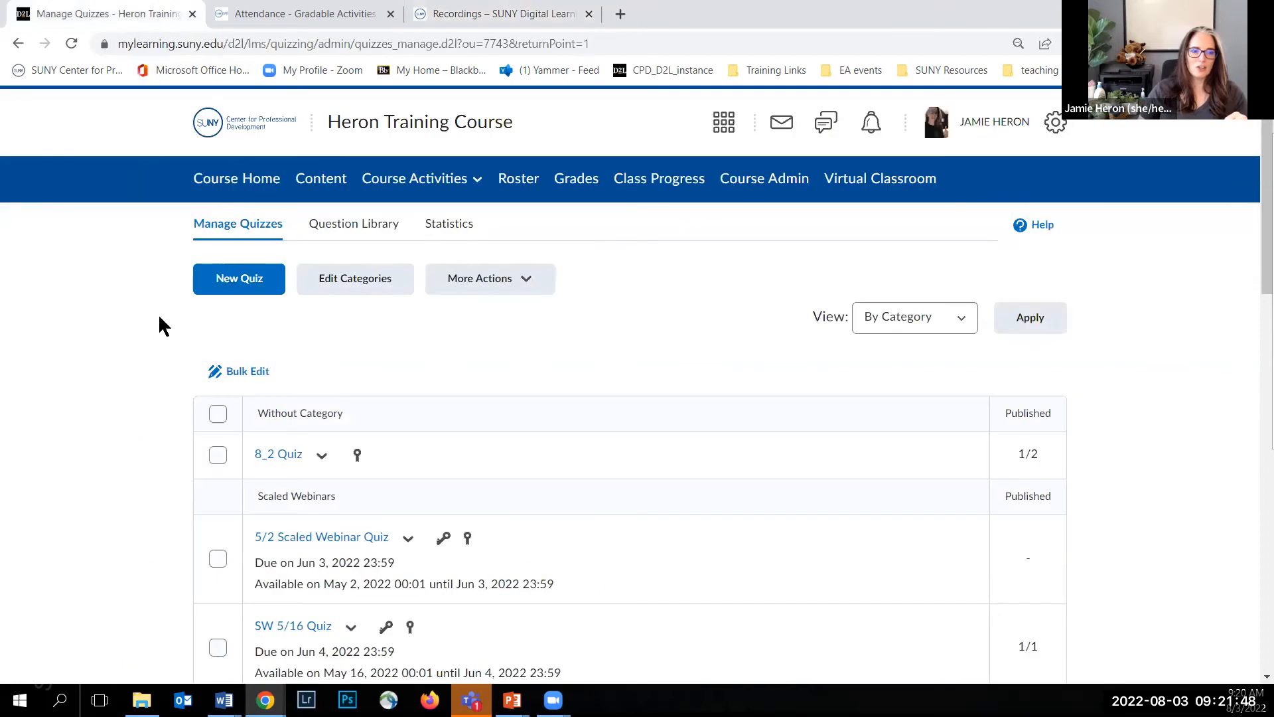